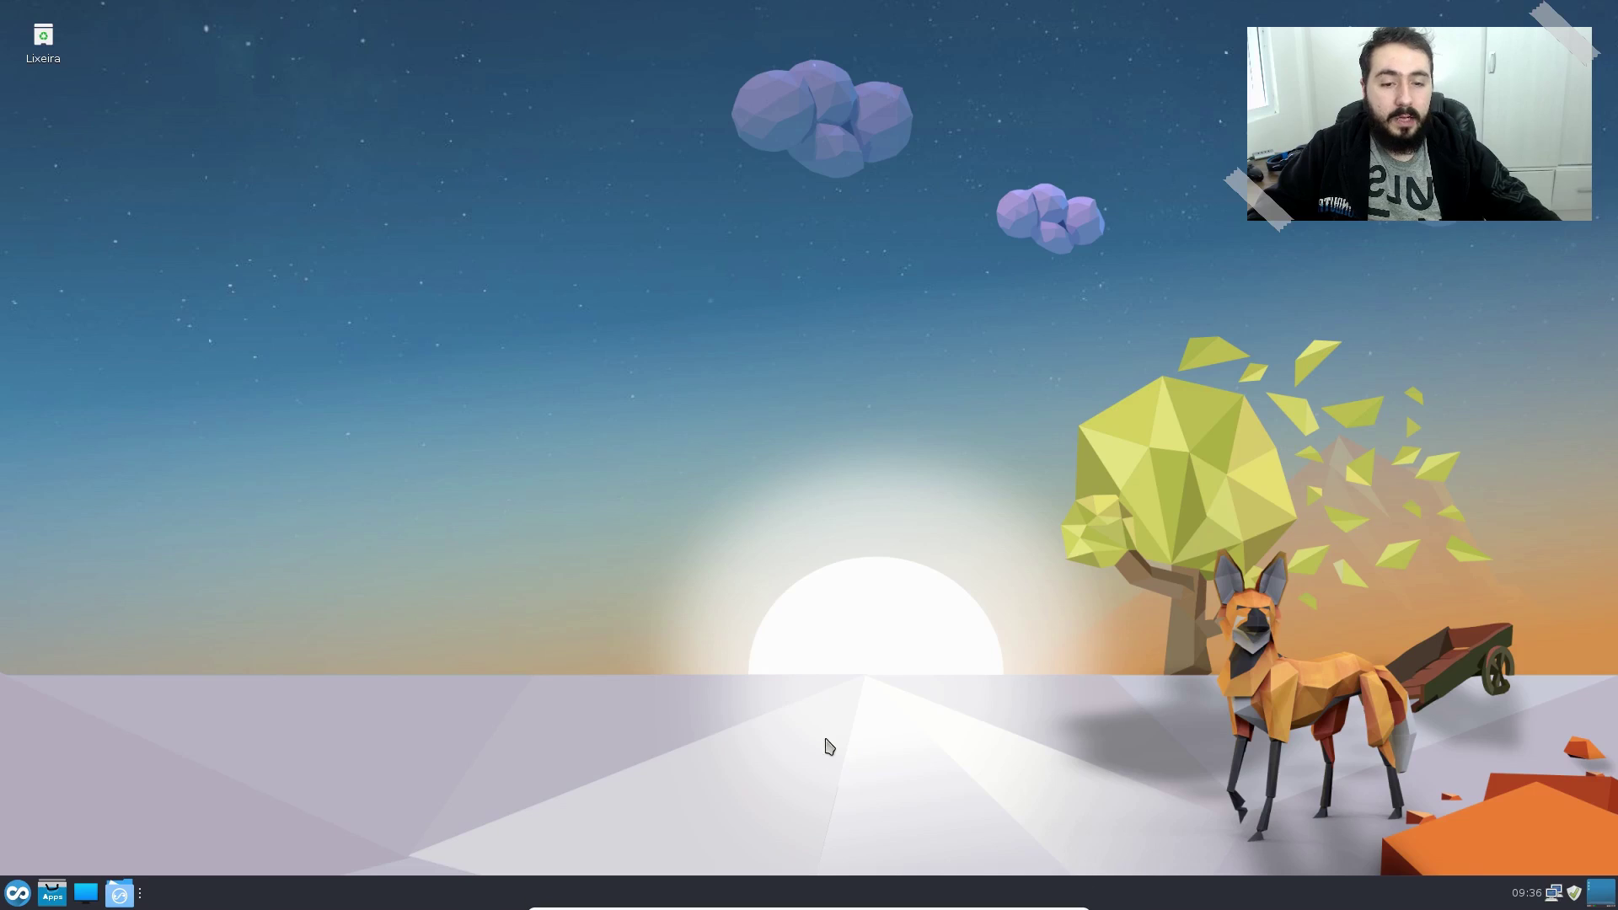
# Step: Examine the desktop's context menu, including its Aplicativos submenu, and dismiss it
pyautogui.rightClick(547, 289)
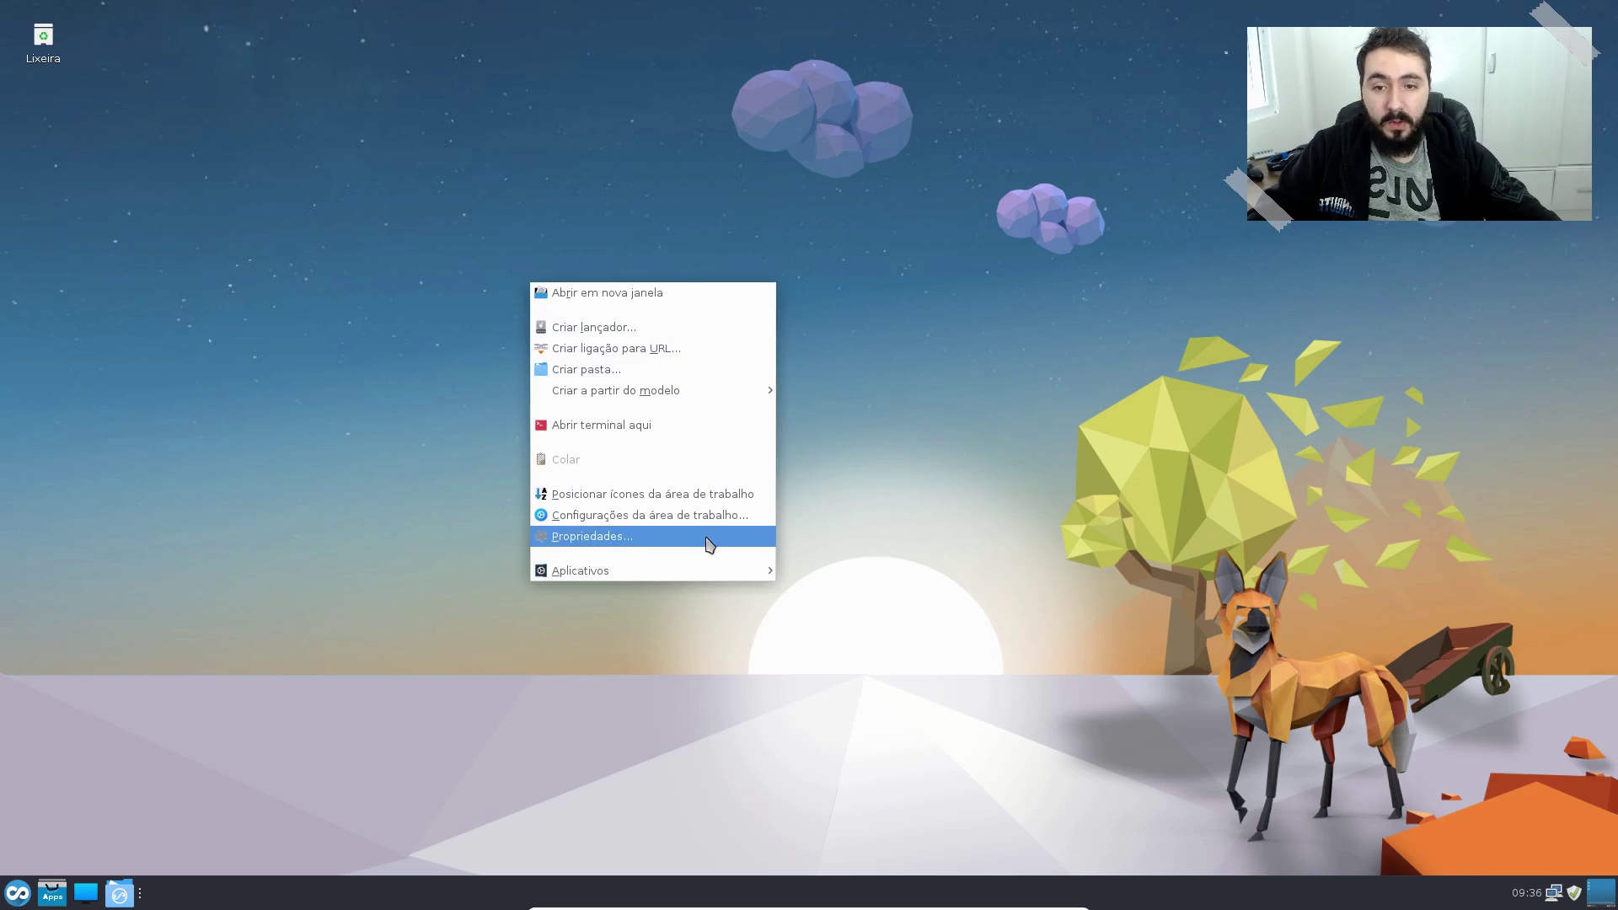
pyautogui.click(417, 497)
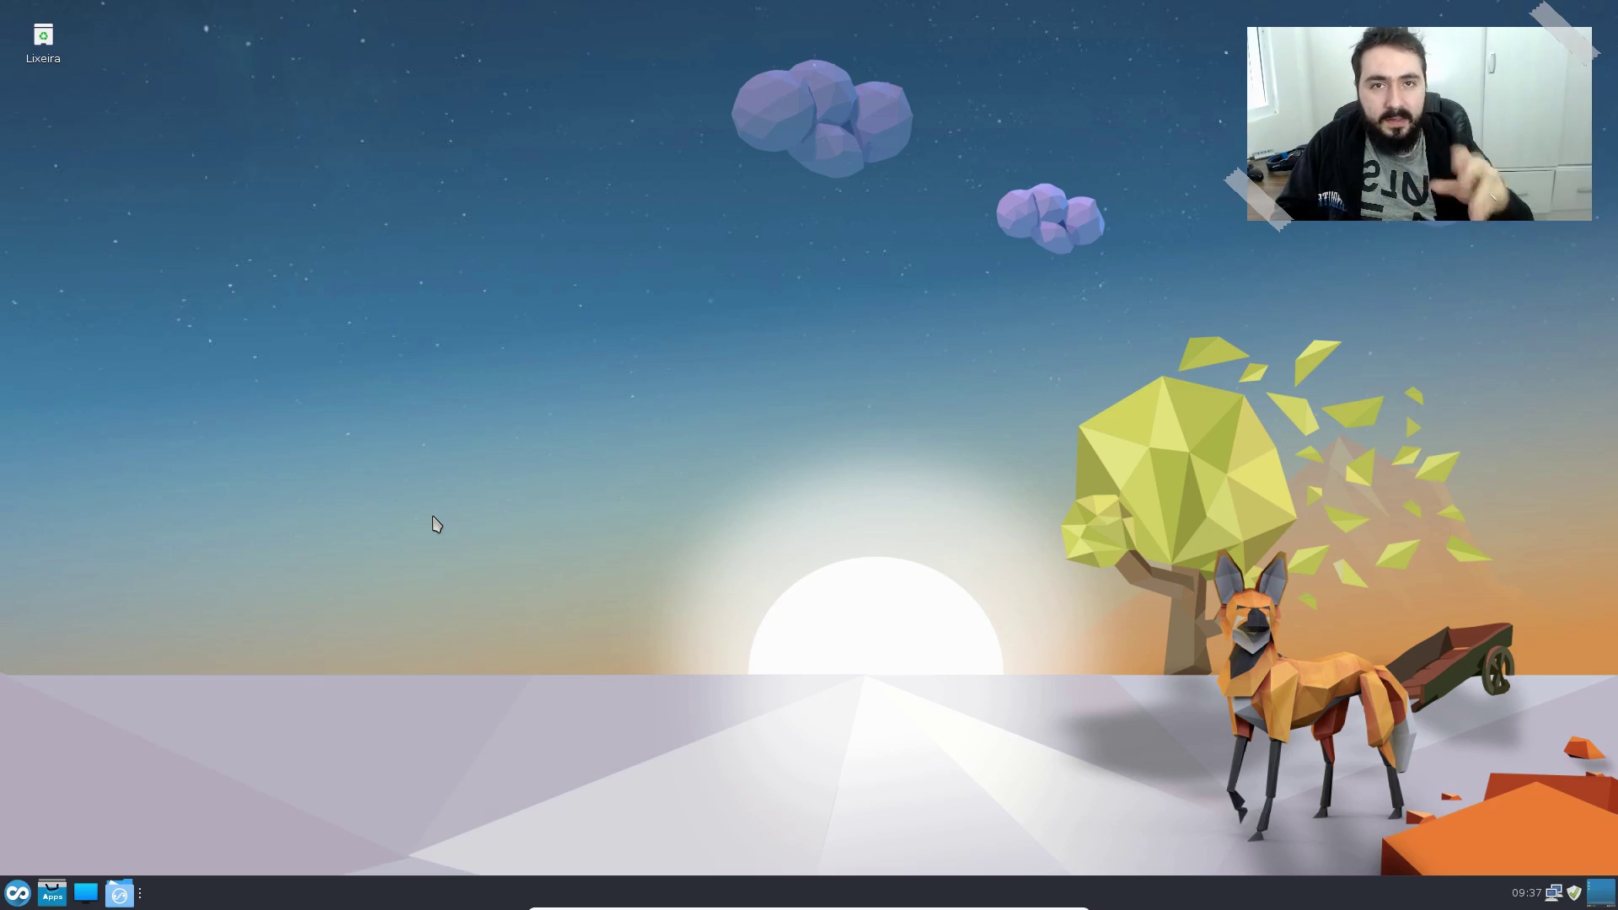
pyautogui.rightClick(416, 305)
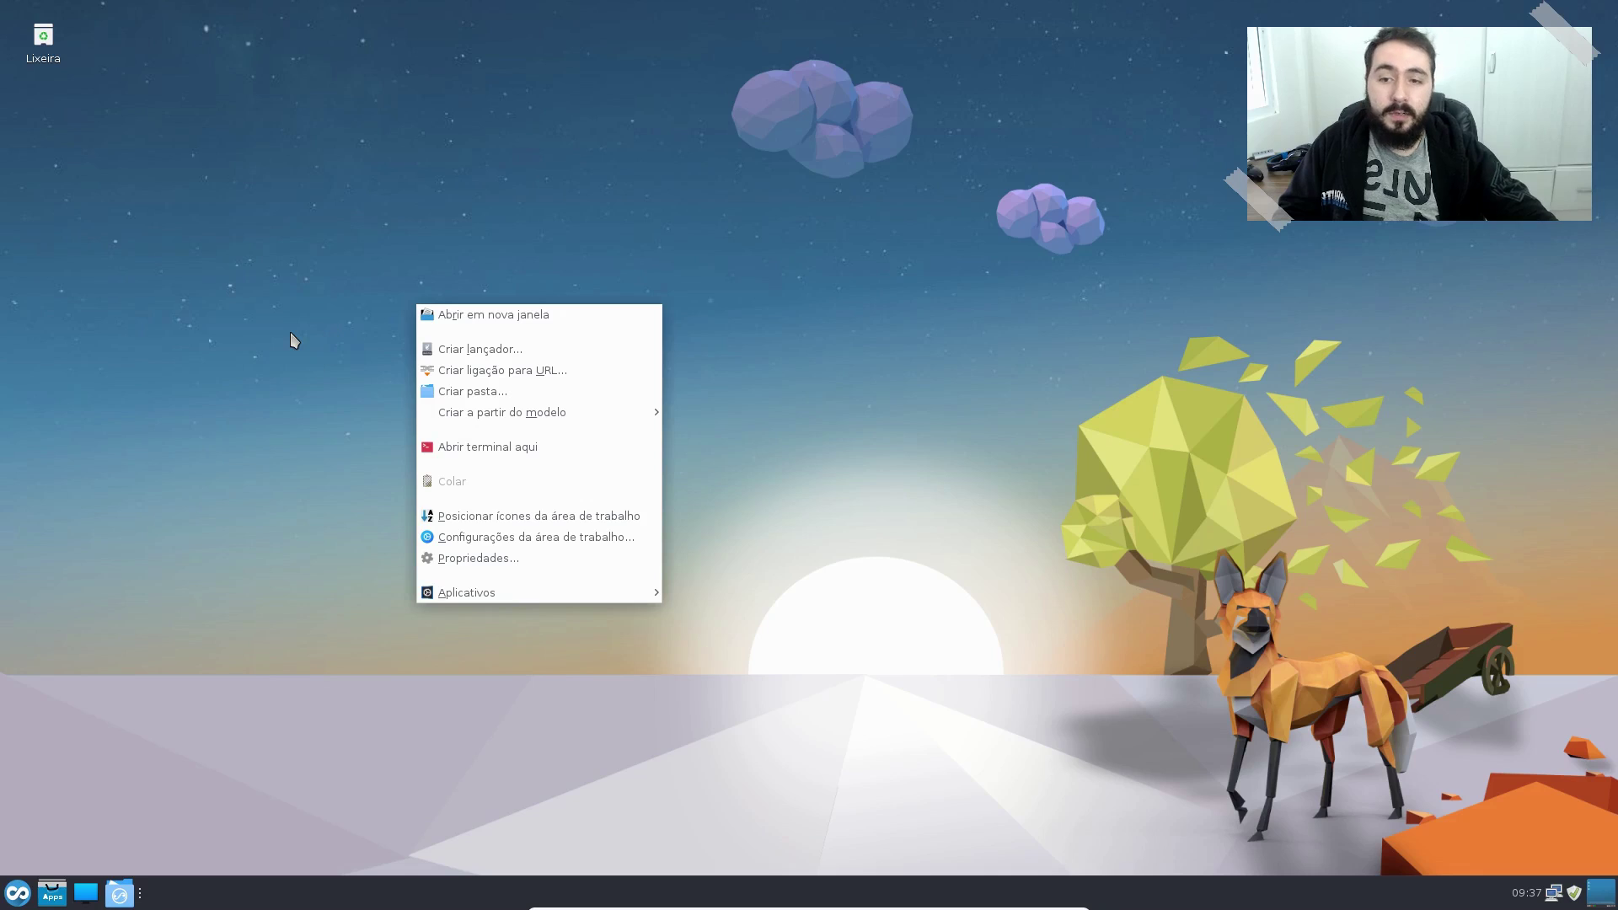
pyautogui.click(299, 349)
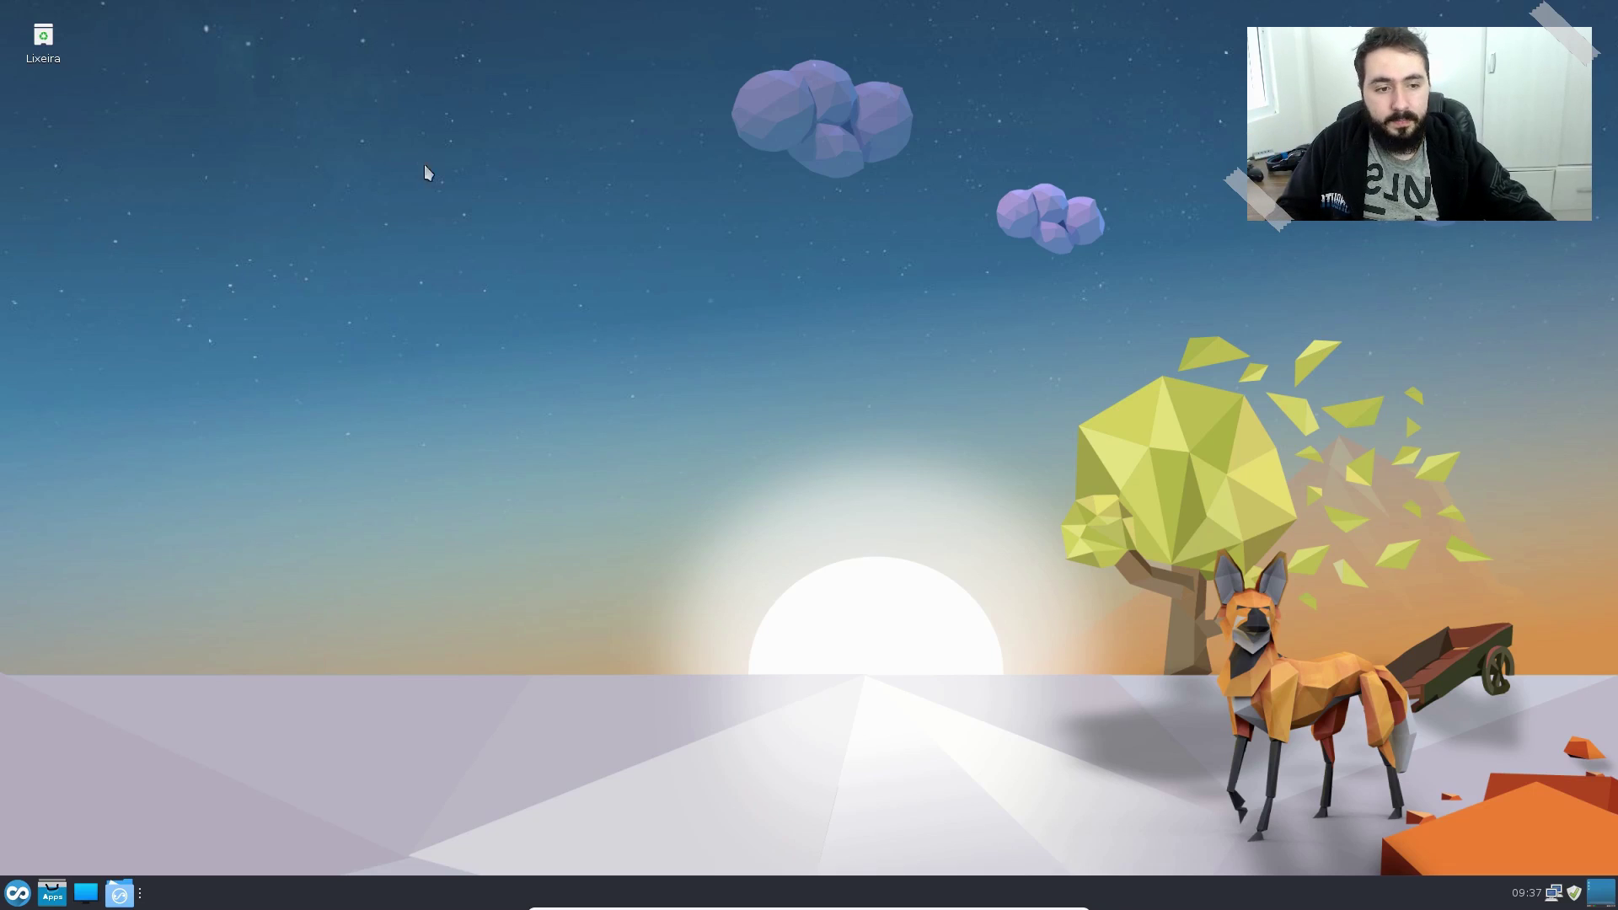
pyautogui.rightClick(421, 141)
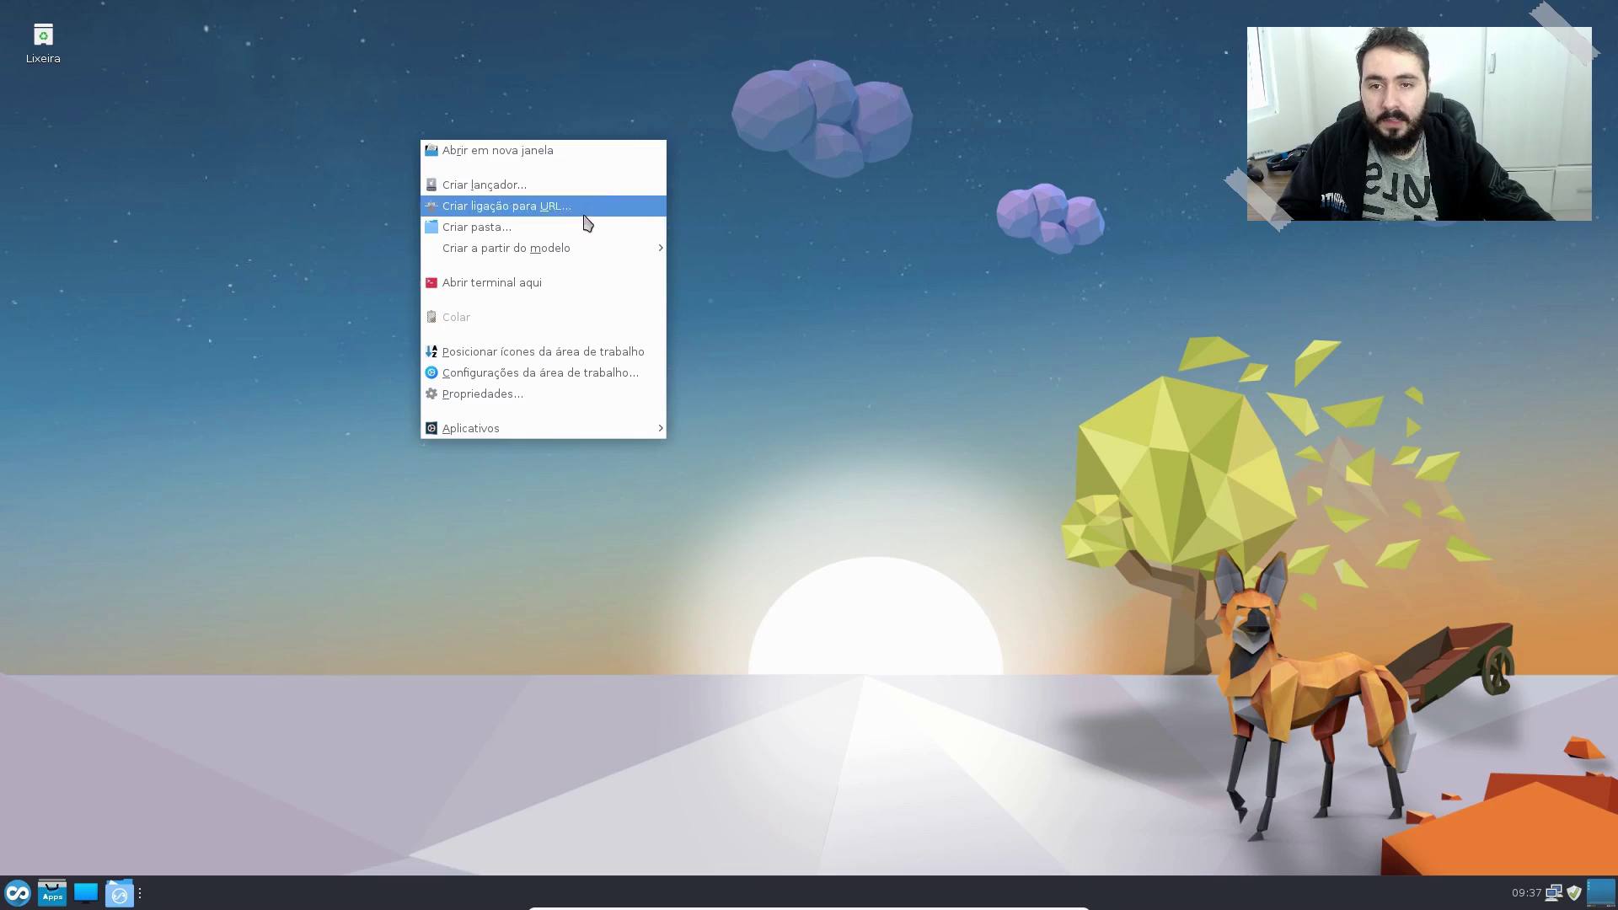
pyautogui.moveTo(510, 426)
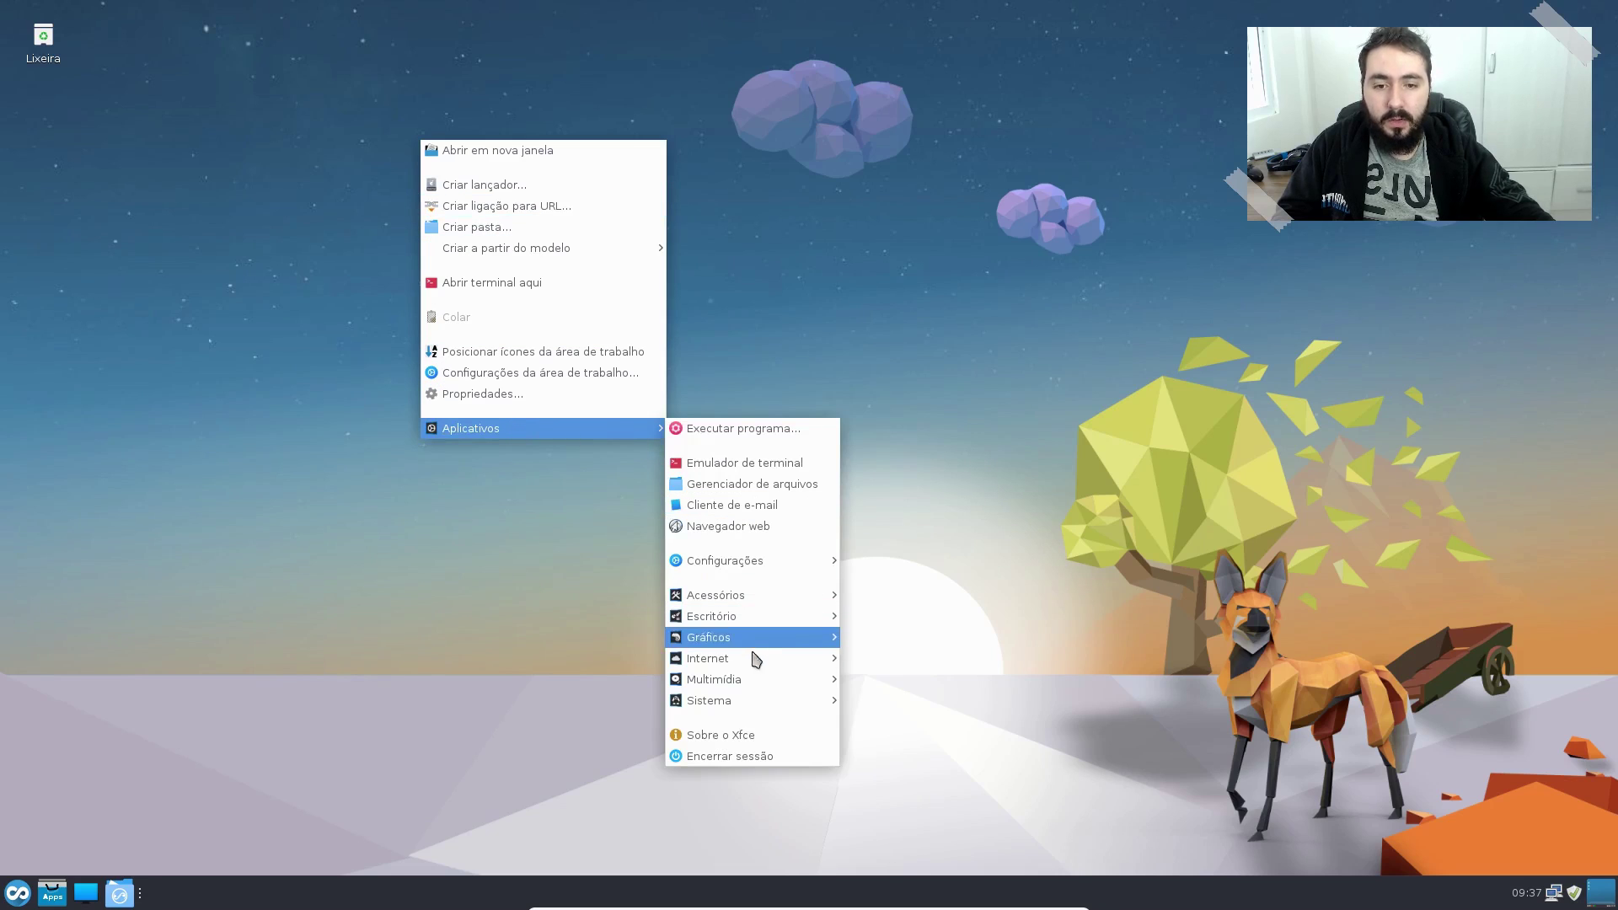
pyautogui.click(472, 710)
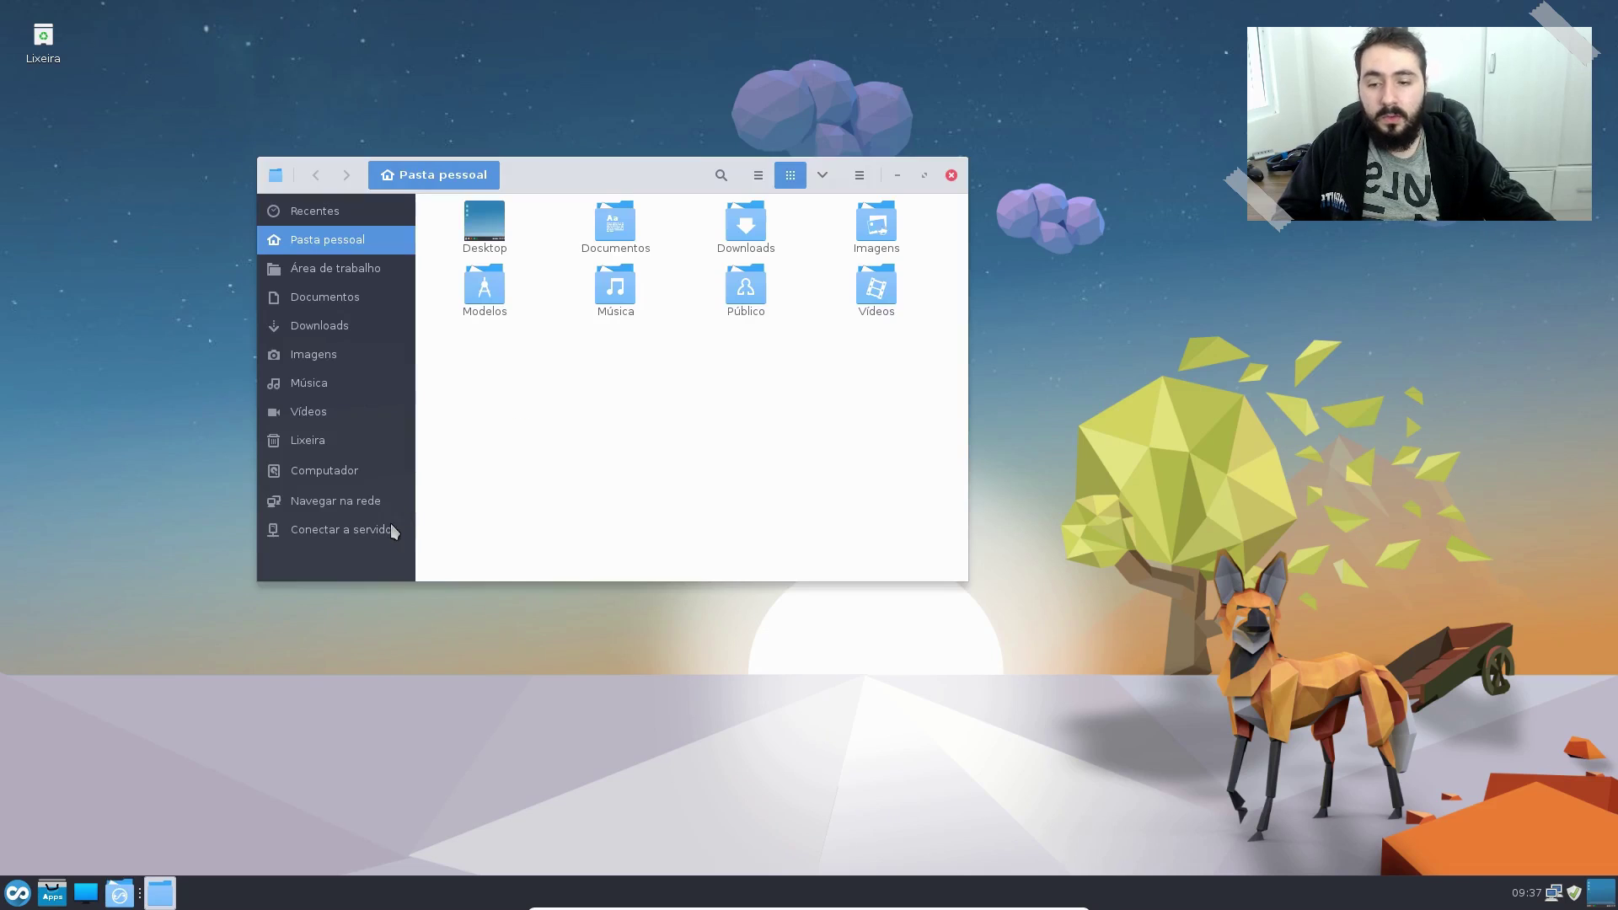
# Step: Enlarge the Pasta pessoal file window until six folders fit per row and move it close to the Lixeira icon
pyautogui.moveTo(604, 192); pyautogui.dragTo(472, 107)
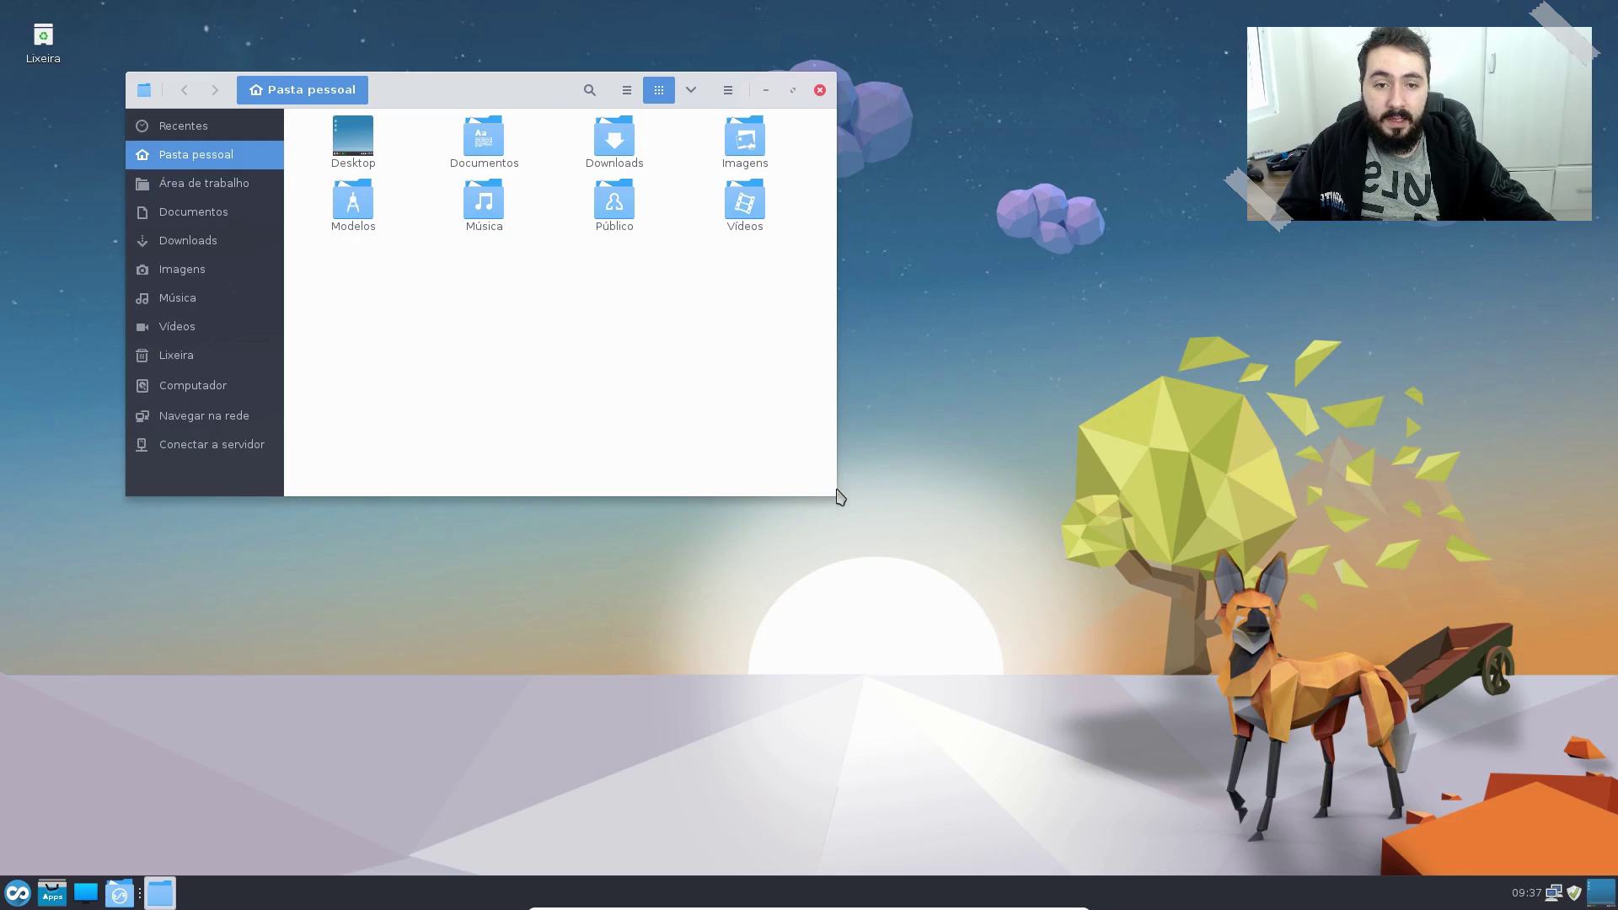
pyautogui.moveTo(837, 499); pyautogui.dragTo(1090, 616)
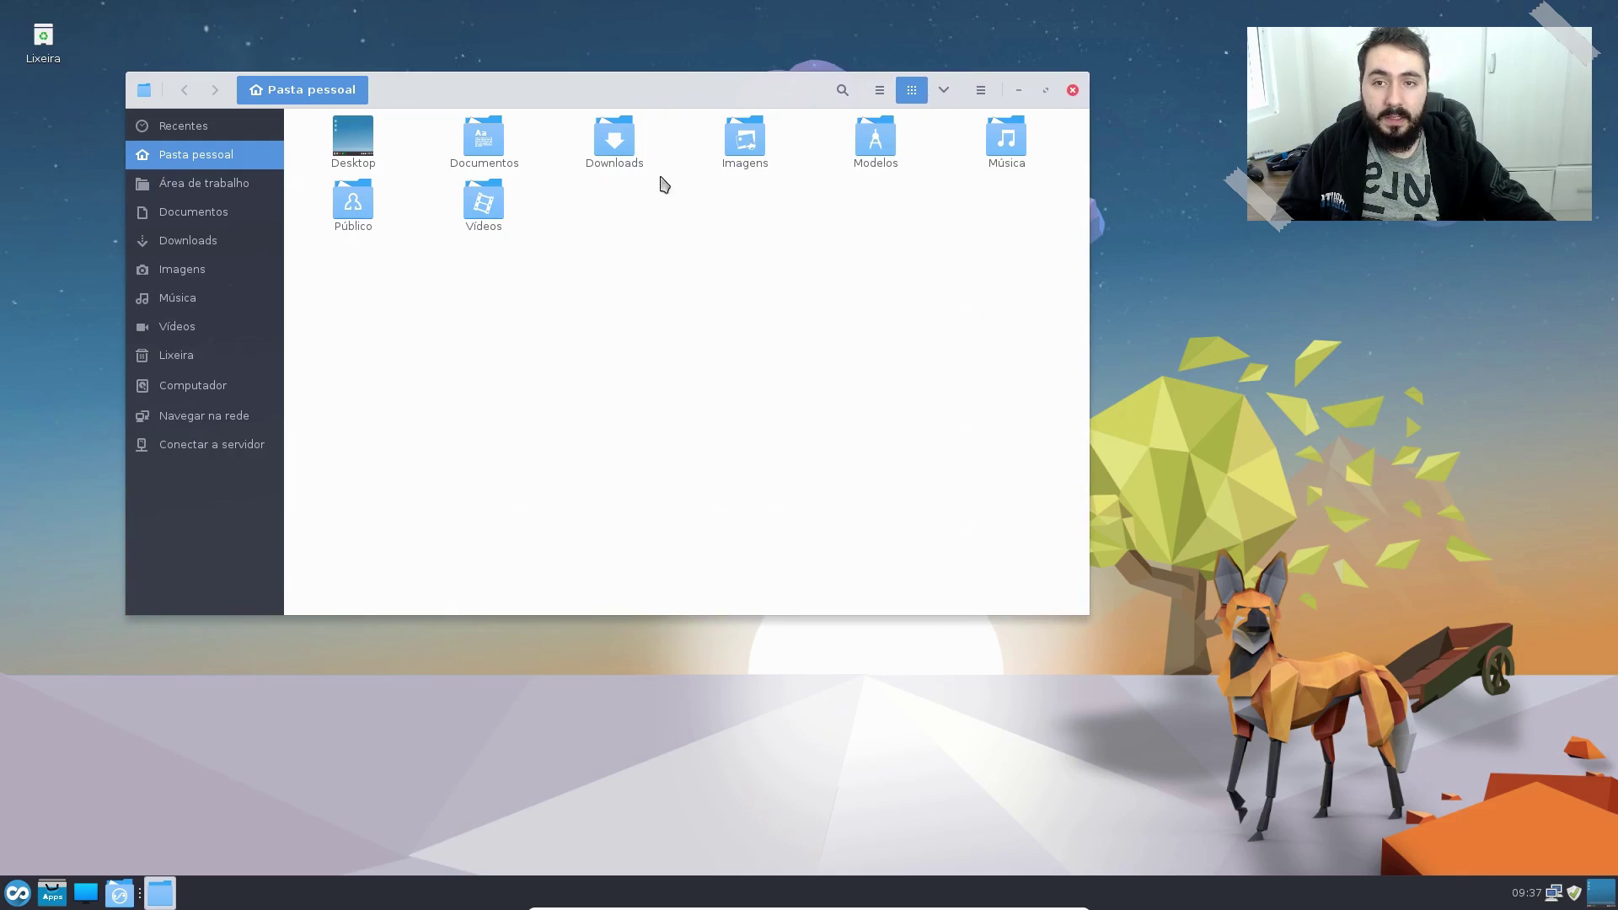
pyautogui.moveTo(660, 103); pyautogui.dragTo(604, 114)
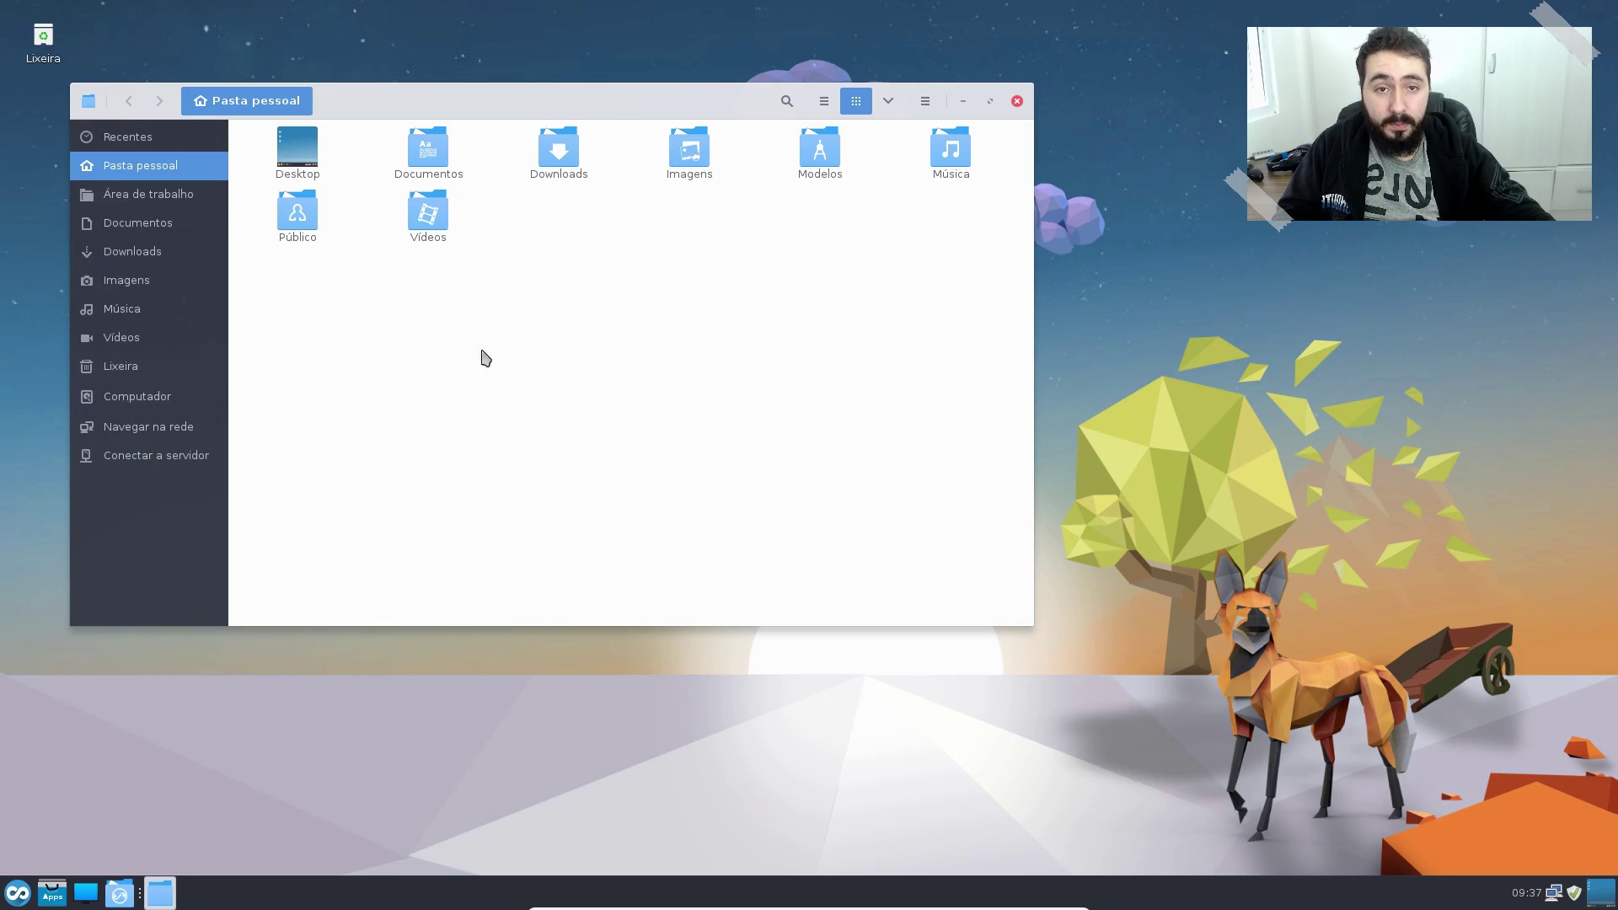
pyautogui.moveTo(567, 101); pyautogui.dragTo(547, 72)
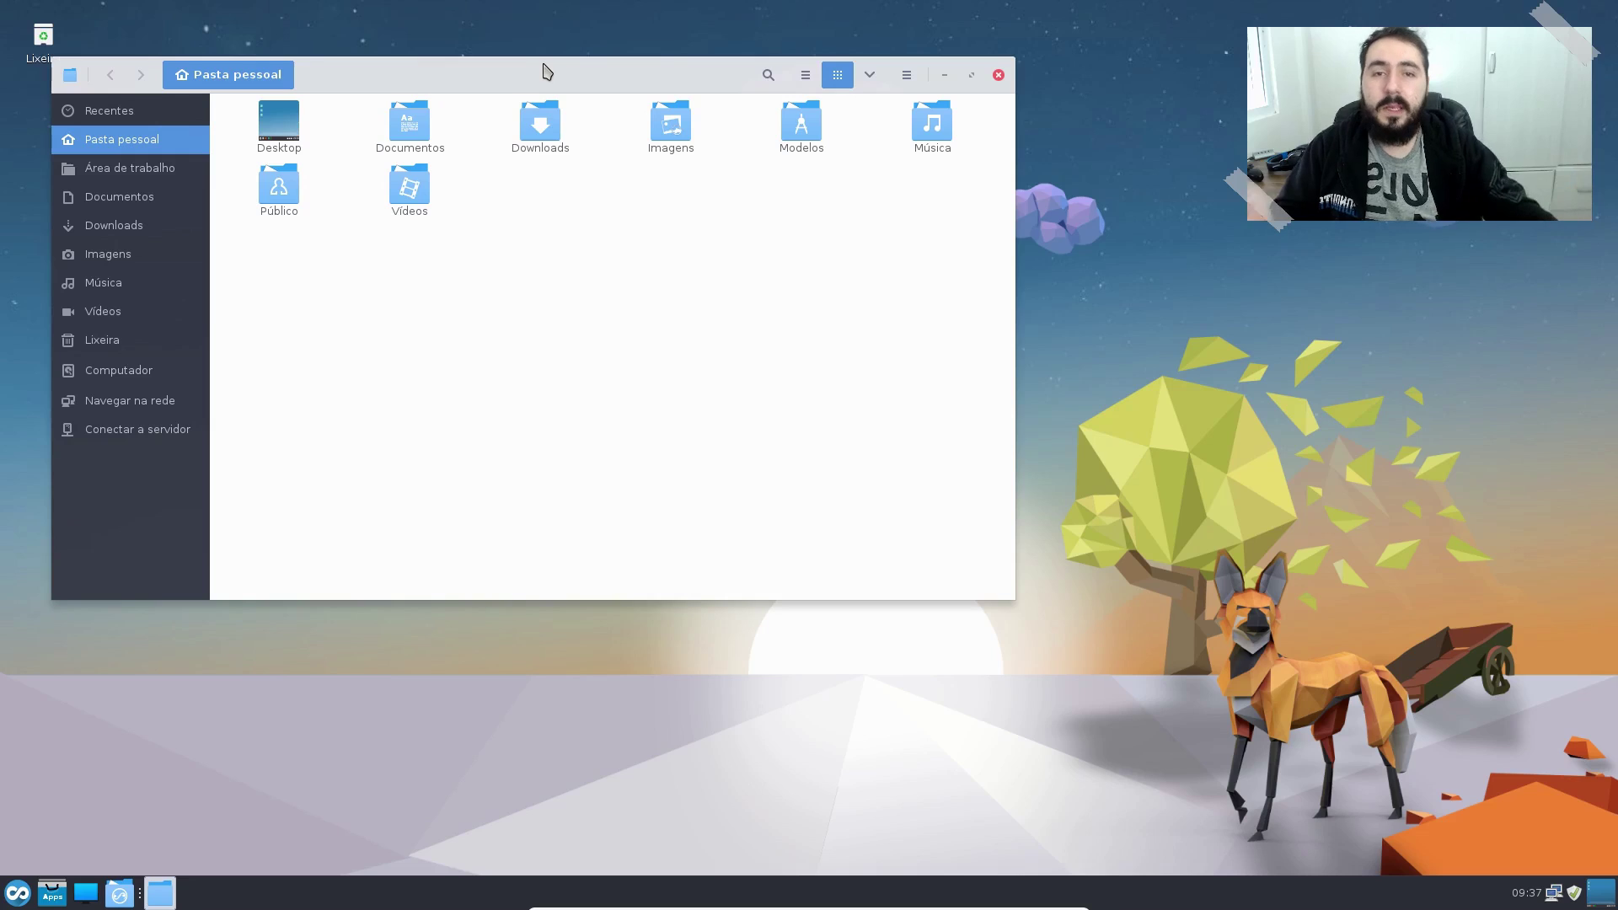
# Step: Try searching Pasta pessoal for "as", clear the query, close the search and shift the window off the Lixeira icon
pyautogui.click(779, 76)
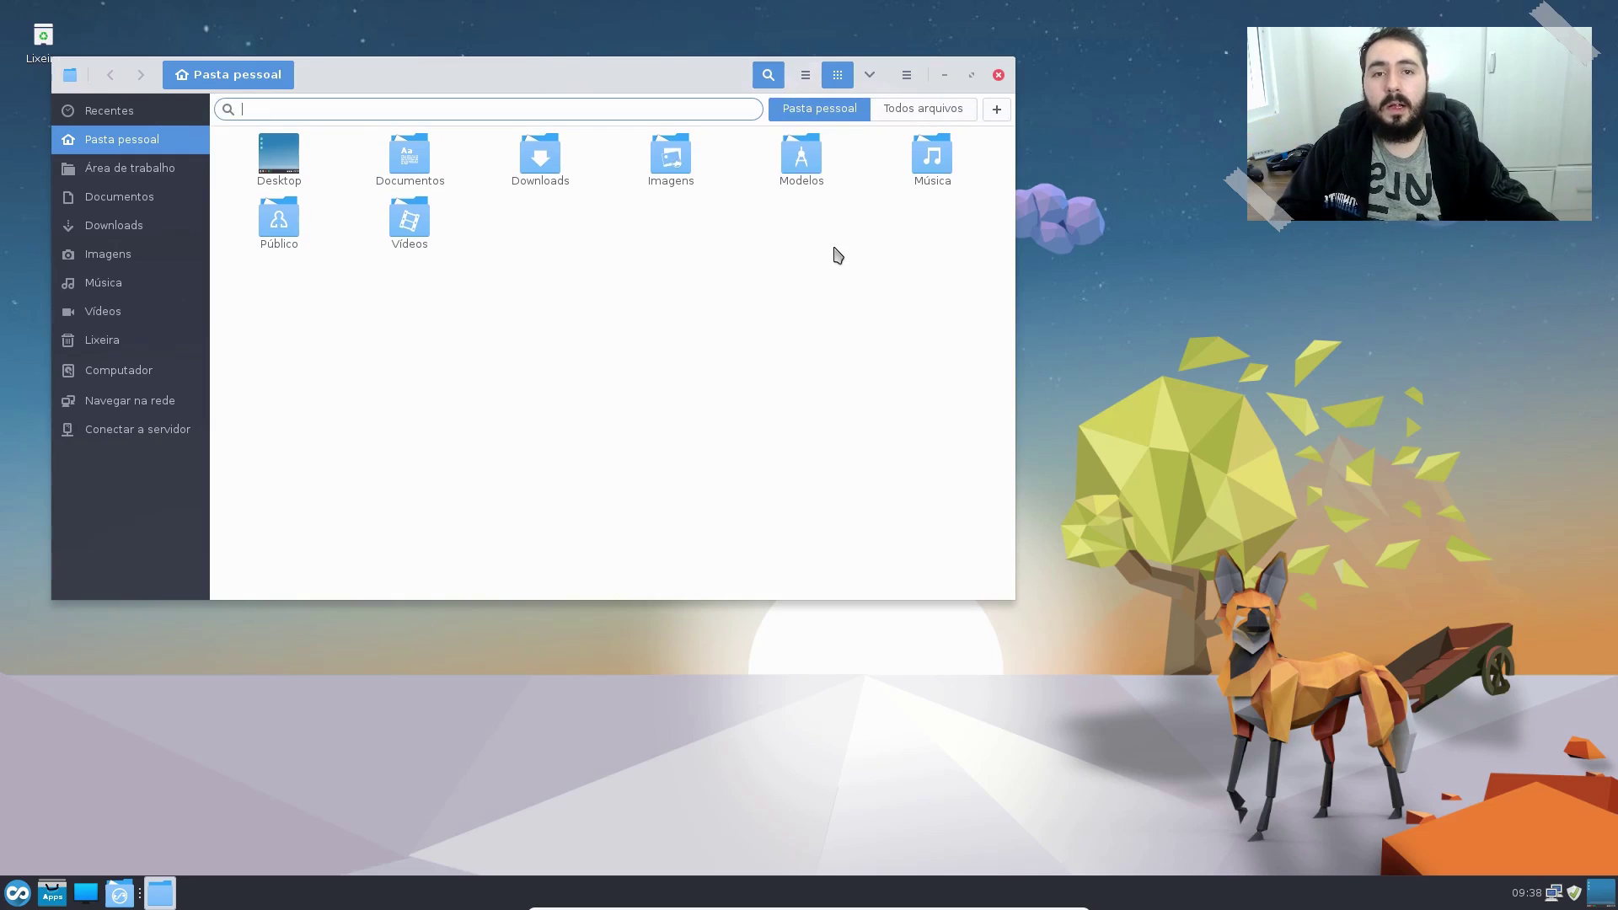
pyautogui.click(768, 75)
pyautogui.click(768, 75)
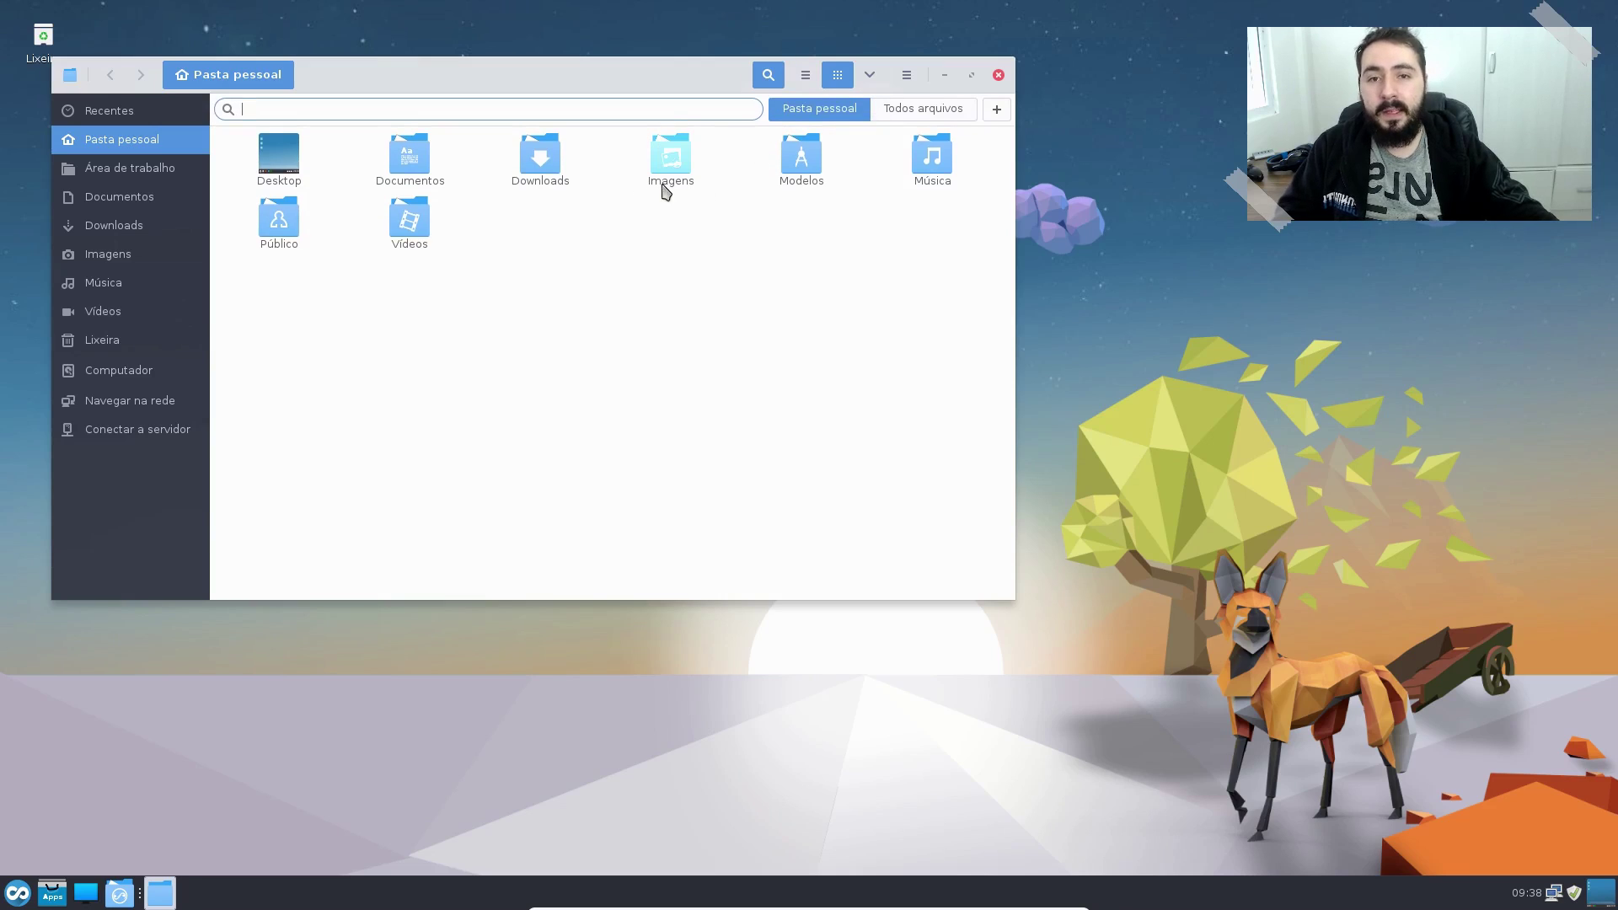
pyautogui.write('as')
pyautogui.press('BackSpace')
pyautogui.press('BackSpace')
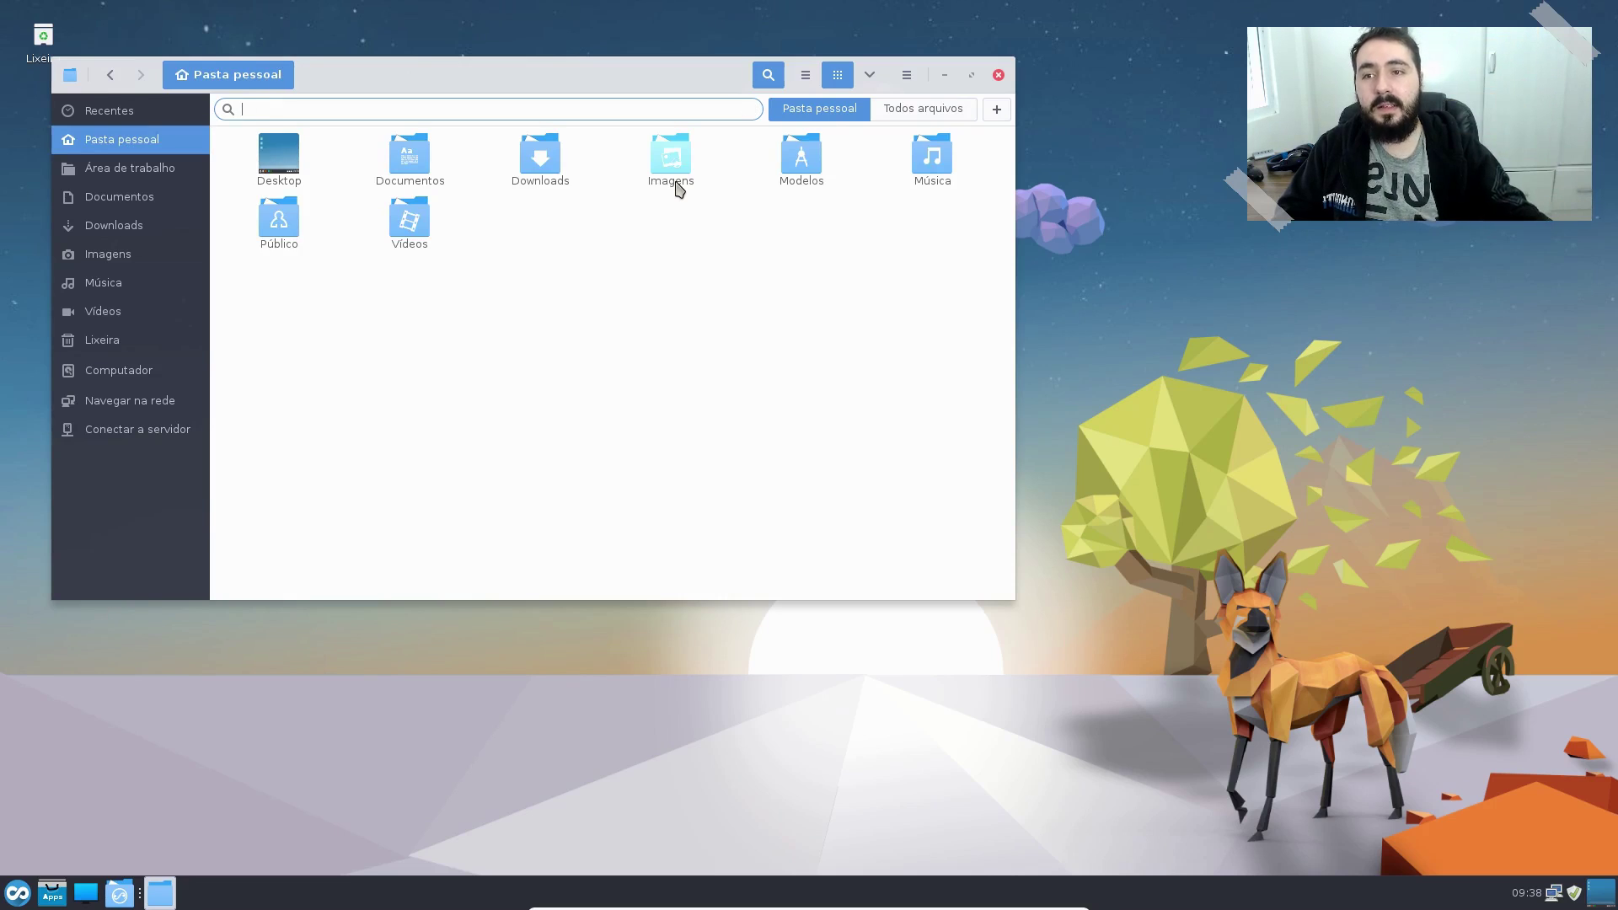
pyautogui.click(767, 79)
pyautogui.moveTo(658, 90); pyautogui.dragTo(670, 99)
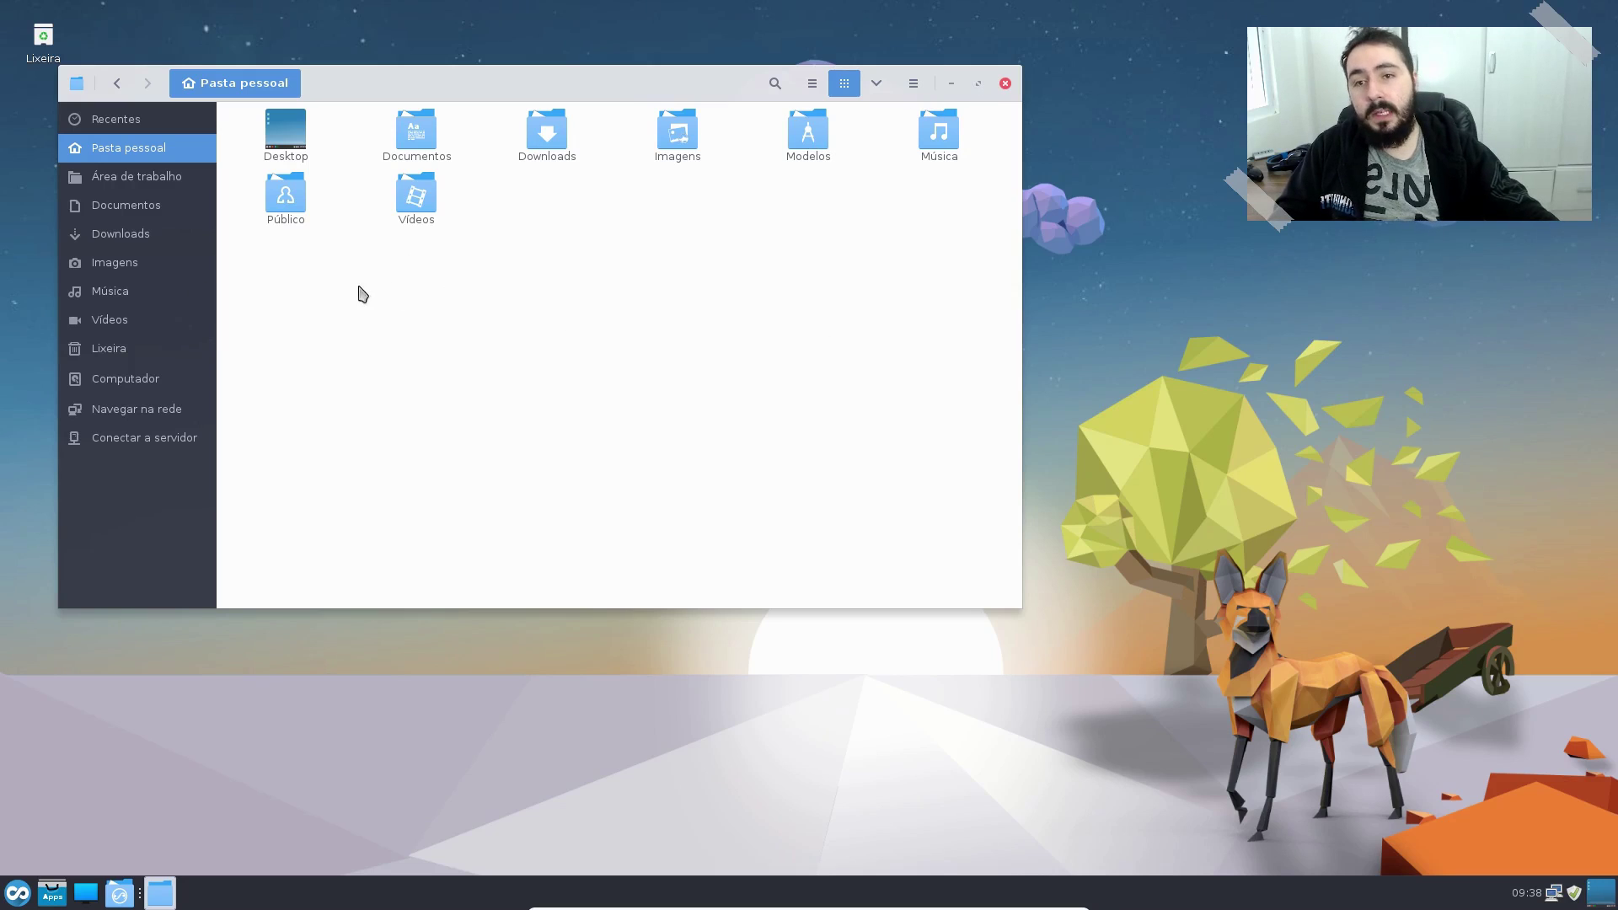
# Step: Select all the folders in Pasta pessoal with a selection box and deselect them
pyautogui.moveTo(280, 246); pyautogui.dragTo(947, 141)
pyautogui.click(740, 289)
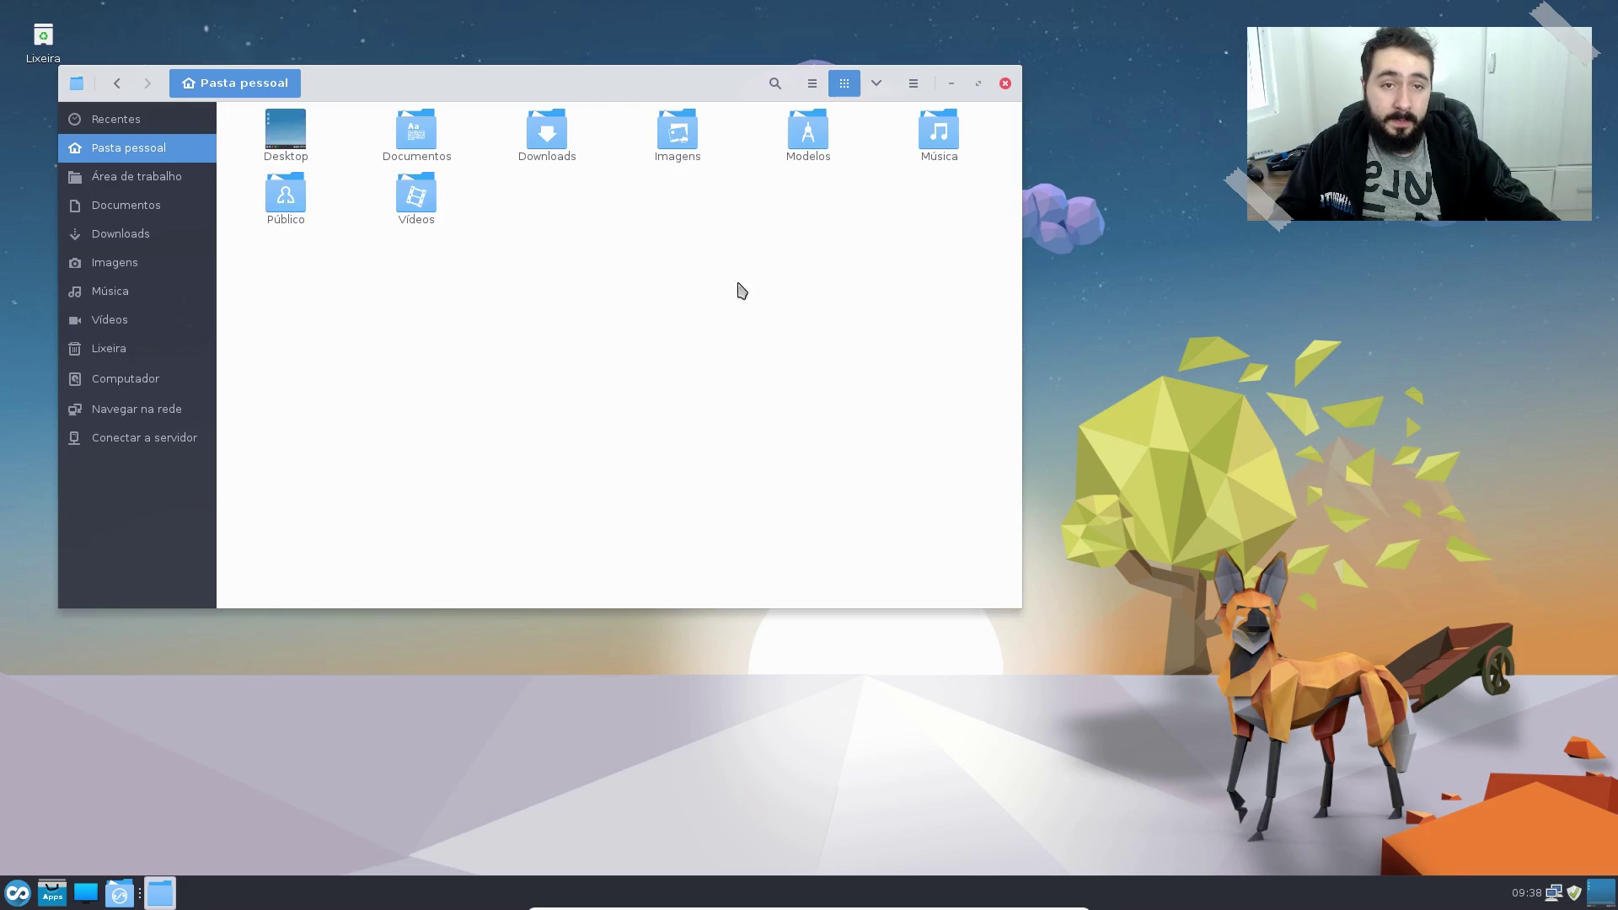
pyautogui.moveTo(314, 246); pyautogui.dragTo(877, 148)
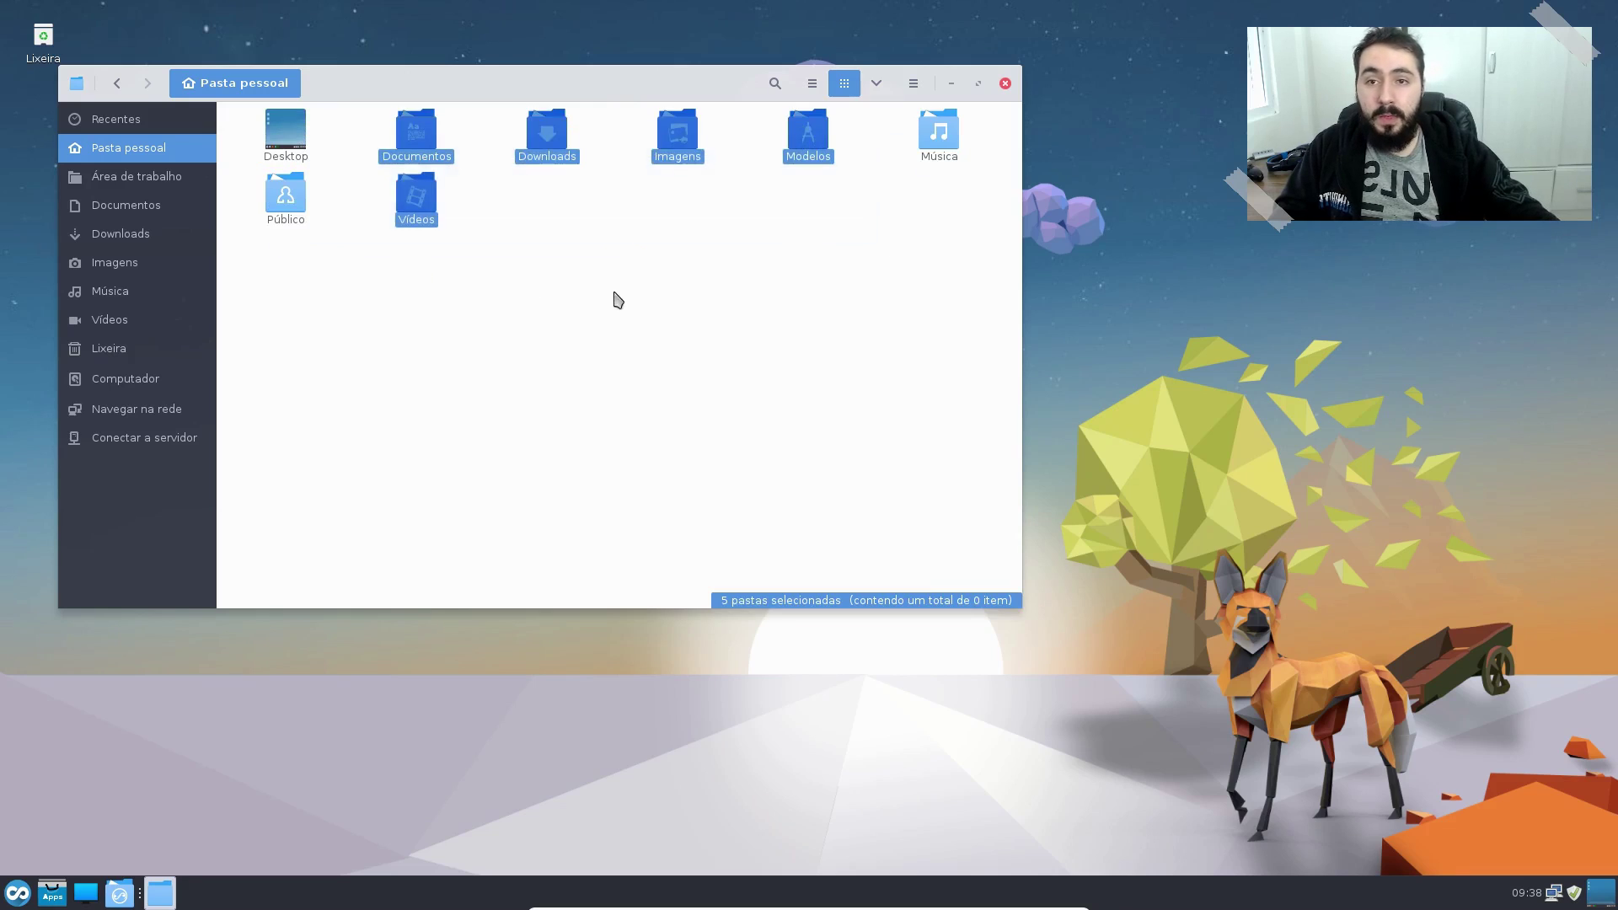
pyautogui.moveTo(285, 242); pyautogui.dragTo(1035, 134)
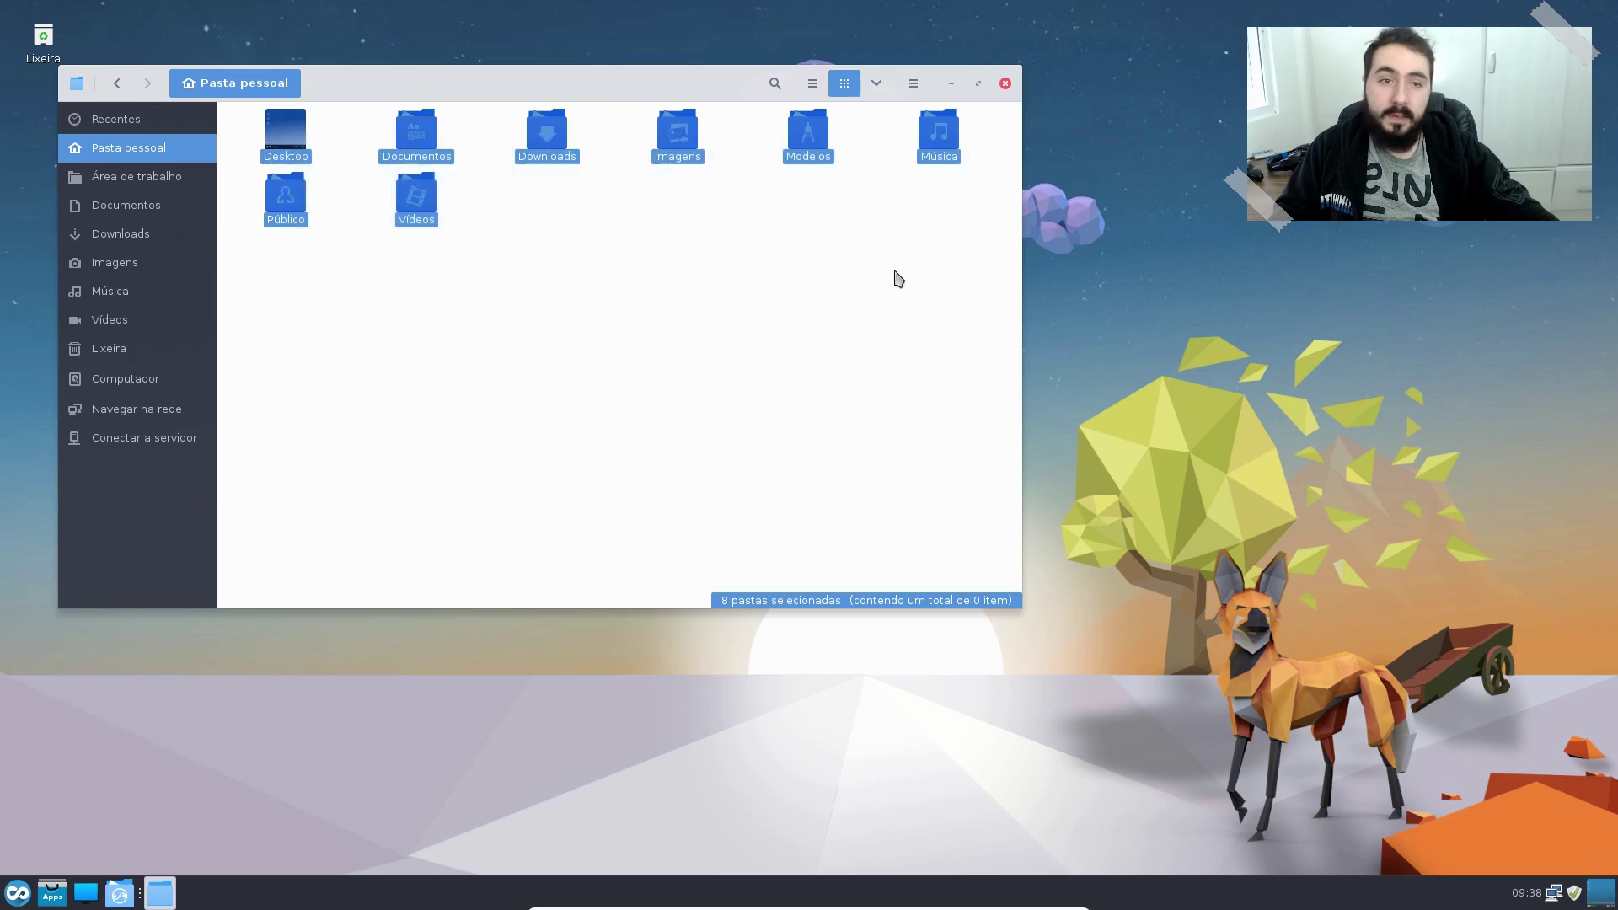
pyautogui.click(899, 278)
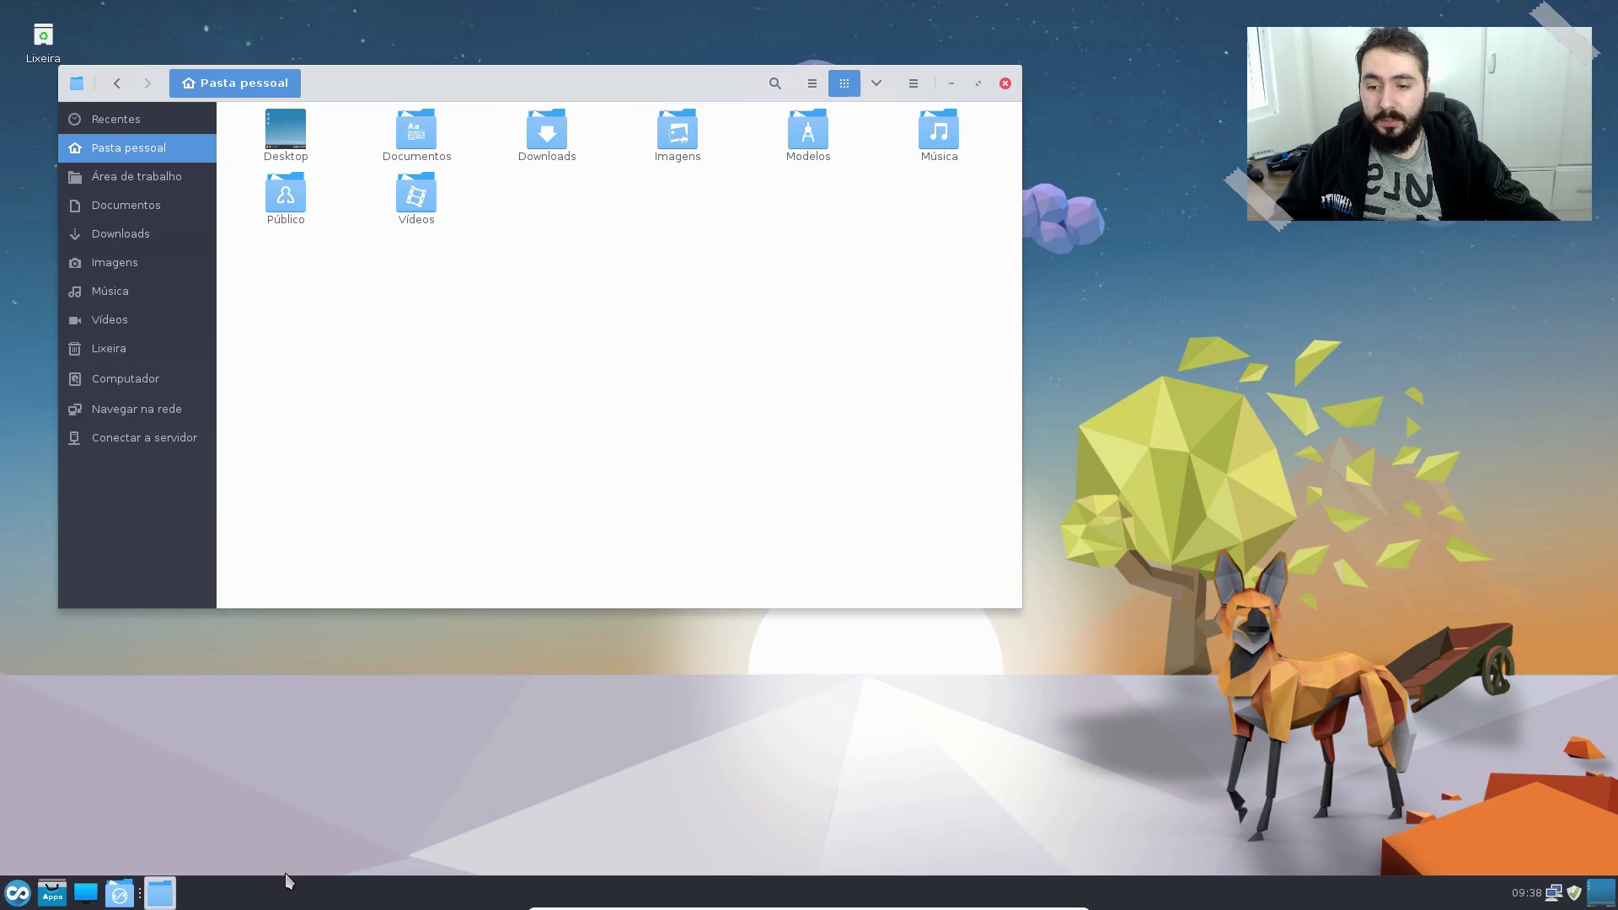
# Step: Dismiss the desktop's context menu and move the Pasta pessoal window slightly further from the Lixeira icon
pyautogui.rightClick(1187, 166)
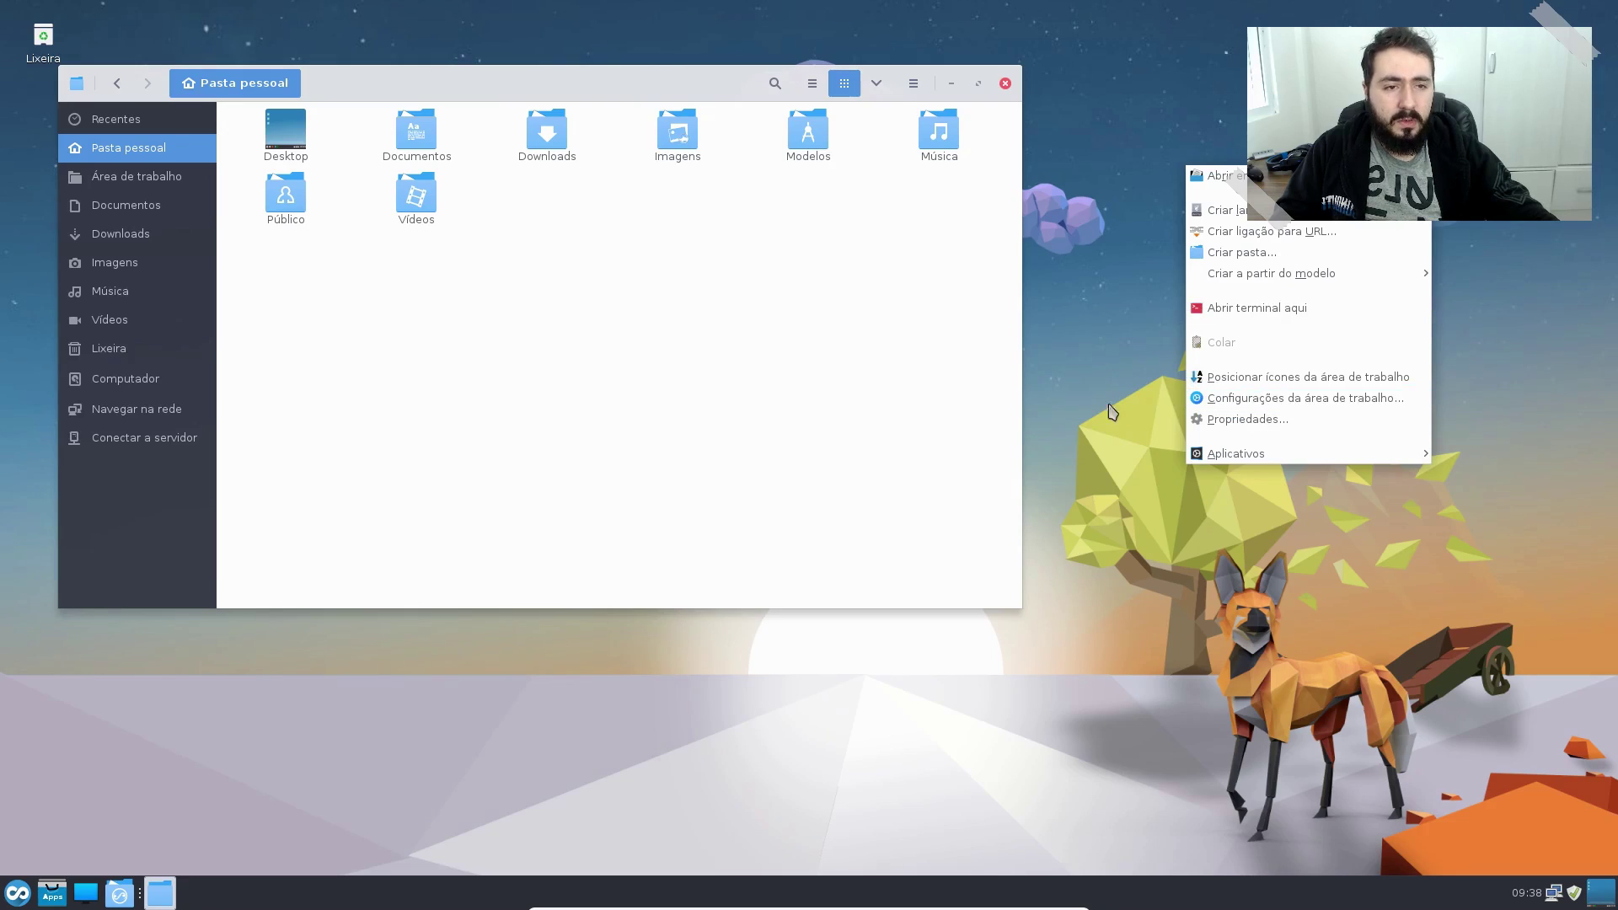
pyautogui.click(914, 373)
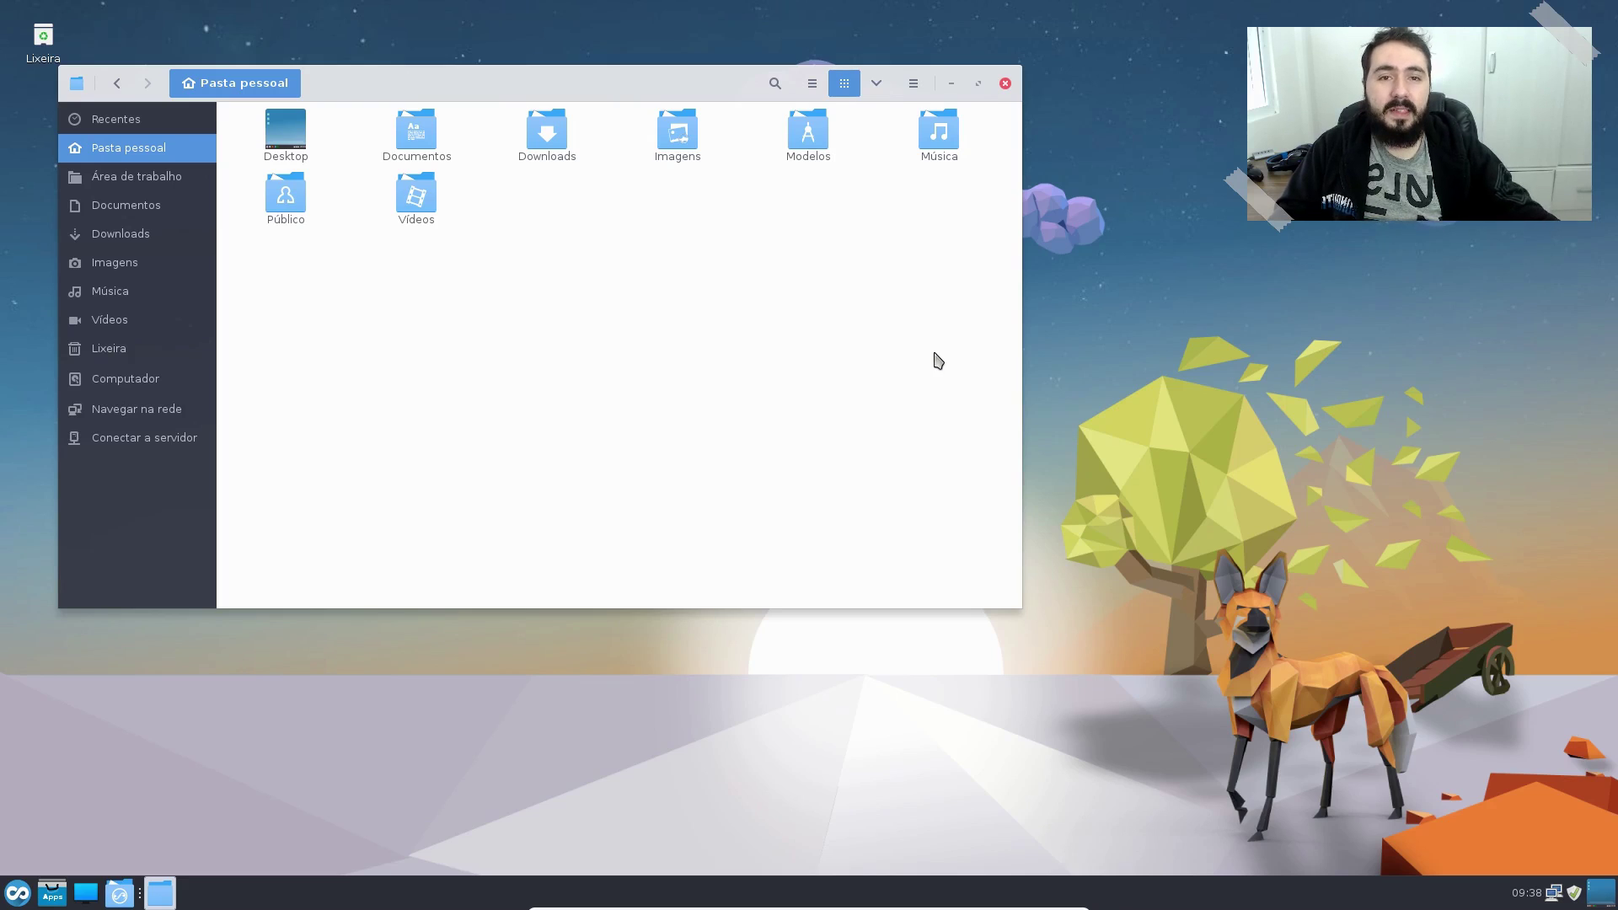
pyautogui.moveTo(432, 301); pyautogui.dragTo(857, 264)
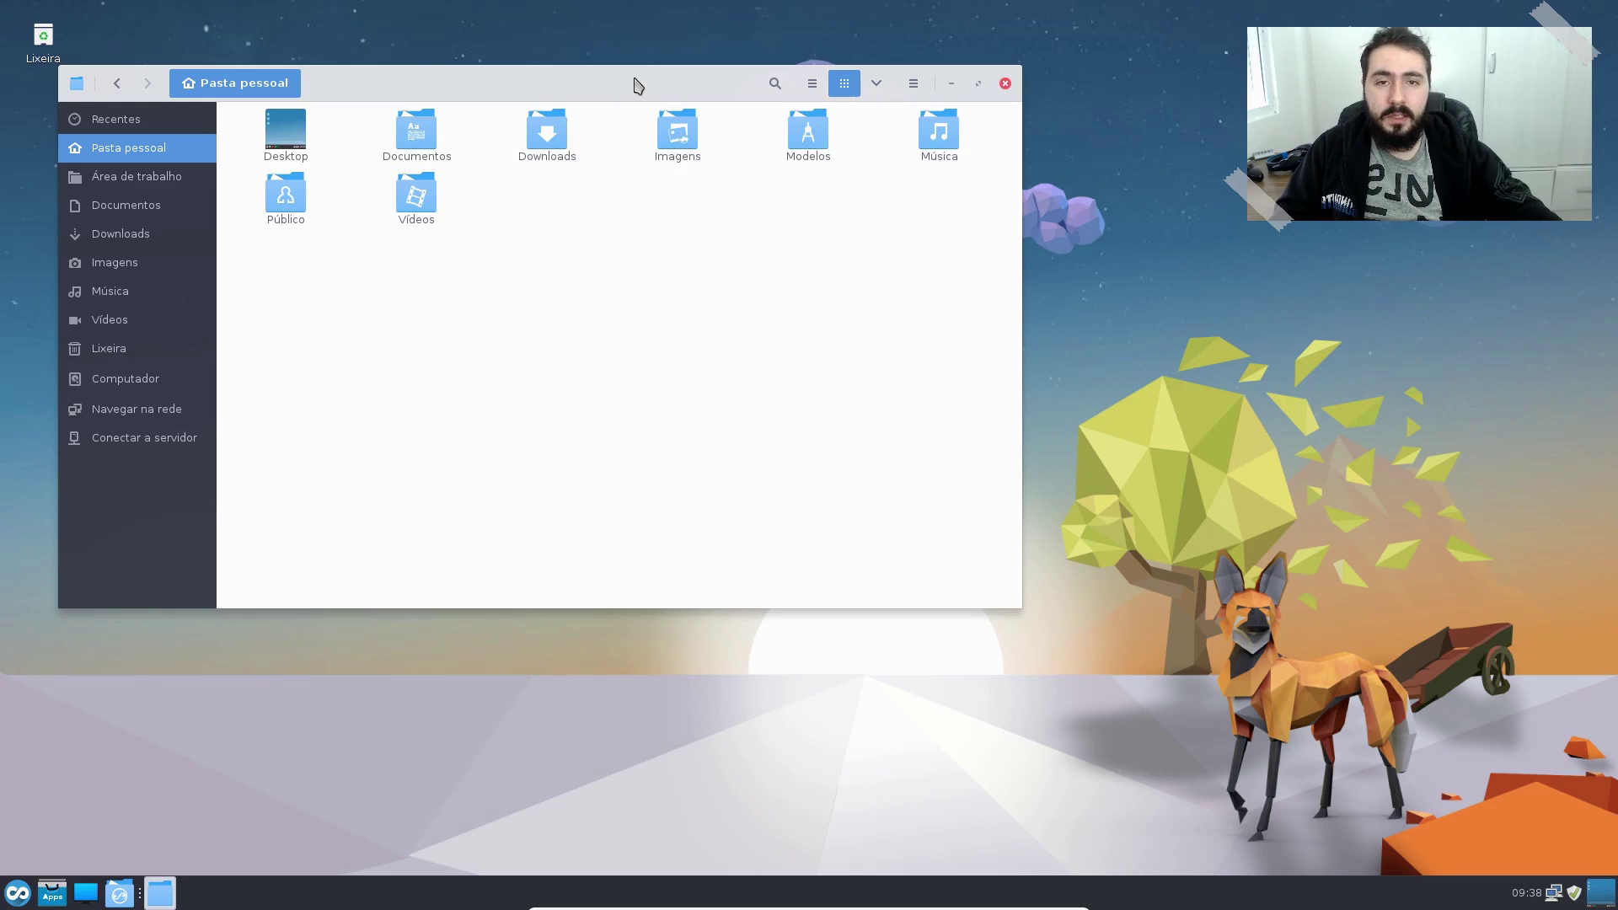
pyautogui.moveTo(635, 79); pyautogui.dragTo(681, 100)
pyautogui.moveTo(478, 94)
pyautogui.mouseDown()
pyautogui.moveTo(529, 84)
pyautogui.moveTo(489, 76)
pyautogui.mouseUp()
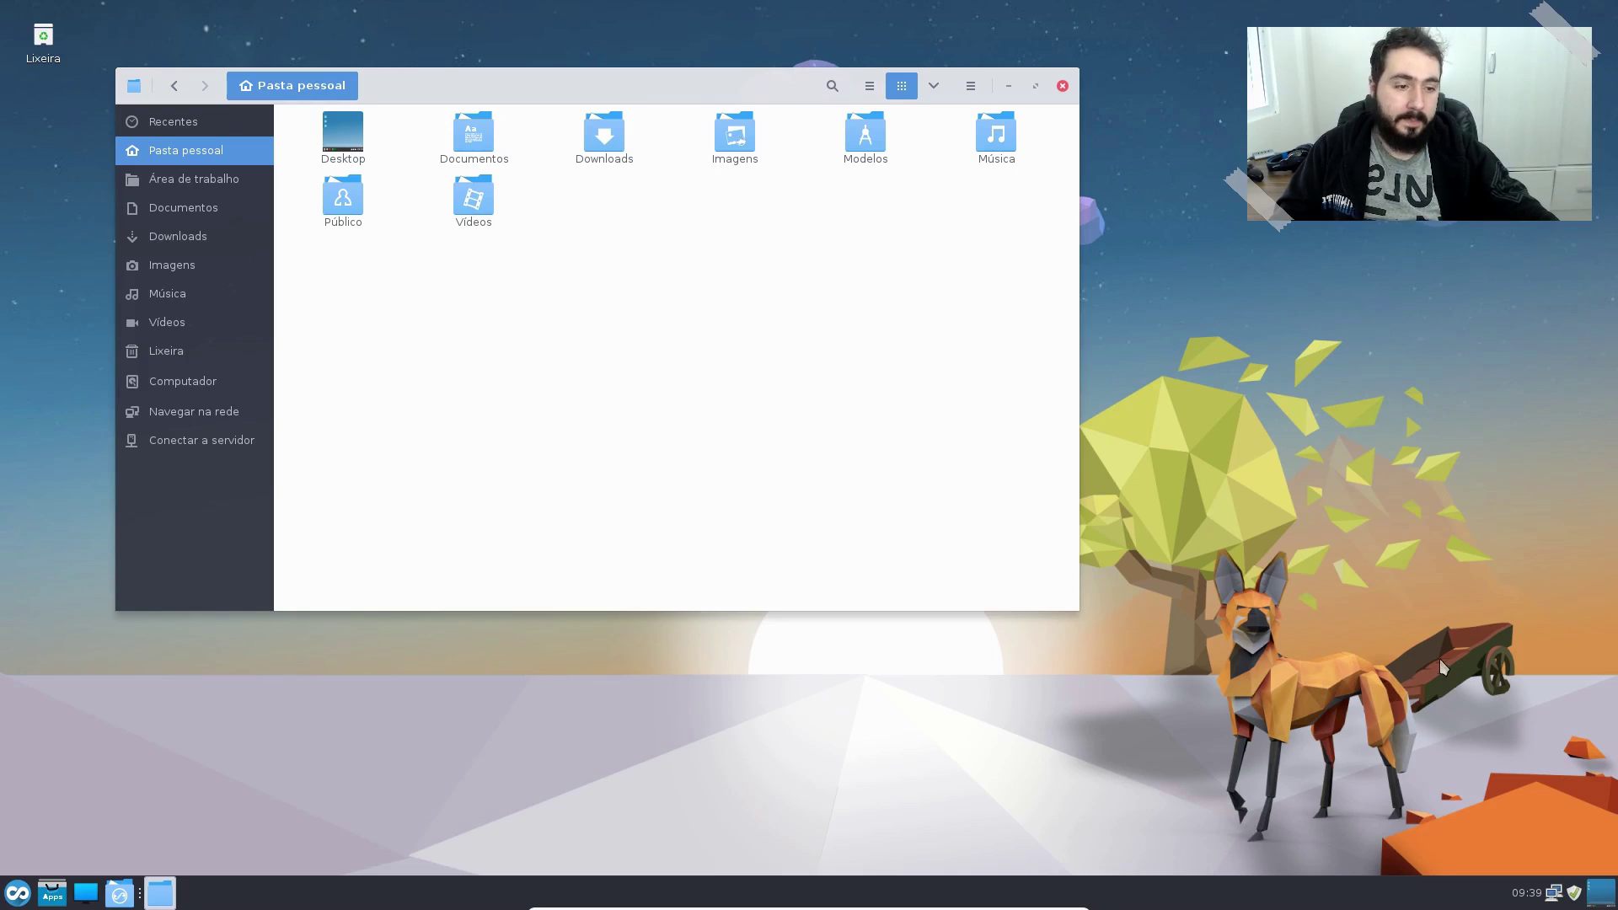
# Step: View the Computador location and its drives in a separate file window, reposition that window and close it
pyautogui.click(81, 894)
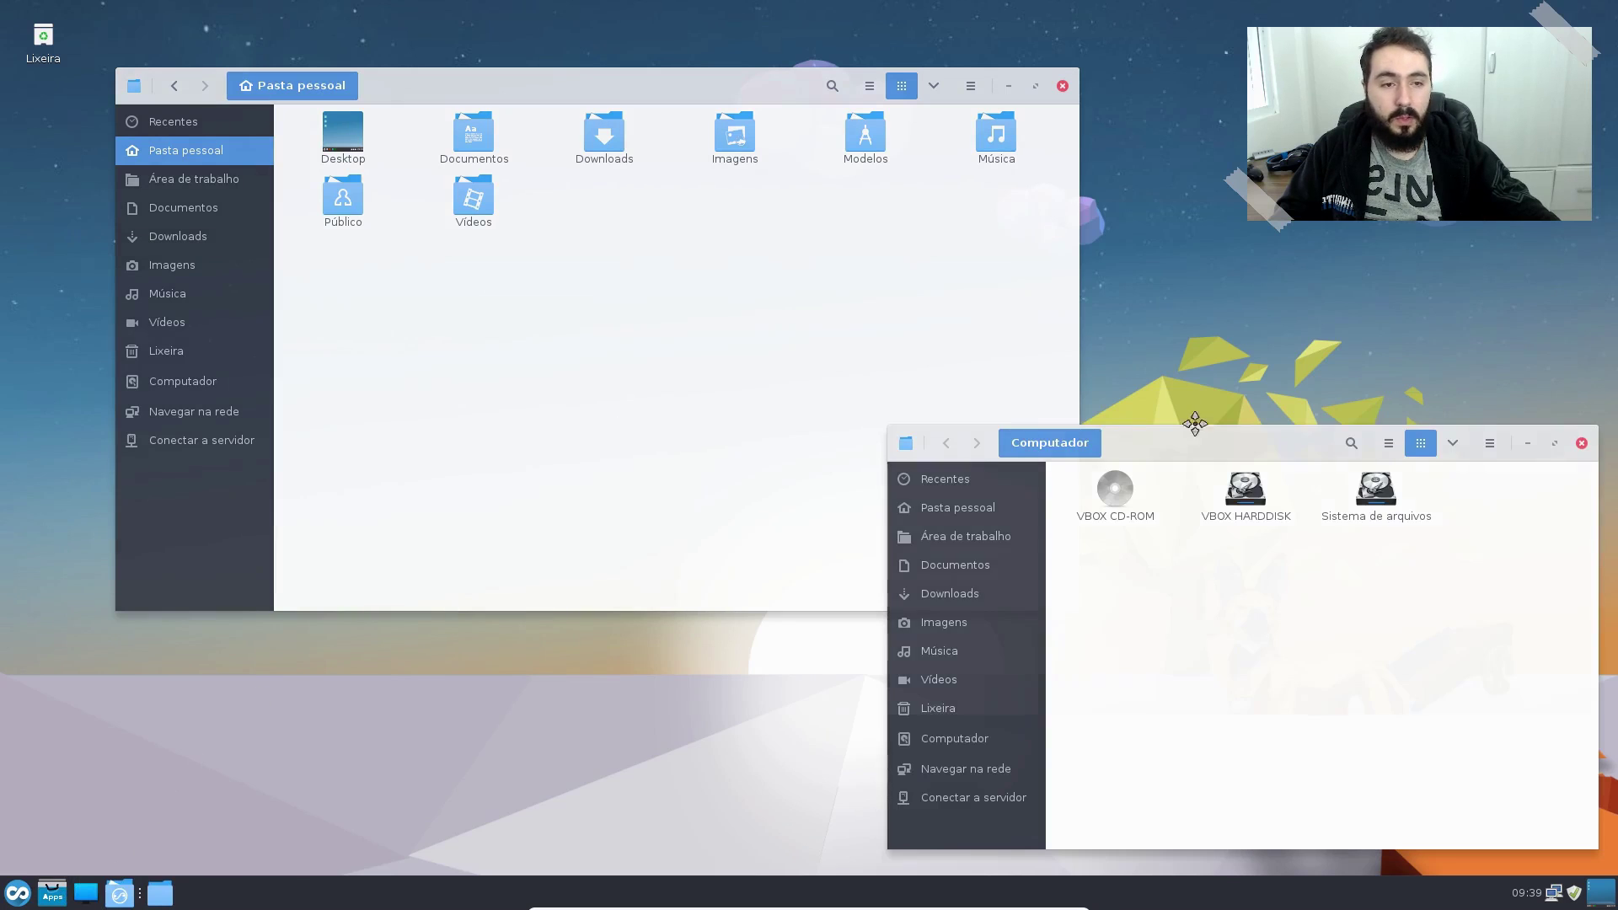
pyautogui.moveTo(1203, 442); pyautogui.dragTo(1104, 154)
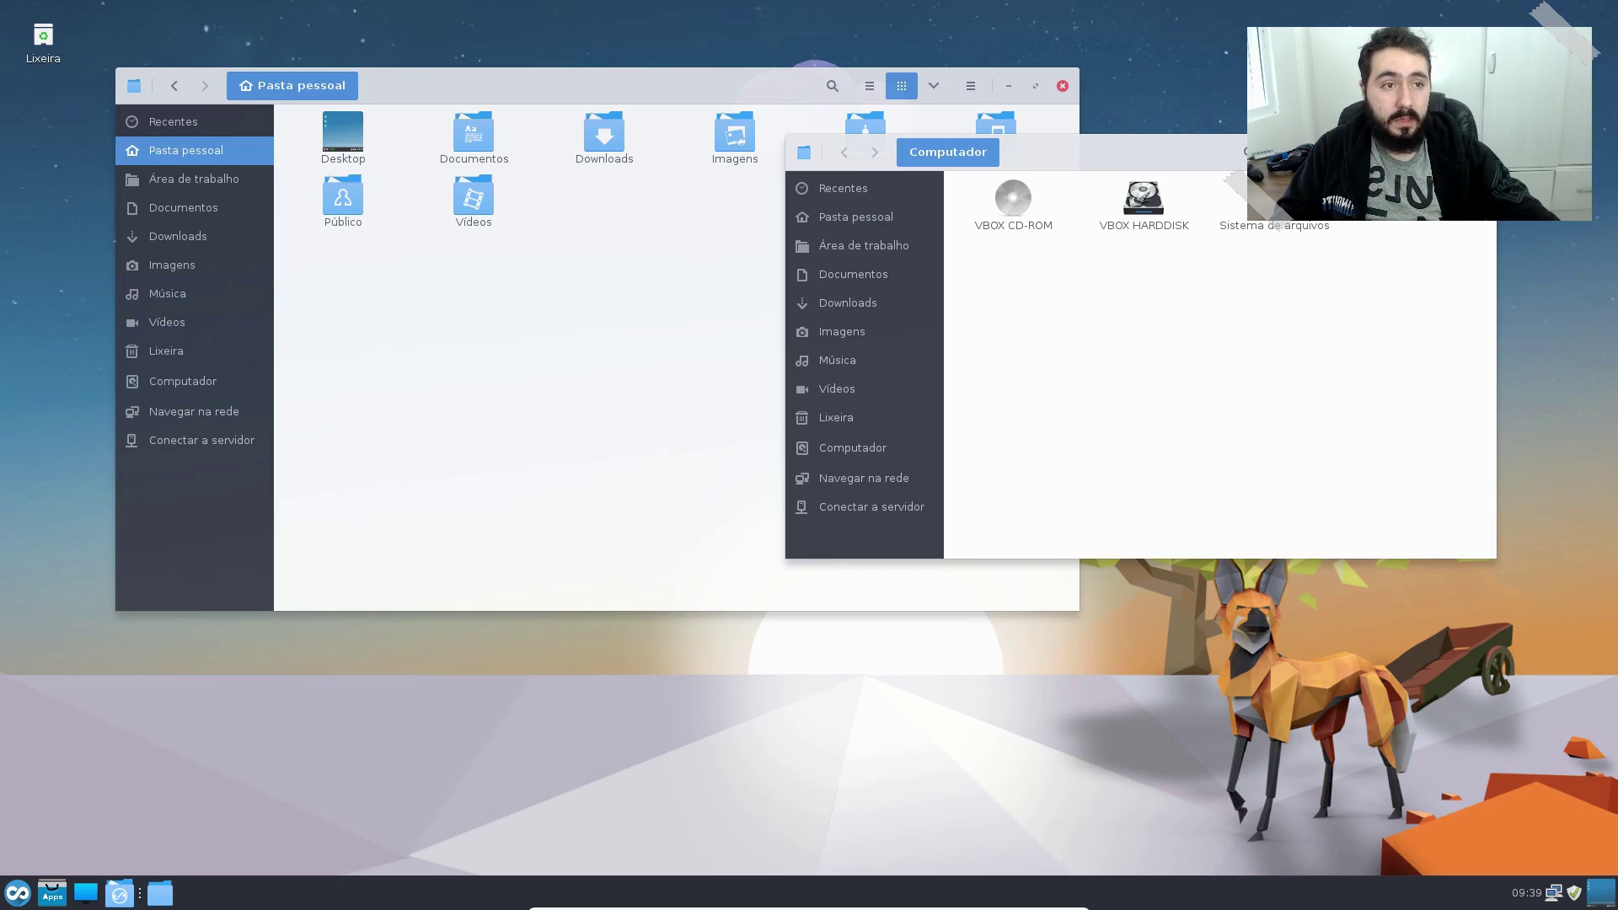
pyautogui.hotkey('ctrl', 'w')
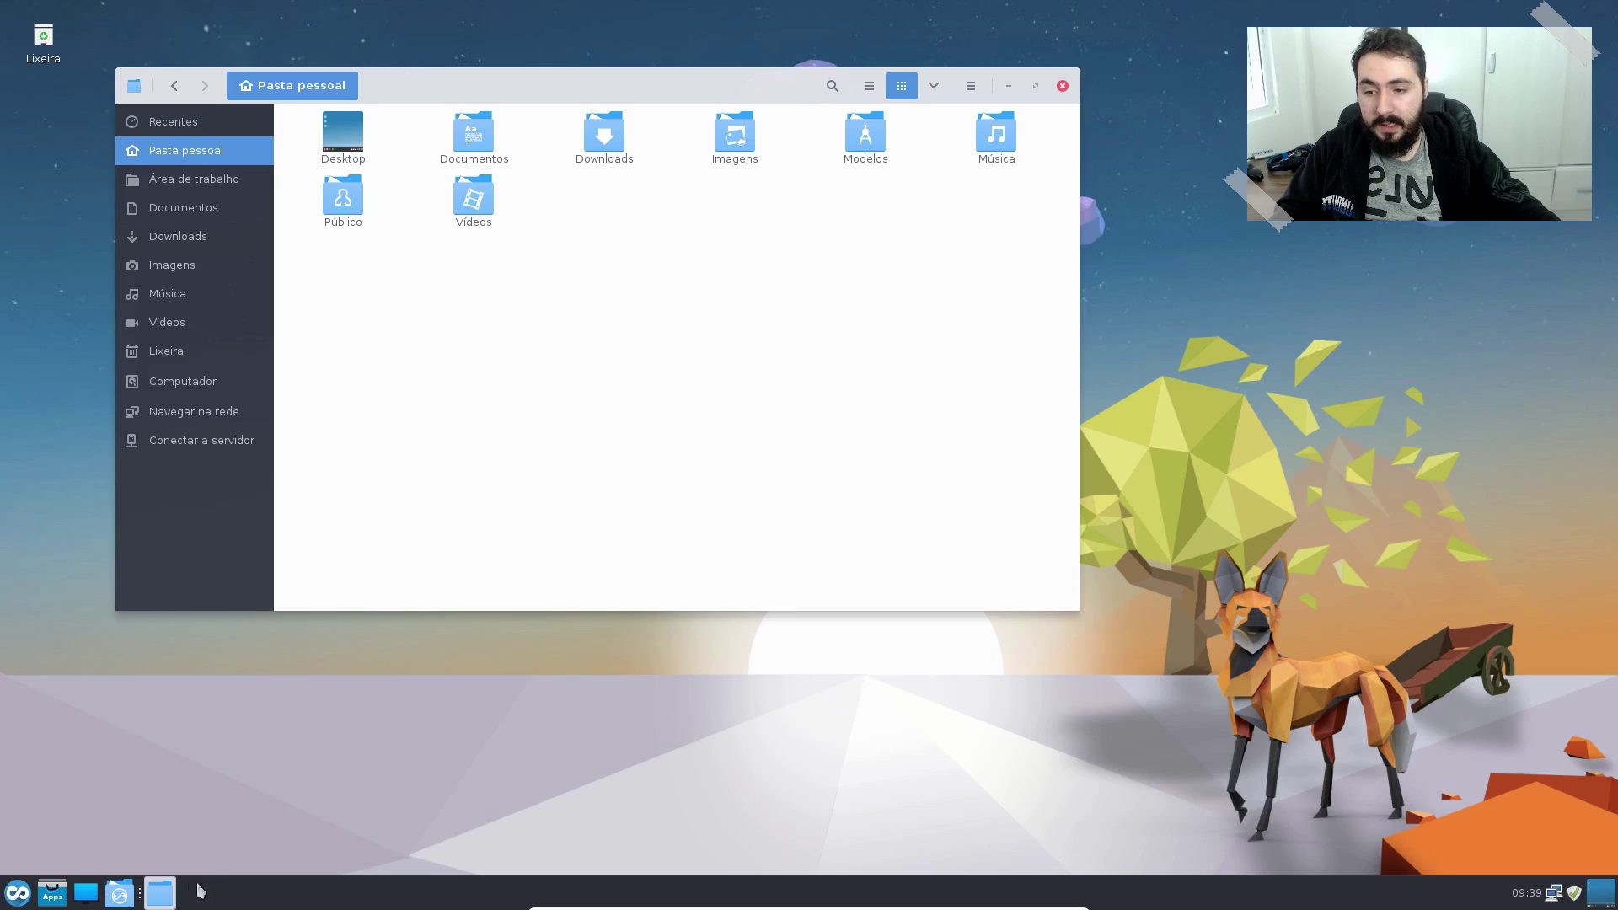
pyautogui.click(86, 893)
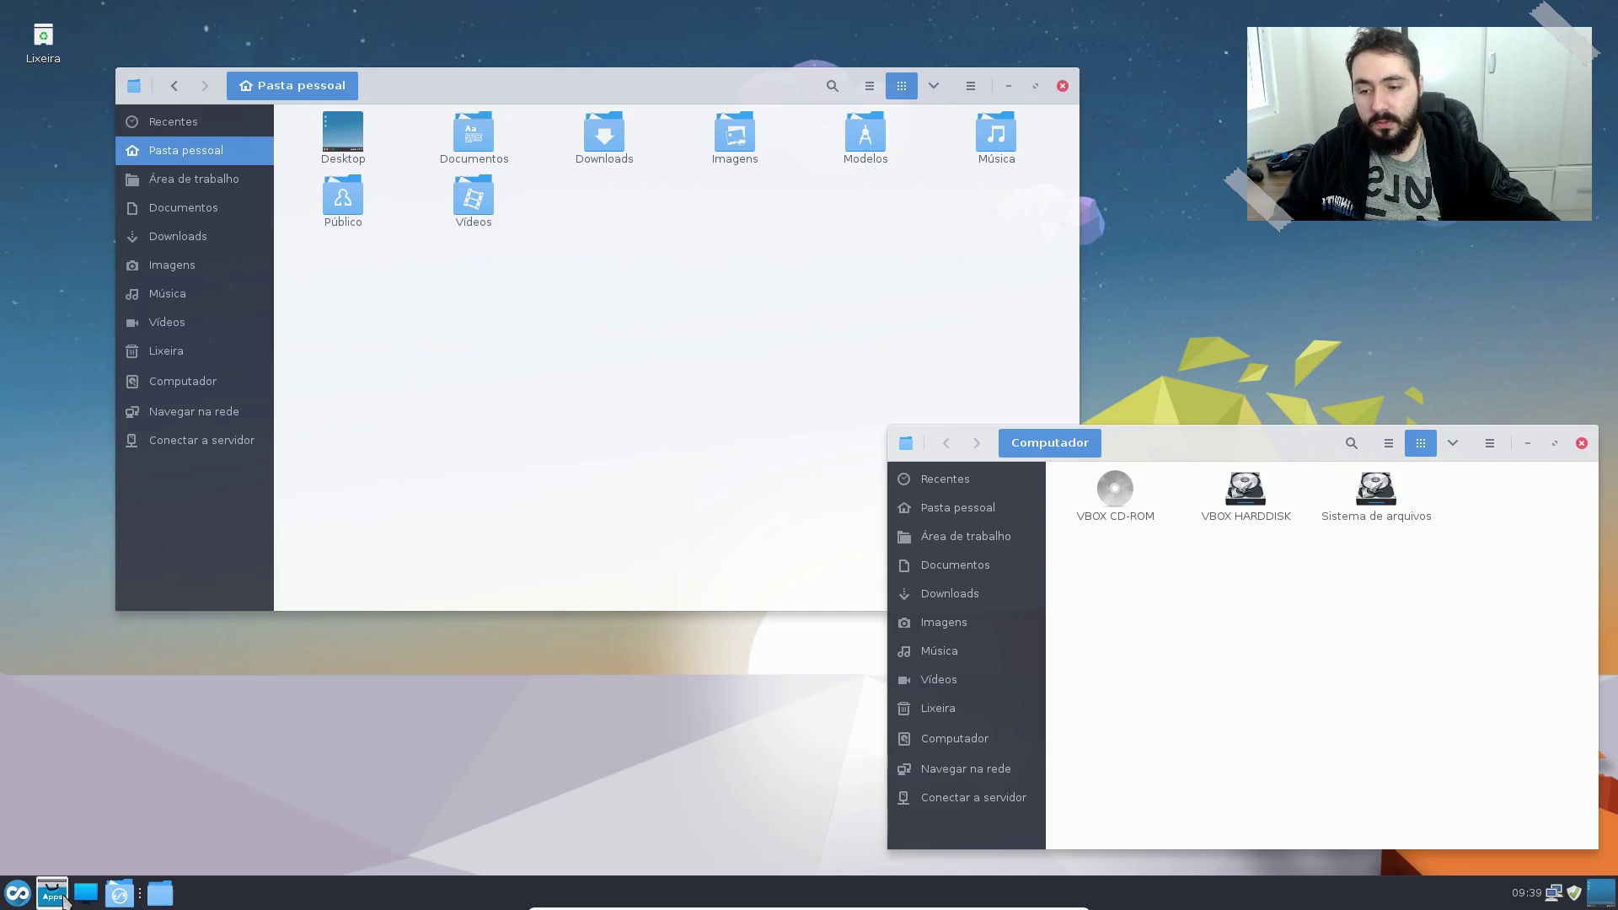
pyautogui.moveTo(1284, 458); pyautogui.dragTo(937, 302)
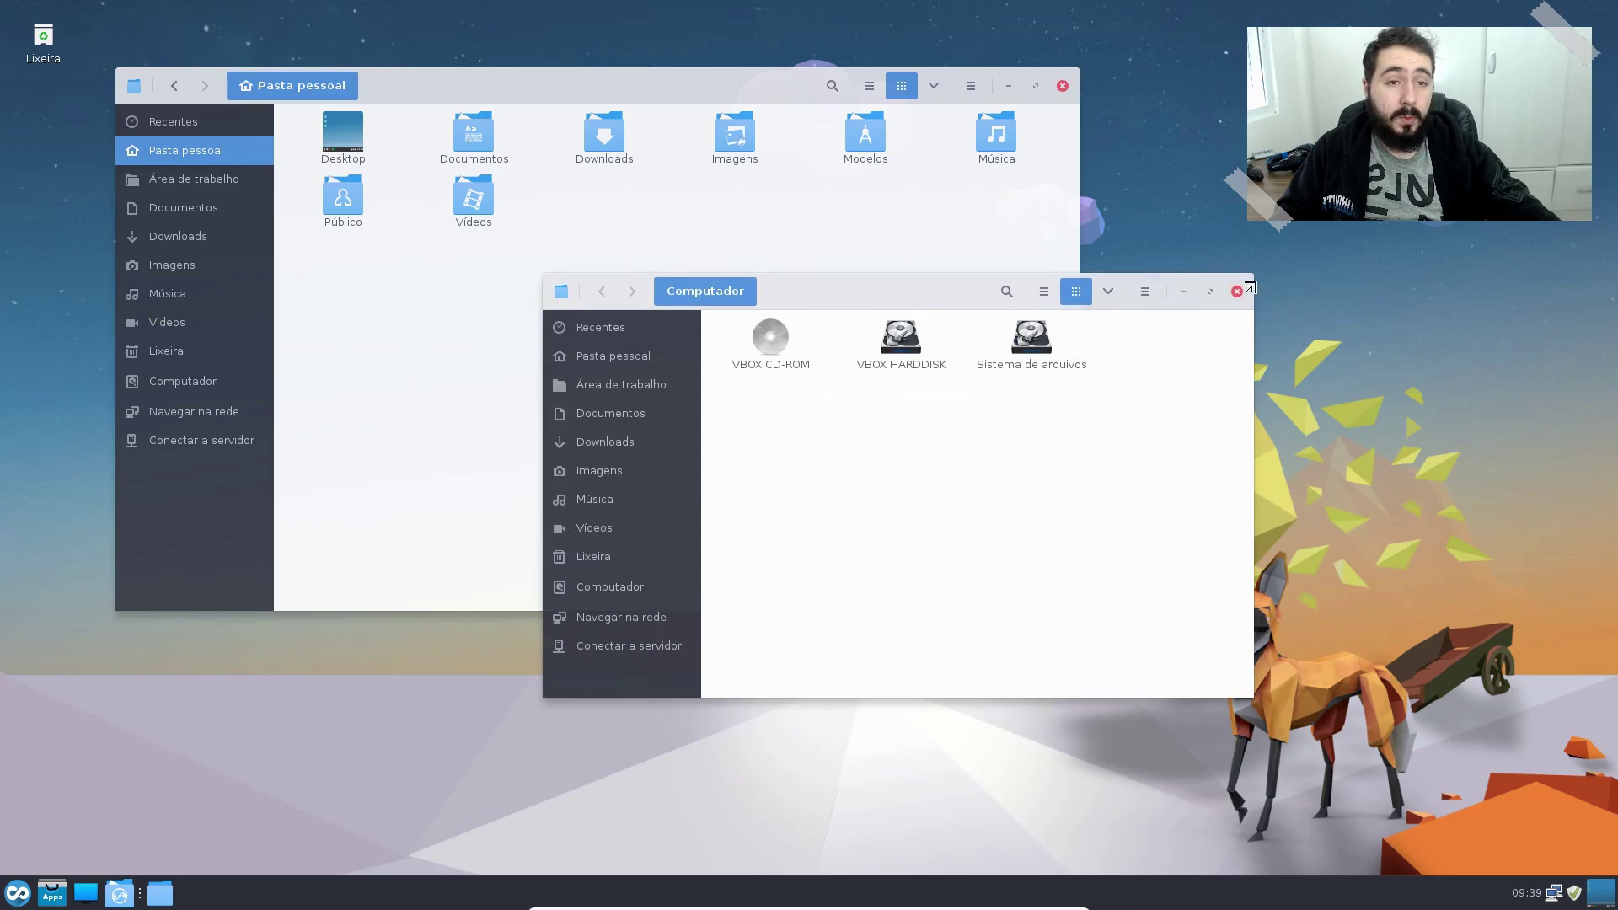
pyautogui.click(1238, 292)
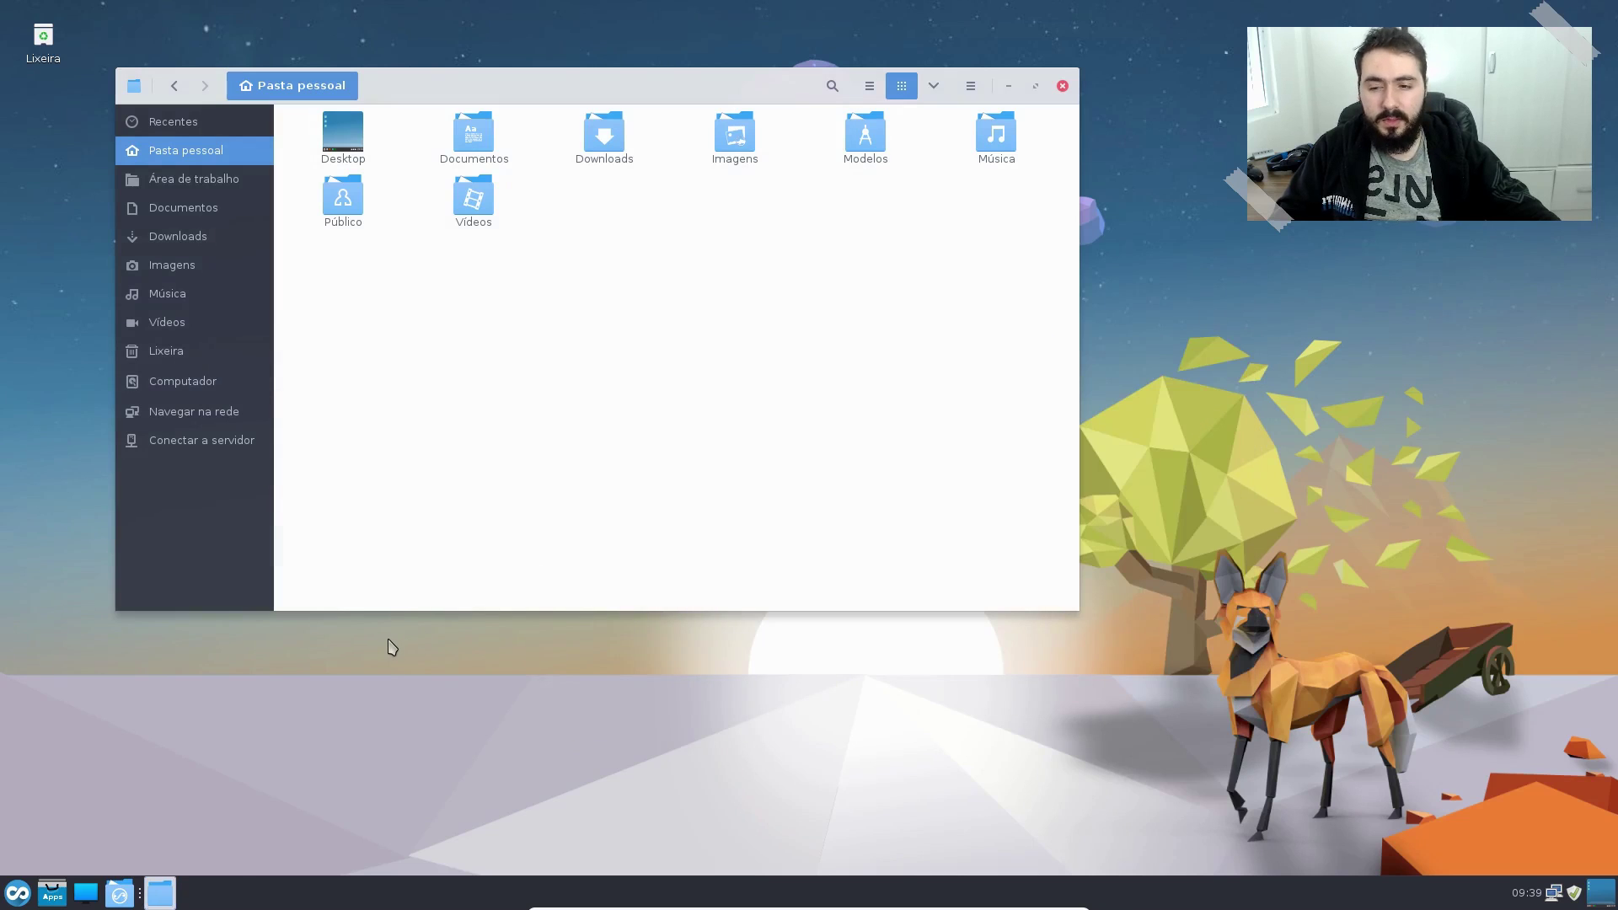
# Step: Launch the Gerenciador de Aplicativos, authorising it with the account password, and place its window over the file window
pyautogui.click(61, 896)
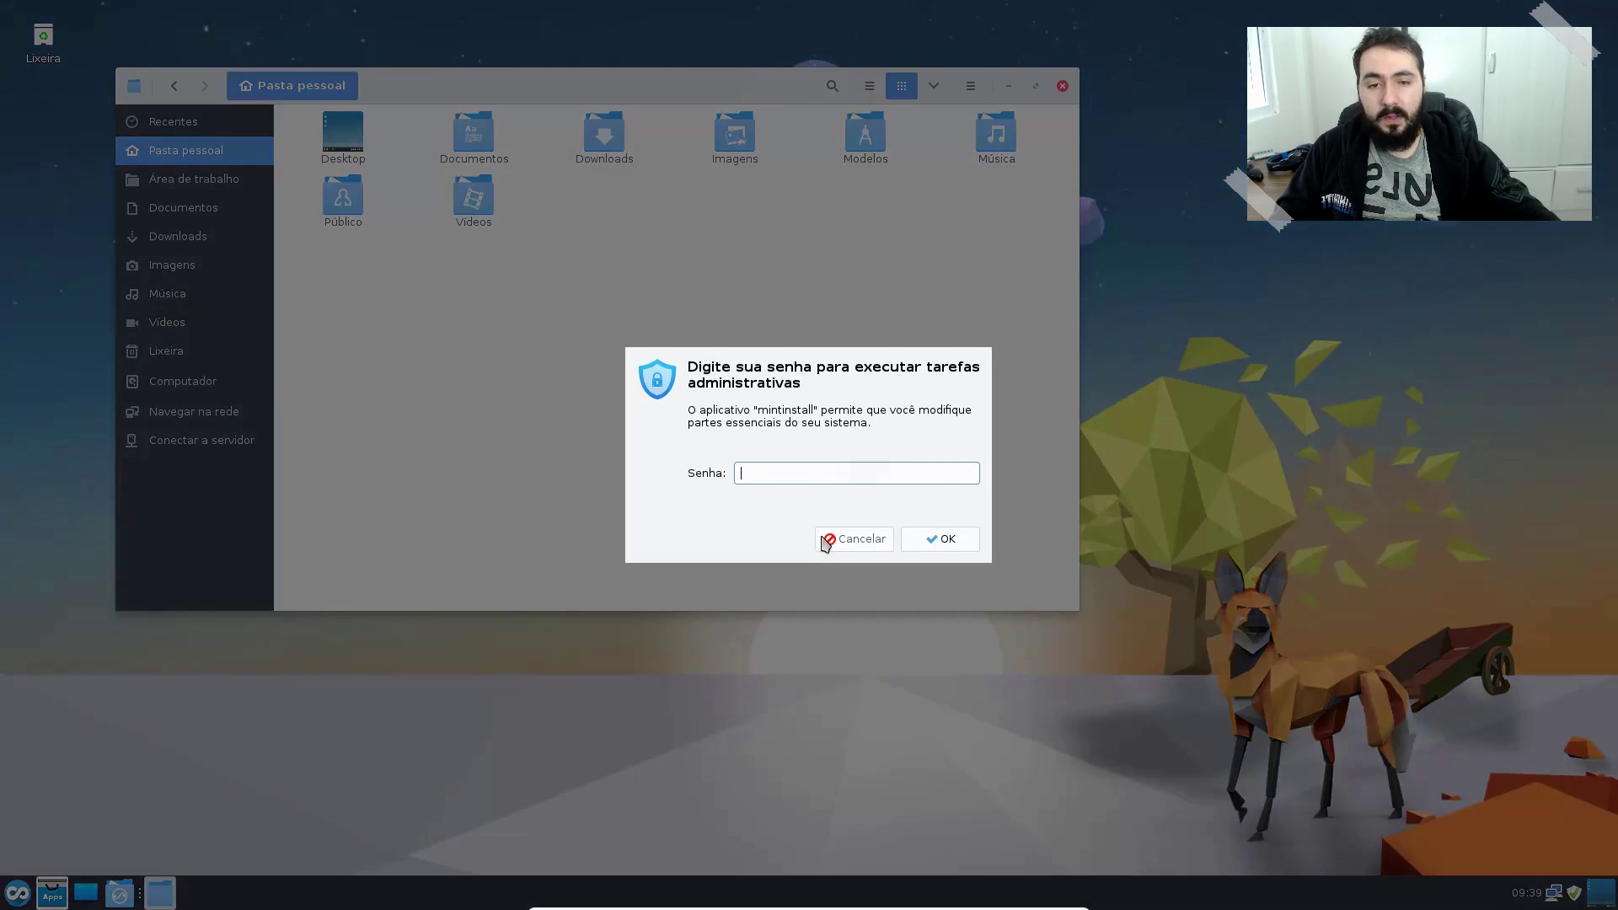
pyautogui.write('****')
pyautogui.press('Return')
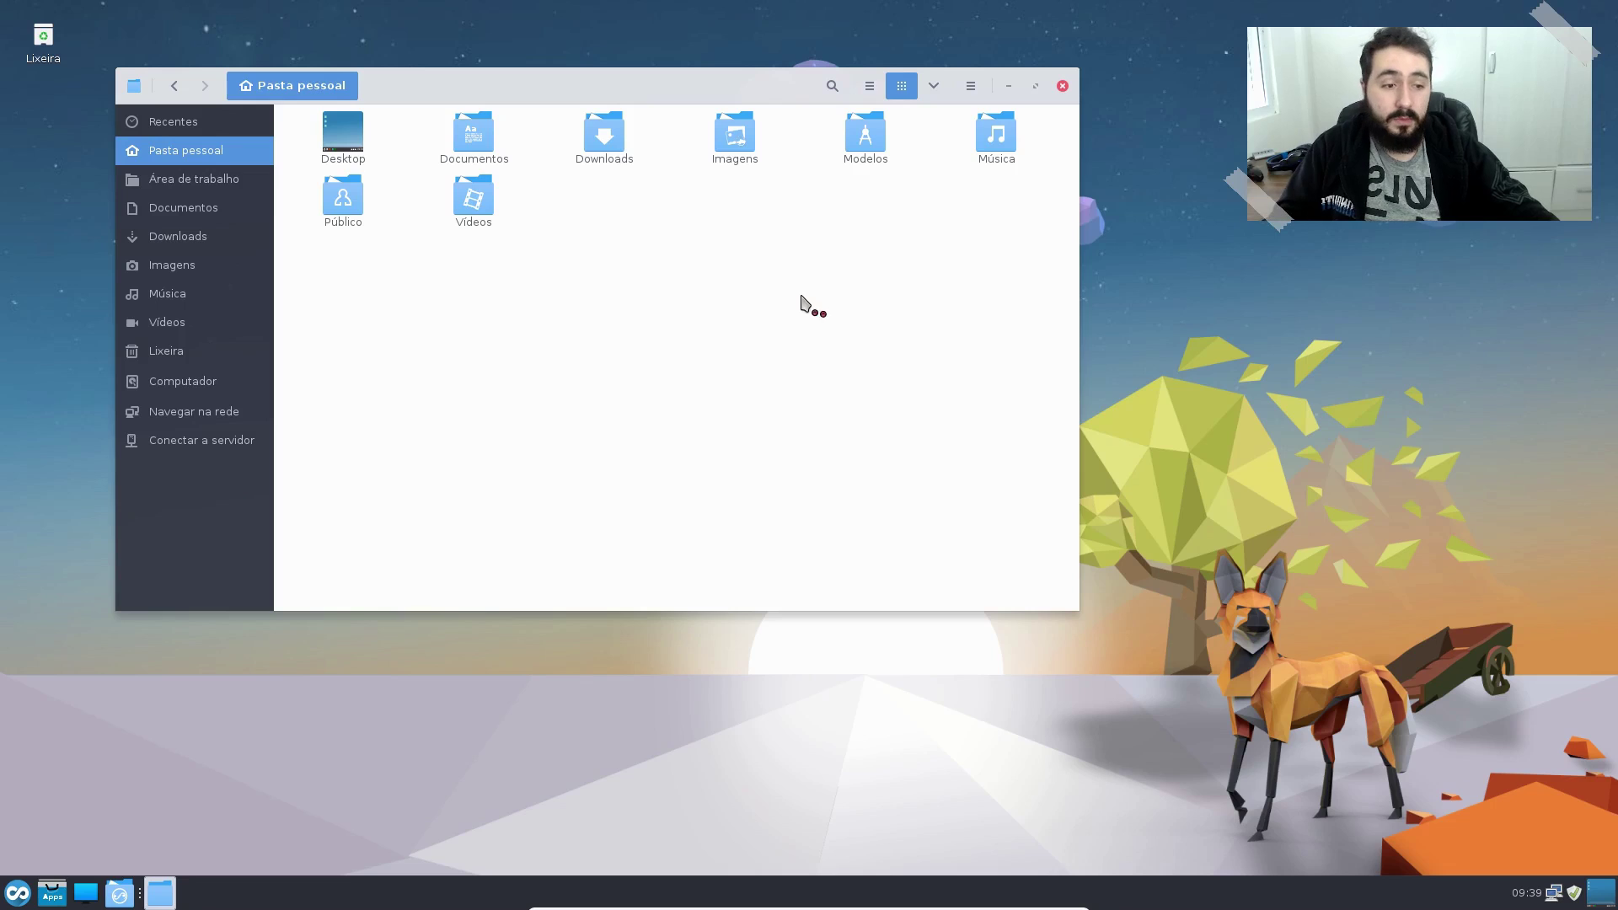
pyautogui.moveTo(885, 180); pyautogui.dragTo(708, 128)
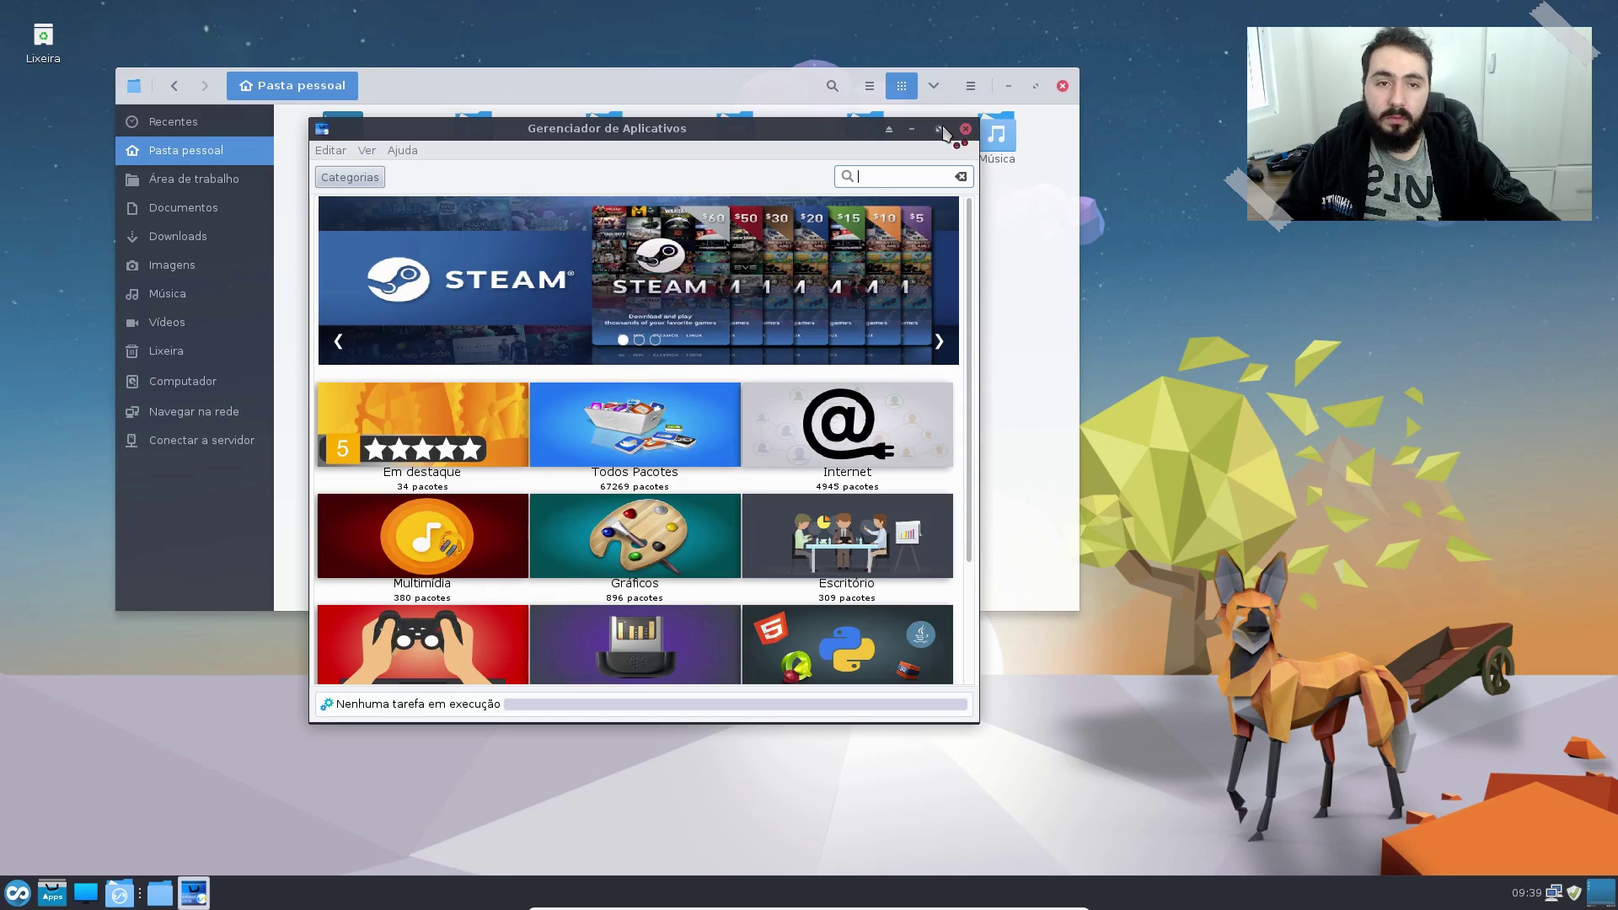
# Step: Maximise the Gerenciador de Aplicativos to view its package categories and restore the window to its former size
pyautogui.click(939, 129)
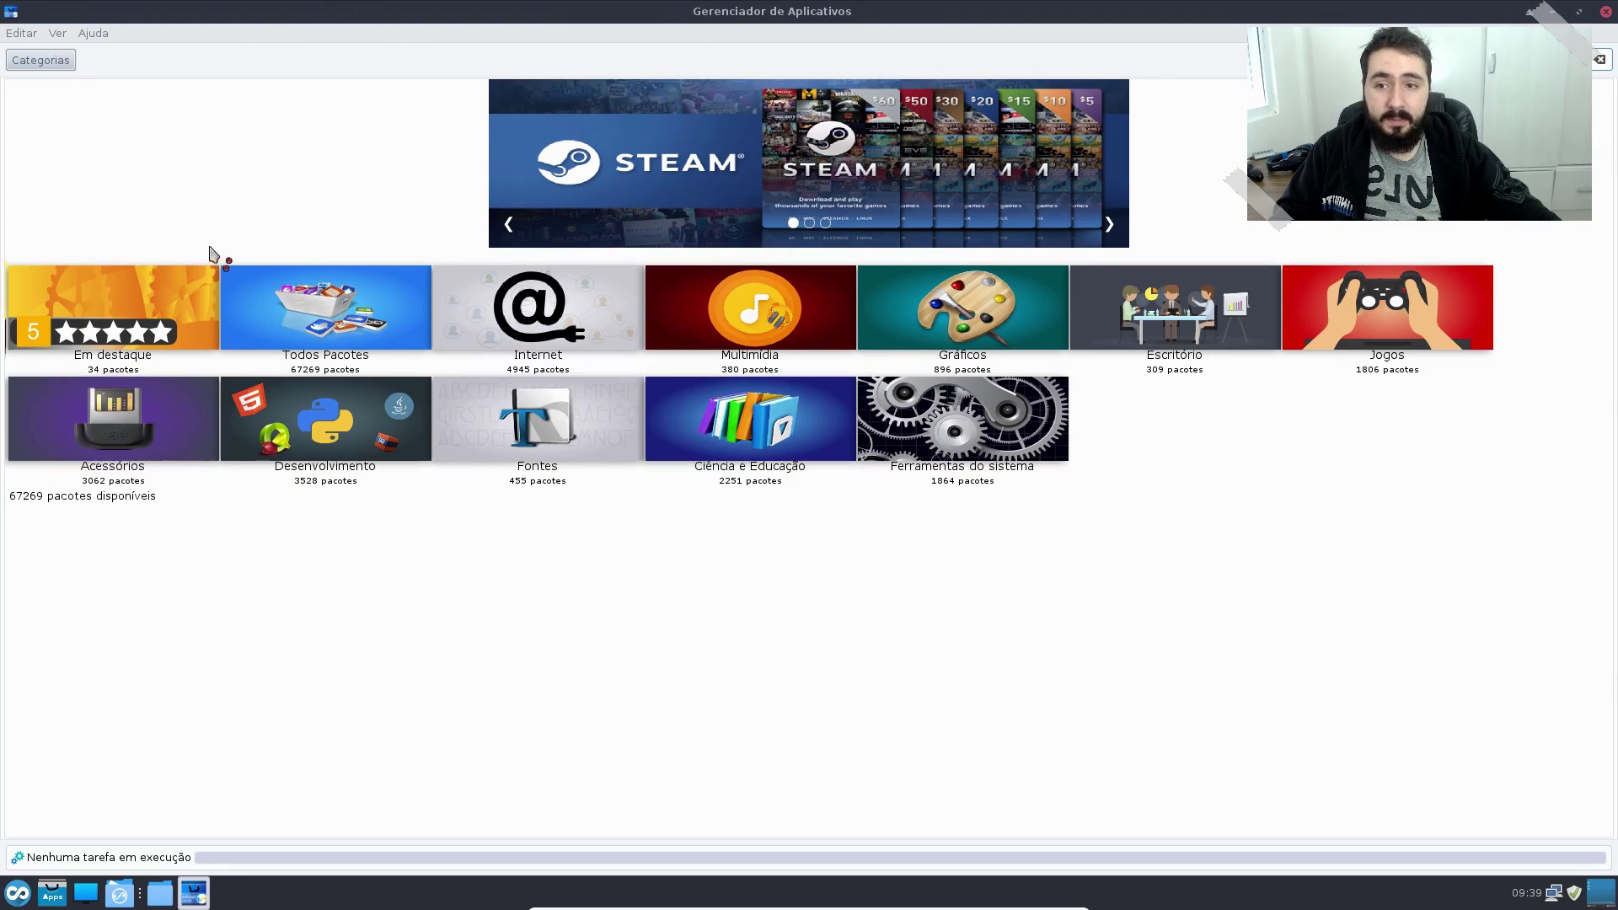
pyautogui.click(1578, 12)
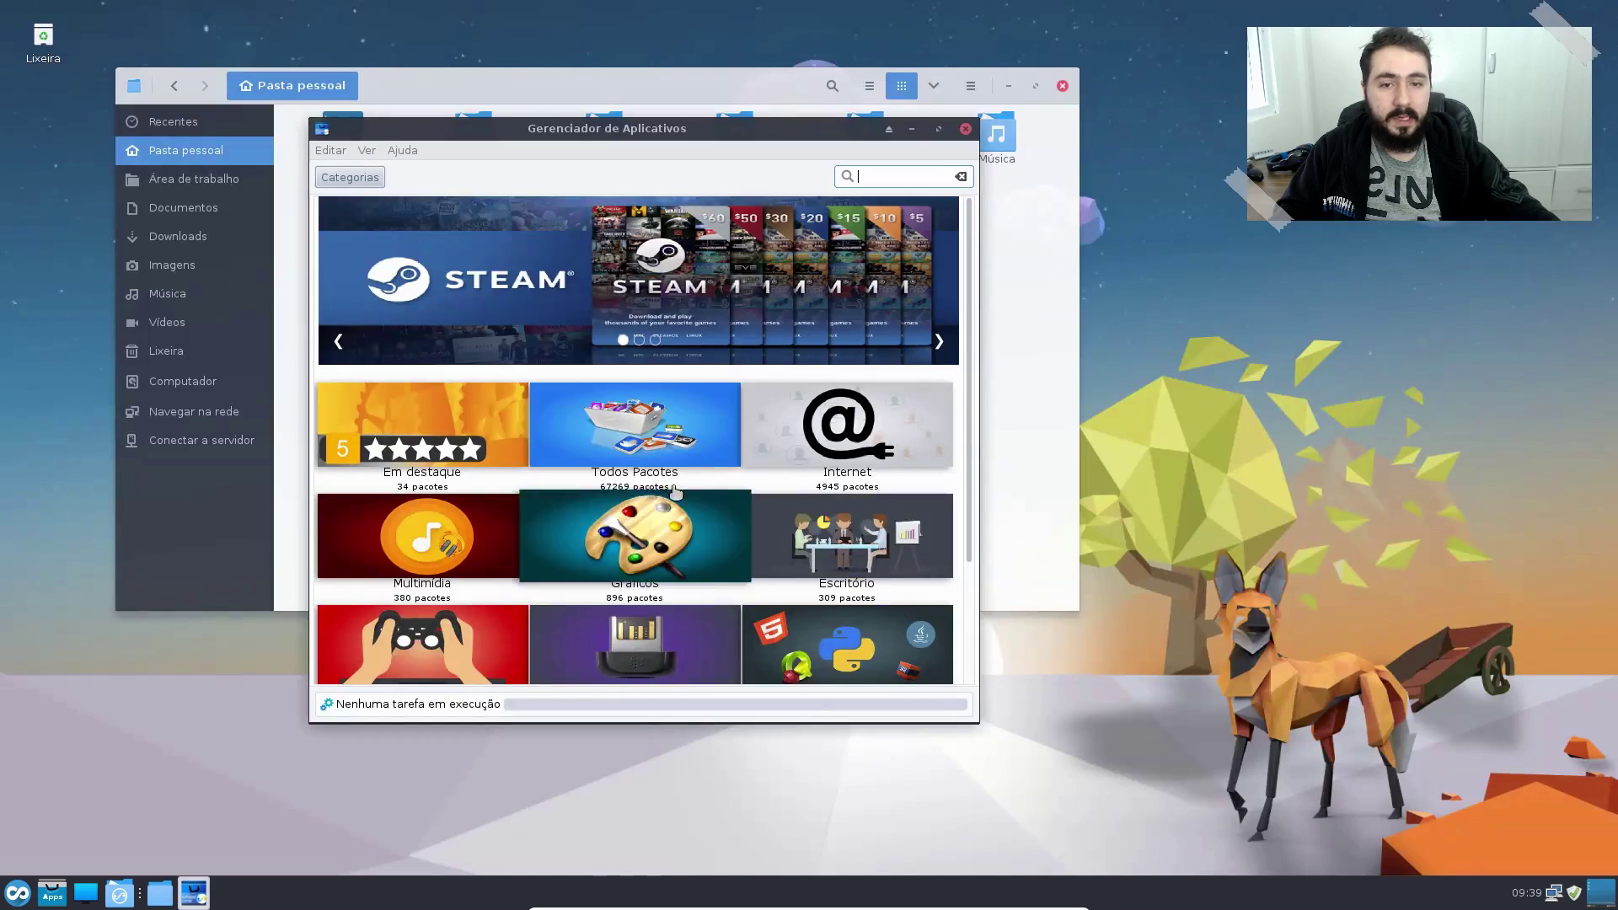
pyautogui.scroll(3, 609, 518)
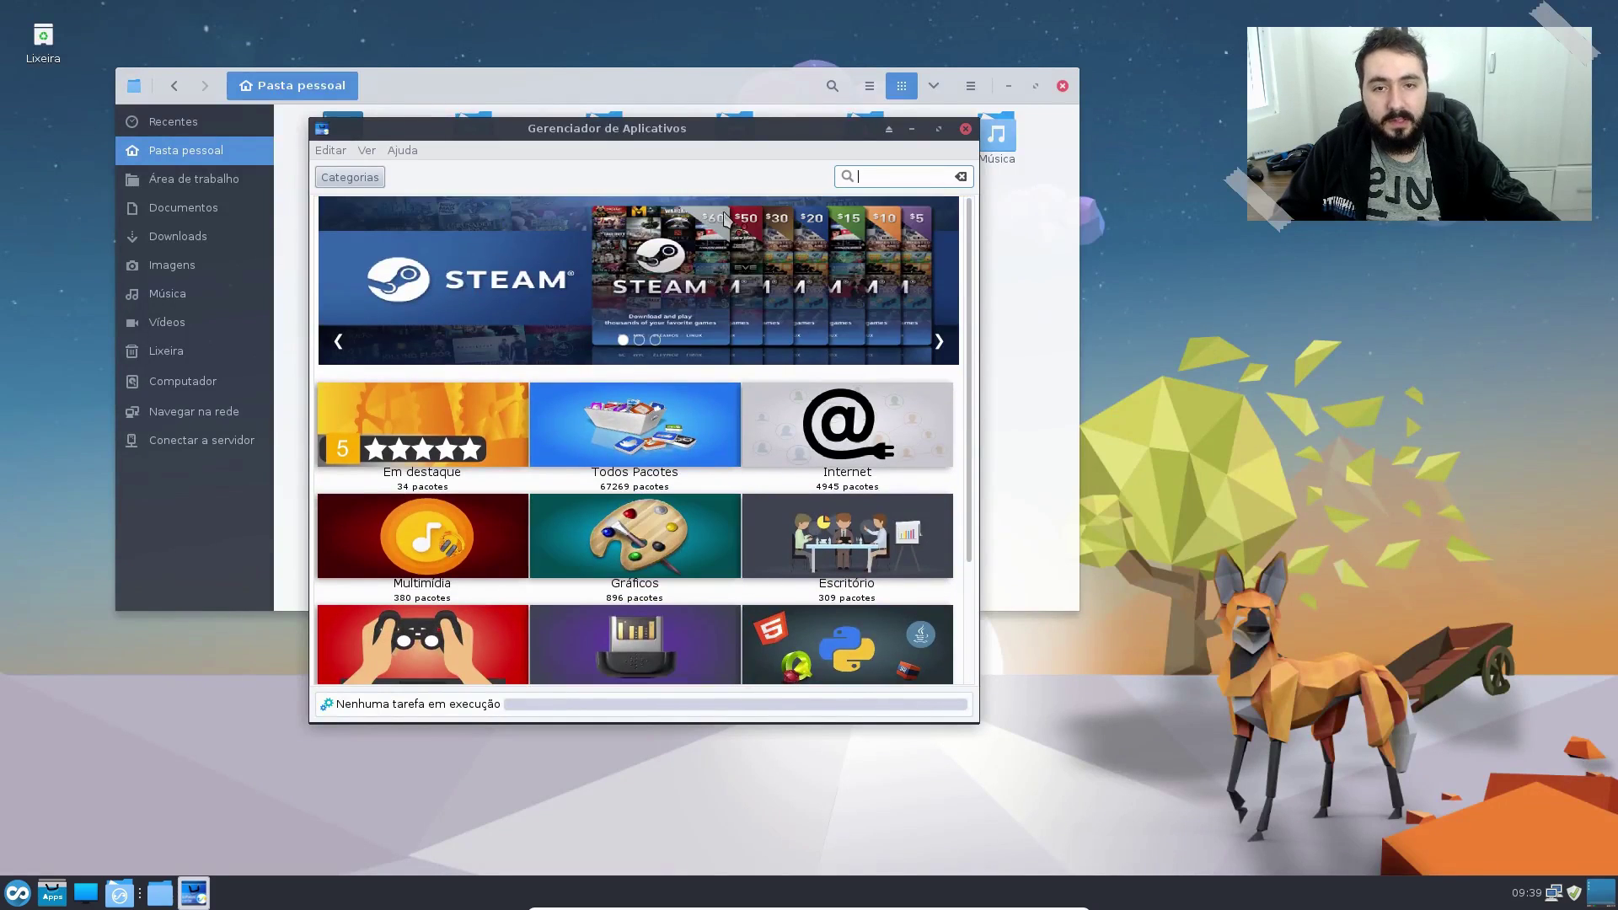
# Step: View the AppCenter's about information and authorship credits, and close both dialogs
pyautogui.click(403, 150)
pyautogui.click(431, 172)
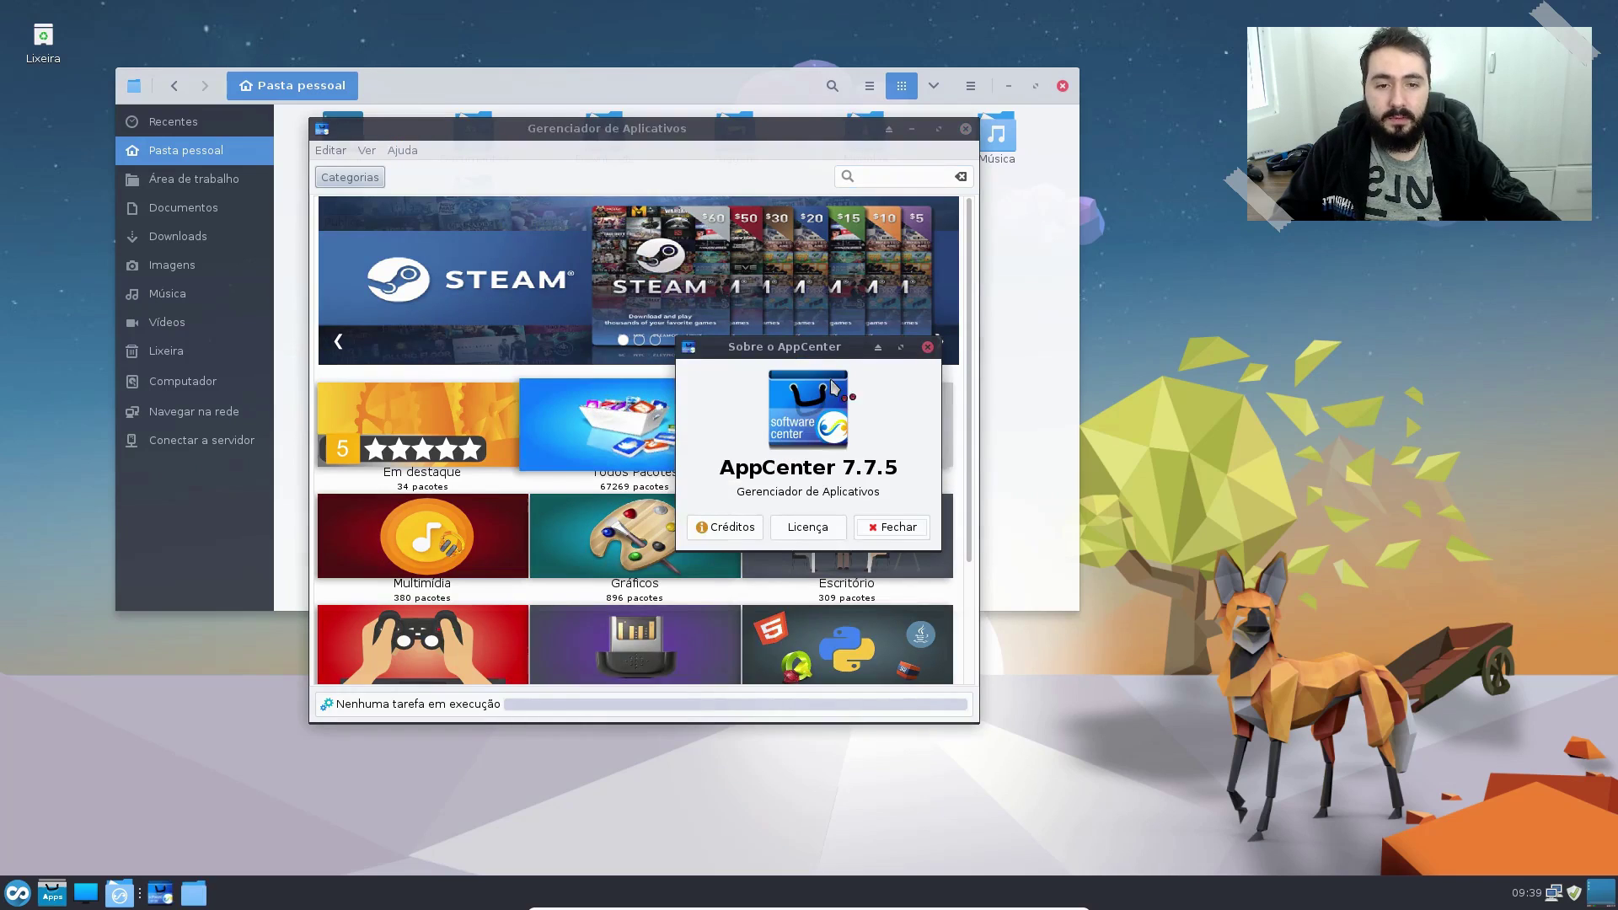
pyautogui.click(726, 527)
pyautogui.moveTo(681, 411); pyautogui.dragTo(810, 413)
pyautogui.click(798, 420)
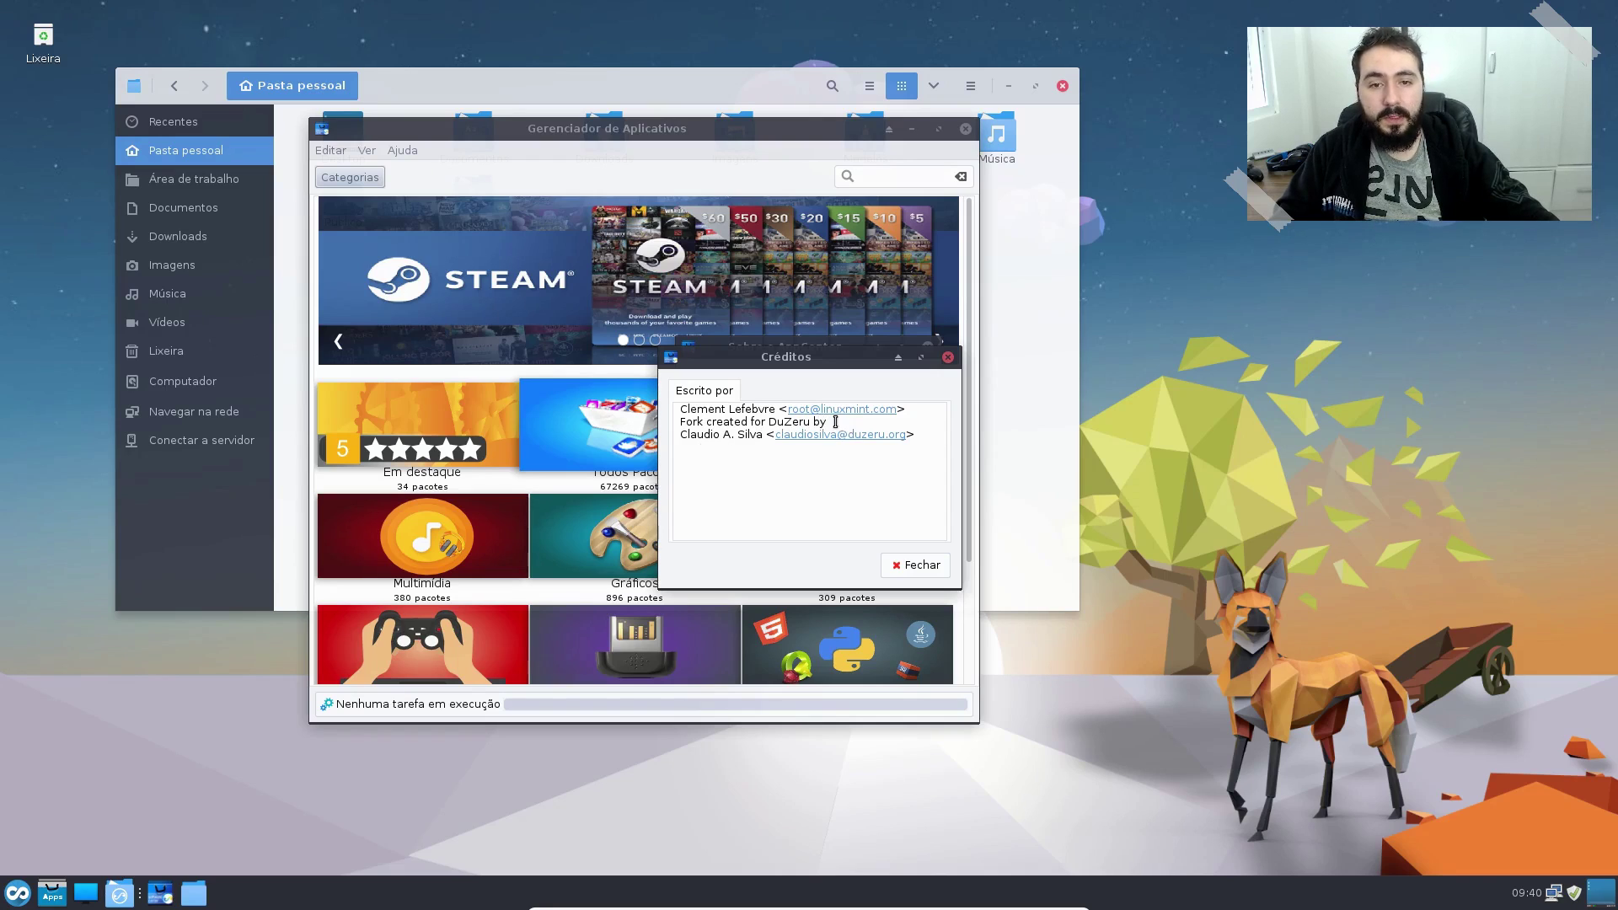
pyautogui.moveTo(835, 422); pyautogui.dragTo(730, 422)
pyautogui.click(741, 440)
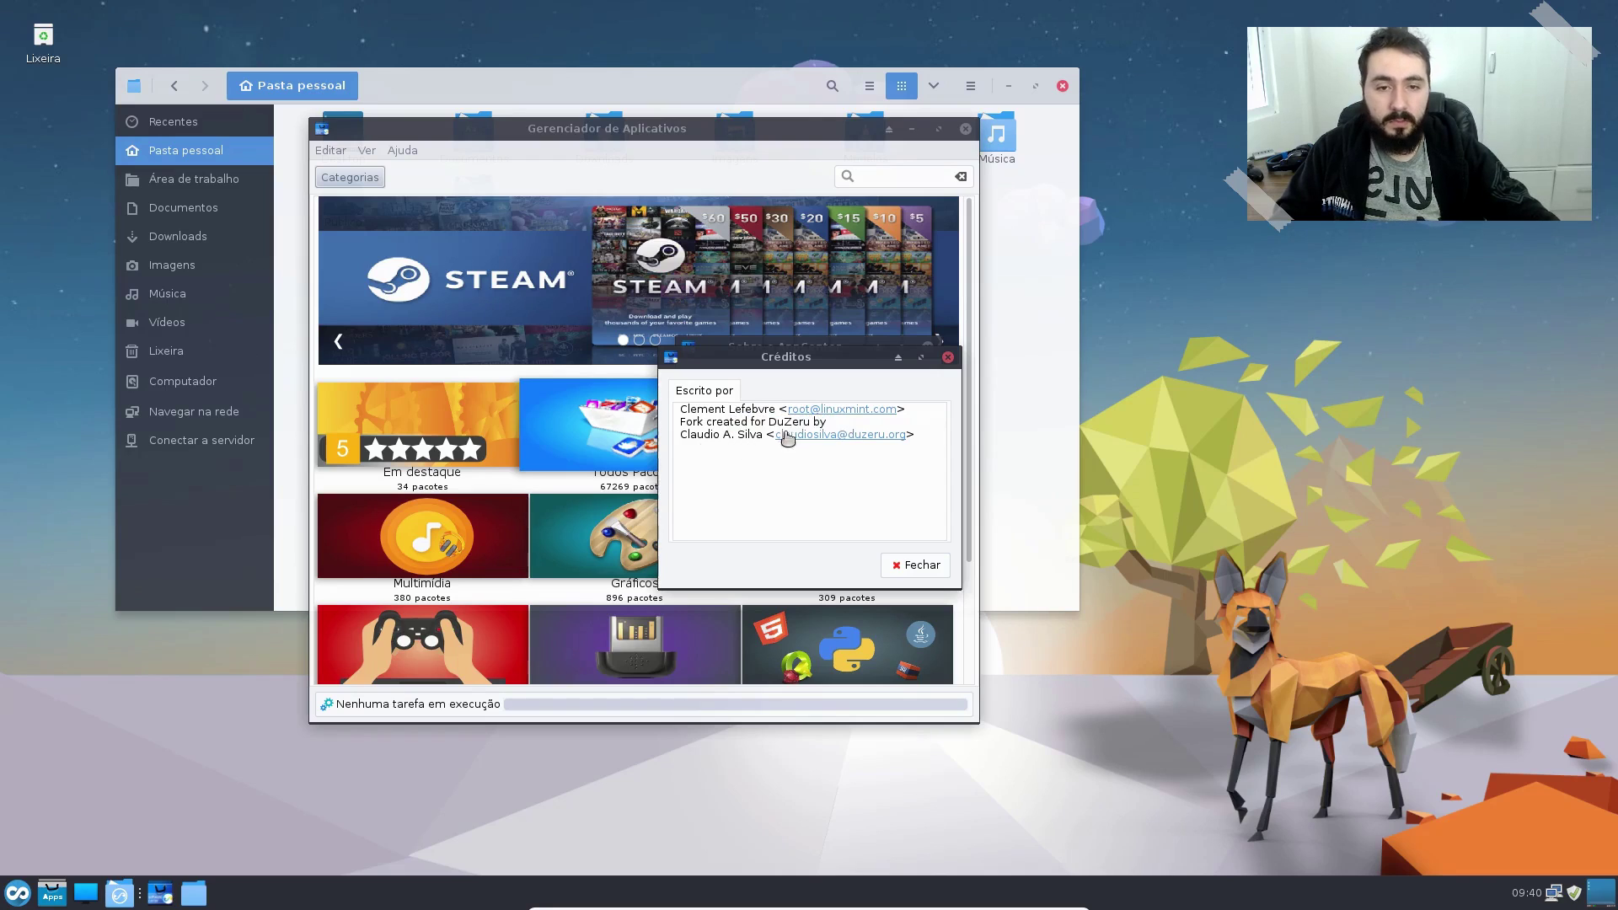
pyautogui.click(919, 566)
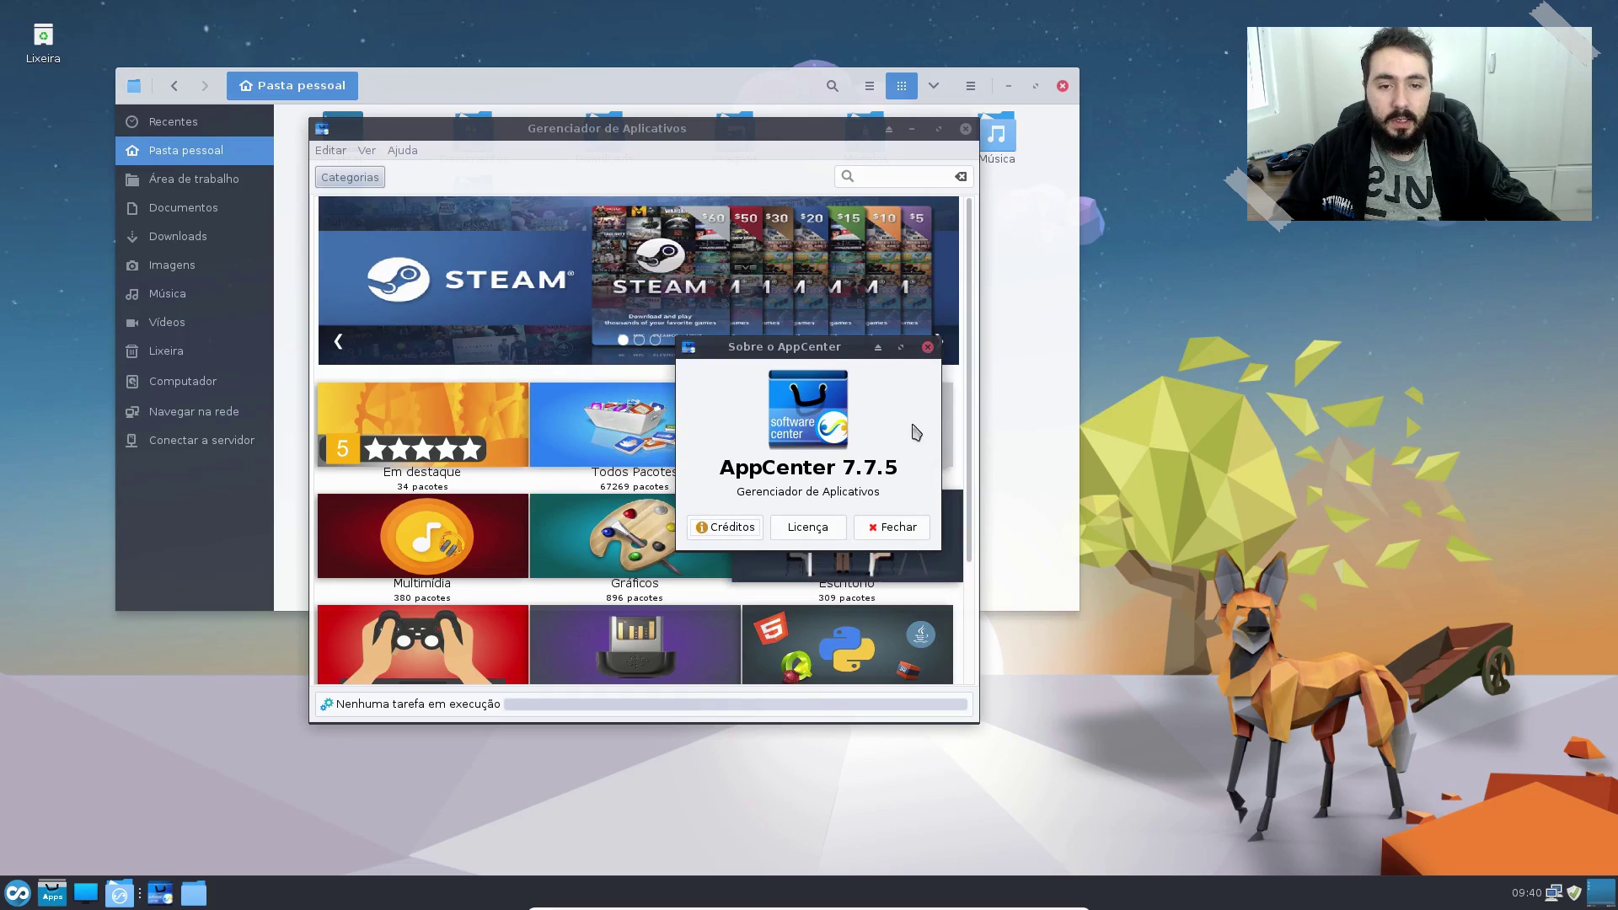
pyautogui.click(927, 347)
# Step: Look through all package categories in the Gerenciador de Aplicativos and shift its window slightly up and across
pyautogui.scroll(-3, 558, 409)
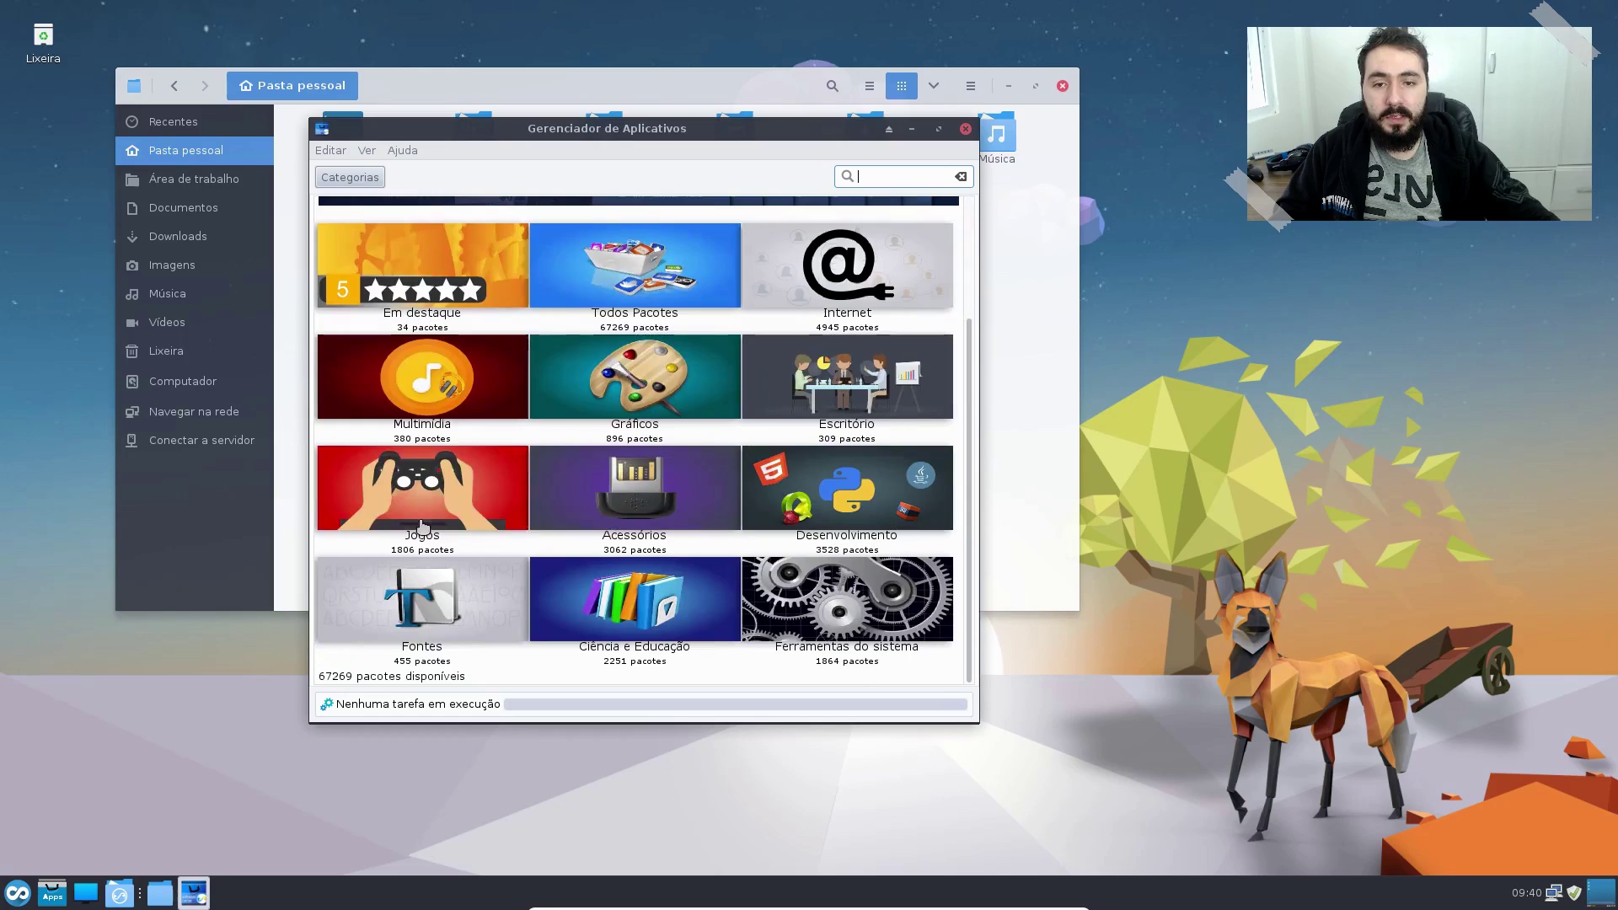
pyautogui.scroll(3, 636, 581)
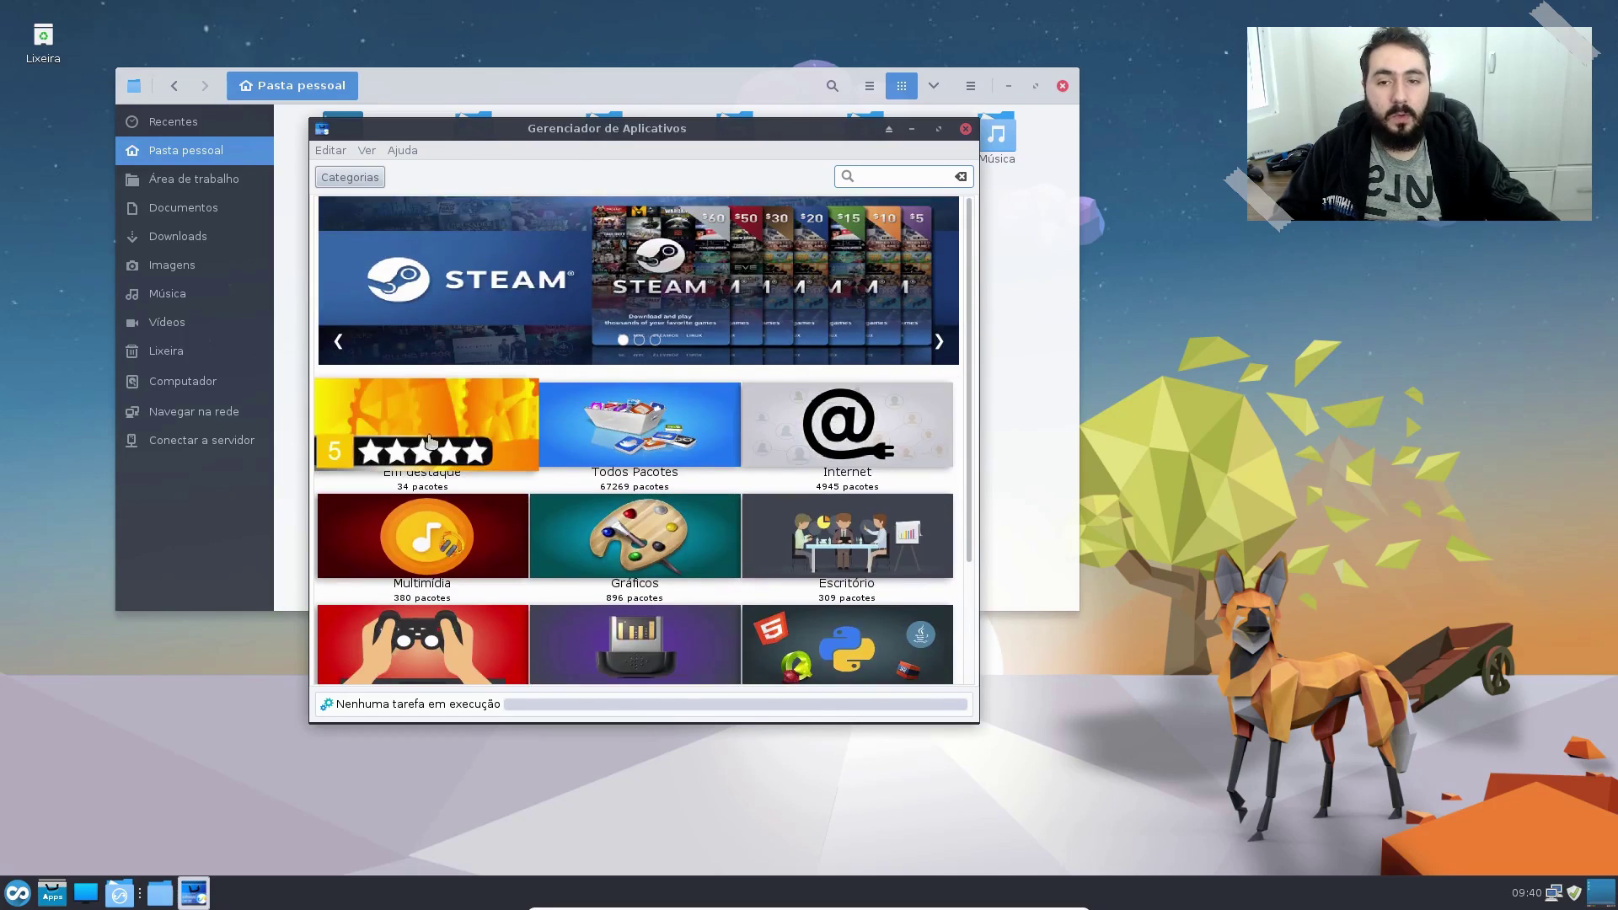
pyautogui.scroll(-3, 792, 506)
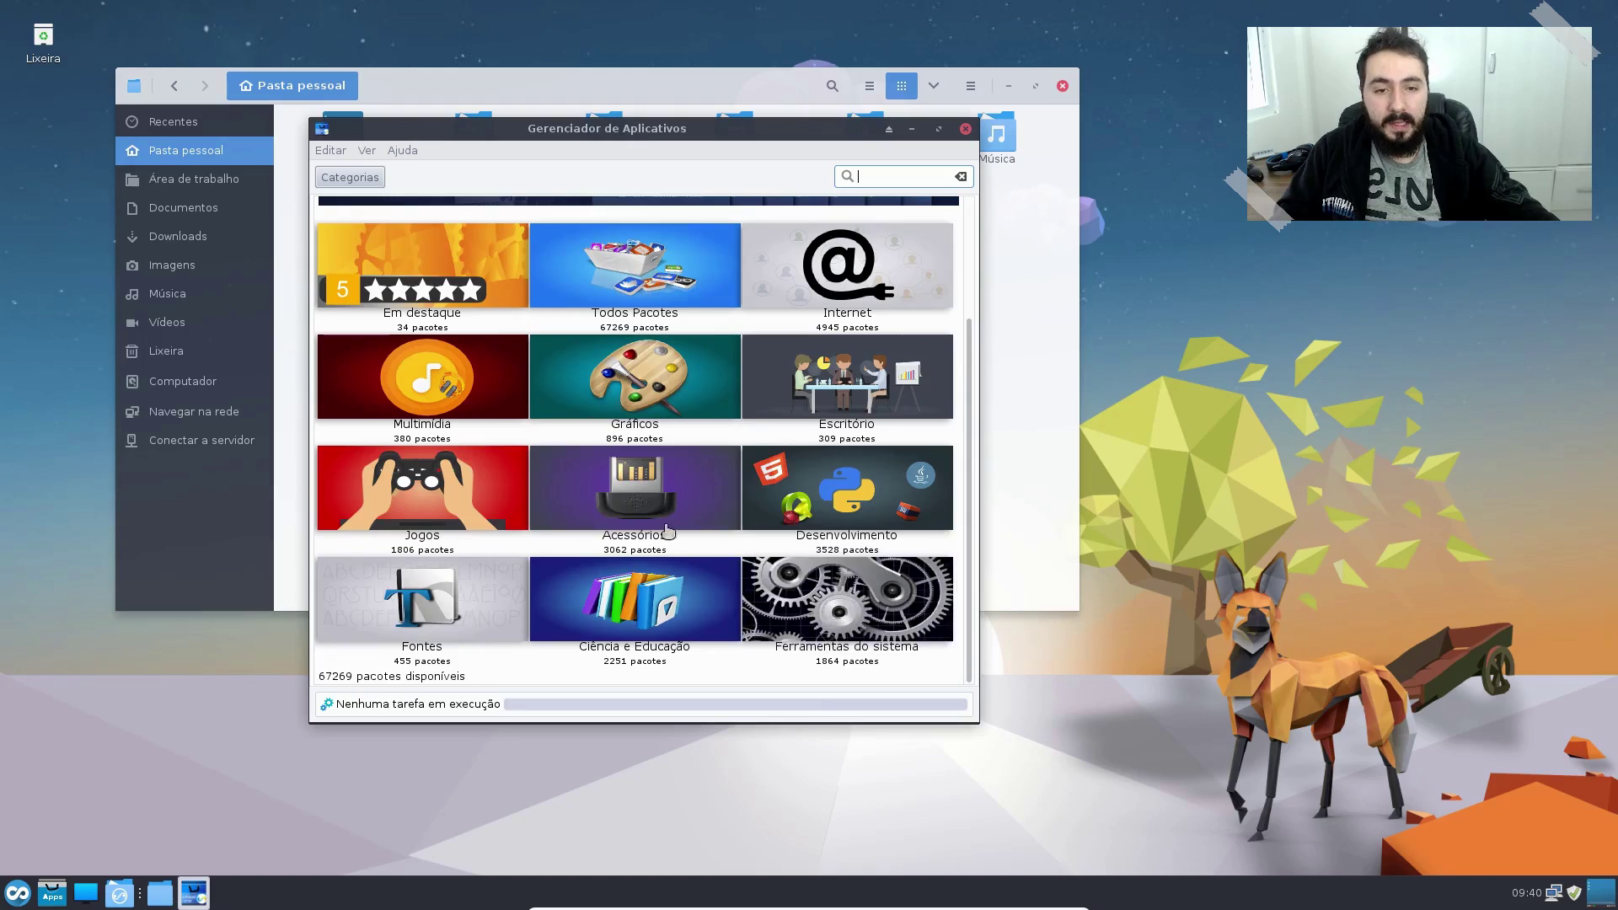
pyautogui.scroll(3, 670, 529)
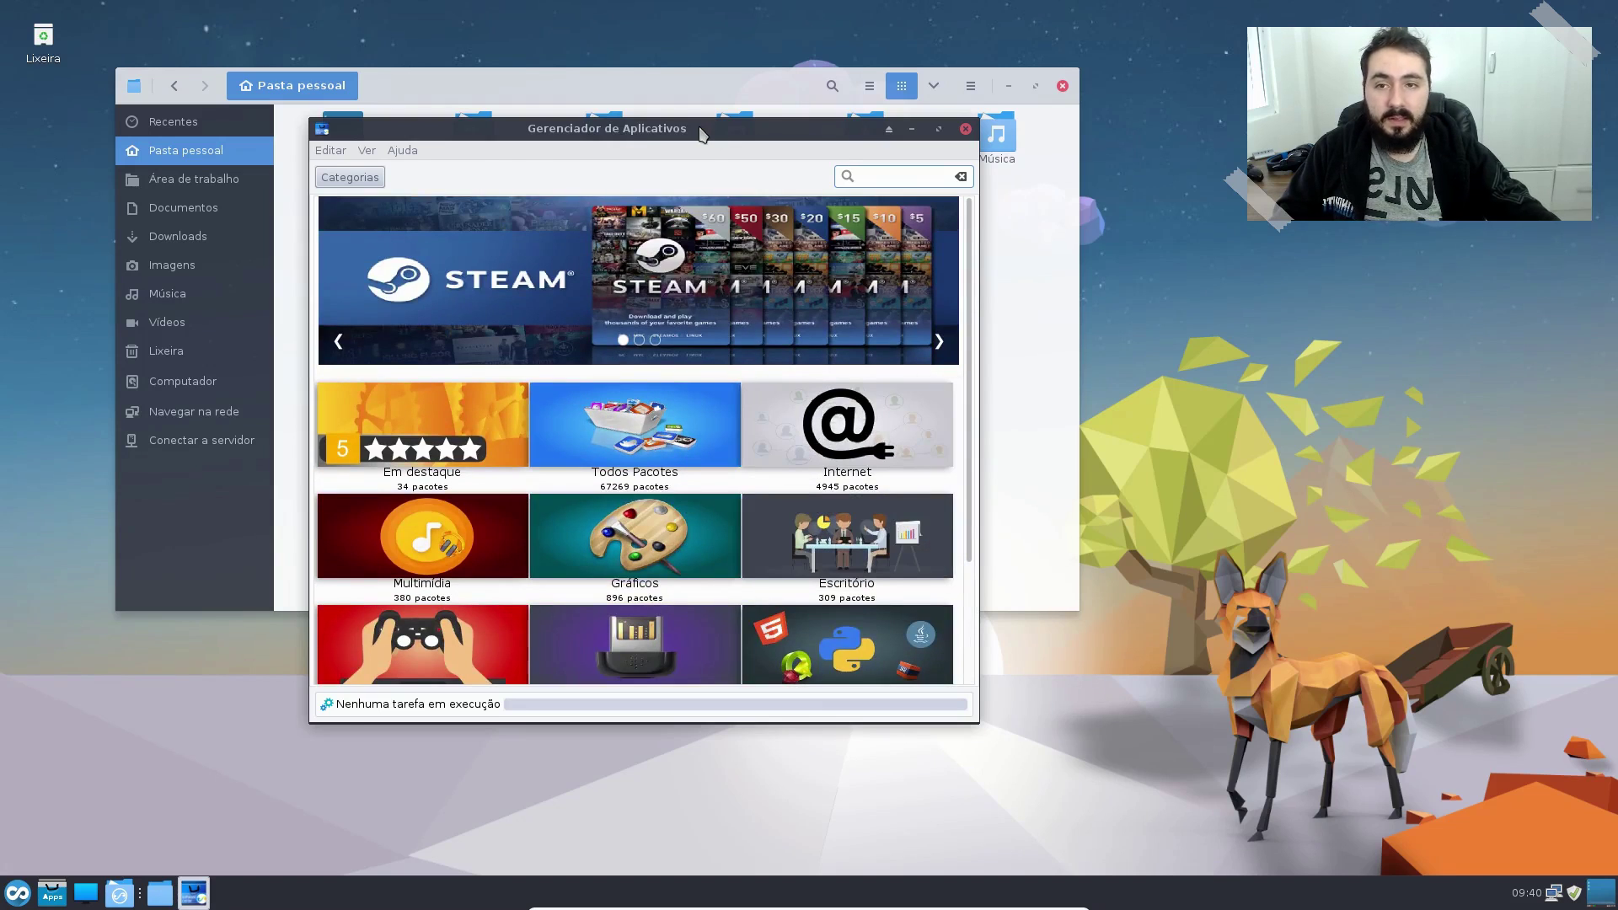
pyautogui.moveTo(703, 131); pyautogui.dragTo(763, 98)
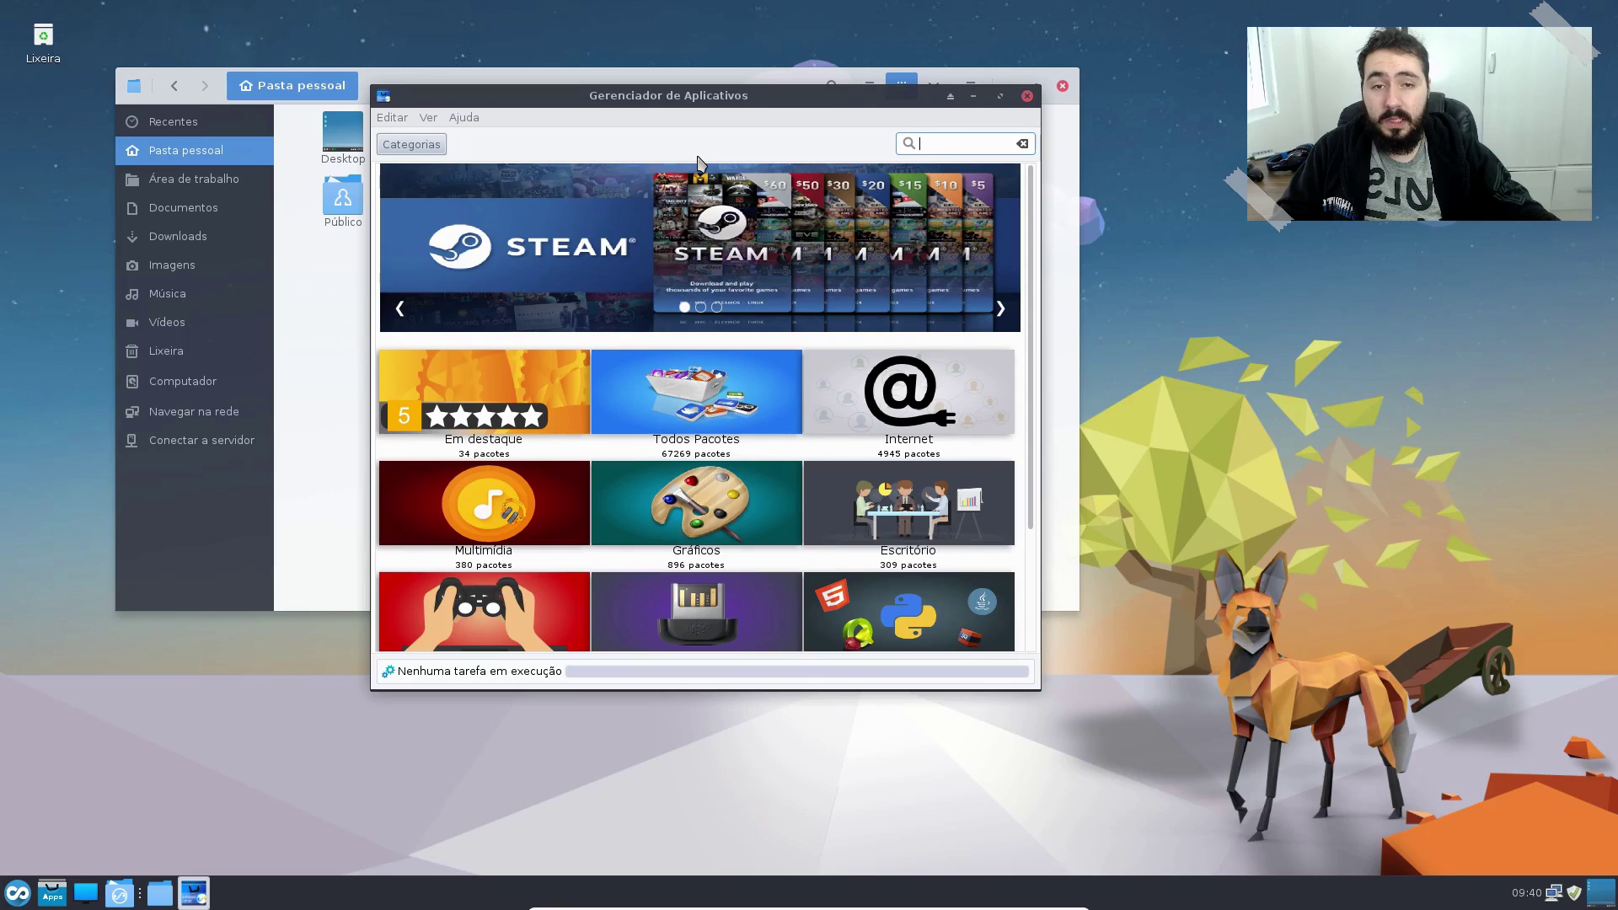
# Step: Cycle through the featured banners for Mozilla Firefox and LibreOffice and return to the Steam banner
pyautogui.click(996, 309)
pyautogui.click(996, 309)
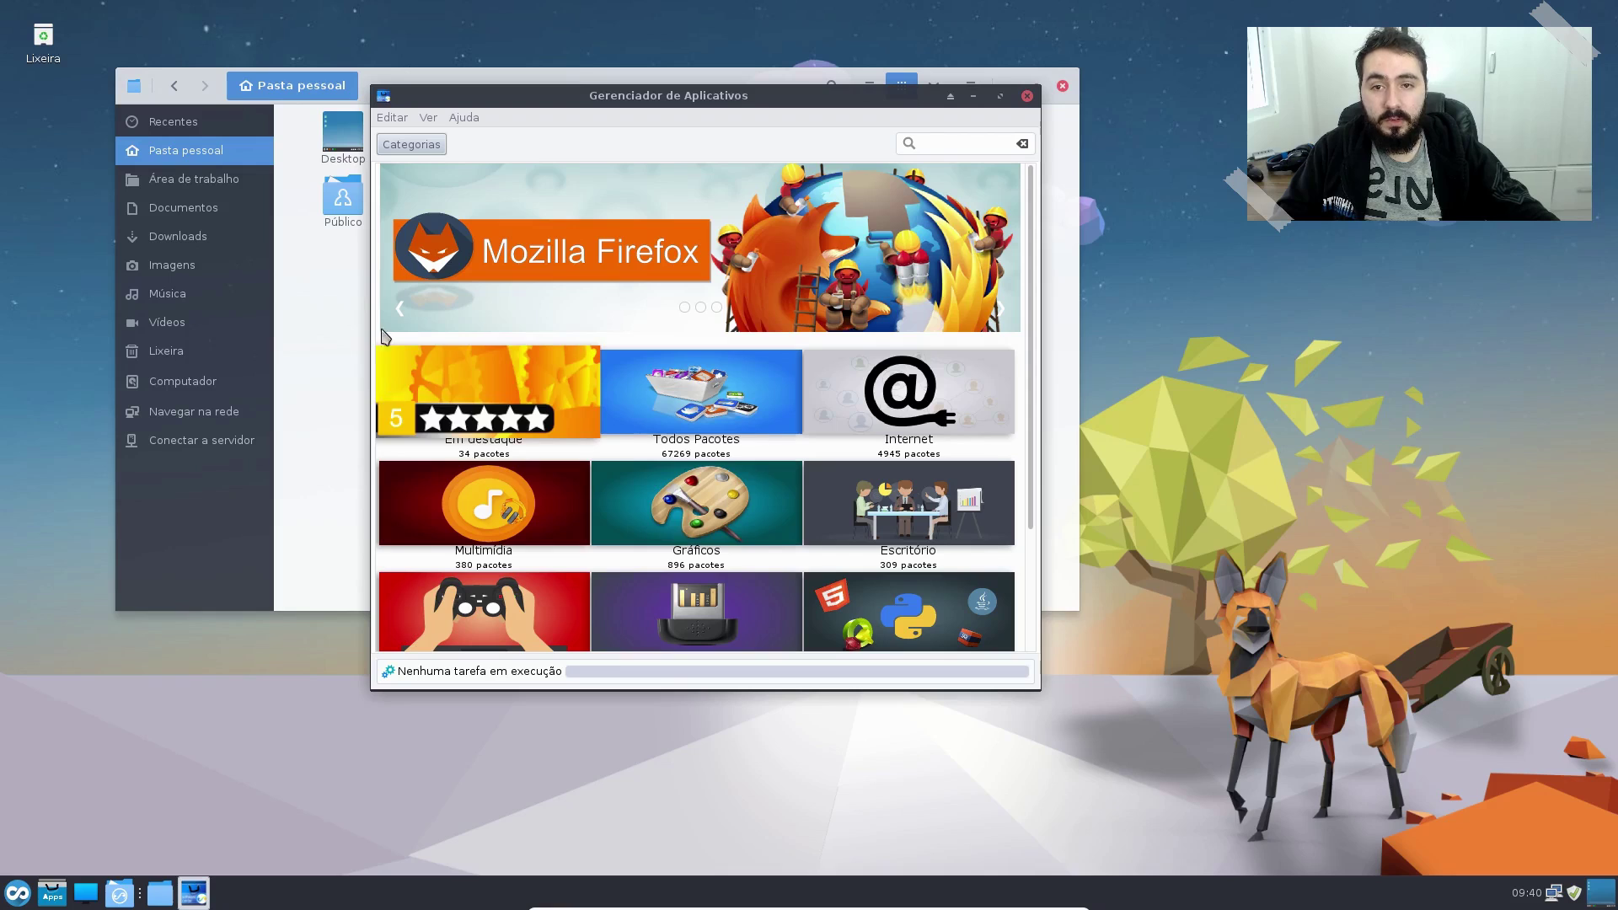
pyautogui.click(402, 308)
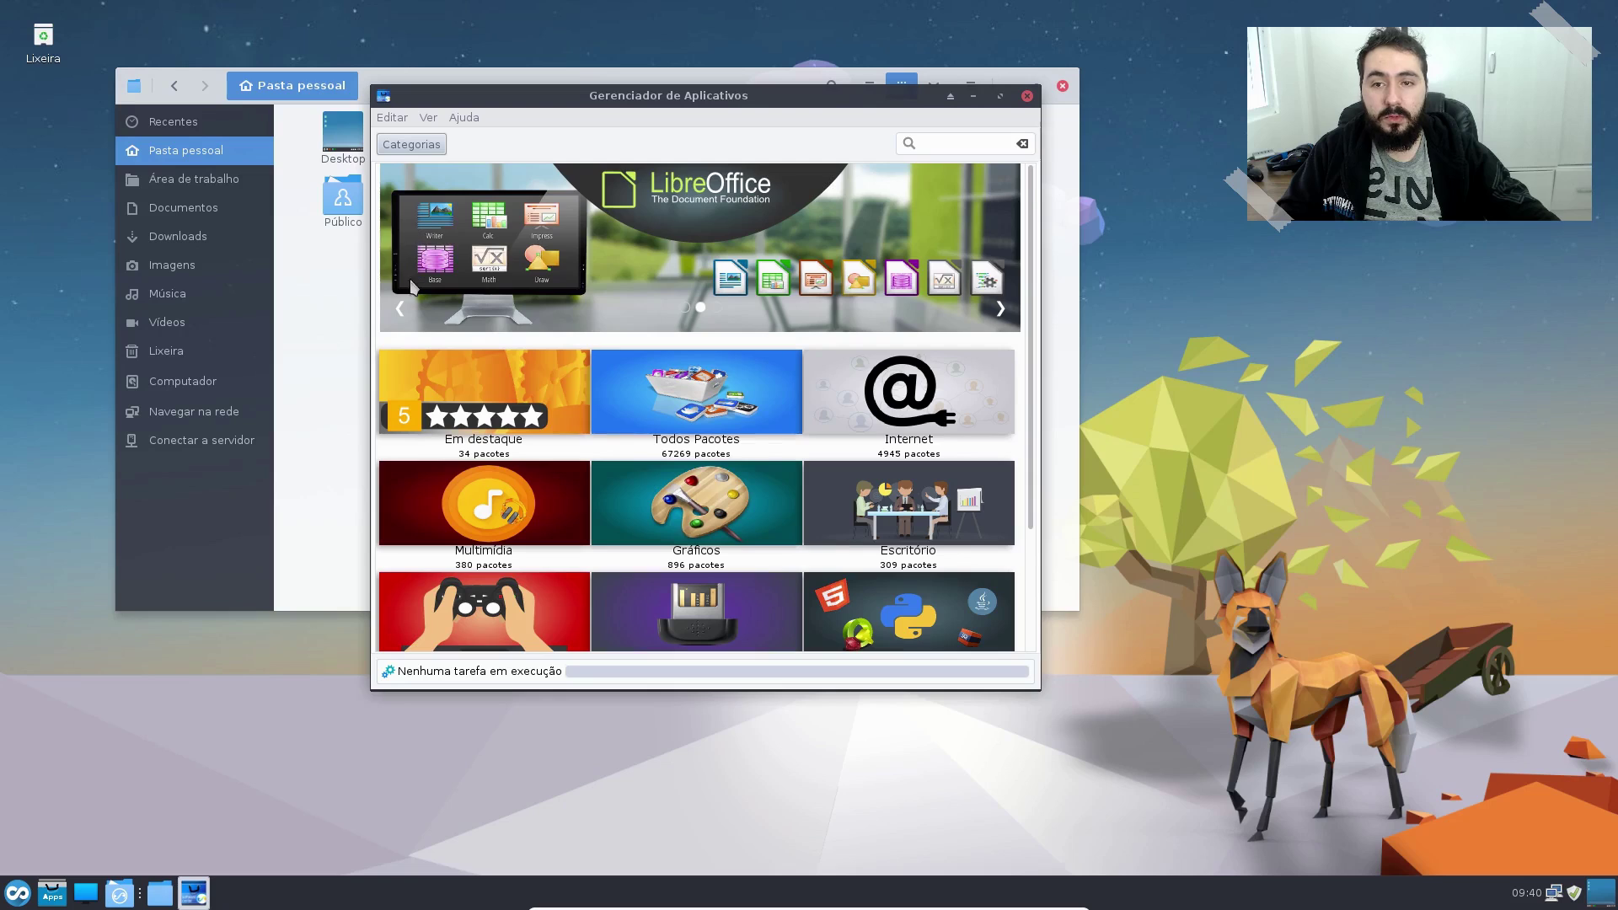
pyautogui.click(401, 308)
# Step: Browse the packages in the Em destaque category and return to the category overview
pyautogui.click(488, 409)
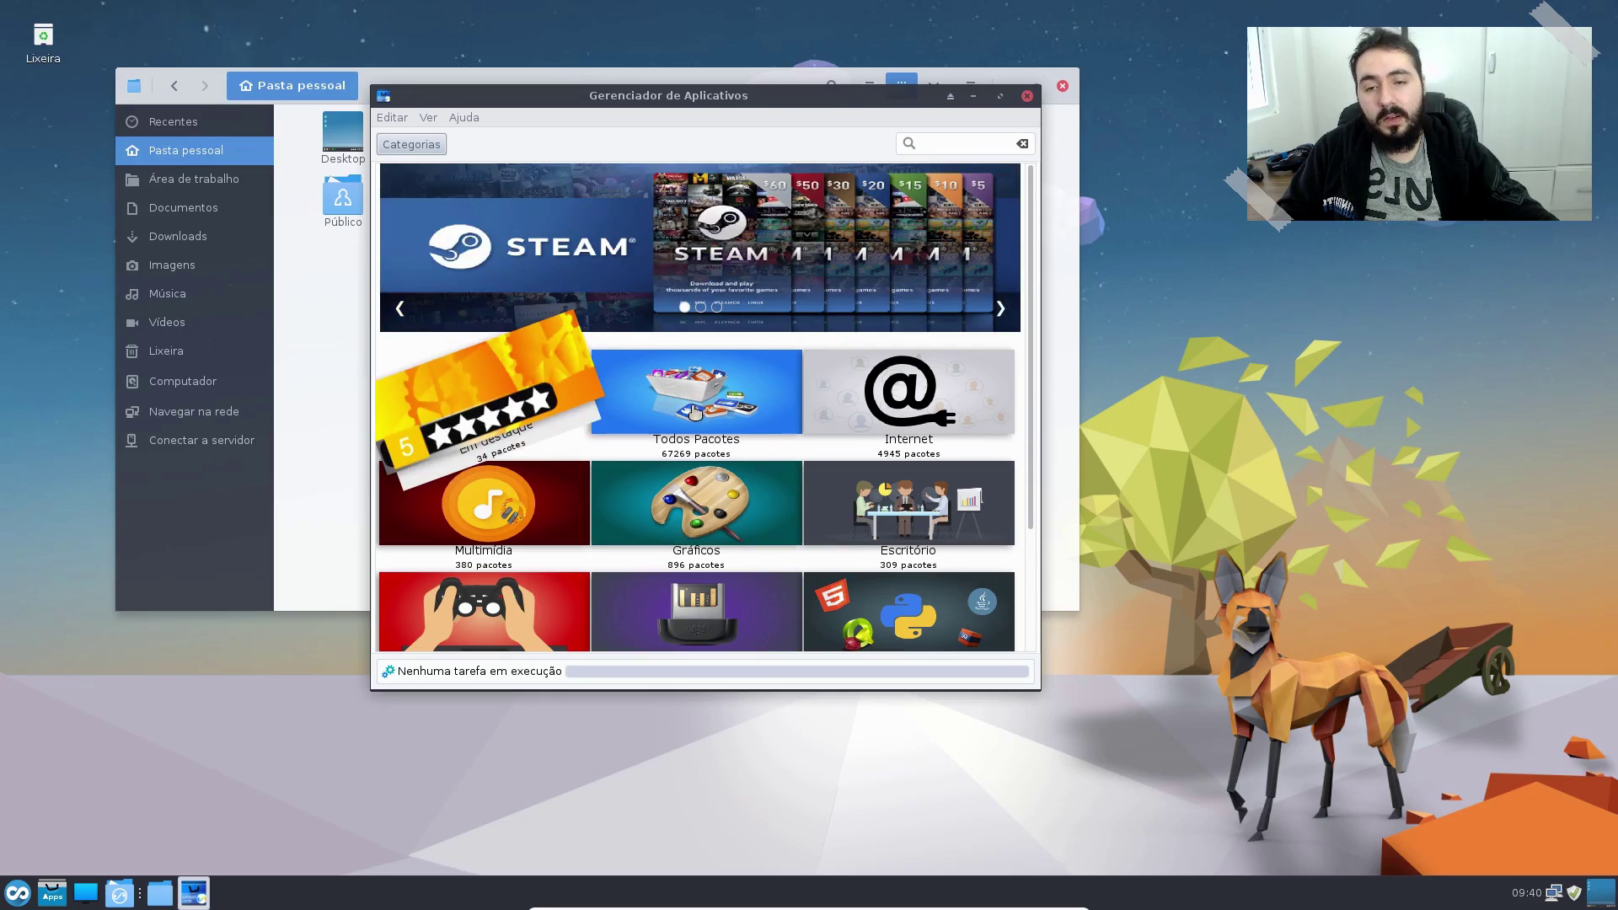
pyautogui.scroll(-10, 502, 470)
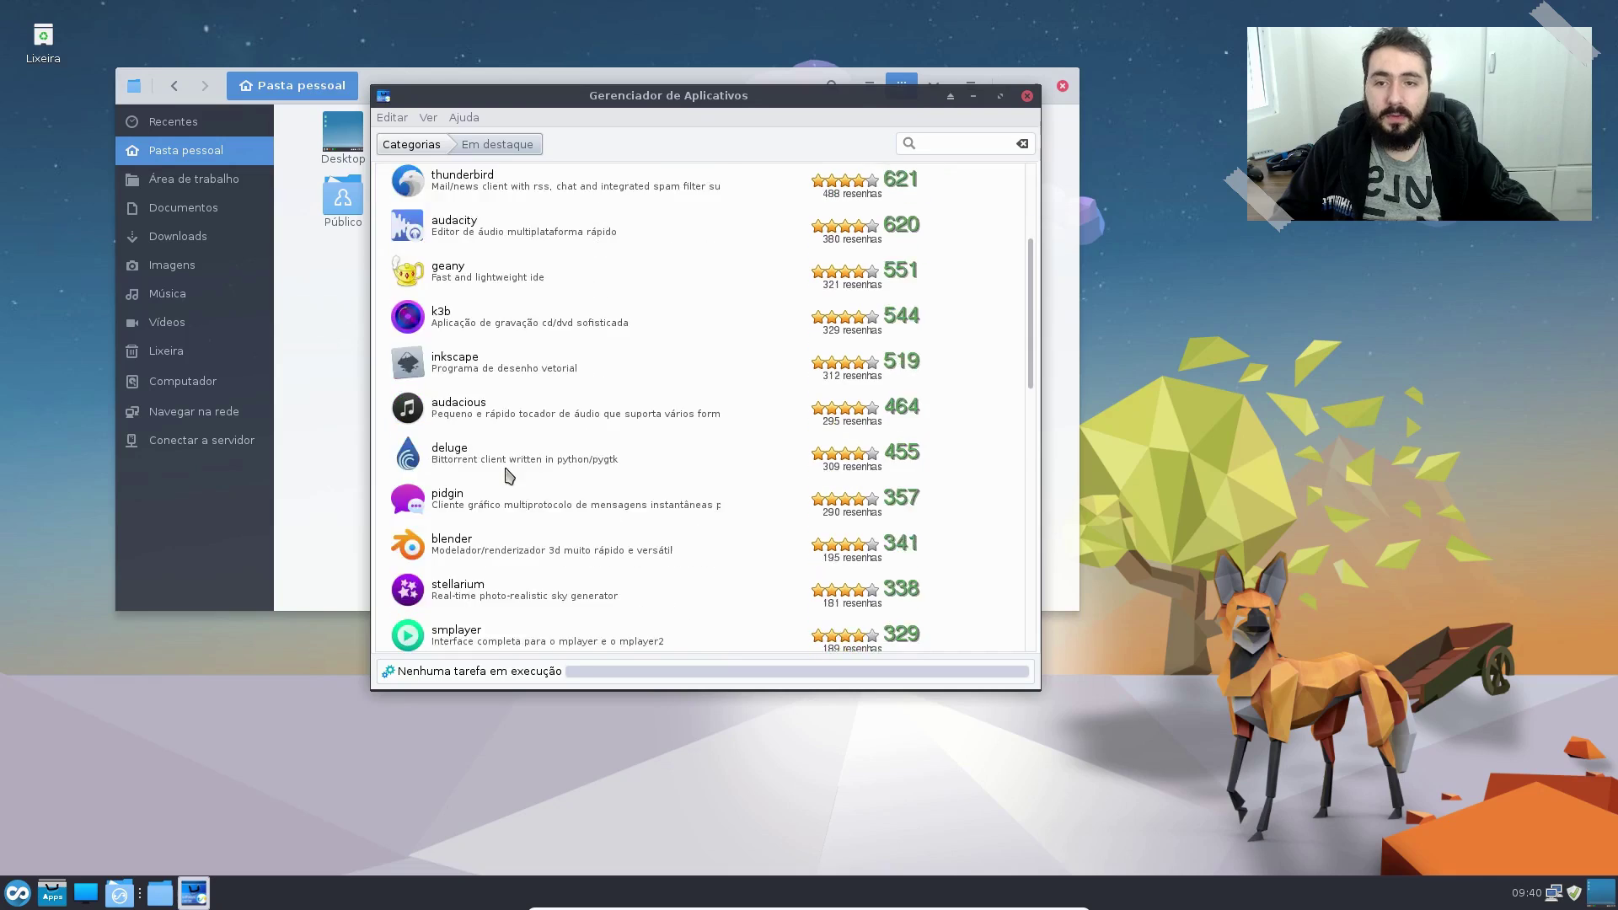
pyautogui.scroll(10, 503, 470)
pyautogui.click(408, 153)
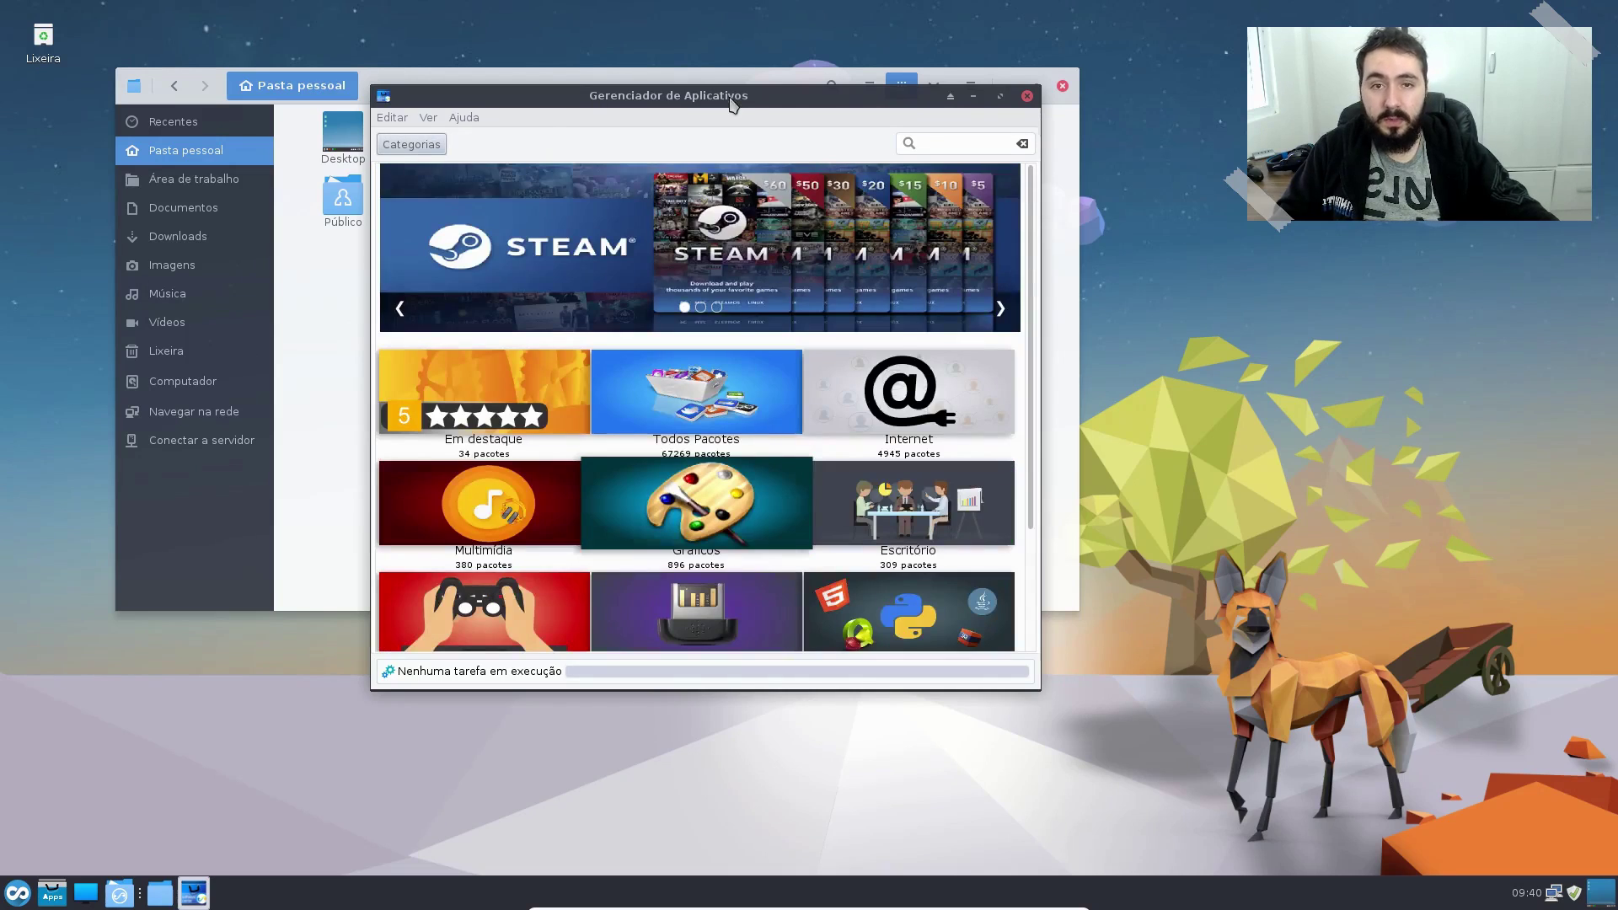
# Step: Move the Gerenciador de Aplicativos window lower, overlapping part of the file window, and switch focus between the two windows
pyautogui.moveTo(734, 101); pyautogui.dragTo(797, 236)
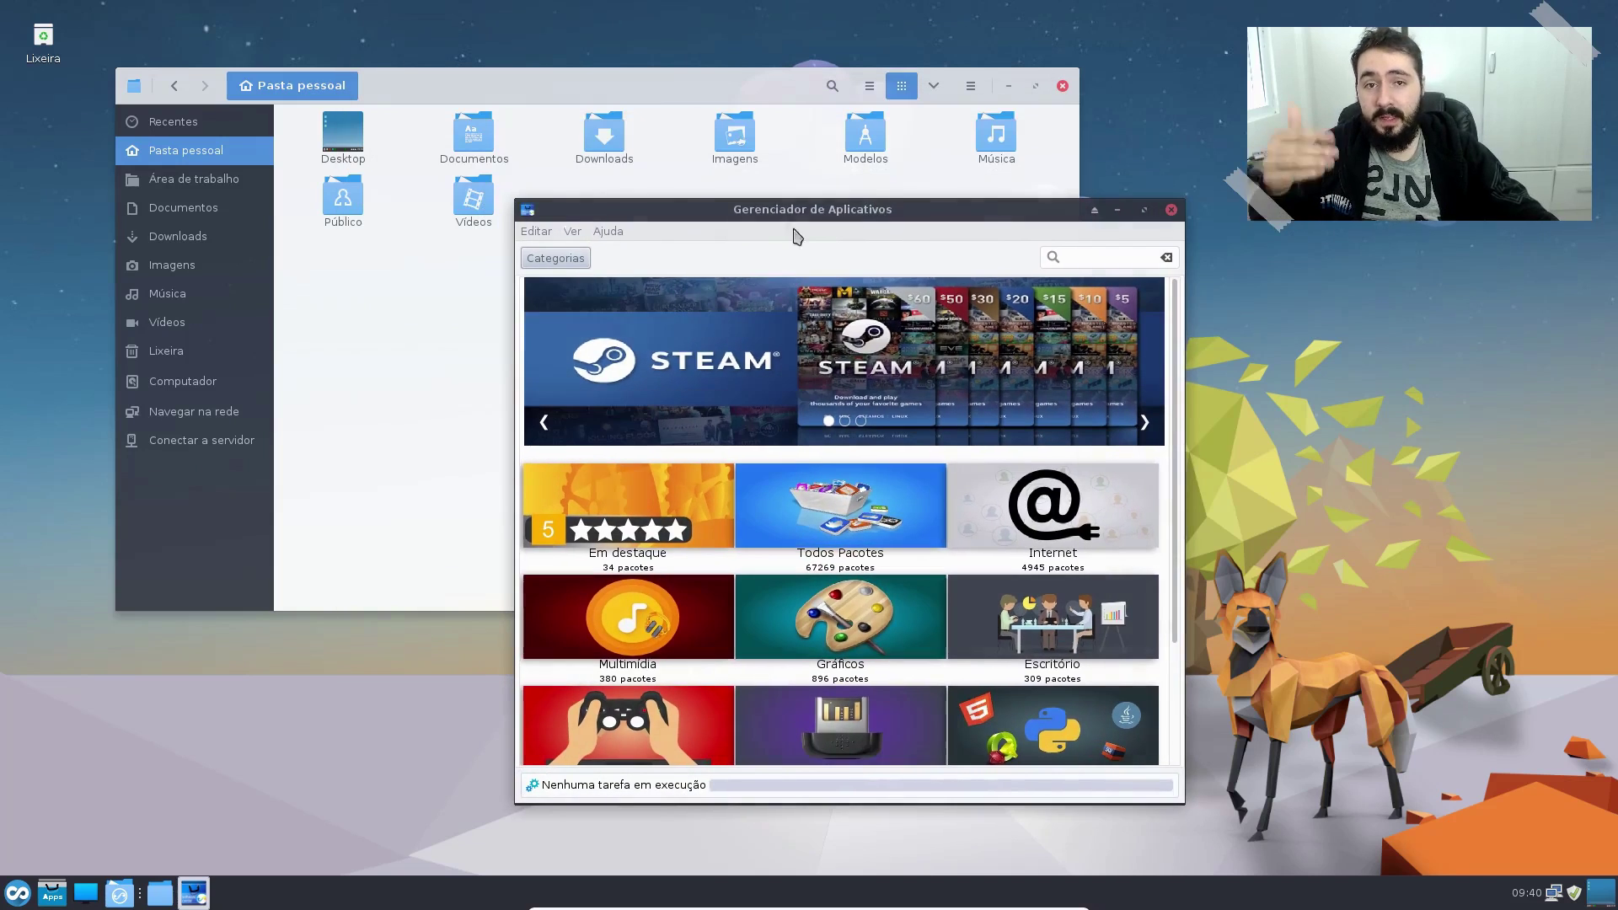
pyautogui.click(416, 381)
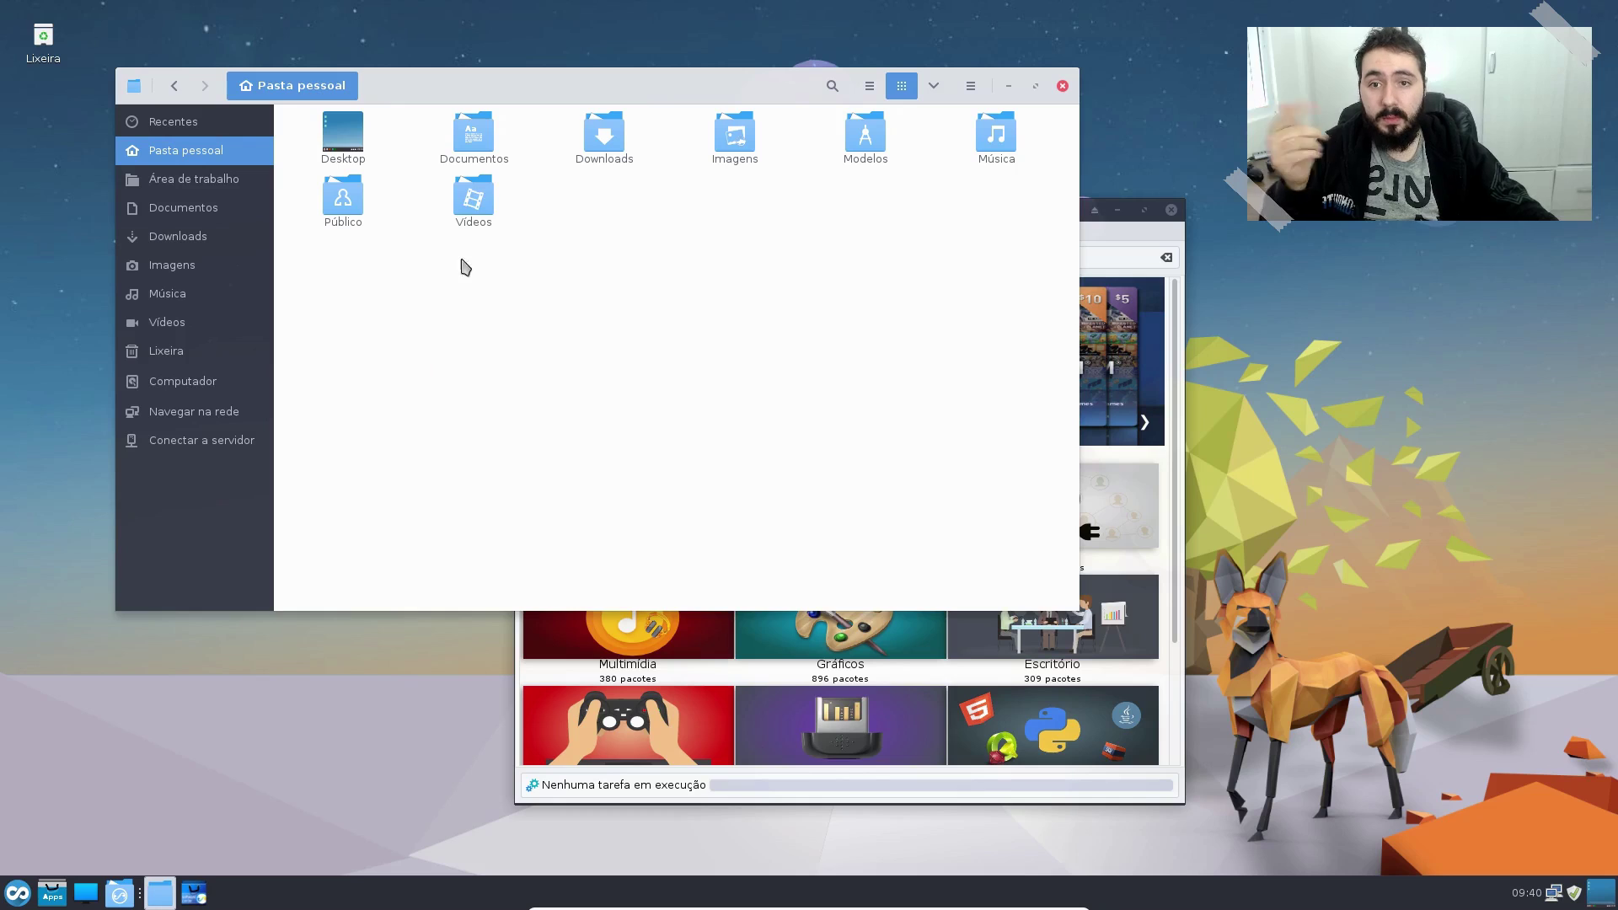
pyautogui.click(475, 236)
pyautogui.click(1106, 252)
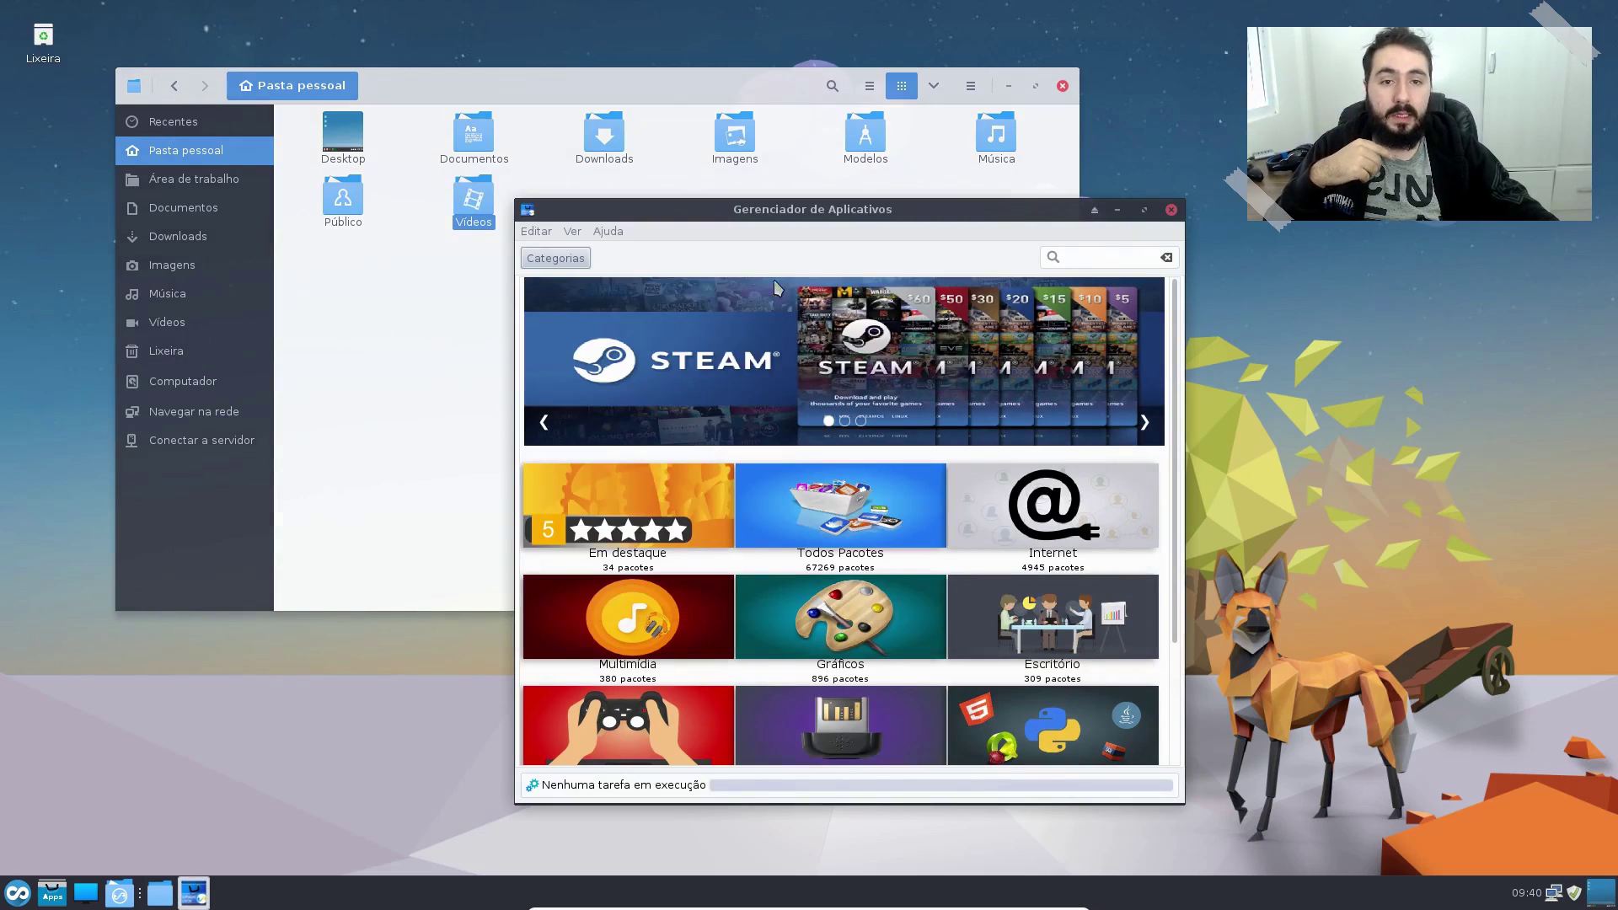
# Step: Select the Público folder, view the desktop's context menu and dismiss it
pyautogui.click(341, 207)
pyautogui.rightClick(46, 681)
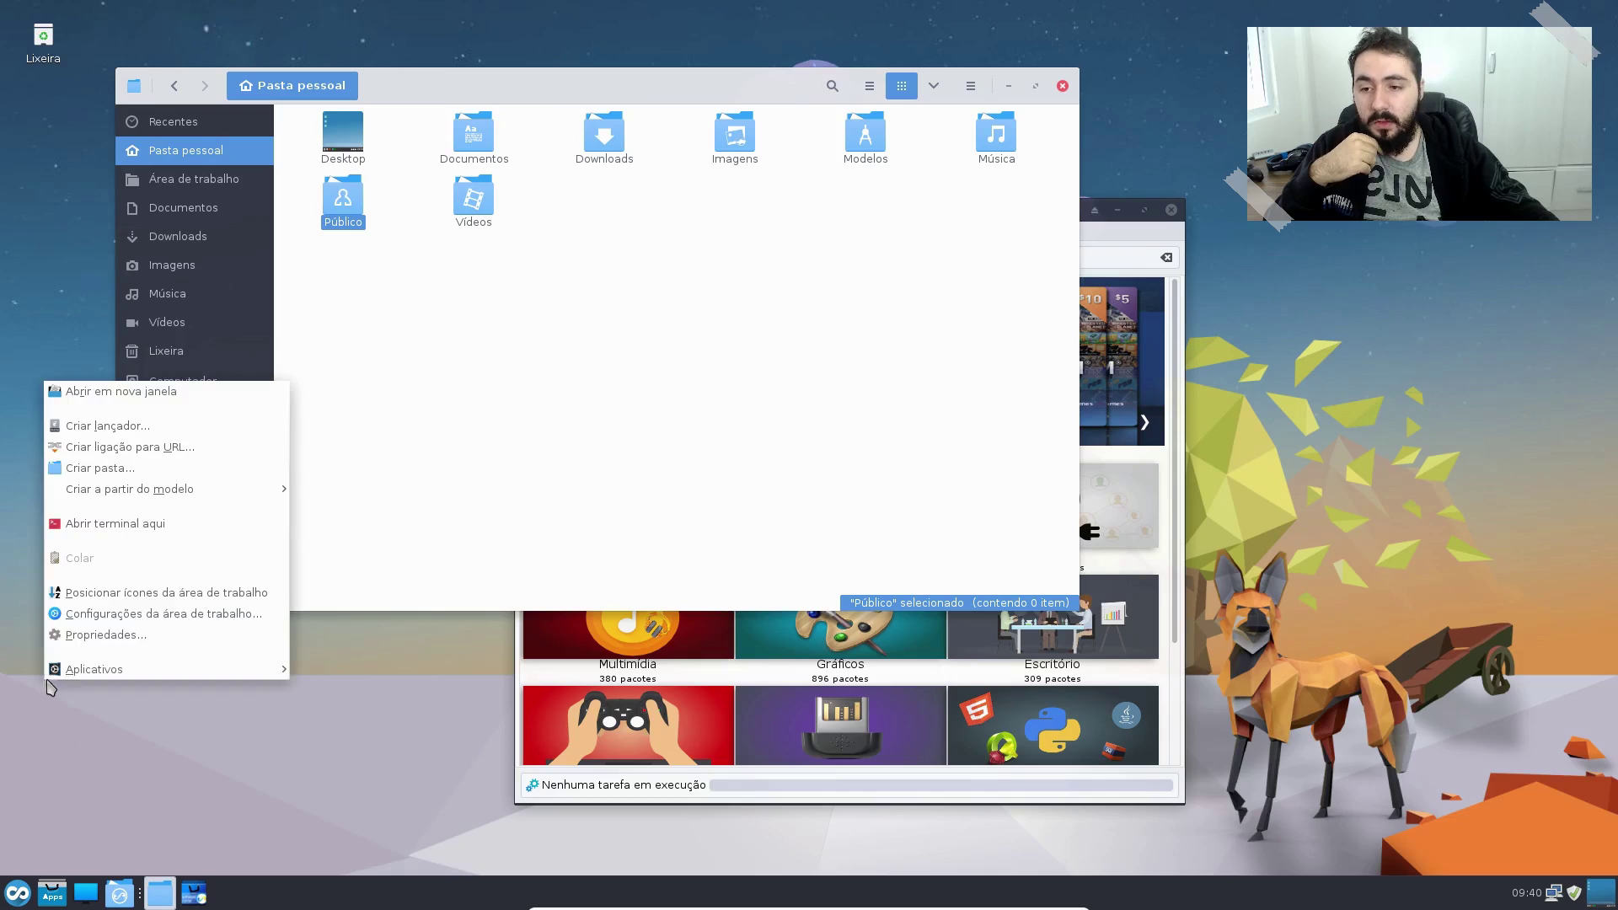
pyautogui.click(672, 404)
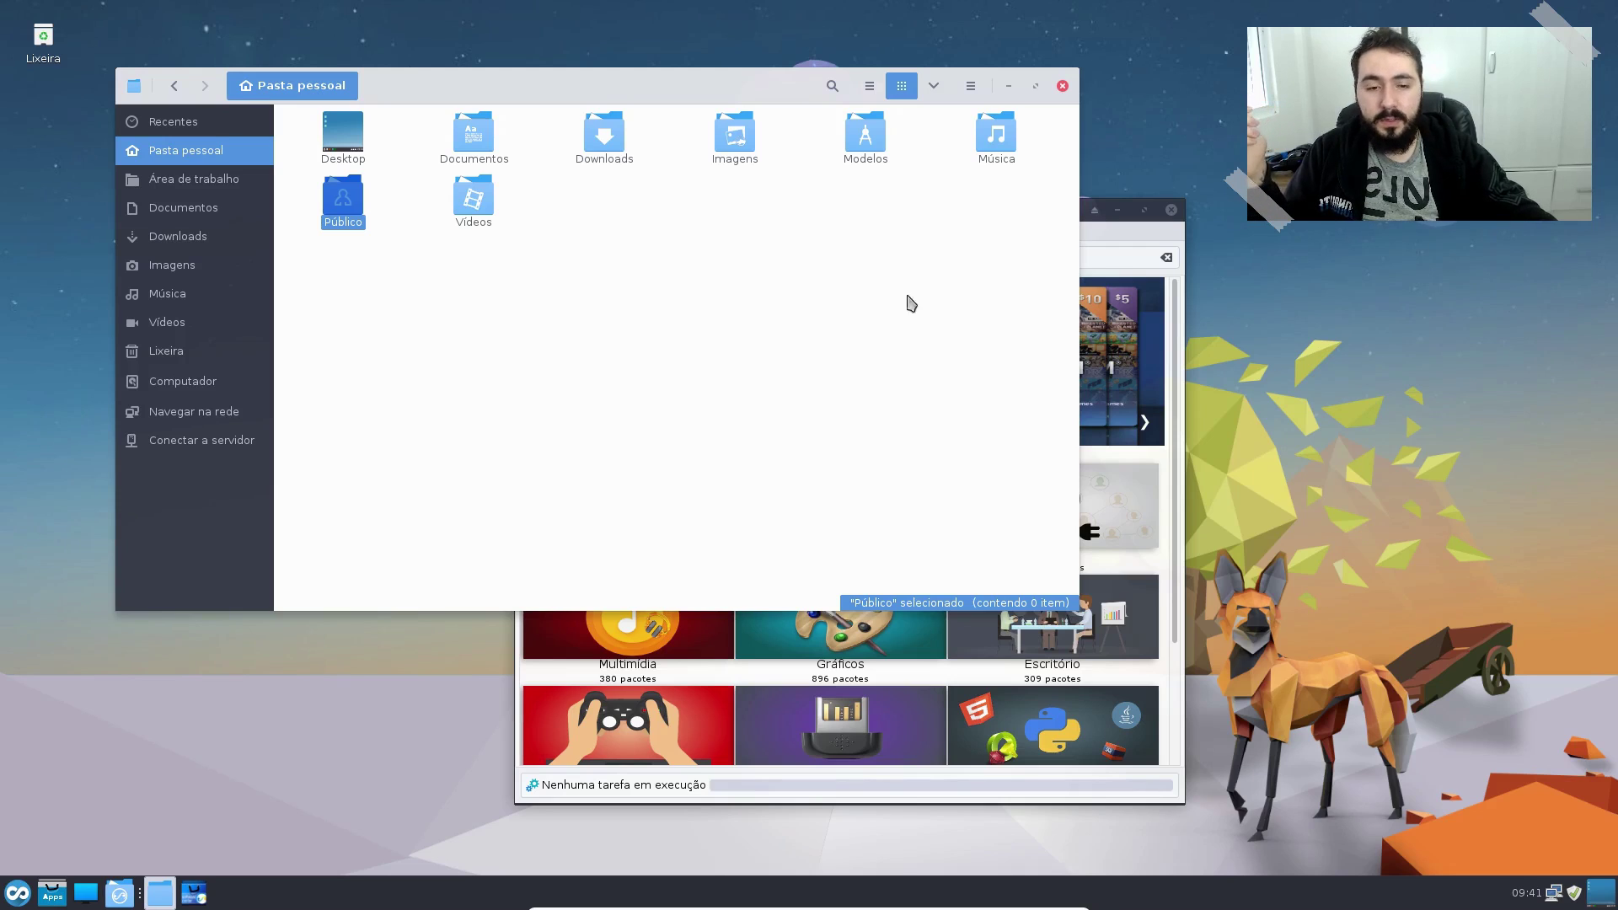
# Step: Nudge the Pasta pessoal window slightly away from the Gerenciador de Aplicativos, alternating which window is in front
pyautogui.click(1111, 244)
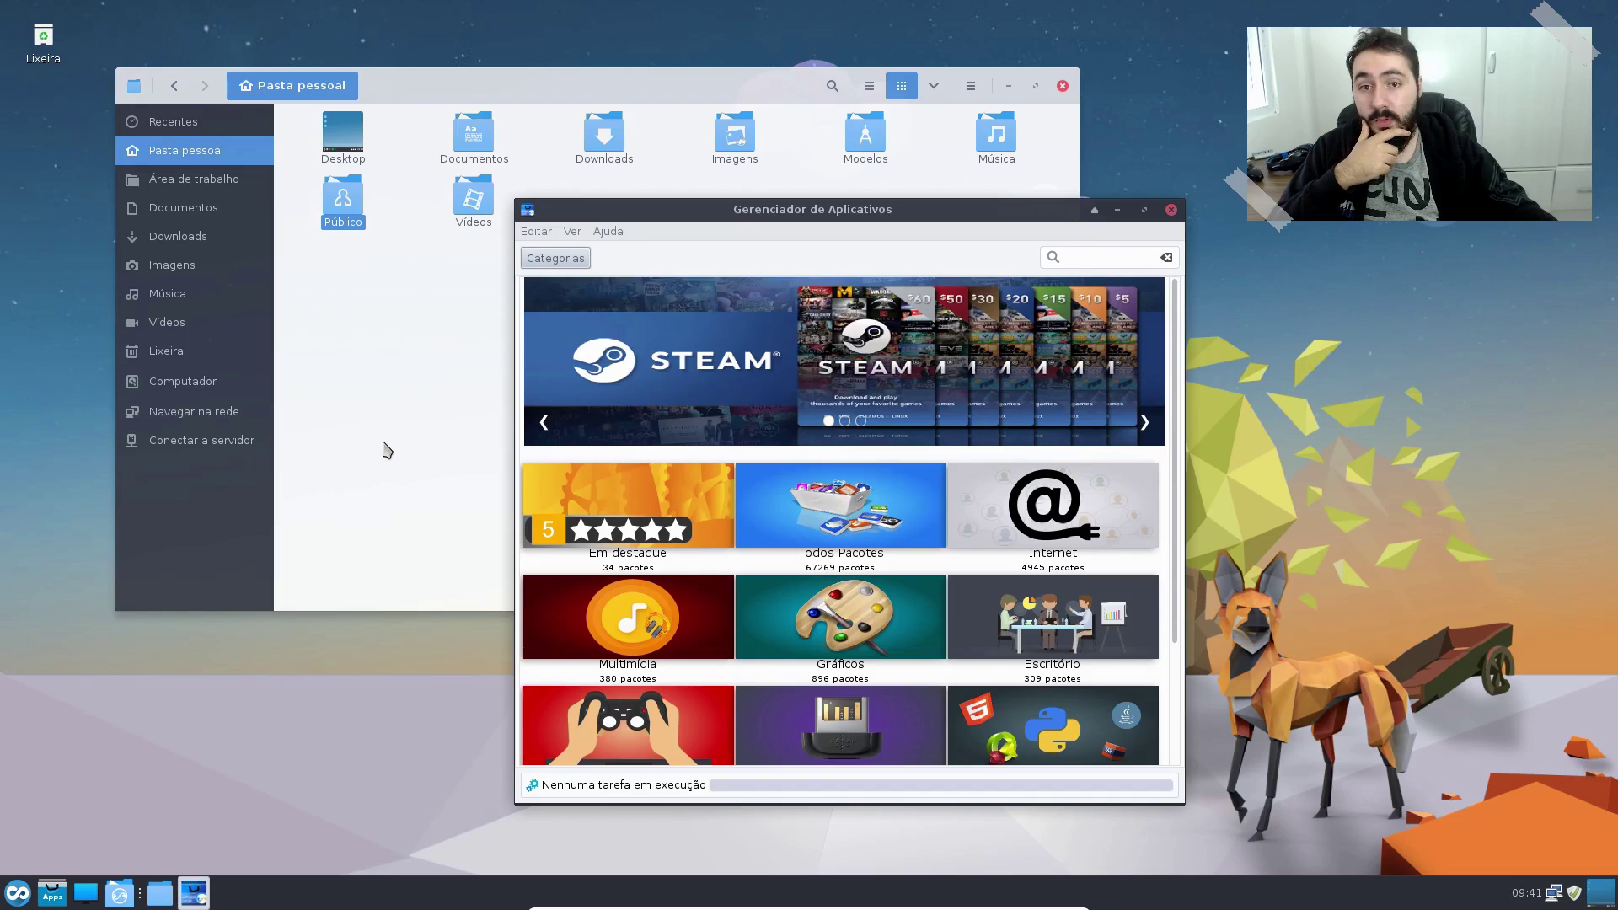
pyautogui.click(386, 450)
pyautogui.moveTo(746, 85); pyautogui.dragTo(726, 82)
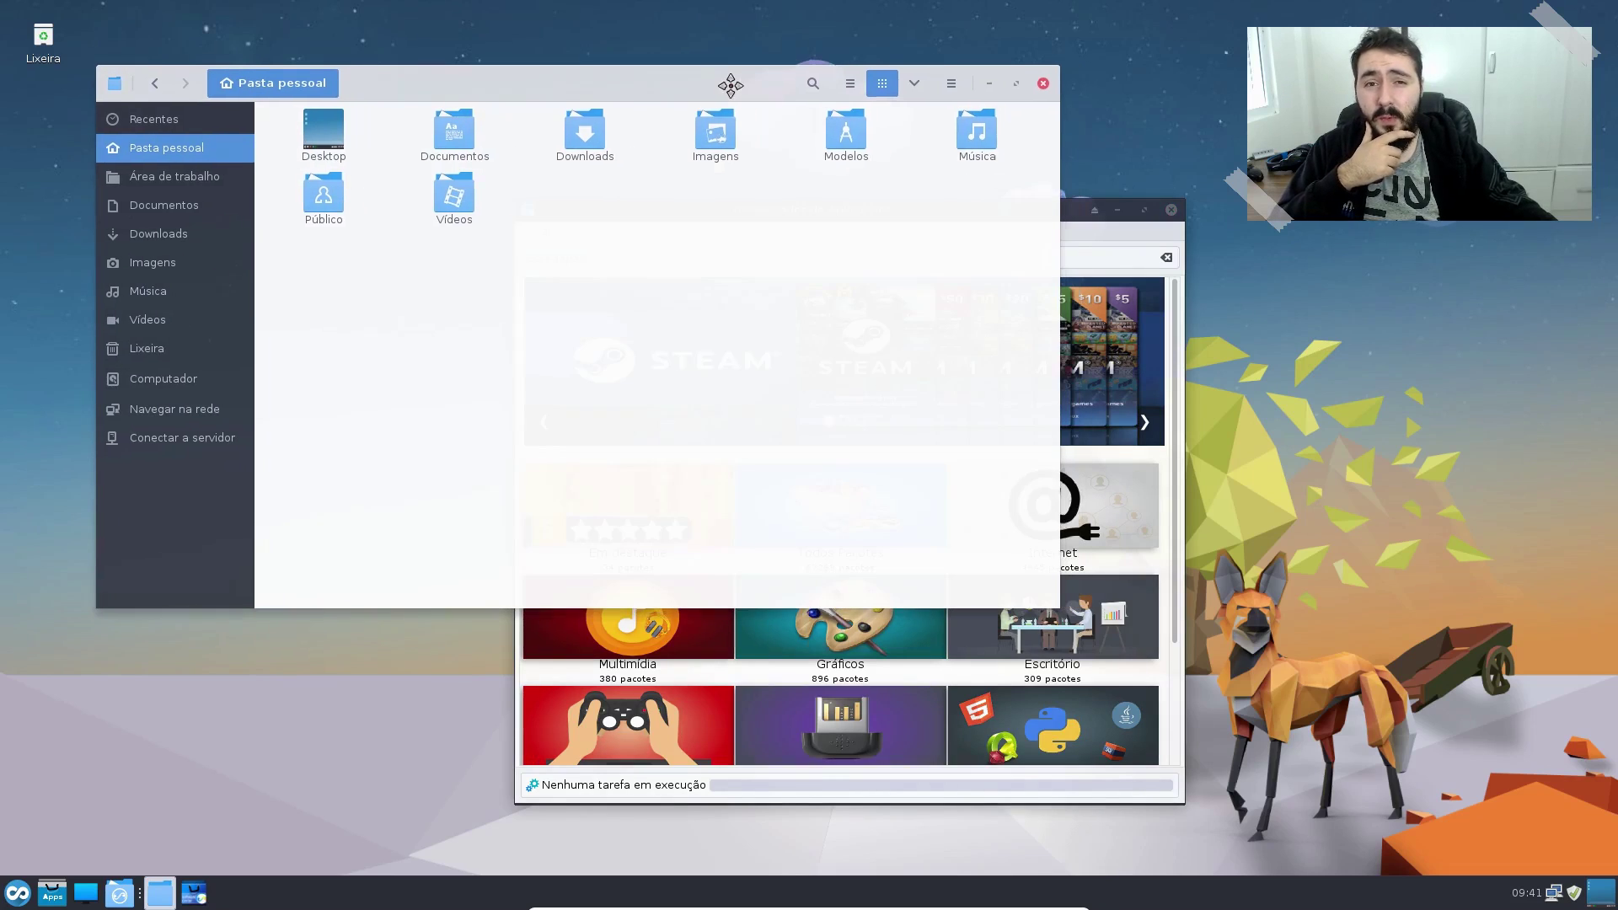
pyautogui.click(1070, 241)
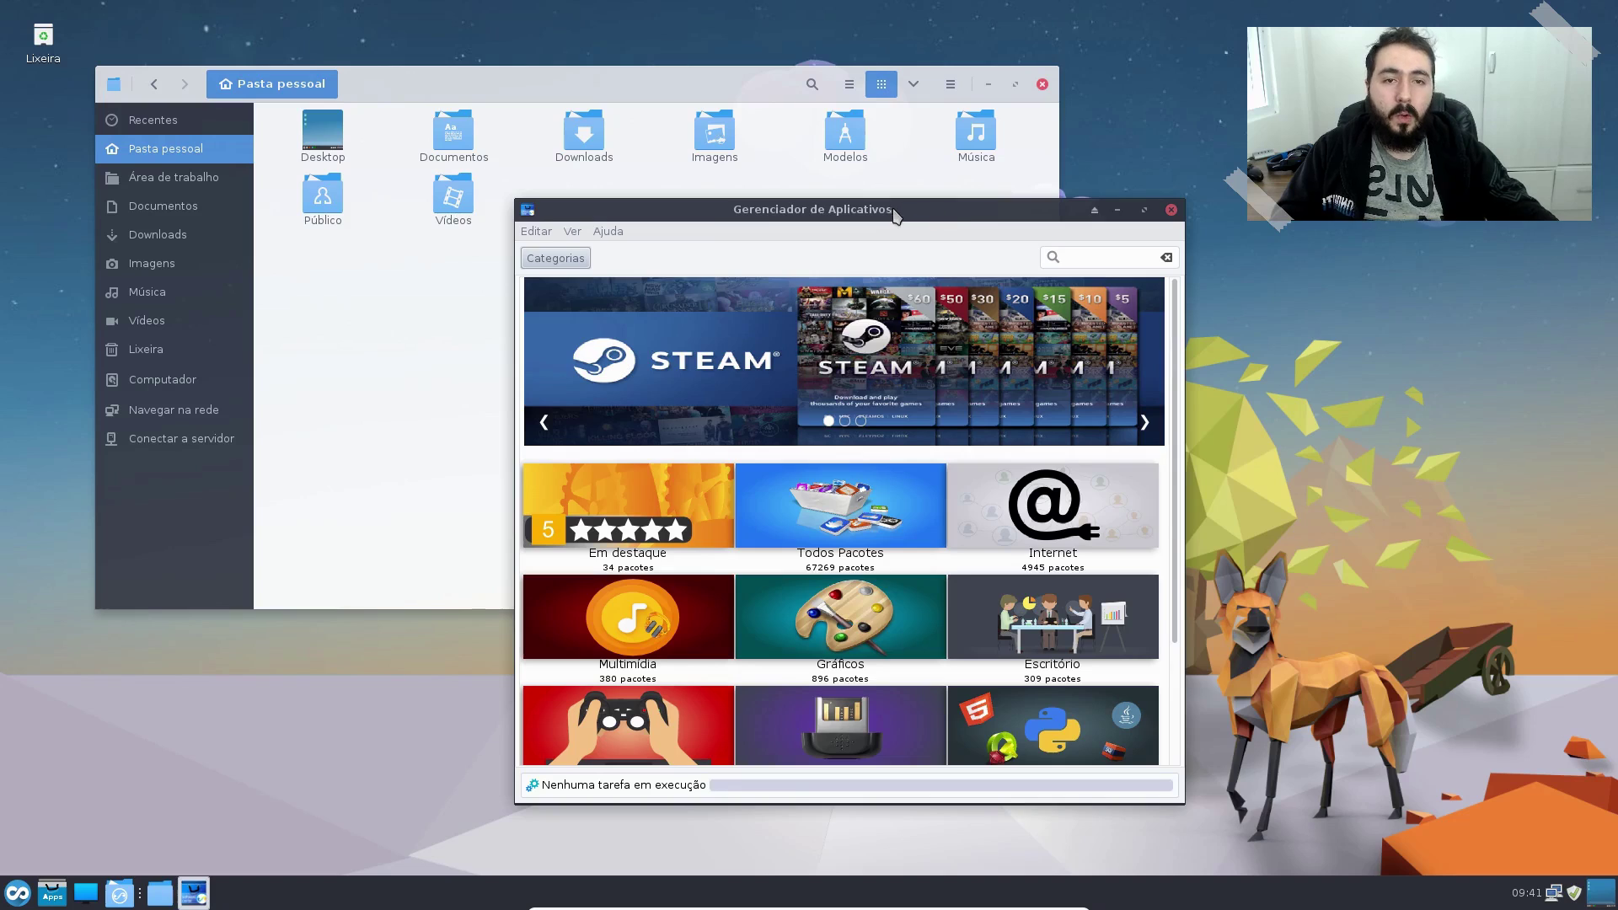
pyautogui.click(814, 195)
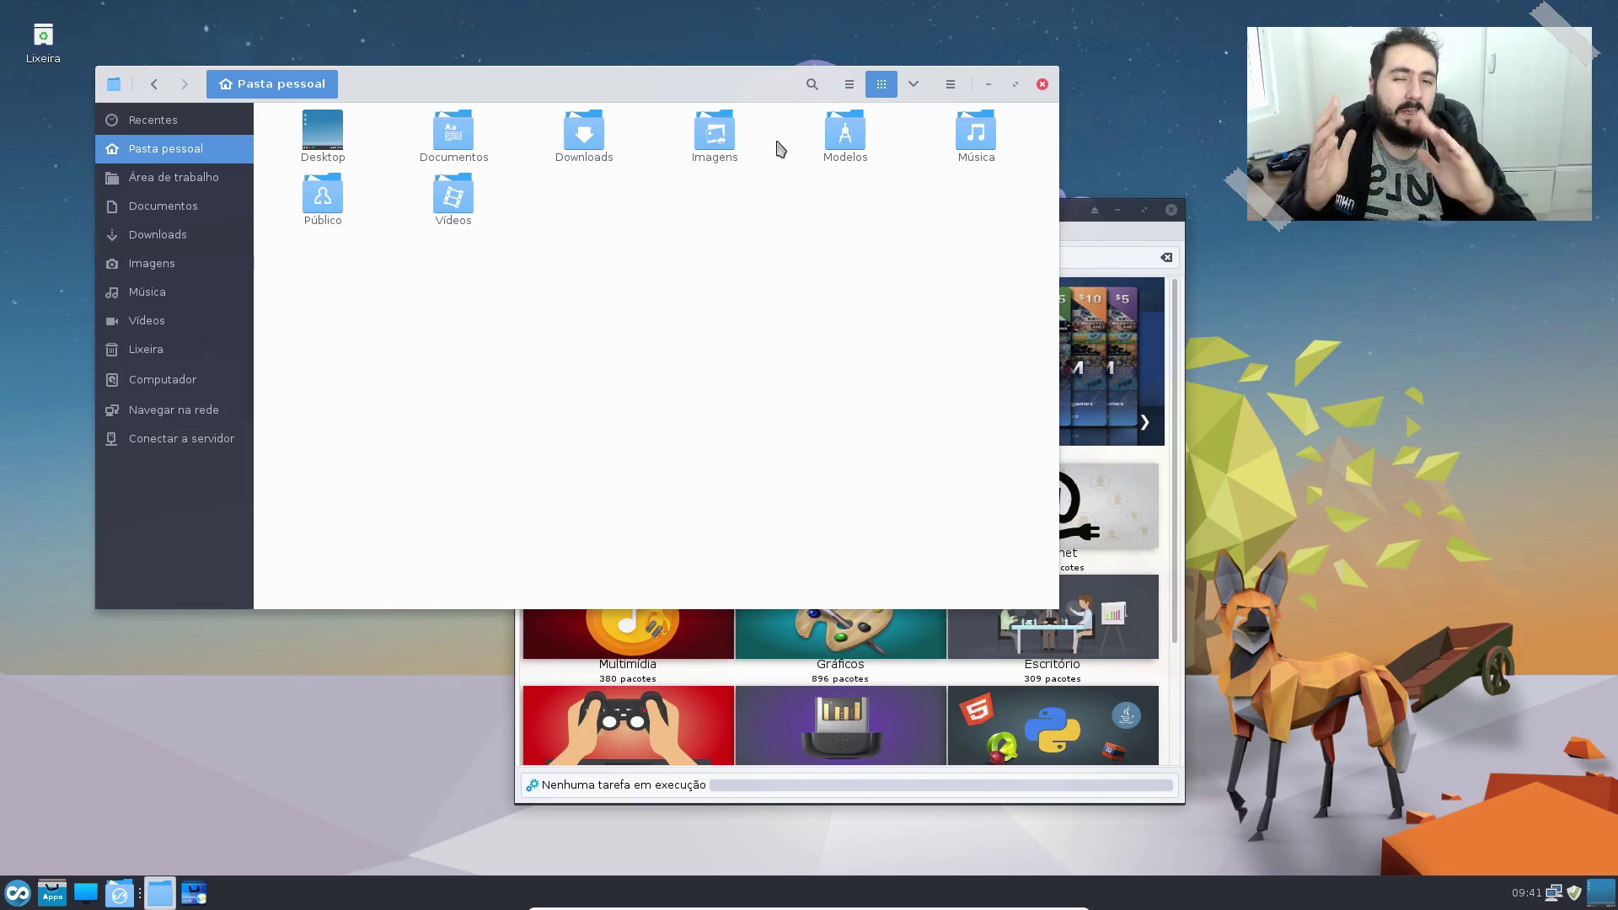
# Step: Minimise and restore the Gerenciador de Aplicativos, and reposition its window higher over the file window
pyautogui.click(1117, 211)
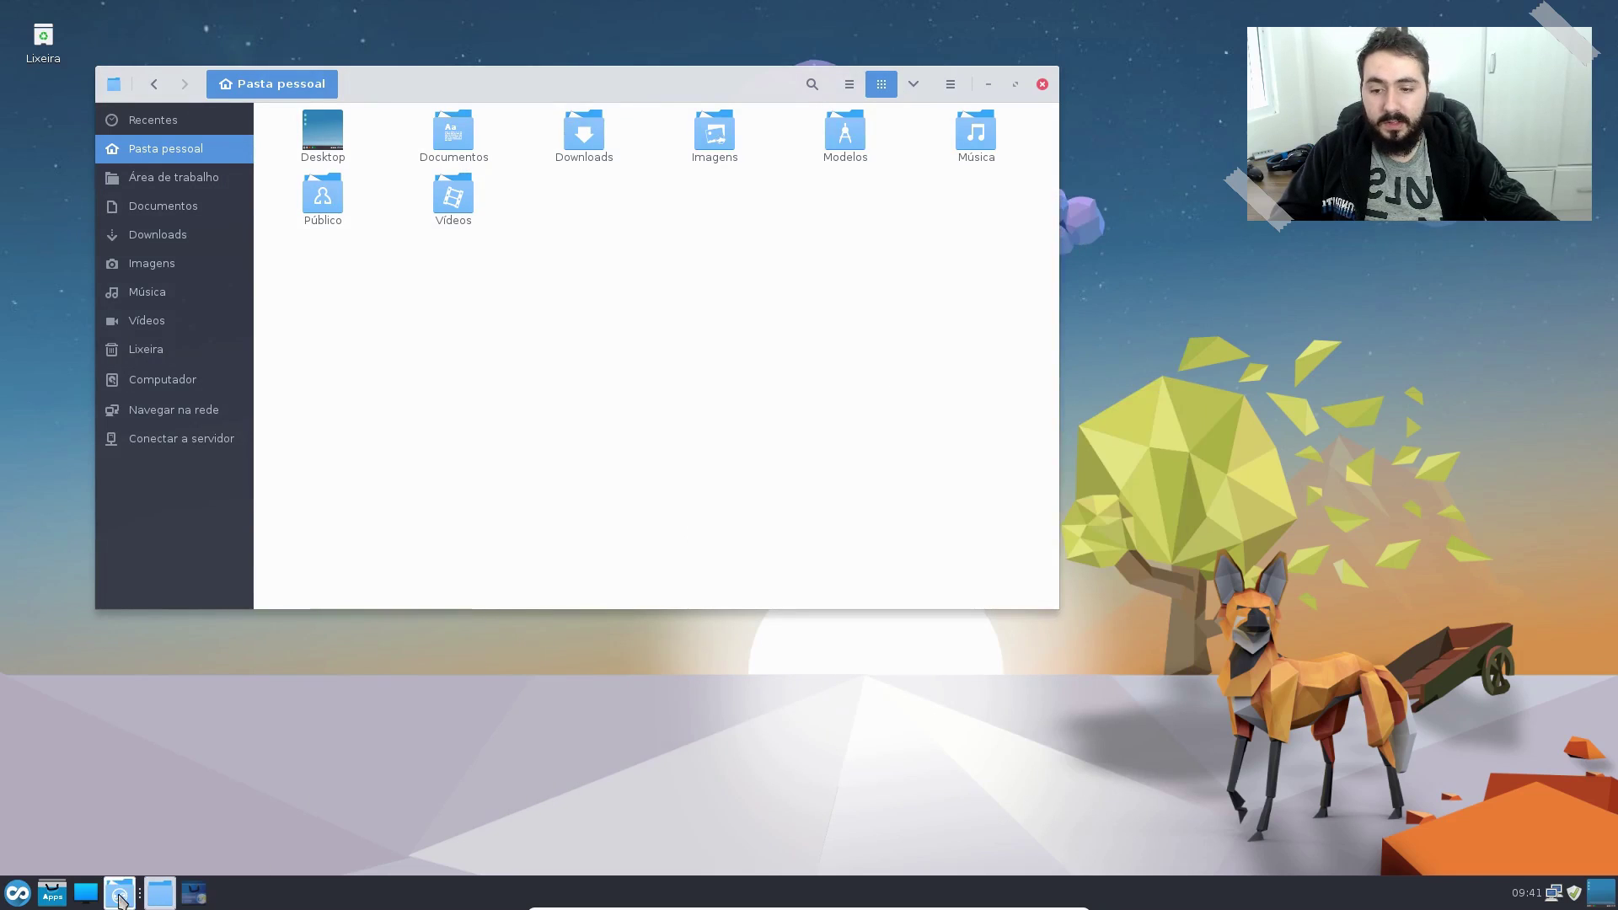
pyautogui.click(194, 893)
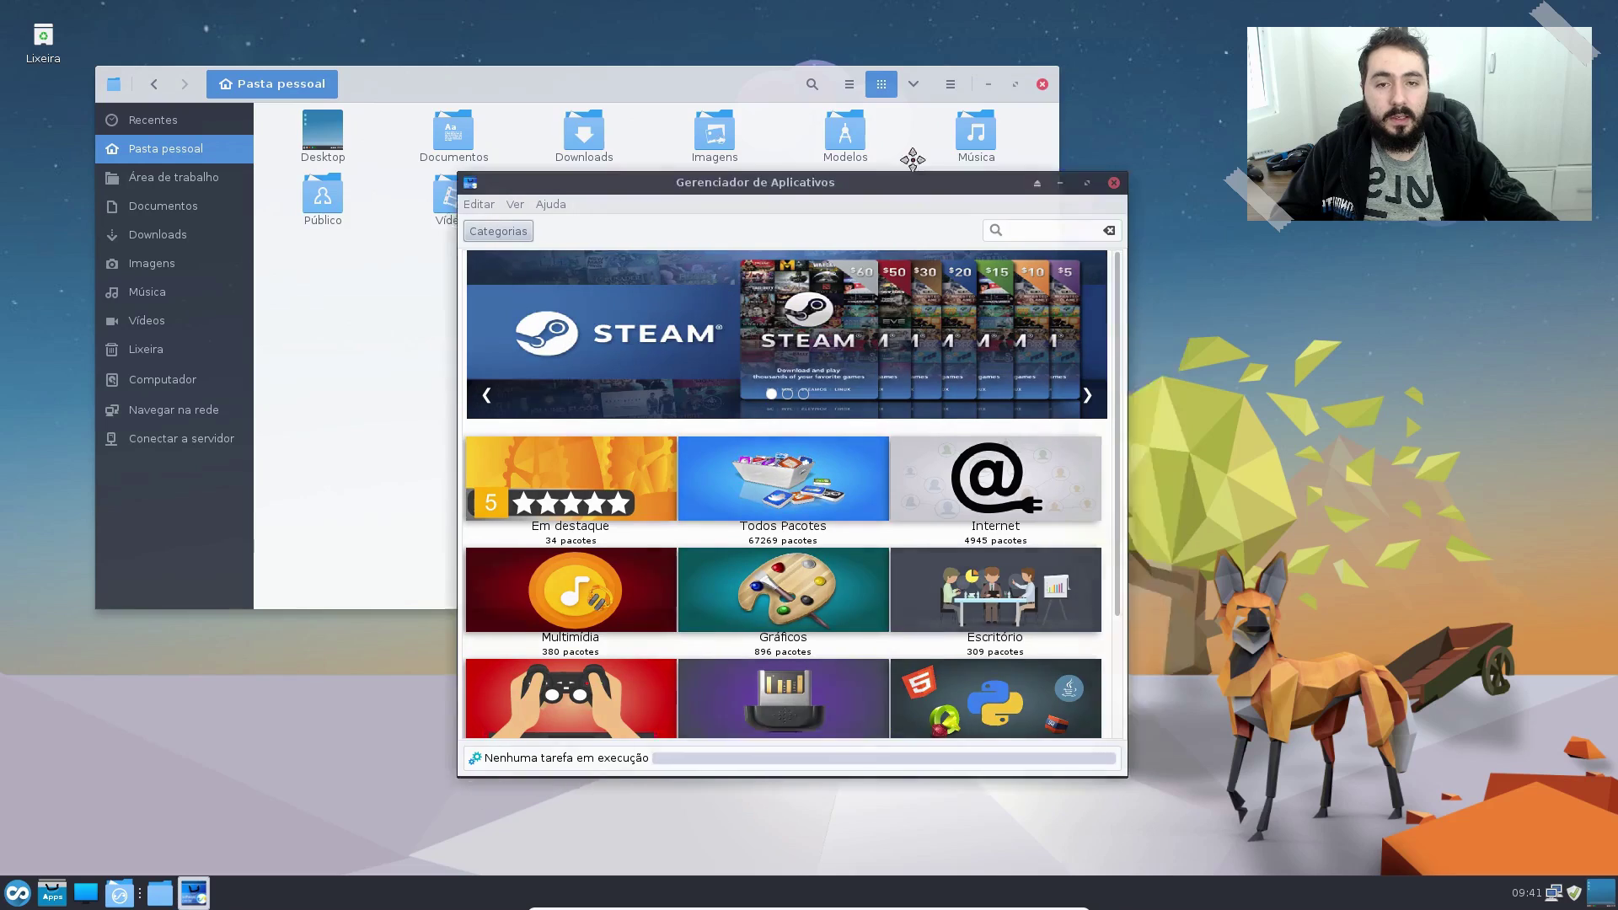
pyautogui.moveTo(913, 160); pyautogui.dragTo(1008, 200)
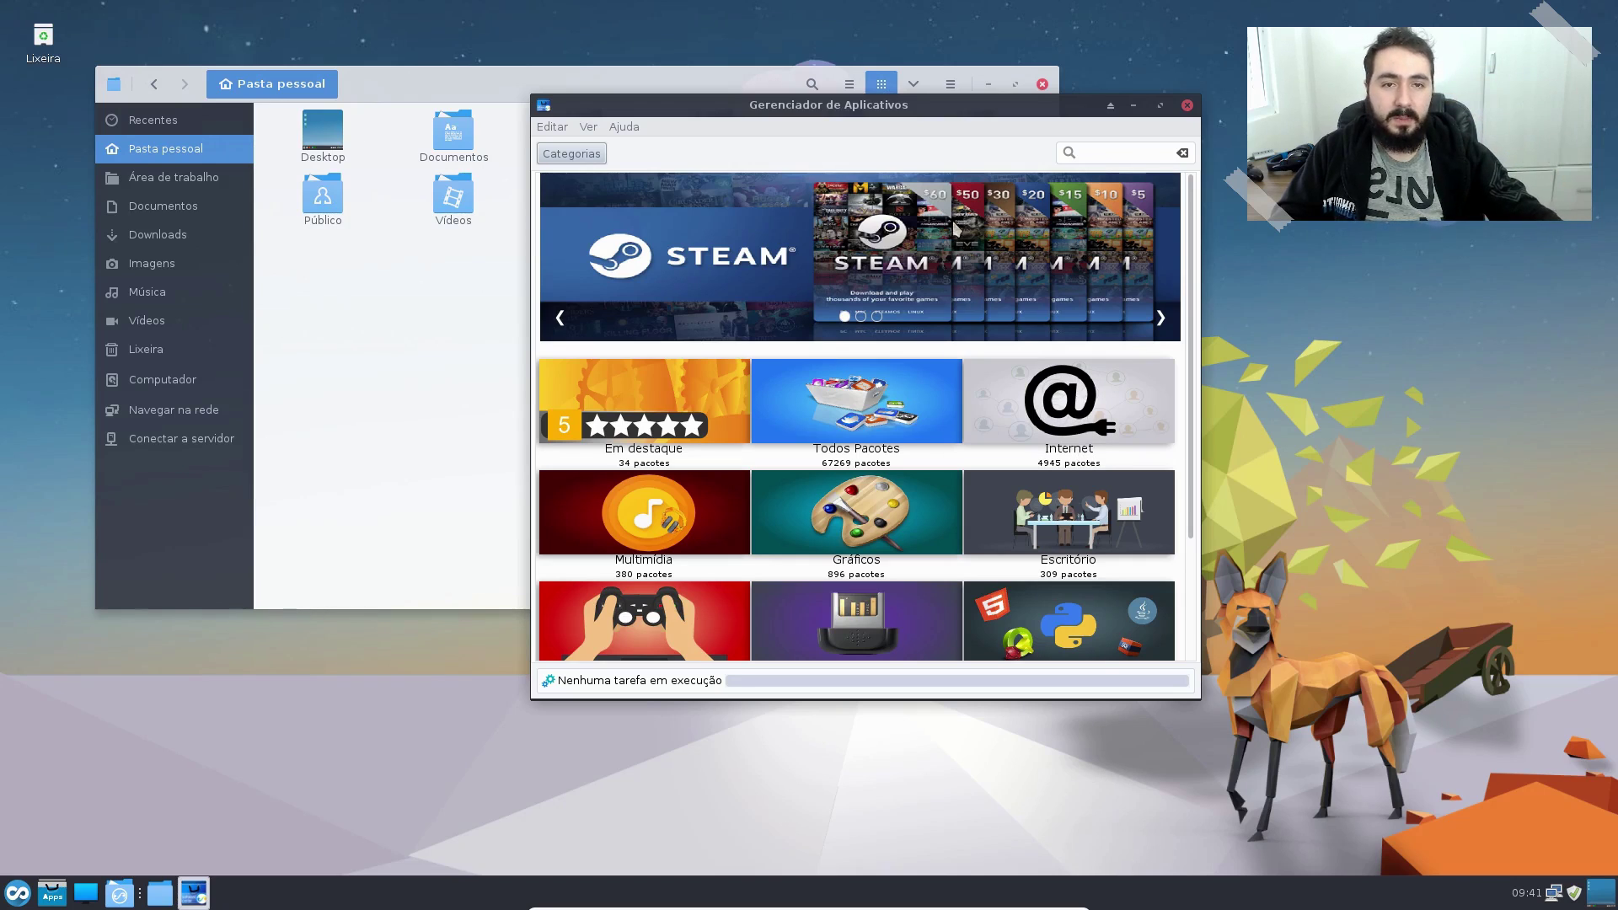
pyautogui.moveTo(931, 108); pyautogui.dragTo(859, 123)
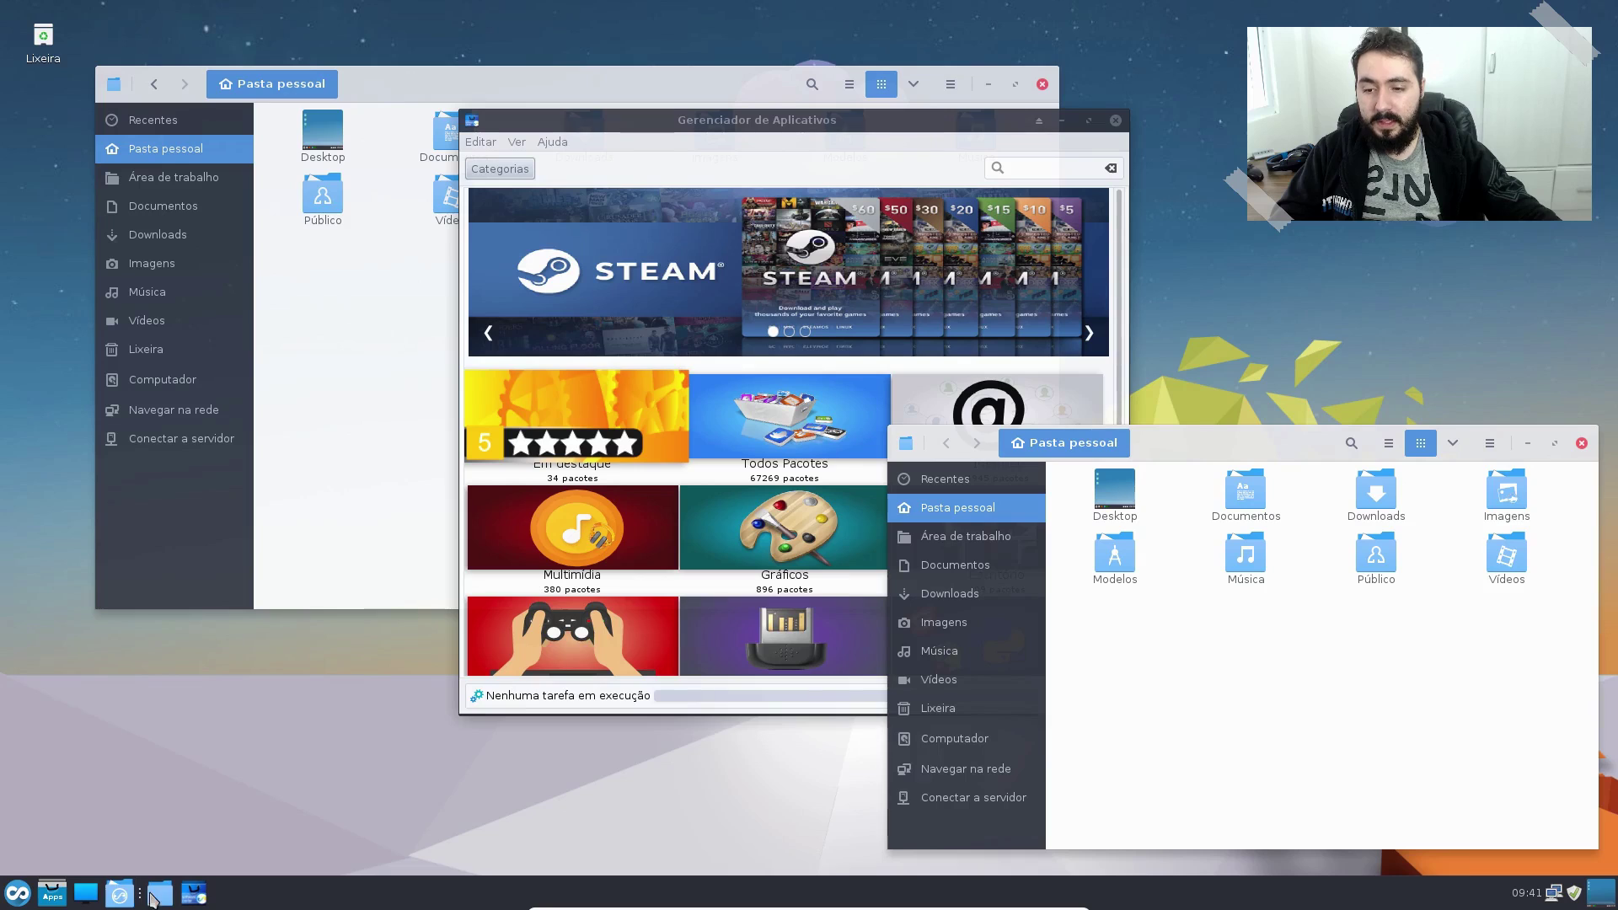
# Step: Open an additional Pasta pessoal window and switch among the grouped file windows, minimising the lower one
pyautogui.click(155, 895)
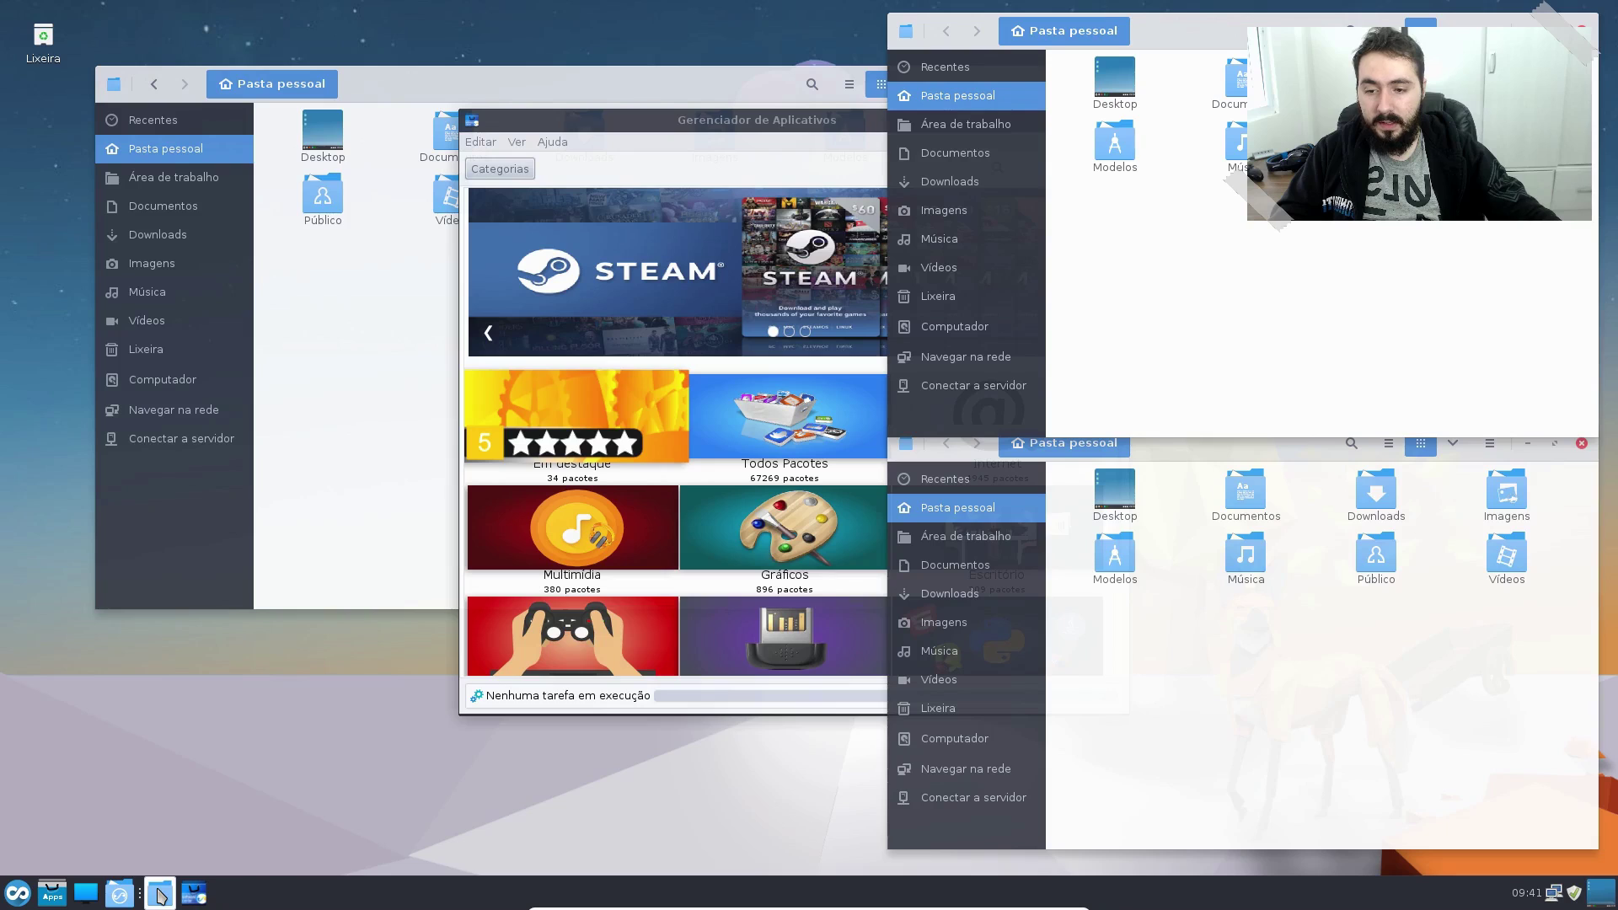
pyautogui.click(161, 895)
pyautogui.click(162, 865)
pyautogui.click(161, 895)
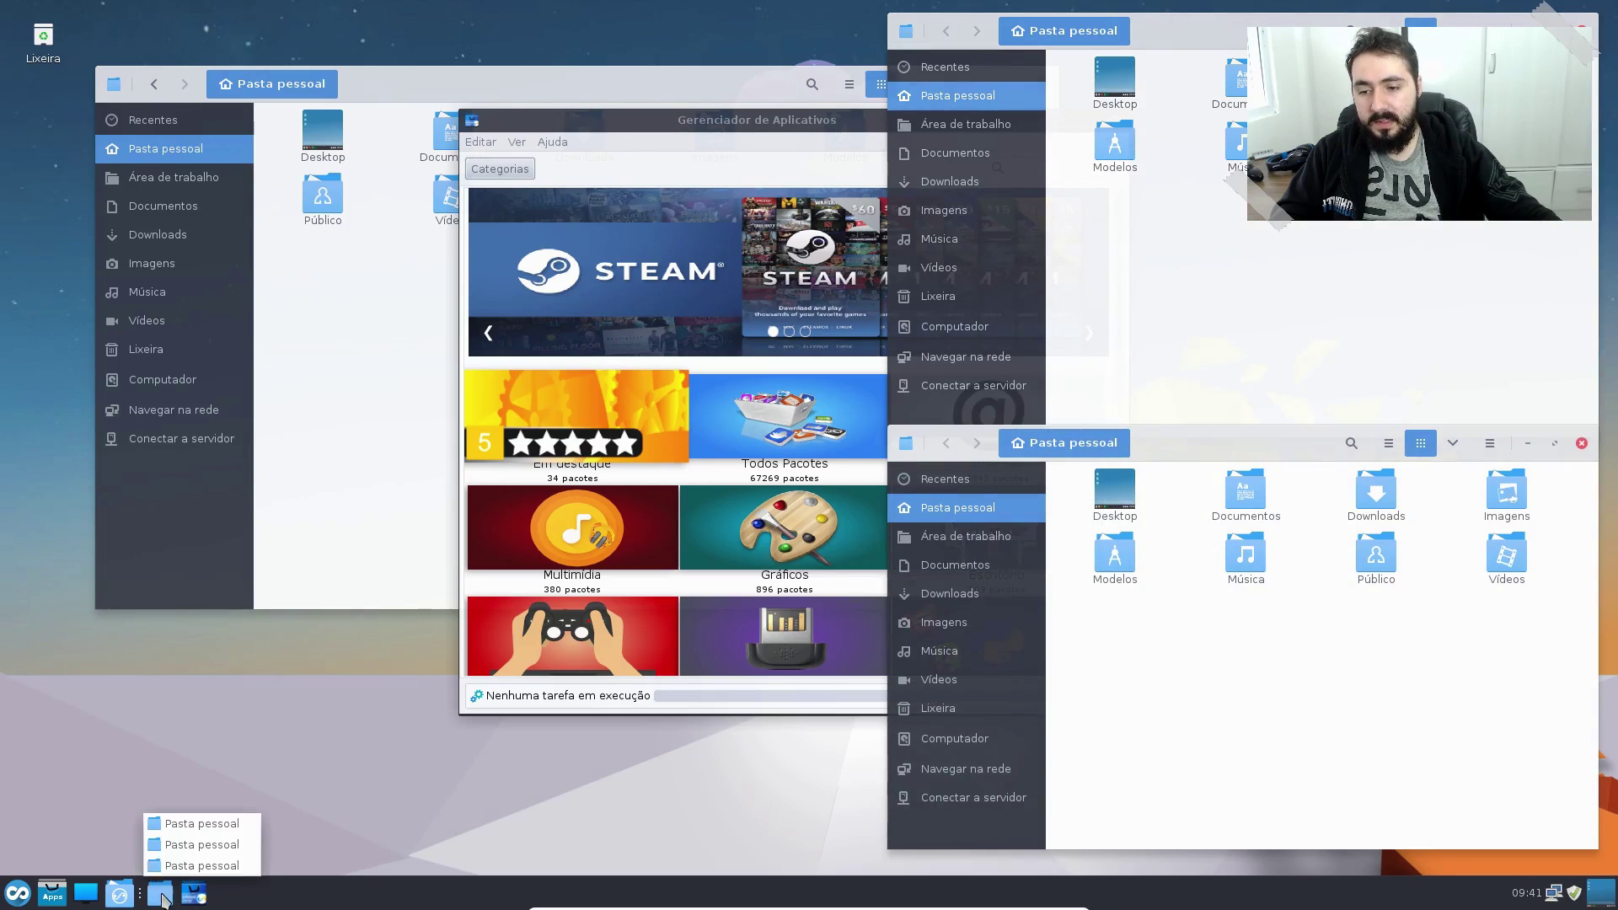
pyautogui.click(194, 845)
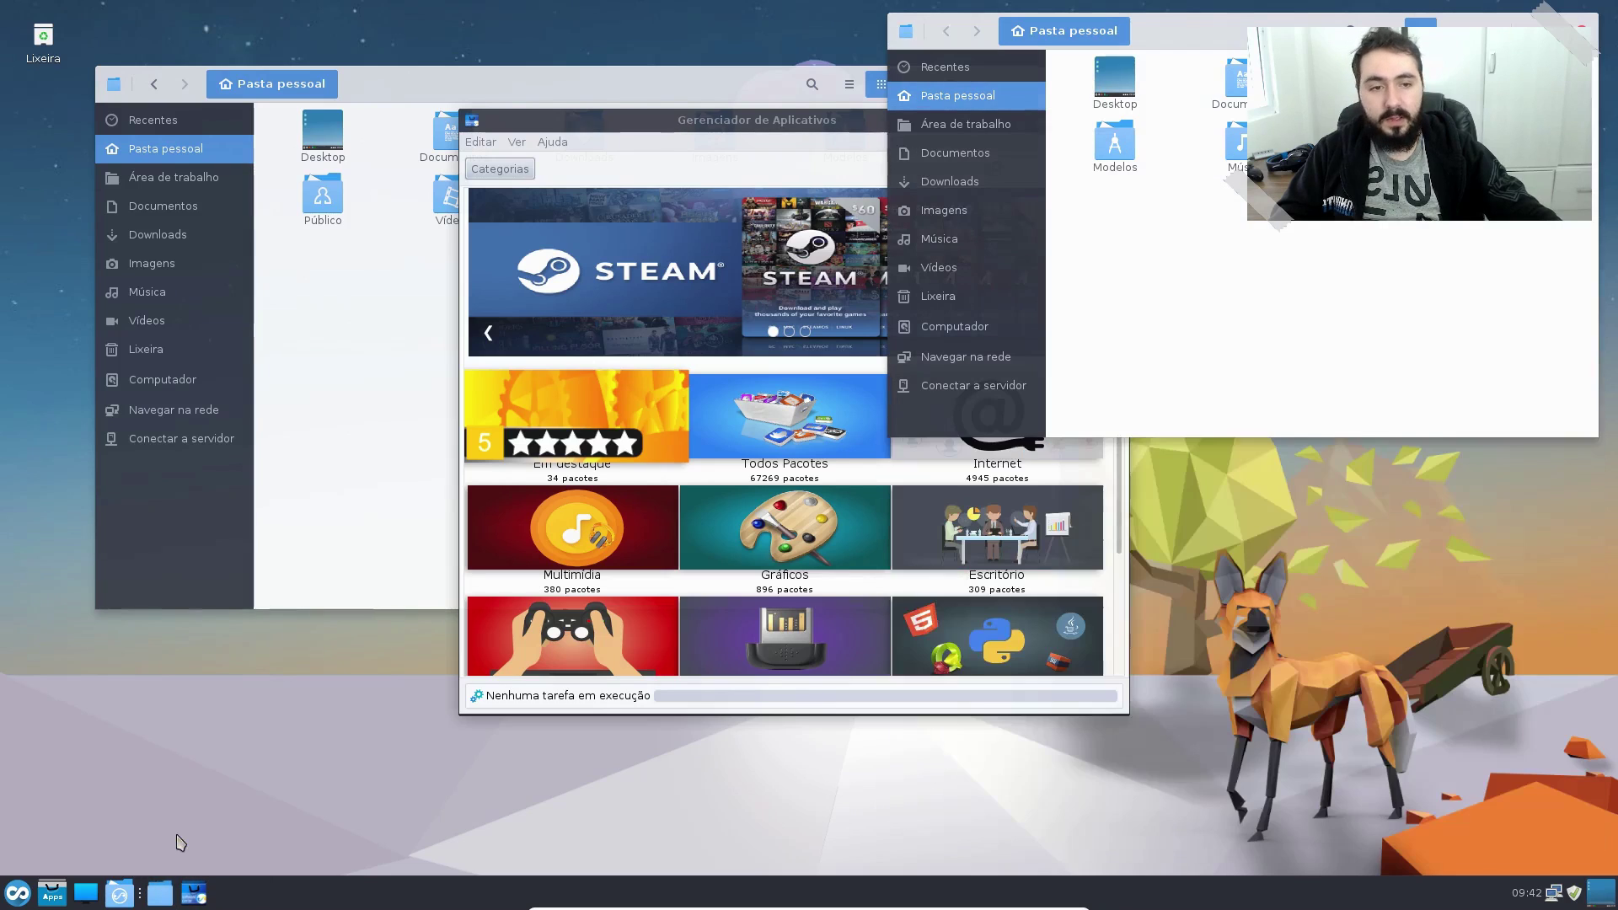
# Step: Open one more Pasta pessoal window and clear the desktop by closing the visible file windows and minimising the Gerenciador de Aplicativos
pyautogui.click(119, 894)
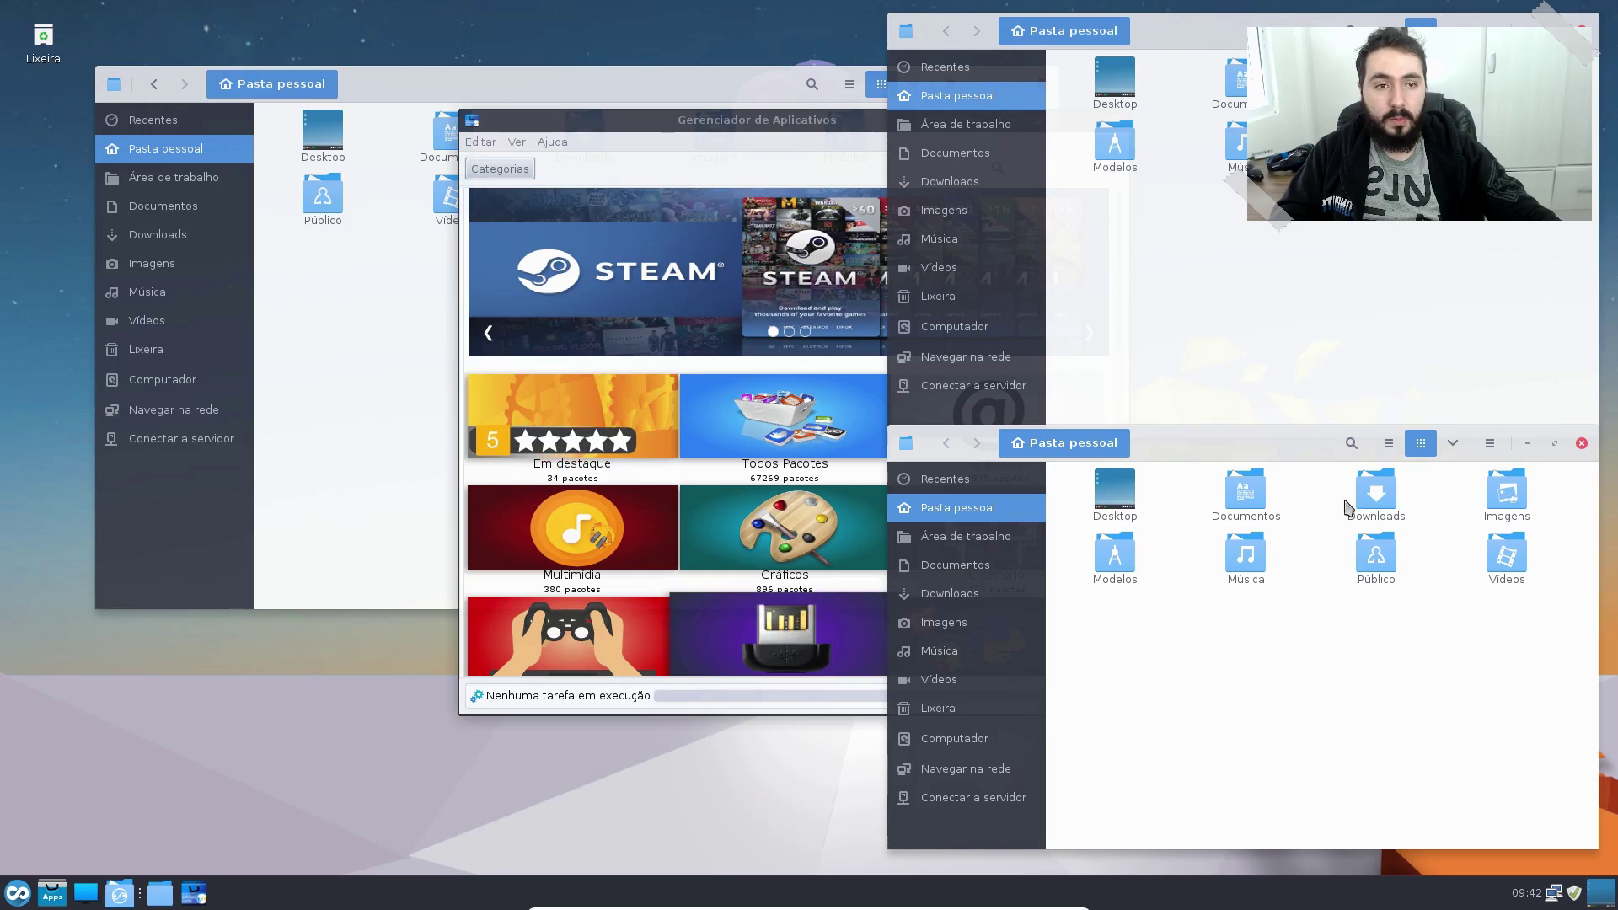
pyautogui.click(1582, 444)
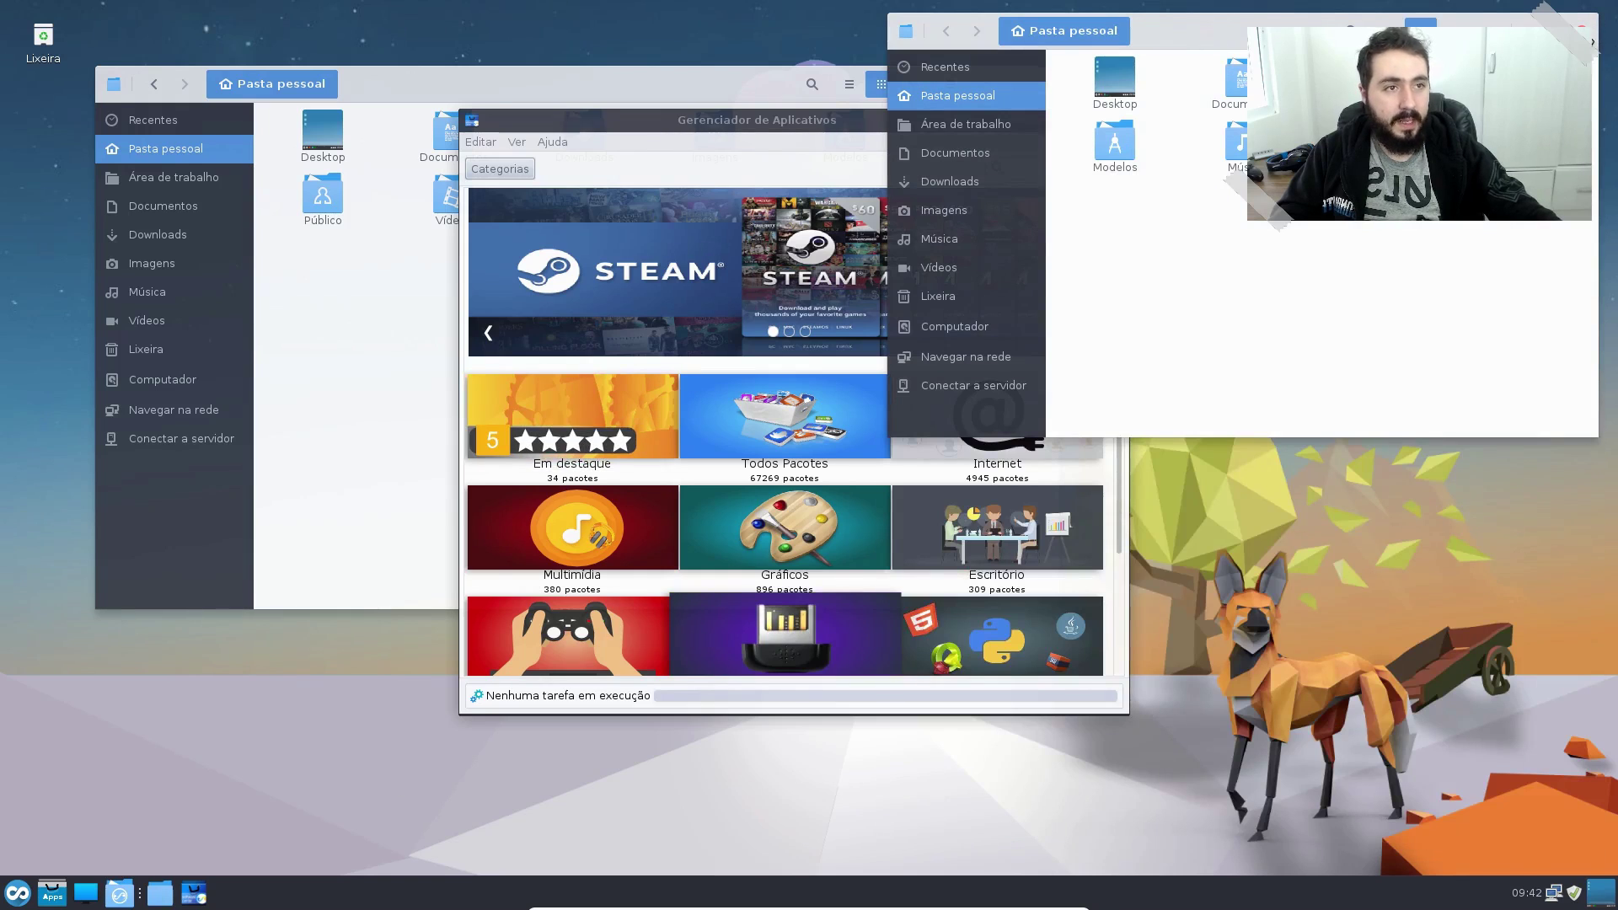
pyautogui.click(194, 895)
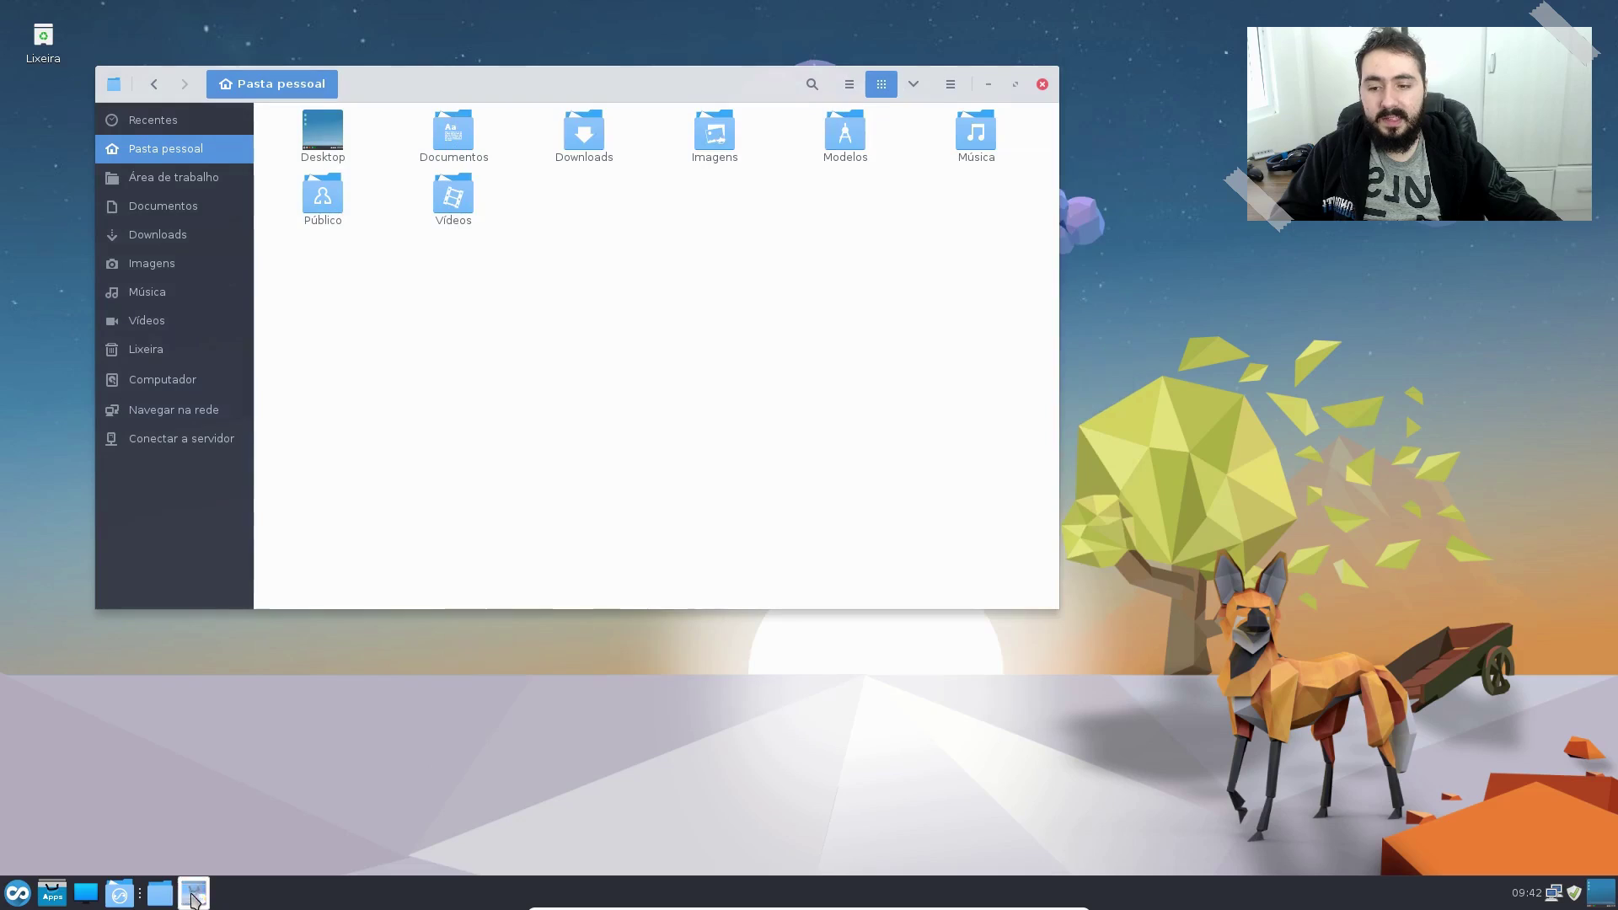
pyautogui.click(1043, 83)
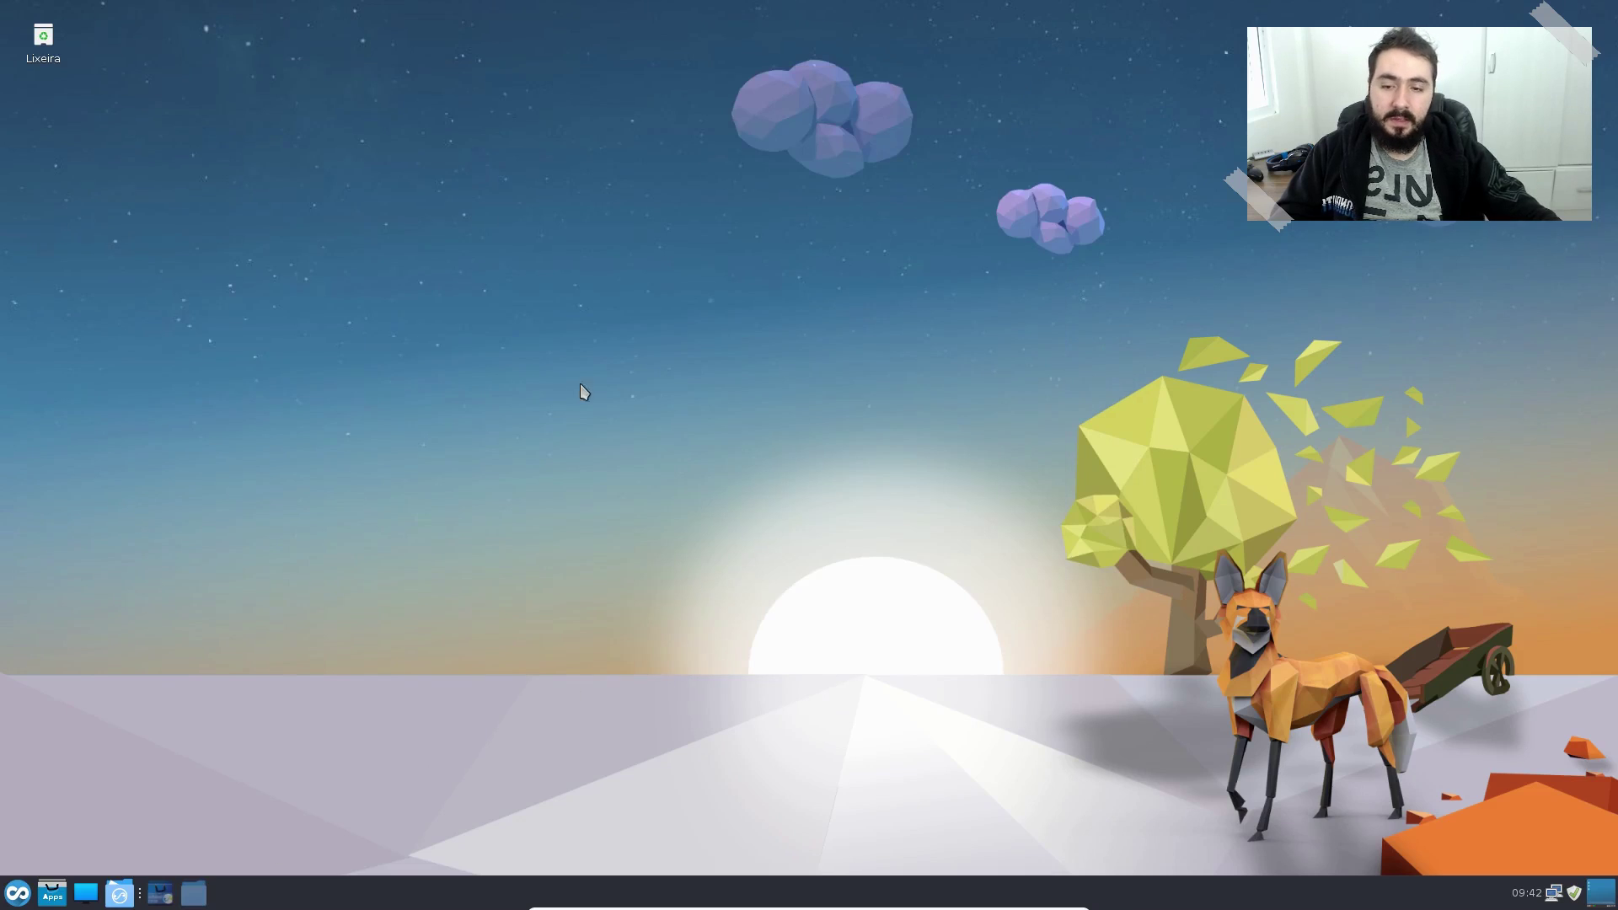
# Step: Restore the minimised Pasta pessoal window and move it to the centre of the desktop
pyautogui.click(205, 890)
pyautogui.moveTo(1241, 440); pyautogui.dragTo(870, 293)
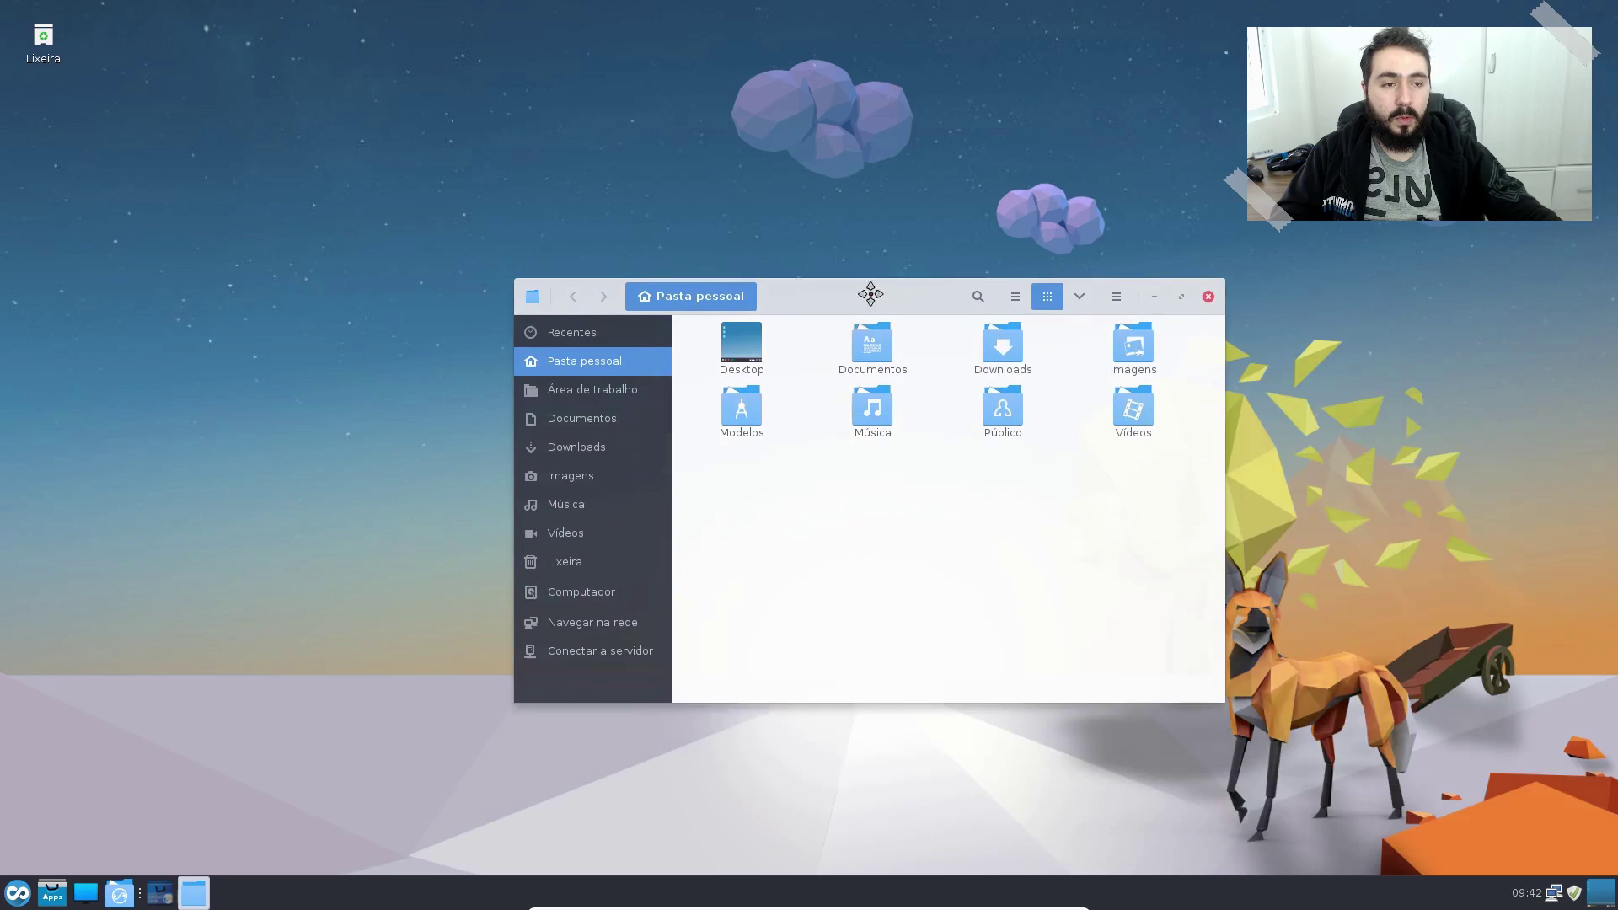
# Step: Close the Pasta pessoal window, then restore the minimised Gerenciador de Aplicativos and close it too
pyautogui.click(1209, 293)
pyautogui.click(159, 893)
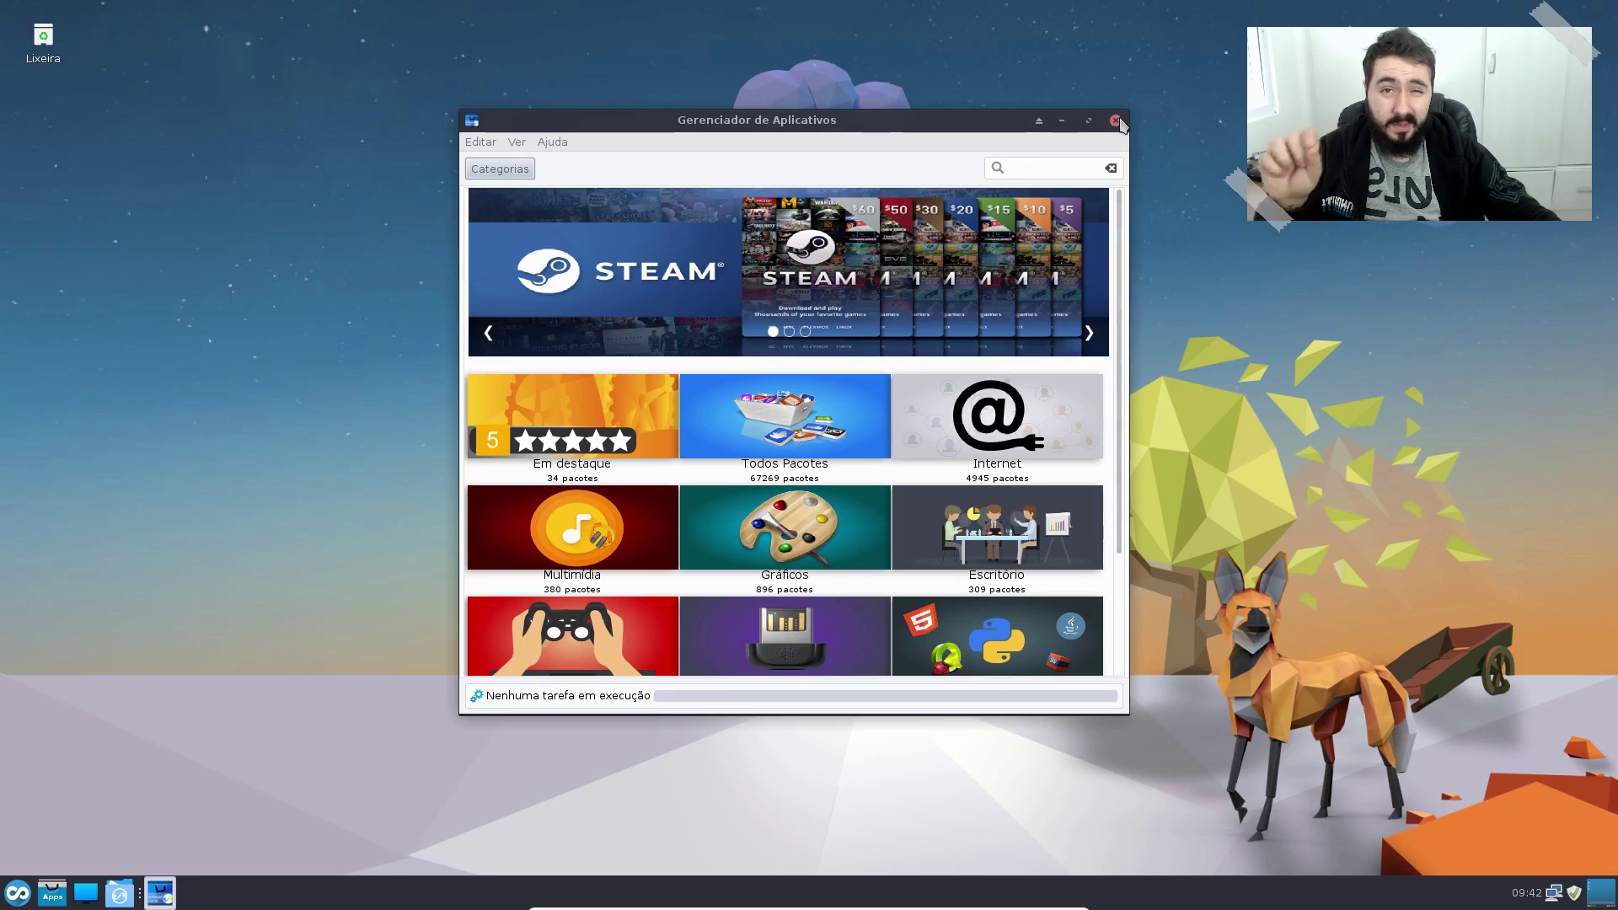
pyautogui.click(1116, 120)
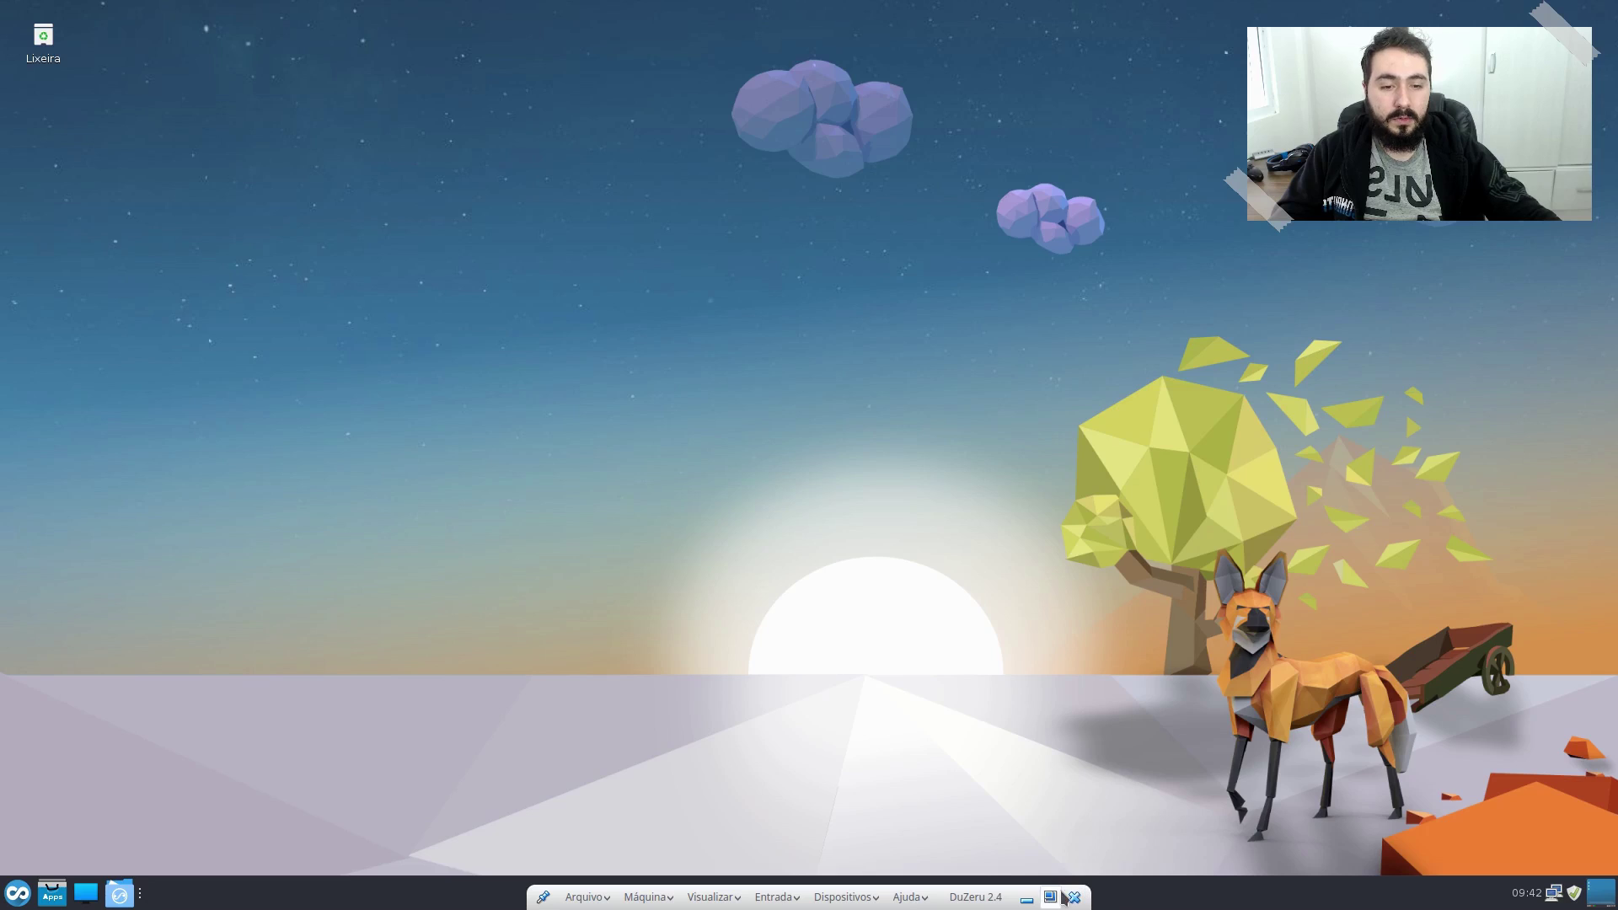
# Step: Take the virtual machine out of full-screen mode and view the host file manager's taskbar window preview, closing that window when done
pyautogui.click(1061, 897)
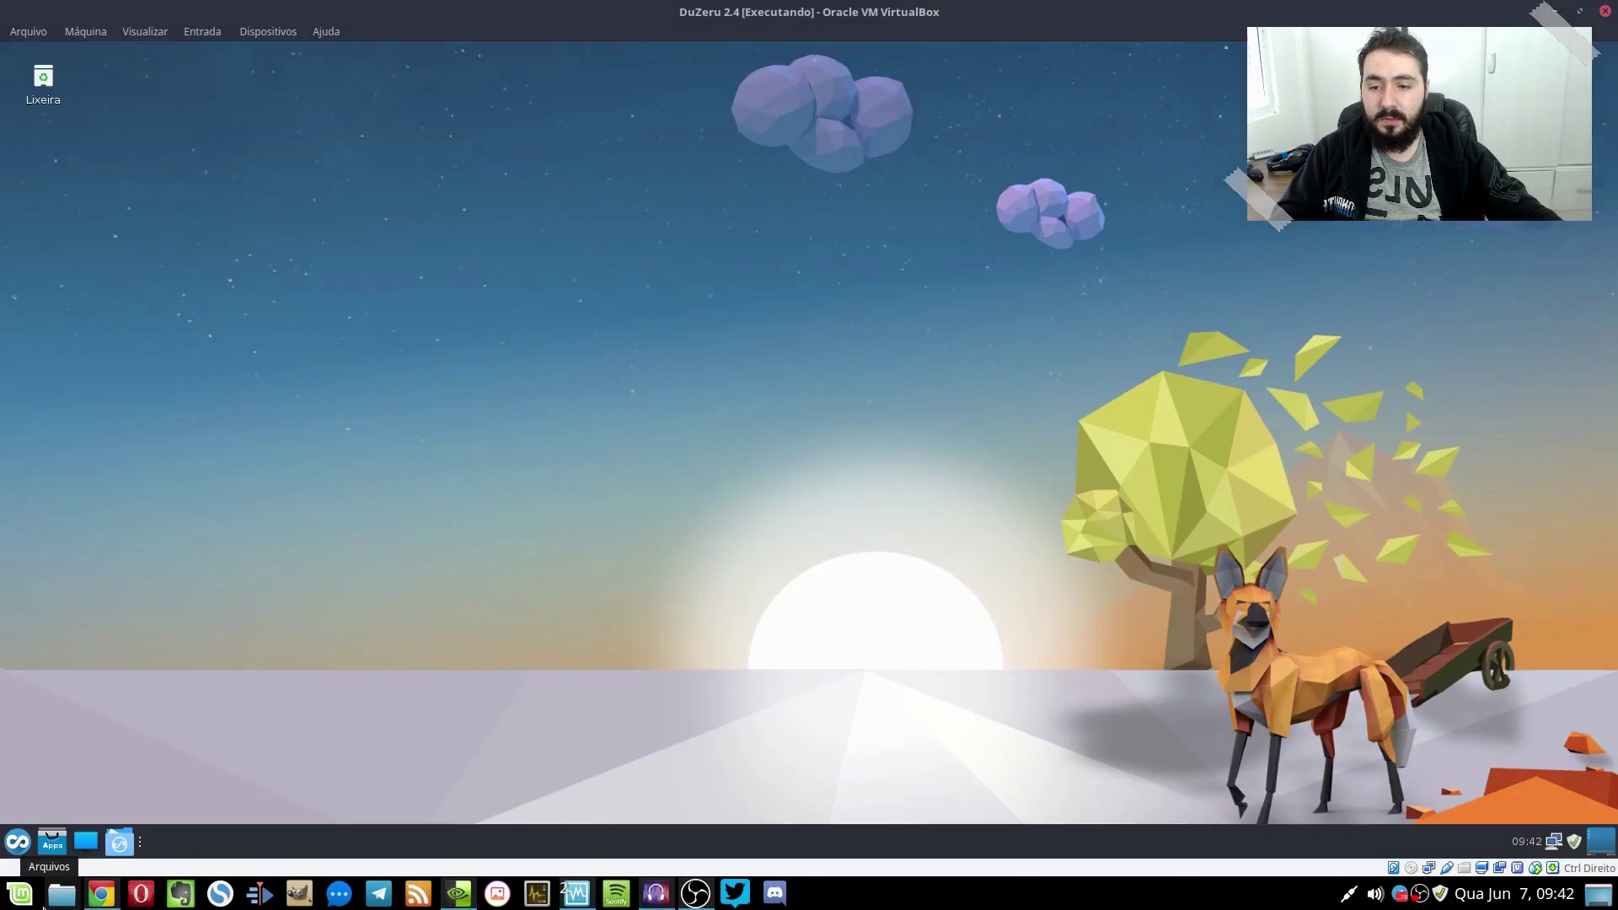
pyautogui.moveTo(96, 903)
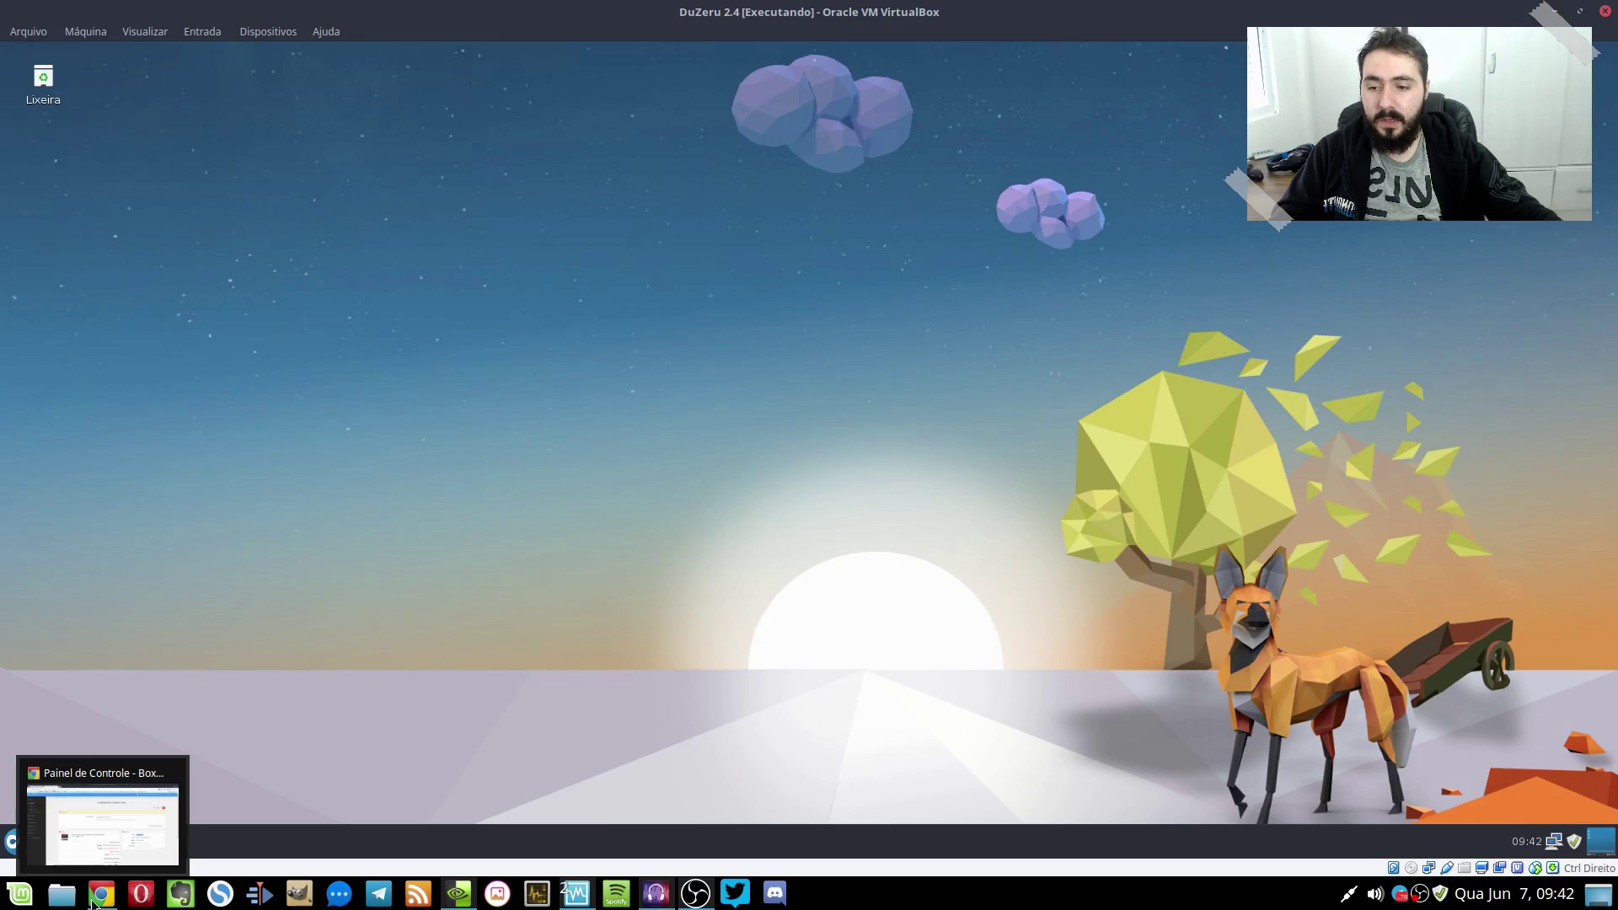
pyautogui.click(62, 895)
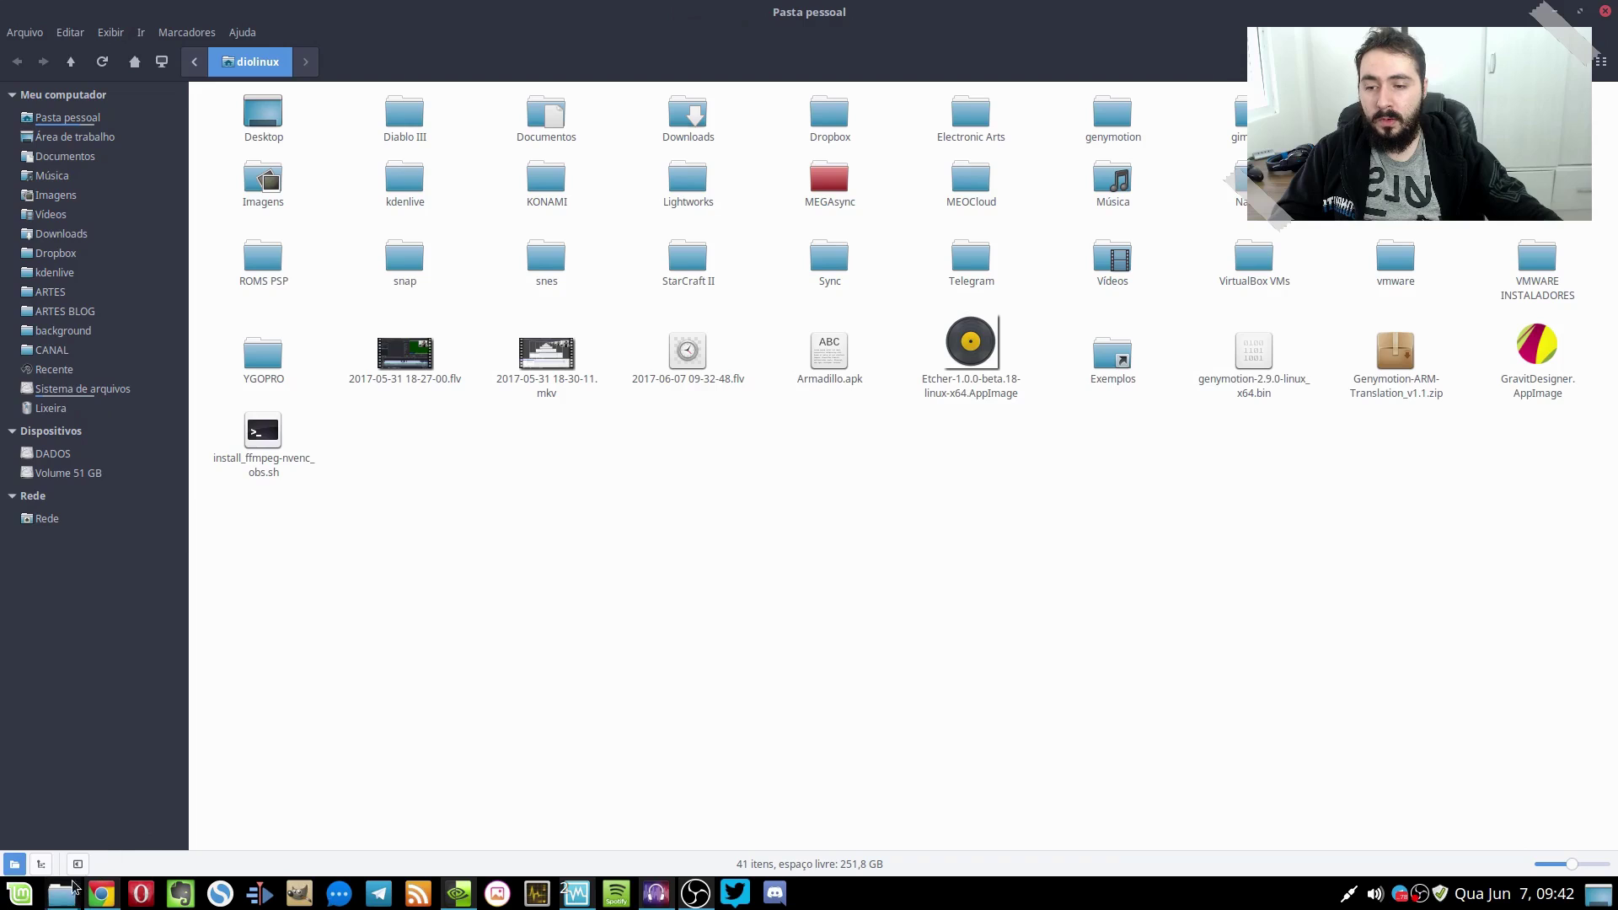
pyautogui.moveTo(65, 899)
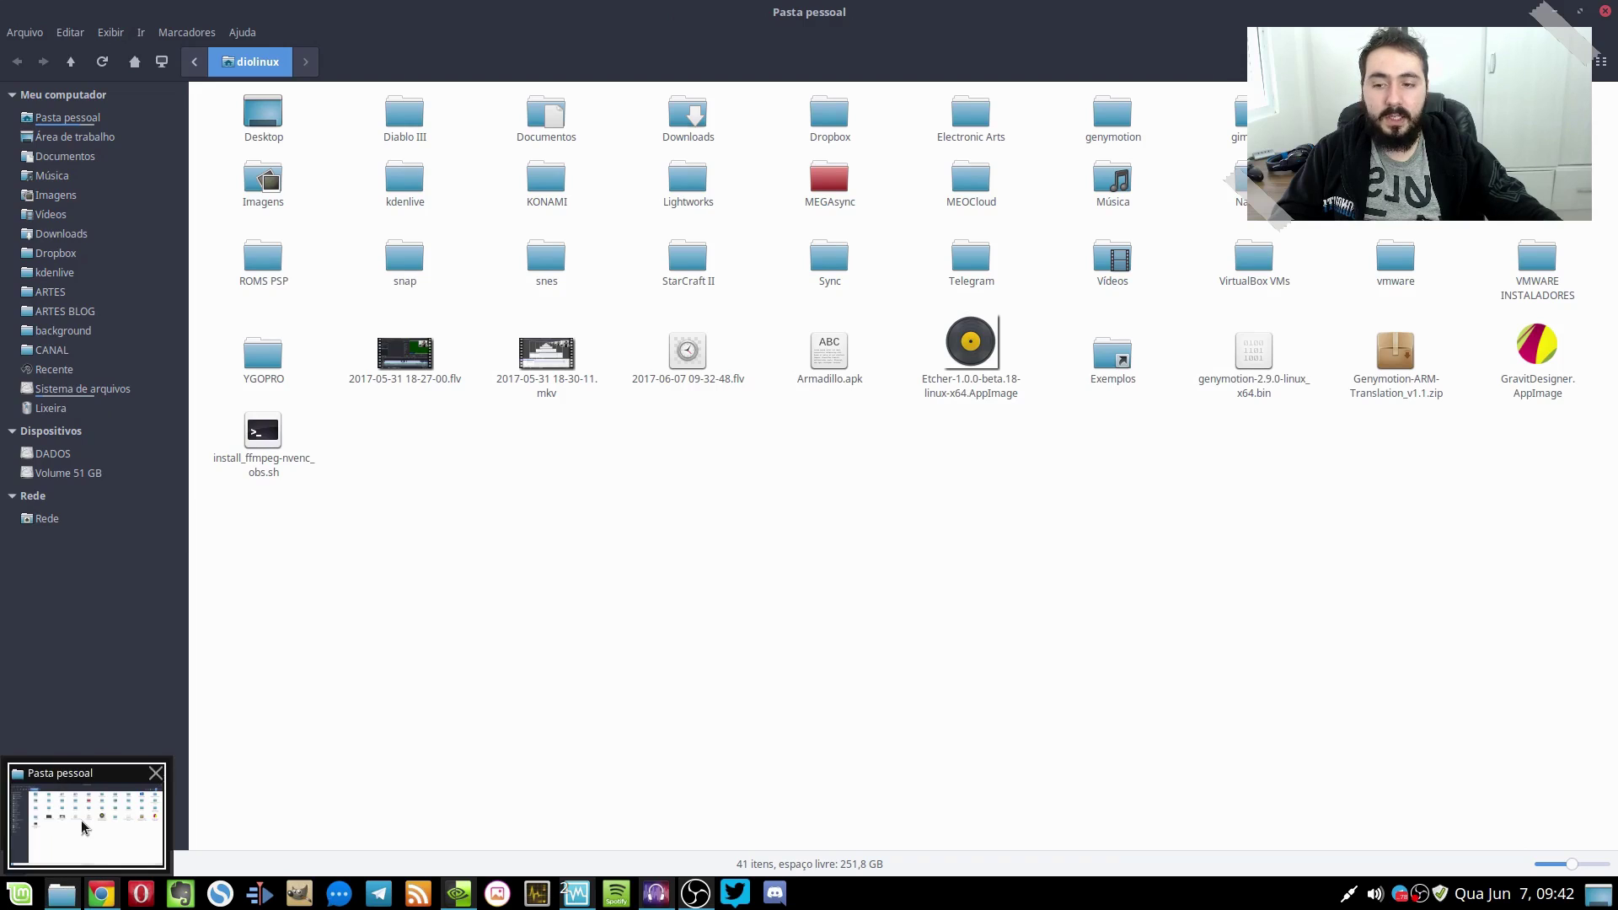
pyautogui.click(1606, 13)
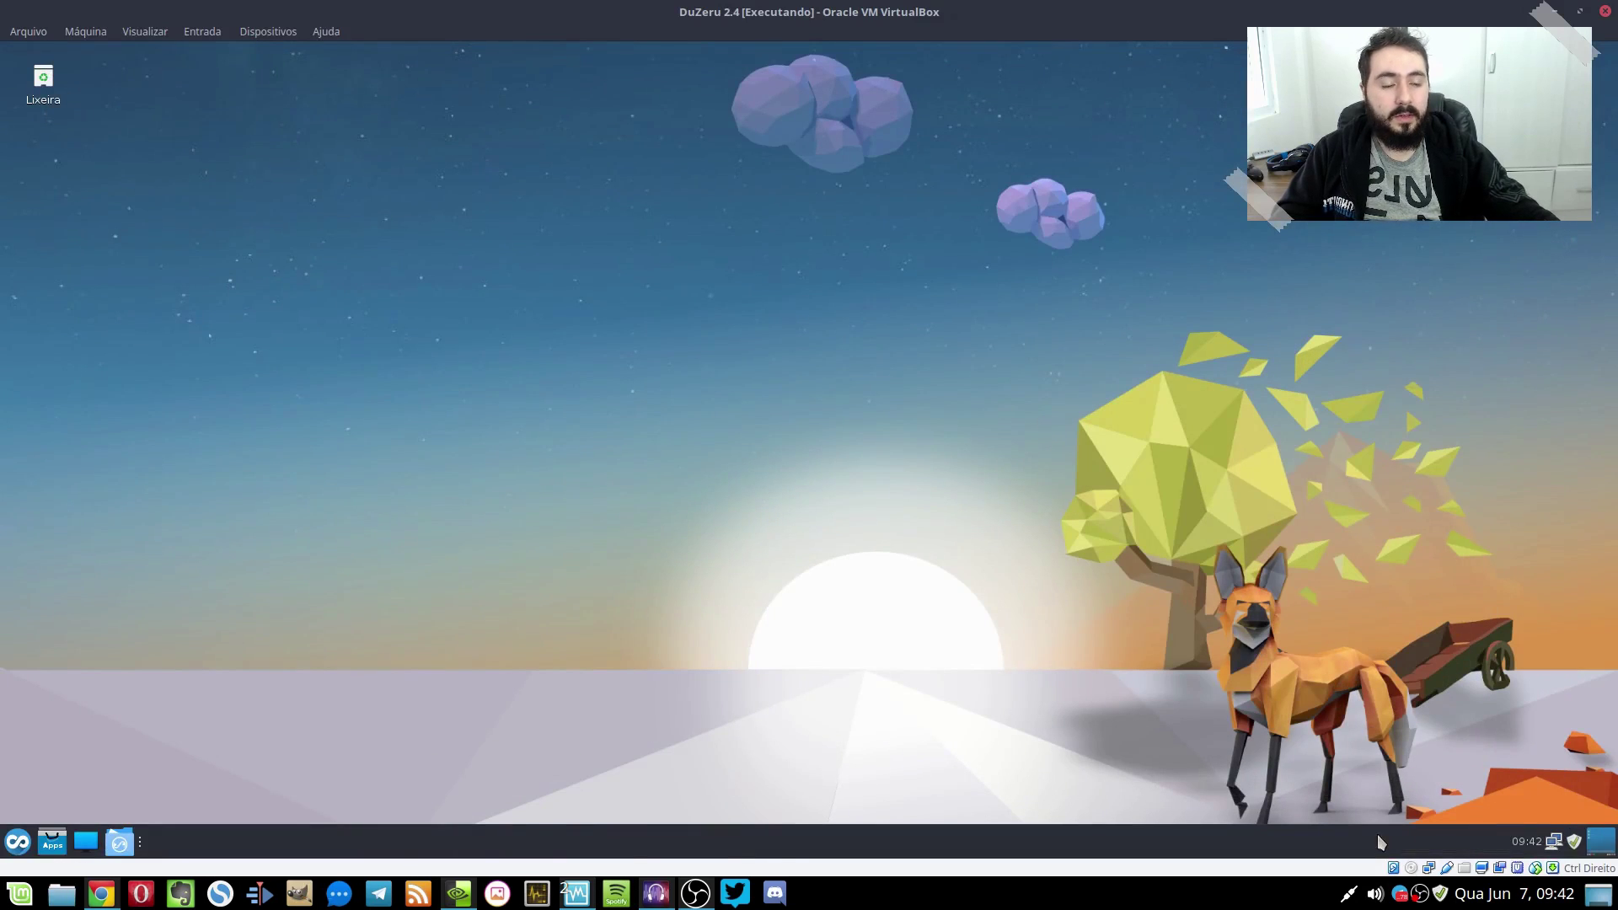
# Step: Return the DuZeru 2.4 virtual machine to full-screen mode, dismissing its settings dialog without changes
pyautogui.click(162, 34)
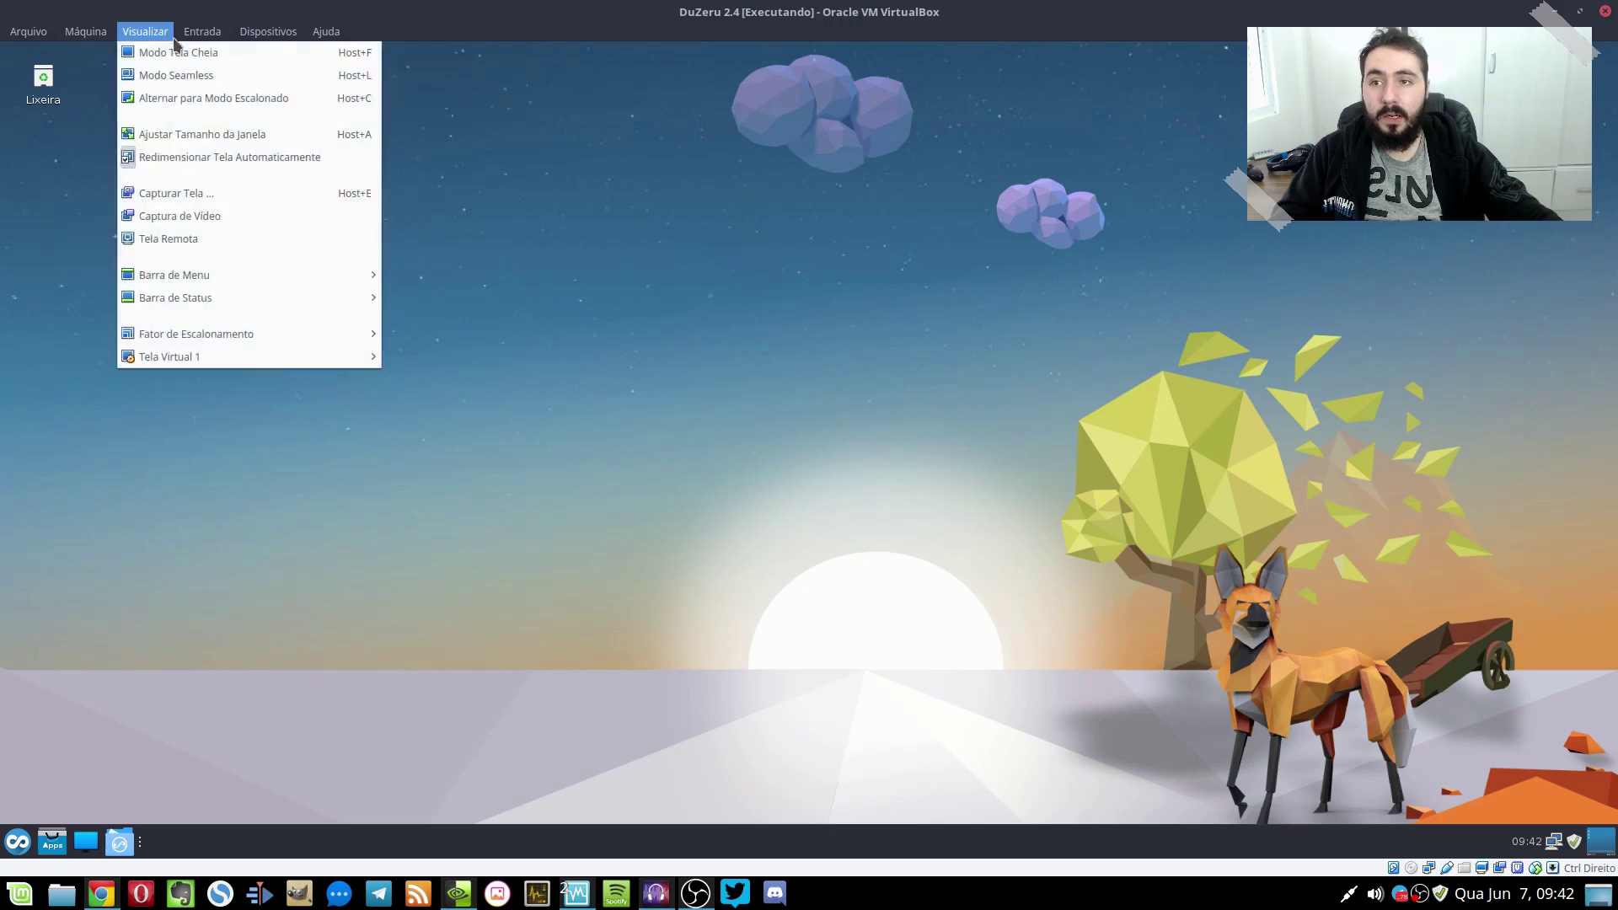
pyautogui.click(106, 49)
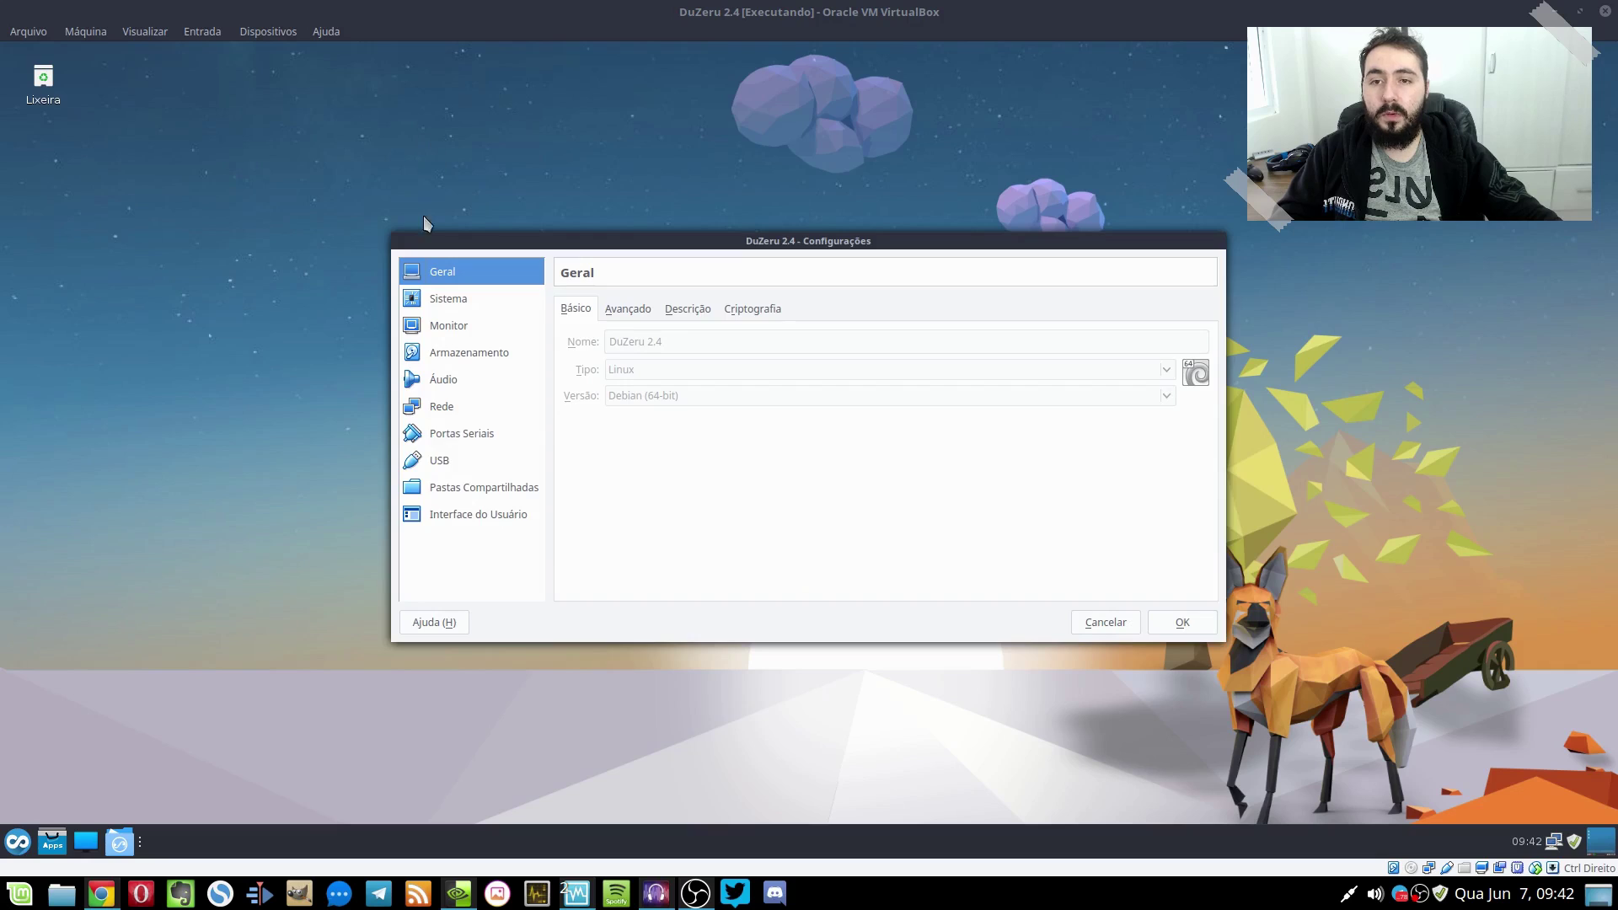
pyautogui.press('Escape')
pyautogui.click(156, 35)
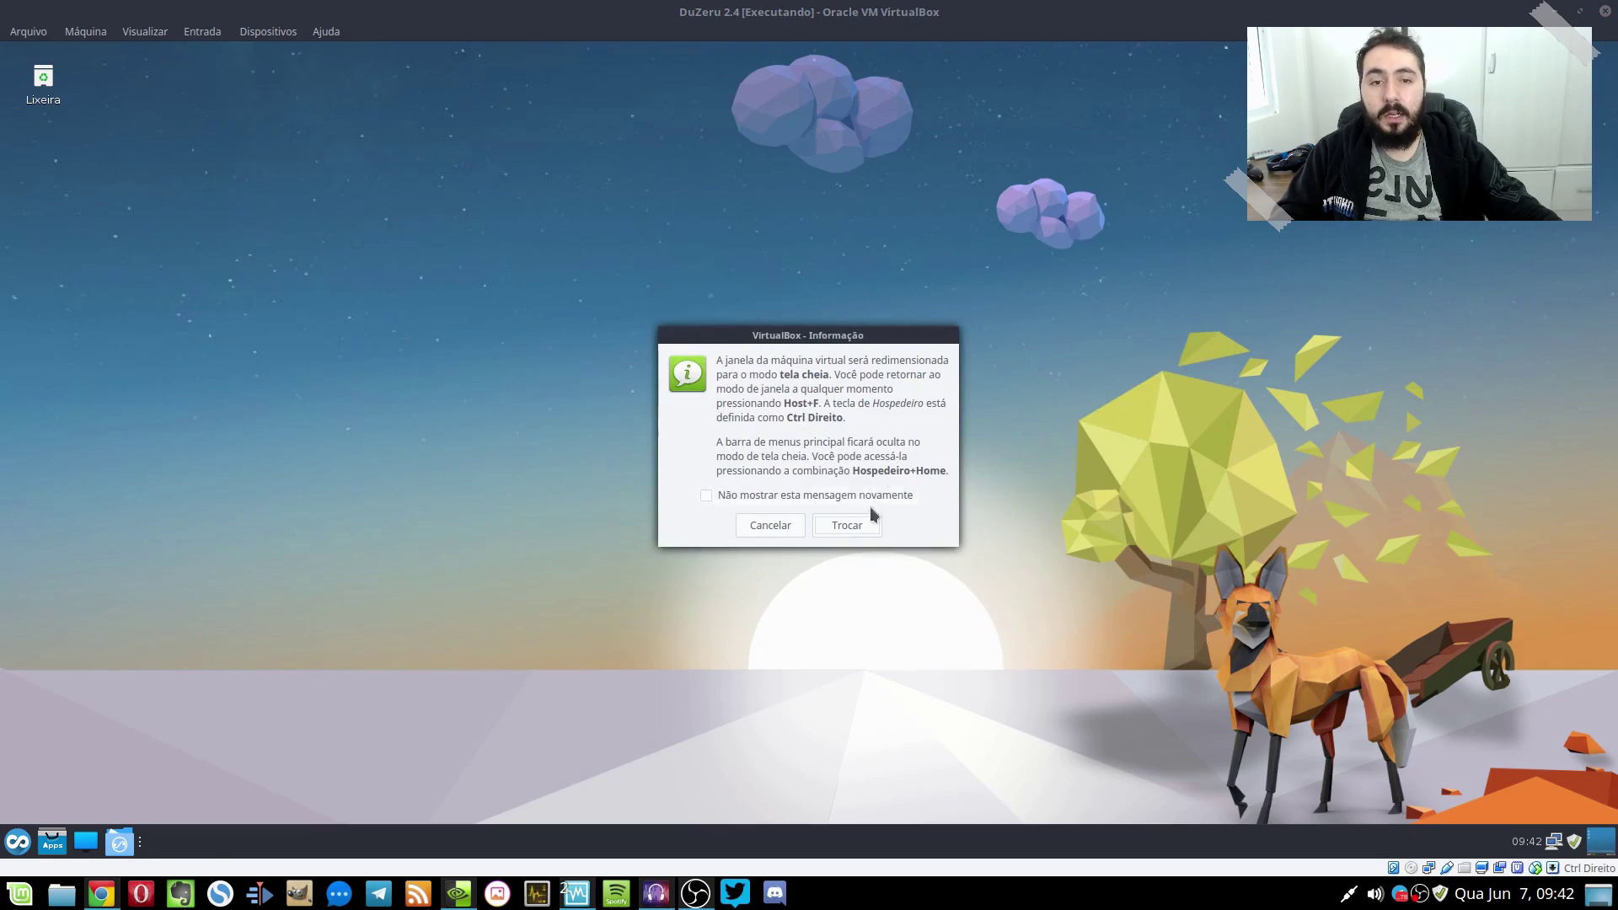
pyautogui.click(858, 525)
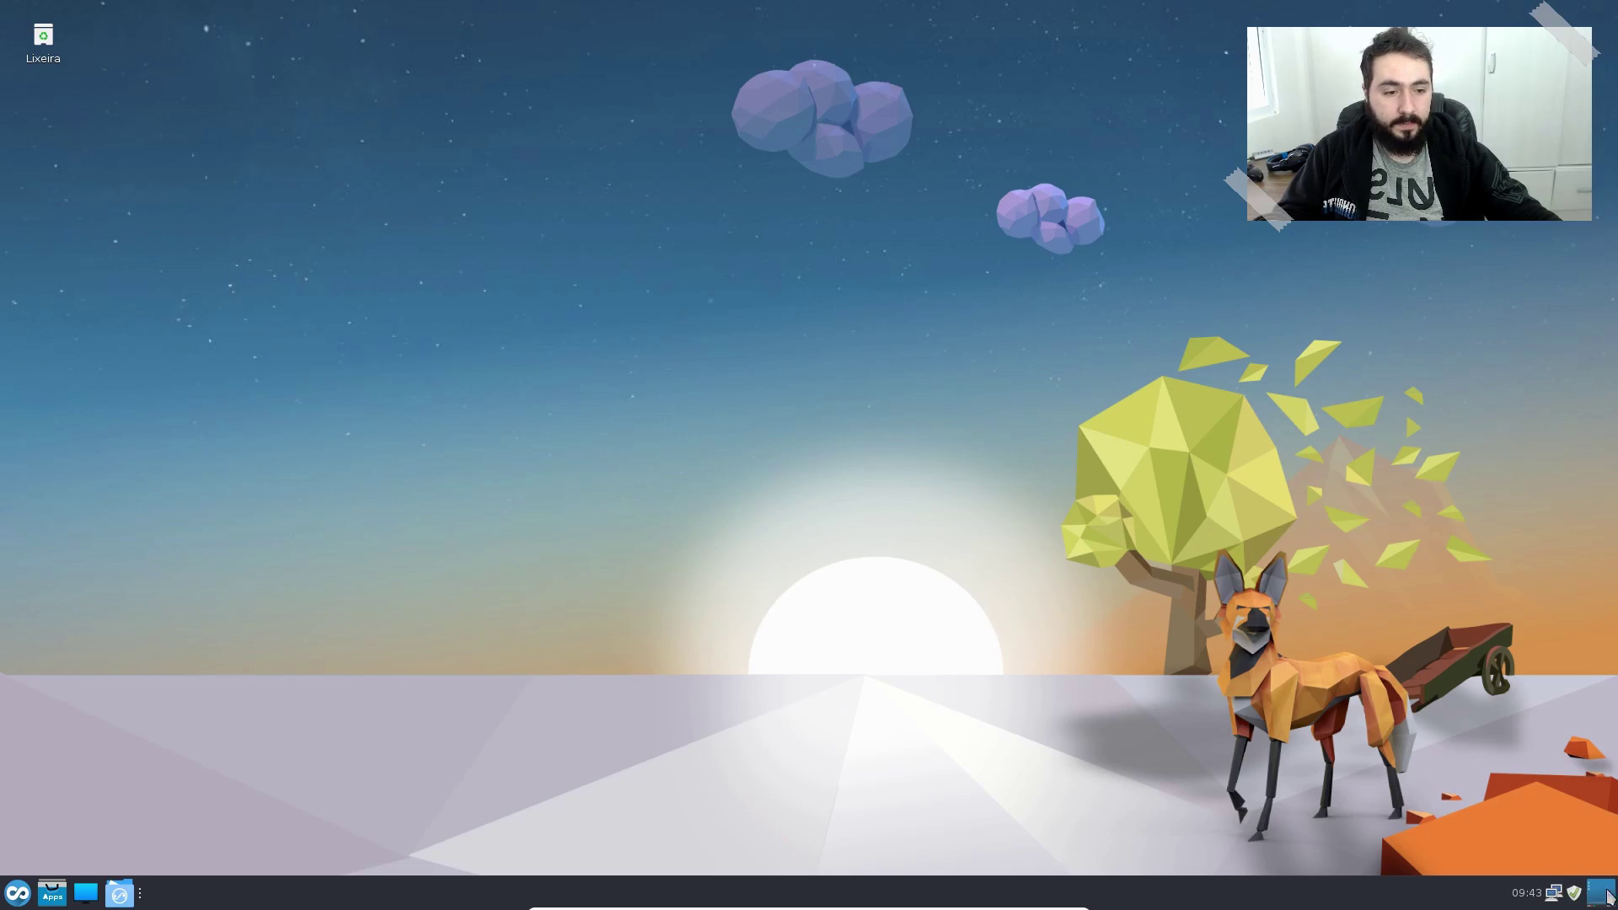
# Step: Examine the panel's network connection list and the options of the panel clock
pyautogui.click(1555, 895)
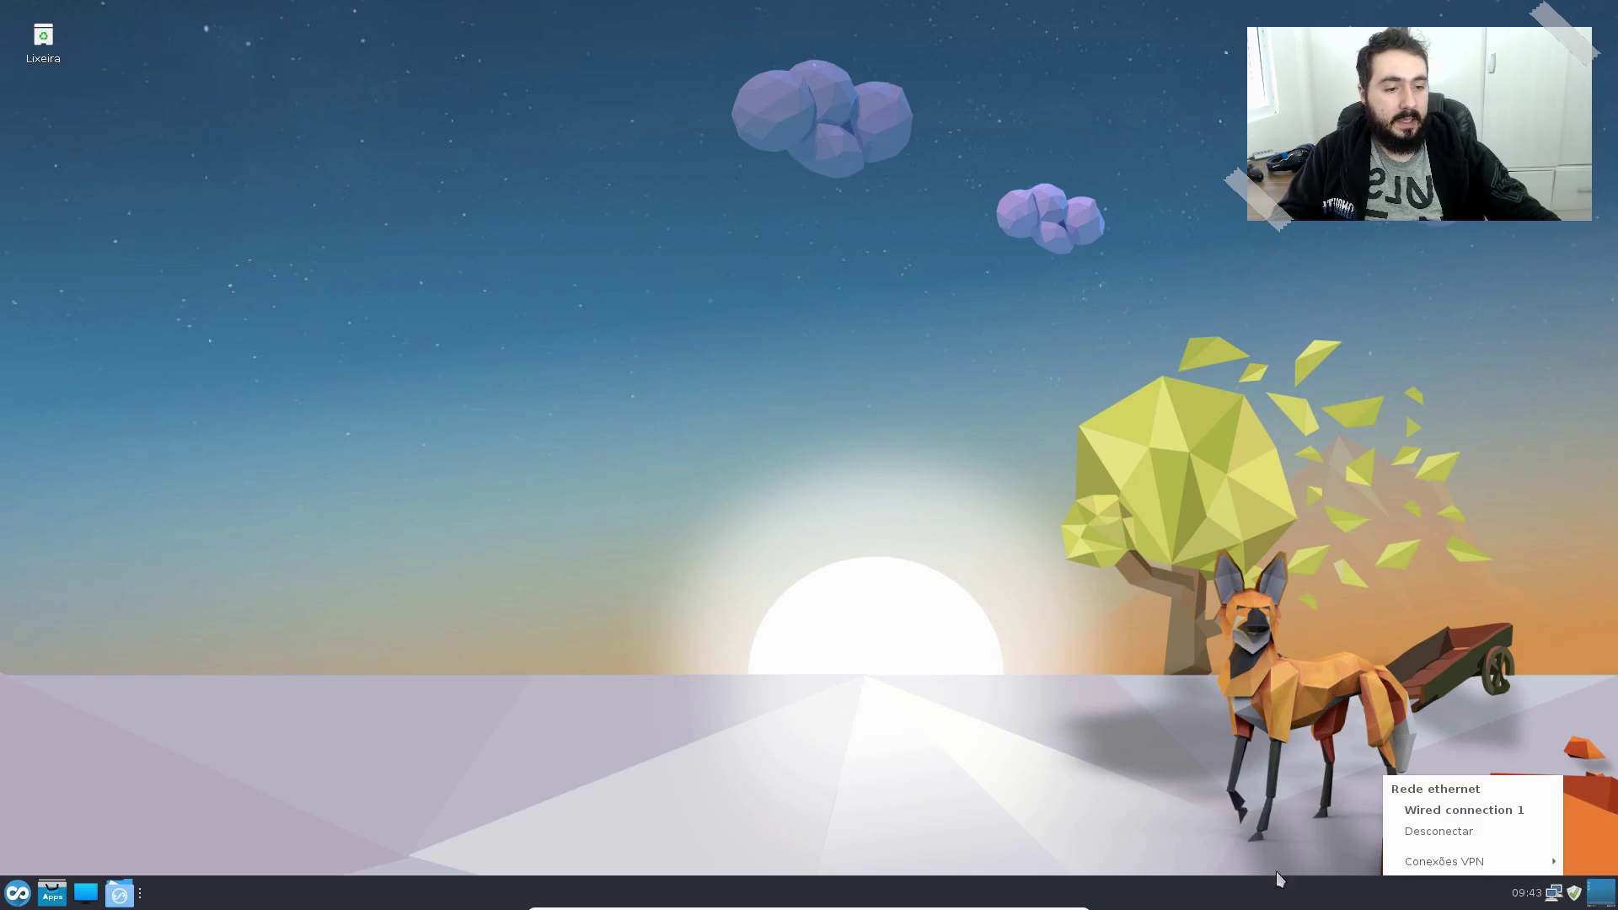
pyautogui.click(1557, 895)
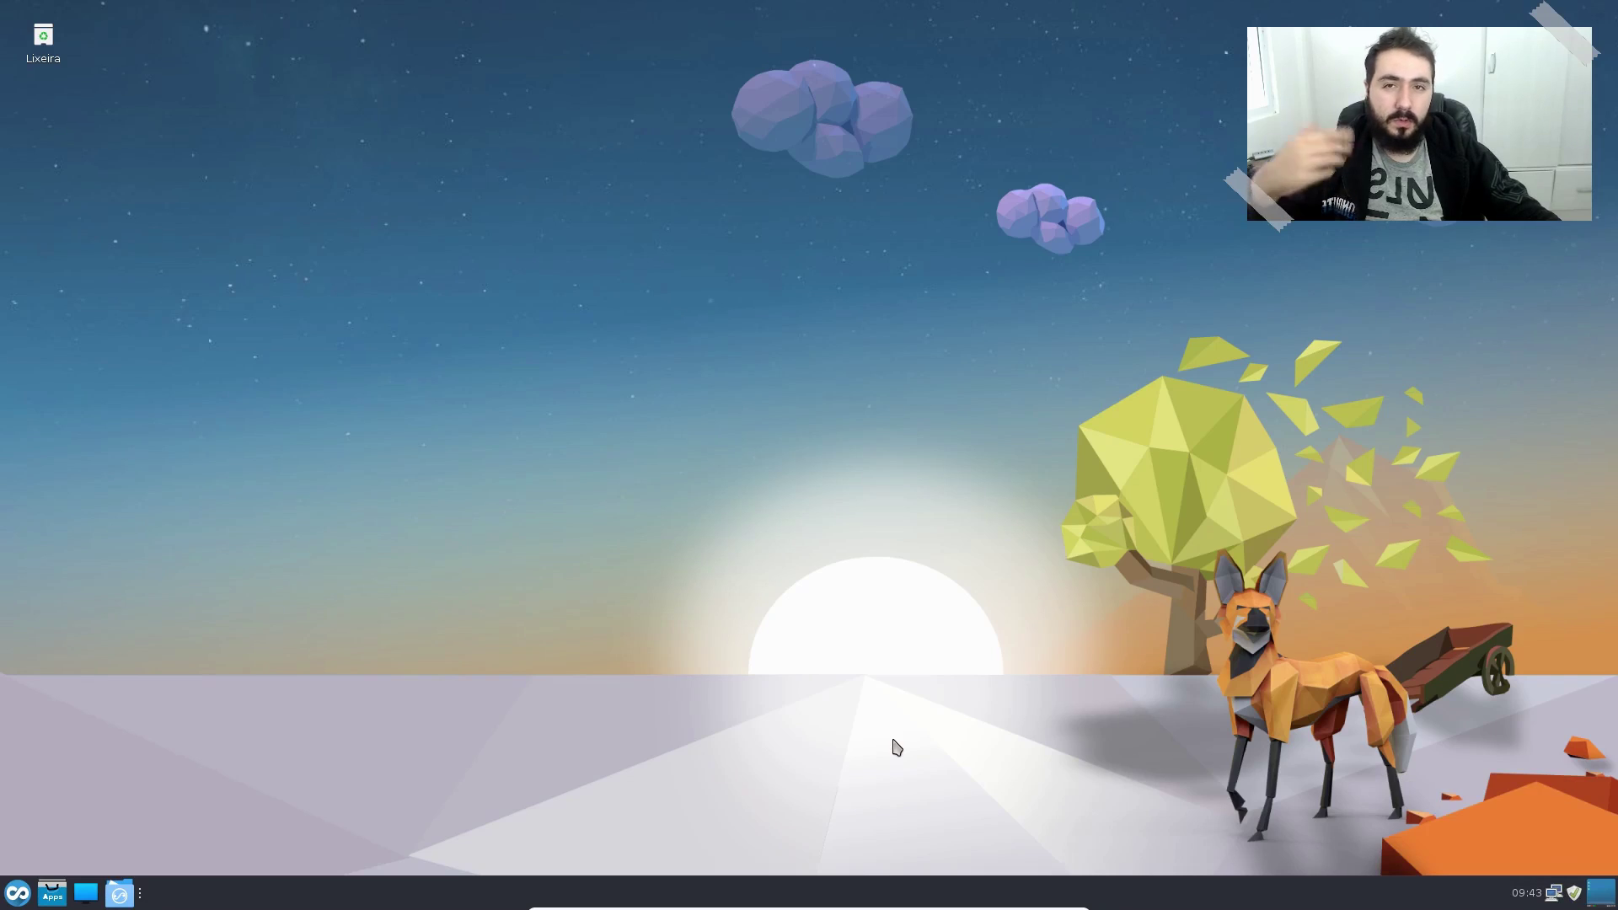
pyautogui.rightClick(1522, 898)
pyautogui.click(1522, 856)
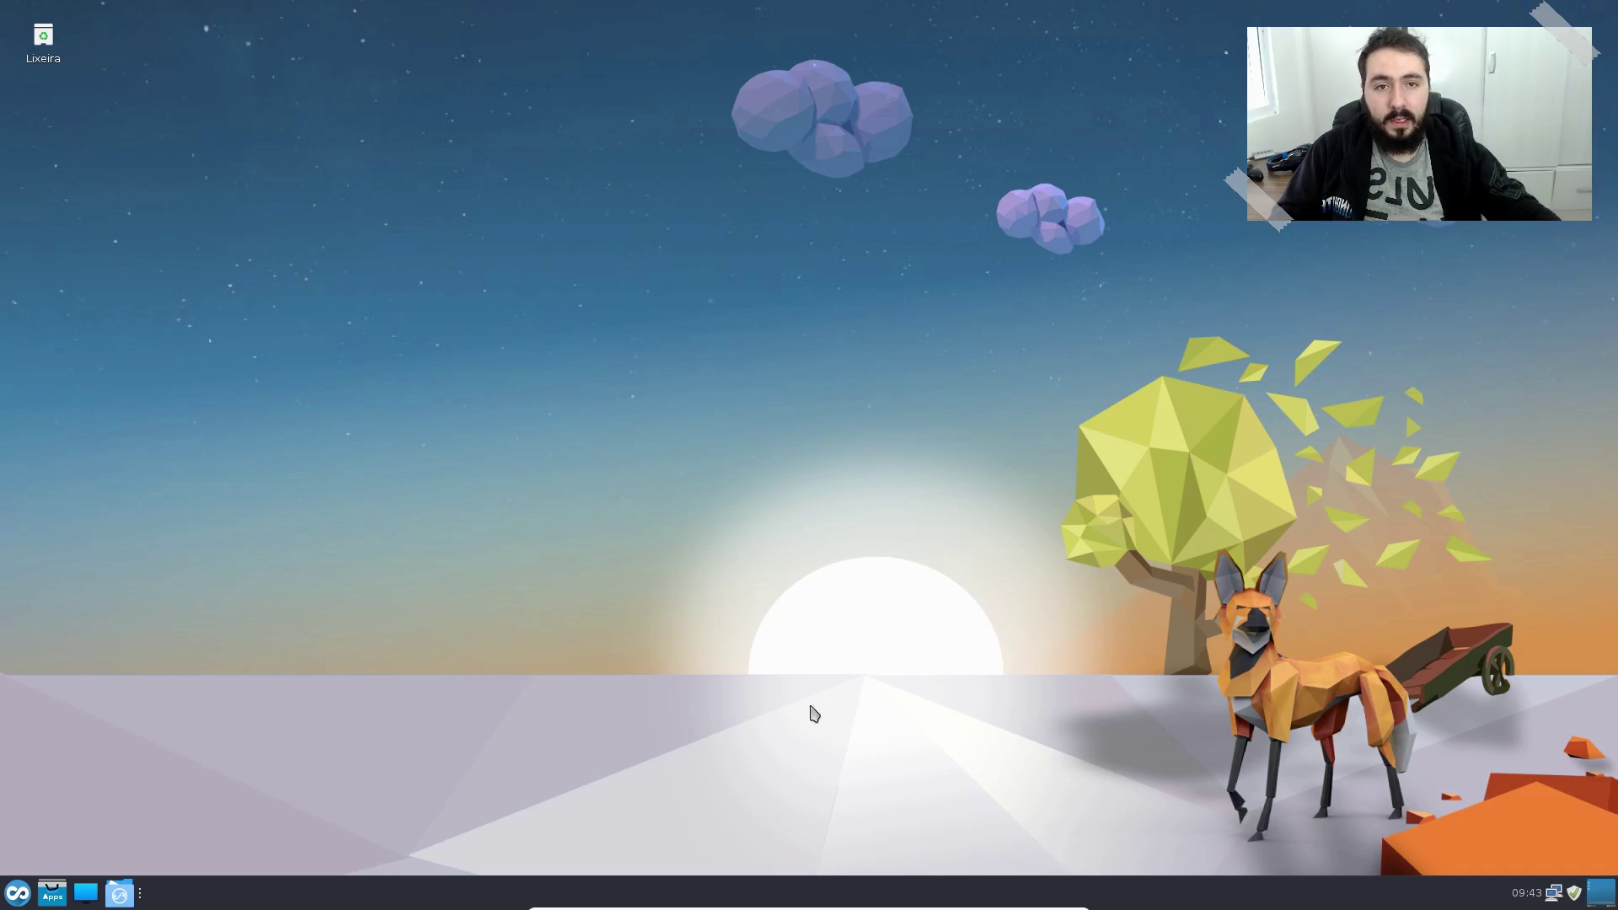
# Step: Open the desktop settings, move the Área de trabalho window toward the upper-left of the desktop, and look through its background images
pyautogui.rightClick(619, 178)
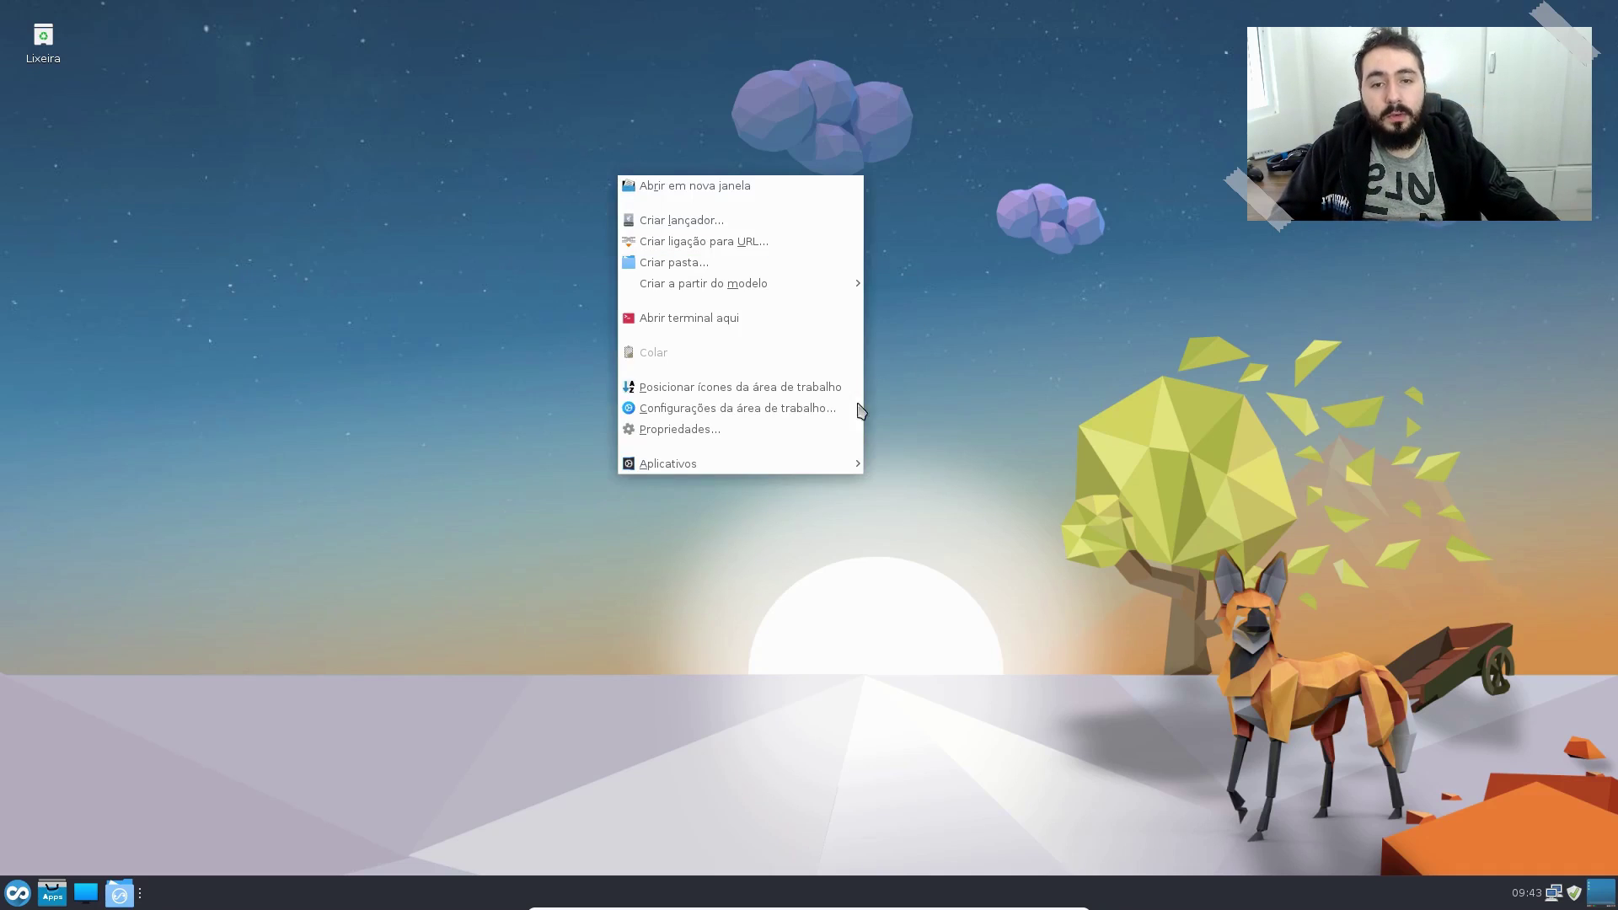
pyautogui.click(779, 409)
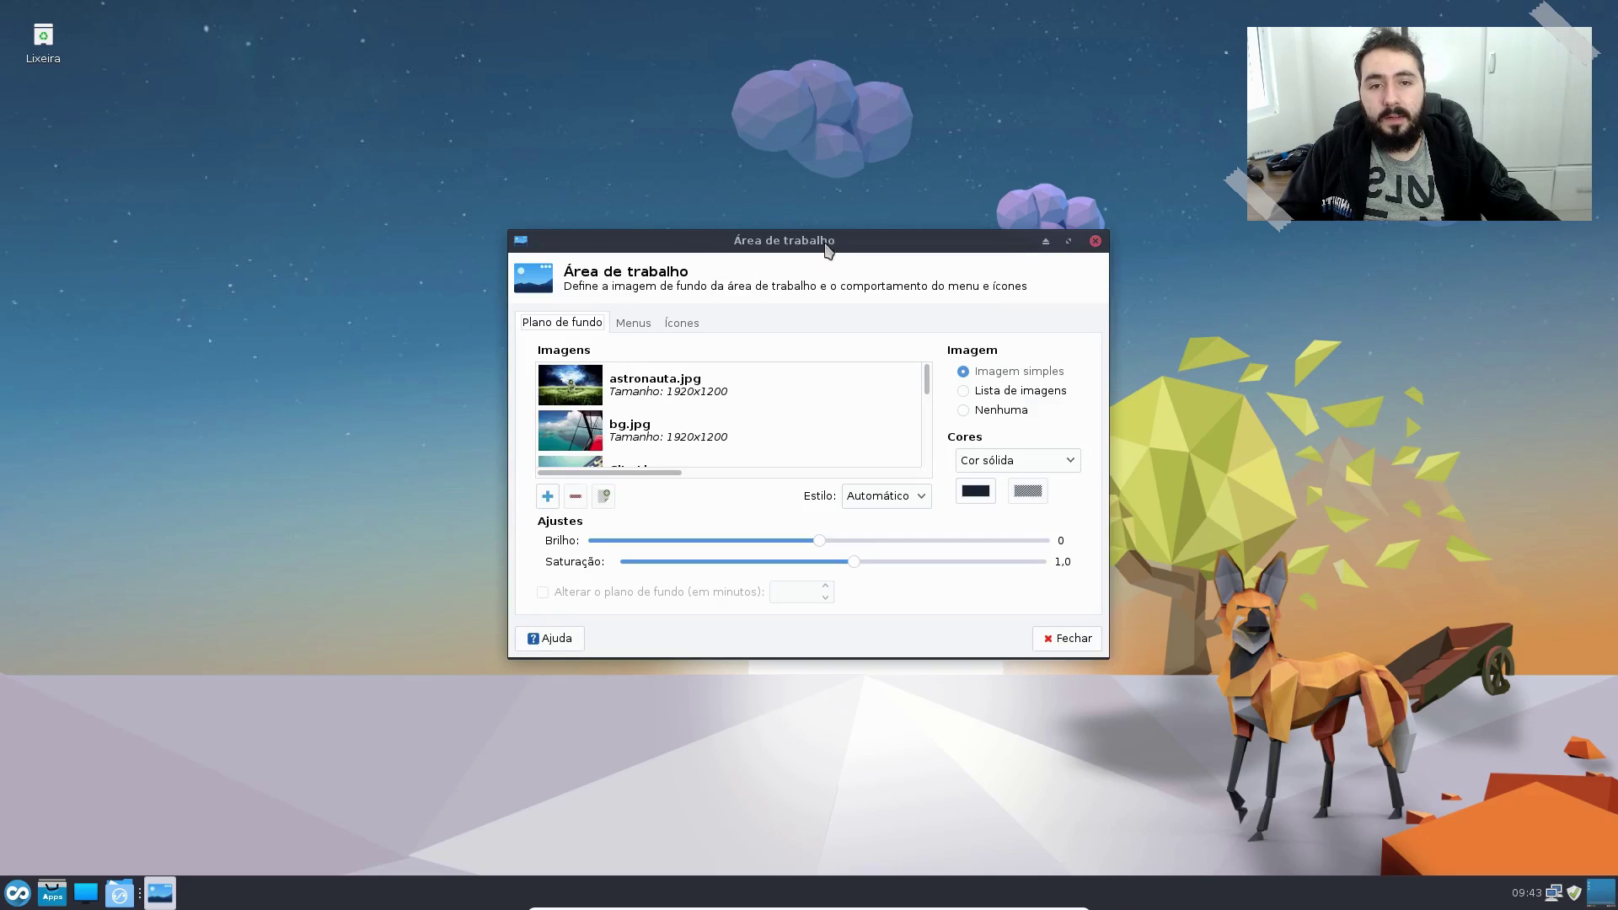
pyautogui.moveTo(827, 248); pyautogui.dragTo(463, 177)
pyautogui.scroll(-10, 441, 337)
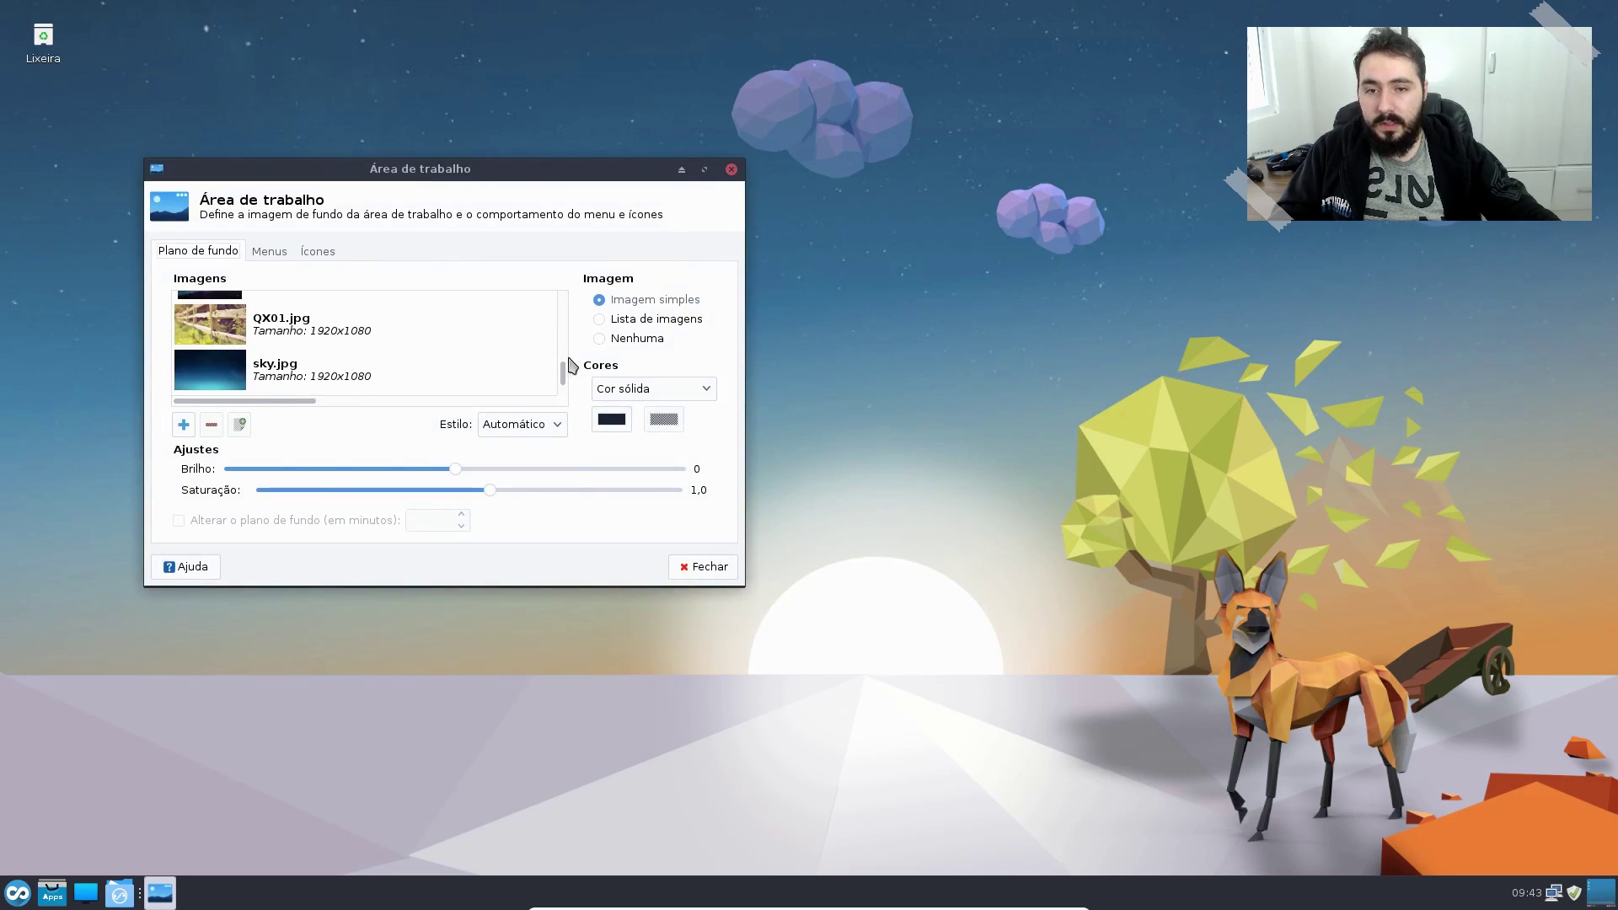
pyautogui.moveTo(569, 361); pyautogui.dragTo(556, 300)
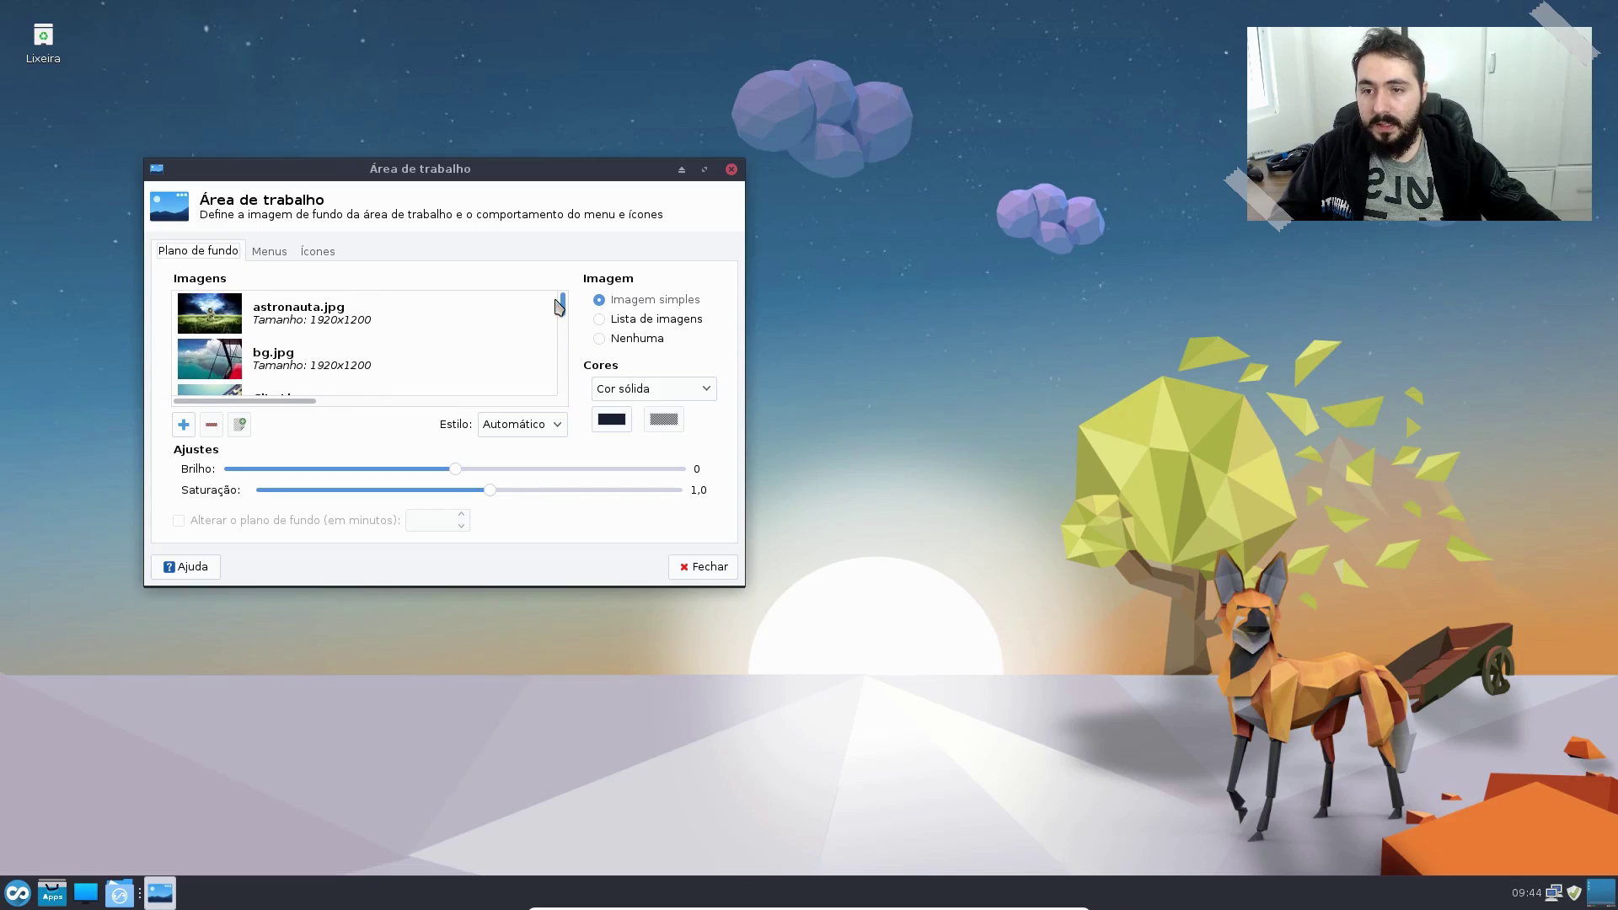
# Step: Try bg.jpg, astronauta.jpg and fusca.jpg one after another as the desktop background
pyautogui.click(274, 369)
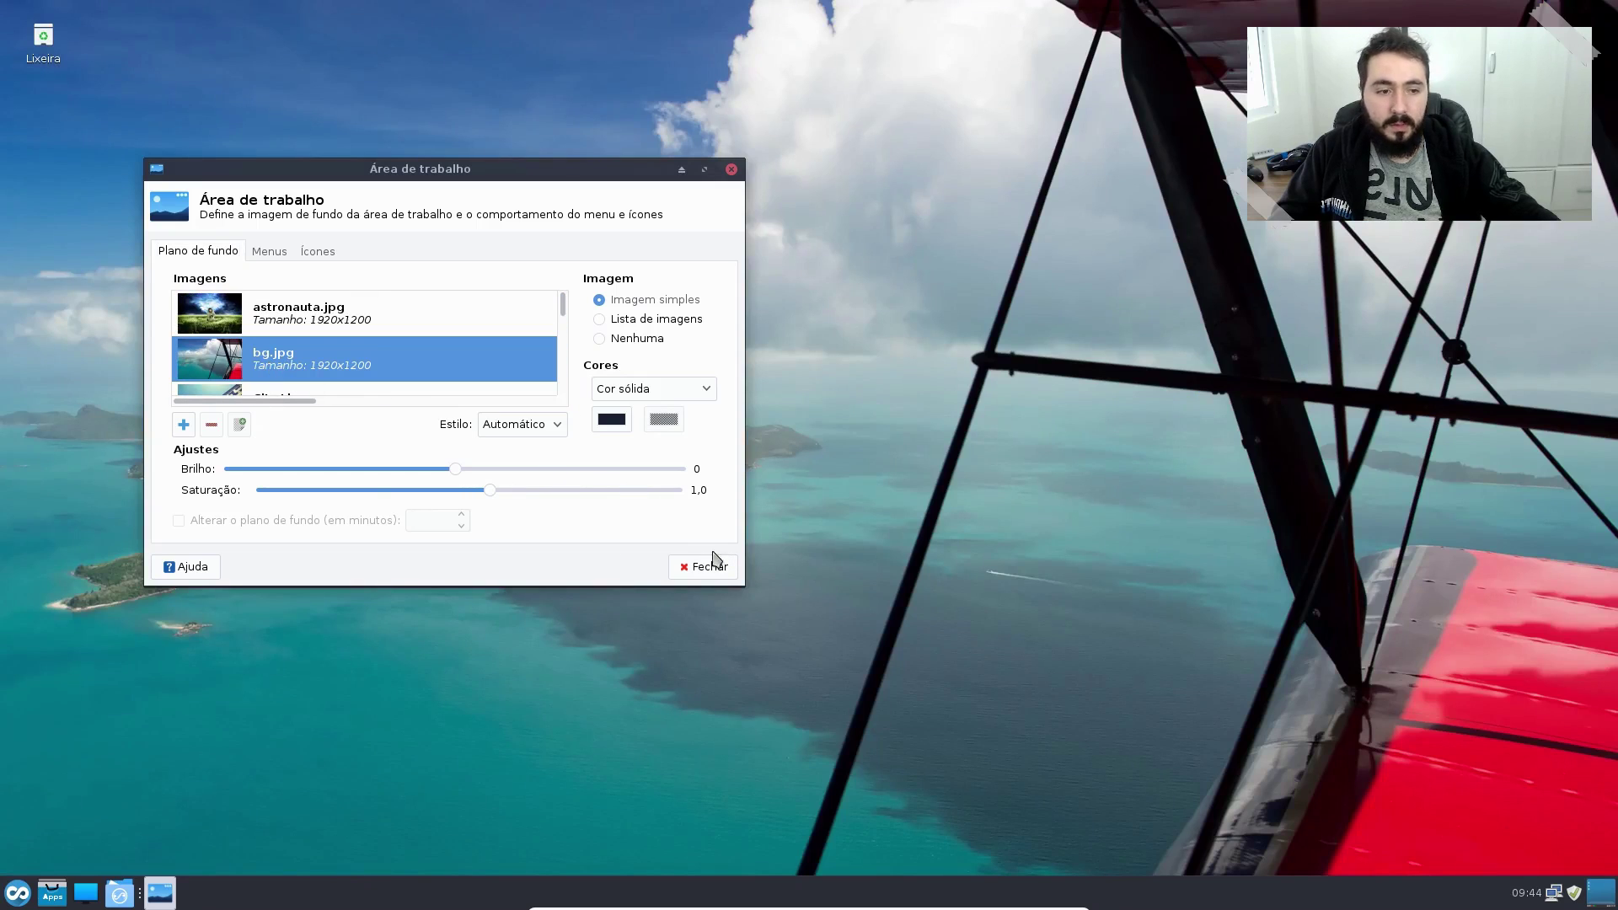
pyautogui.click(261, 307)
pyautogui.scroll(-2, 396, 364)
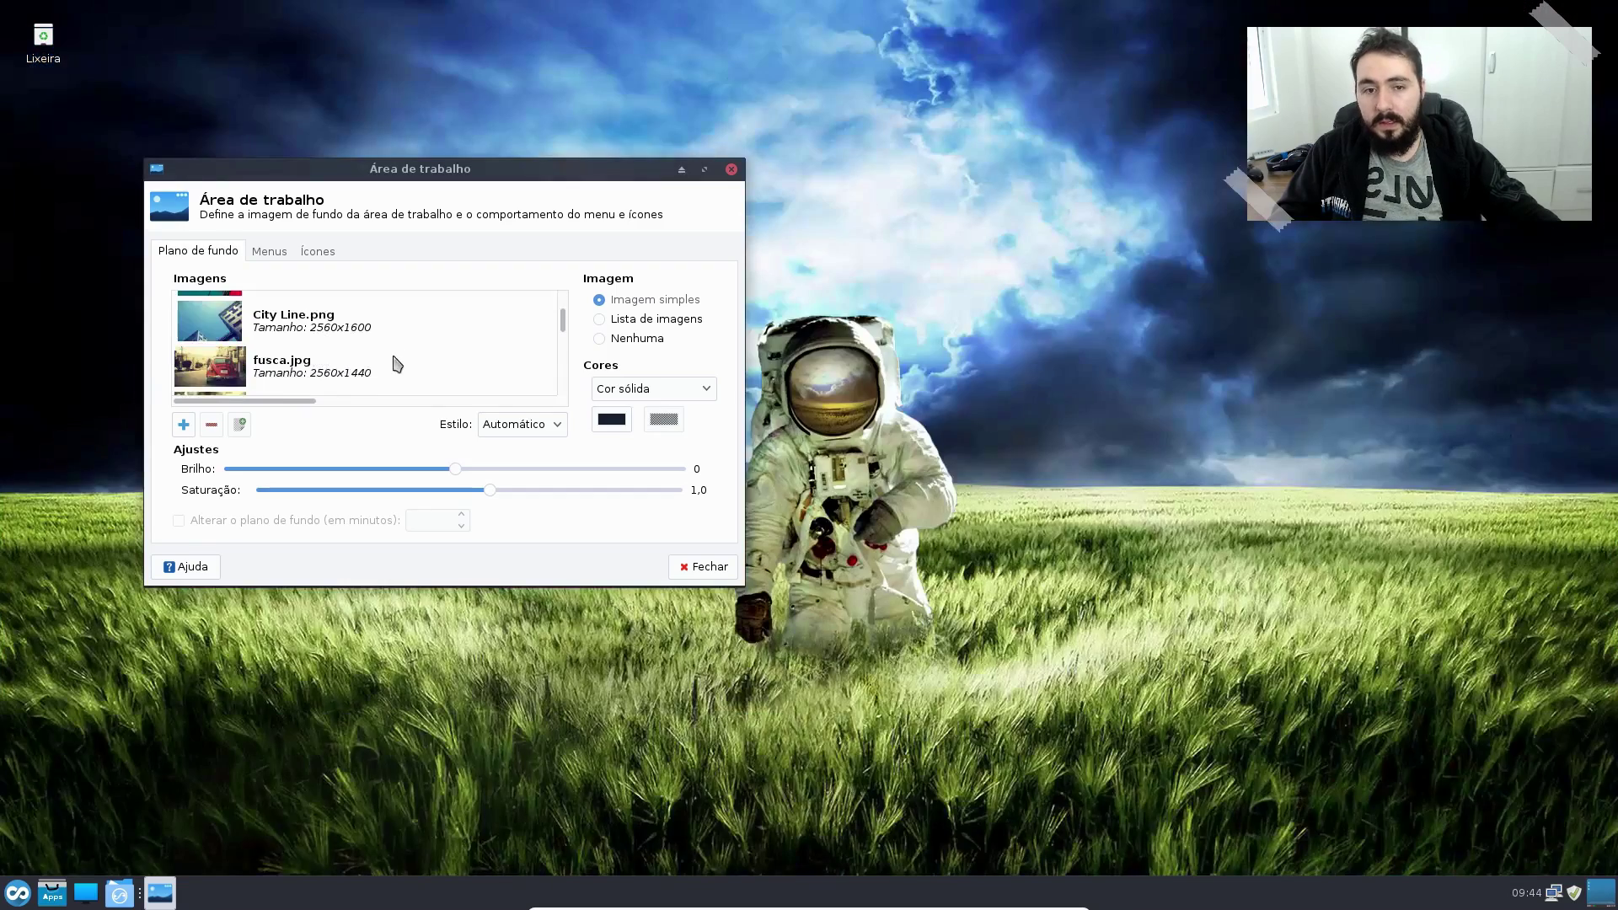
pyautogui.scroll(-1, 370, 354)
pyautogui.click(321, 357)
pyautogui.click(320, 332)
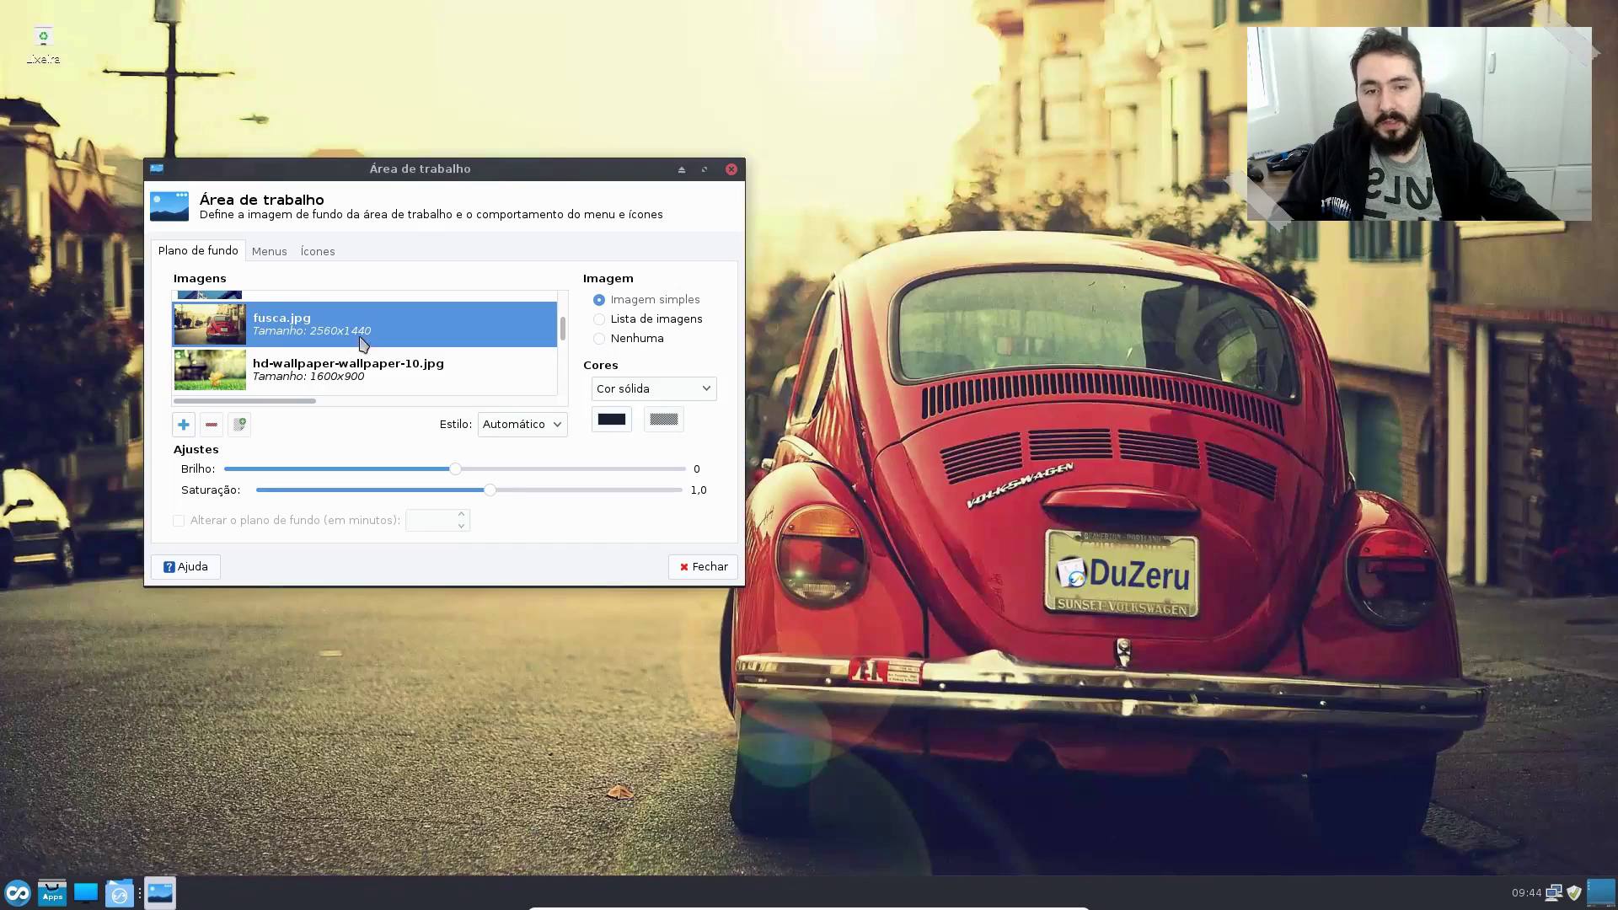
# Step: Look through the remaining background images, and try City Line.png and bg.jpg as the desktop background
pyautogui.scroll(-3, 364, 346)
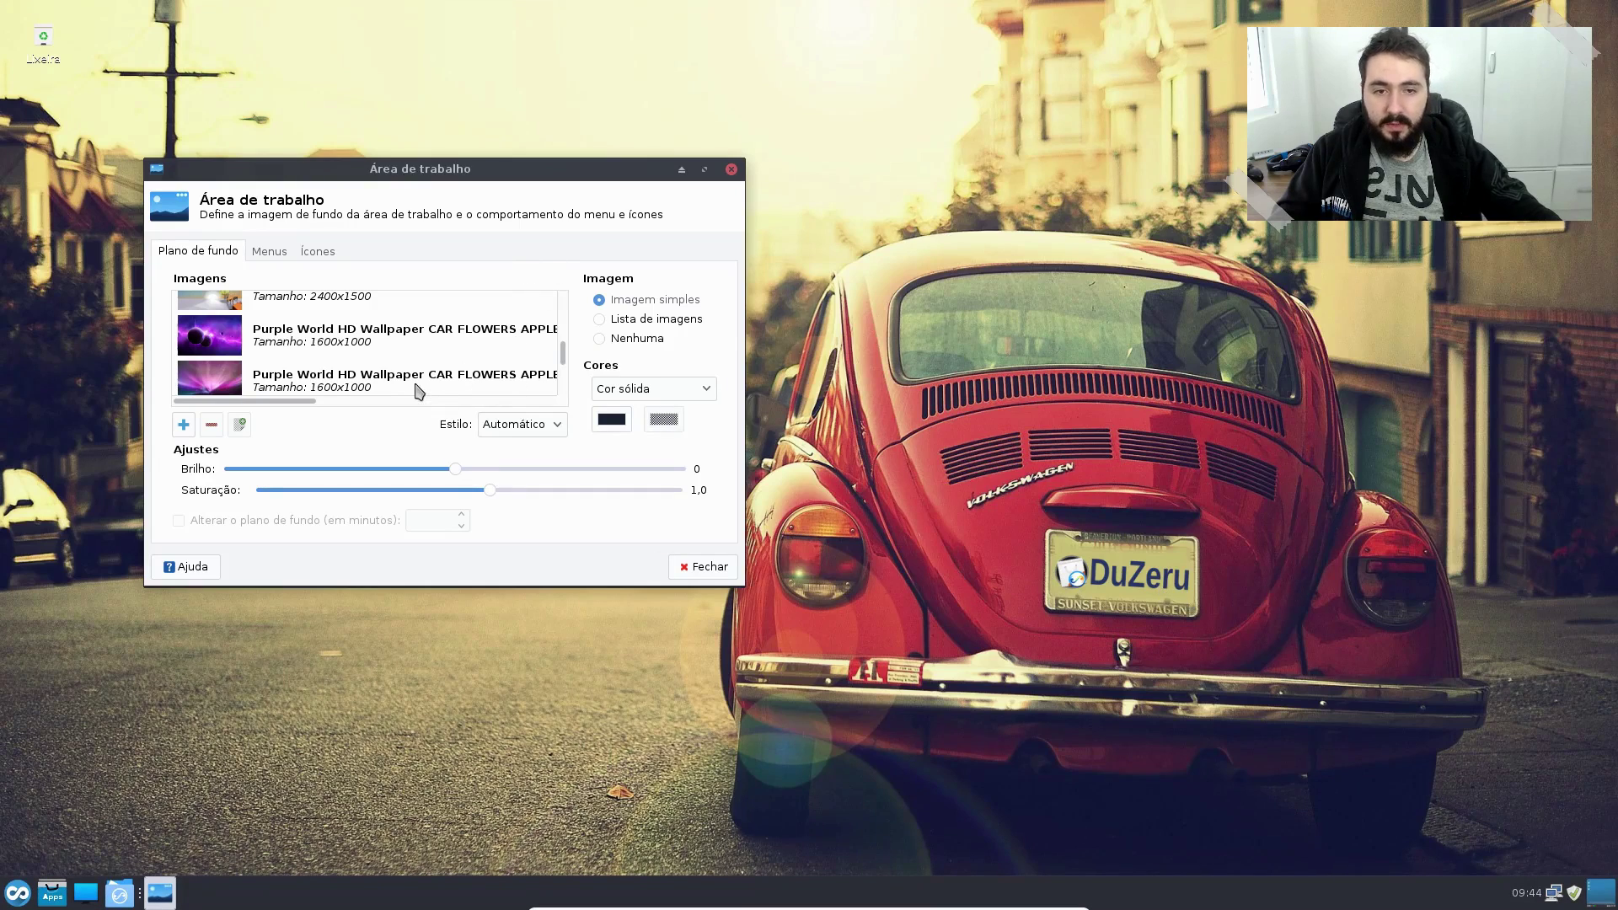
pyautogui.scroll(1, 417, 389)
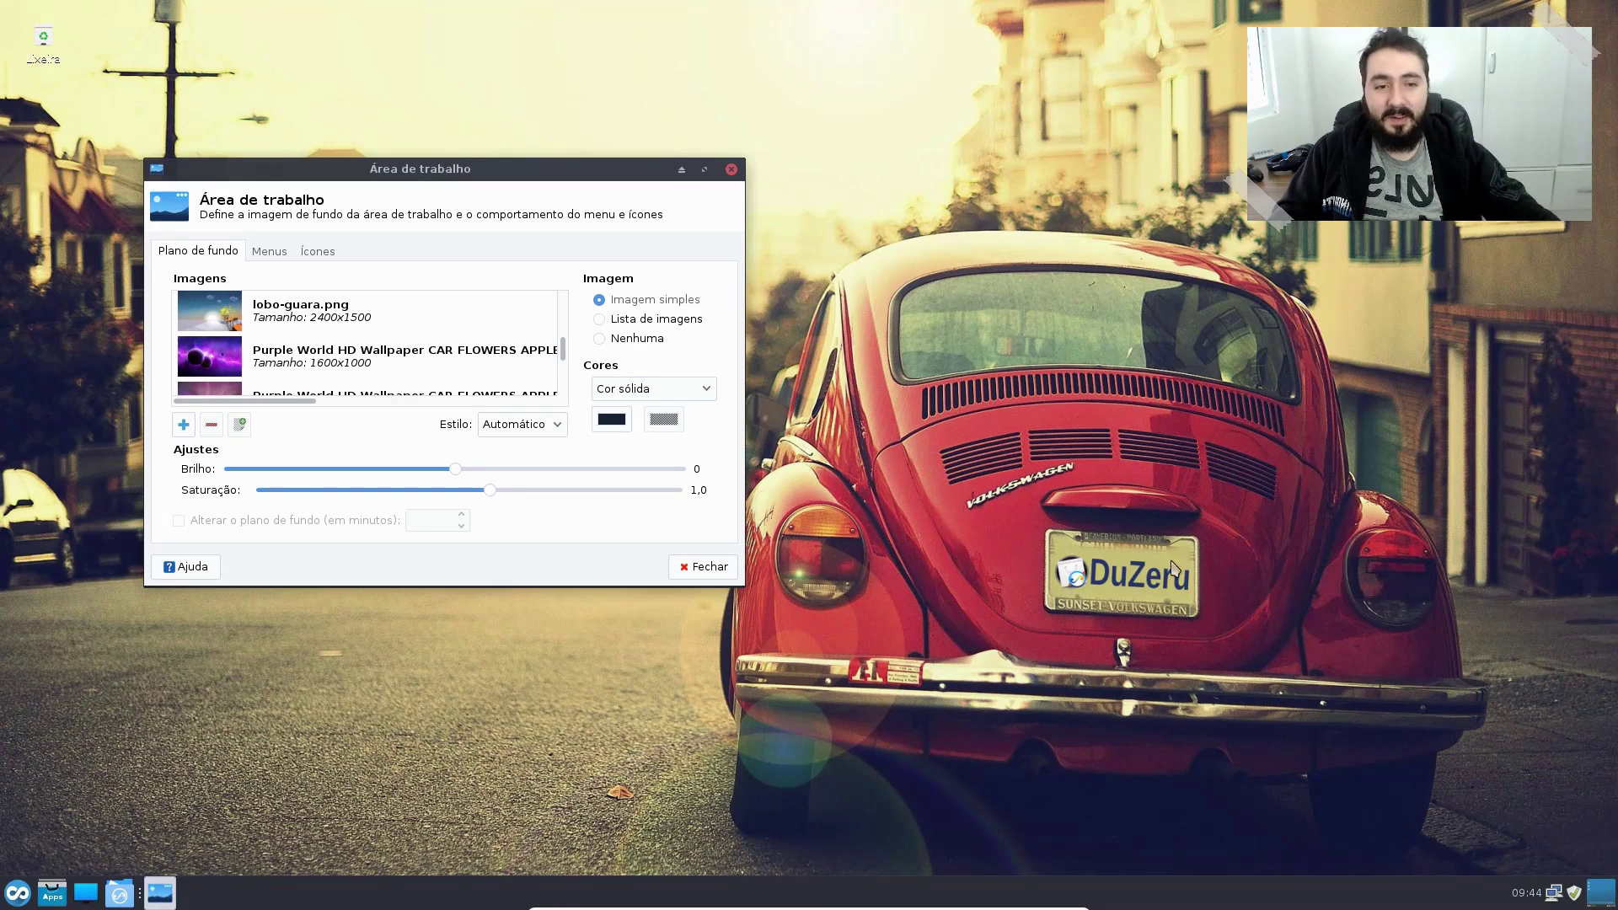
pyautogui.scroll(-3, 354, 337)
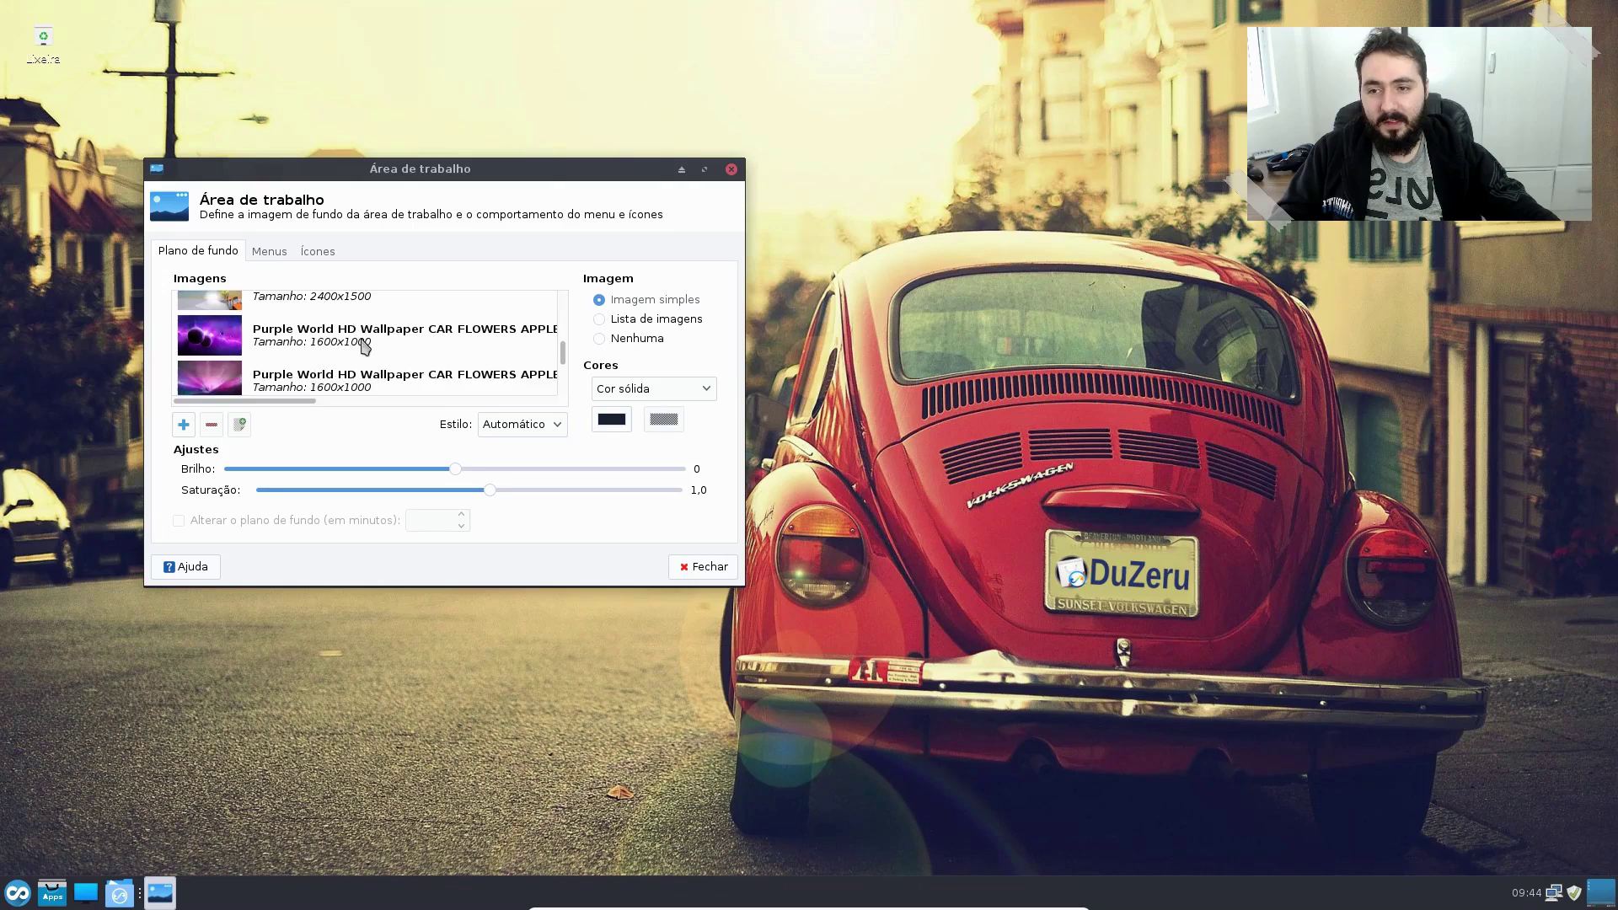
pyautogui.scroll(-2, 408, 377)
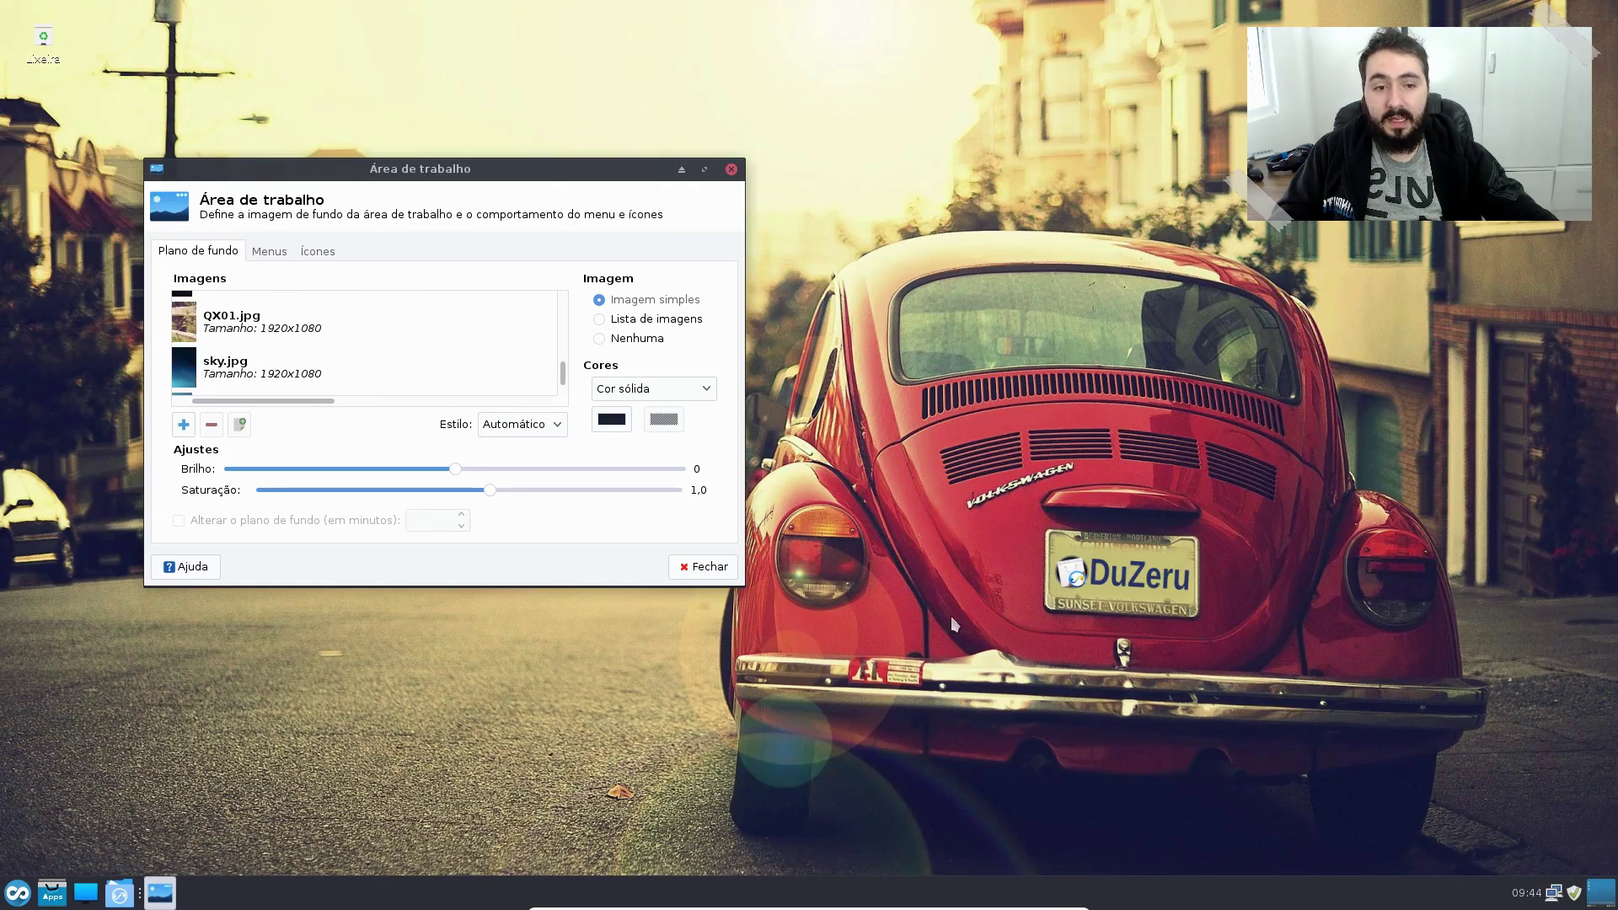
pyautogui.scroll(-1, 415, 347)
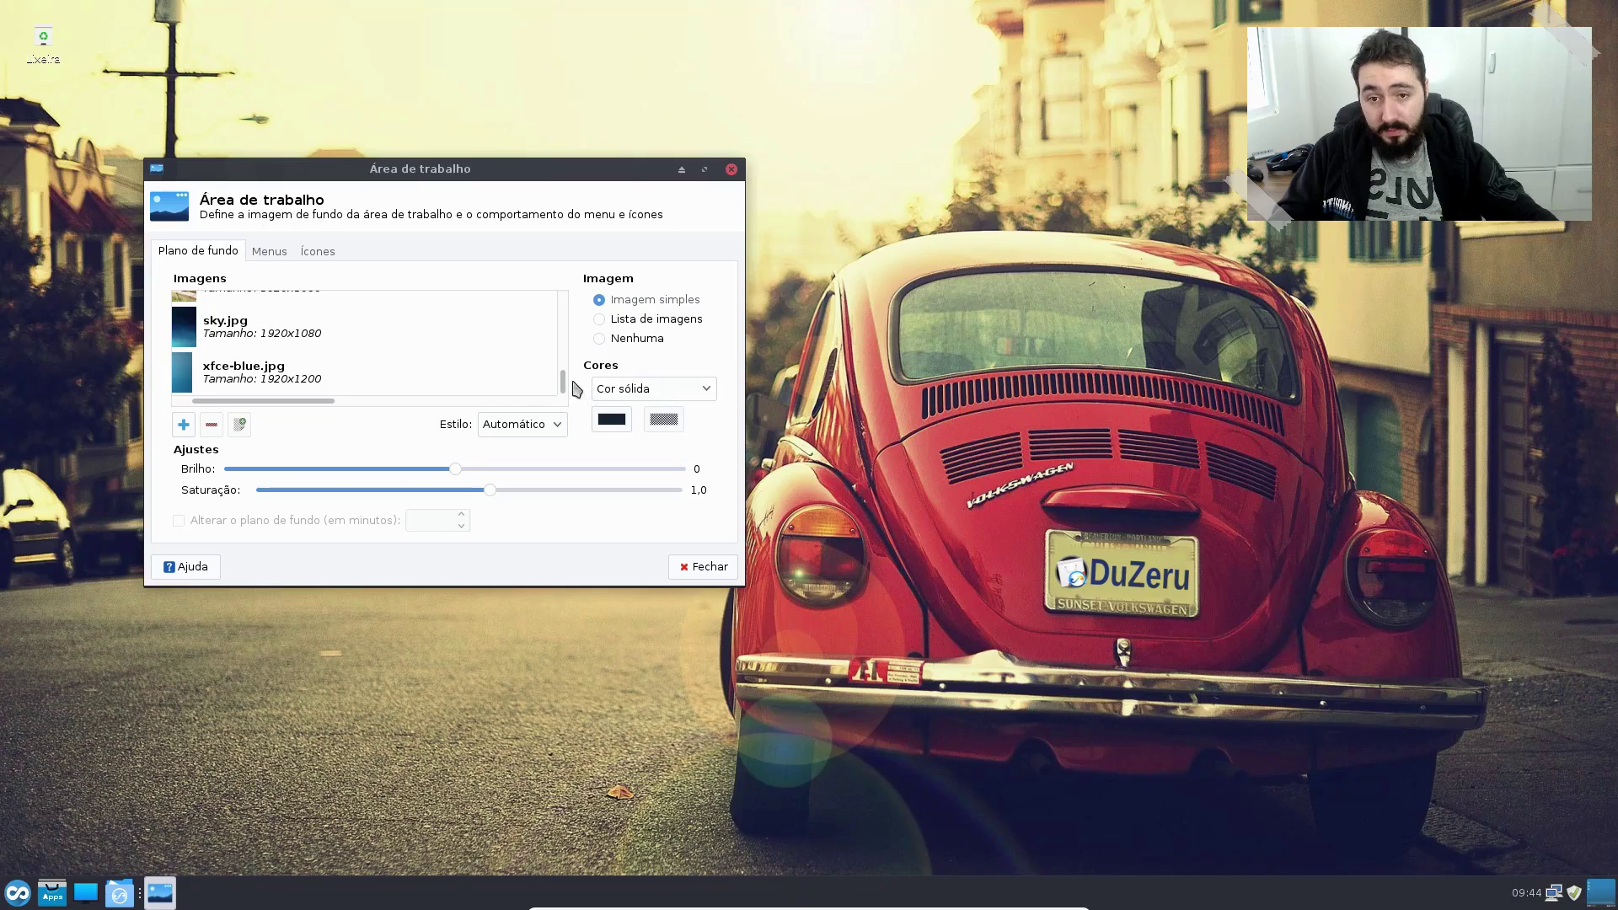
pyautogui.moveTo(563, 381); pyautogui.dragTo(566, 318)
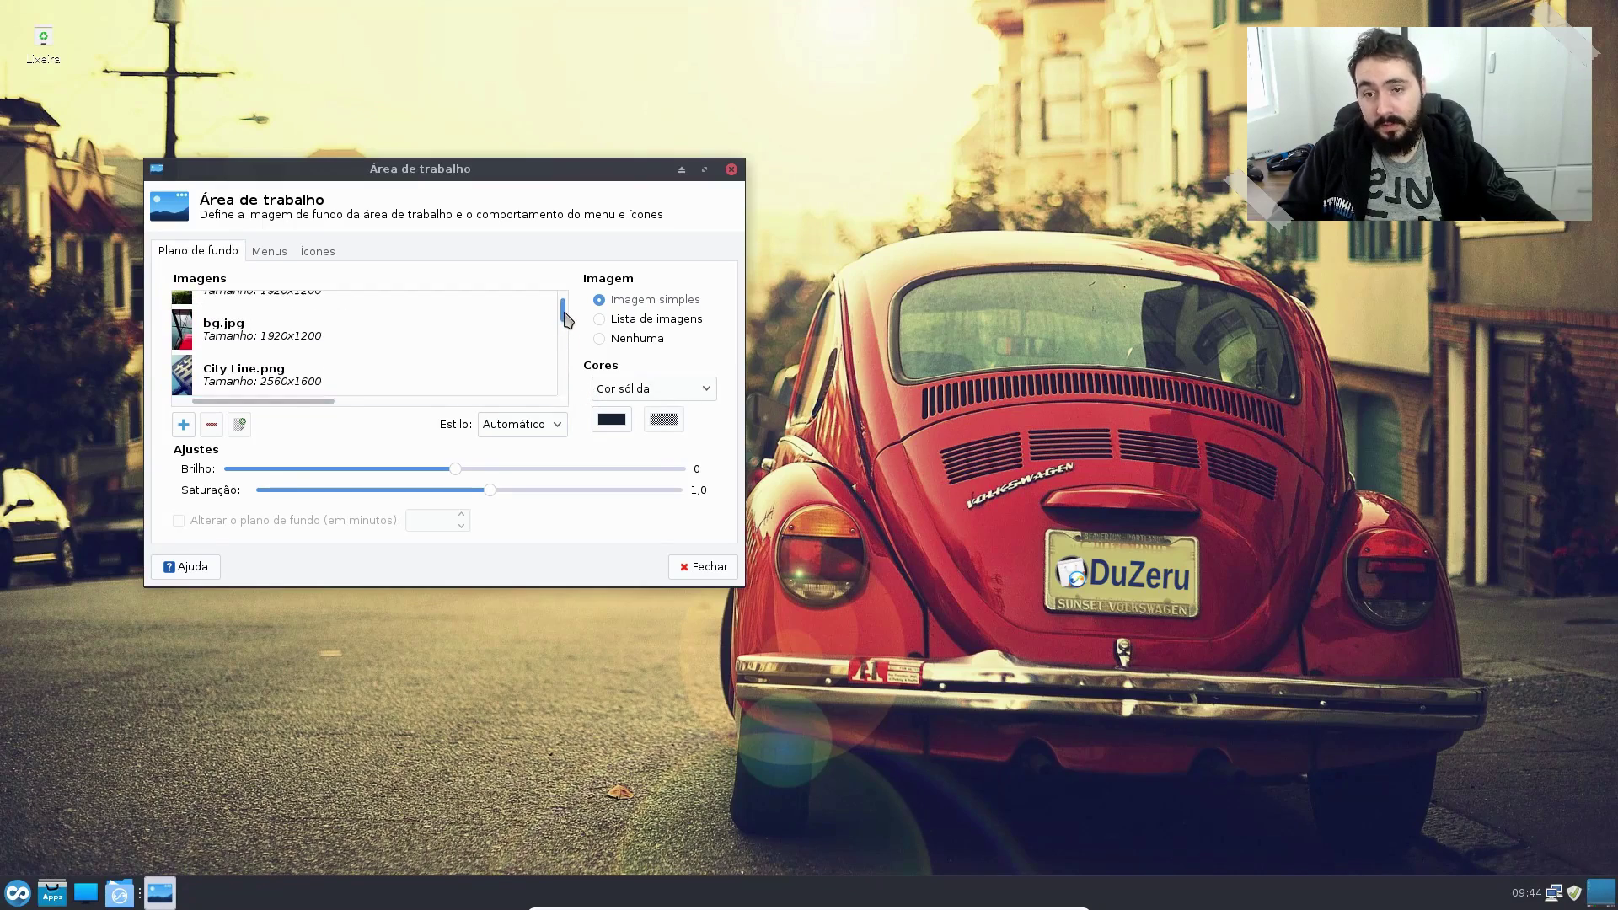
pyautogui.click(236, 386)
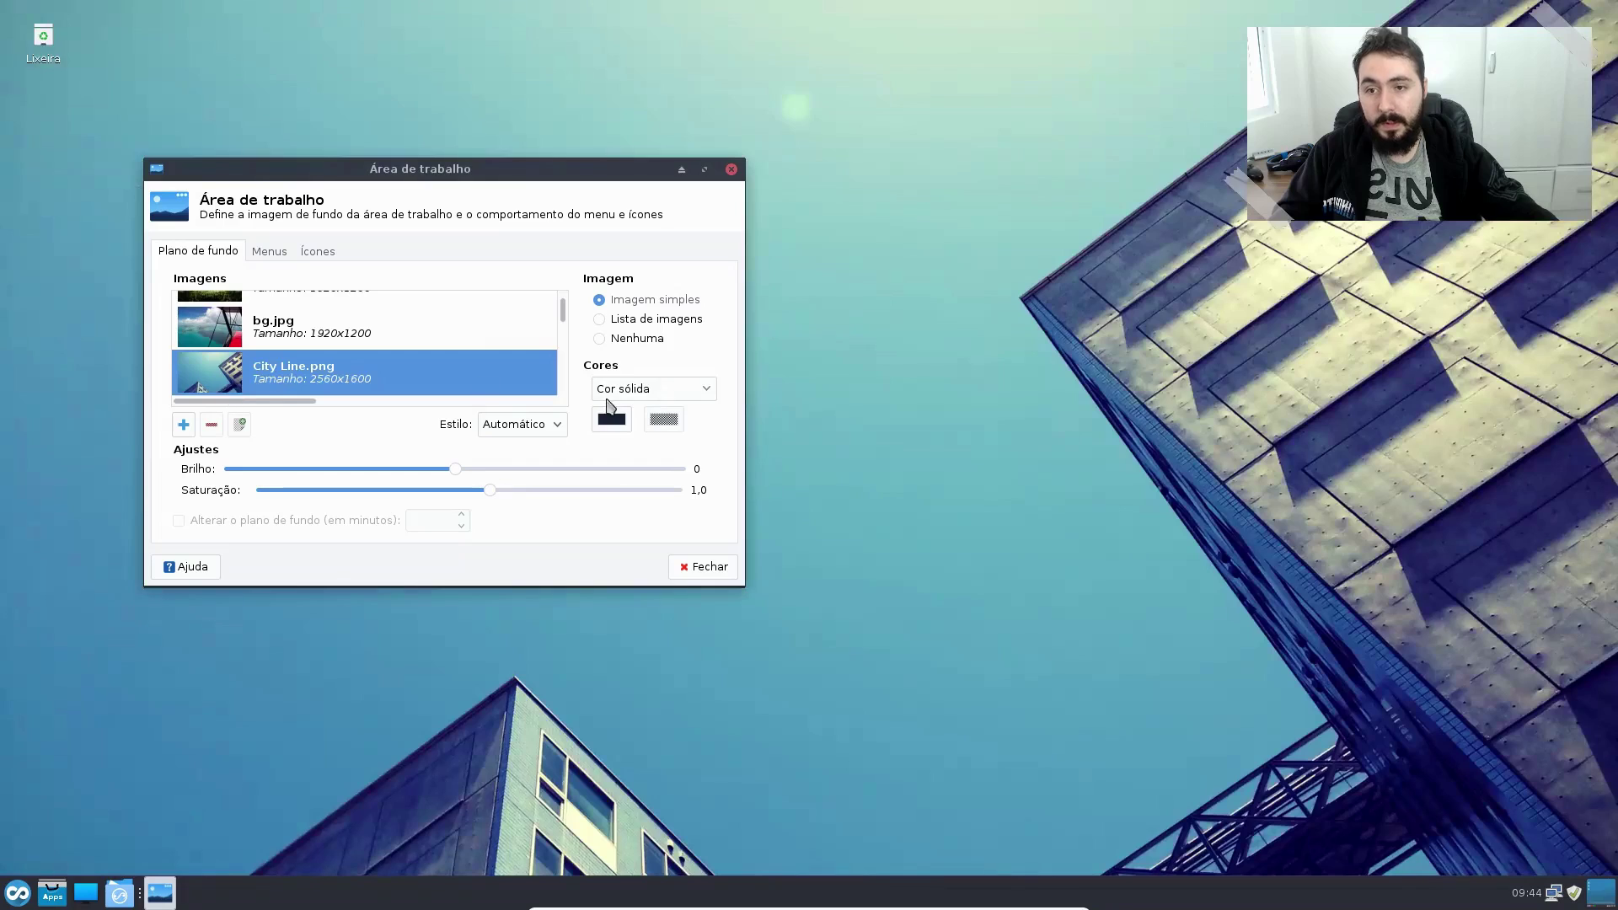
pyautogui.scroll(1, 316, 356)
pyautogui.click(305, 353)
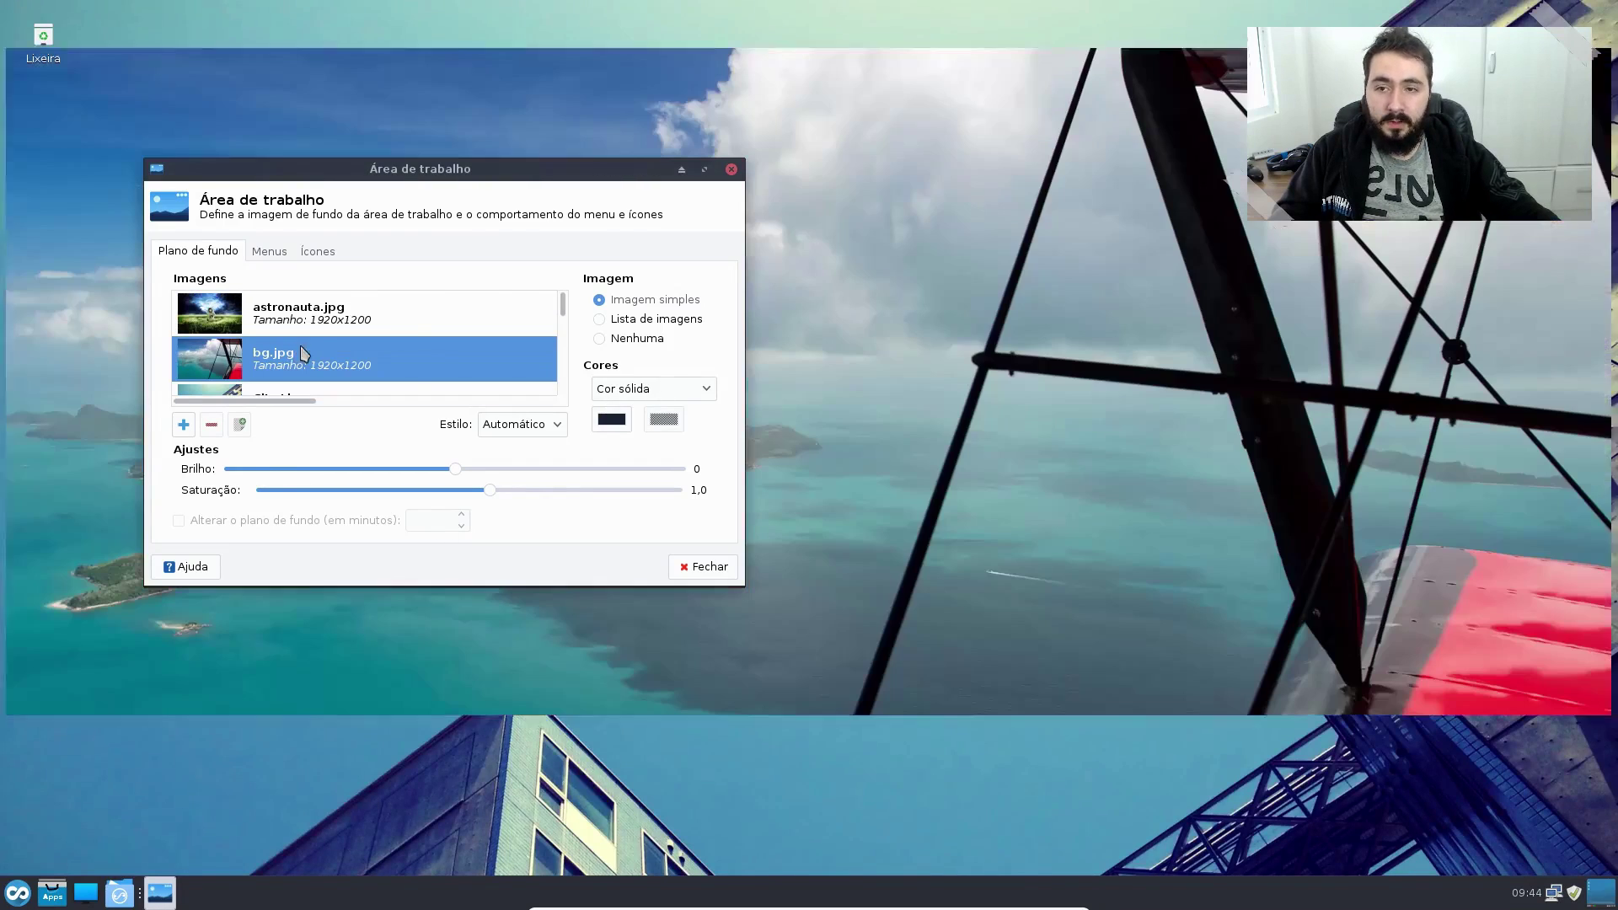
# Step: Try the pink-light Purple World HD Wallpaper, and set the Purple World image with planets as the desktop background
pyautogui.scroll(-5, 411, 354)
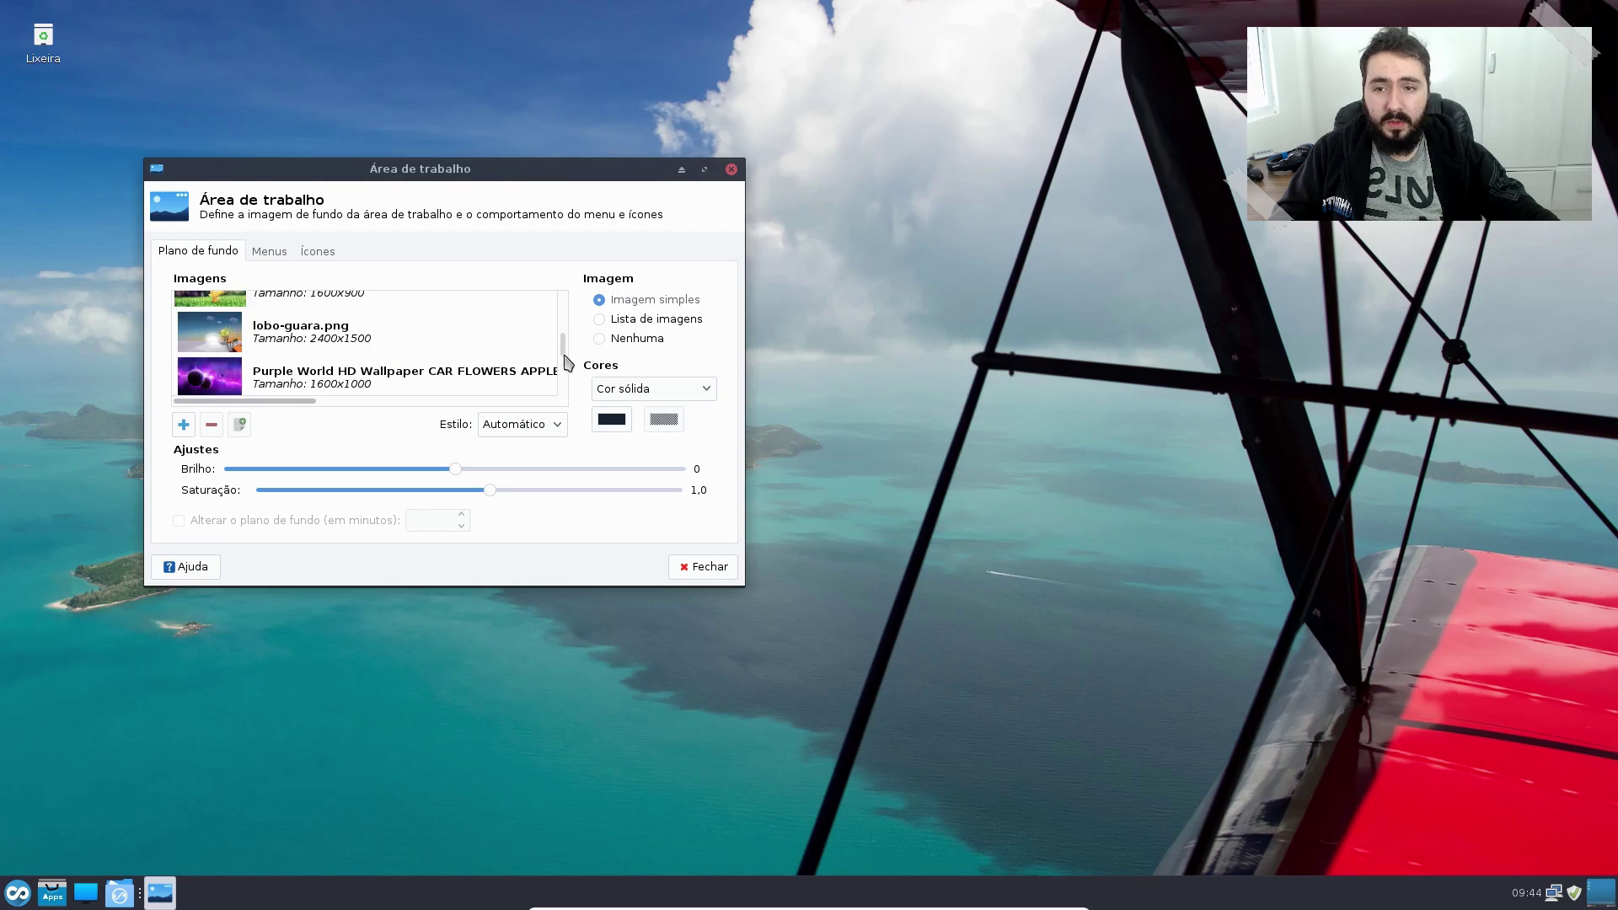
pyautogui.scroll(-3, 567, 362)
pyautogui.scroll(2, 444, 351)
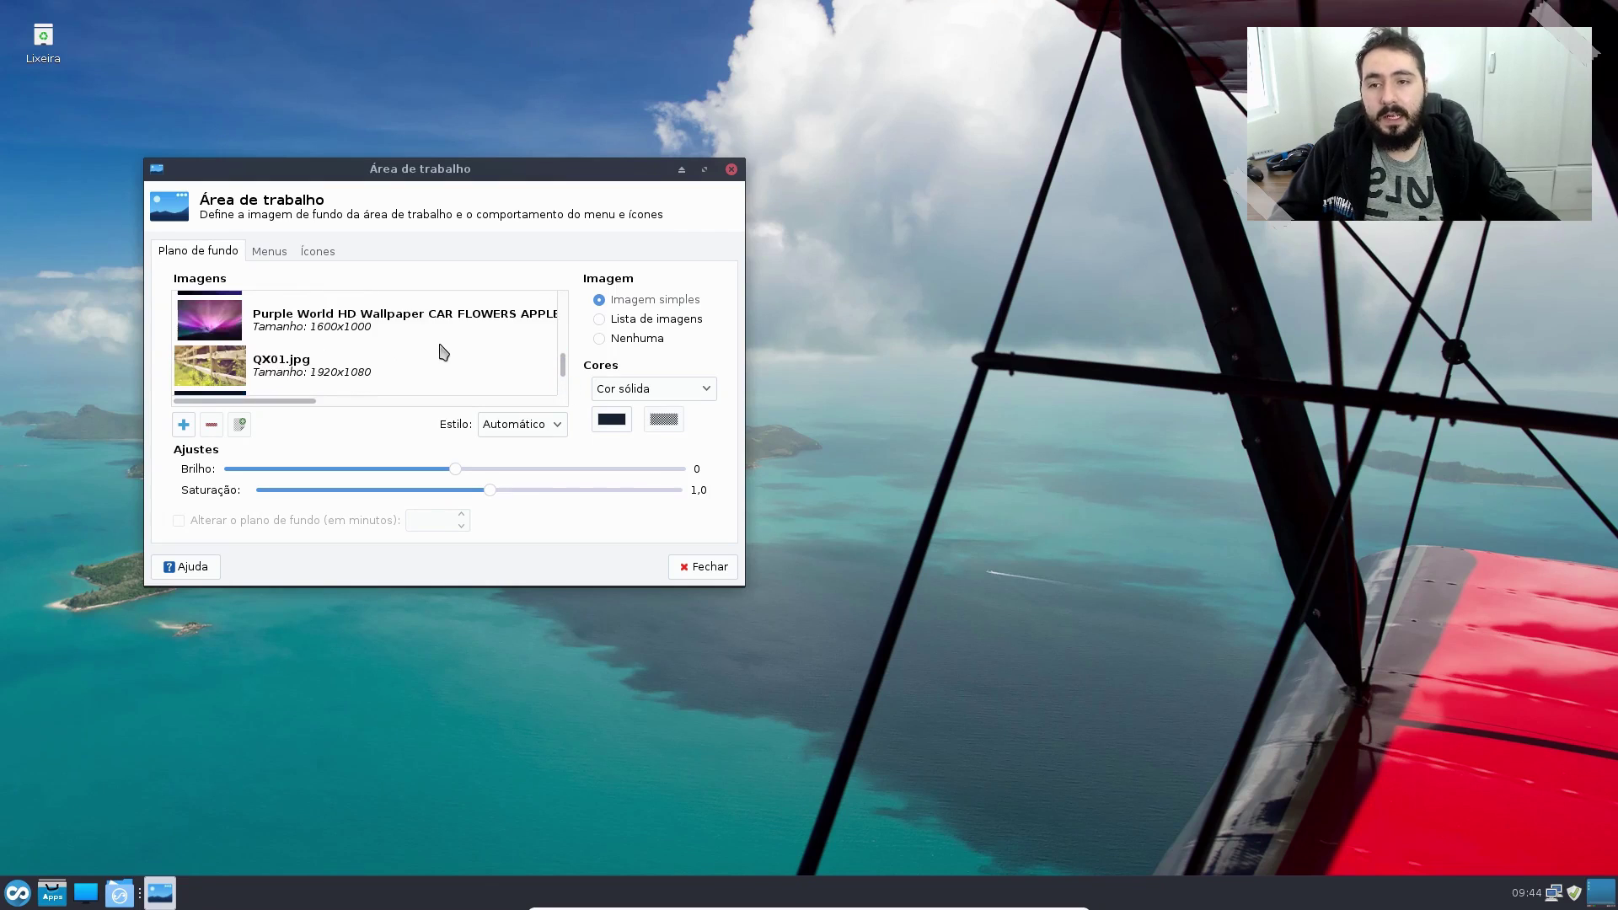
pyautogui.scroll(1, 444, 352)
pyautogui.click(439, 353)
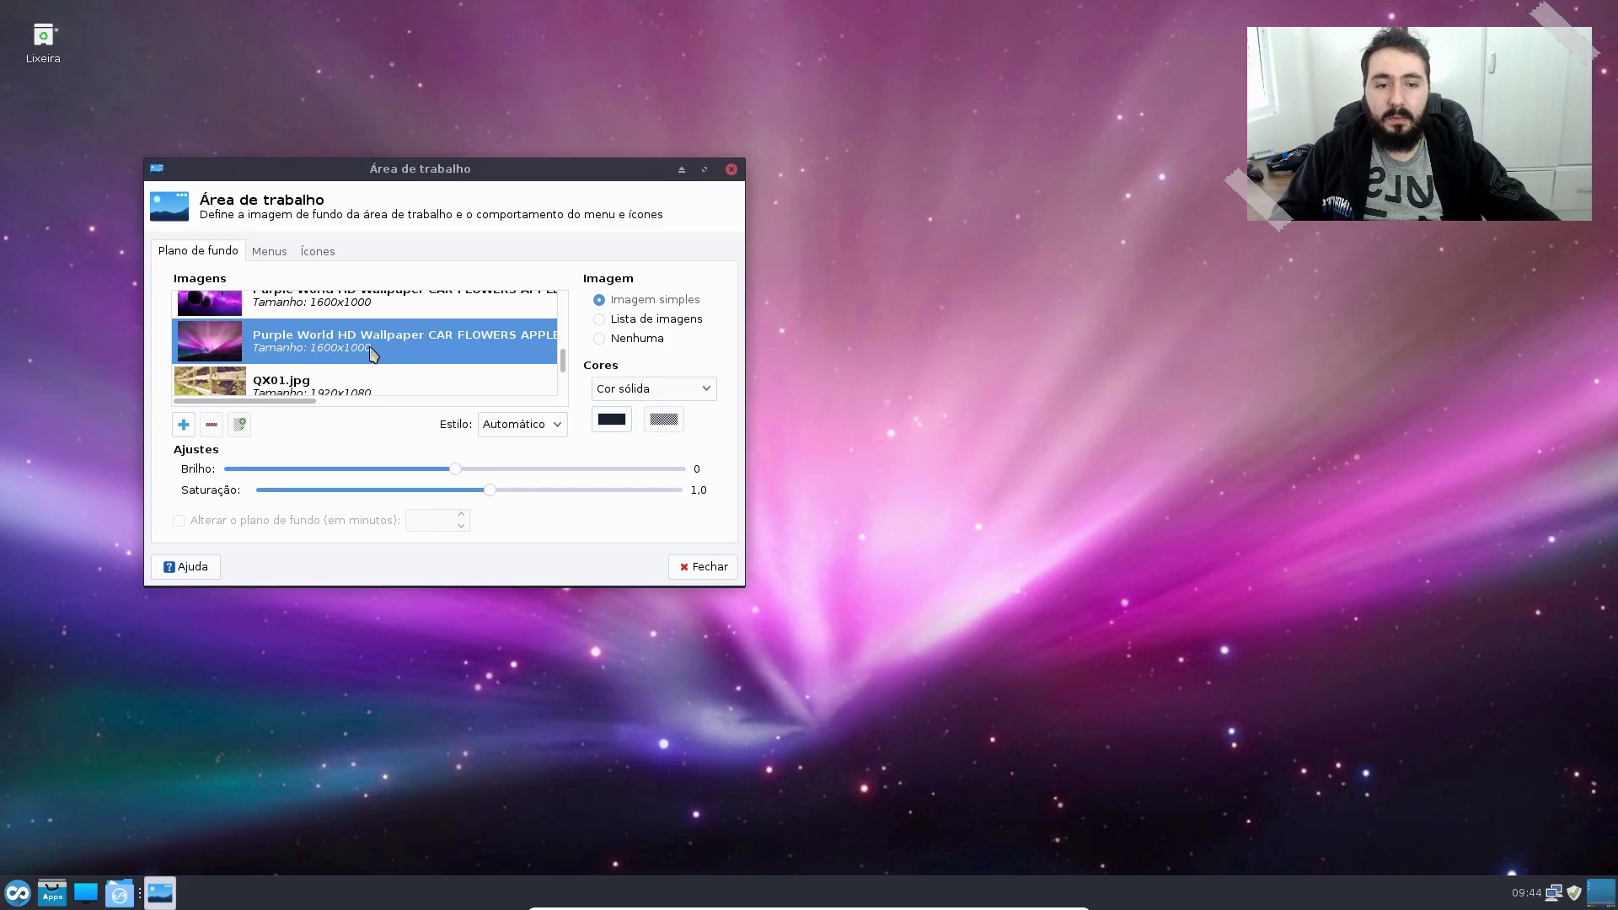
pyautogui.scroll(1, 365, 349)
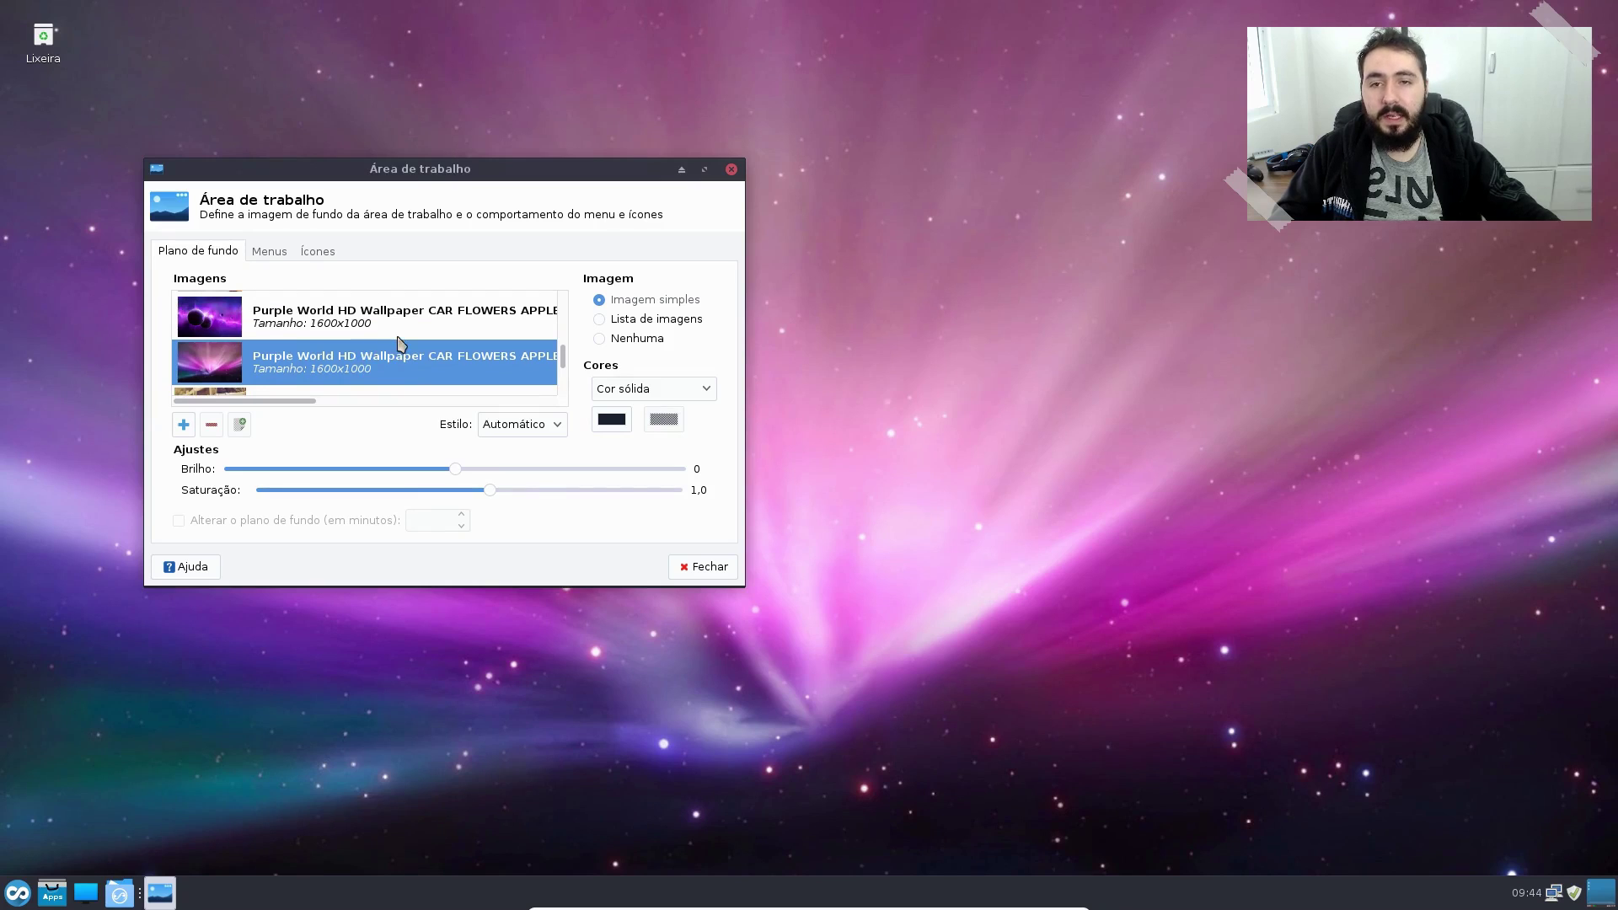
pyautogui.click(368, 322)
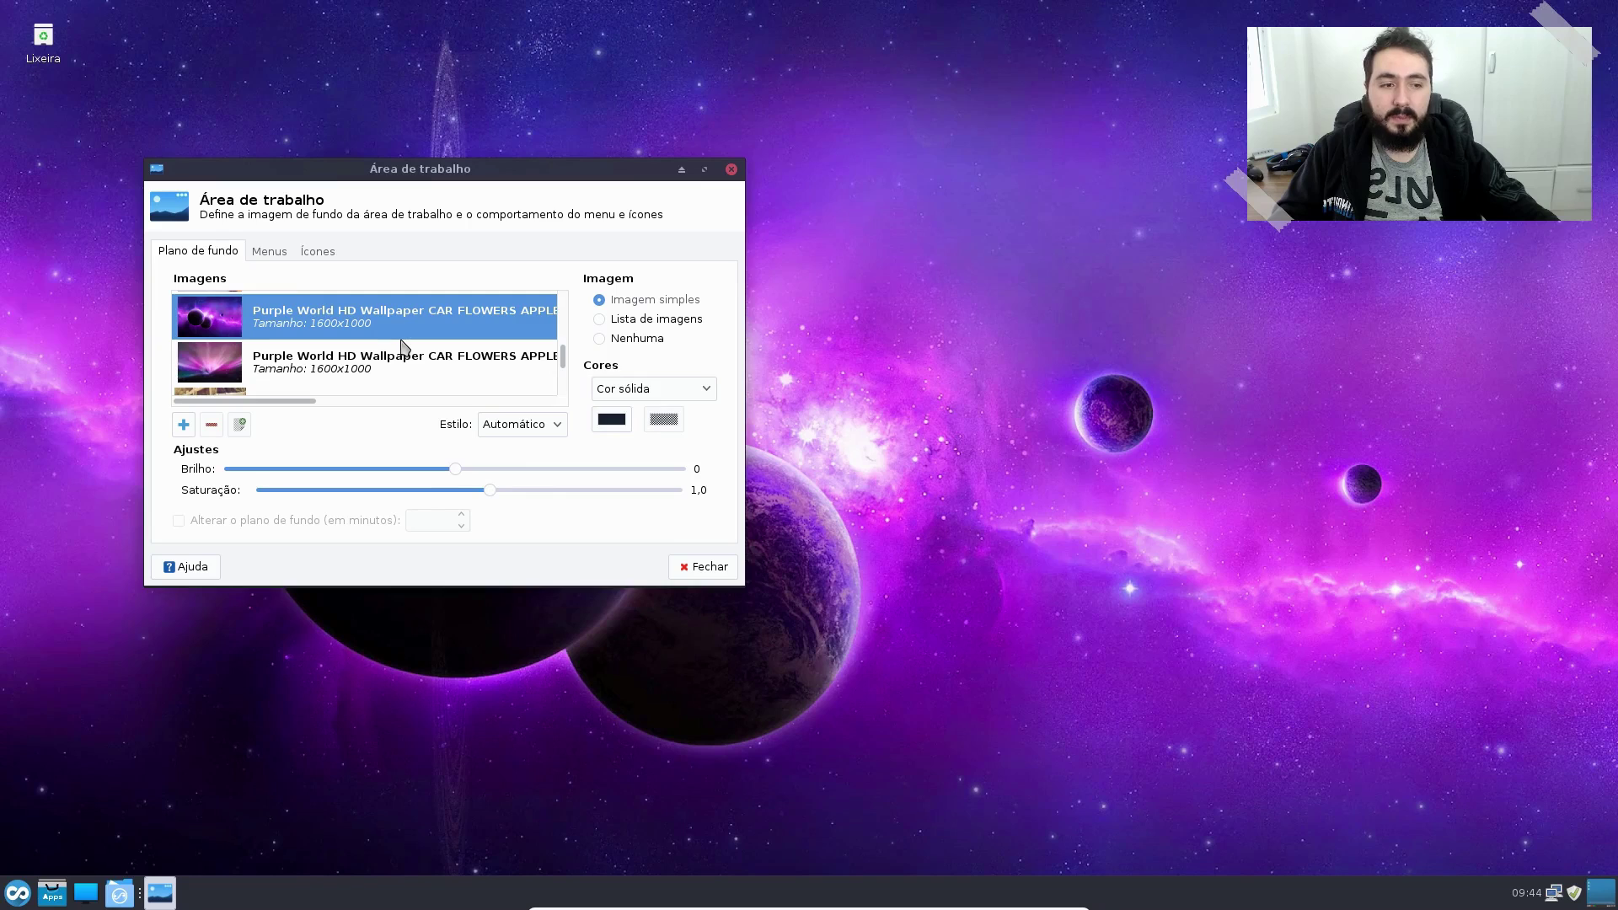
pyautogui.scroll(-1, 400, 344)
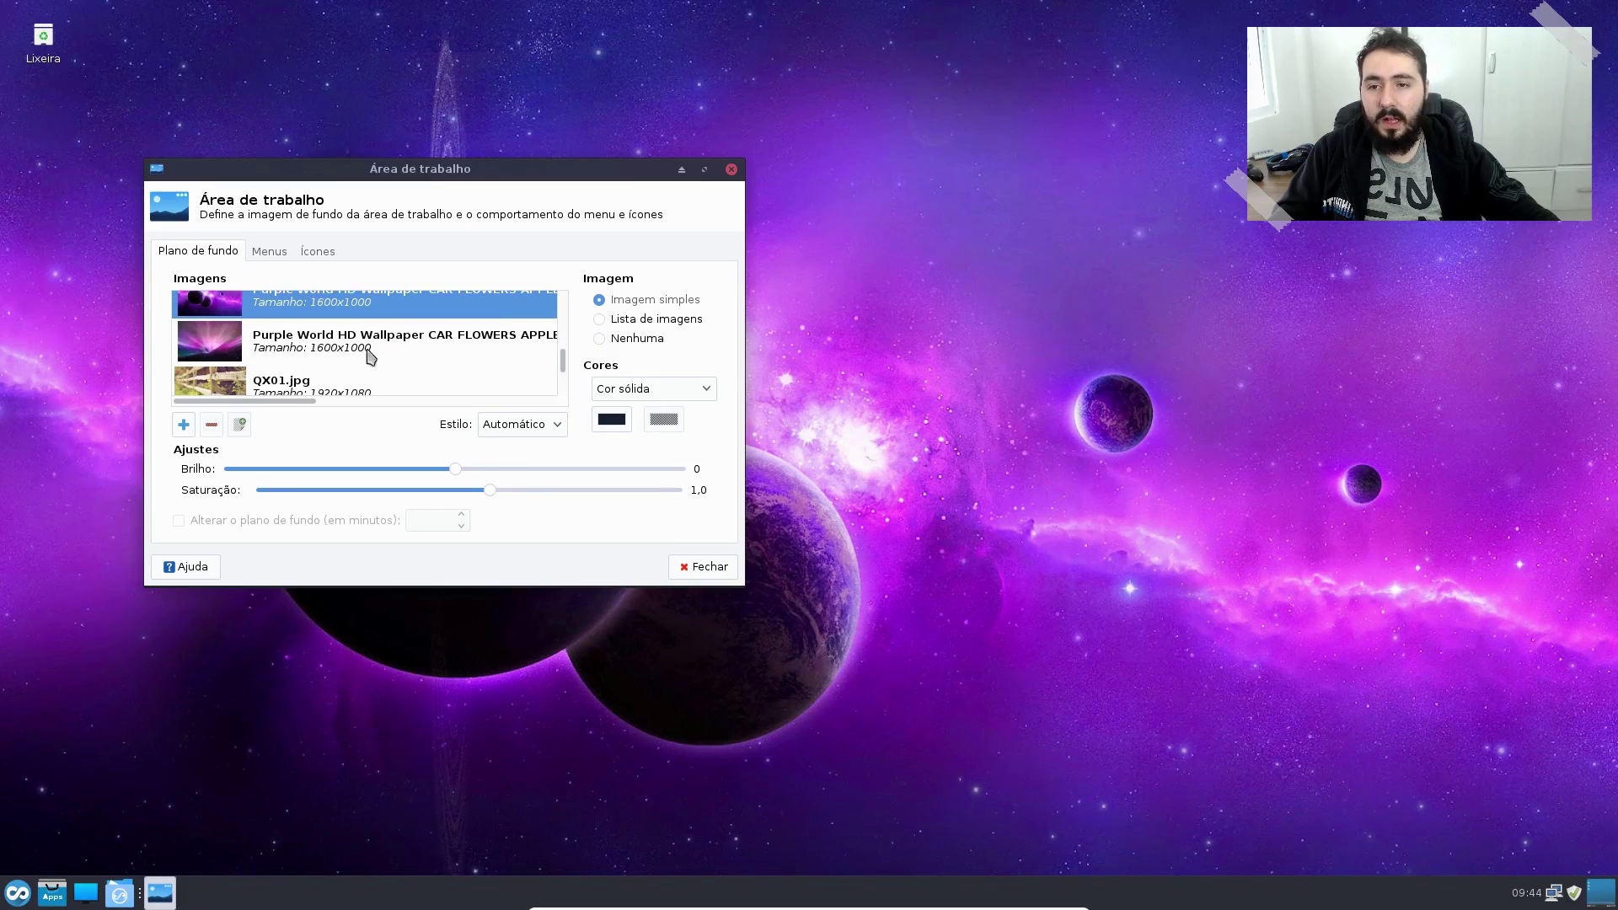
# Step: Try the pink-light Purple World HD Wallpaper again as the background, and reposition the Área de trabalho window over it
pyautogui.click(341, 353)
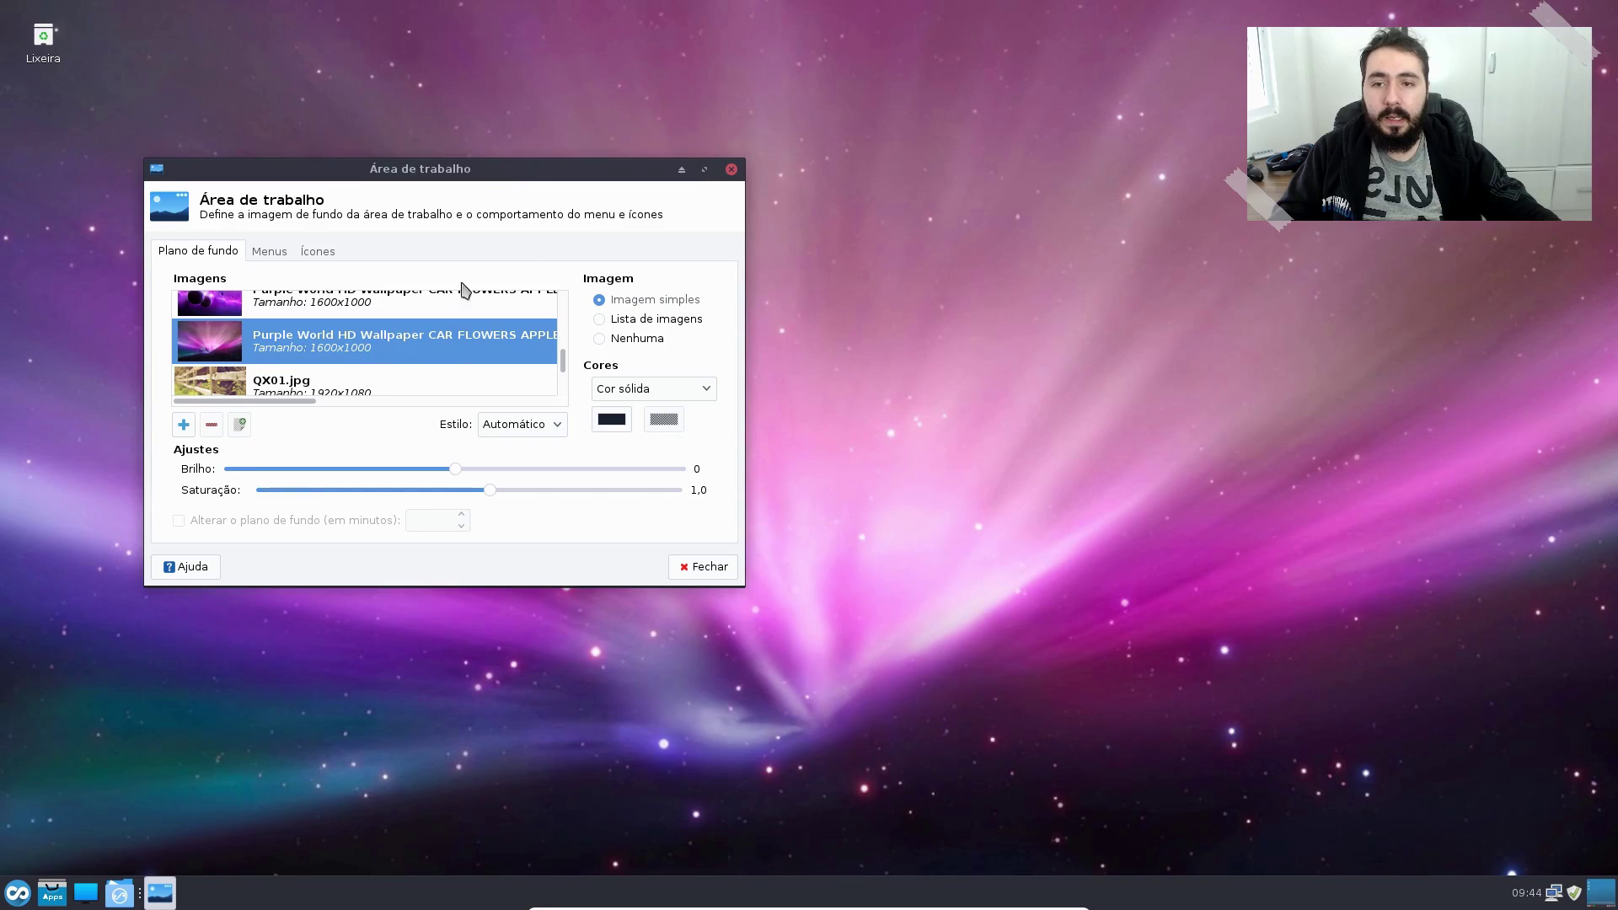
pyautogui.moveTo(529, 174); pyautogui.dragTo(729, 140)
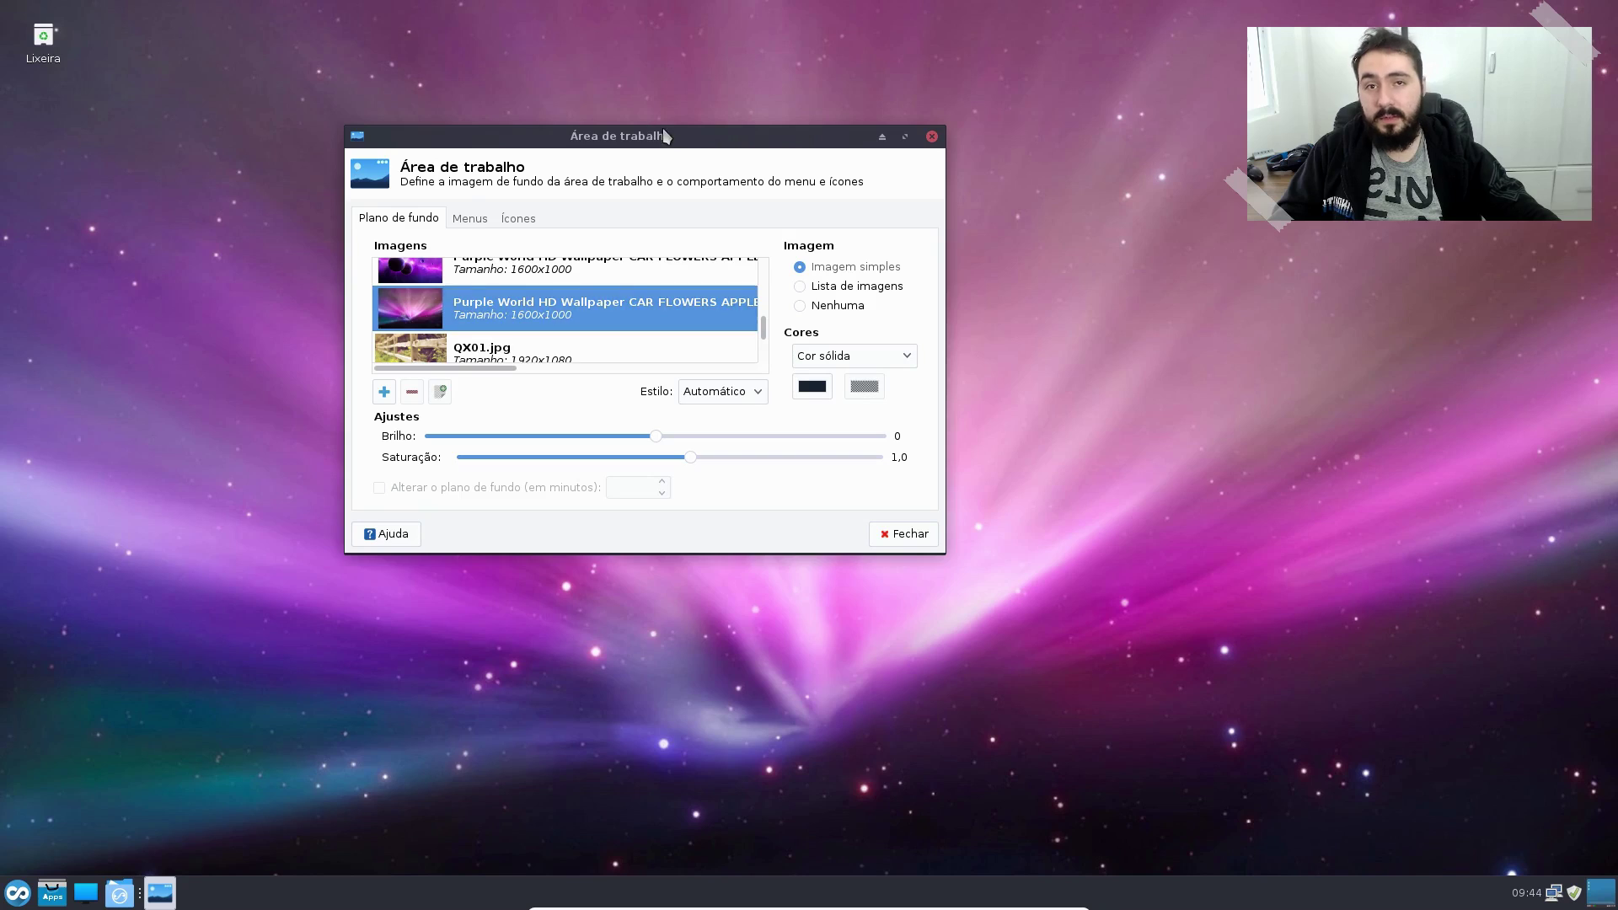
pyautogui.moveTo(721, 134); pyautogui.dragTo(480, 112)
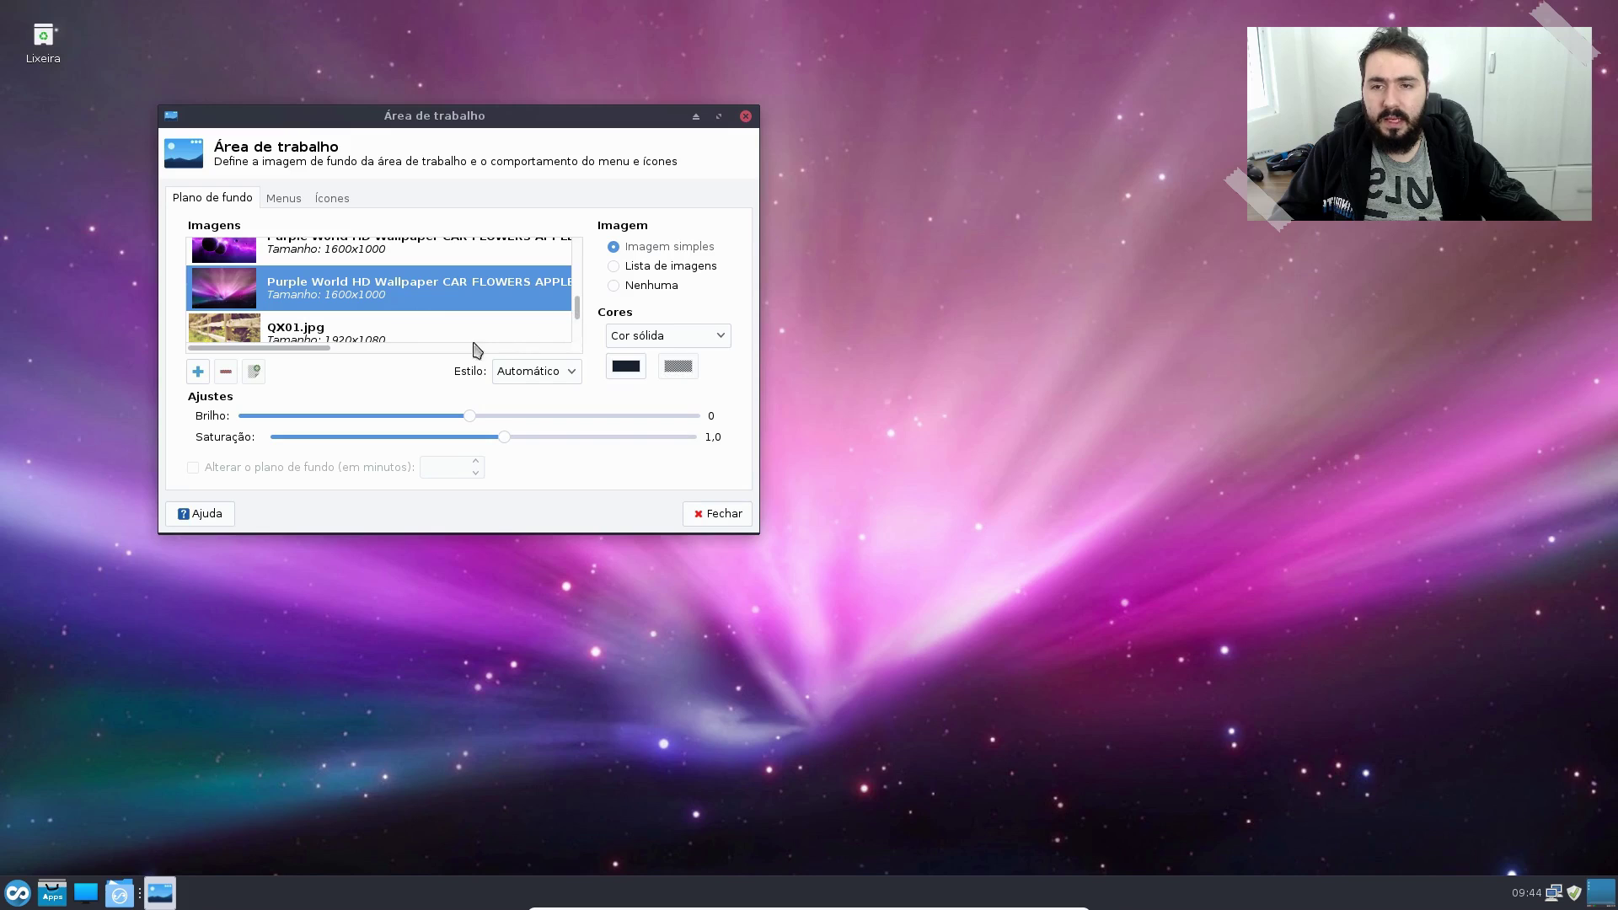
# Step: Try QX01.jpg and sky.jpg as the desktop background, and look back through the image list
pyautogui.click(330, 340)
pyautogui.scroll(-2, 427, 307)
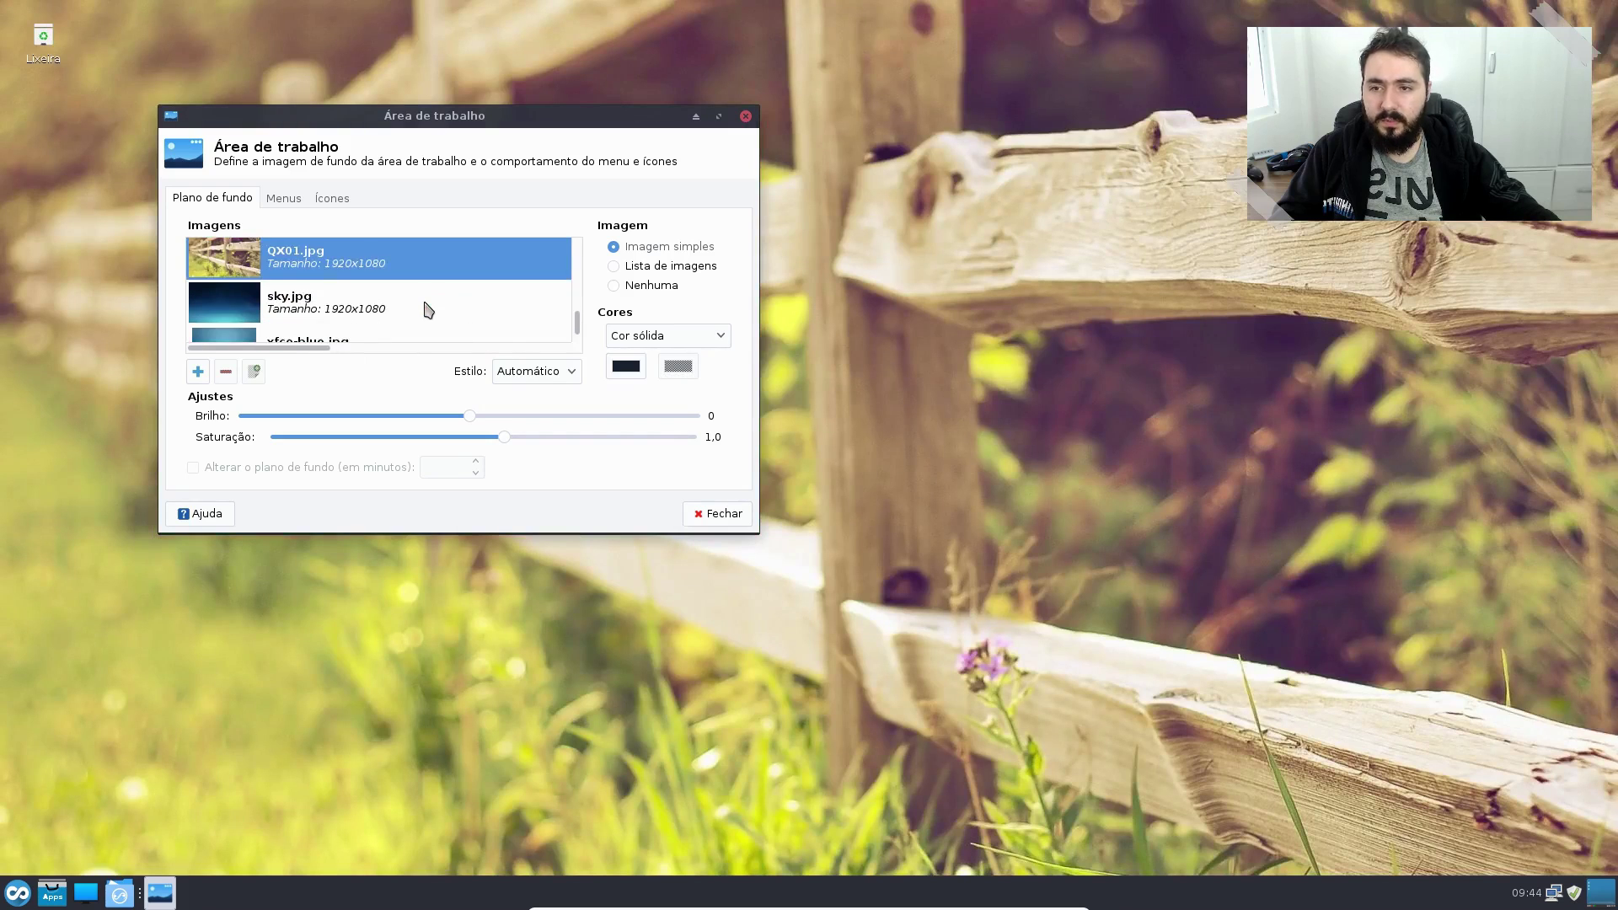
pyautogui.click(408, 286)
pyautogui.scroll(2, 422, 291)
pyautogui.scroll(5, 426, 293)
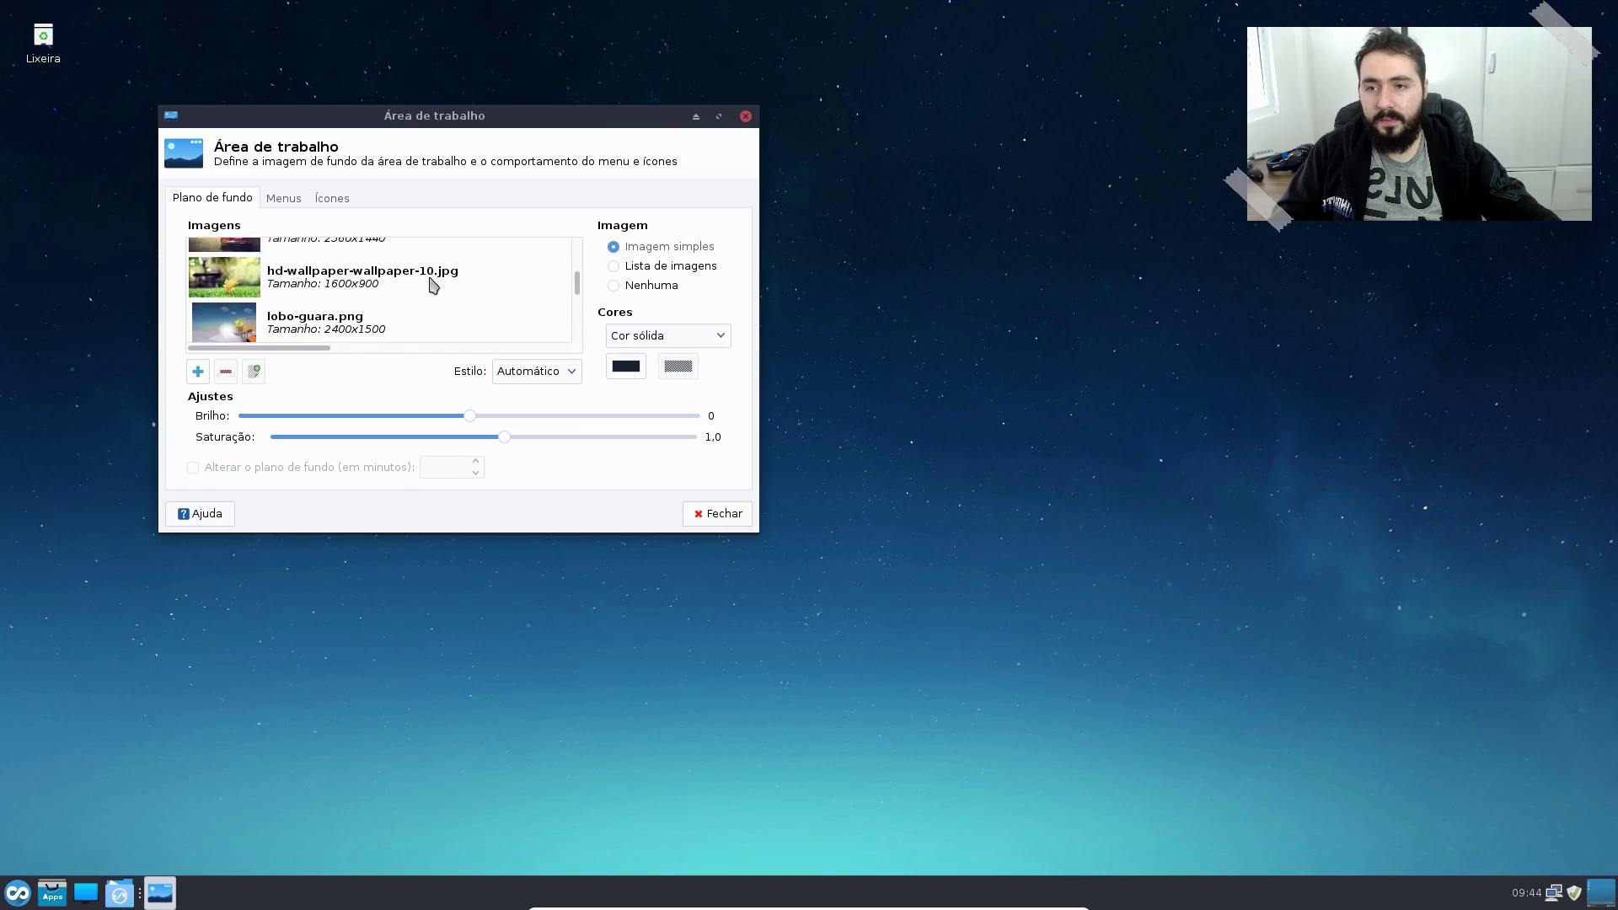
pyautogui.scroll(-2, 387, 284)
pyautogui.scroll(-5, 389, 285)
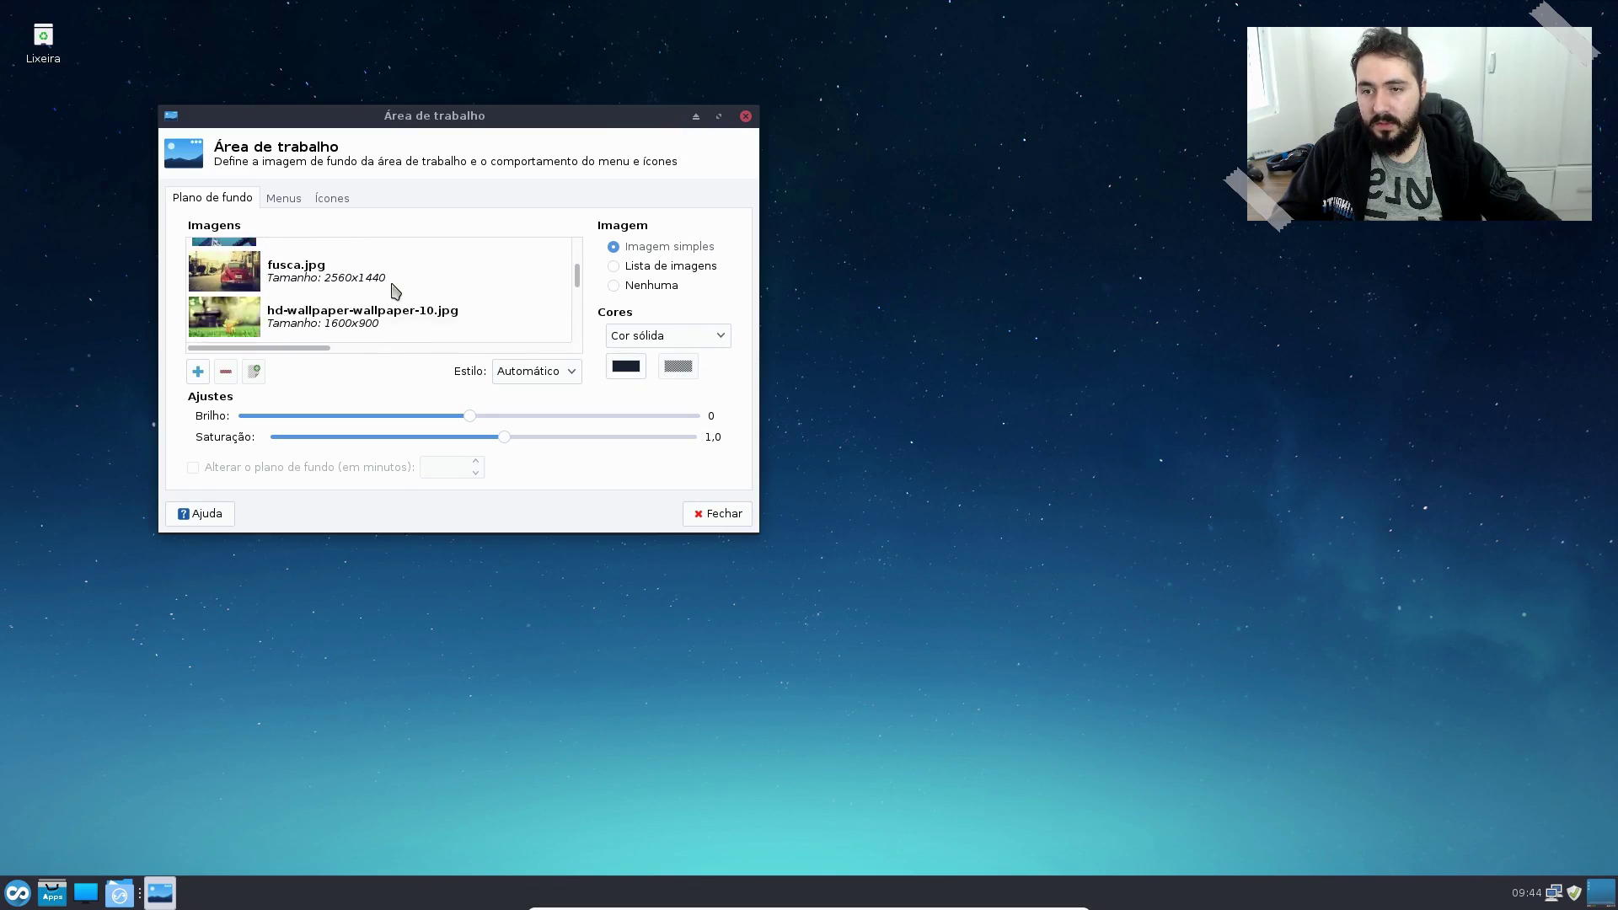
pyautogui.click(396, 287)
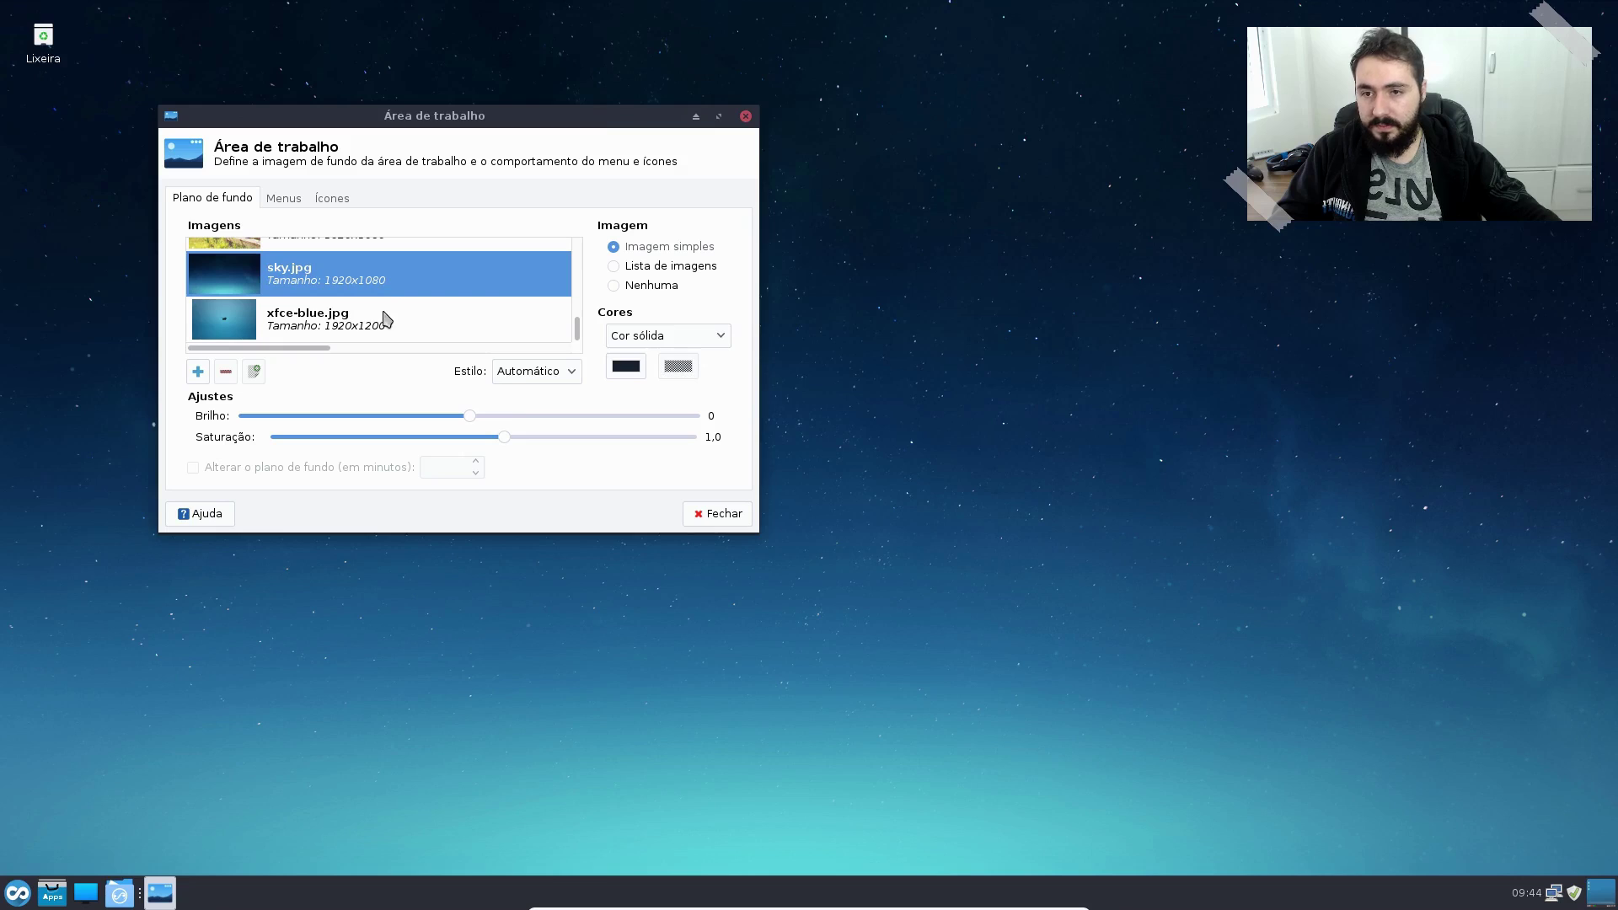
# Step: Try xfce-blue.jpg, set QX01.jpg as the desktop background, and close the desktop settings
pyautogui.click(352, 327)
pyautogui.scroll(1, 360, 318)
pyautogui.scroll(1, 359, 318)
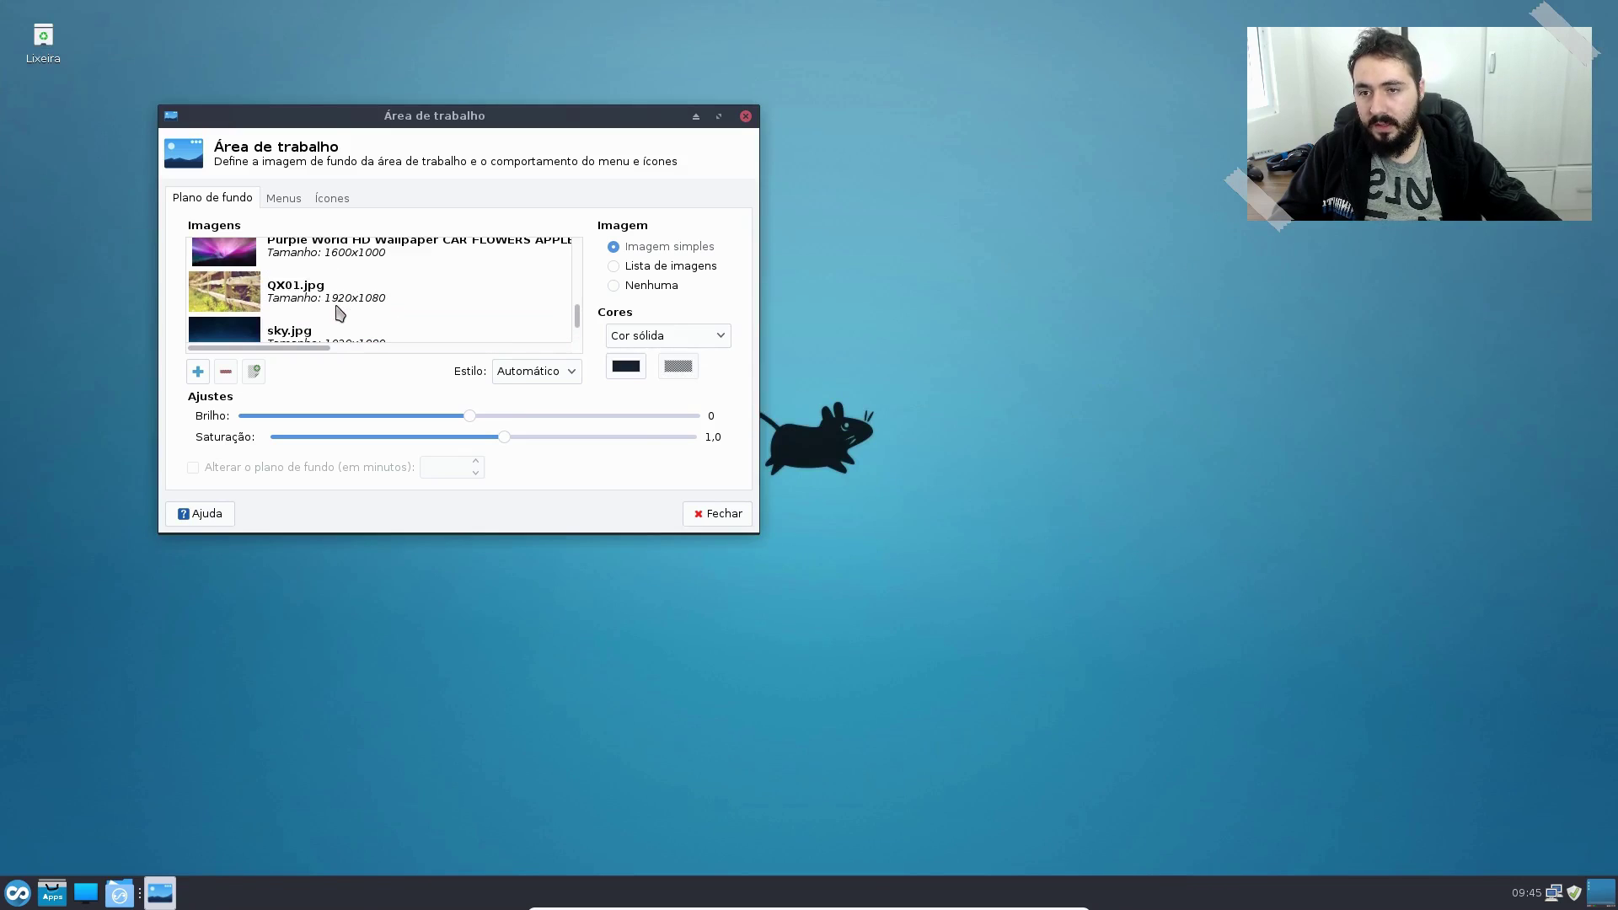
pyautogui.click(341, 297)
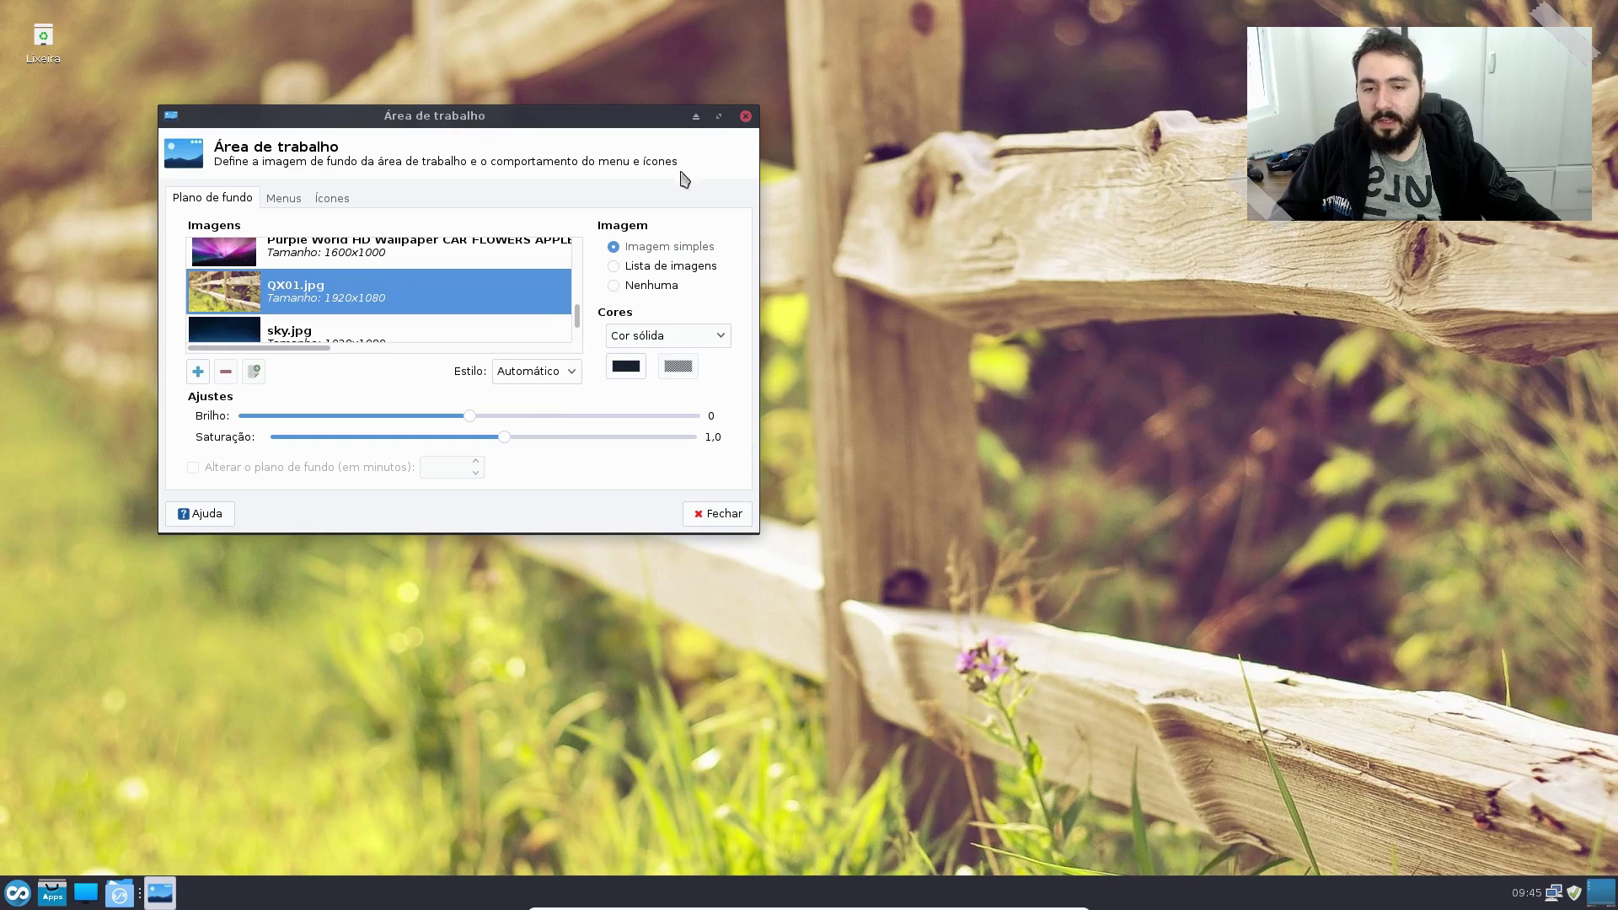
pyautogui.click(746, 117)
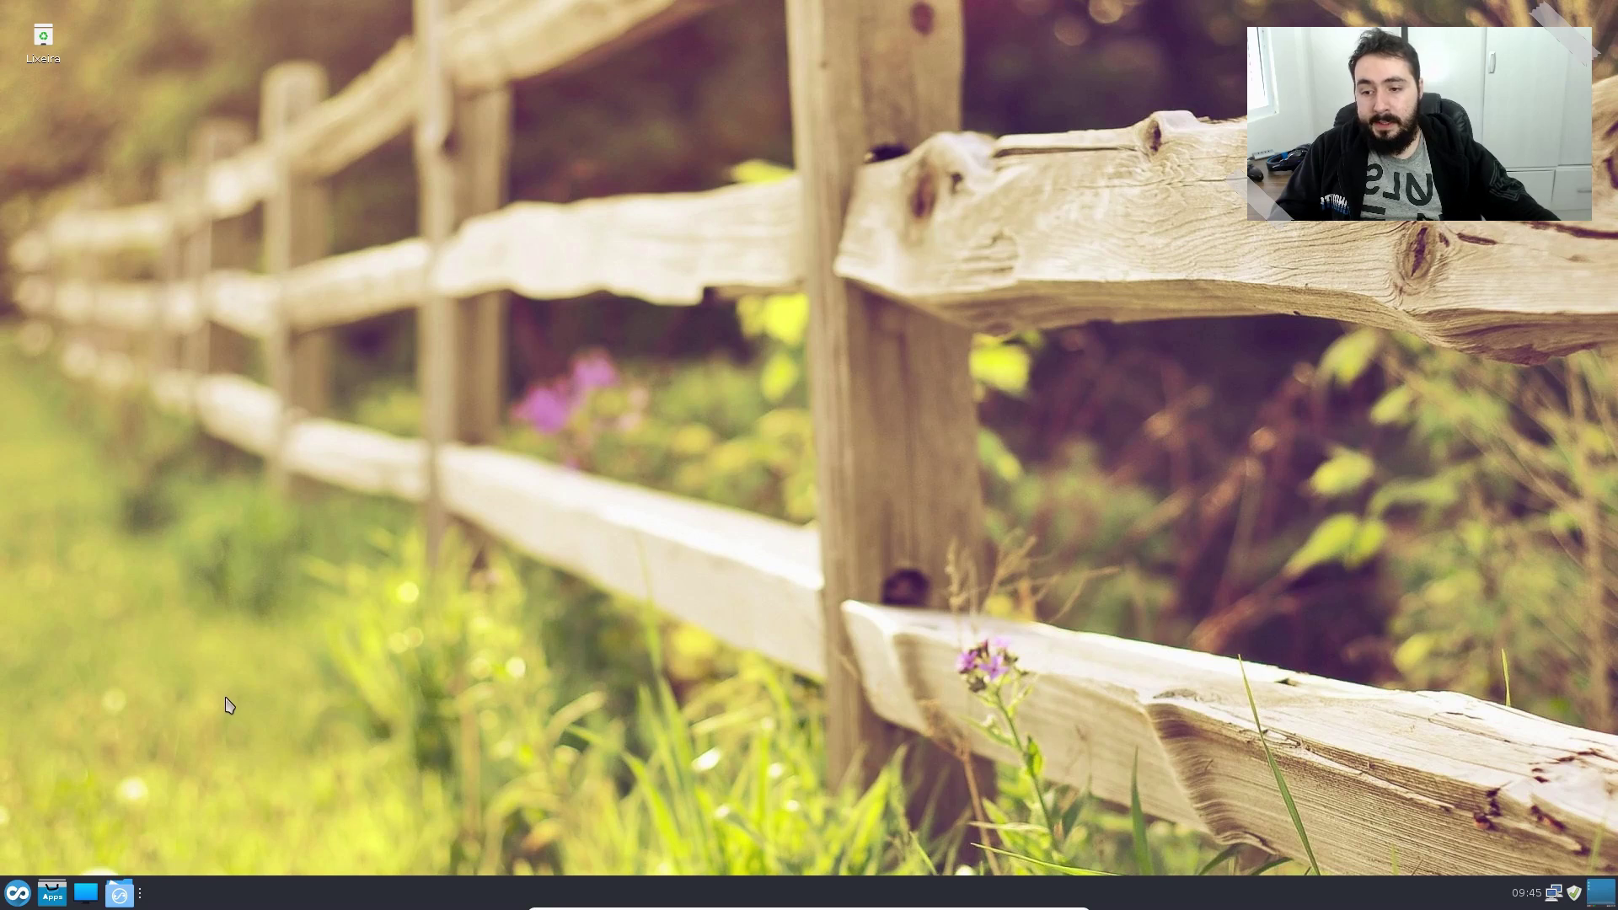
# Step: Open the applications menu and enlarge it in width and height so the favourites' full descriptions fit
pyautogui.click(17, 895)
pyautogui.click(17, 894)
pyautogui.click(17, 894)
pyautogui.click(16, 894)
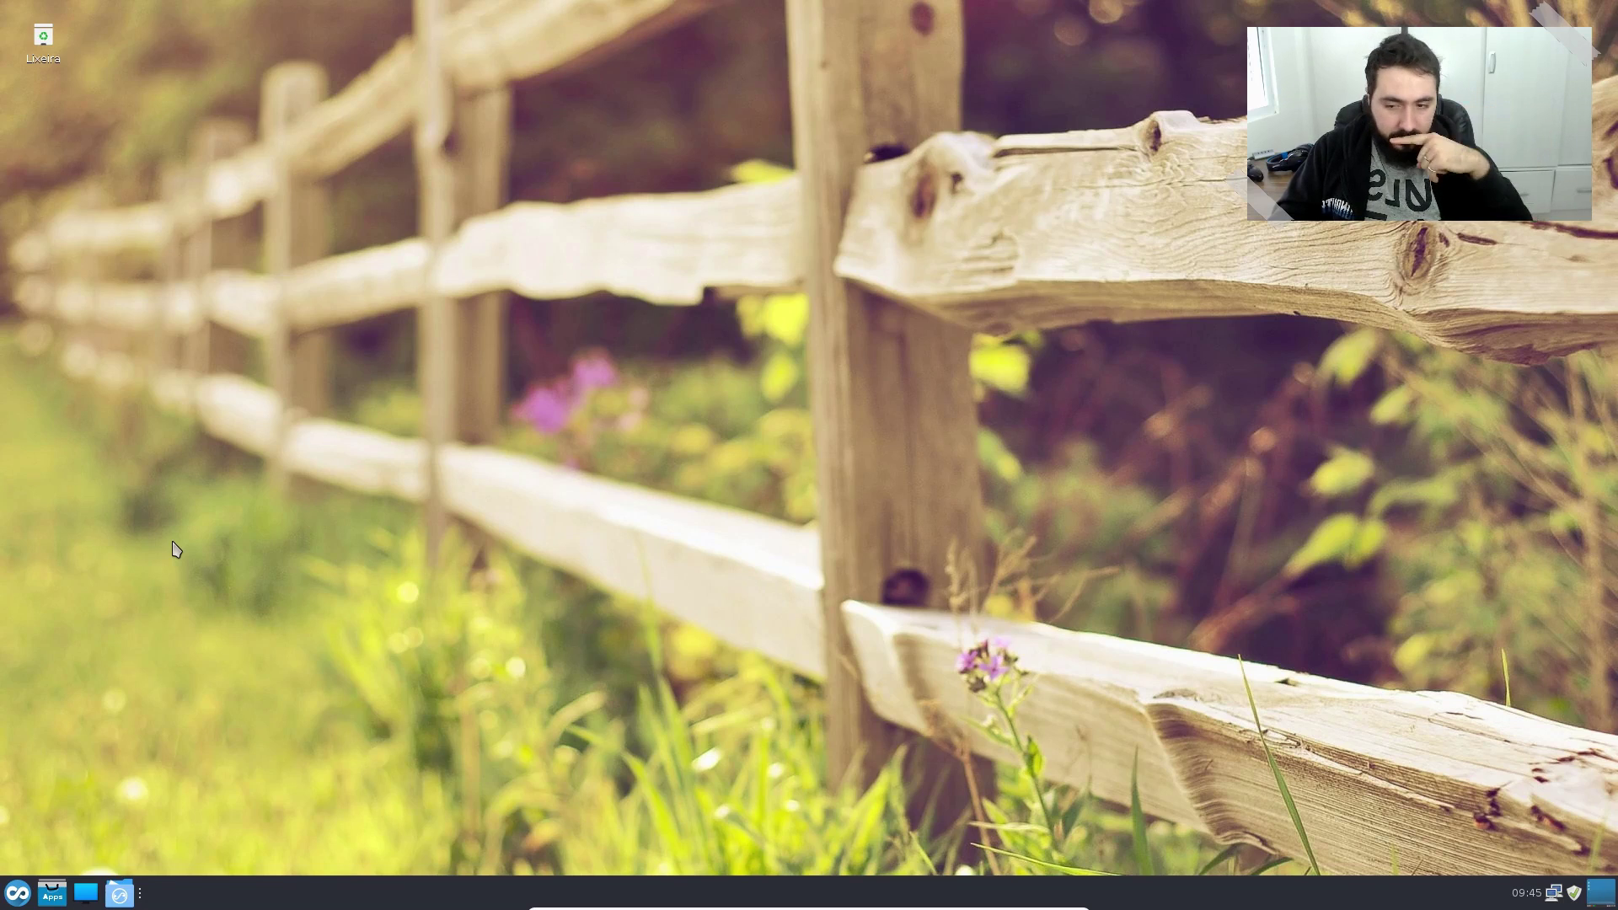
pyautogui.click(18, 892)
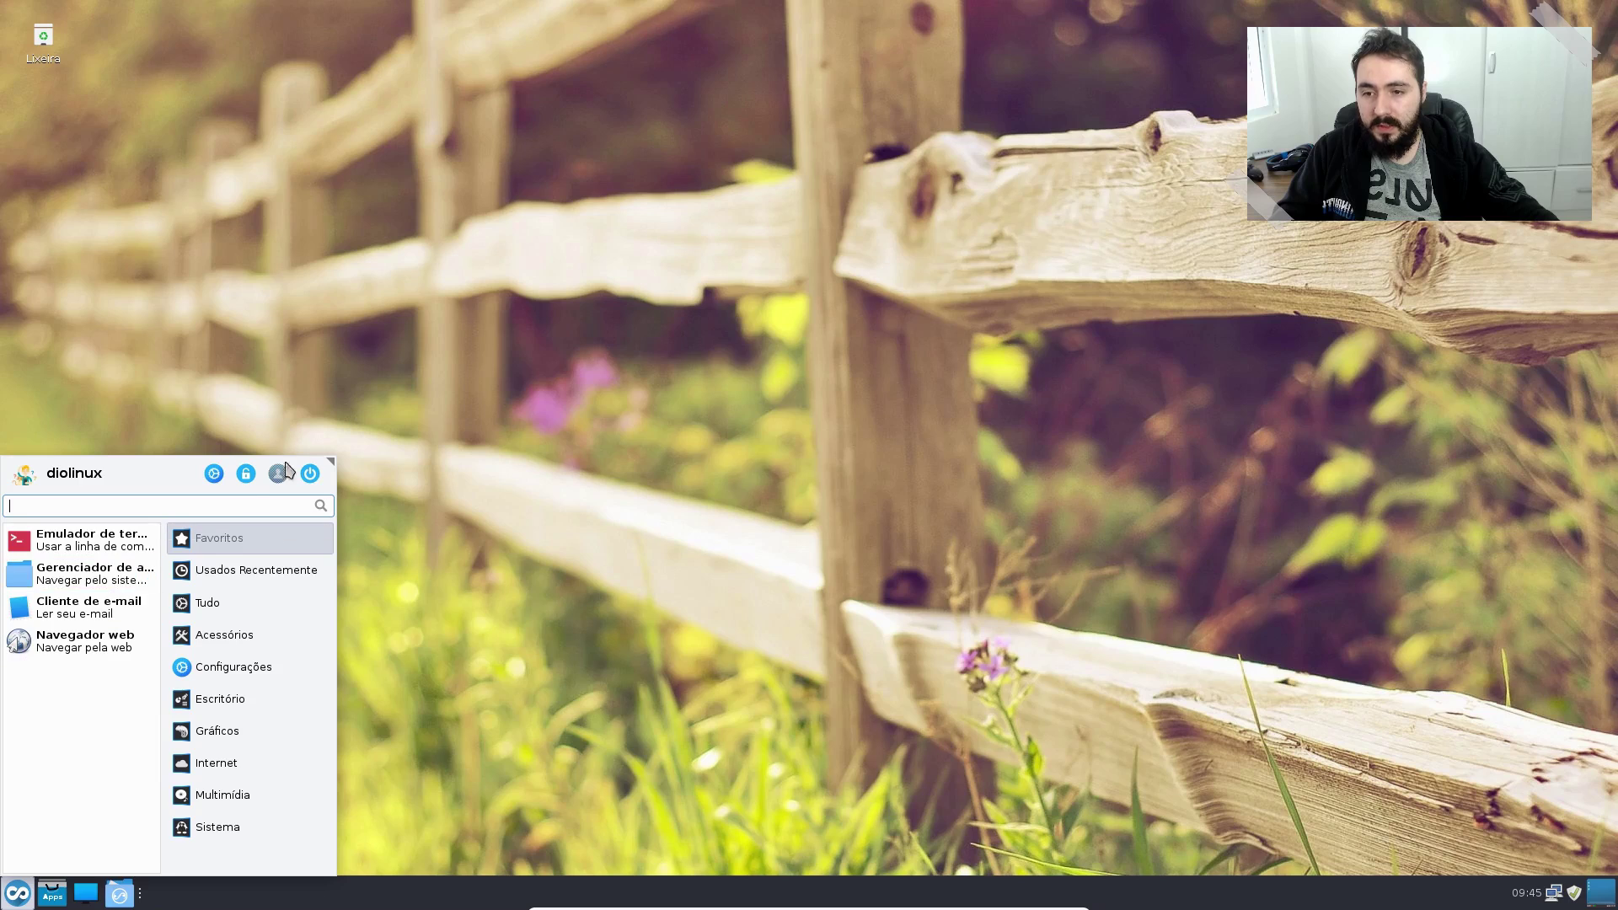
pyautogui.moveTo(328, 464); pyautogui.dragTo(438, 273)
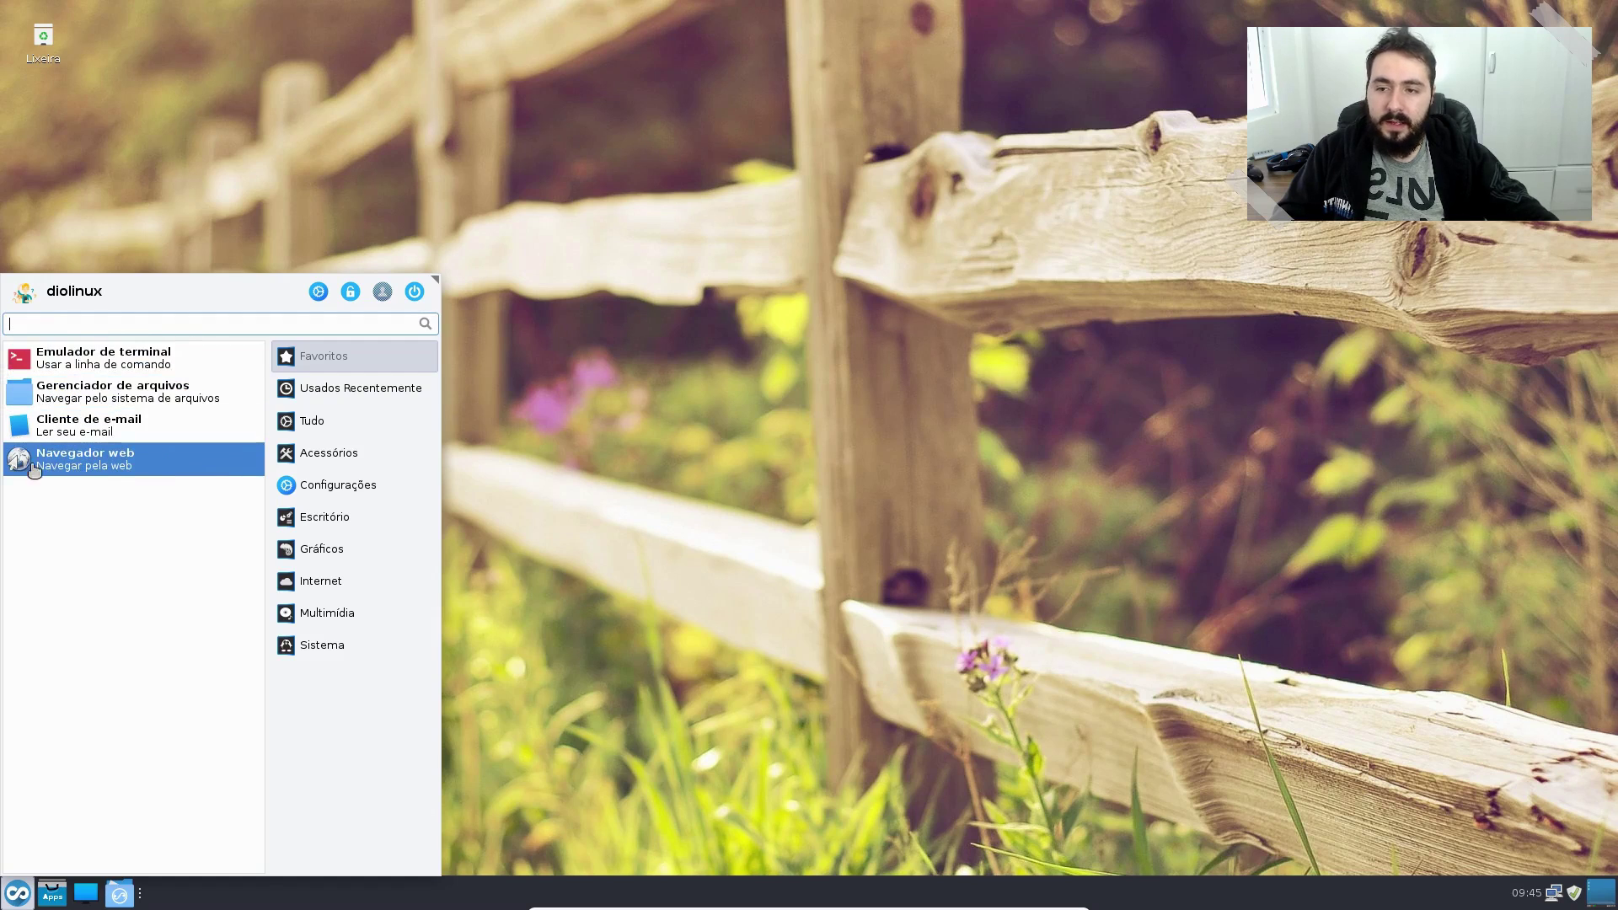
# Step: Launch the Navegador web favourite, accept Chrome as default browser with usage statistics enabled, maximize its window, and close it
pyautogui.click(103, 474)
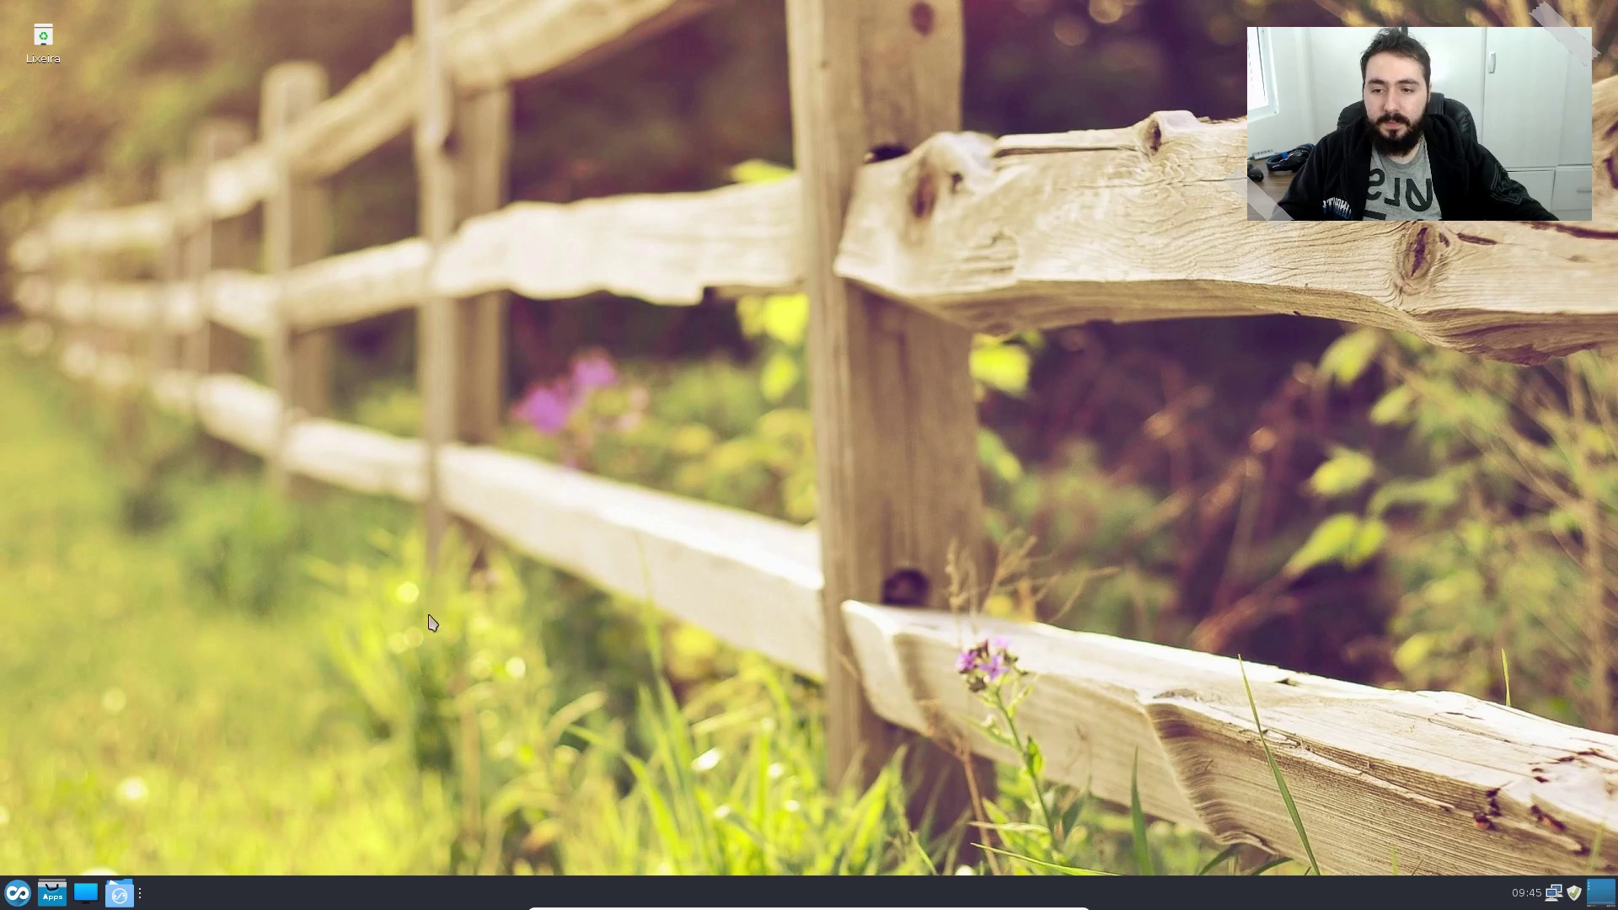
pyautogui.click(20, 895)
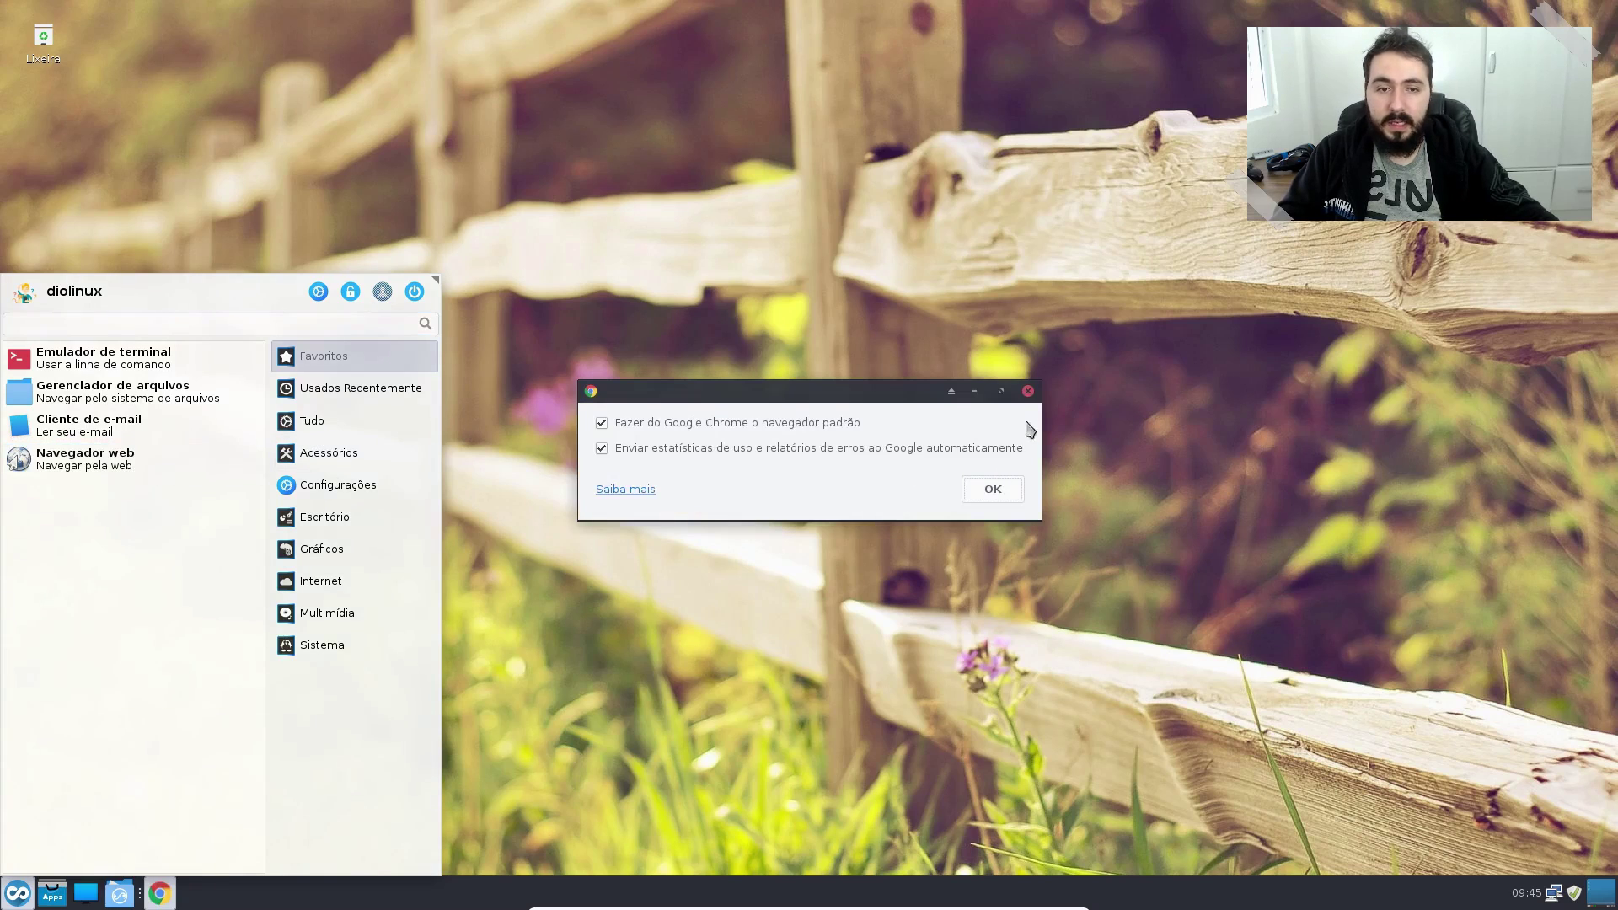
pyautogui.click(992, 487)
pyautogui.click(992, 488)
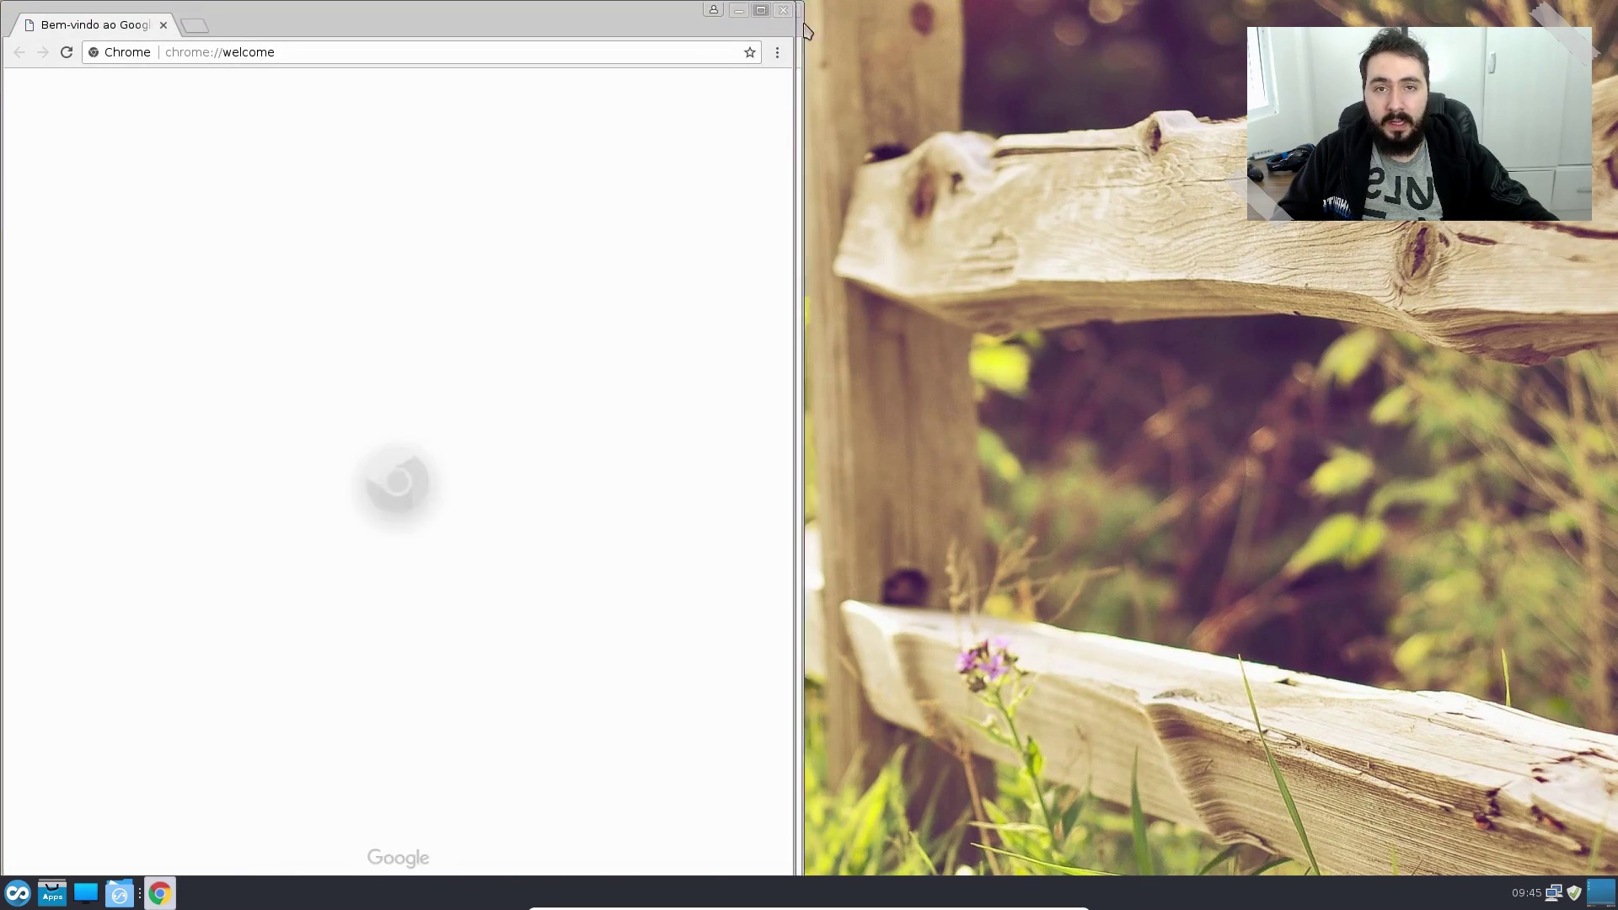
pyautogui.click(768, 10)
pyautogui.click(1605, 9)
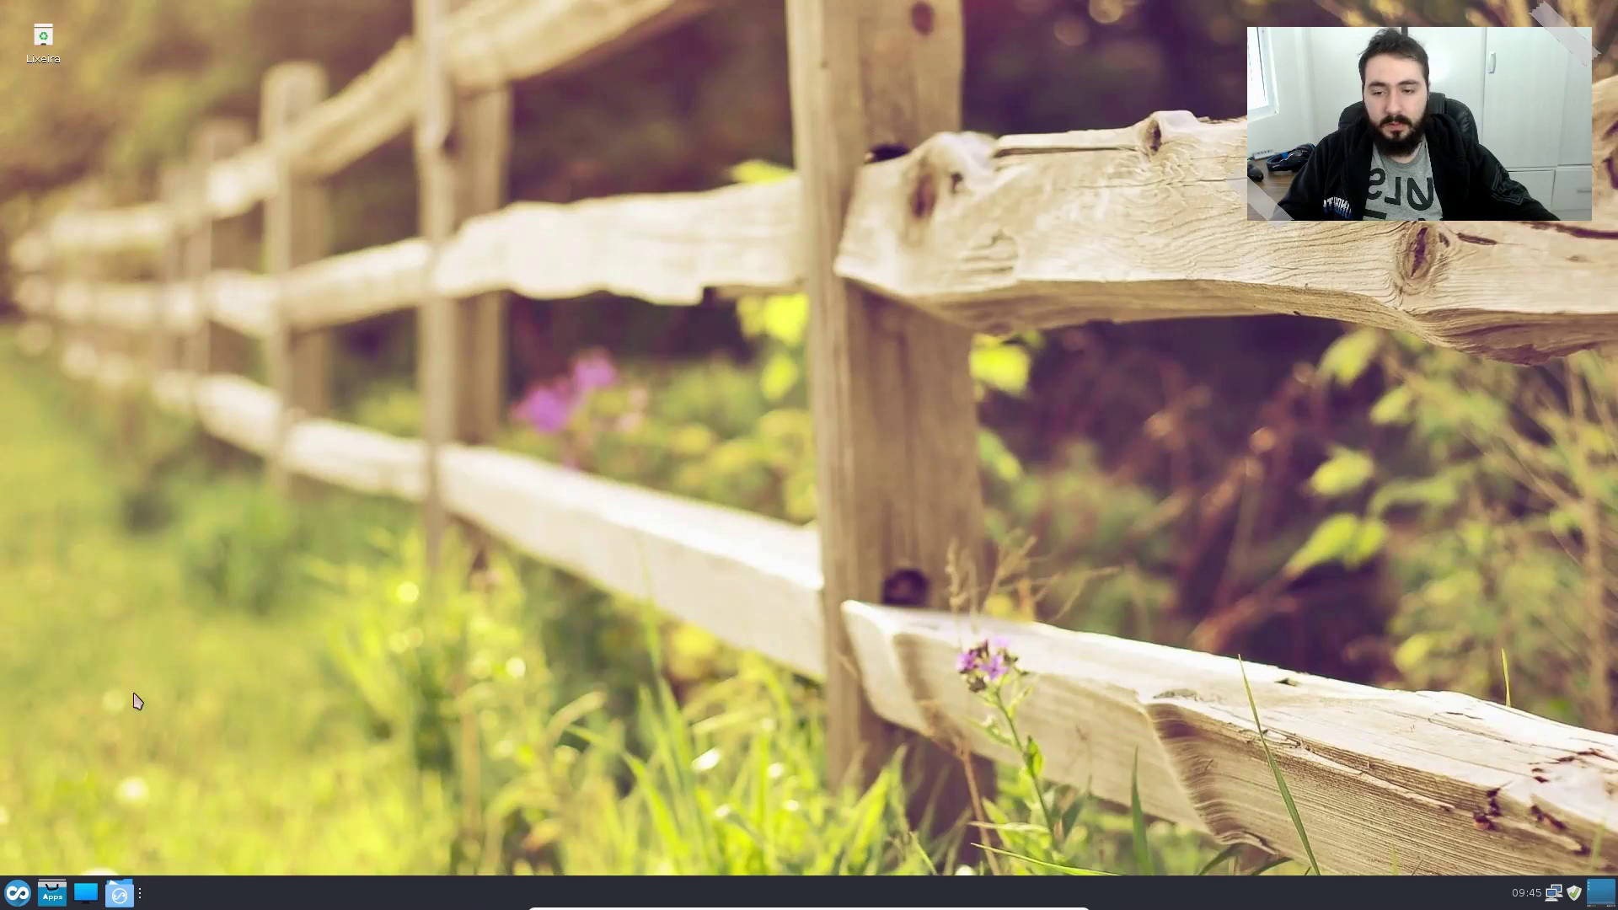
# Step: Open Visualizador de Sensor from the Acessórios category, dismiss the Hddtemp notification, and close the sensor viewer
pyautogui.click(18, 892)
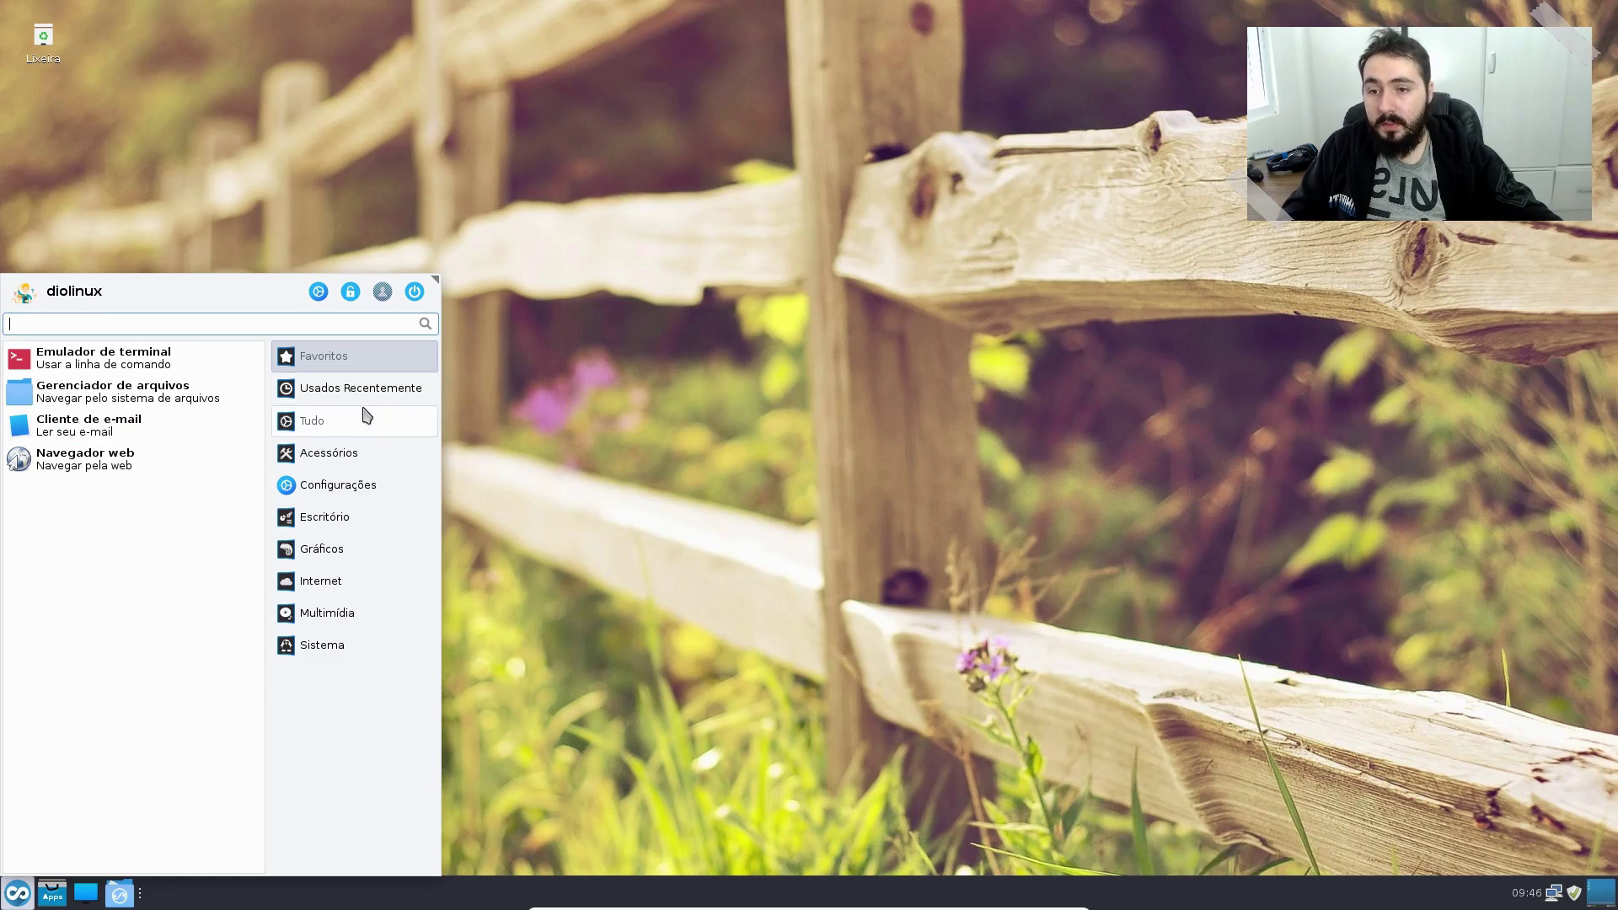
pyautogui.click(356, 458)
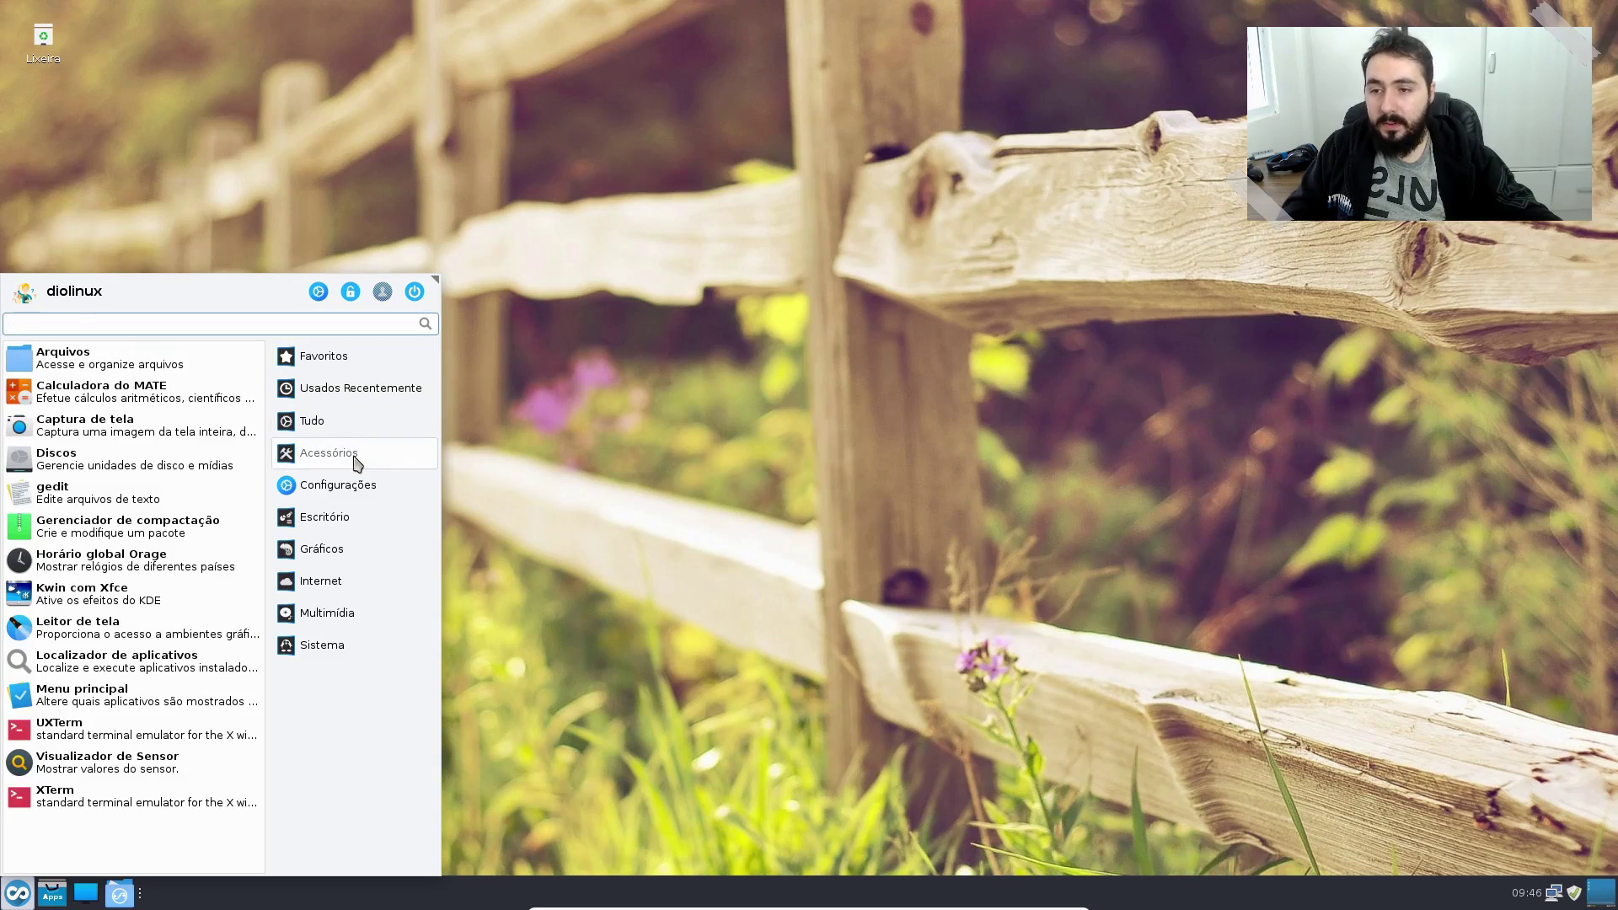
pyautogui.click(190, 767)
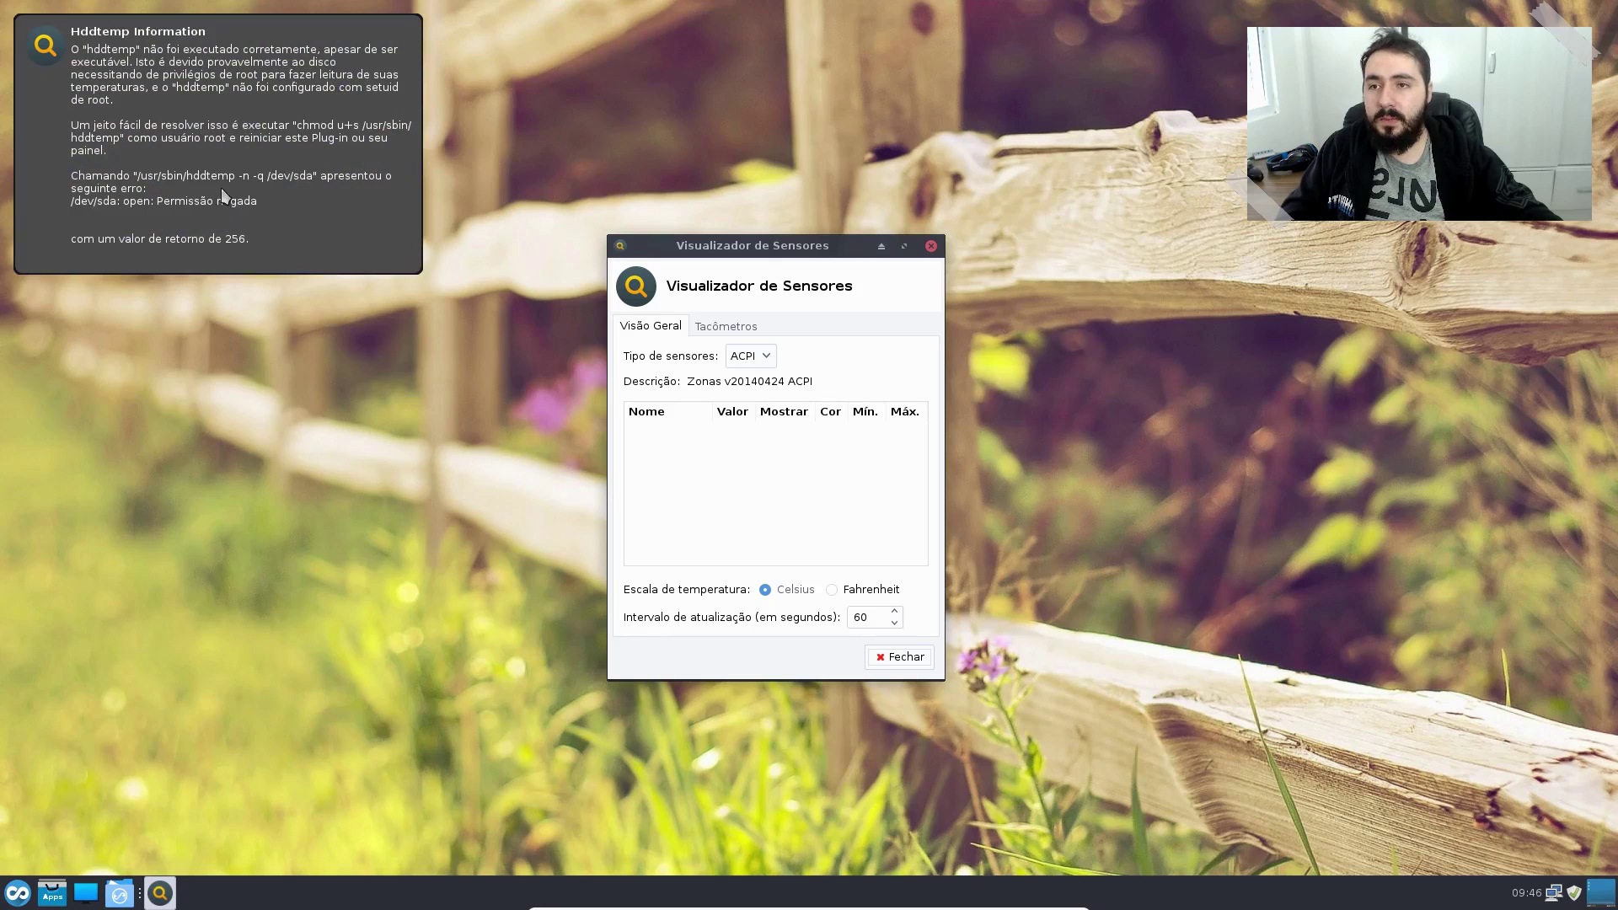
pyautogui.click(105, 66)
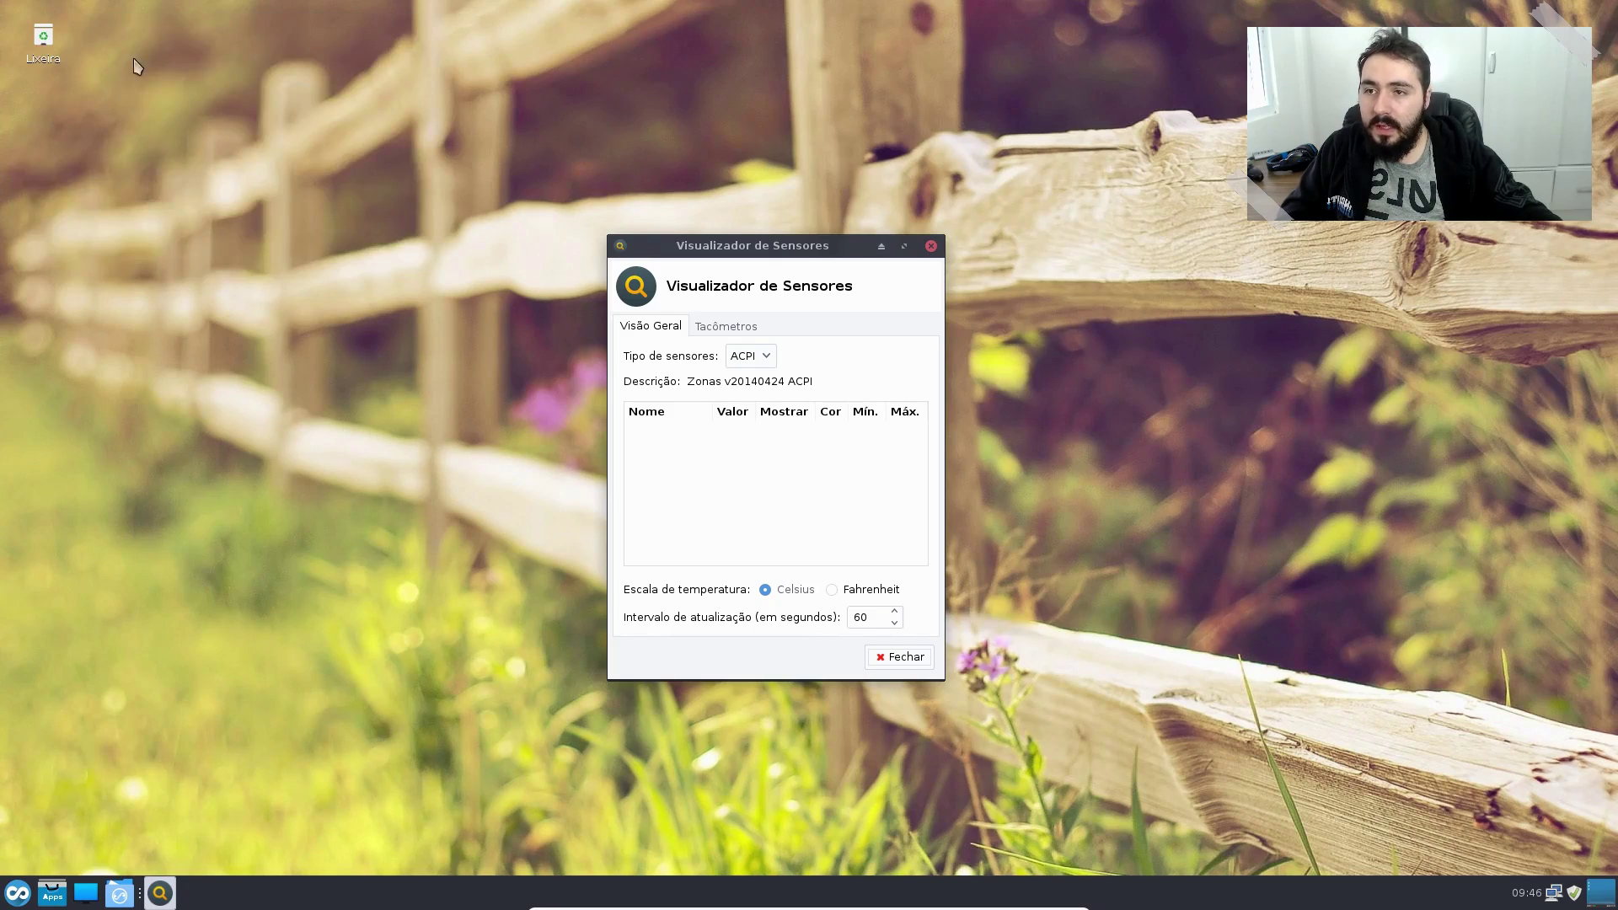
pyautogui.click(914, 657)
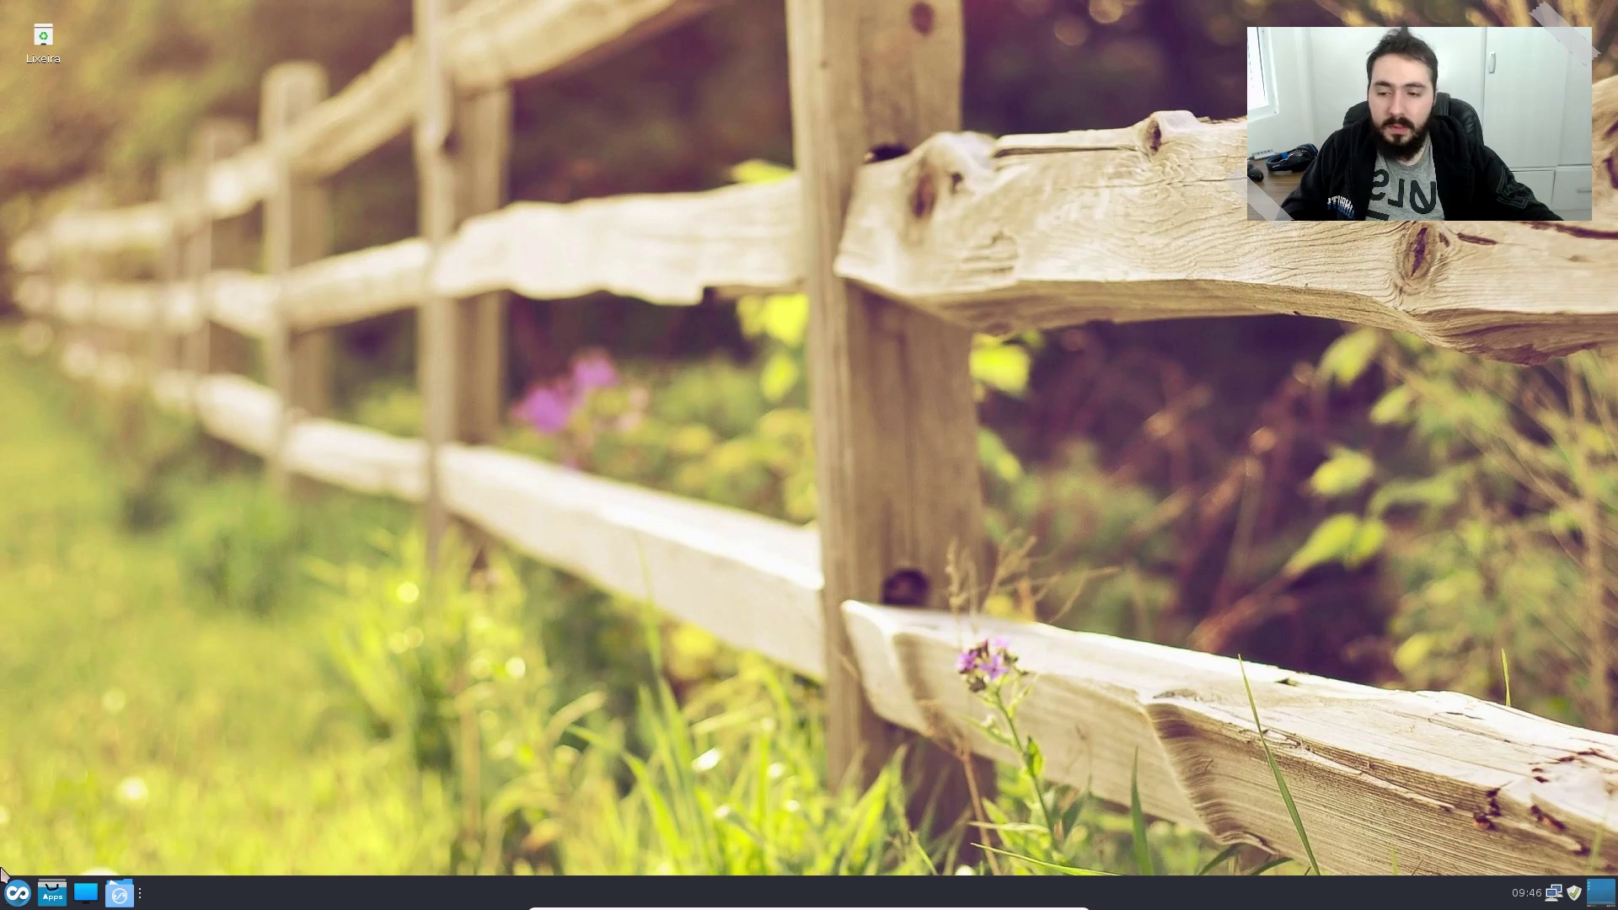
# Step: Open gedit from the Acessórios category, move its window toward the middle of the desktop, and check its options menu
pyautogui.click(16, 892)
pyautogui.click(351, 455)
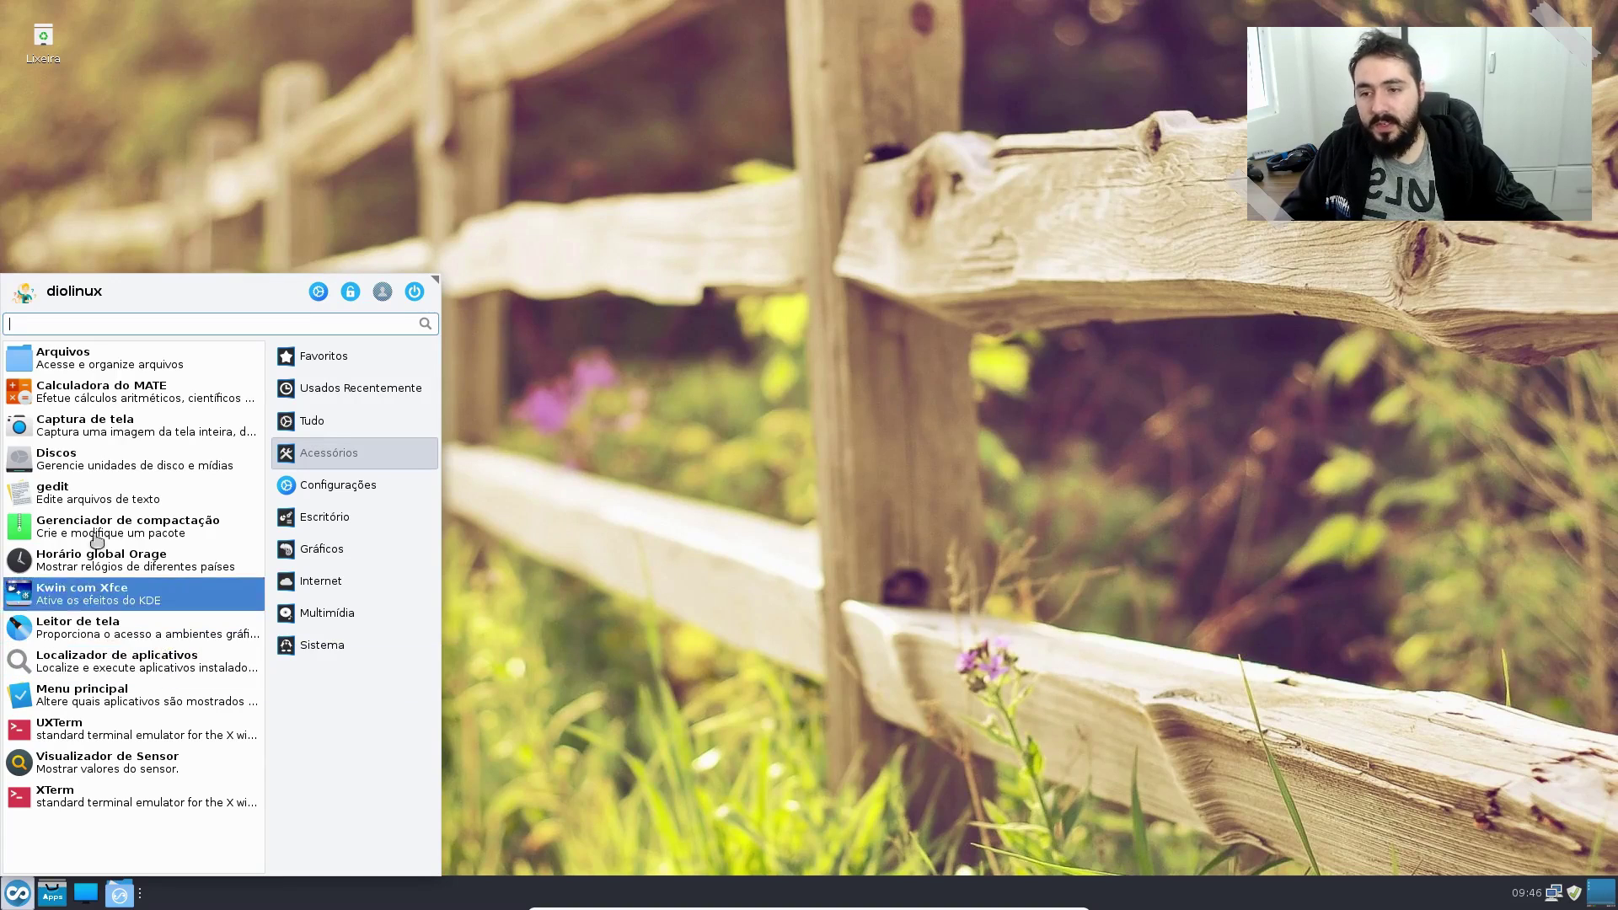
pyautogui.click(88, 493)
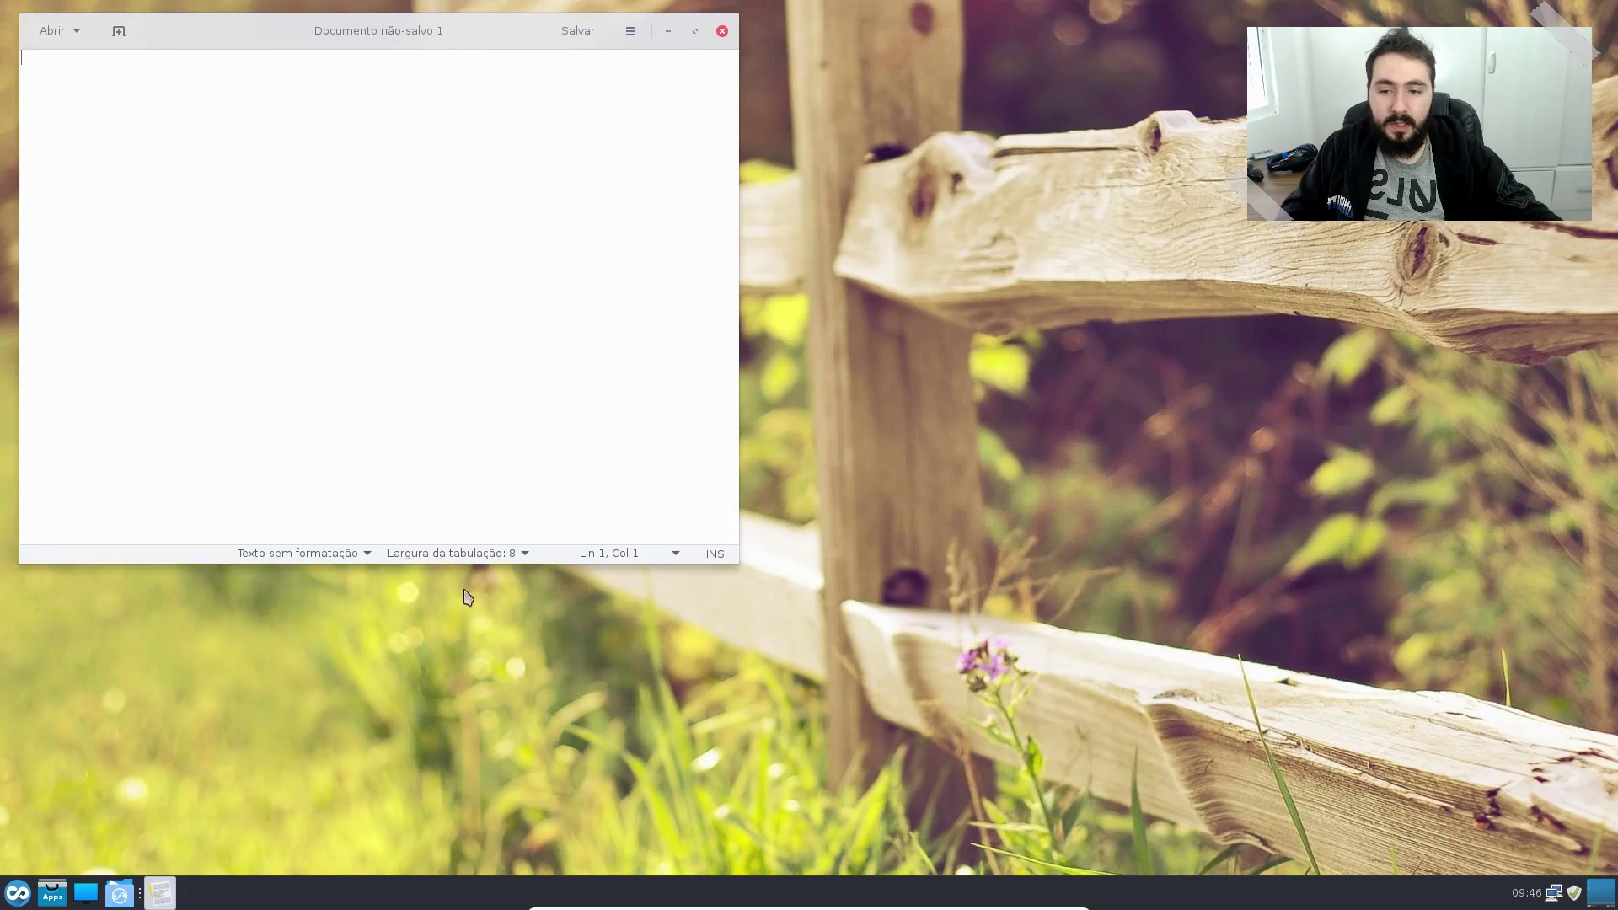
pyautogui.moveTo(430, 43); pyautogui.dragTo(810, 209)
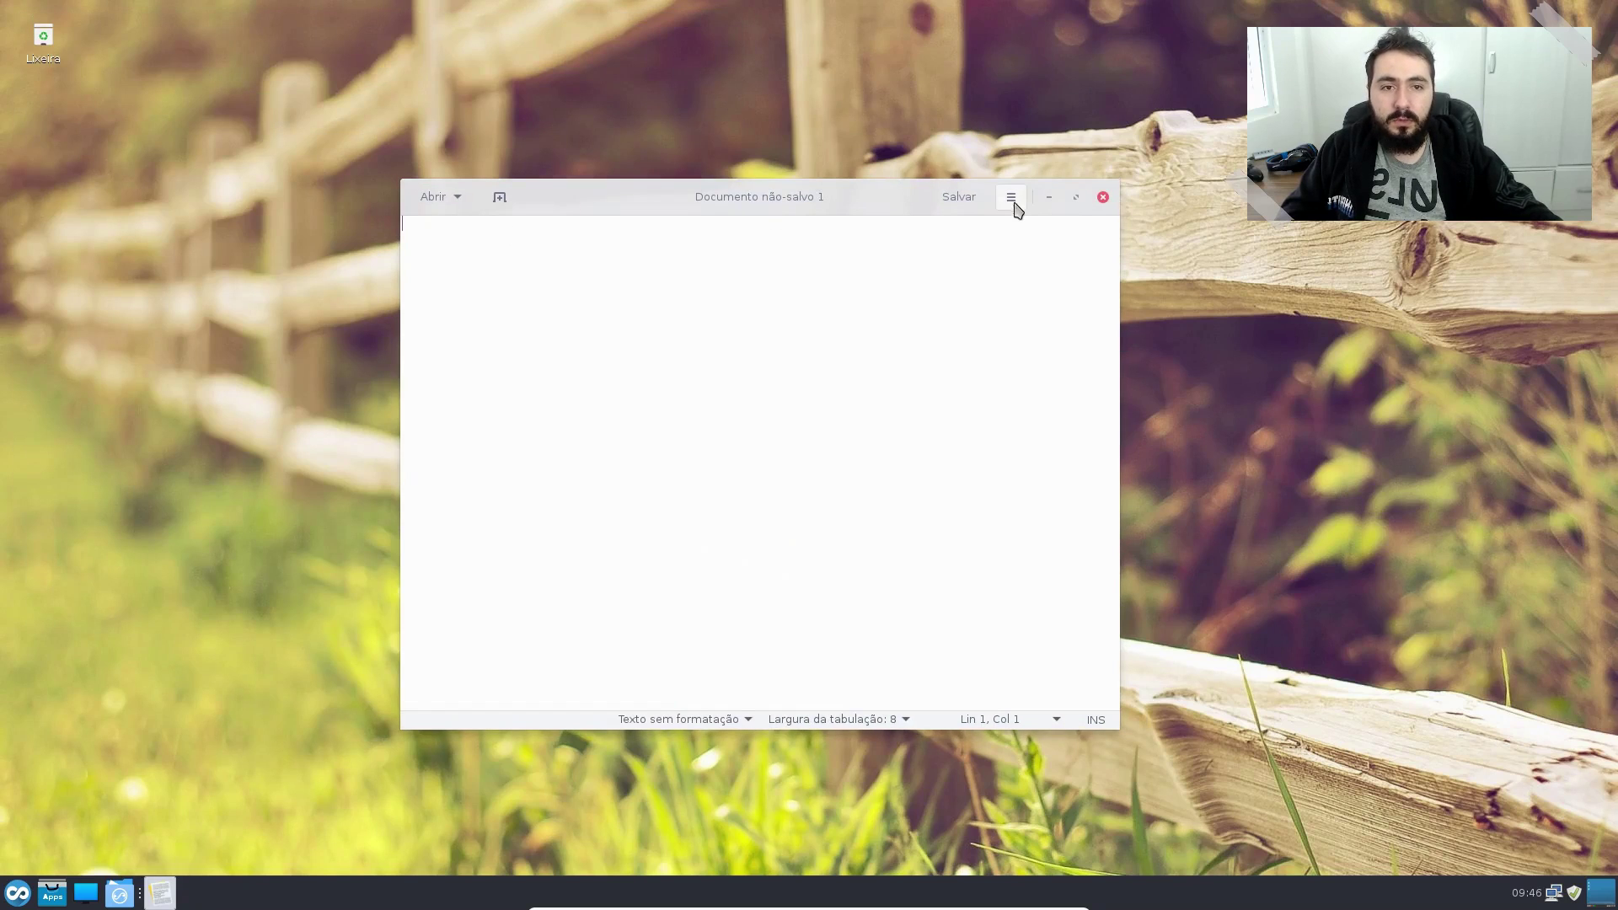
pyautogui.click(1012, 197)
pyautogui.click(871, 199)
pyautogui.moveTo(769, 194); pyautogui.dragTo(692, 169)
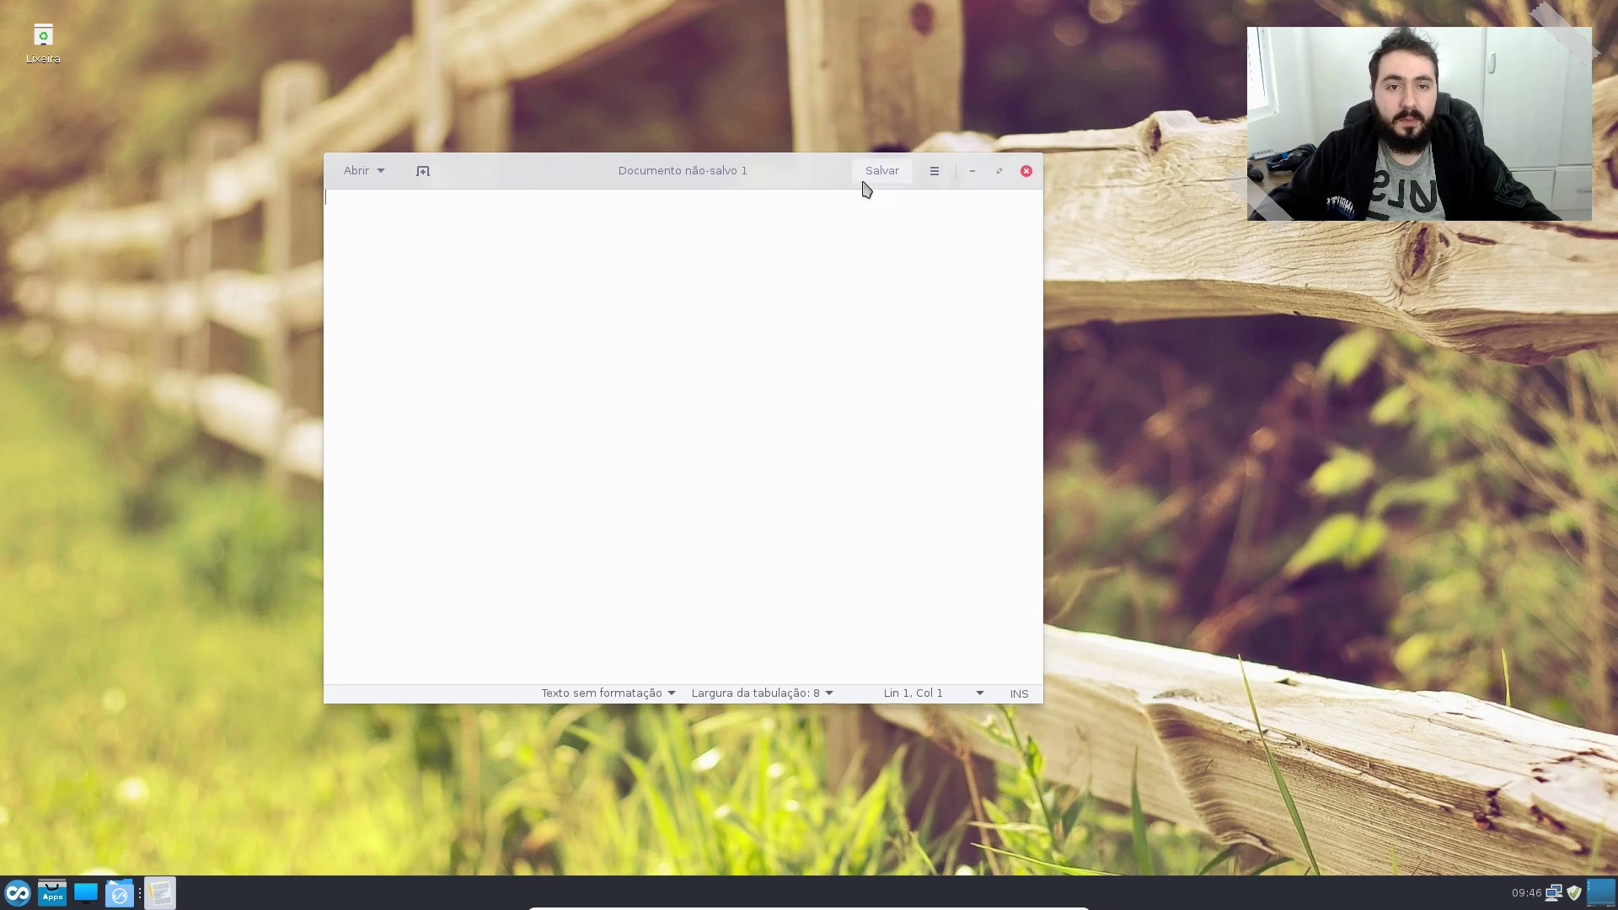
pyautogui.moveTo(796, 187); pyautogui.dragTo(835, 188)
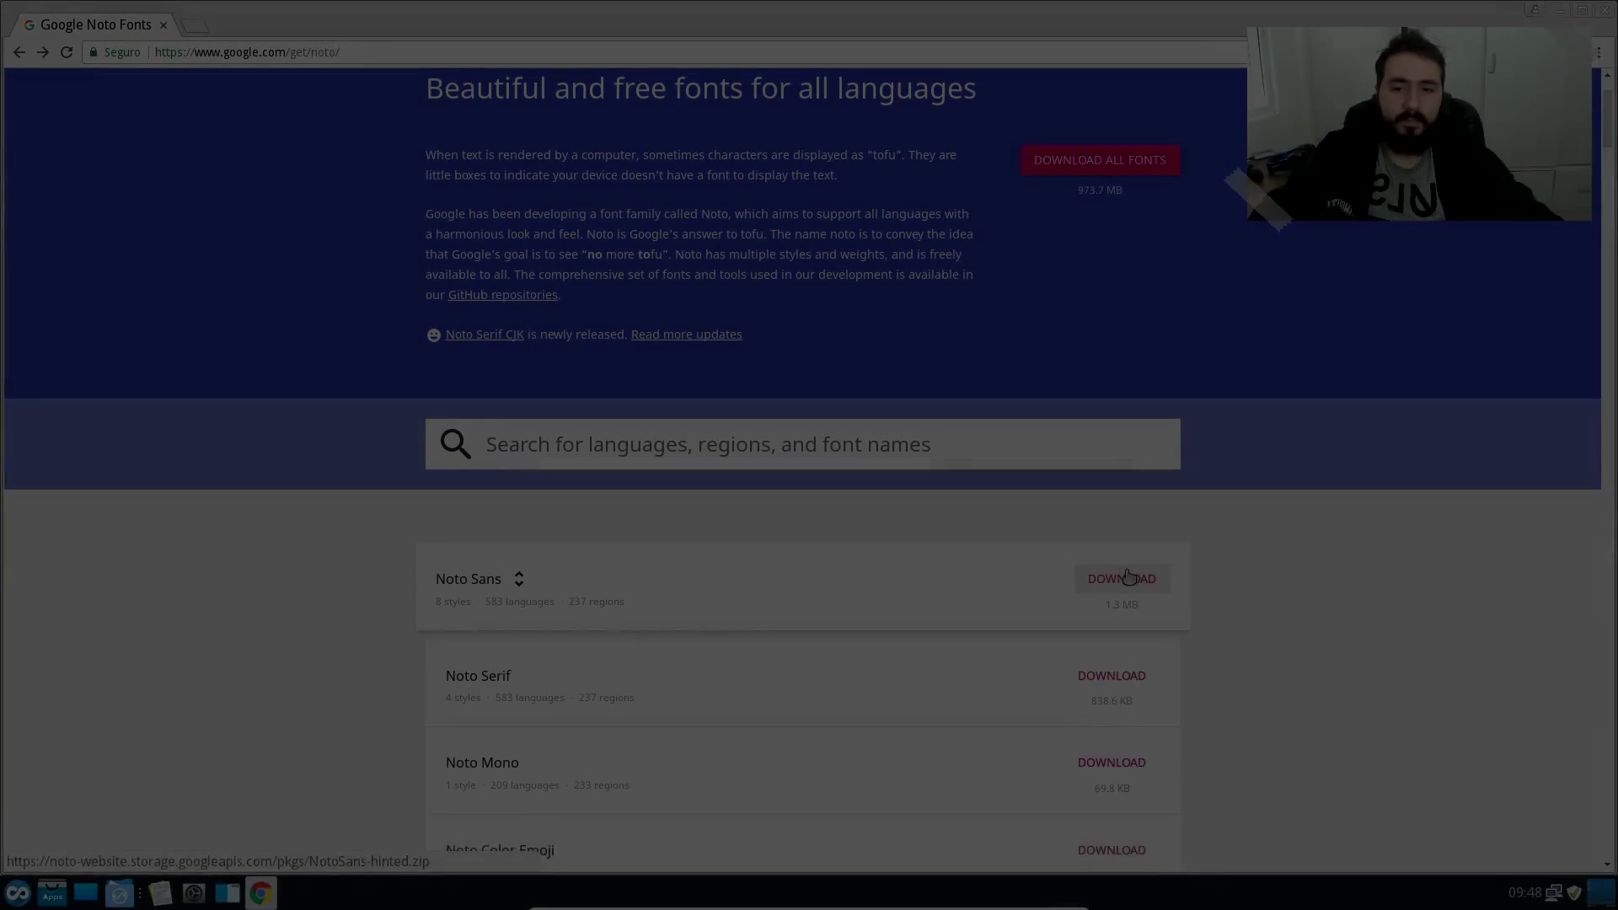
# Step: Download the Noto Sans font package from the Google Noto Fonts page and open the downloaded archive
pyautogui.click(1122, 578)
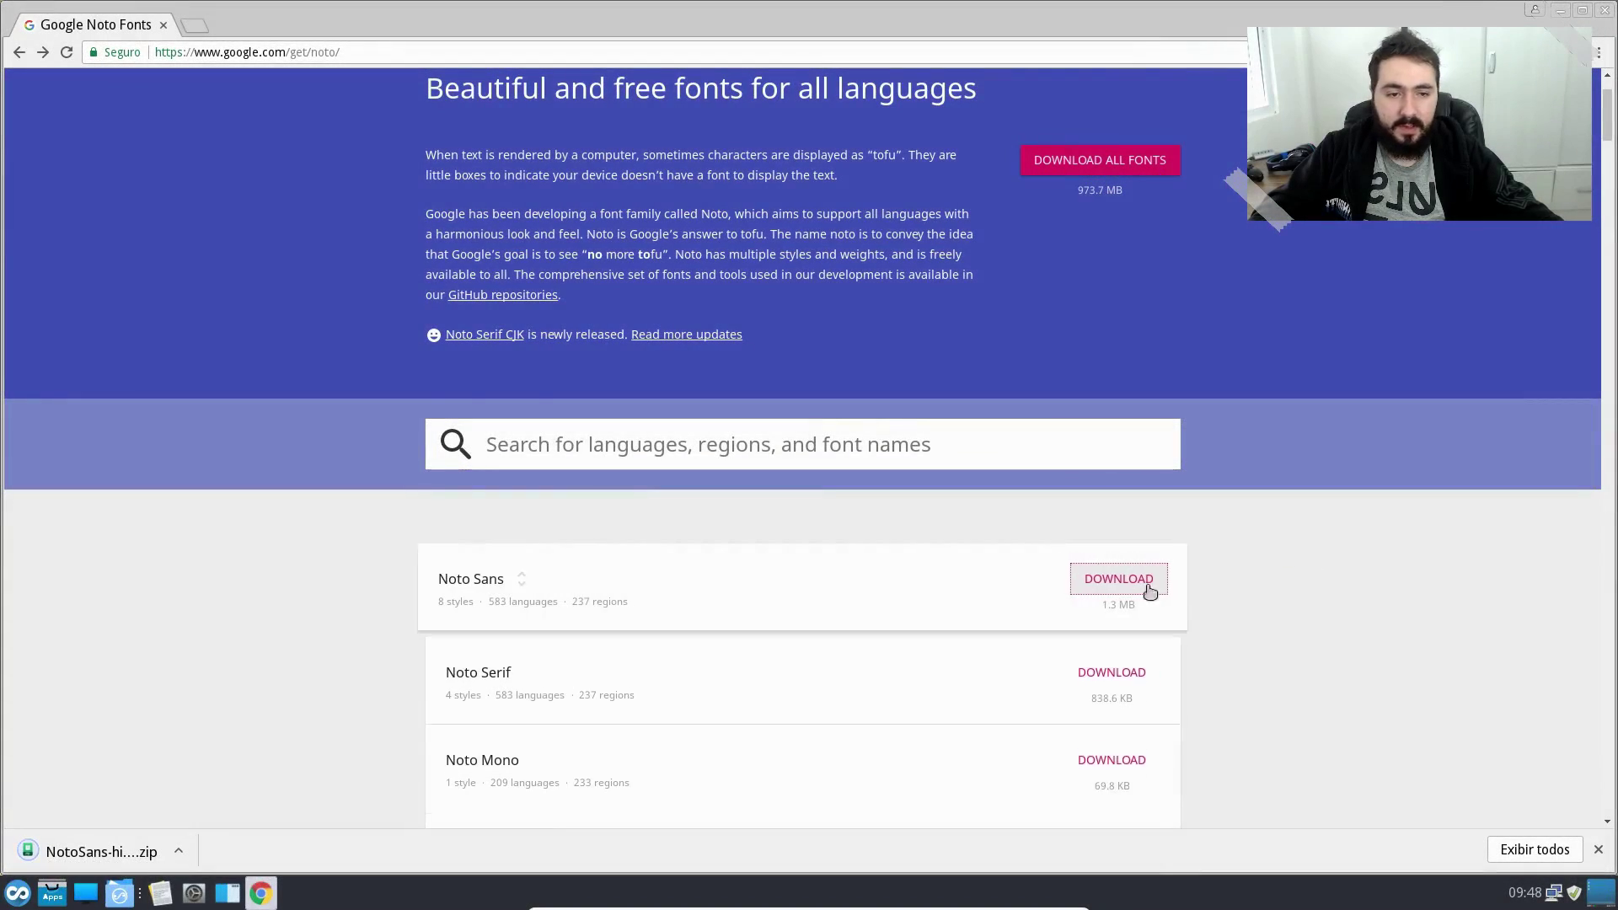
pyautogui.scroll(3, 416, 430)
pyautogui.scroll(-3, 784, 422)
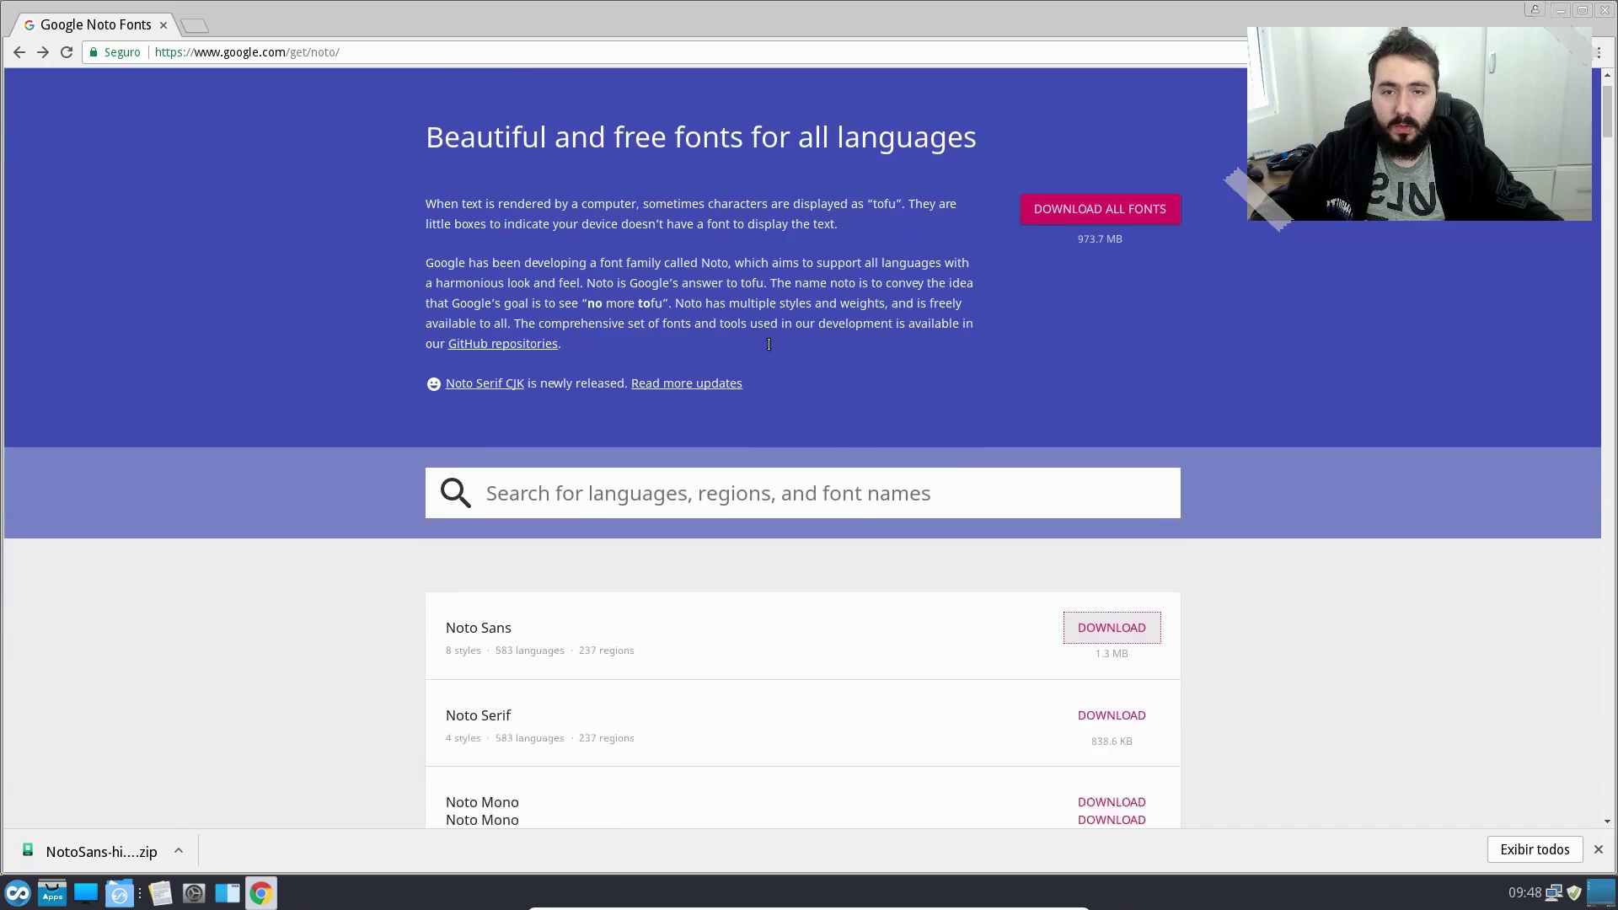
pyautogui.click(99, 852)
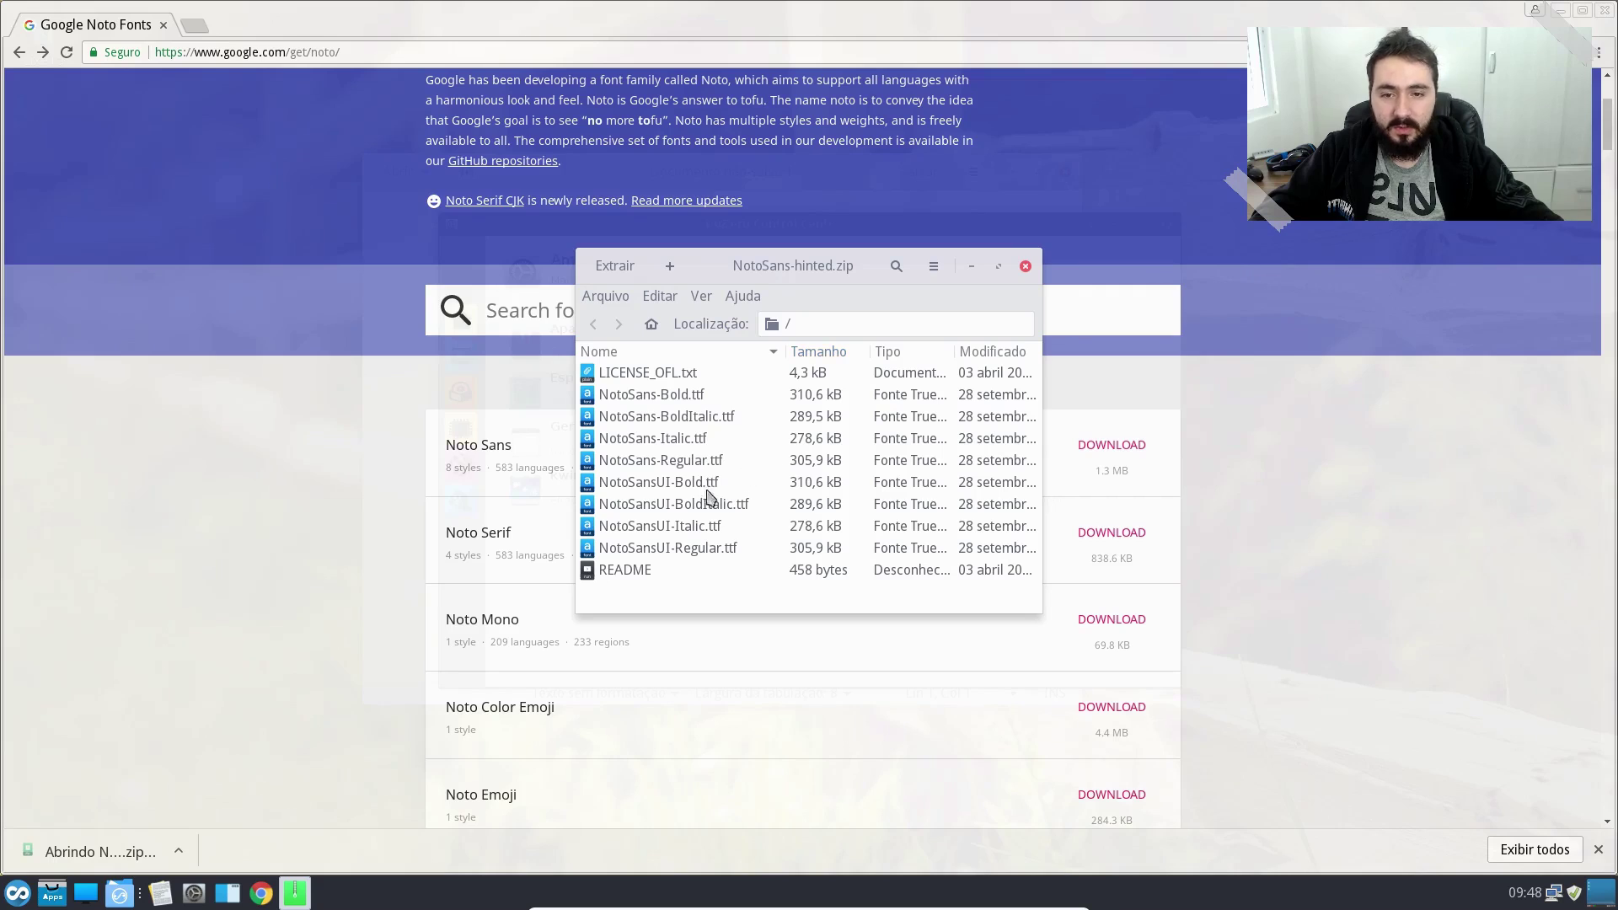
# Step: Select the eight Noto Sans TTF files in the archive and choose the home folder for extraction, with hidden files shown
pyautogui.click(702, 550)
pyautogui.keyDown('shift'); pyautogui.click(705, 396); pyautogui.keyUp('shift')
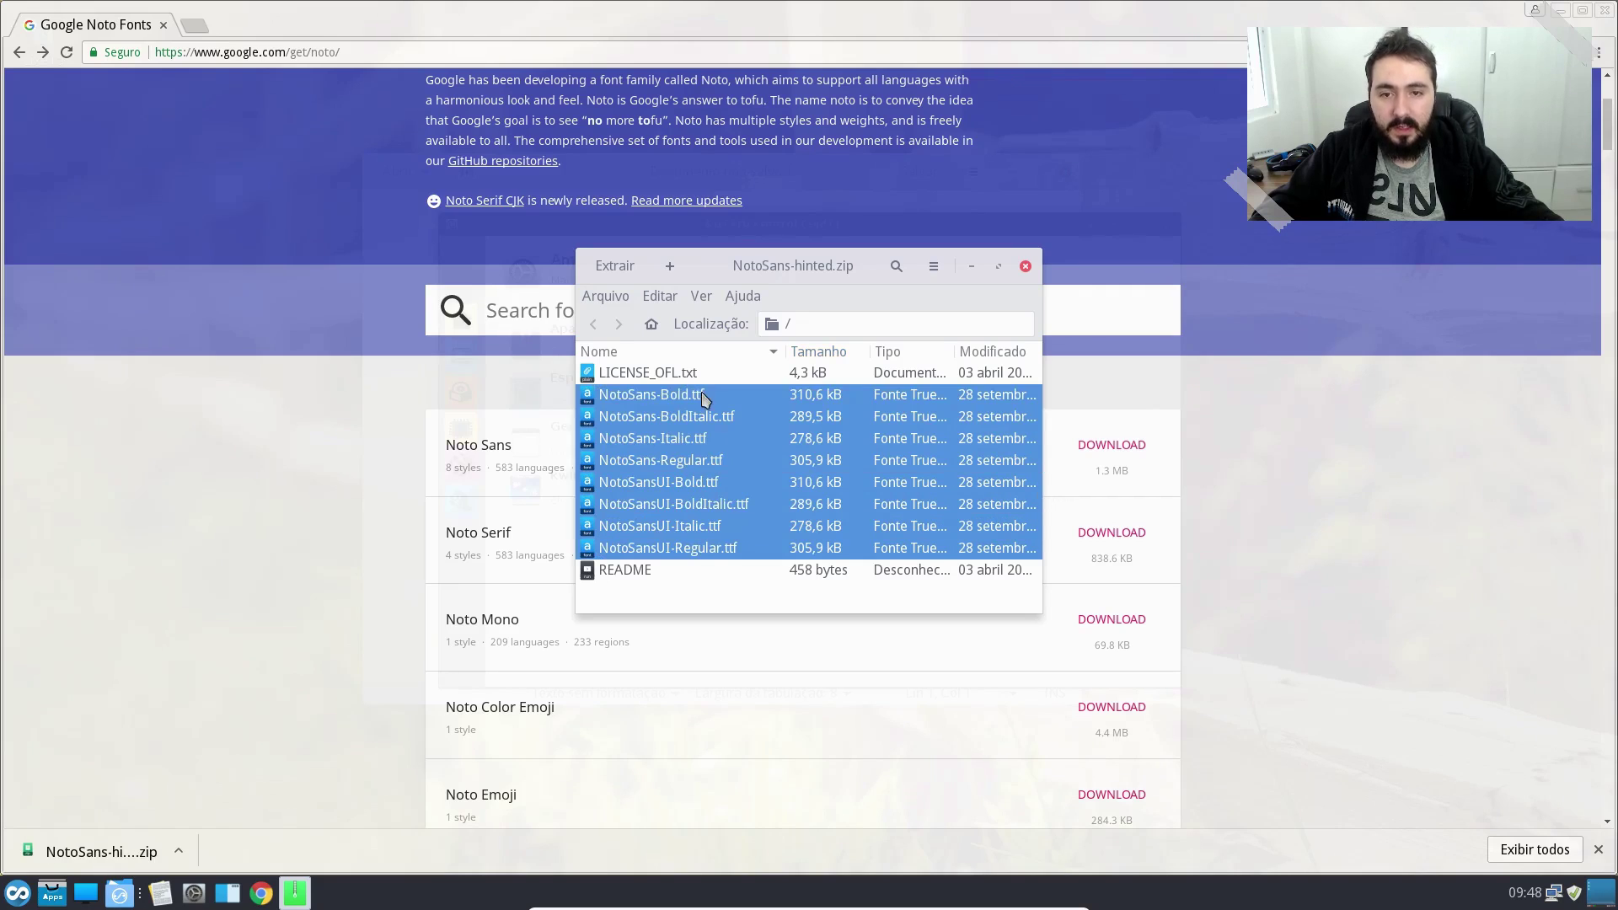
pyautogui.click(614, 267)
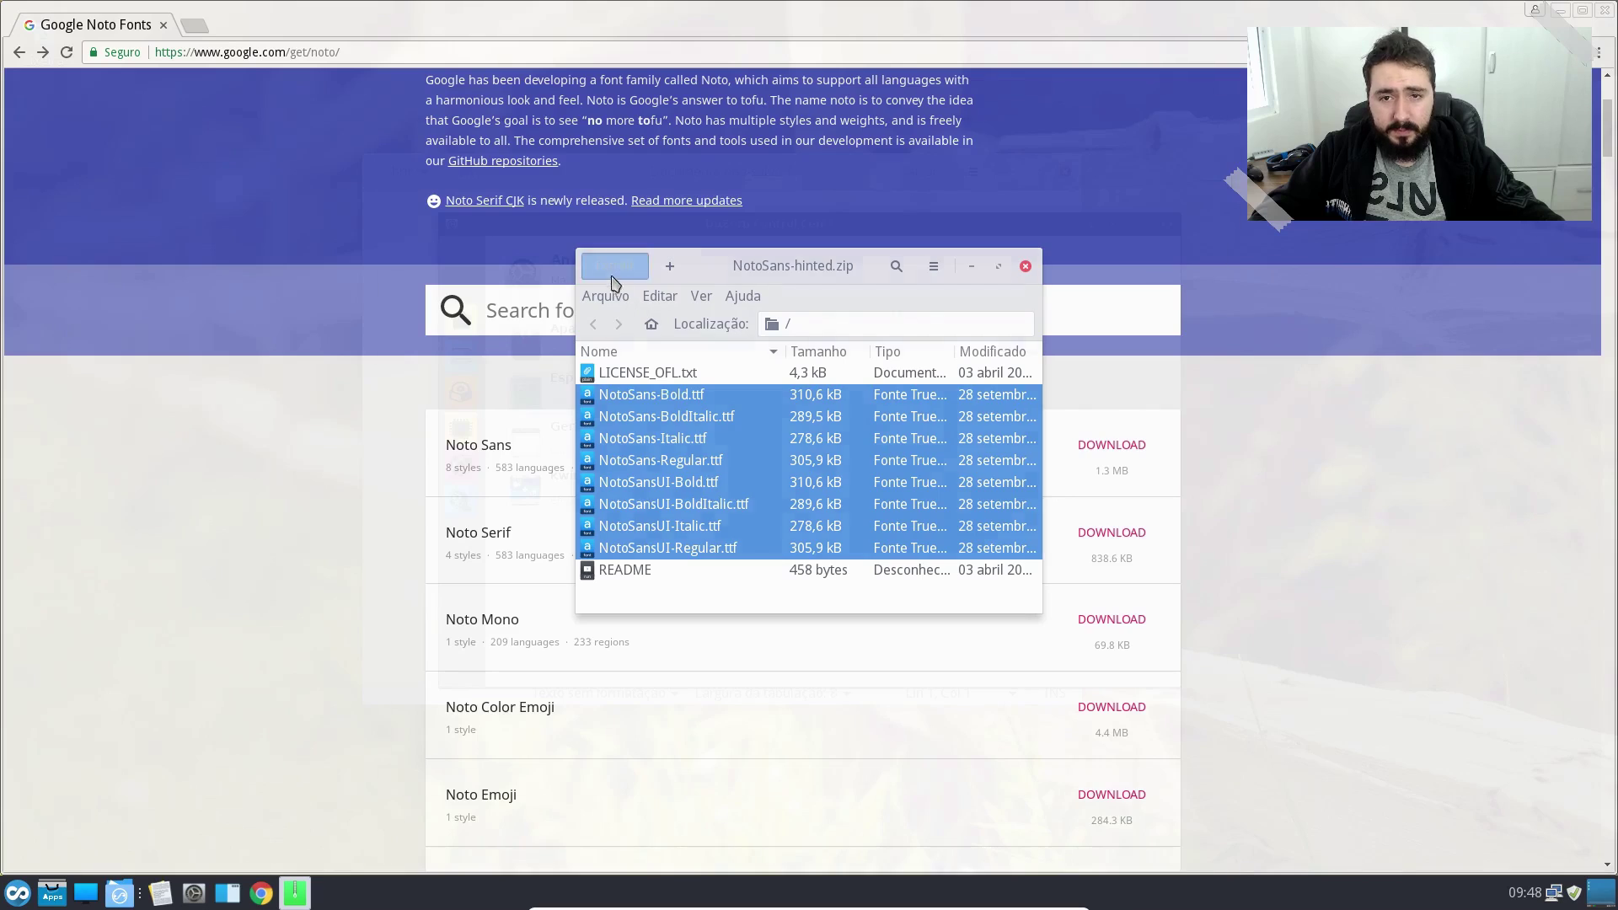
pyautogui.click(463, 188)
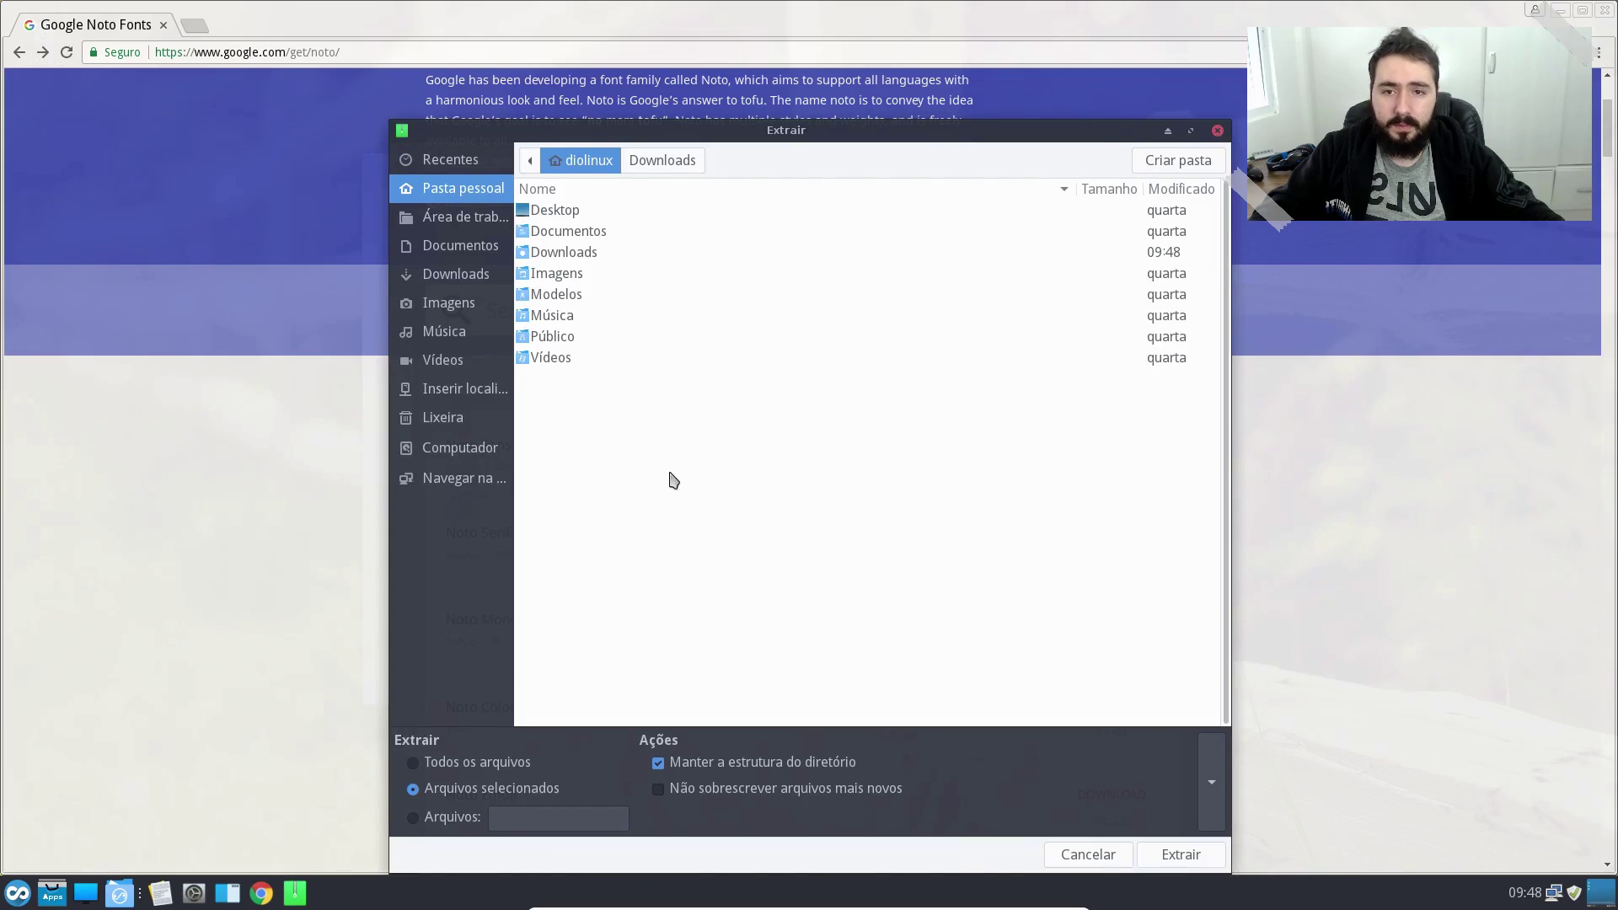
pyautogui.hotkey('ctrl', 'h')
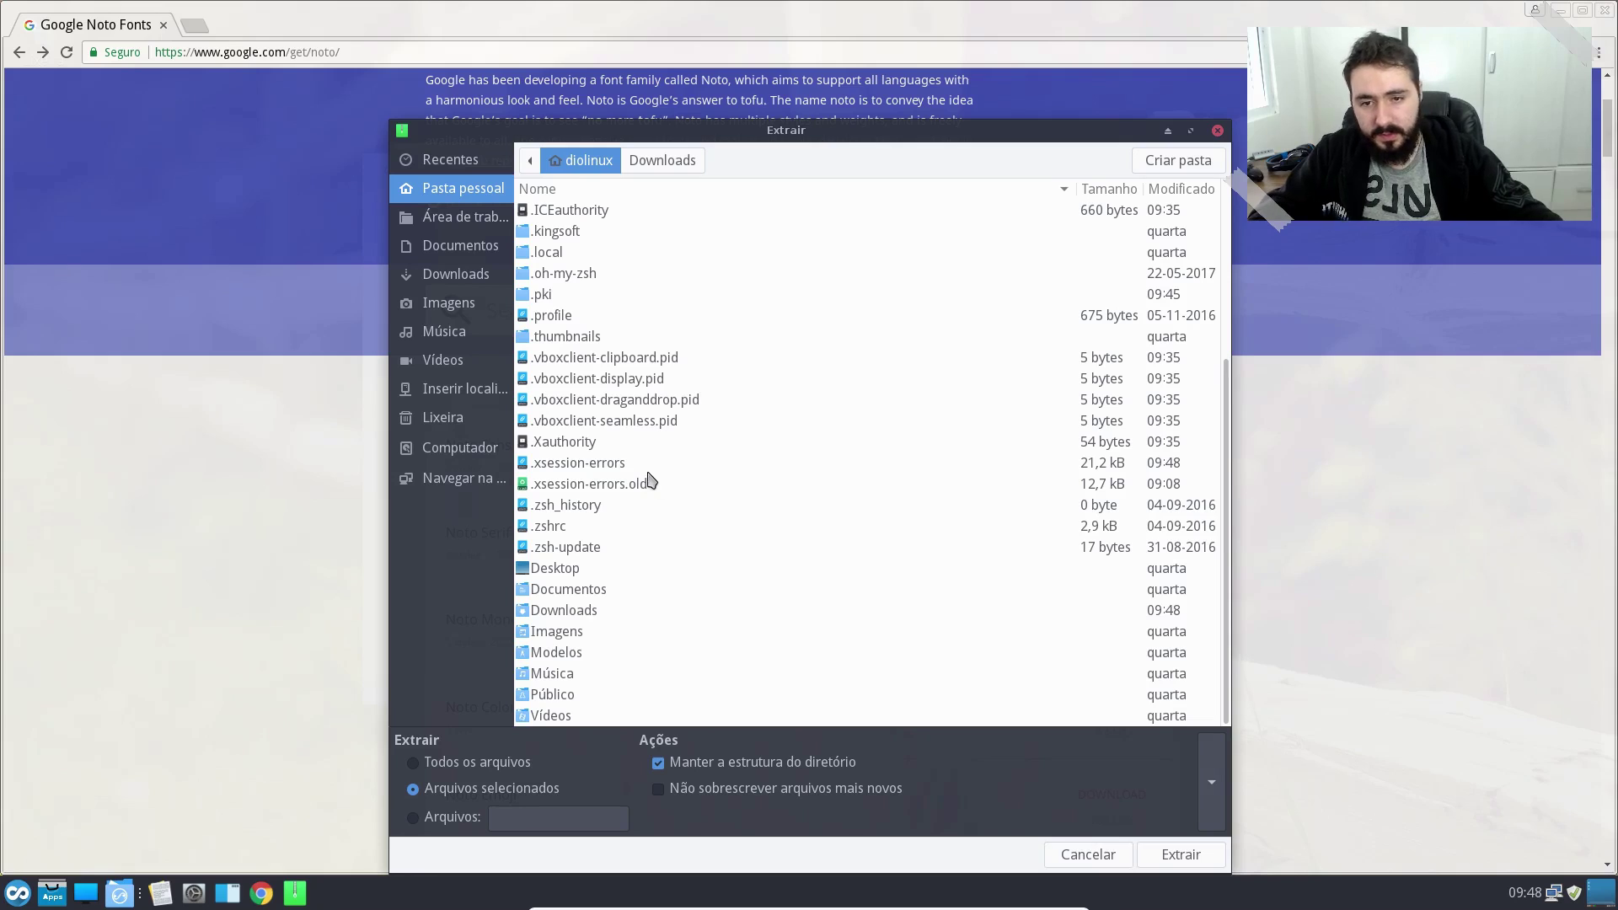
pyautogui.scroll(3, 669, 515)
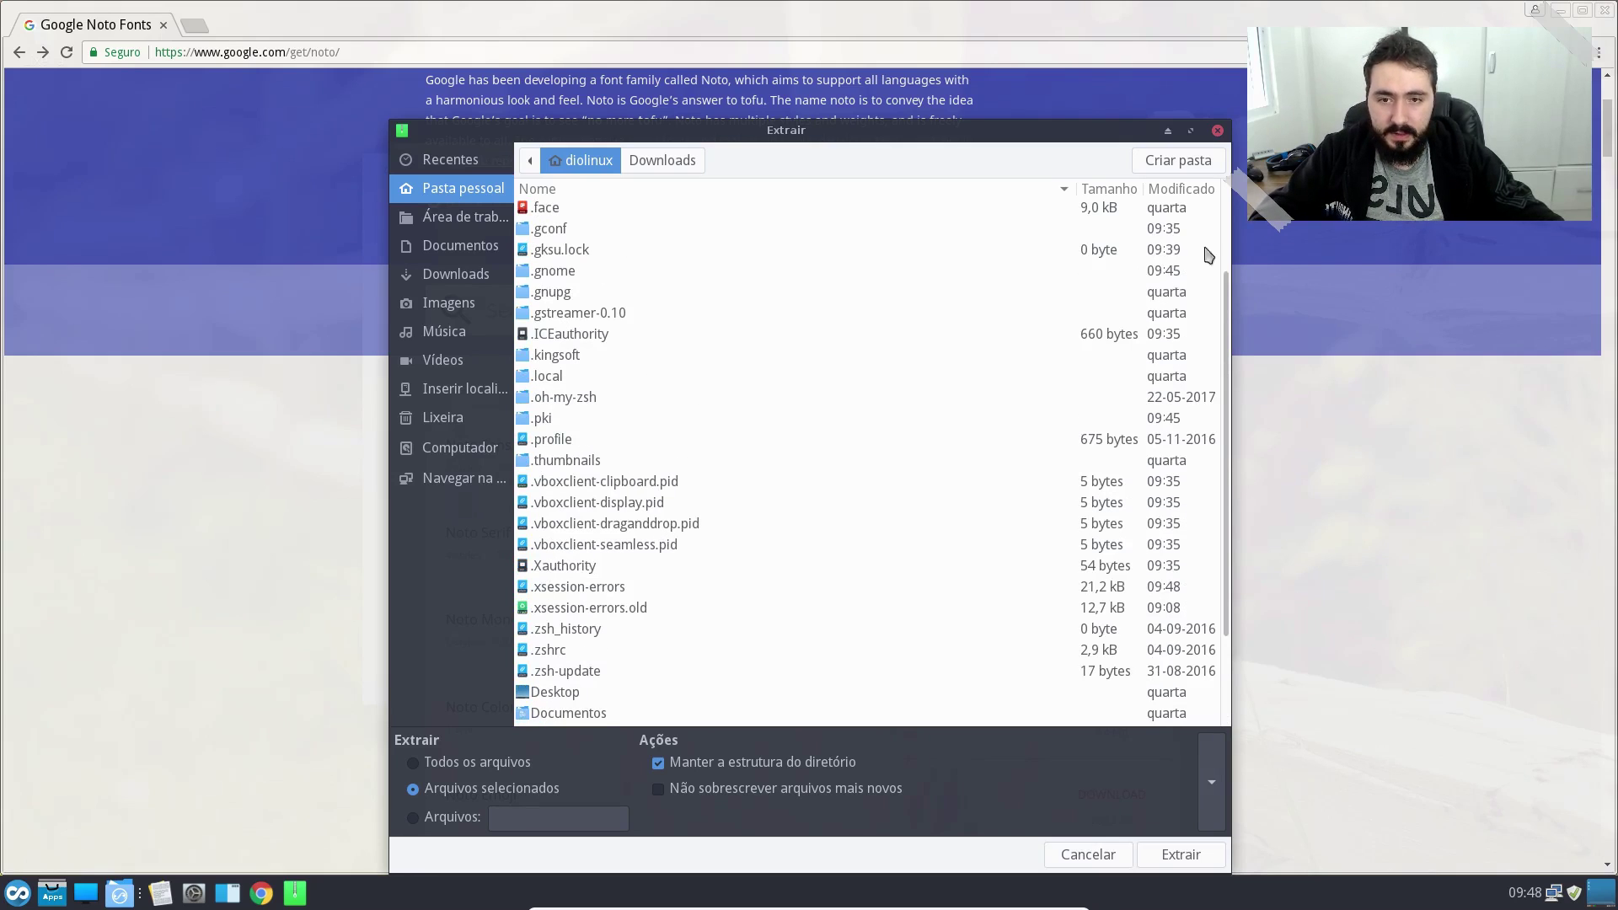
# Step: Create a folder named .fonts in the home folder as the extraction destination
pyautogui.click(1207, 165)
pyautogui.press('Escape')
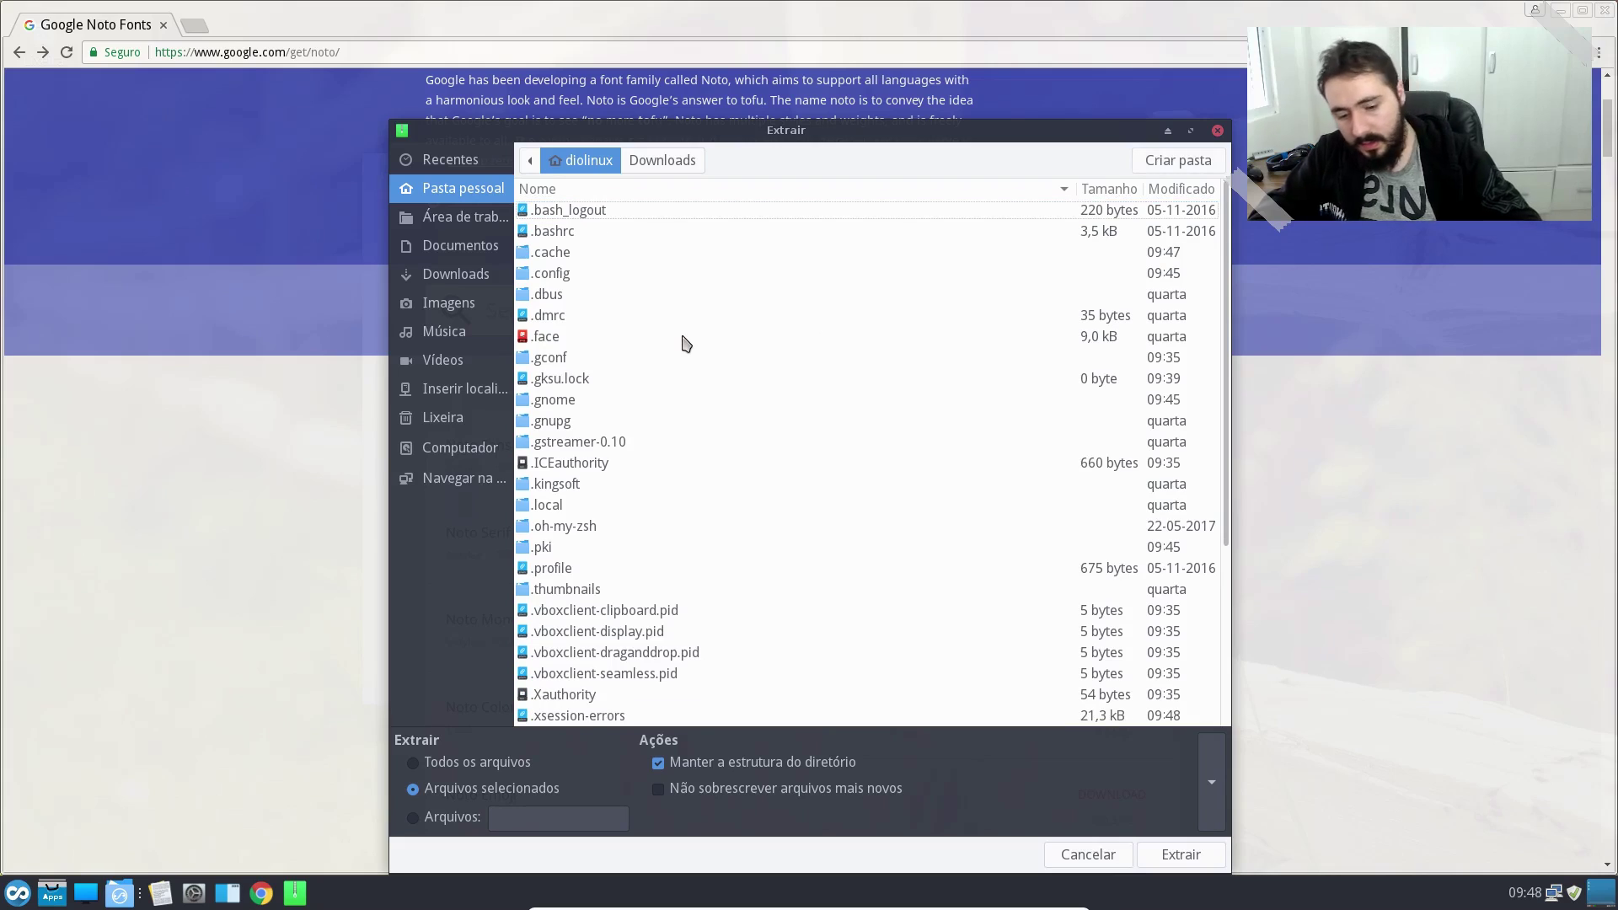
pyautogui.write('.')
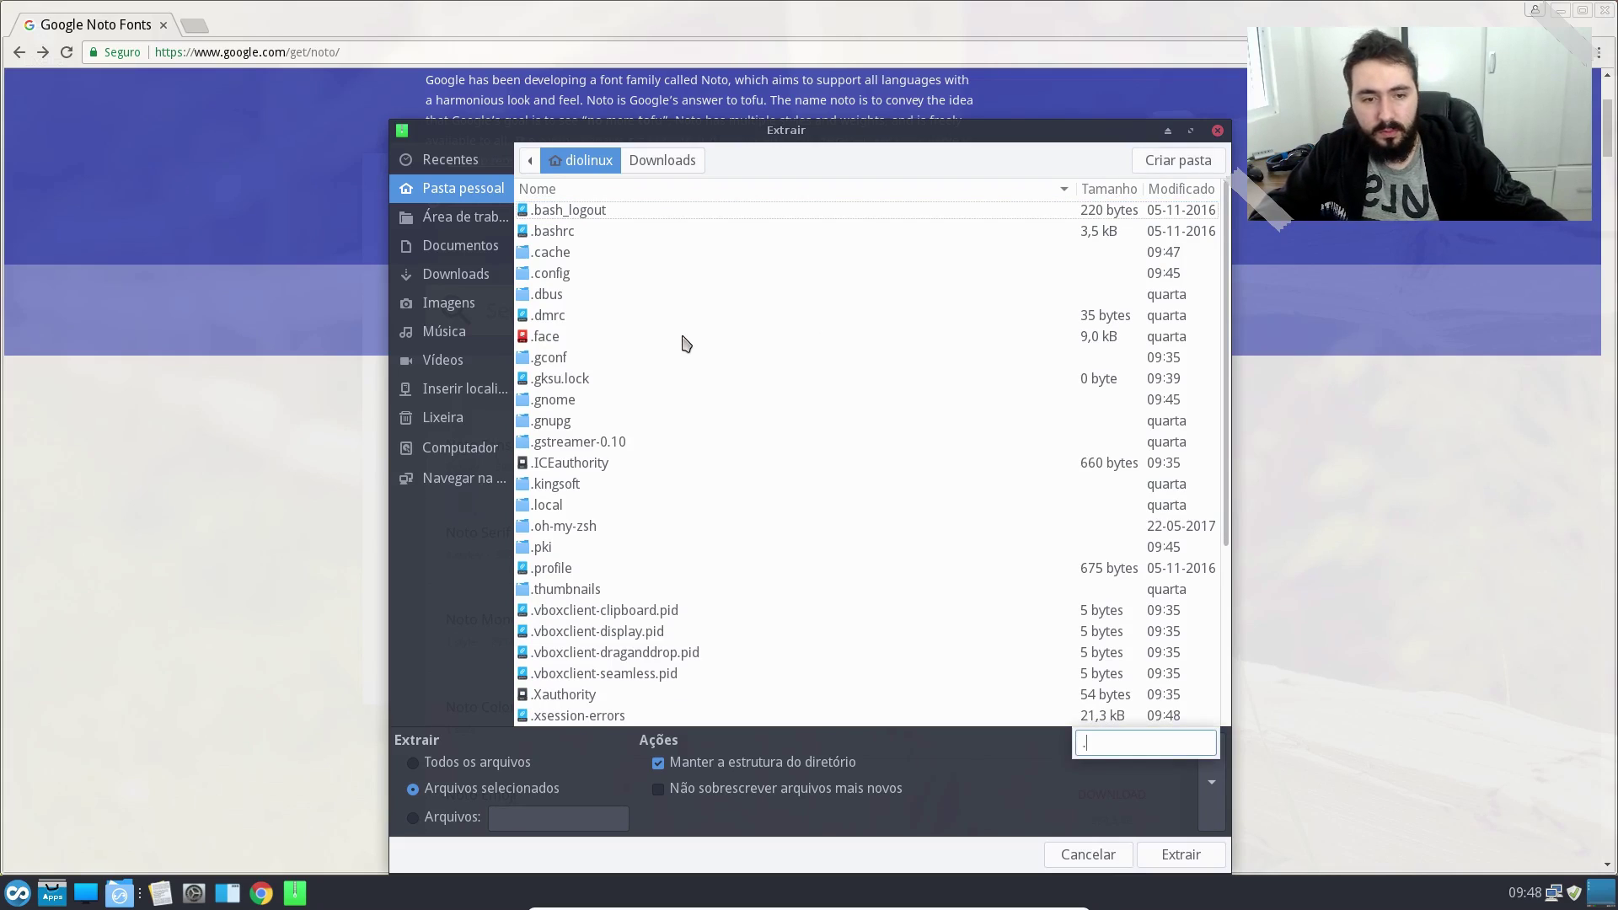
pyautogui.click(1170, 160)
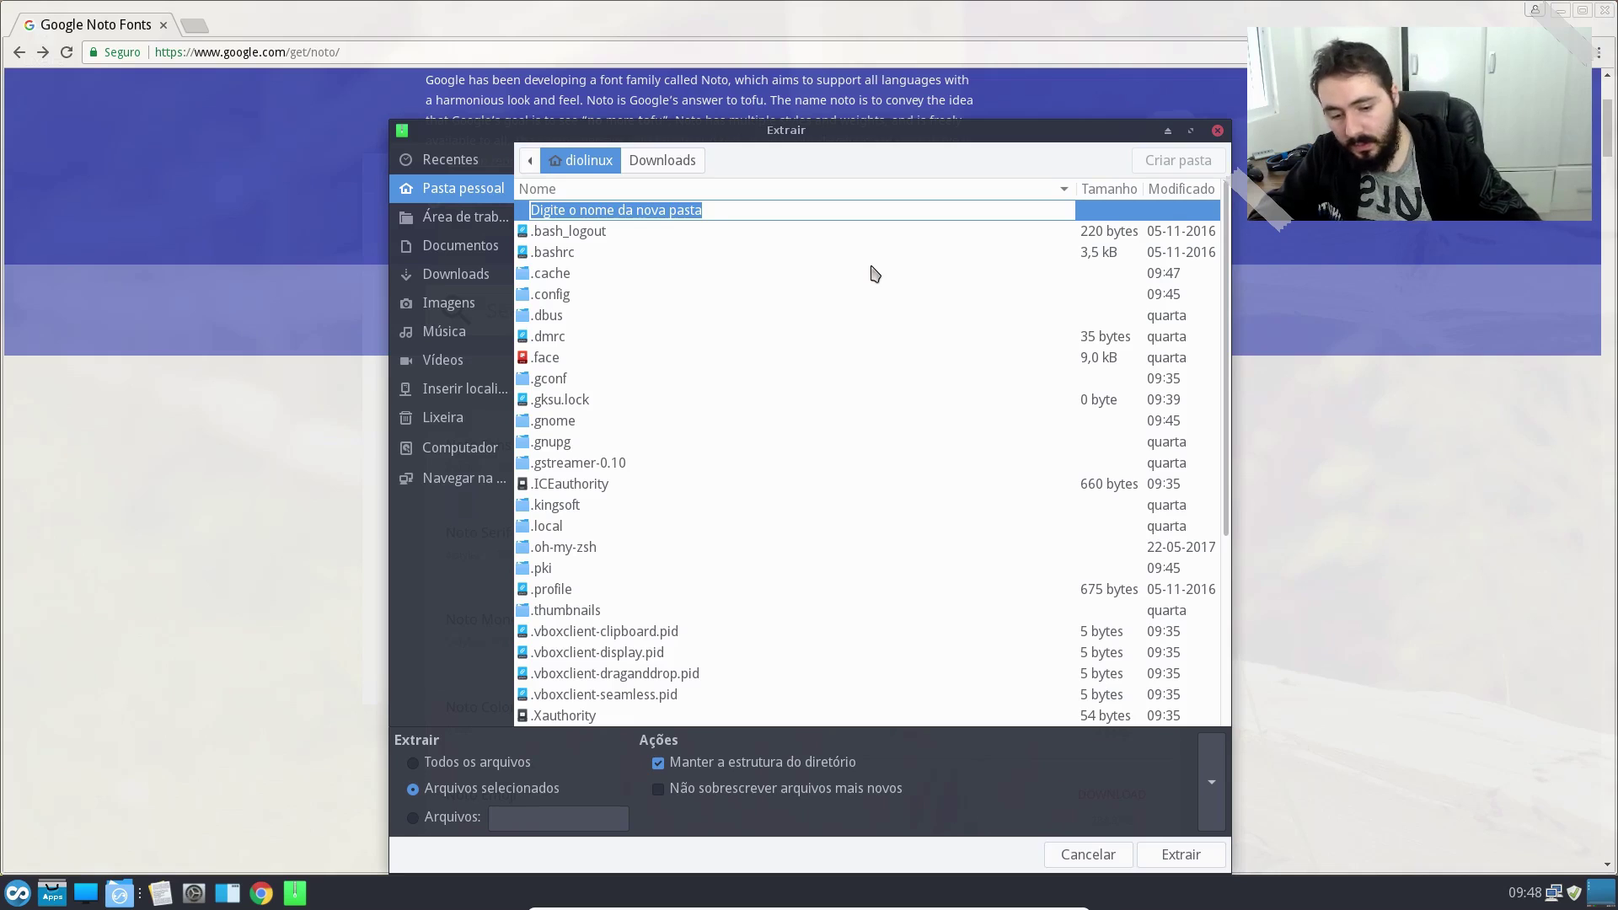
pyautogui.press('BackSpace')
pyautogui.write('.')
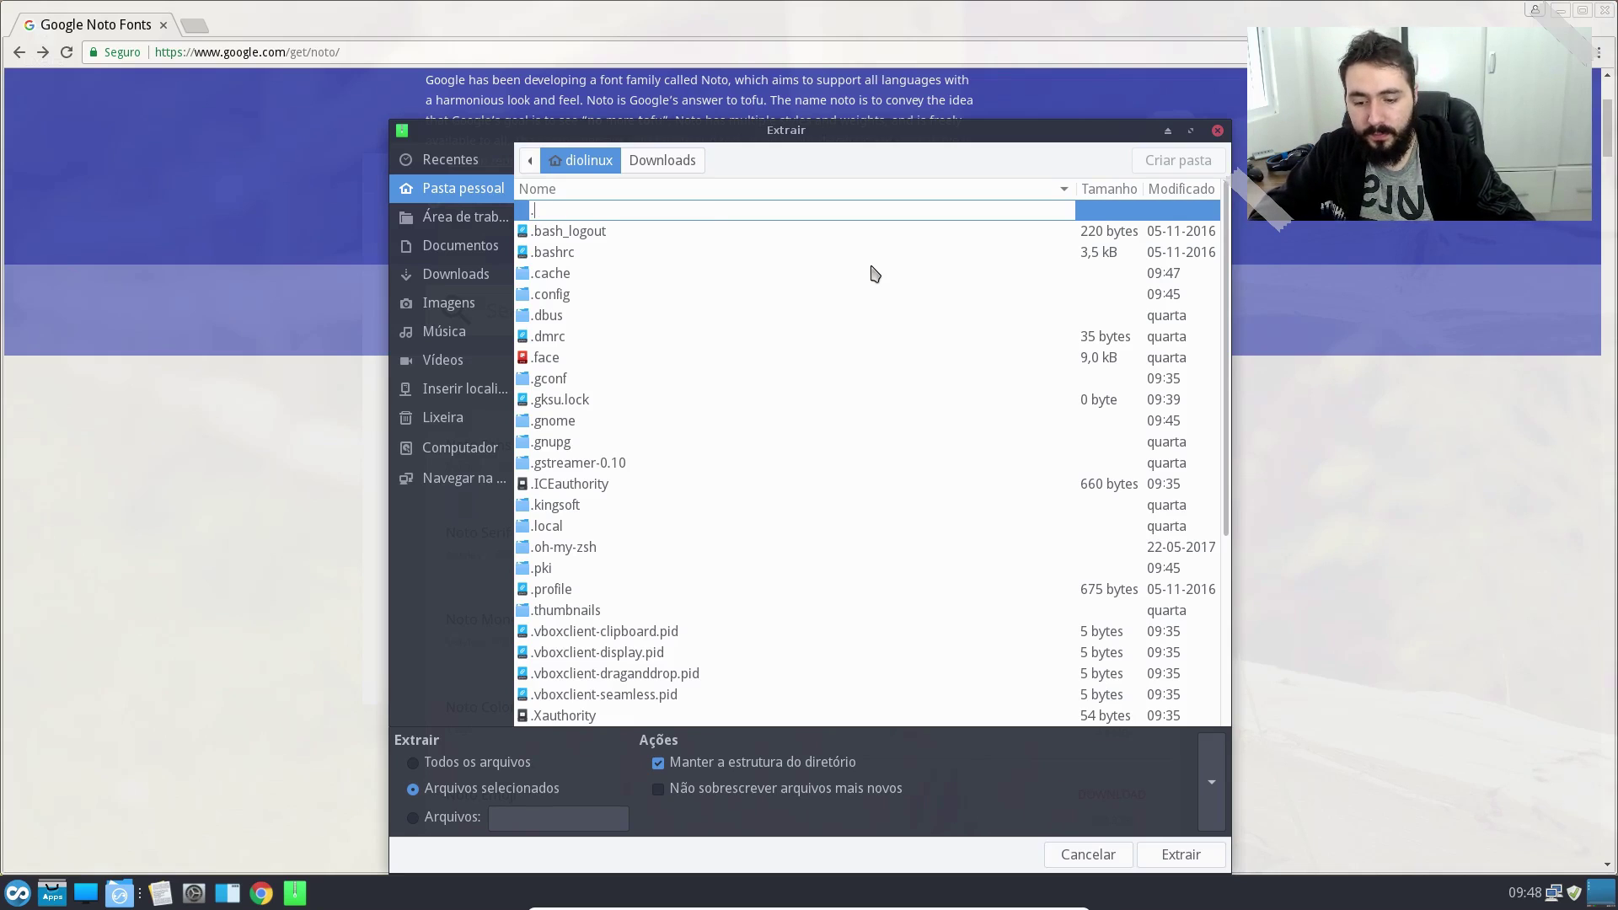
pyautogui.write('gfonts')
pyautogui.press('Return')
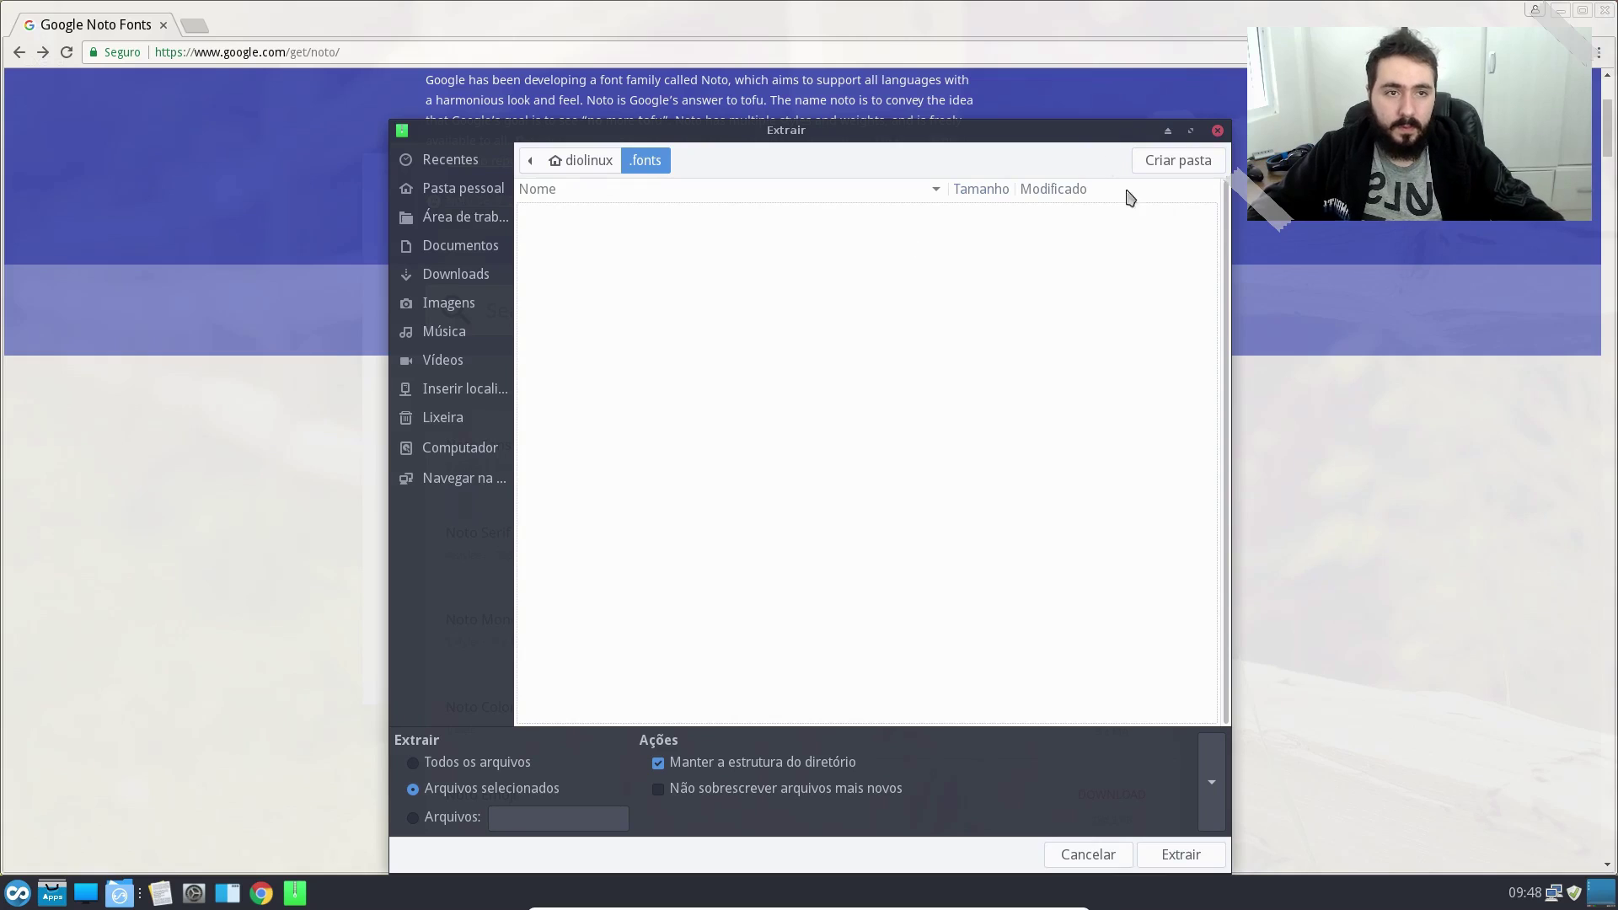
# Step: Extract the selected fonts into .fonts, view the extracted files, and close the file manager and archive windows
pyautogui.click(1194, 860)
pyautogui.click(746, 479)
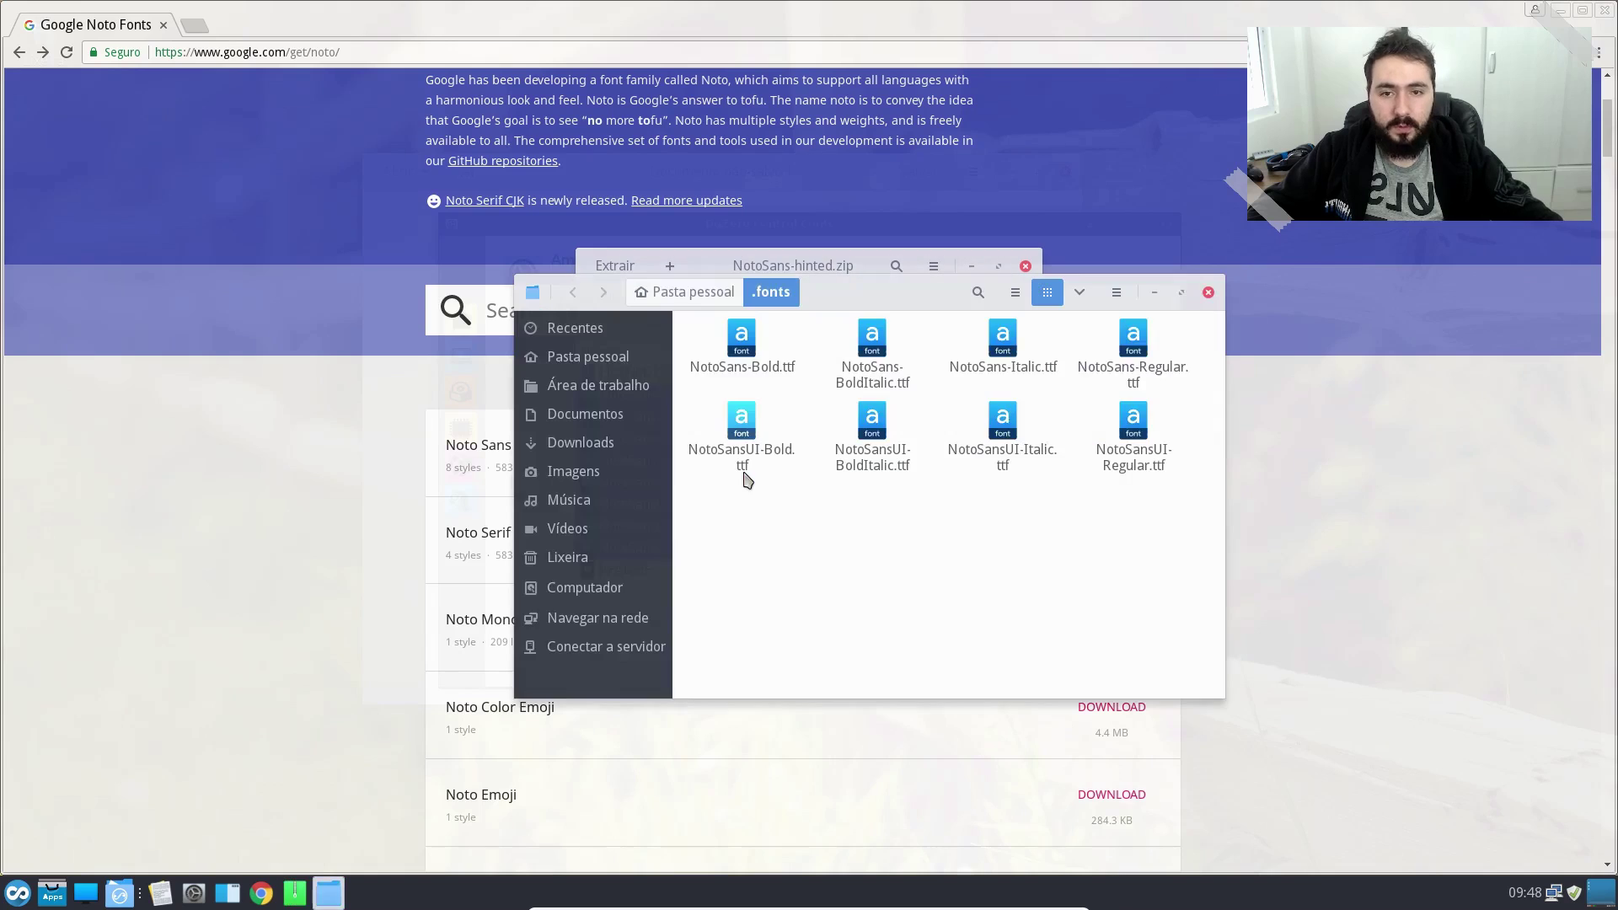
pyautogui.click(1208, 292)
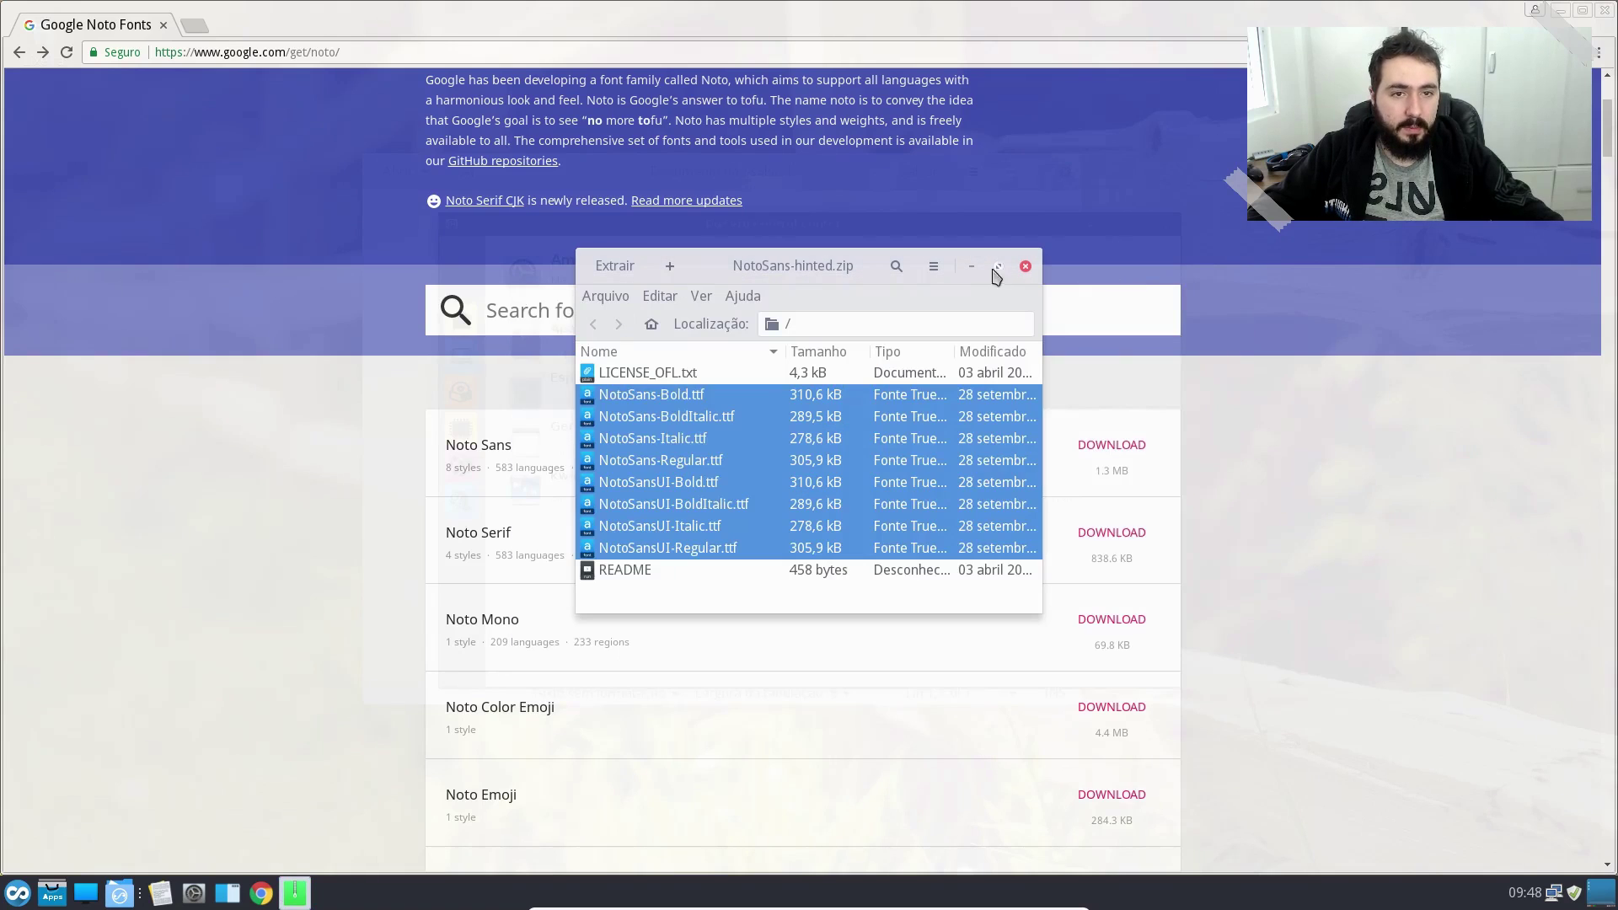
pyautogui.click(1025, 267)
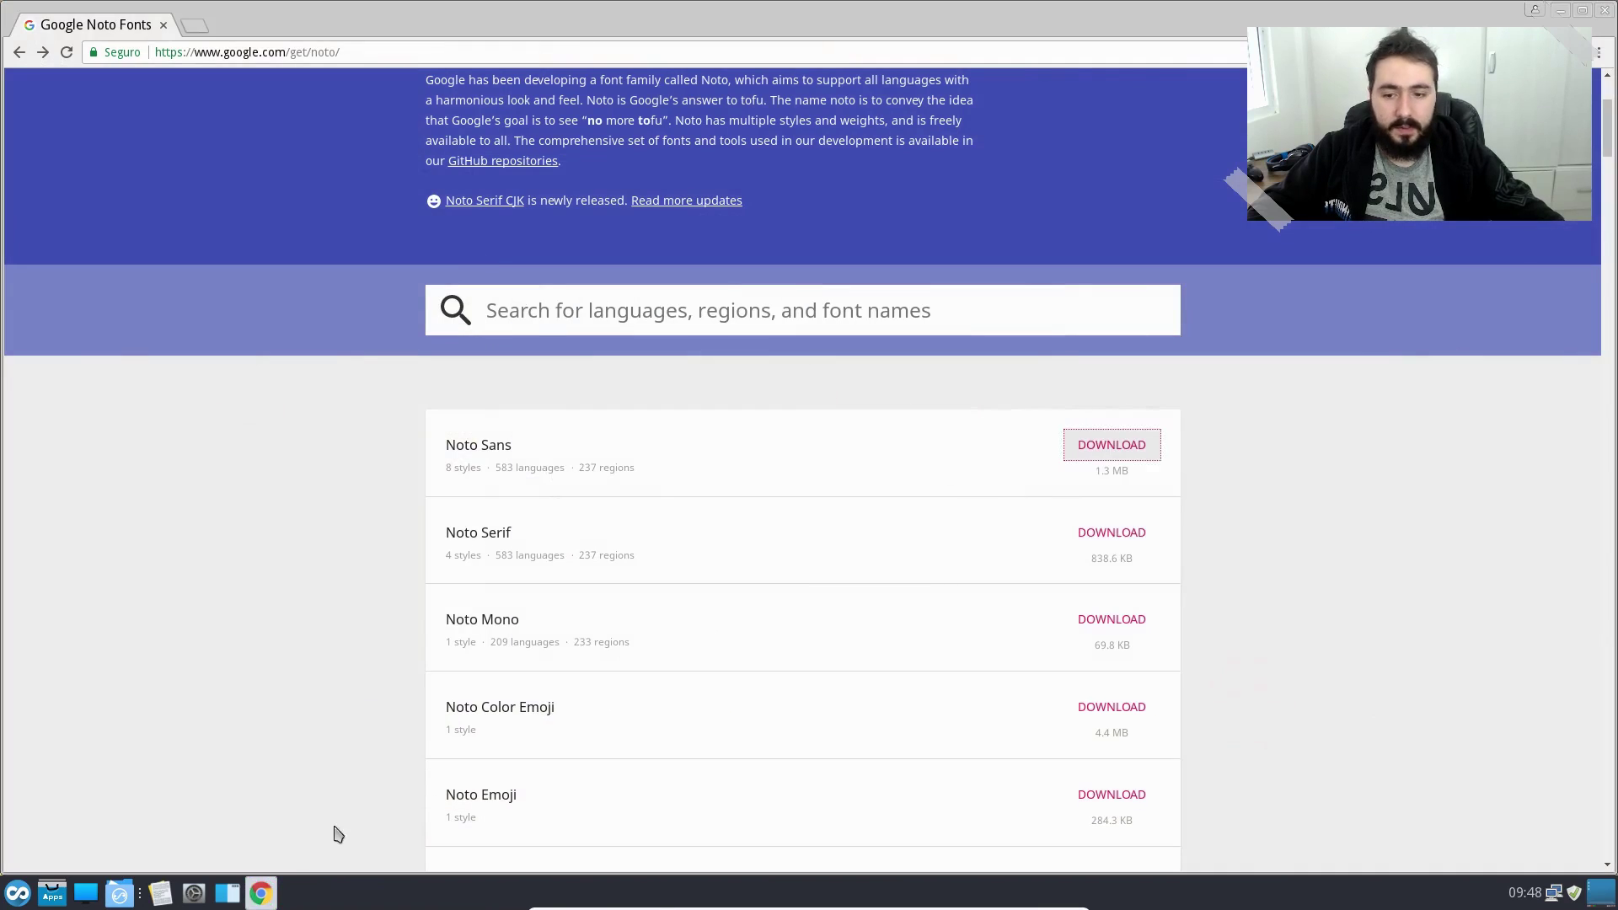
# Step: Minimize the browser and move the DuZeru Control Center window up and to the right on the desktop
pyautogui.click(18, 895)
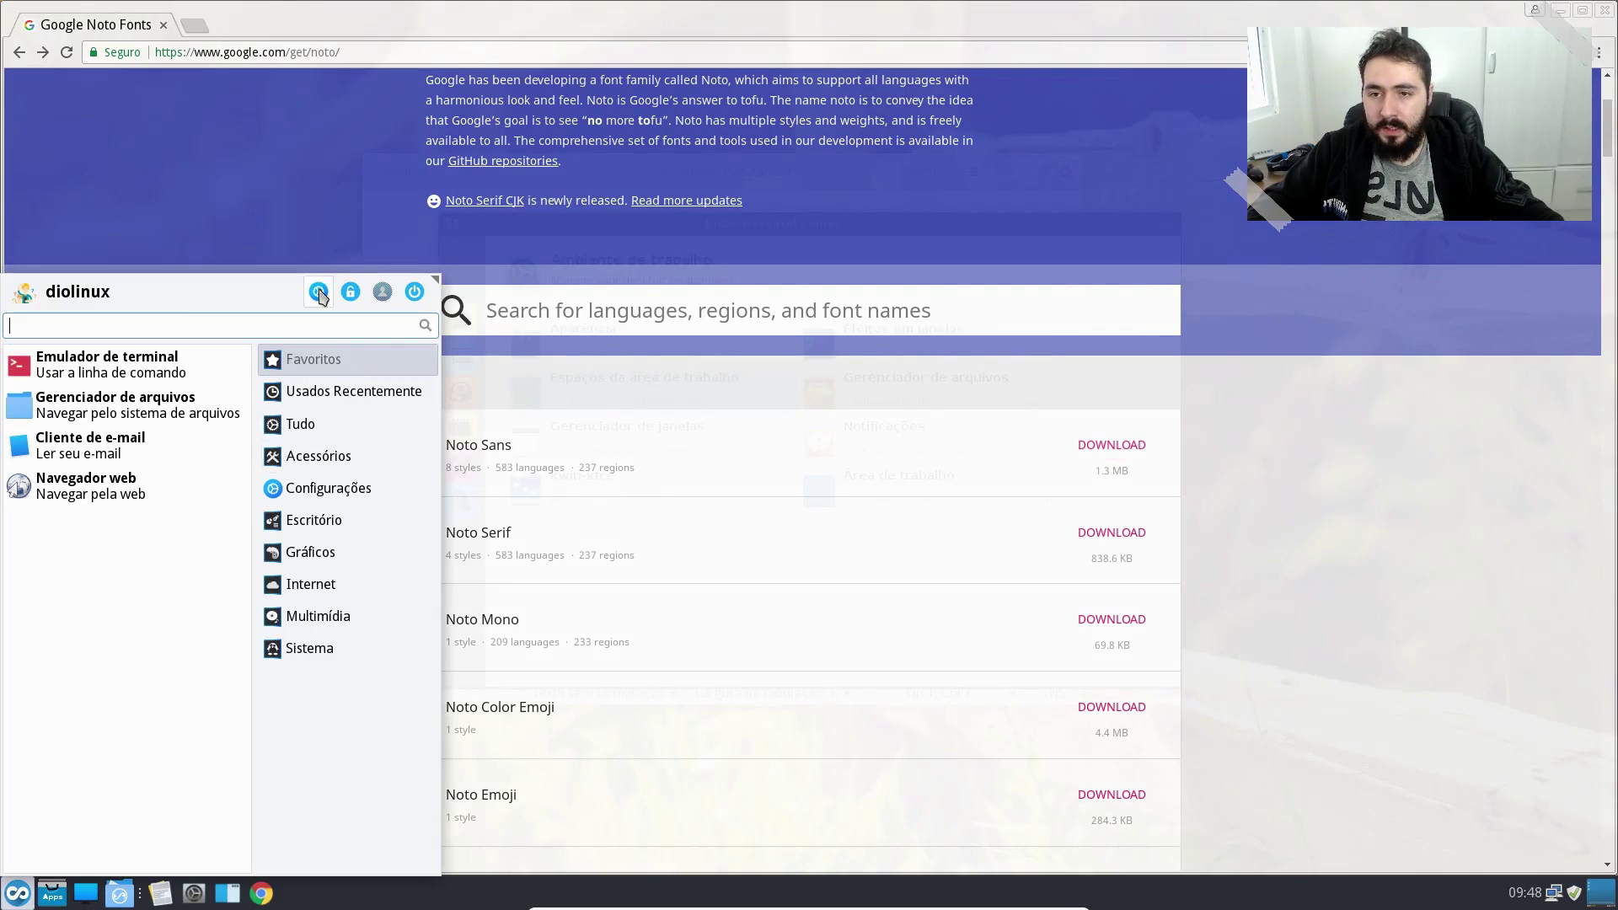
pyautogui.click(1585, 18)
pyautogui.click(1560, 10)
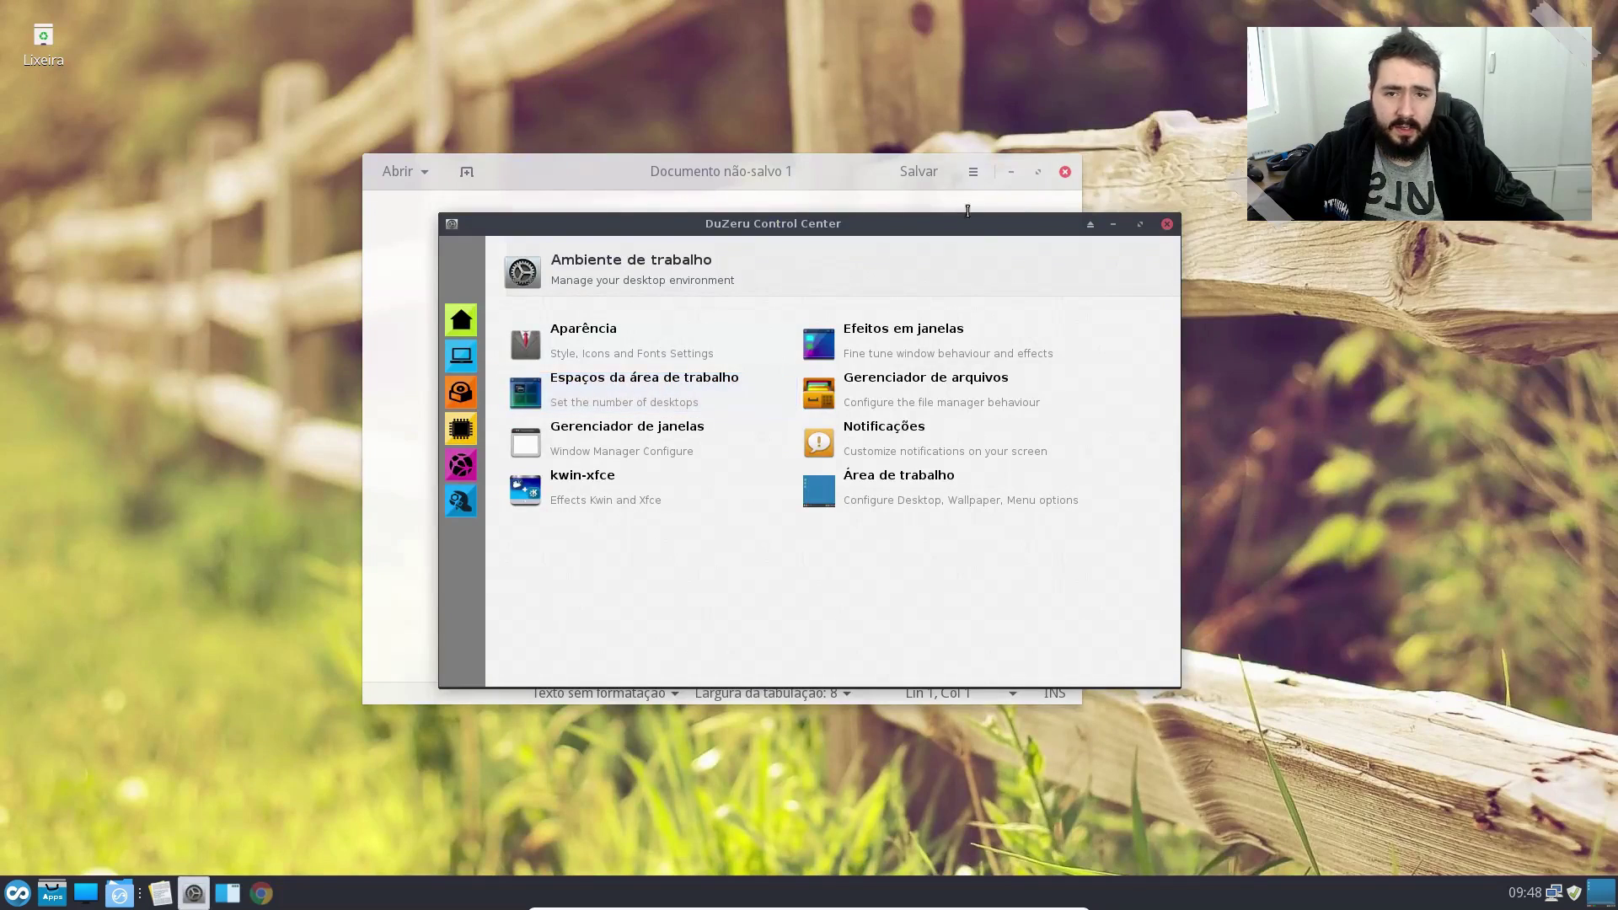
pyautogui.moveTo(978, 226); pyautogui.dragTo(1229, 158)
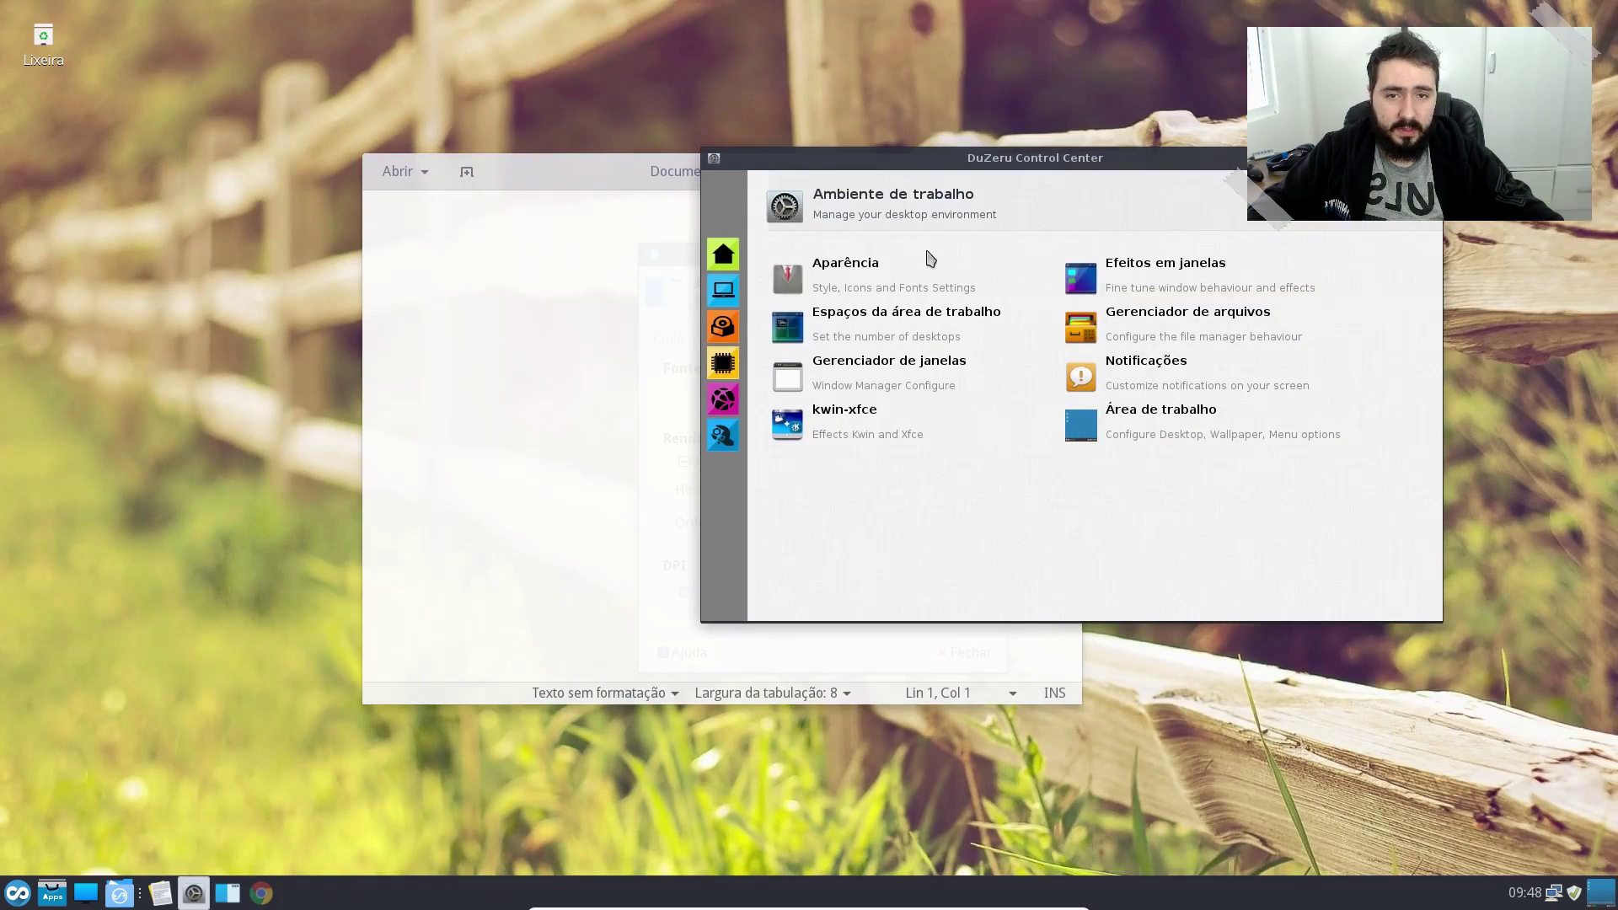
# Step: Open the Aparência settings and set the default font to Noto Sans Regular, size 12
pyautogui.click(877, 277)
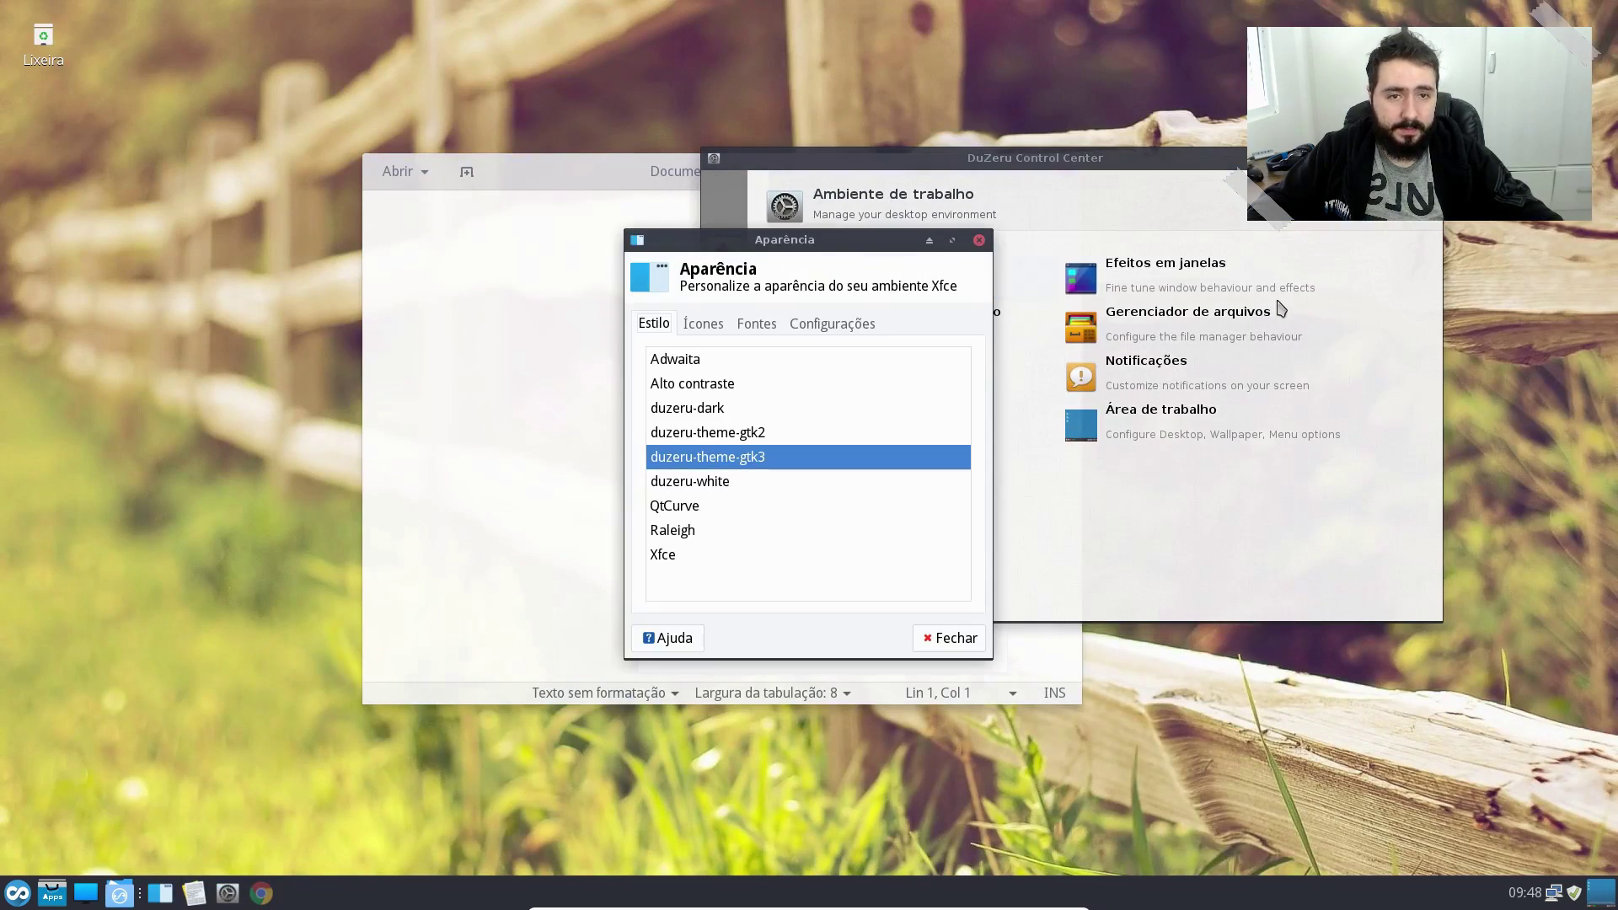
pyautogui.click(771, 326)
pyautogui.click(865, 389)
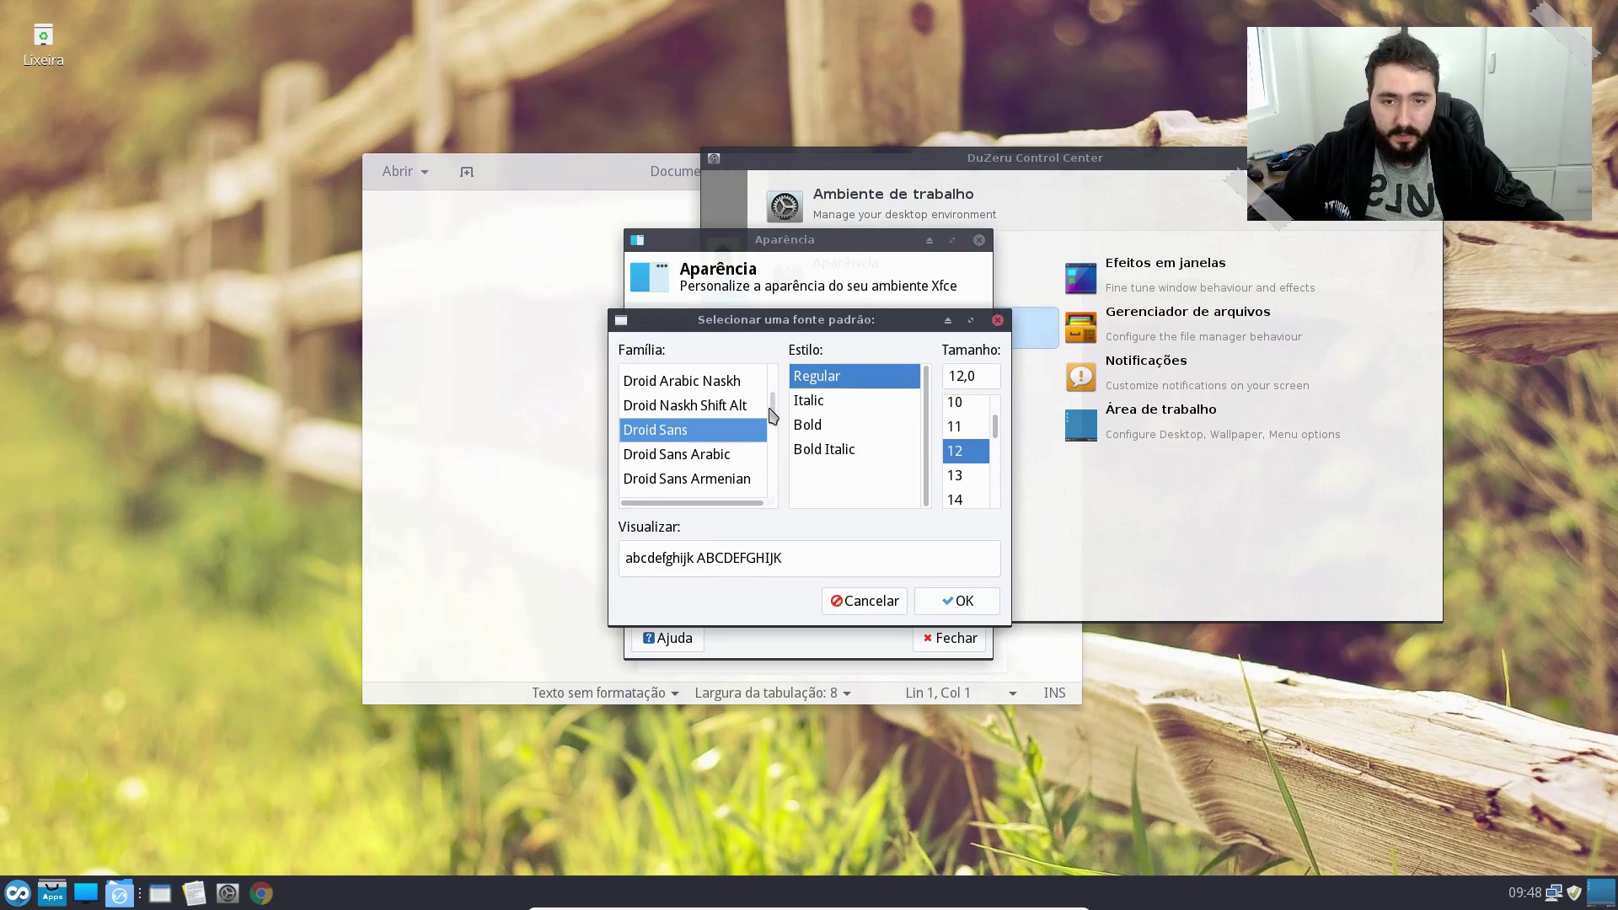
pyautogui.moveTo(772, 398); pyautogui.dragTo(773, 461)
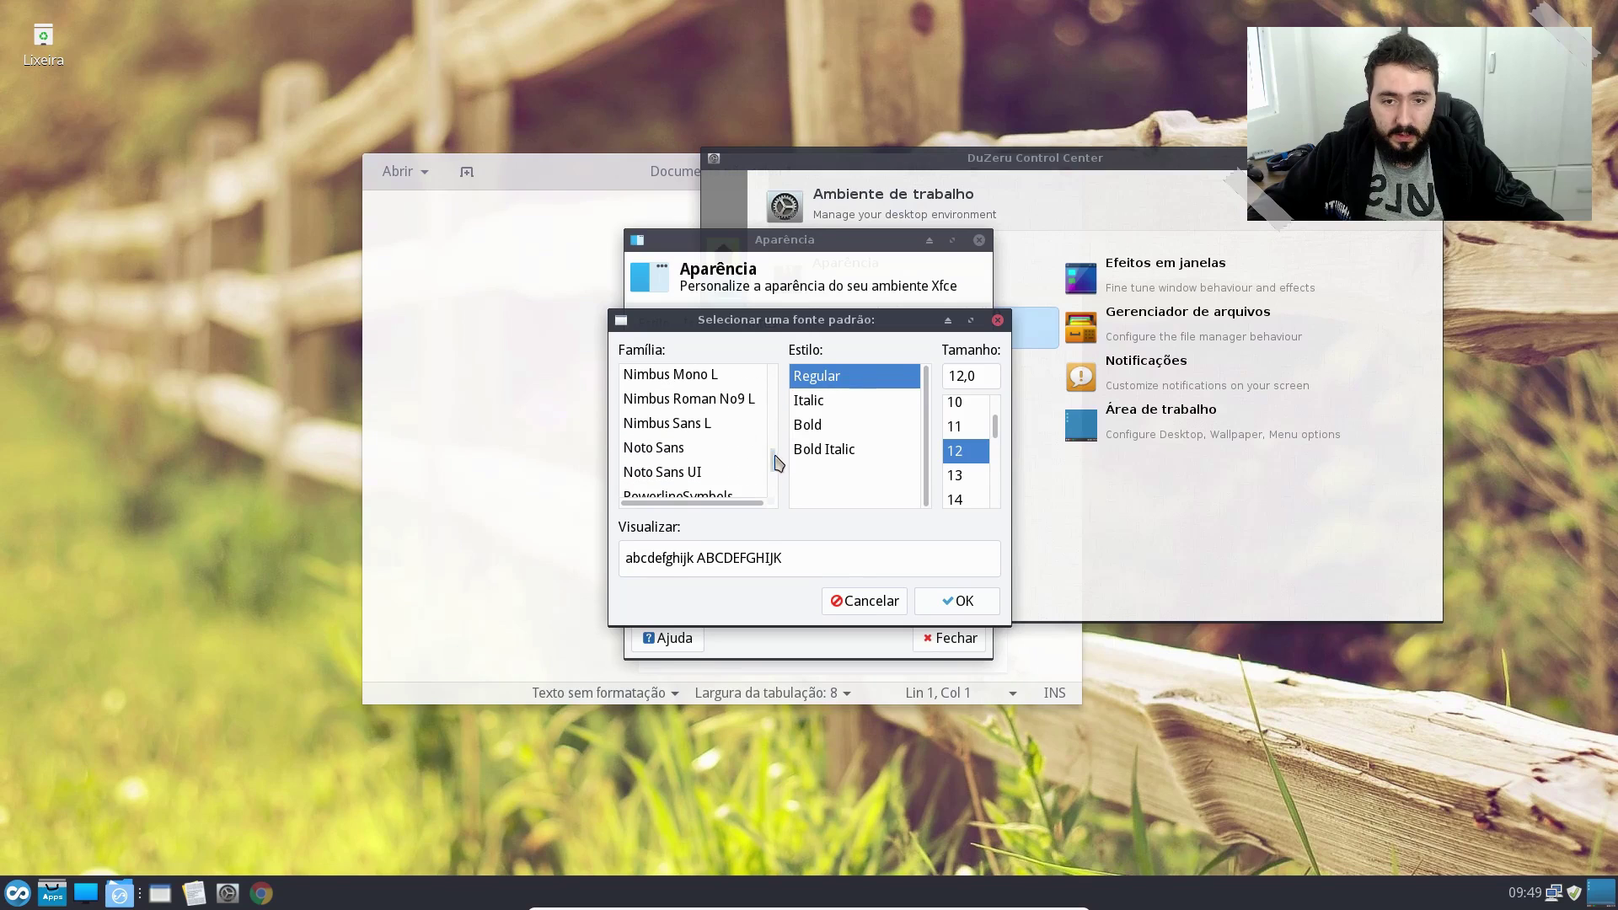
pyautogui.click(724, 456)
pyautogui.click(953, 603)
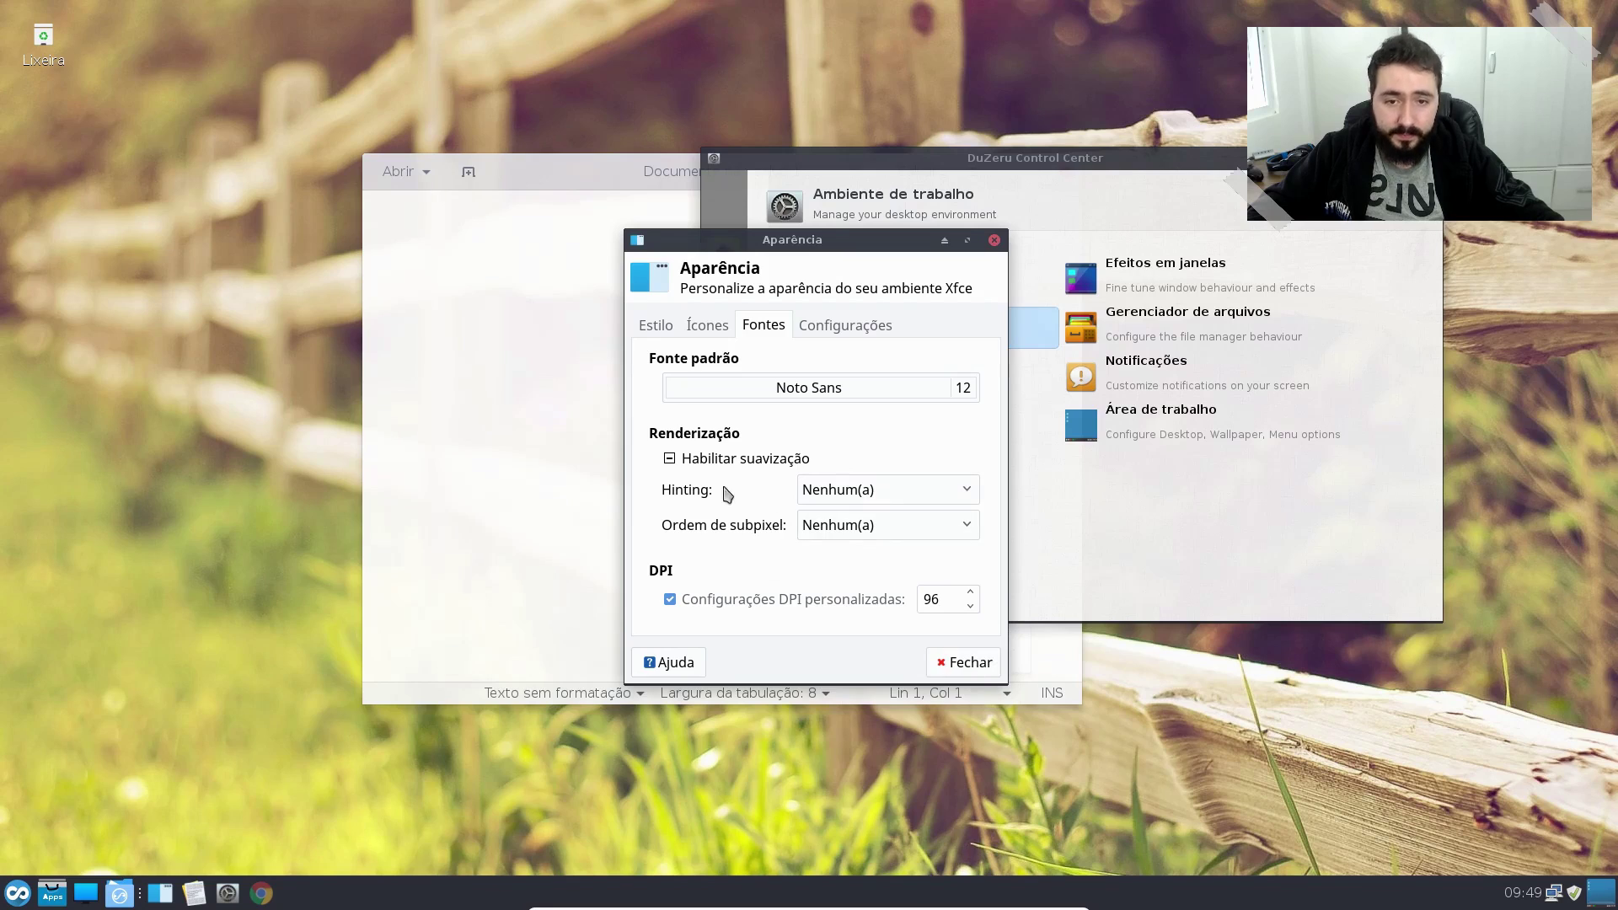
# Step: Set the font hinting to Médio and the subpixel order to RGB, and close the appearance settings and DuZeru Control Center
pyautogui.click(851, 499)
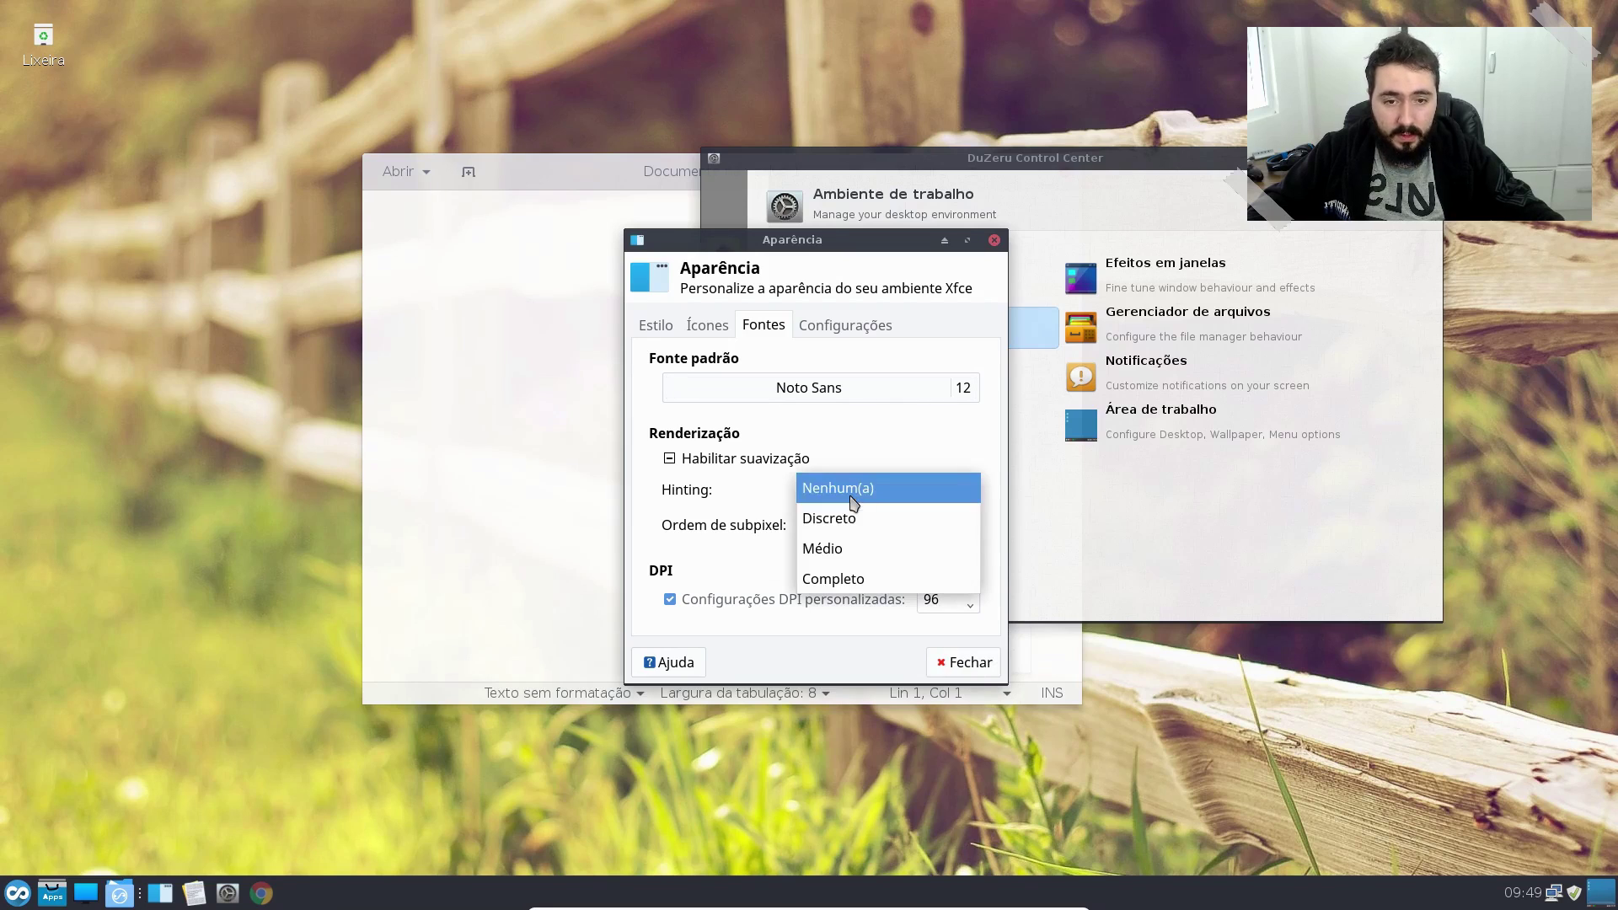
pyautogui.click(886, 552)
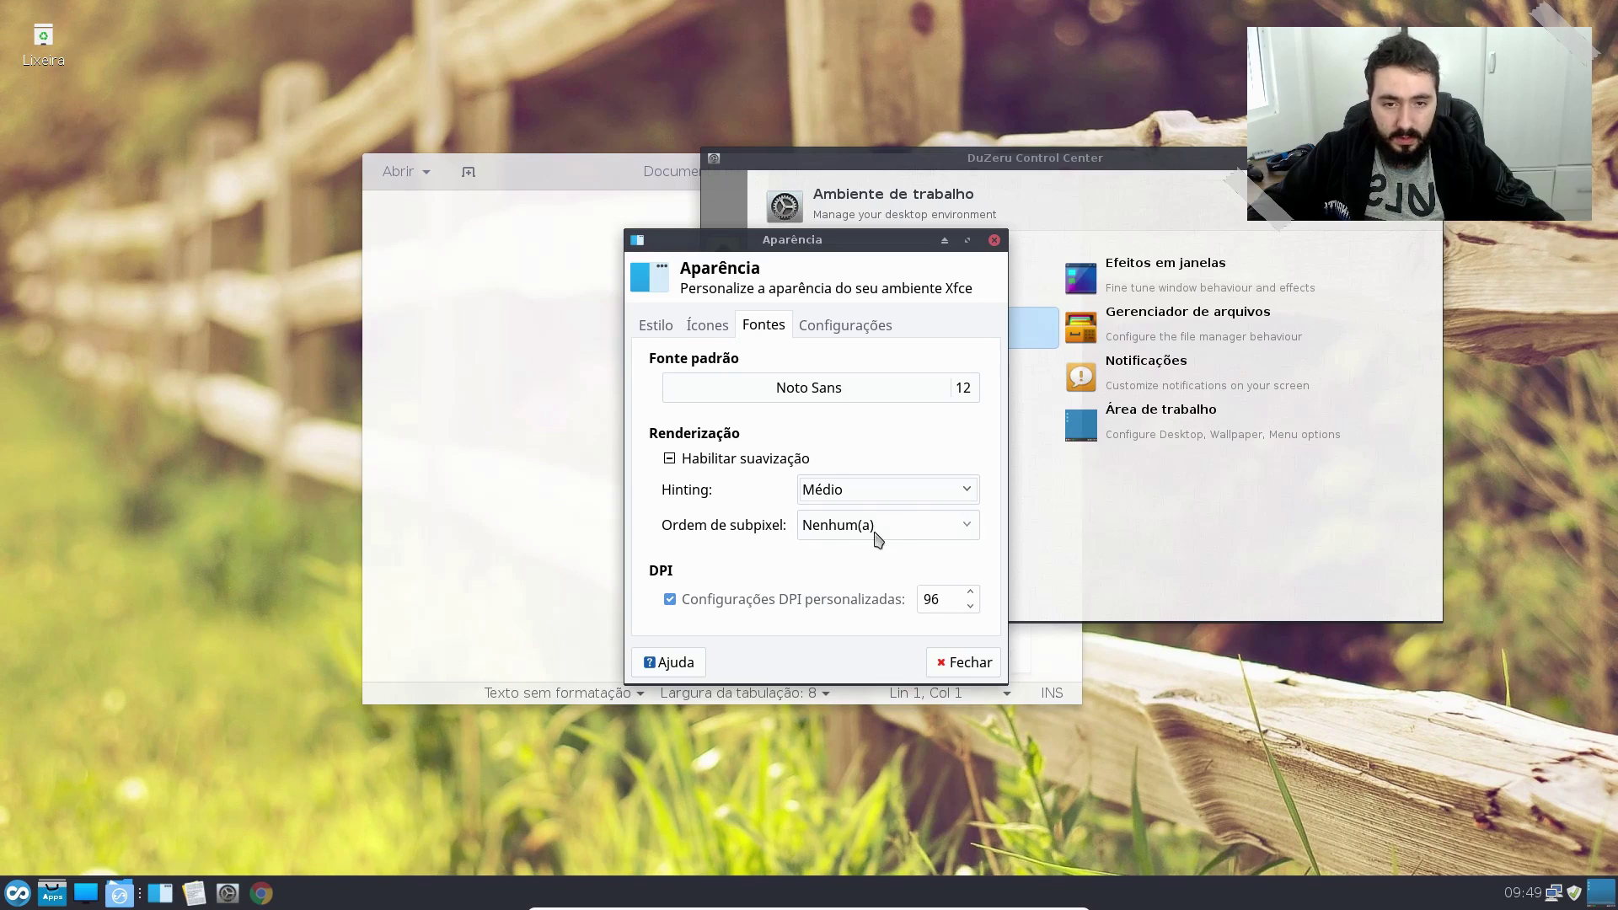
pyautogui.click(874, 536)
pyautogui.click(878, 554)
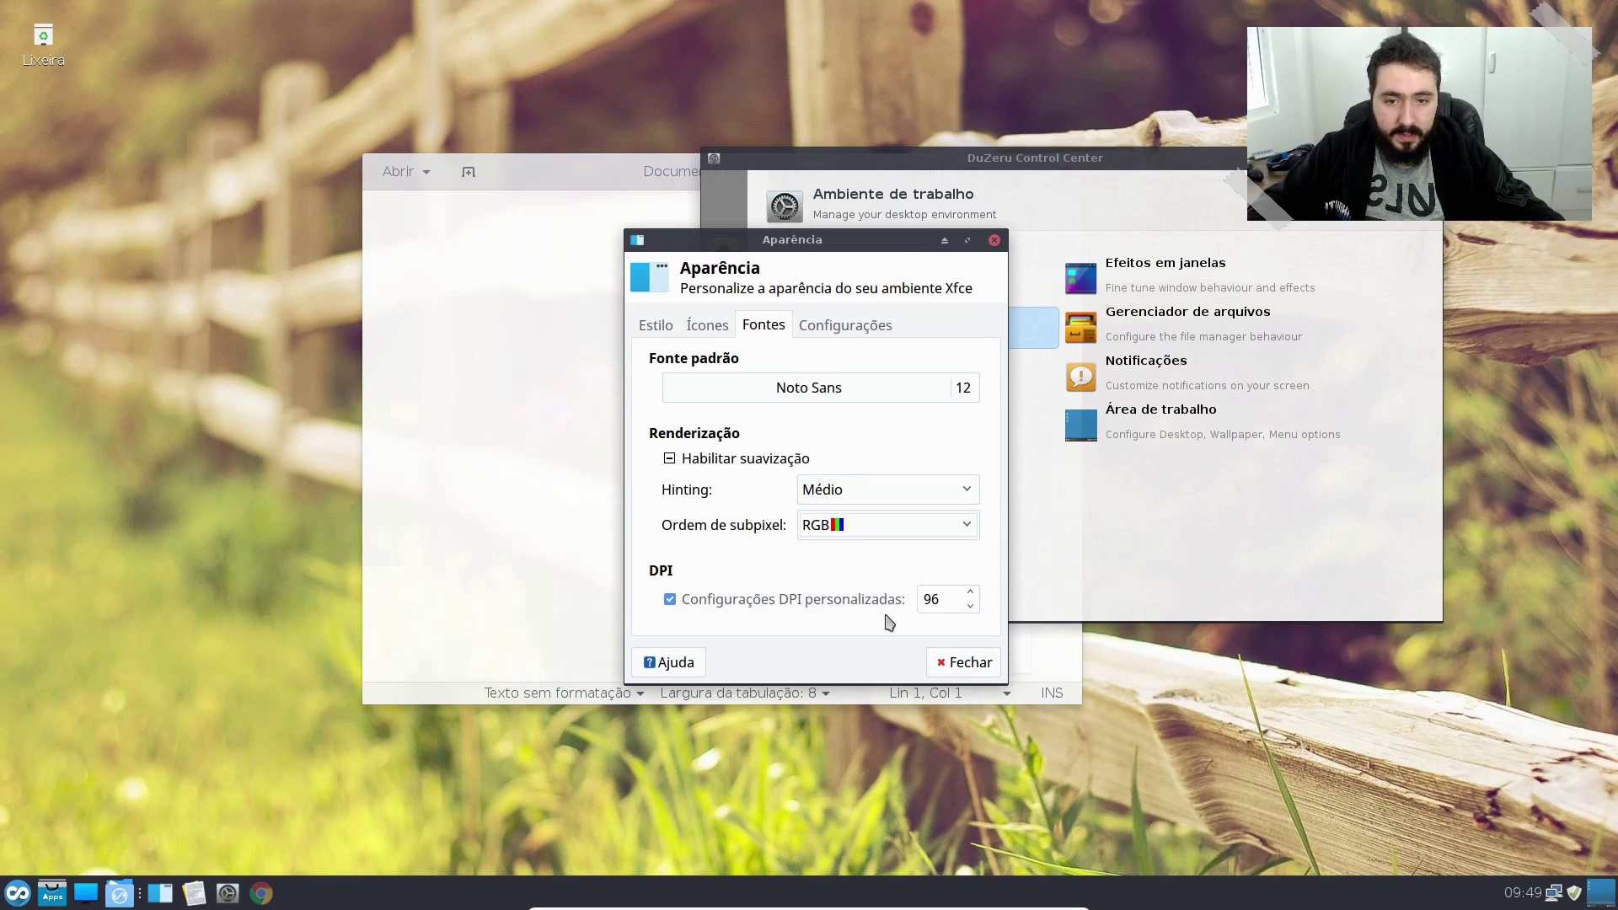
pyautogui.click(968, 662)
pyautogui.click(1430, 157)
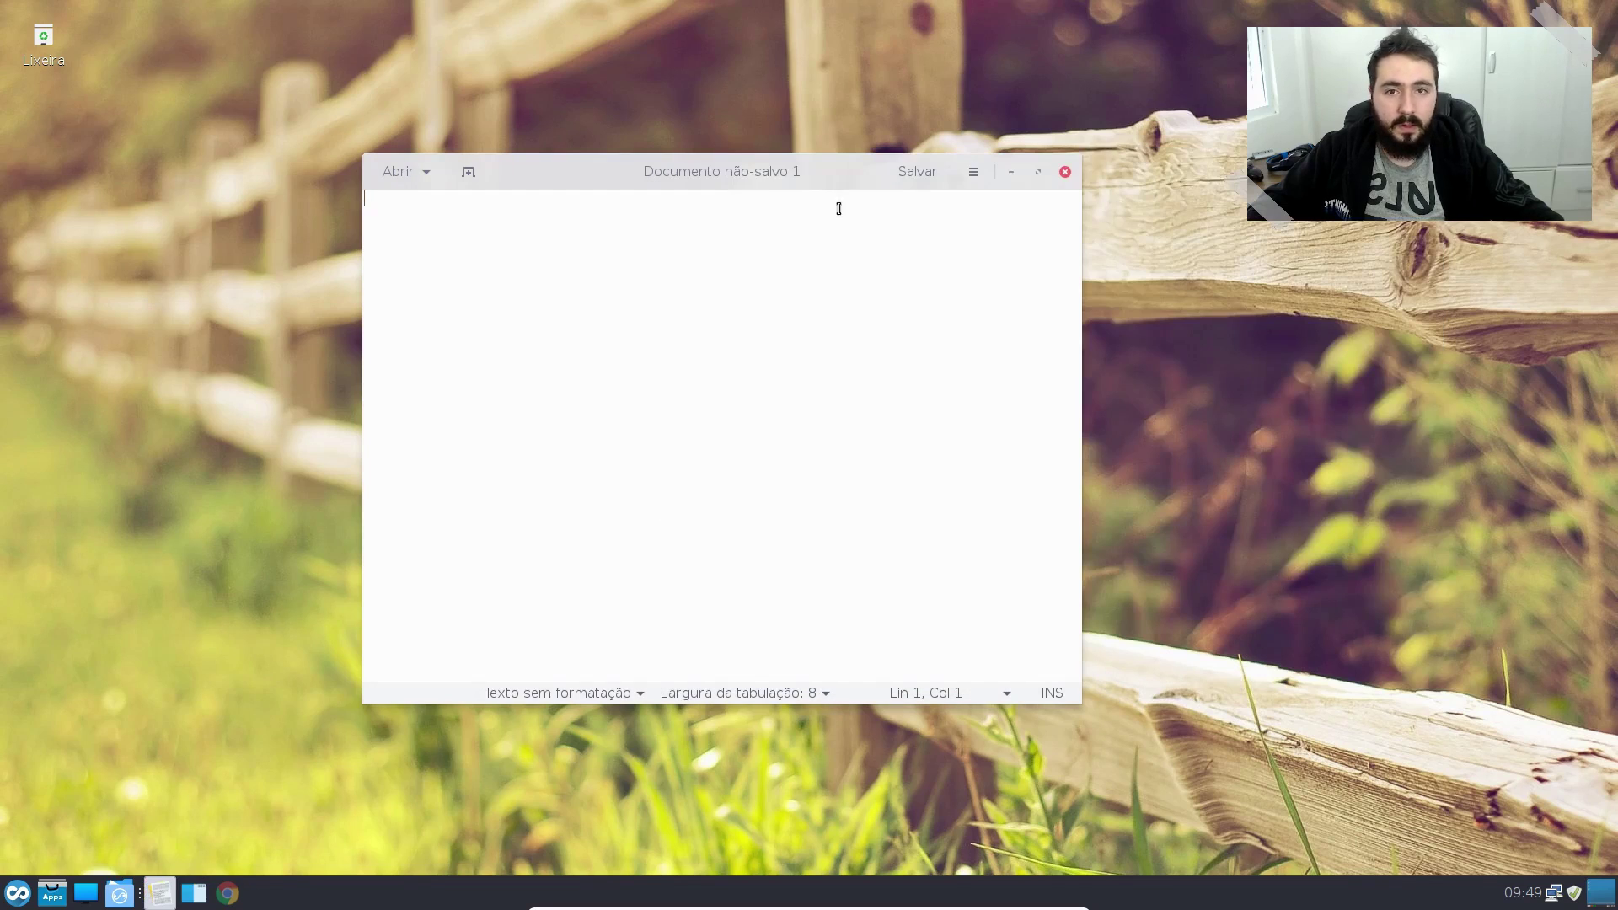
# Step: Move the gedit window down slightly and open the home folder in a maximized file manager window
pyautogui.moveTo(675, 181); pyautogui.dragTo(683, 250)
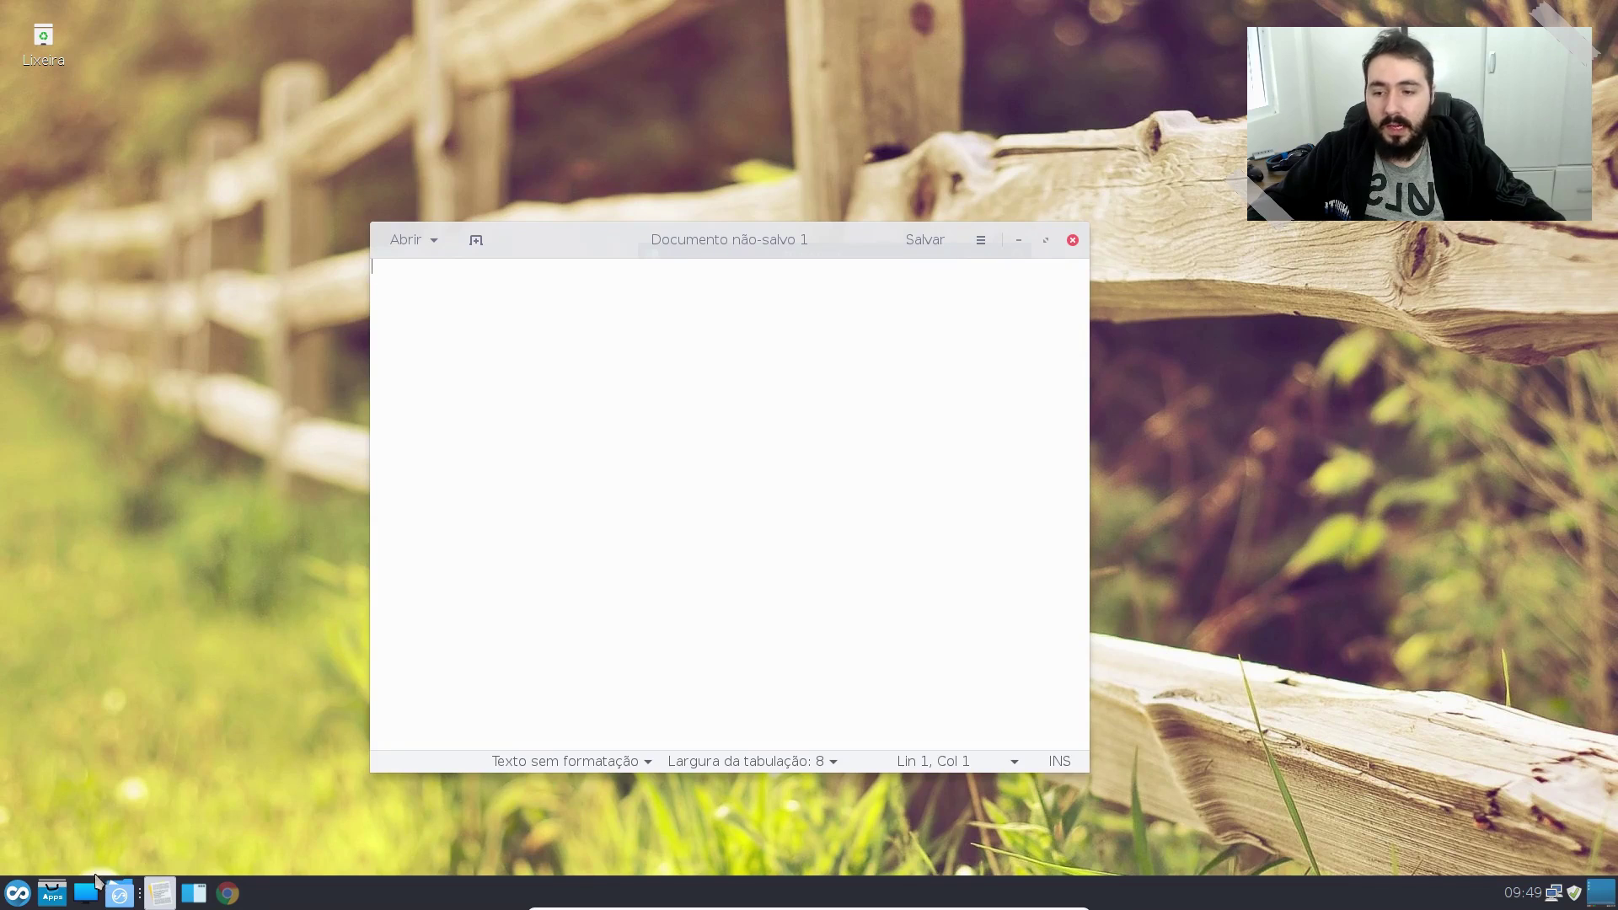
pyautogui.click(194, 893)
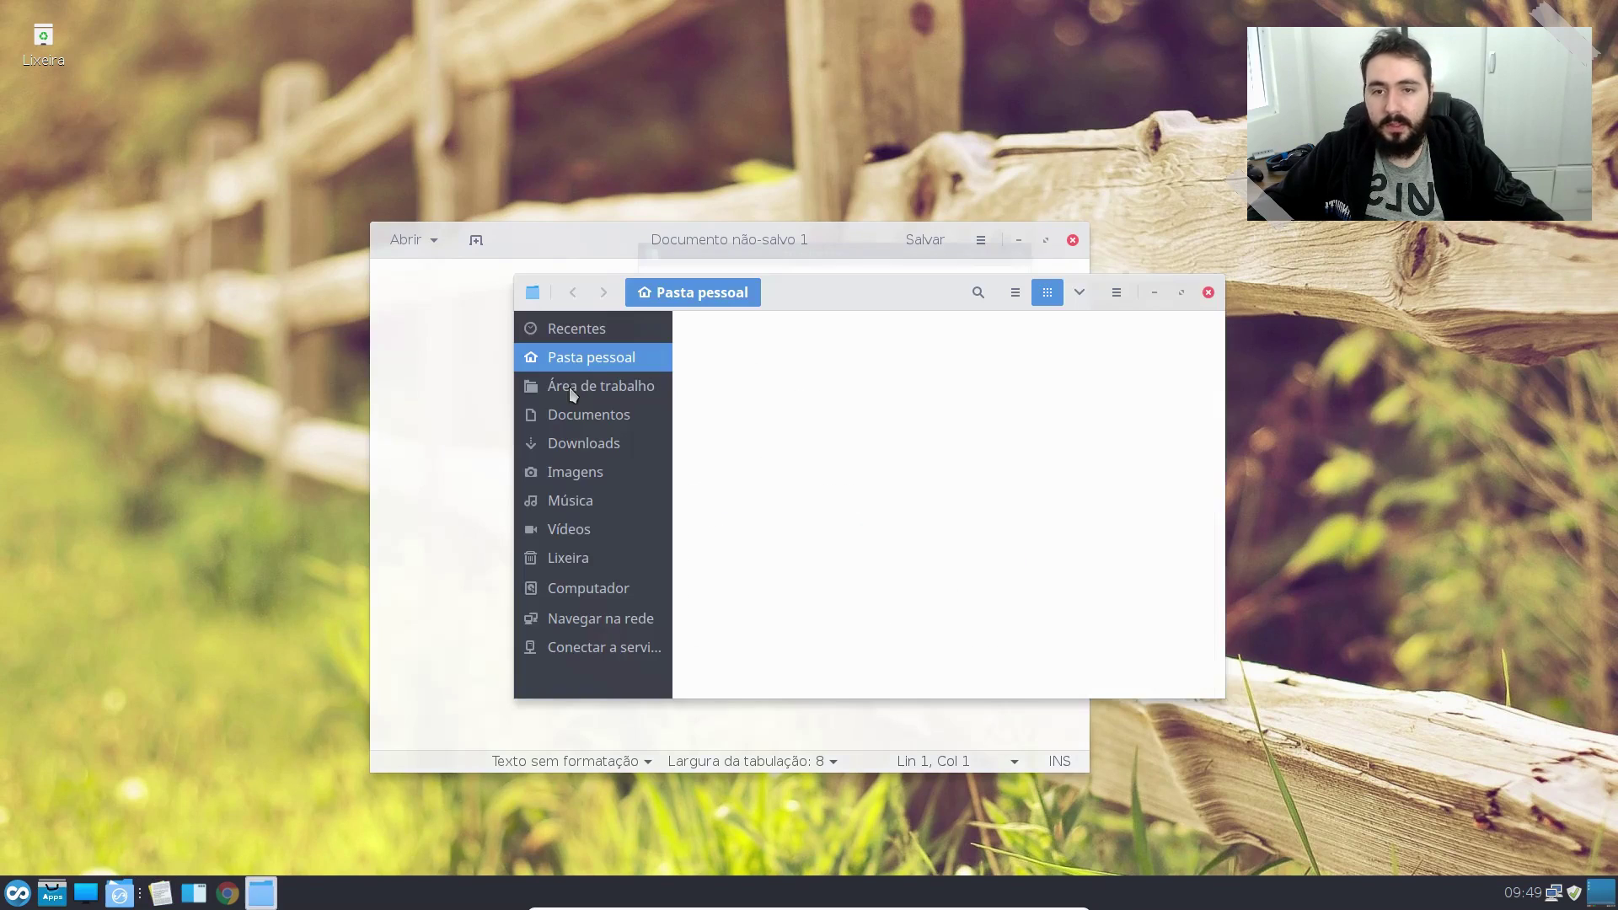
pyautogui.hotkey('ctrl', 'h')
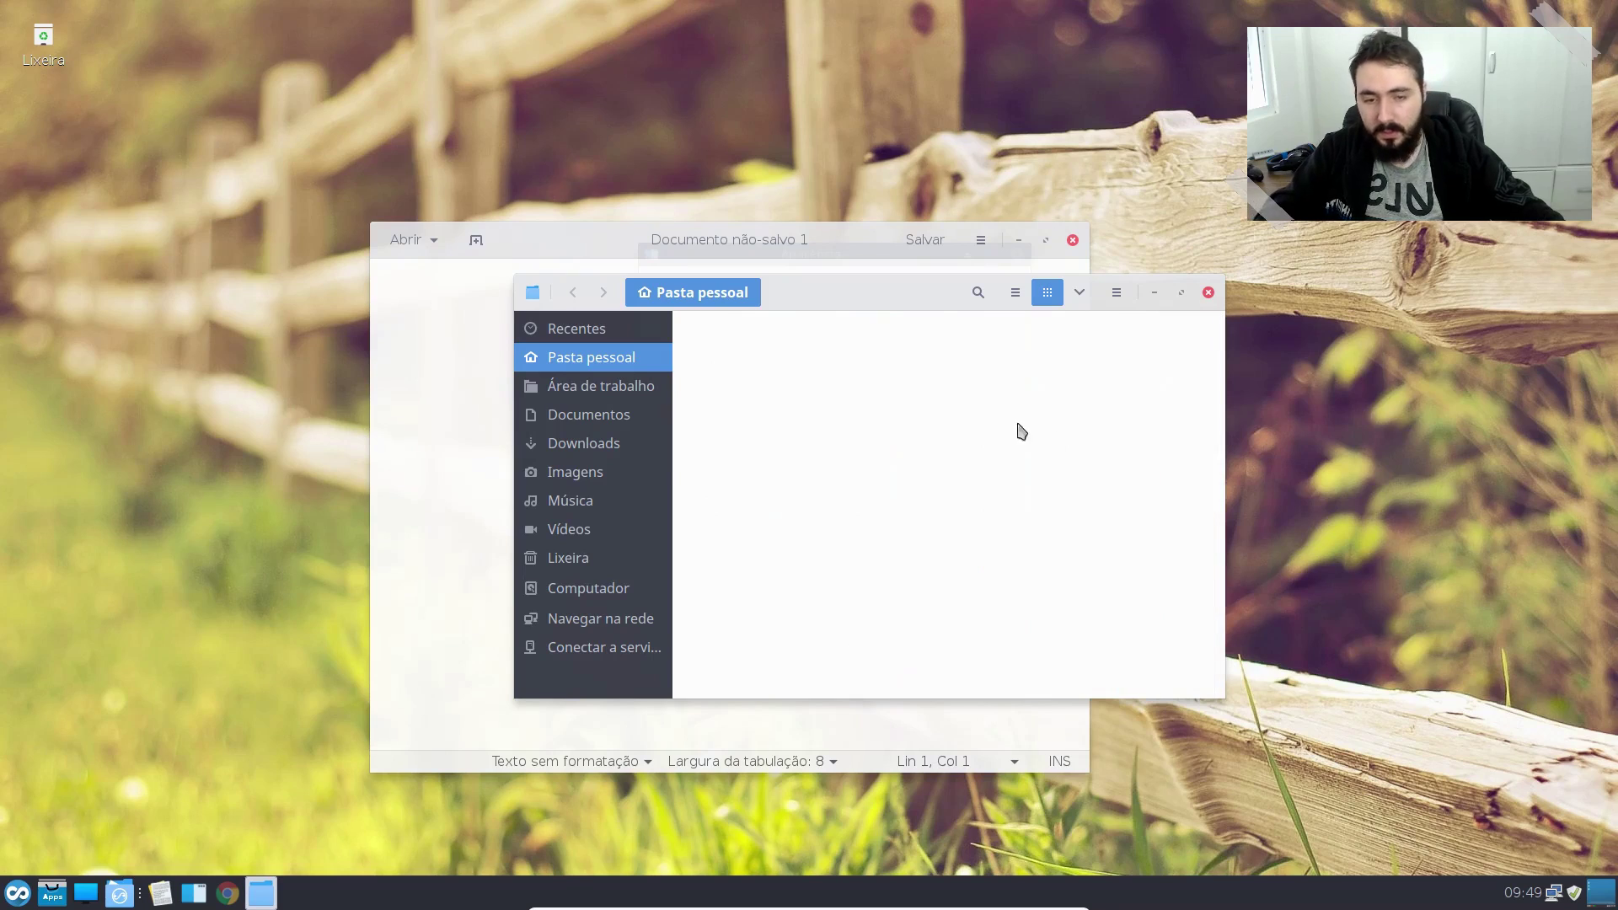
pyautogui.doubleClick(900, 293)
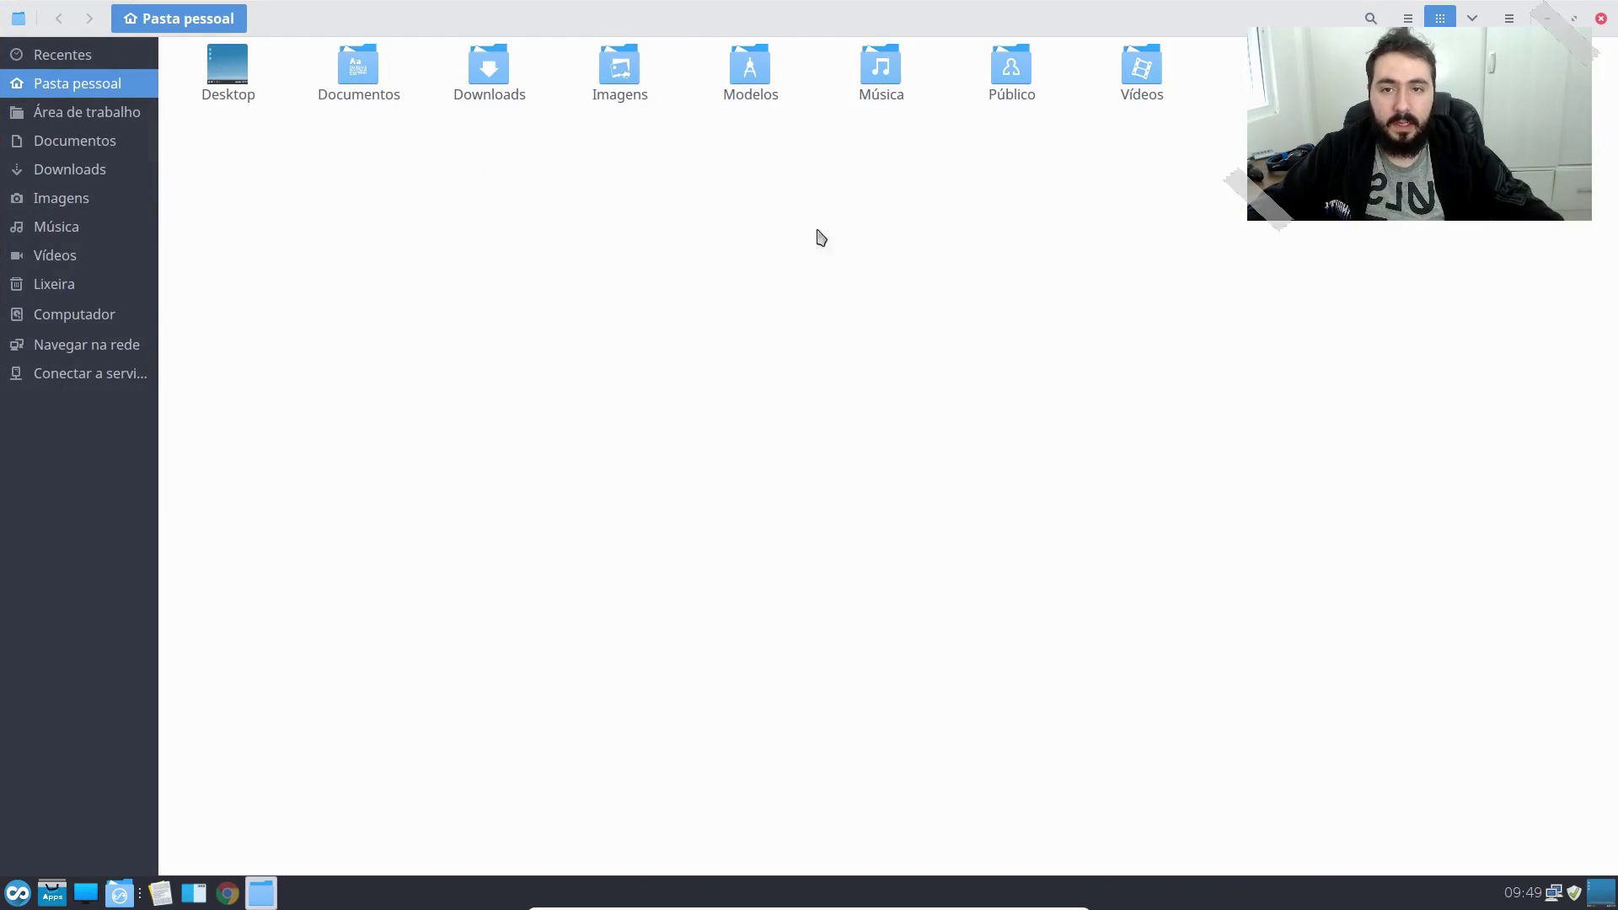
# Step: Restore the file manager from maximized, enlarge its window slightly, and reposition it over the gedit window
pyautogui.moveTo(896, 17); pyautogui.dragTo(537, 147)
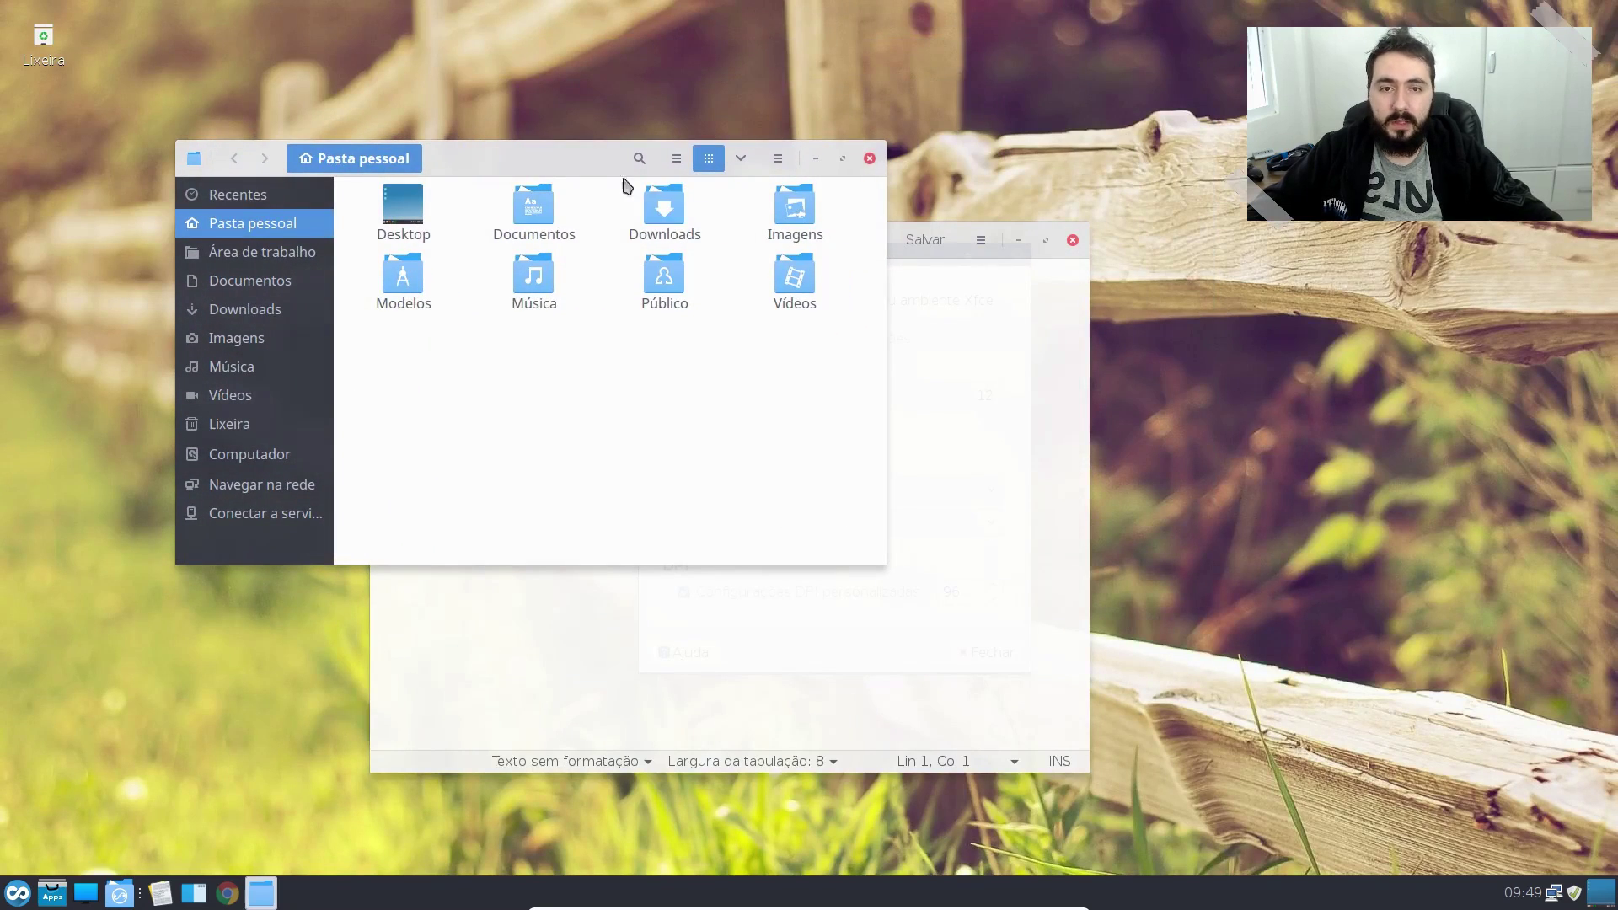
pyautogui.moveTo(626, 185)
pyautogui.mouseDown()
pyautogui.moveTo(516, 219)
pyautogui.moveTo(613, 215)
pyautogui.mouseUp()
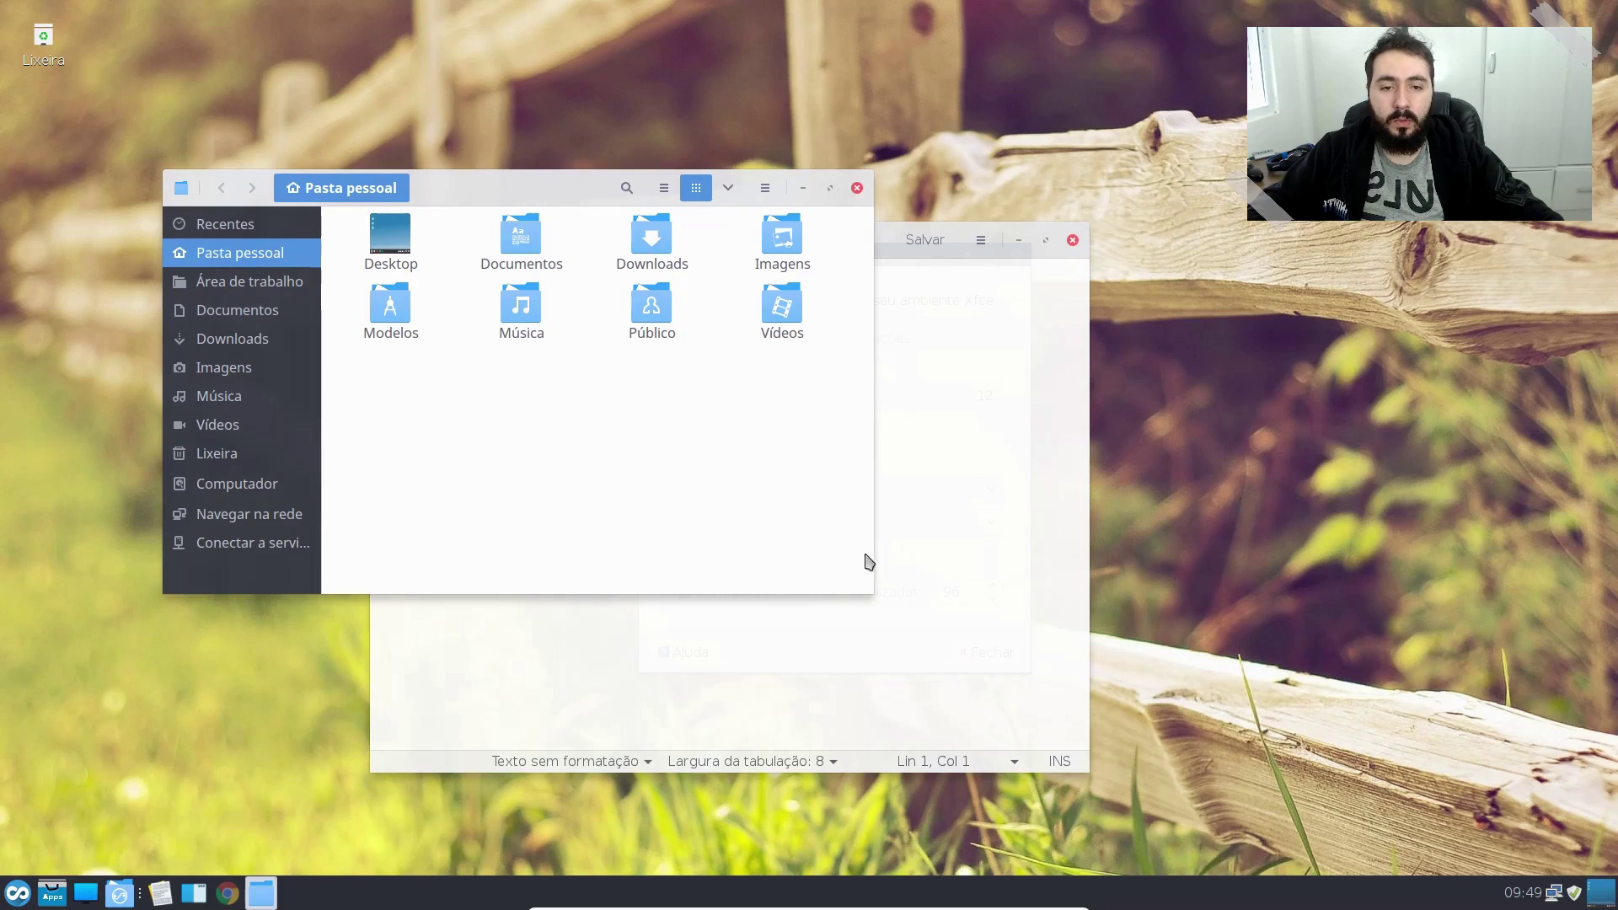
pyautogui.moveTo(872, 578); pyautogui.dragTo(937, 622)
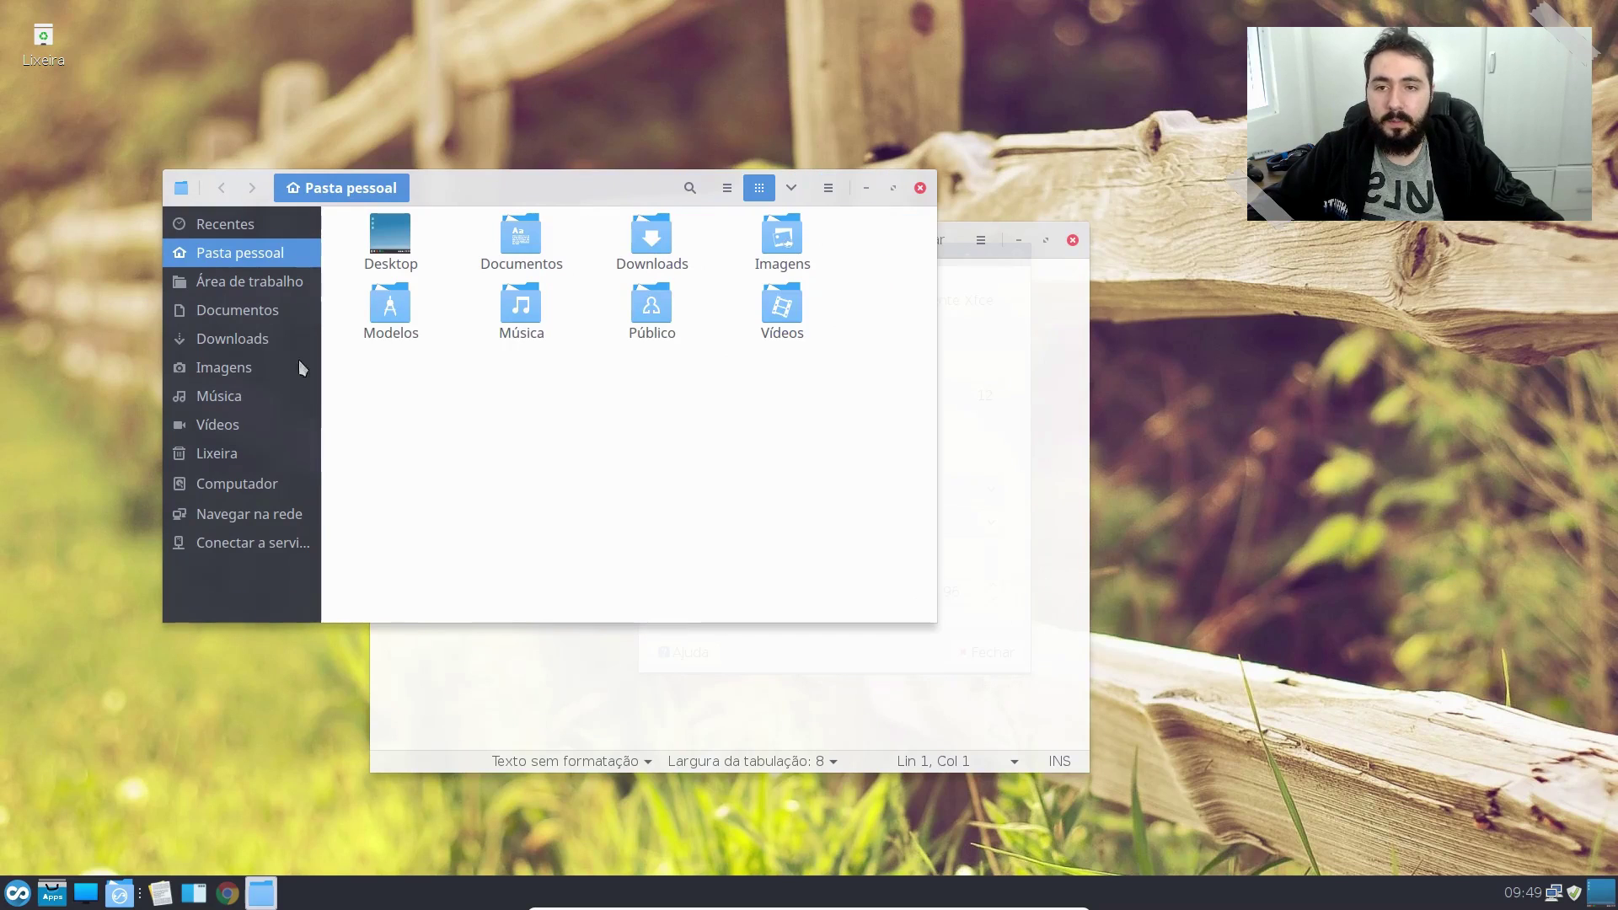
pyautogui.moveTo(598, 196); pyautogui.dragTo(659, 209)
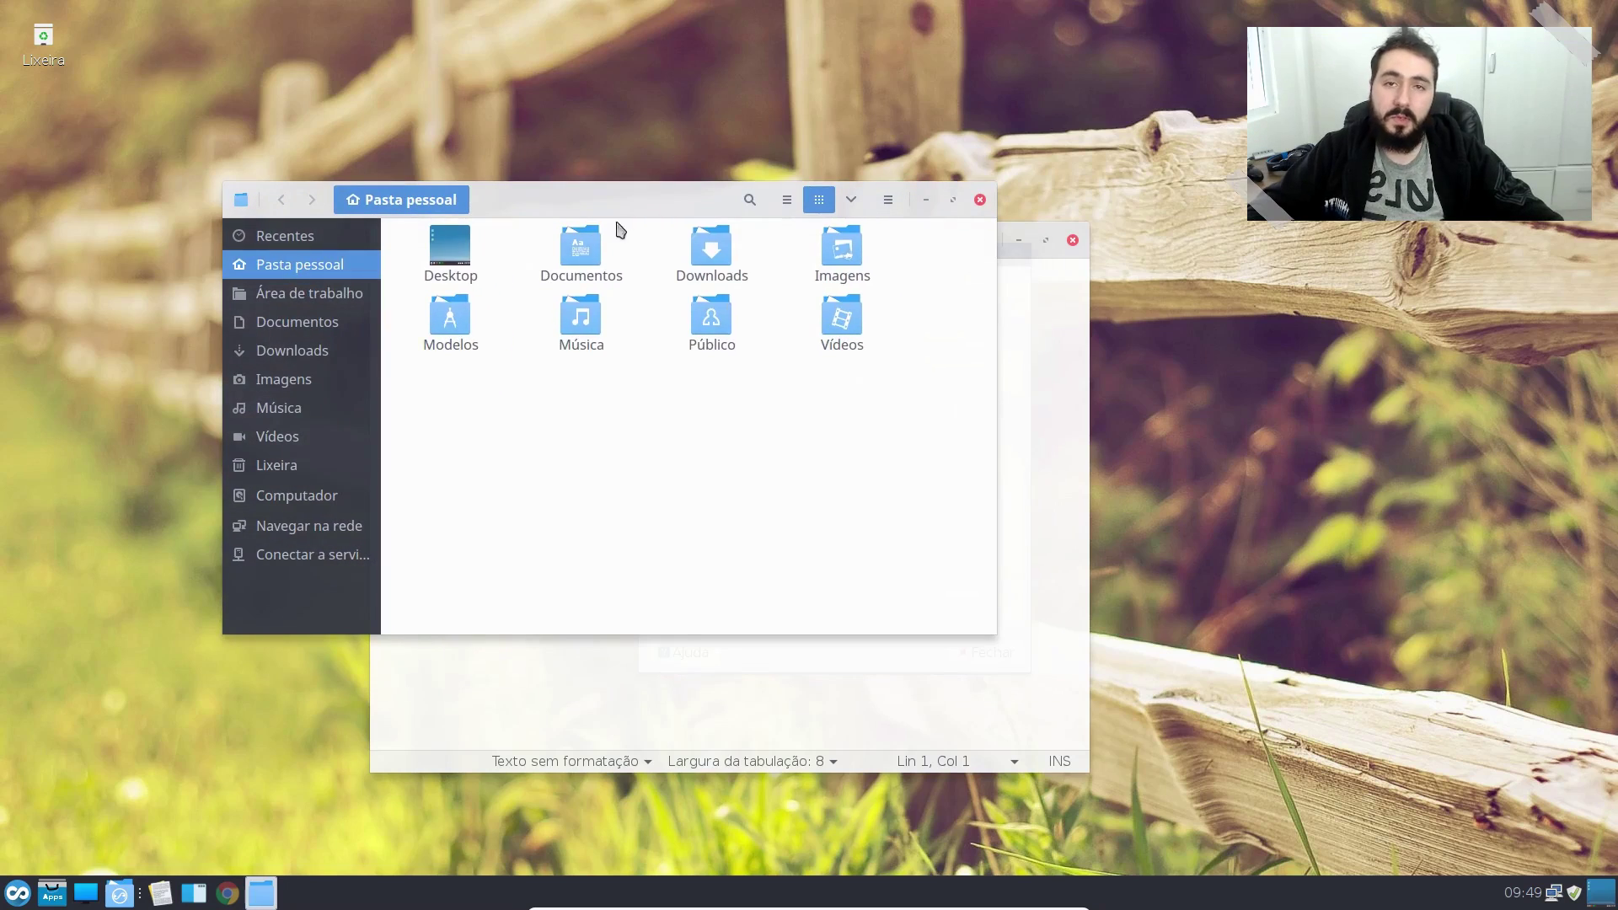
pyautogui.click(545, 275)
pyautogui.click(746, 513)
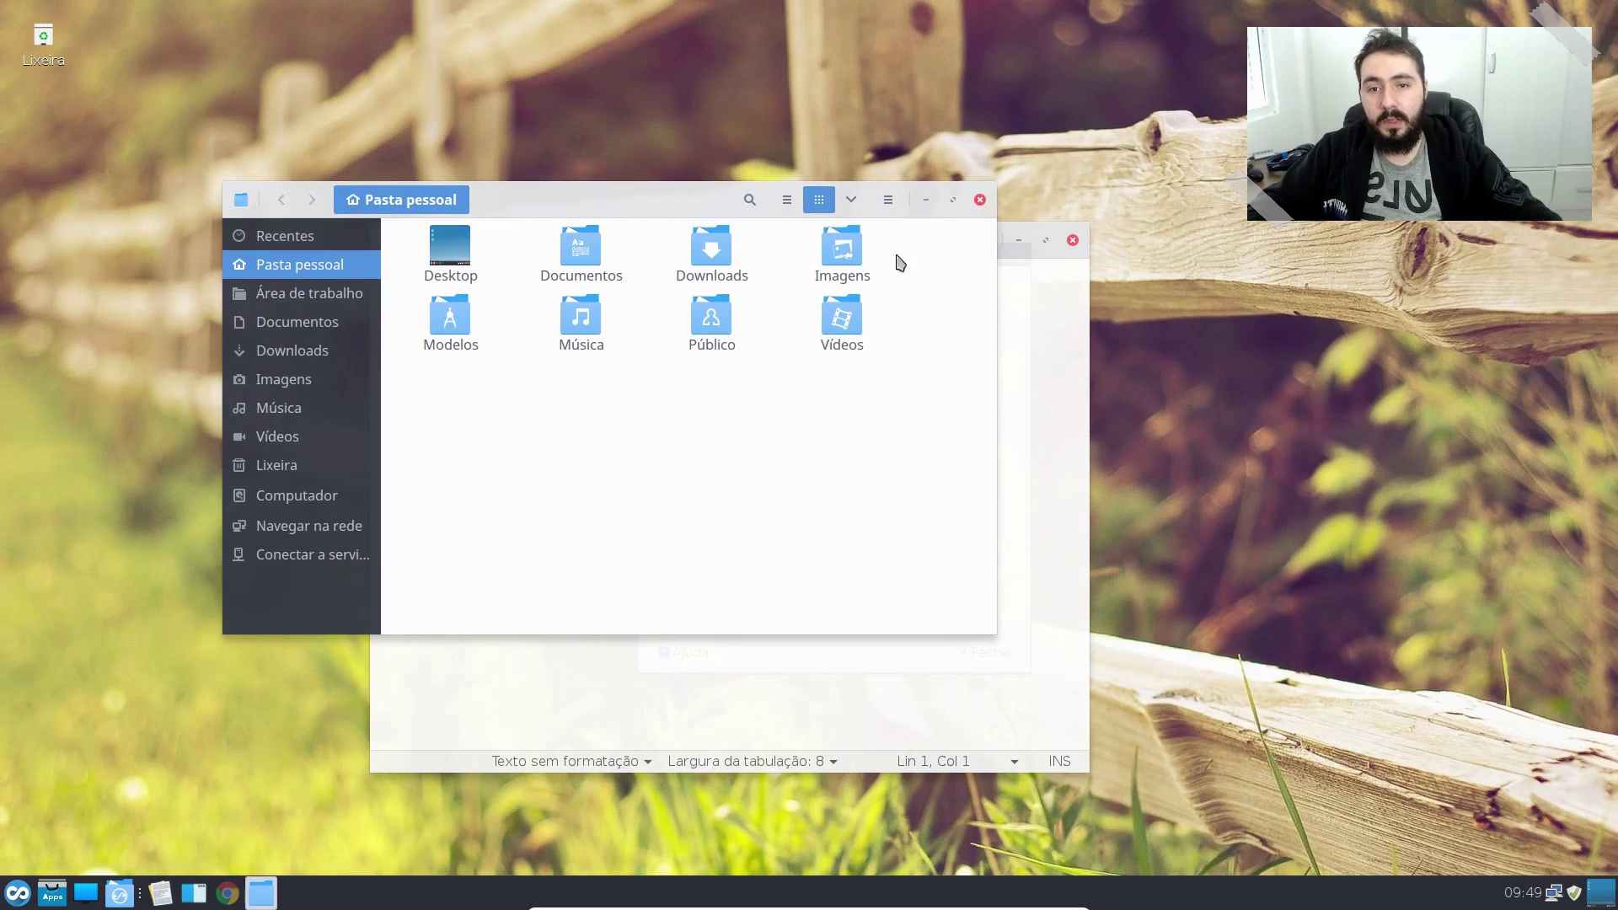
# Step: Close the file manager, the gedit window and the remaining Aparência window
pyautogui.click(980, 202)
pyautogui.click(1000, 186)
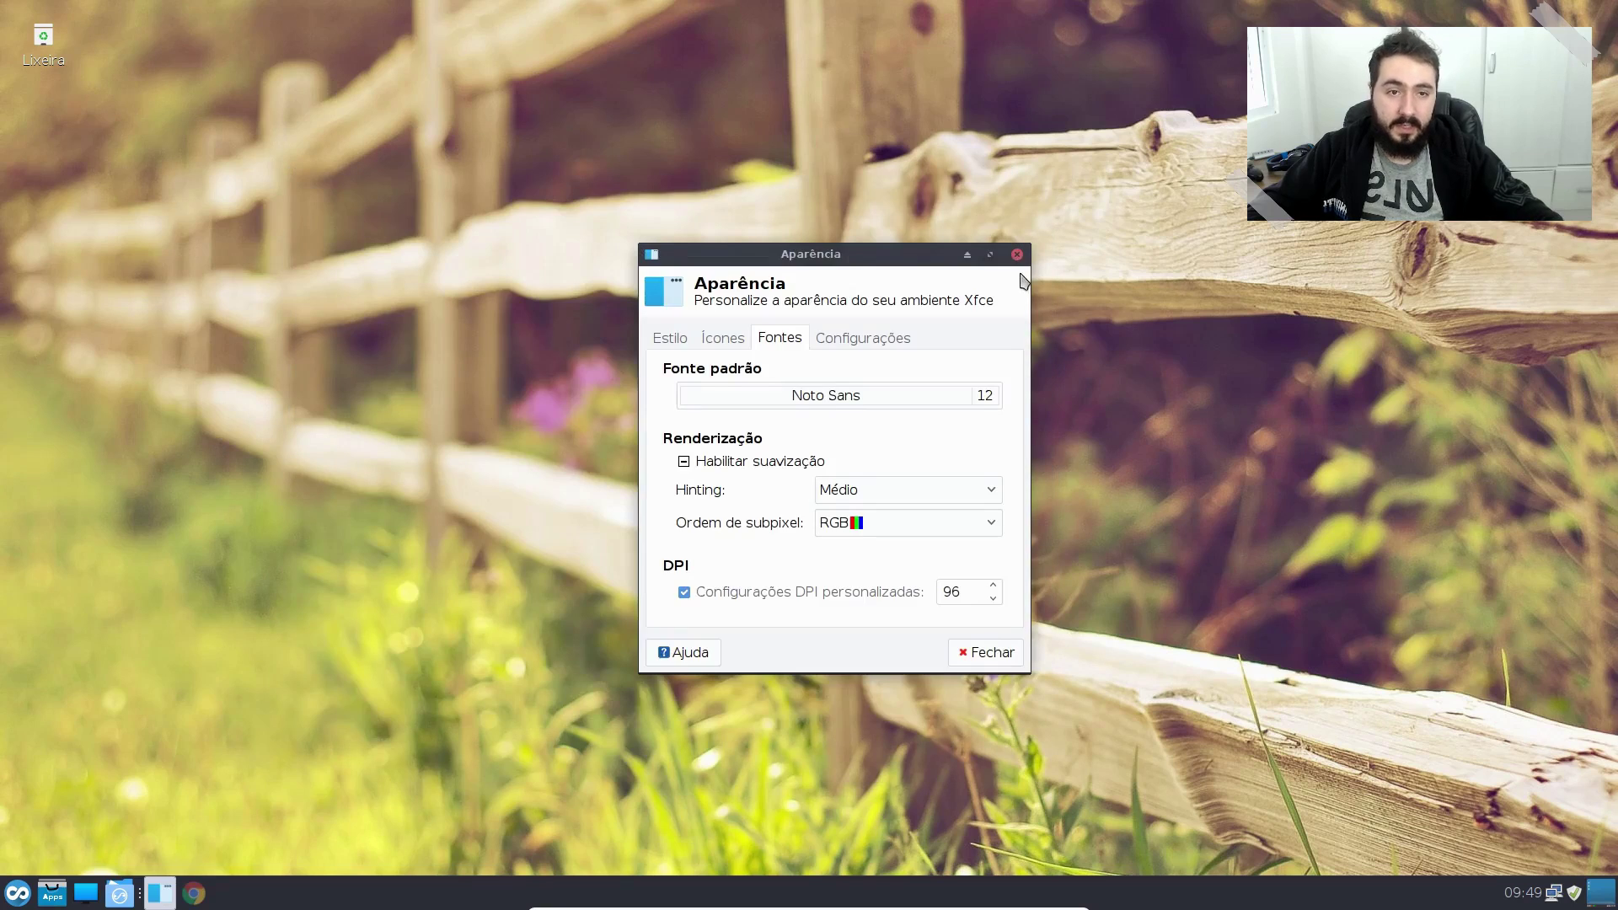
pyautogui.click(1018, 254)
# Step: Bring up the browser window with the Google Noto Fonts page, return to its beginning, and close the browser
pyautogui.click(17, 892)
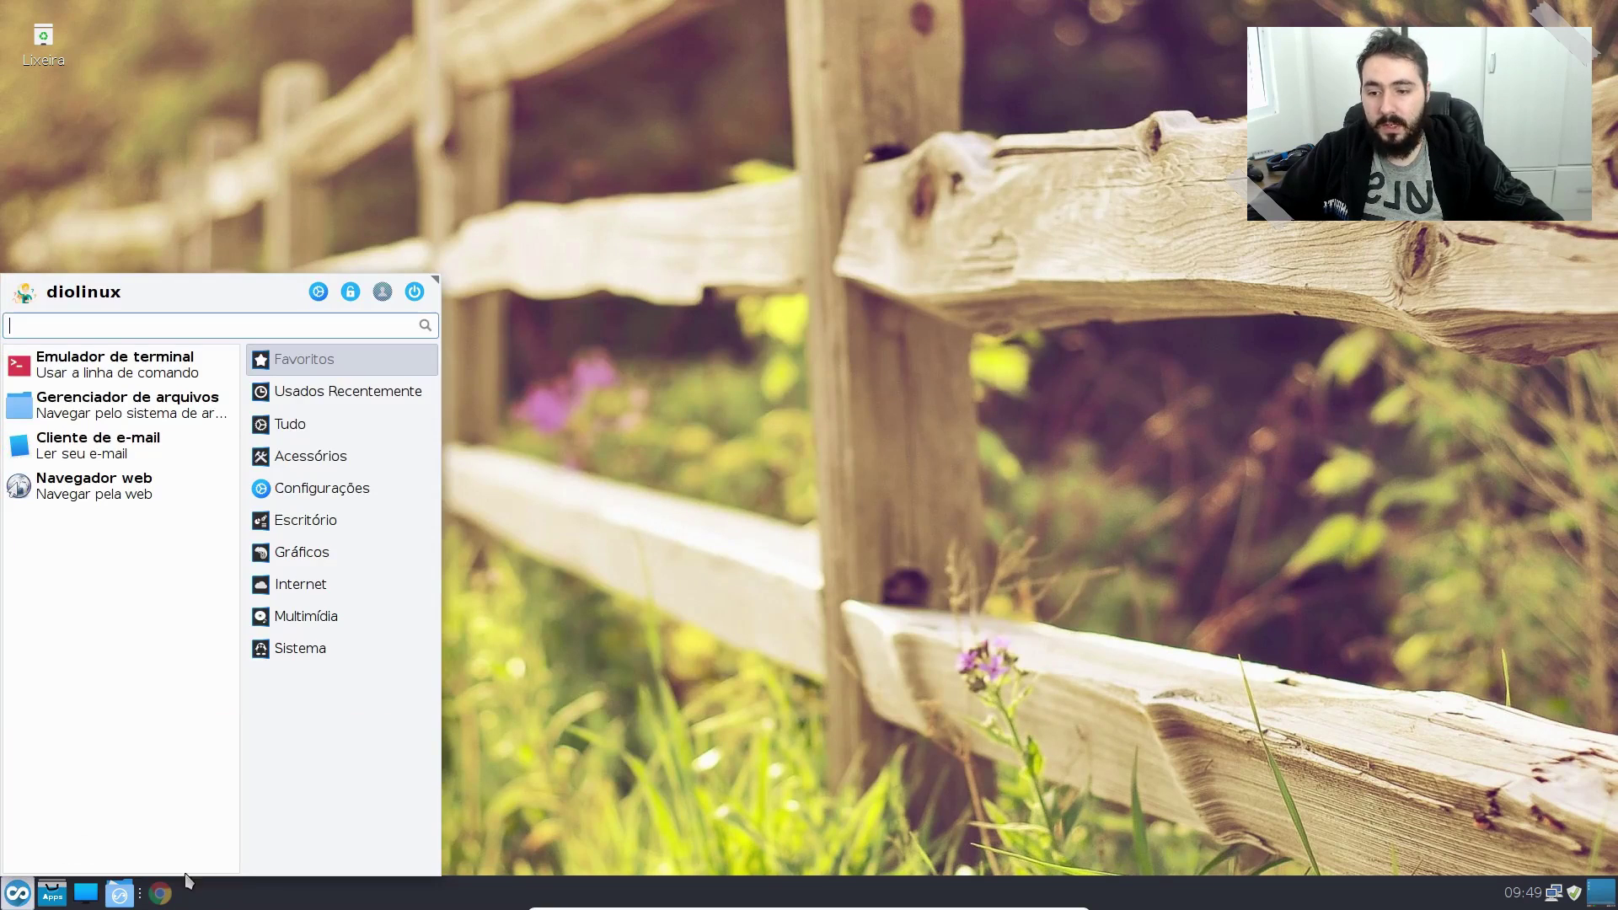
pyautogui.click(668, 725)
pyautogui.click(160, 892)
pyautogui.scroll(3, 657, 480)
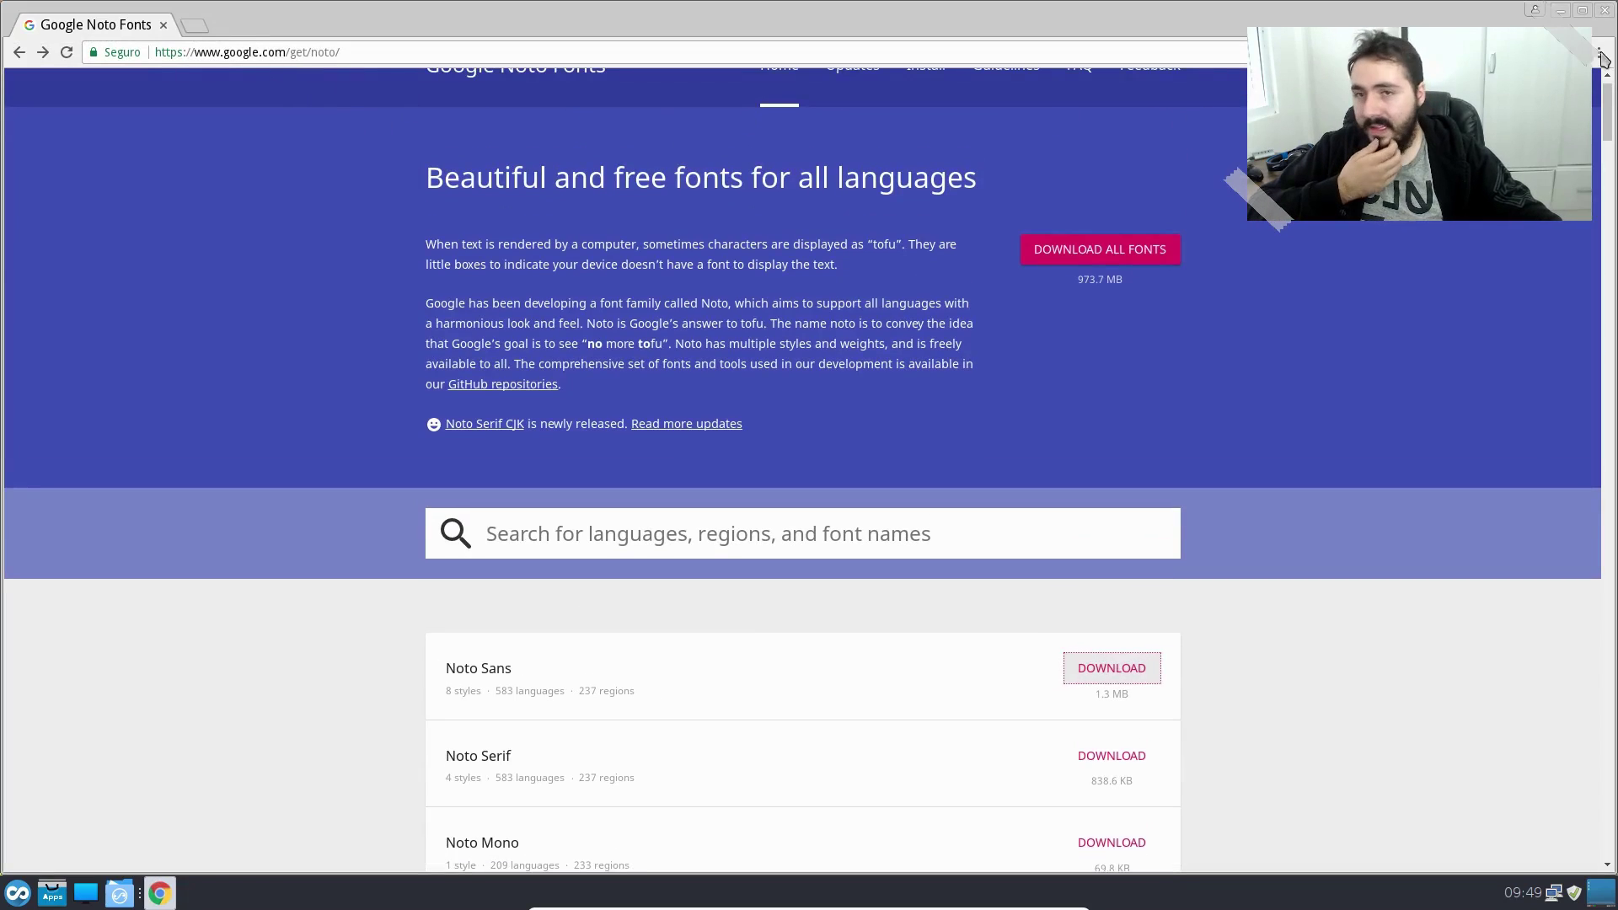
pyautogui.click(1606, 10)
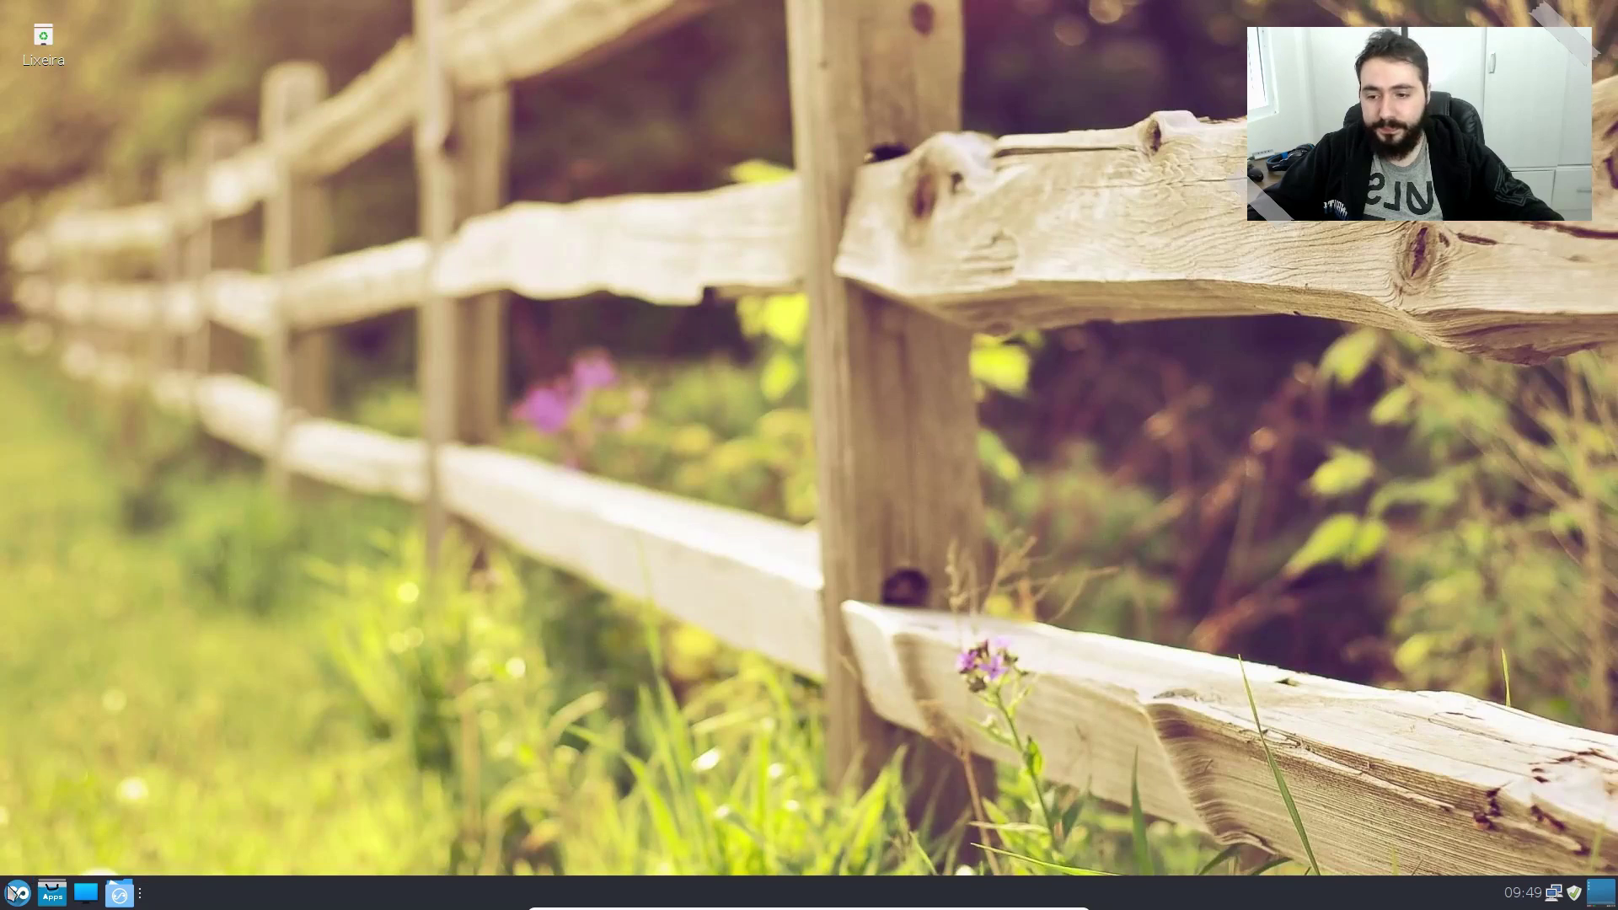
# Step: Open Calculadora do MATE from the Acessórios programs, look at it, and close it
pyautogui.click(10, 891)
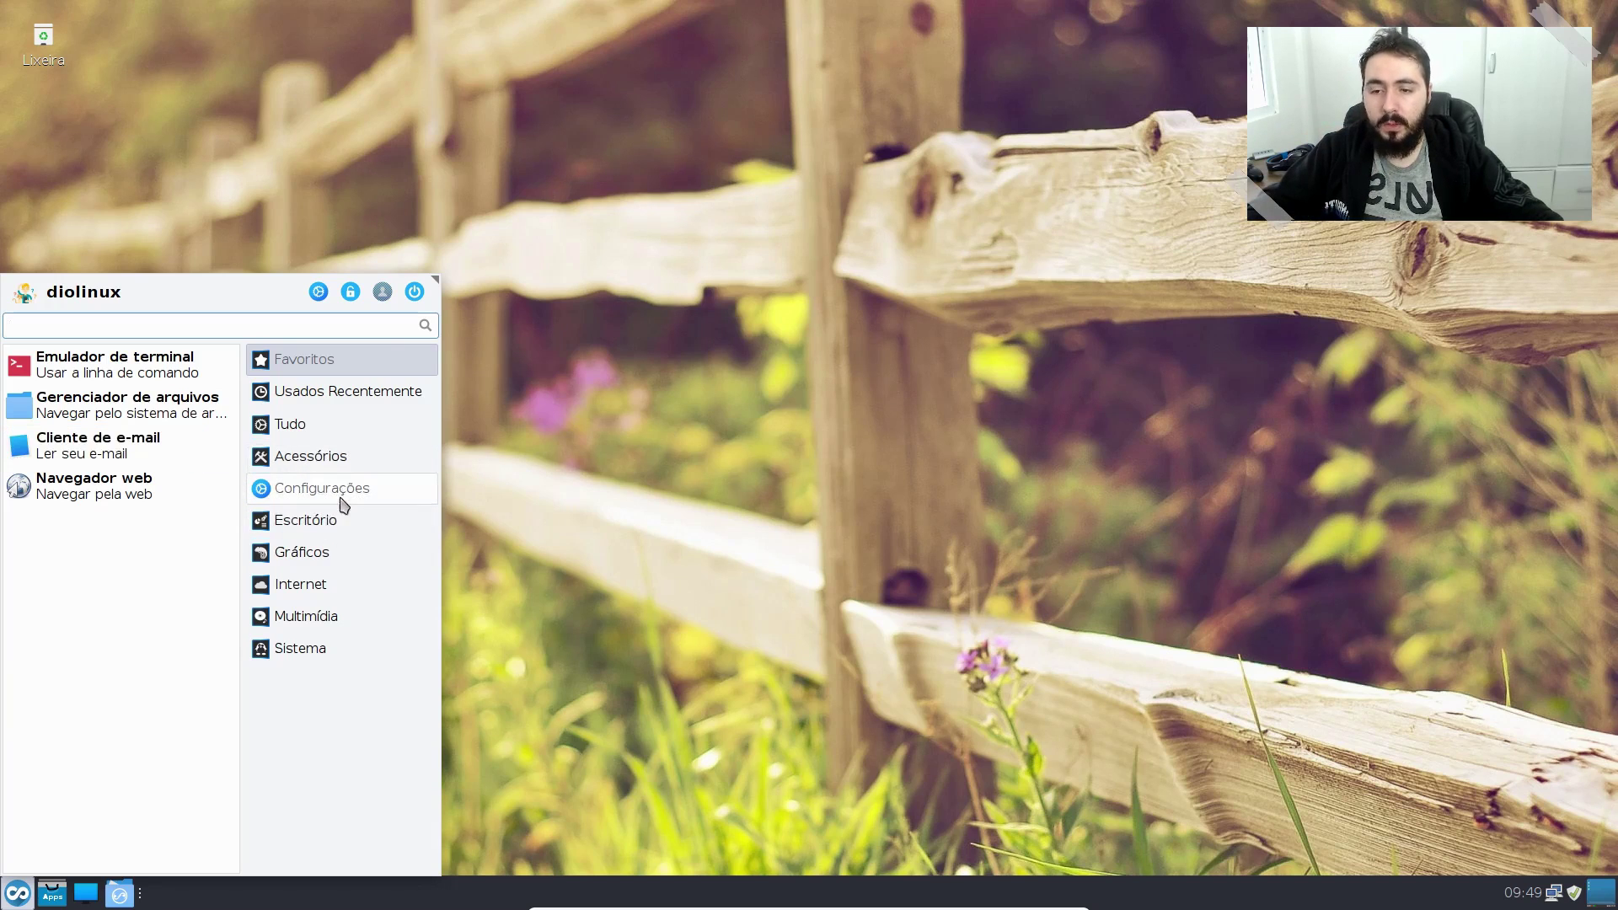
pyautogui.click(351, 469)
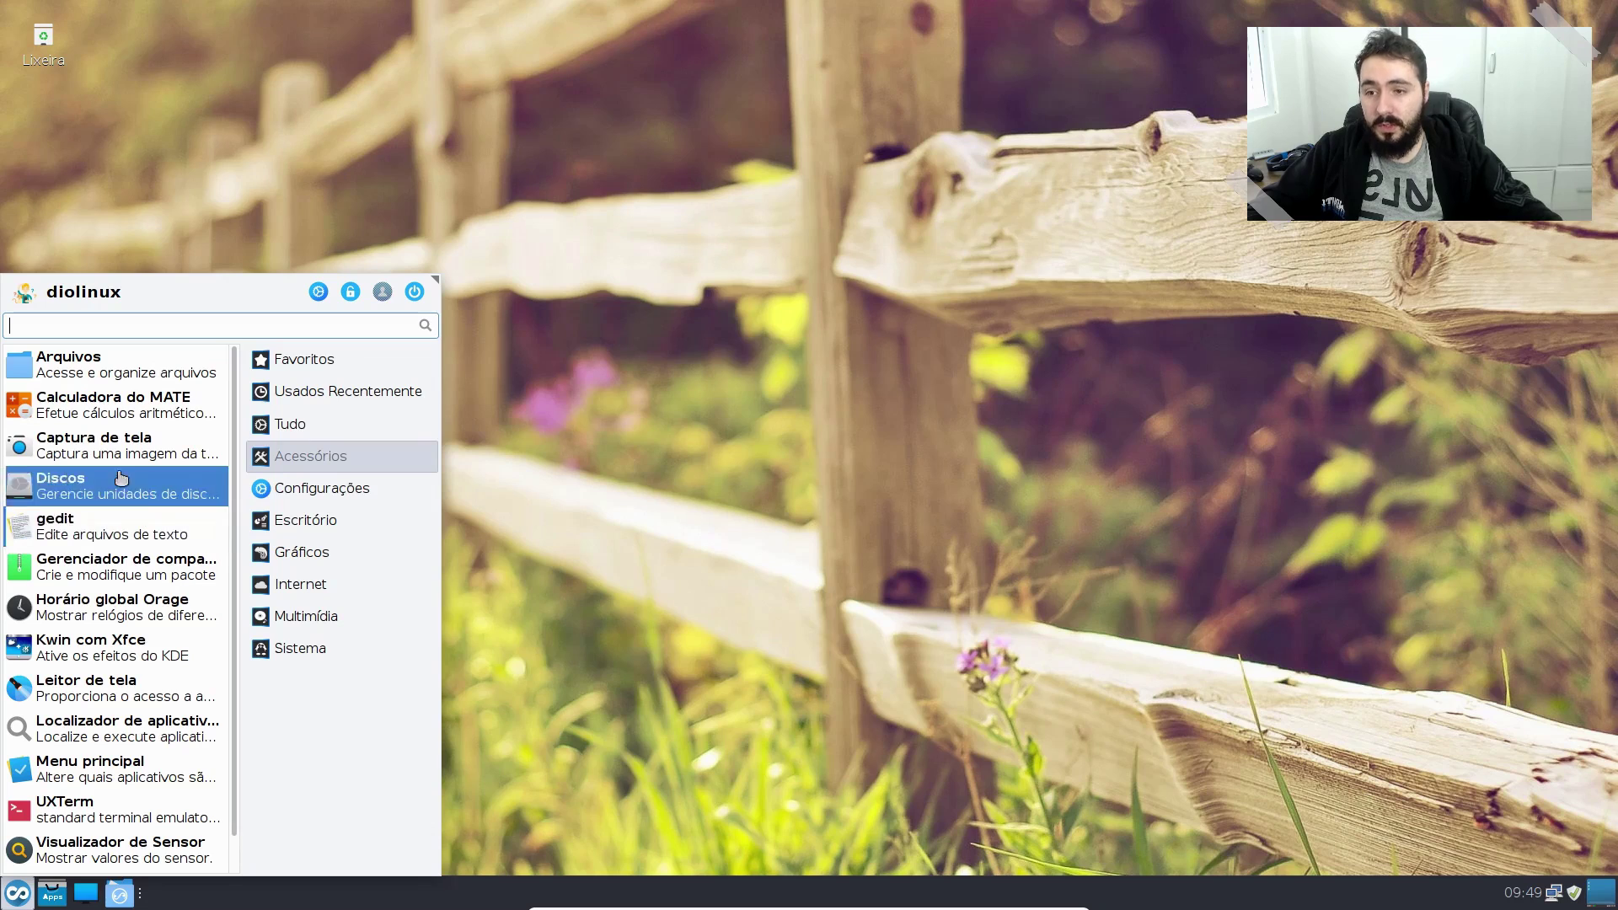
pyautogui.click(173, 407)
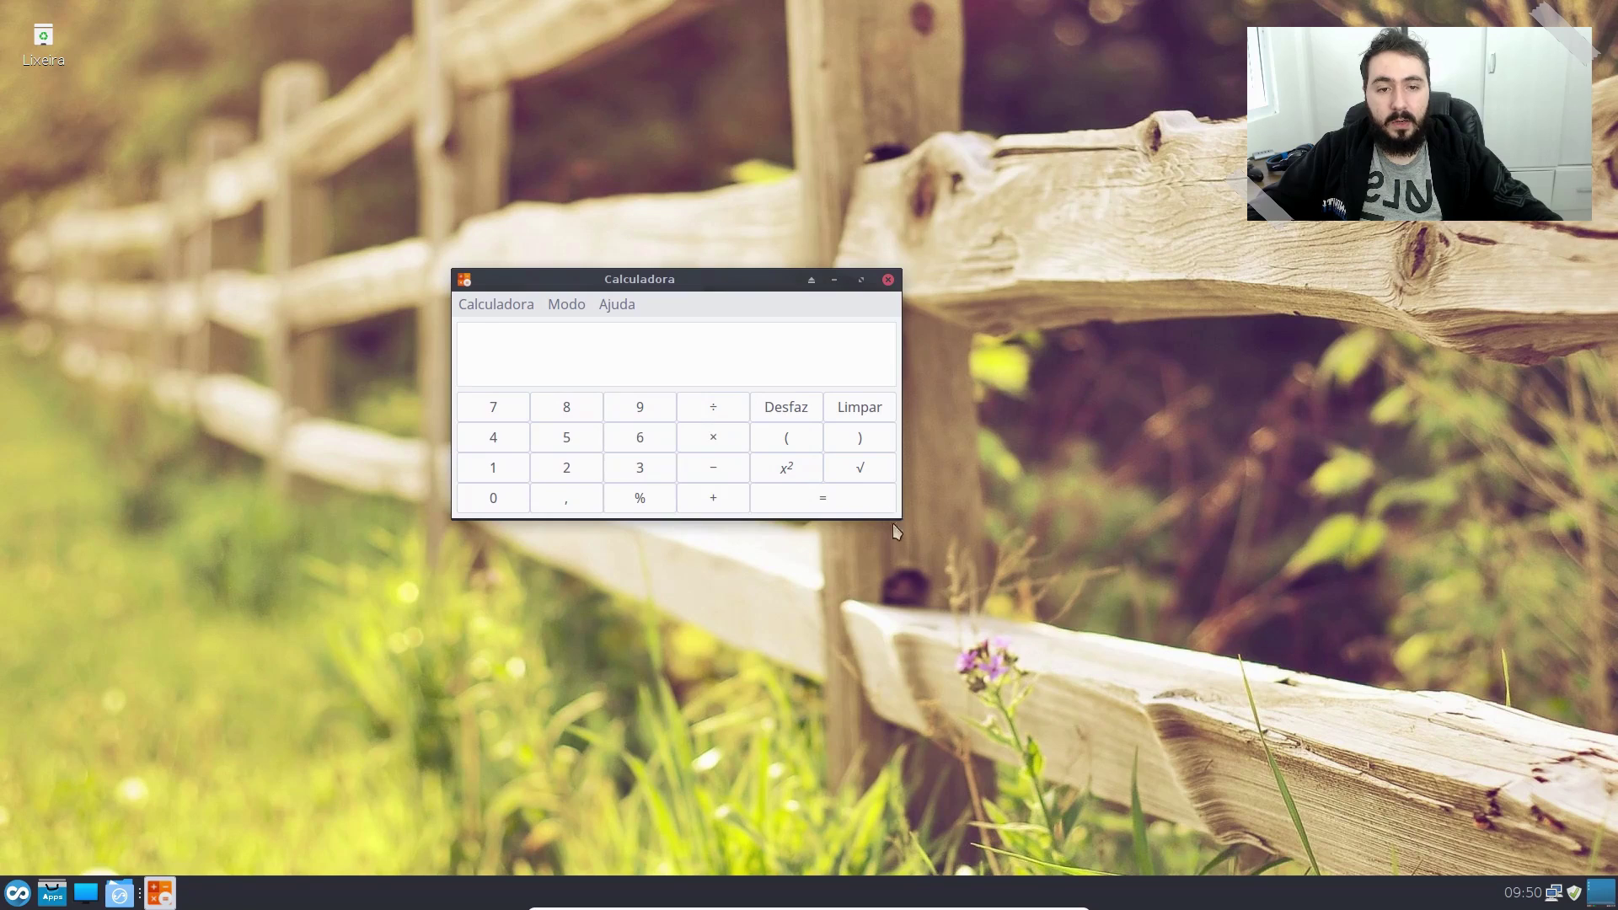
pyautogui.click(890, 278)
# Step: Launch Kwin com Xfce from the Acessórios programs and turn the KWin effects on
pyautogui.press('super')
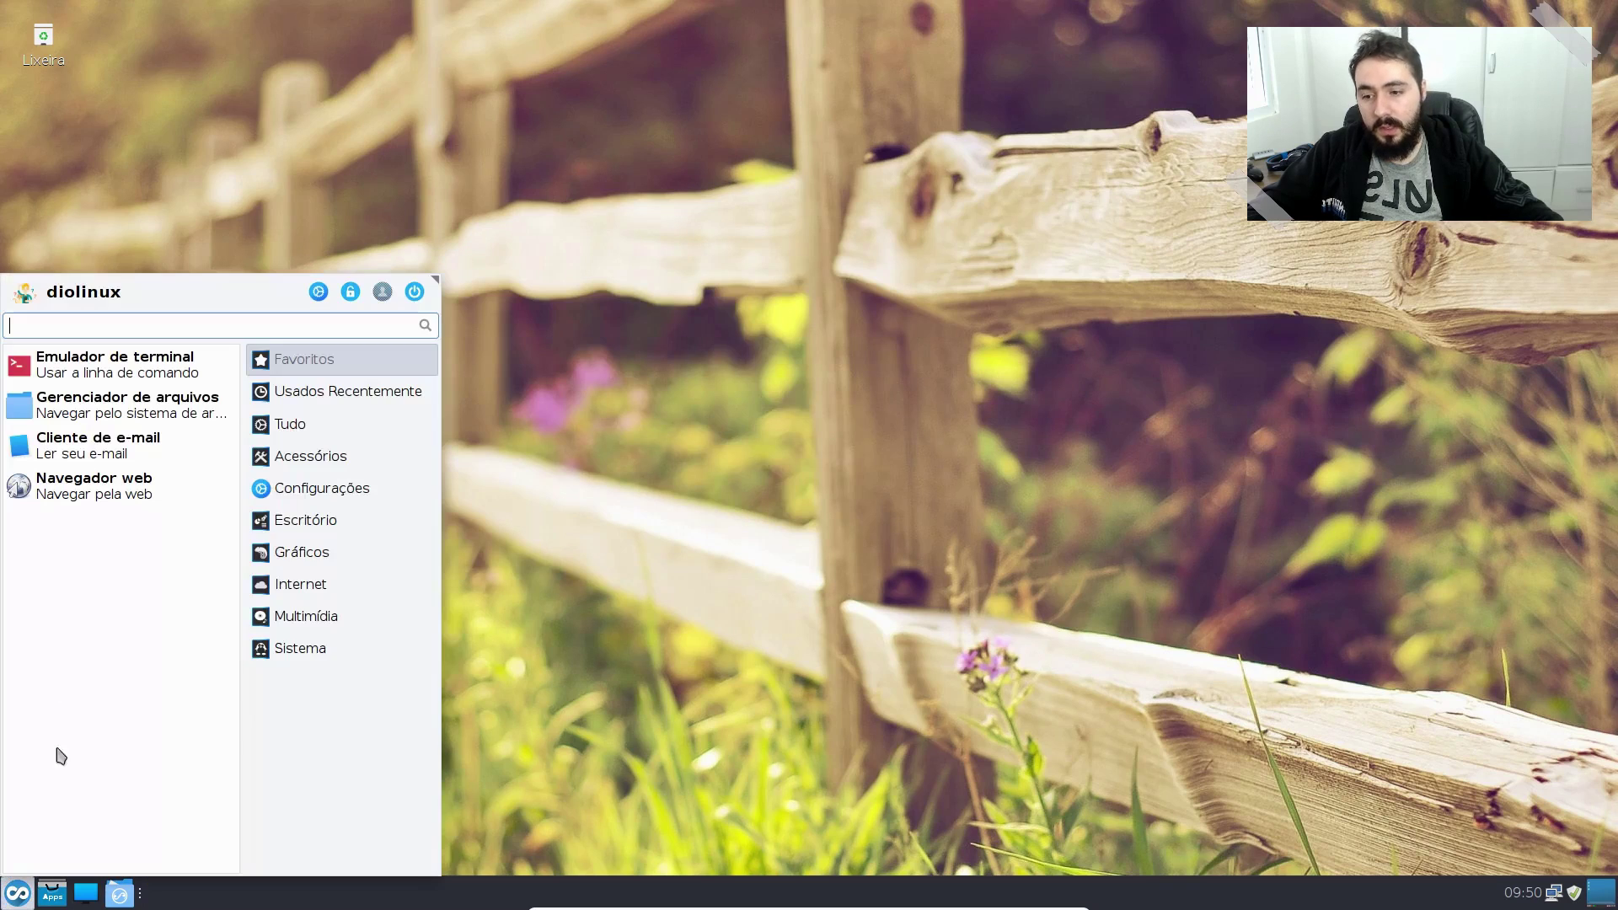
pyautogui.click(354, 460)
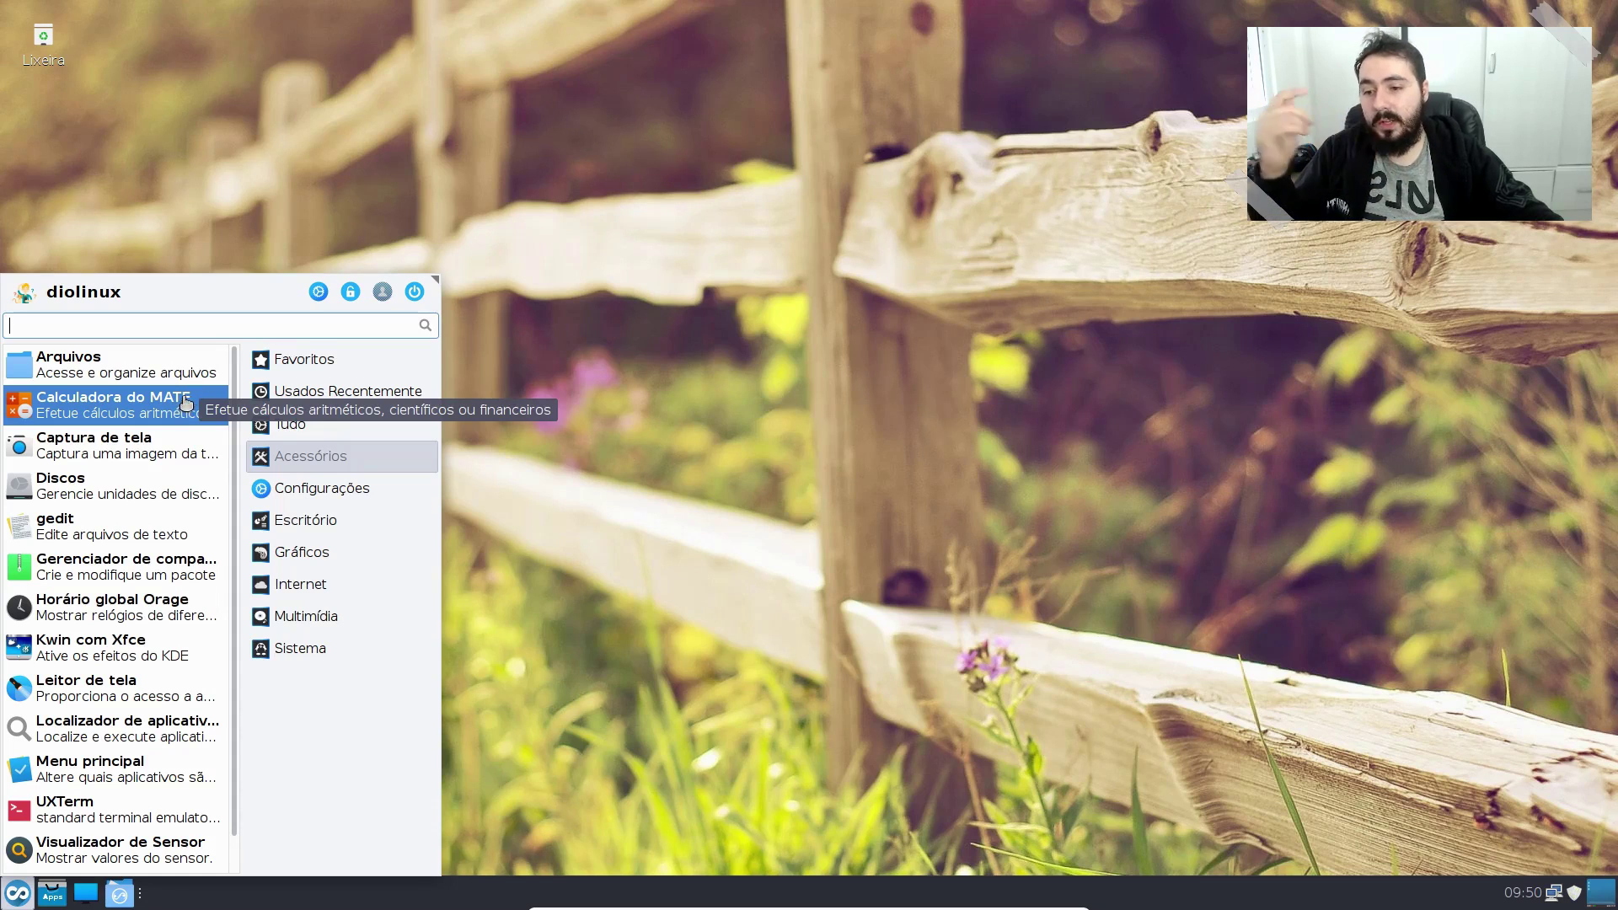
pyautogui.click(177, 659)
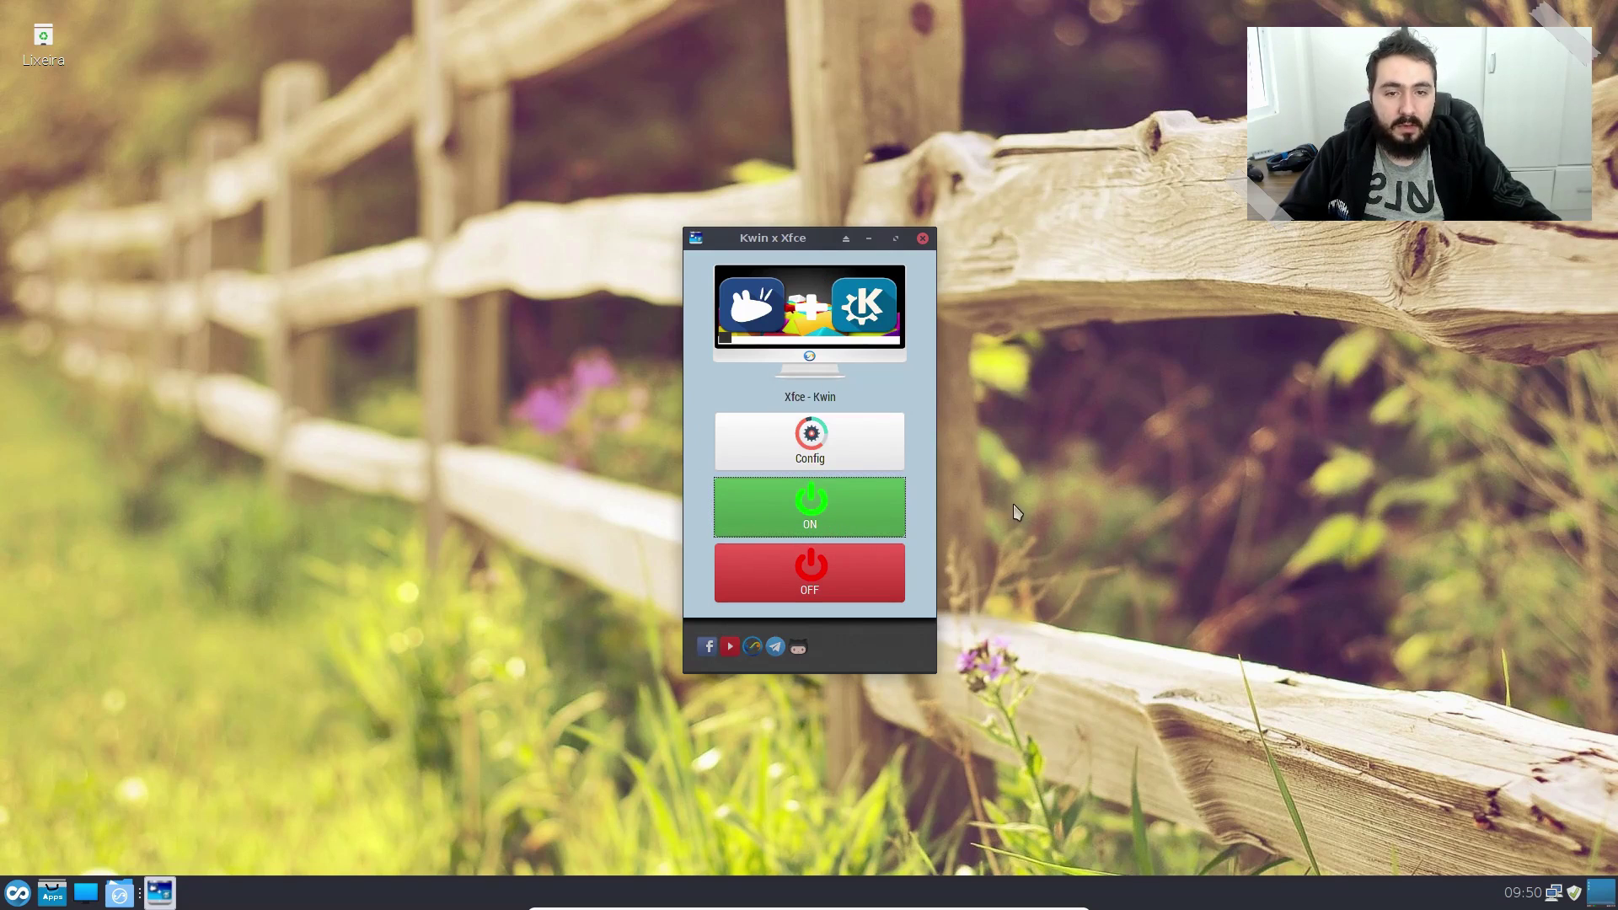
# Step: Open the home folder in the file manager and separate its window from the Kwin x Xfce window
pyautogui.click(119, 890)
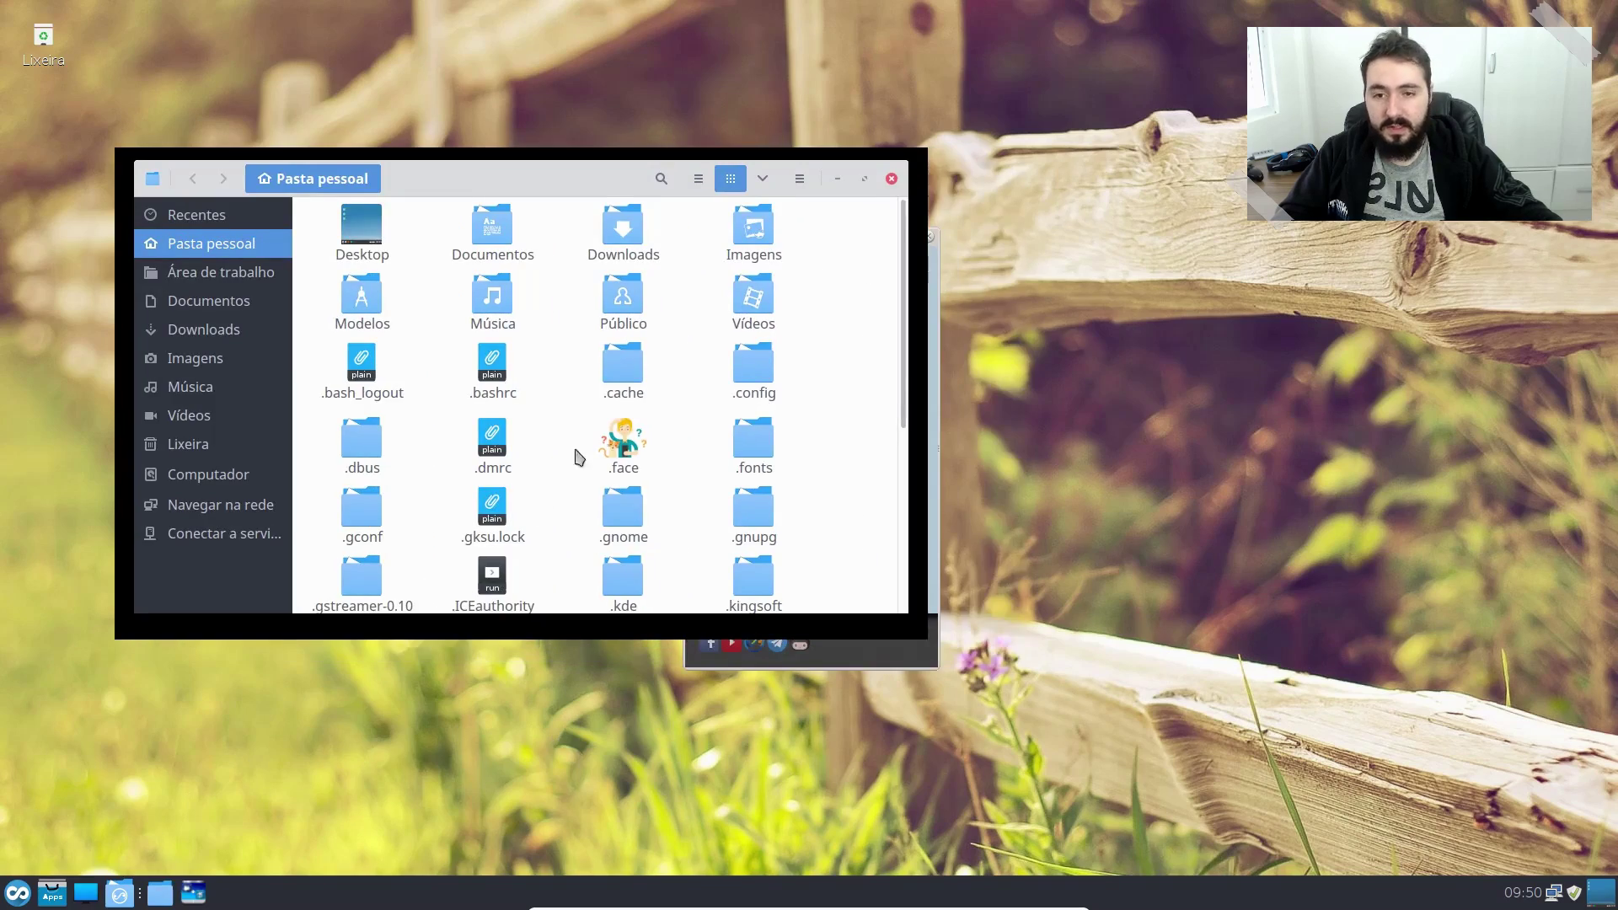
pyautogui.moveTo(599, 187); pyautogui.dragTo(1220, 273)
pyautogui.moveTo(814, 237); pyautogui.dragTo(494, 176)
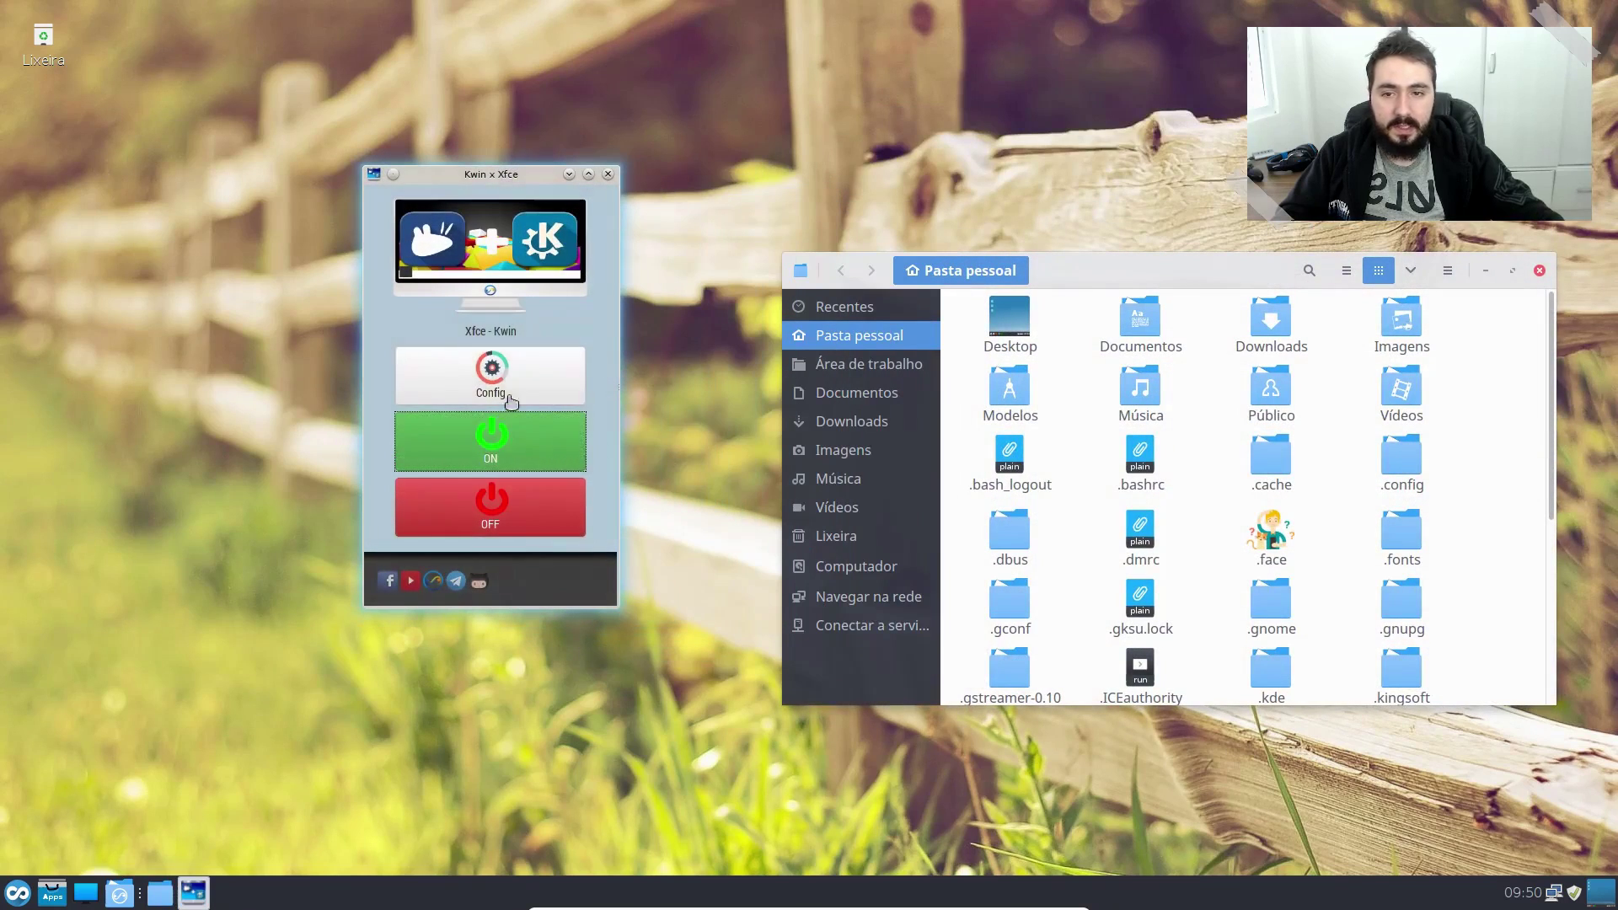
# Step: Open the KWin configuration, shift its window slightly, and browse the list of all desktop effects
pyautogui.click(563, 403)
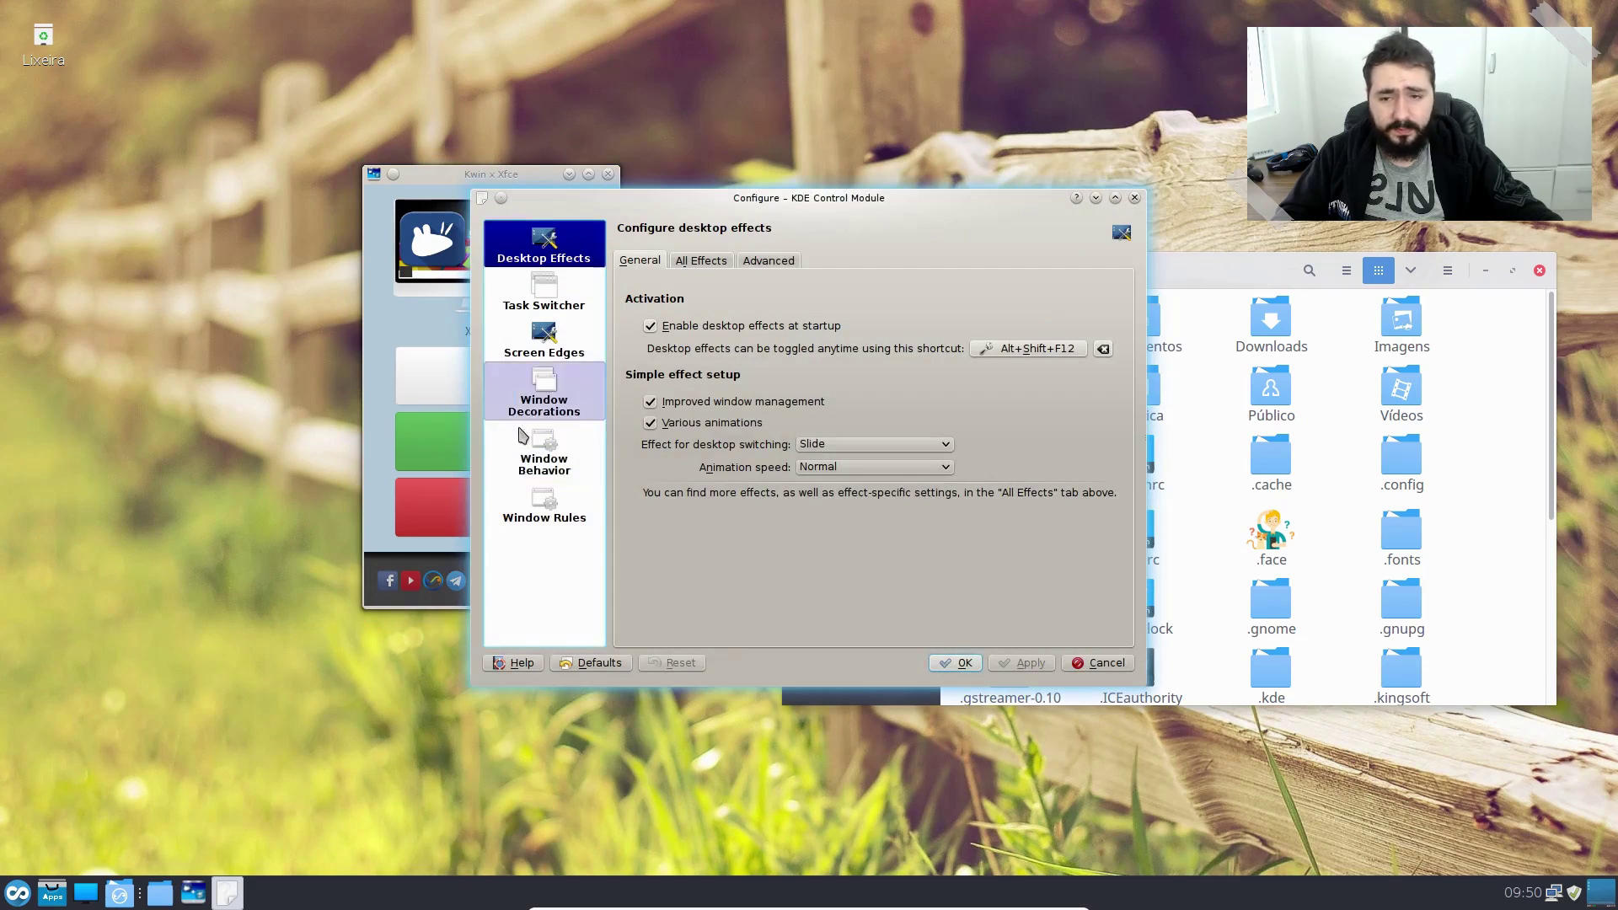
pyautogui.moveTo(834, 202); pyautogui.dragTo(723, 185)
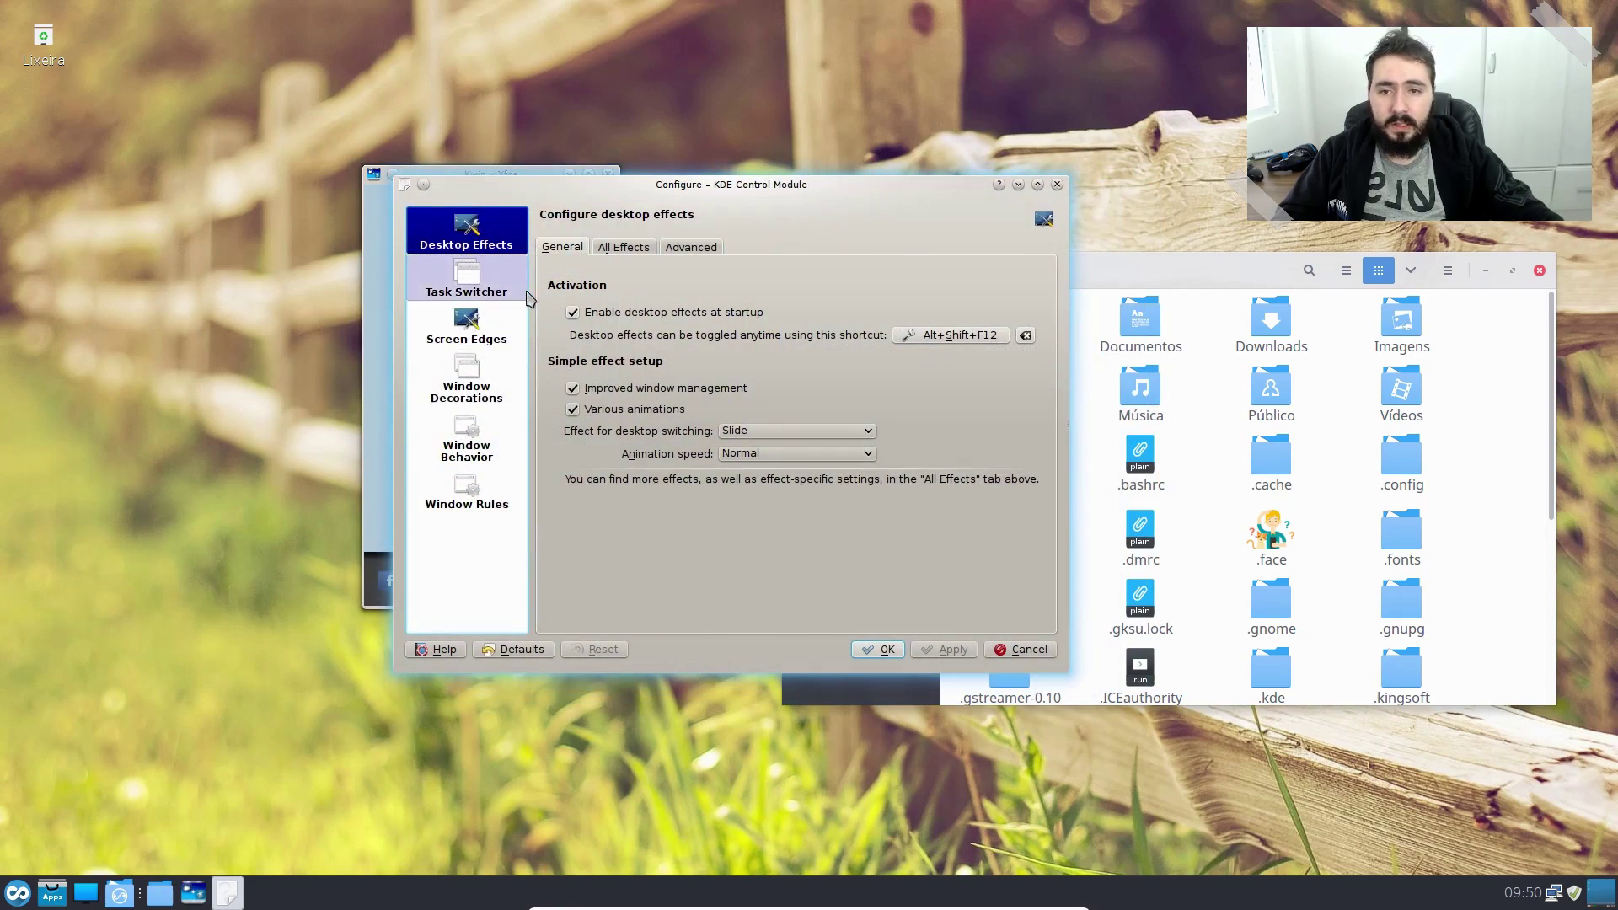
pyautogui.click(600, 250)
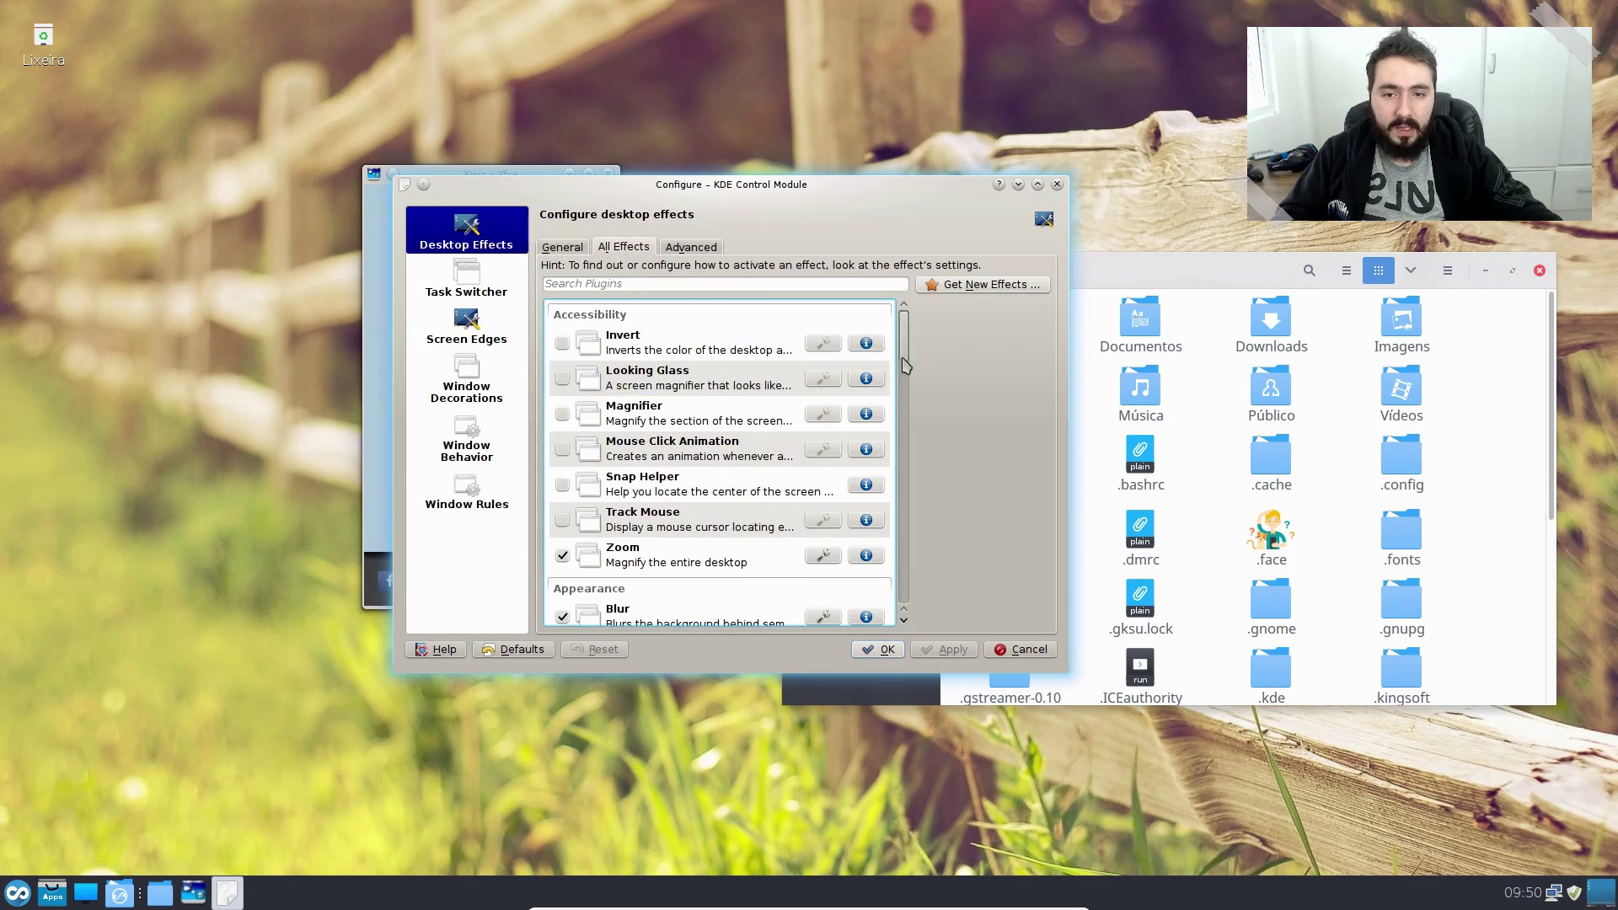
pyautogui.moveTo(906, 351); pyautogui.dragTo(910, 584)
pyautogui.scroll(8, 913, 539)
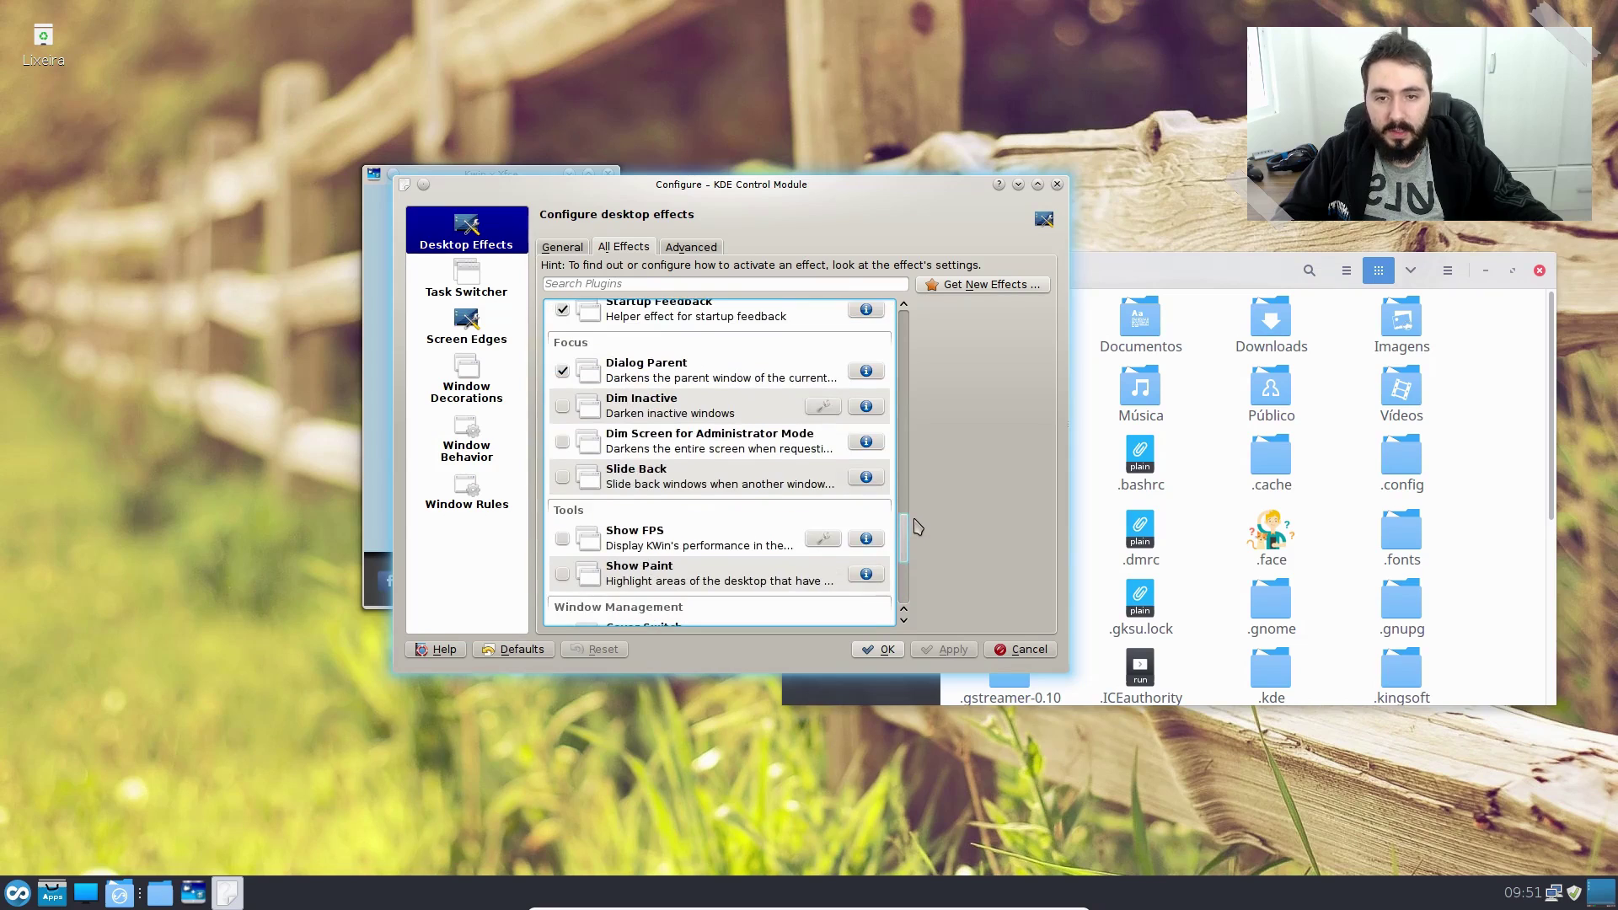
# Step: Search the desktop effects for "wo", enable Wobbly Windows, and apply the change
pyautogui.click(689, 286)
pyautogui.scroll(-5, 688, 337)
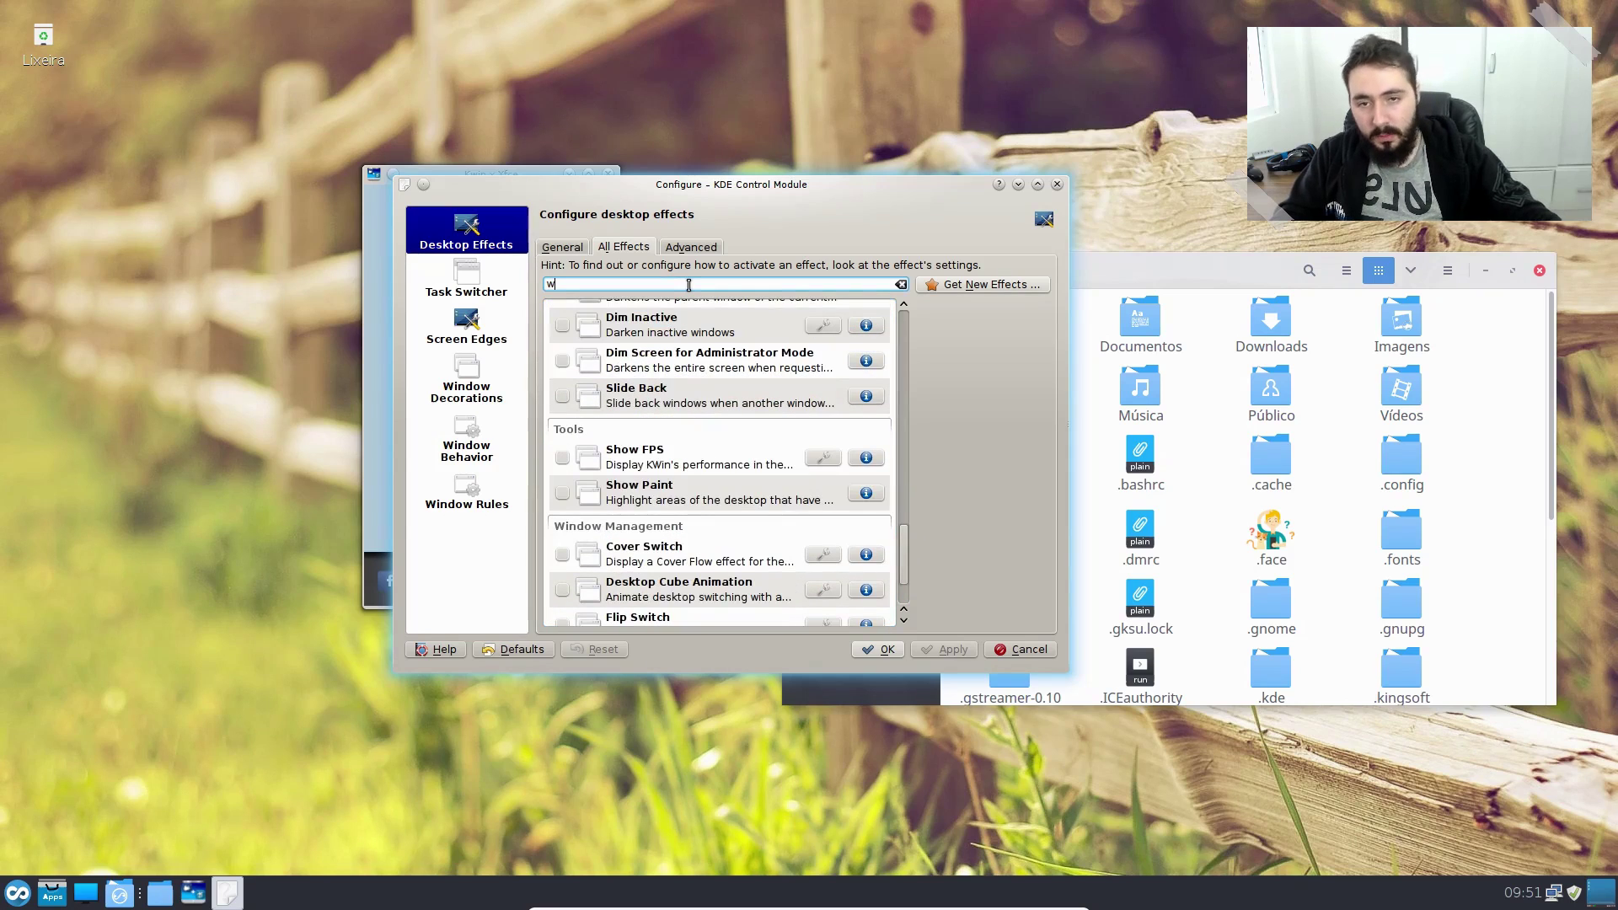
pyautogui.write('wo')
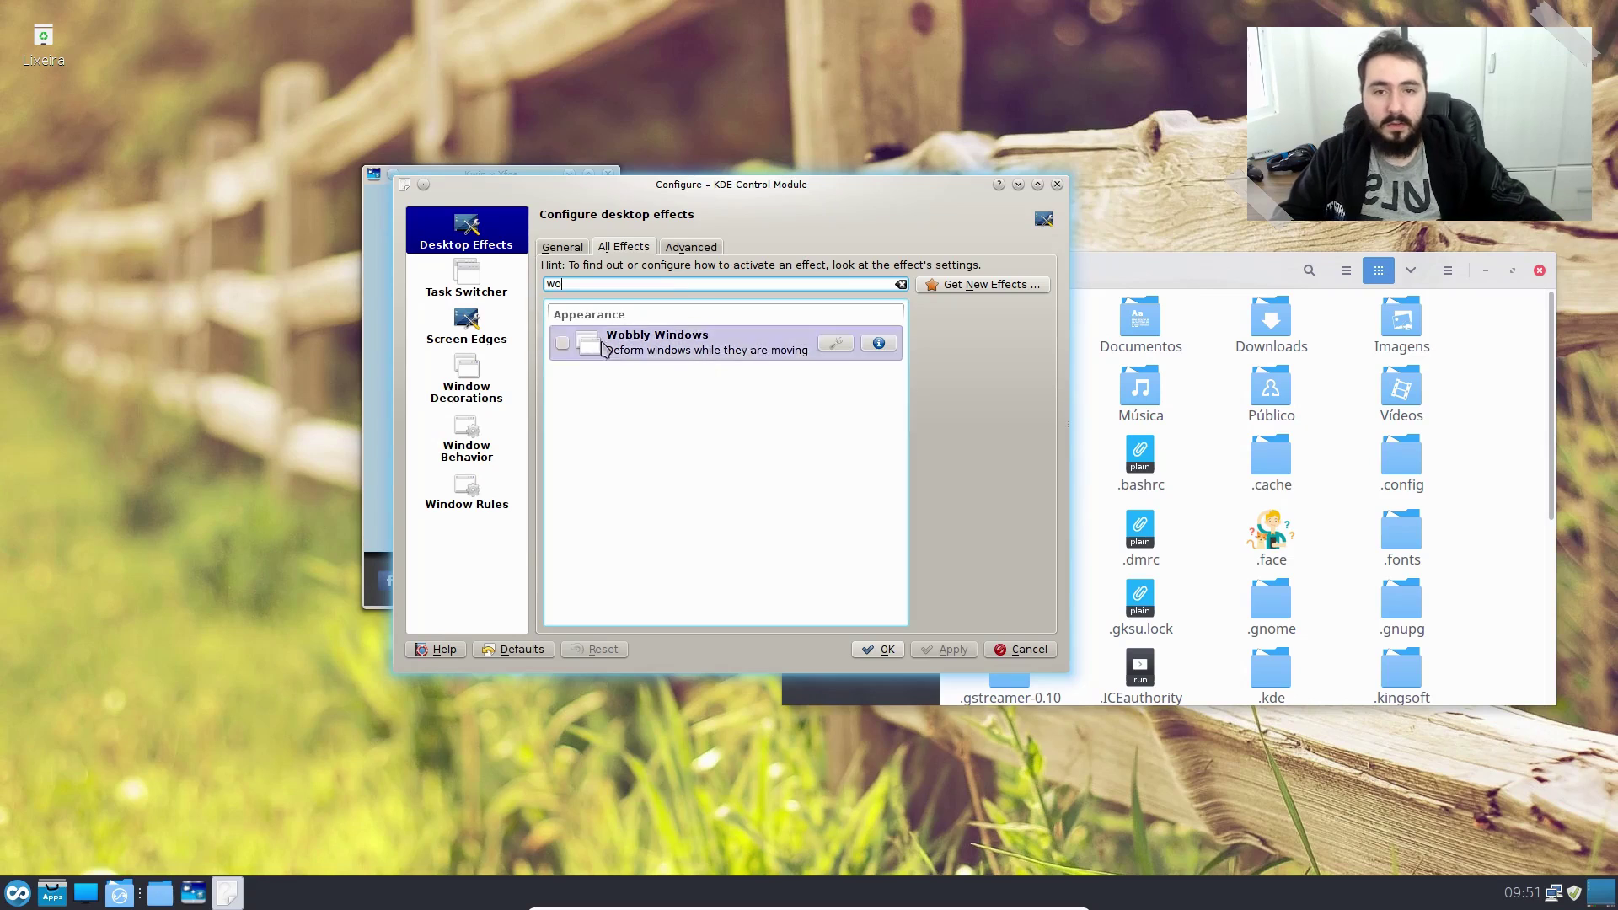
pyautogui.click(562, 343)
pyautogui.click(945, 649)
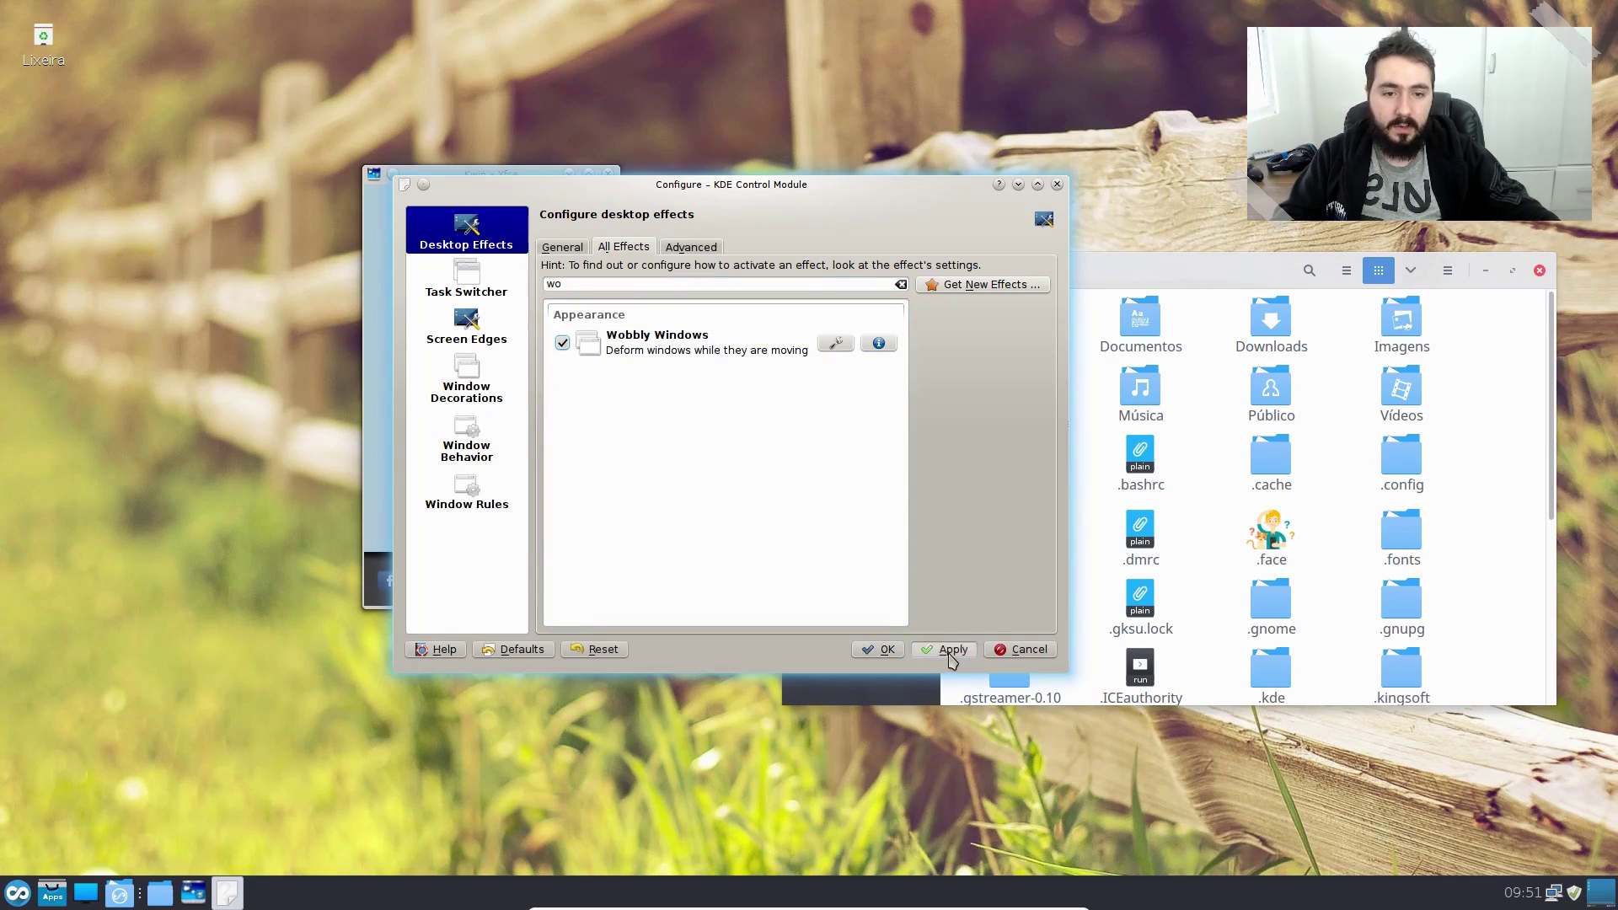
# Step: Test the window effect by moving the file manager slightly down, and view the details of the effects loading error
pyautogui.click(1226, 284)
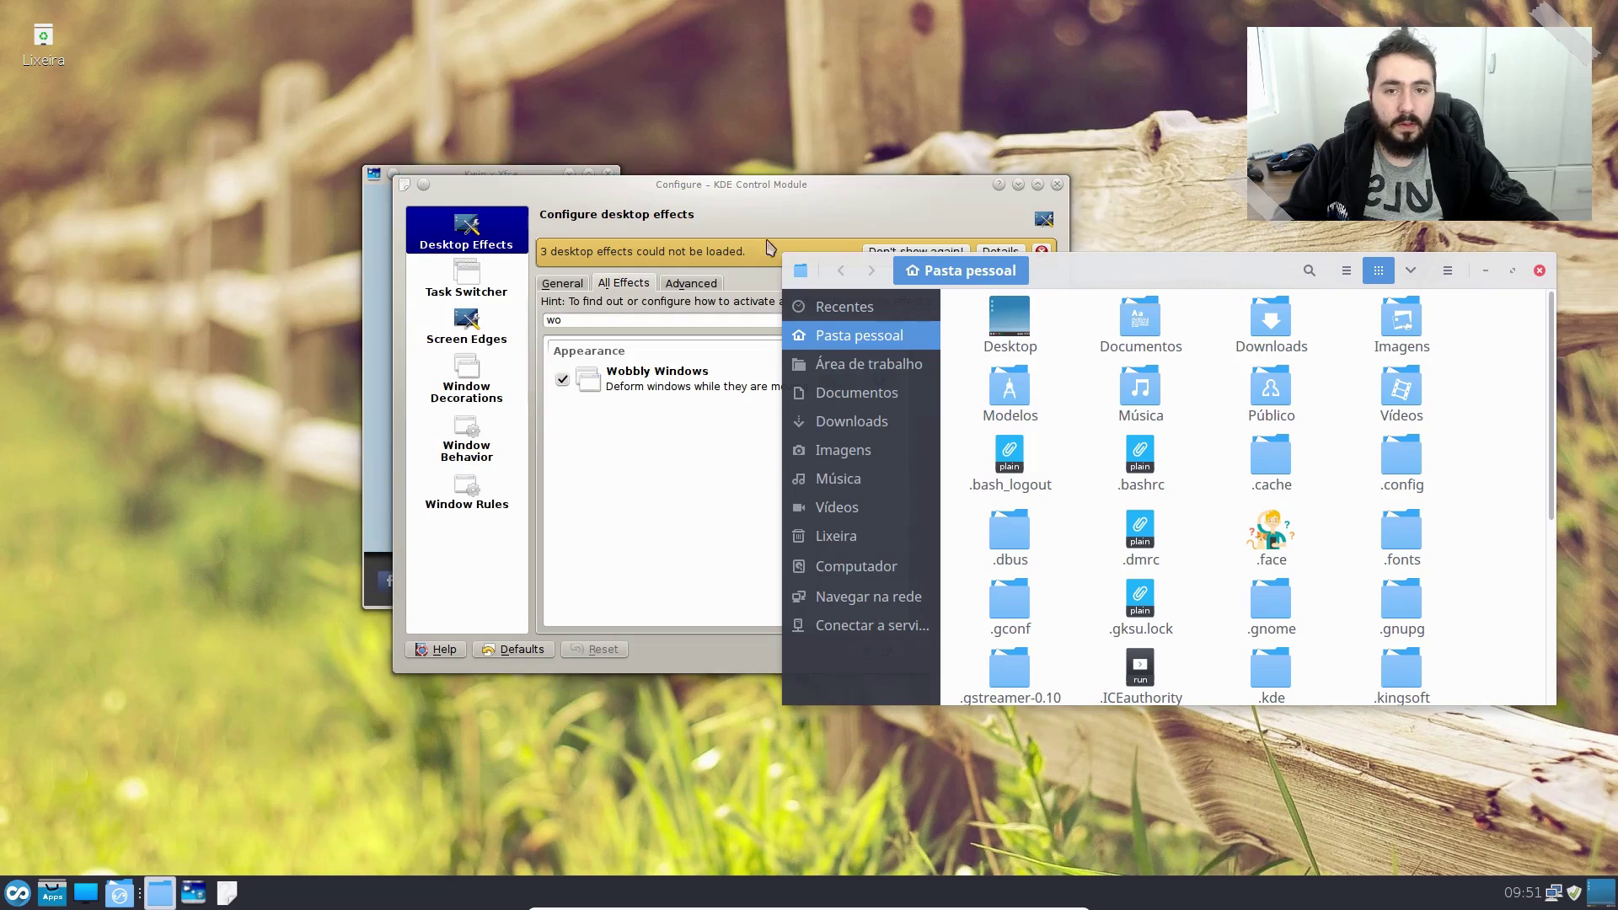
pyautogui.click(738, 203)
pyautogui.moveTo(1282, 271); pyautogui.dragTo(1252, 342)
pyautogui.click(847, 253)
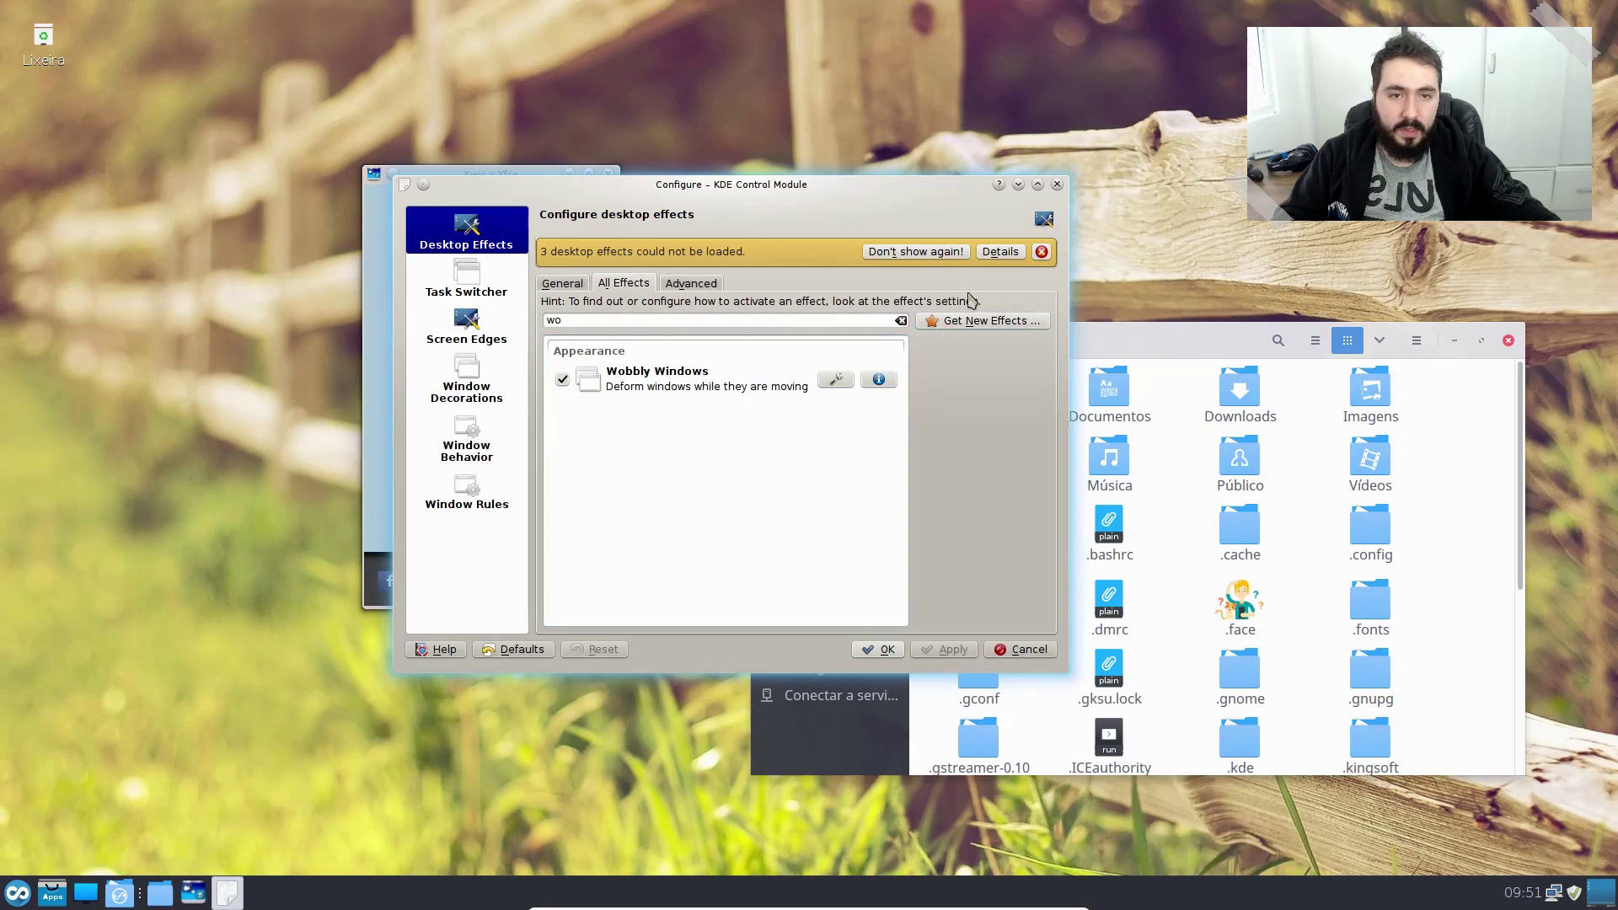
pyautogui.click(1000, 251)
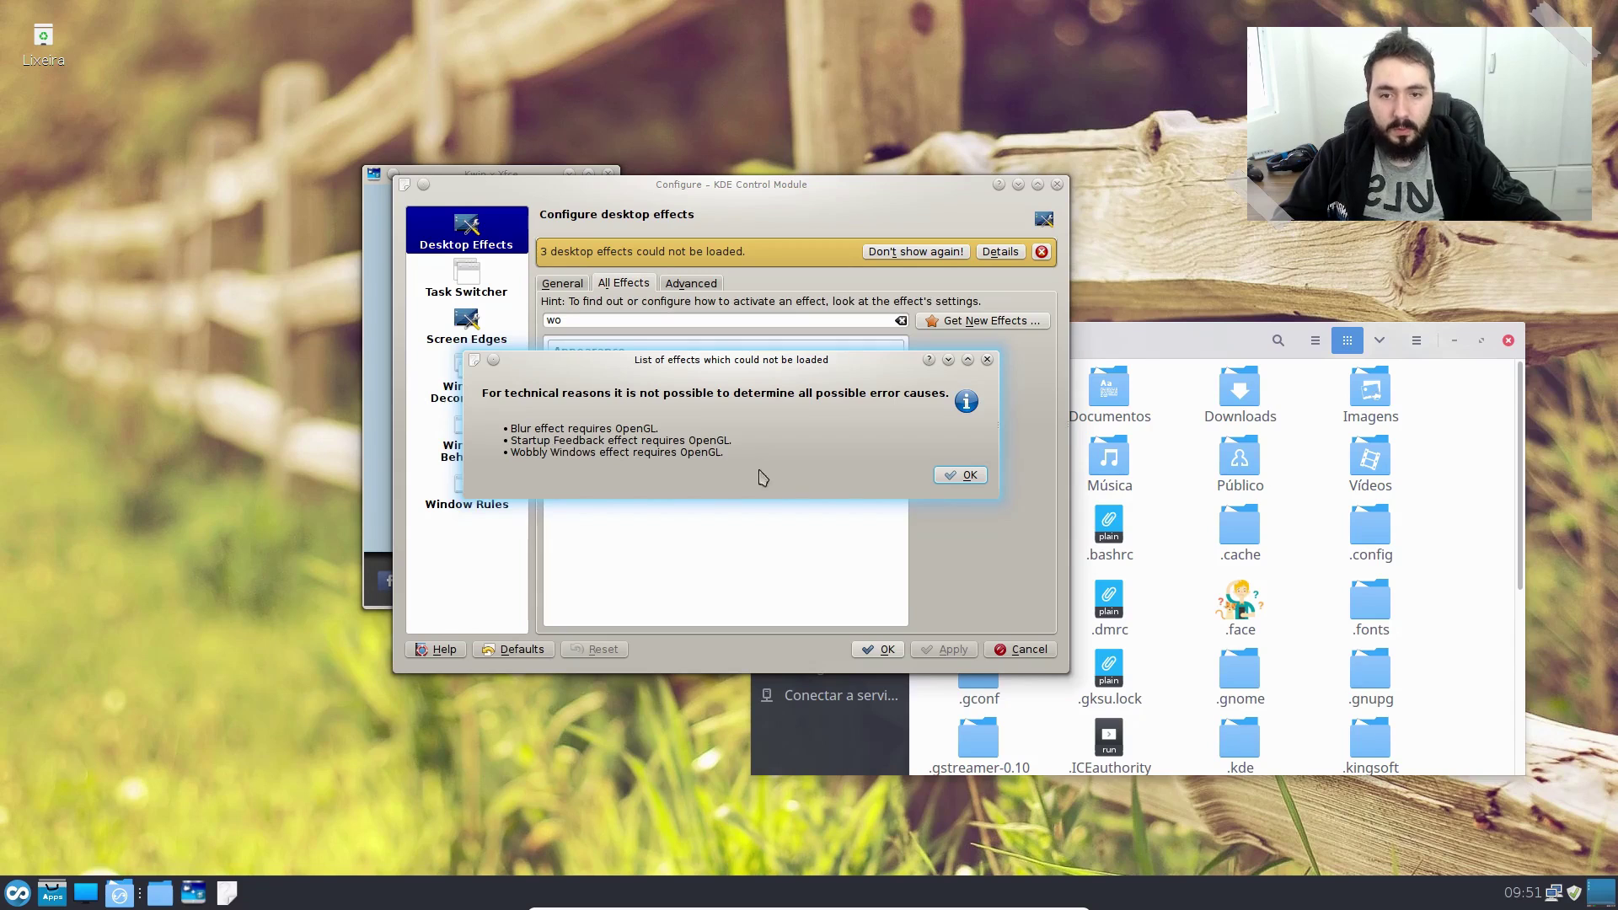
pyautogui.click(961, 476)
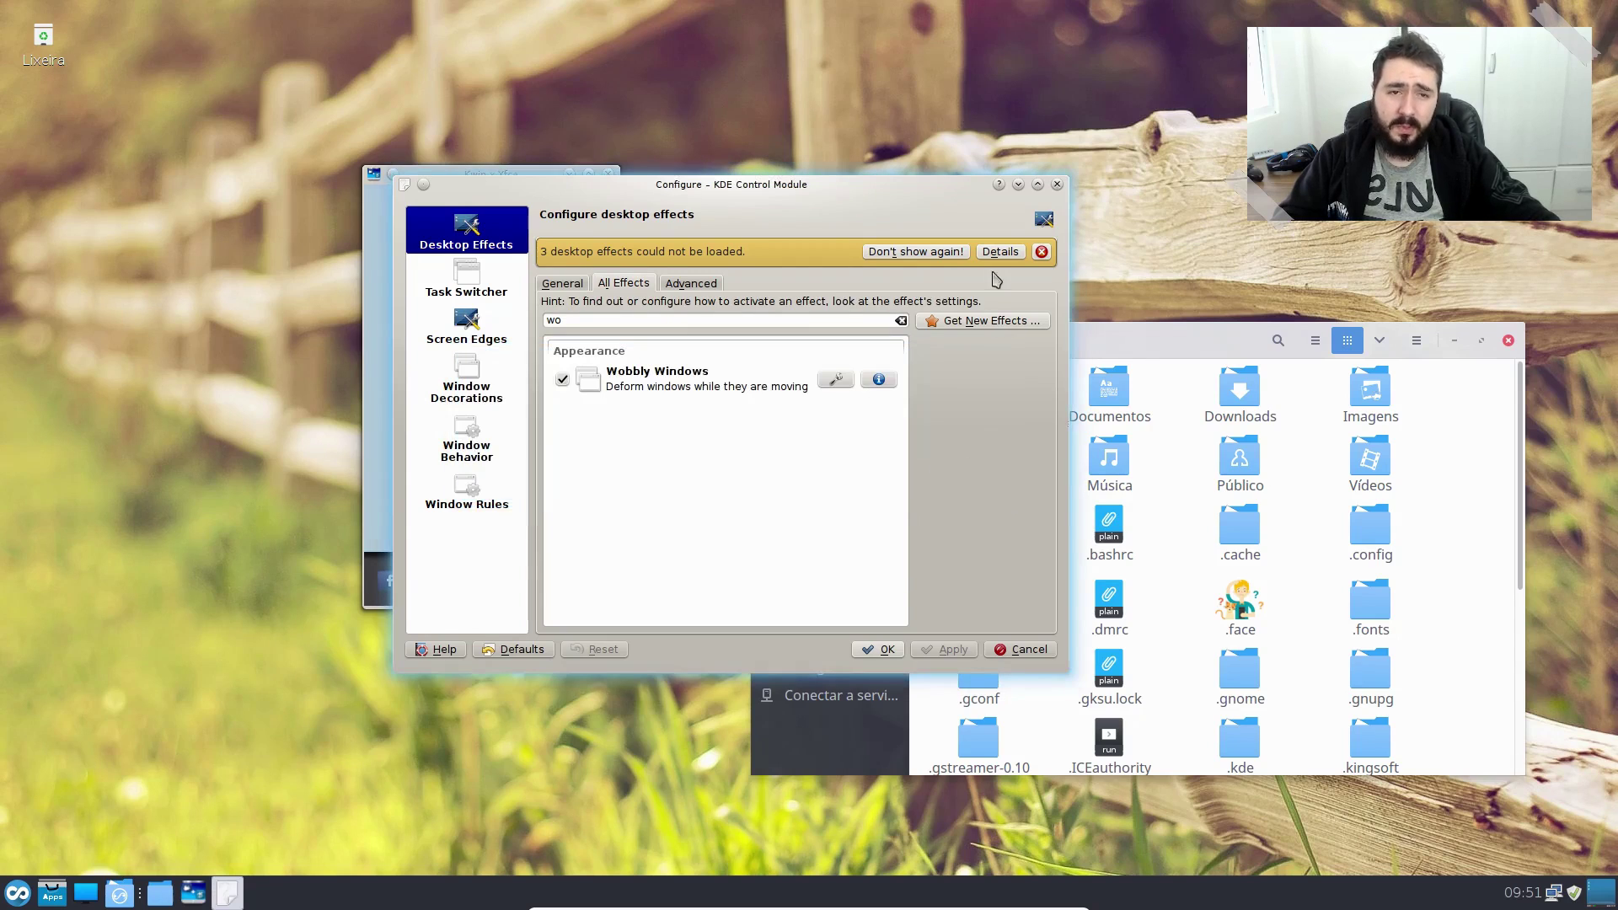
# Step: Close the desktop effects configuration, turn KWin off, and close the Kwin x Xfce window
pyautogui.click(1057, 185)
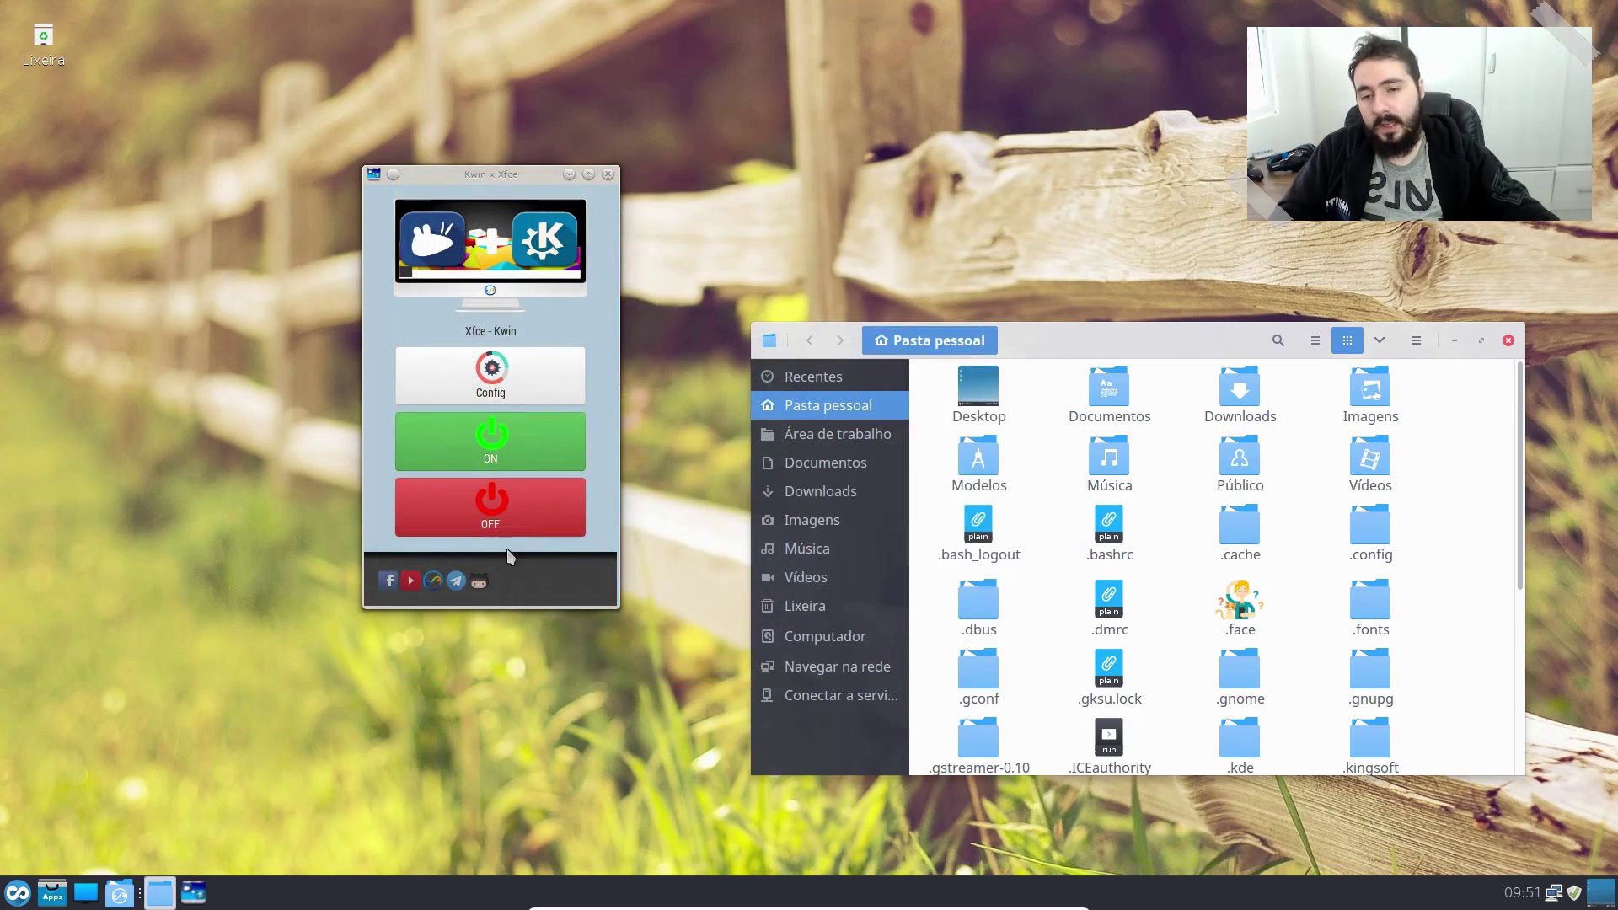
pyautogui.click(506, 527)
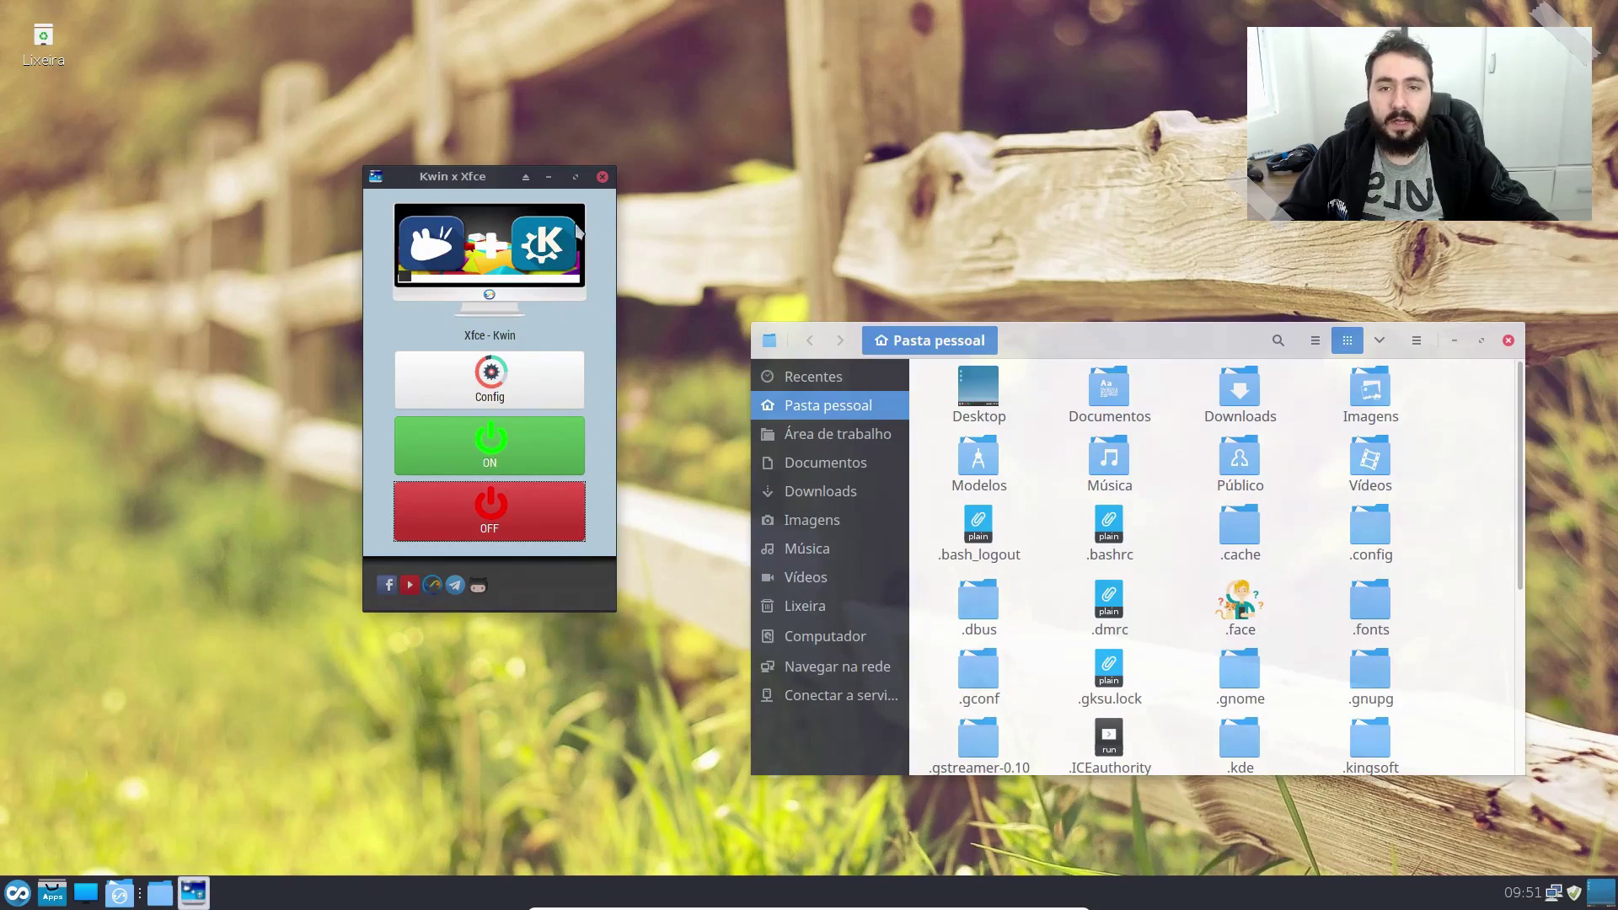
pyautogui.click(602, 179)
# Step: Move the file manager window toward the middle of the desktop, hide the hidden files, and close it
pyautogui.moveTo(1083, 341); pyautogui.dragTo(841, 249)
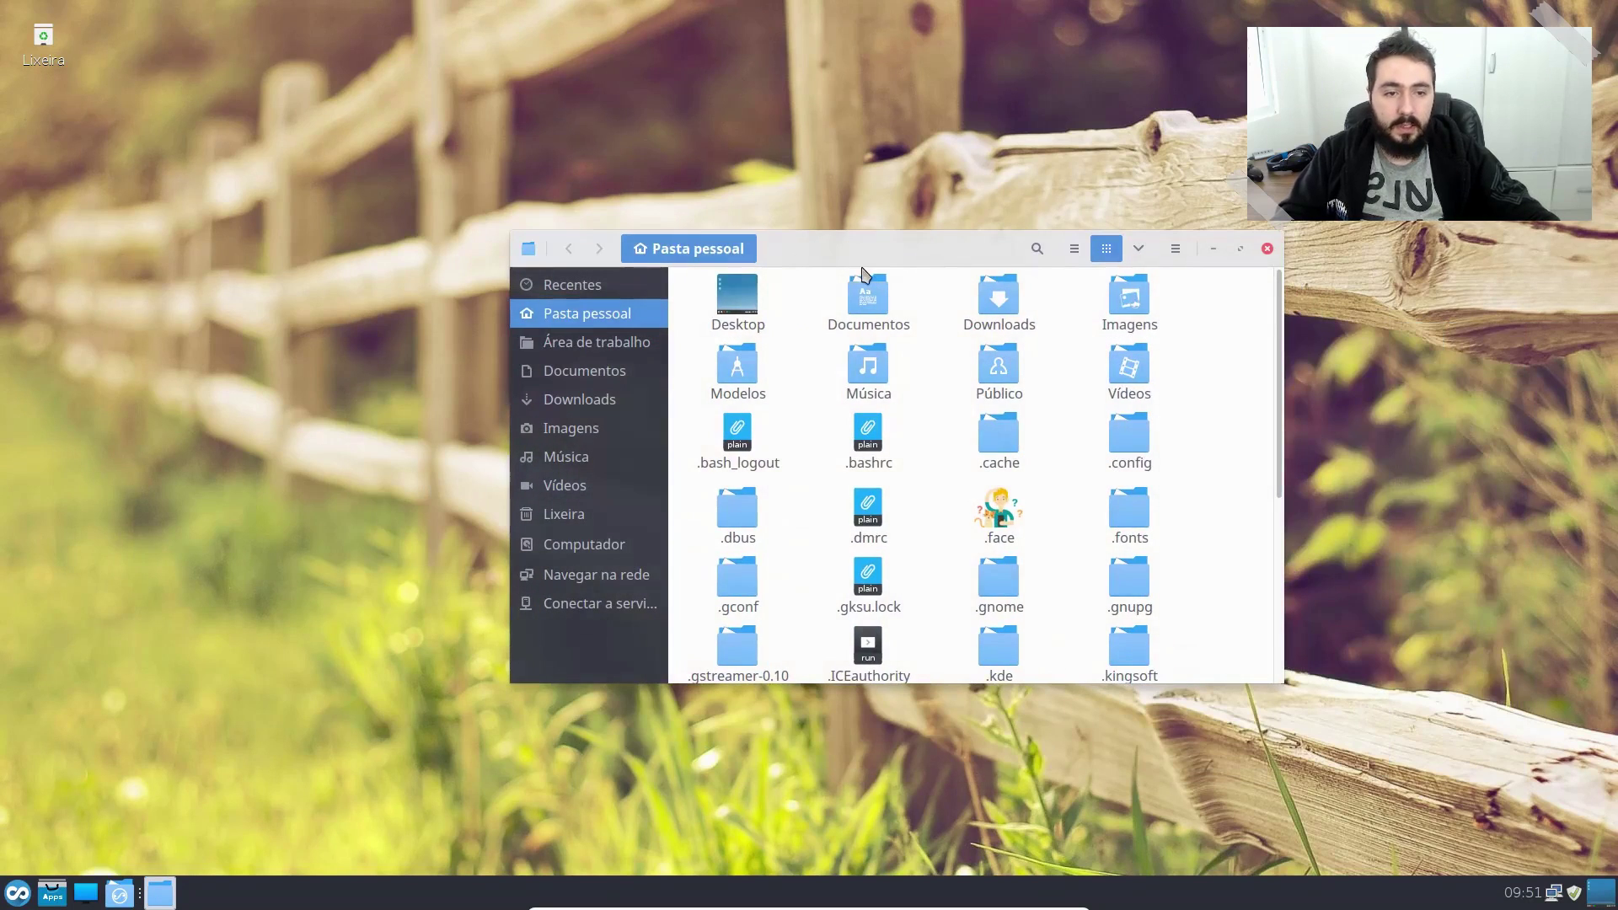
pyautogui.hotkey('ctrl', 'h')
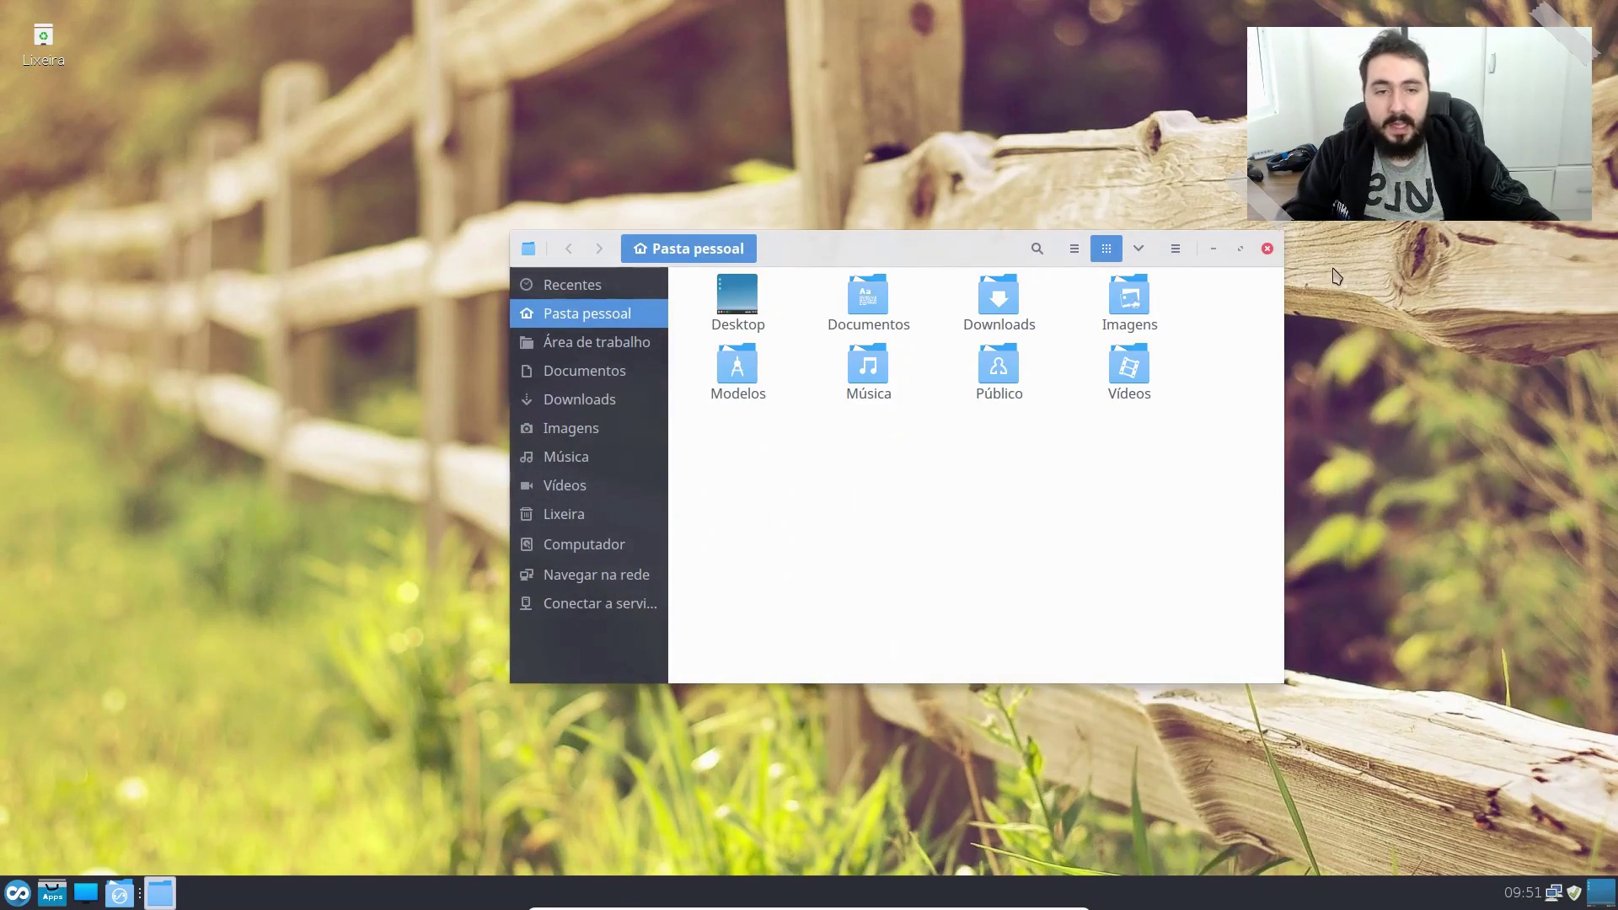
pyautogui.click(1267, 250)
# Step: Look through the programs in the Acessórios and Configurações categories
pyautogui.click(17, 893)
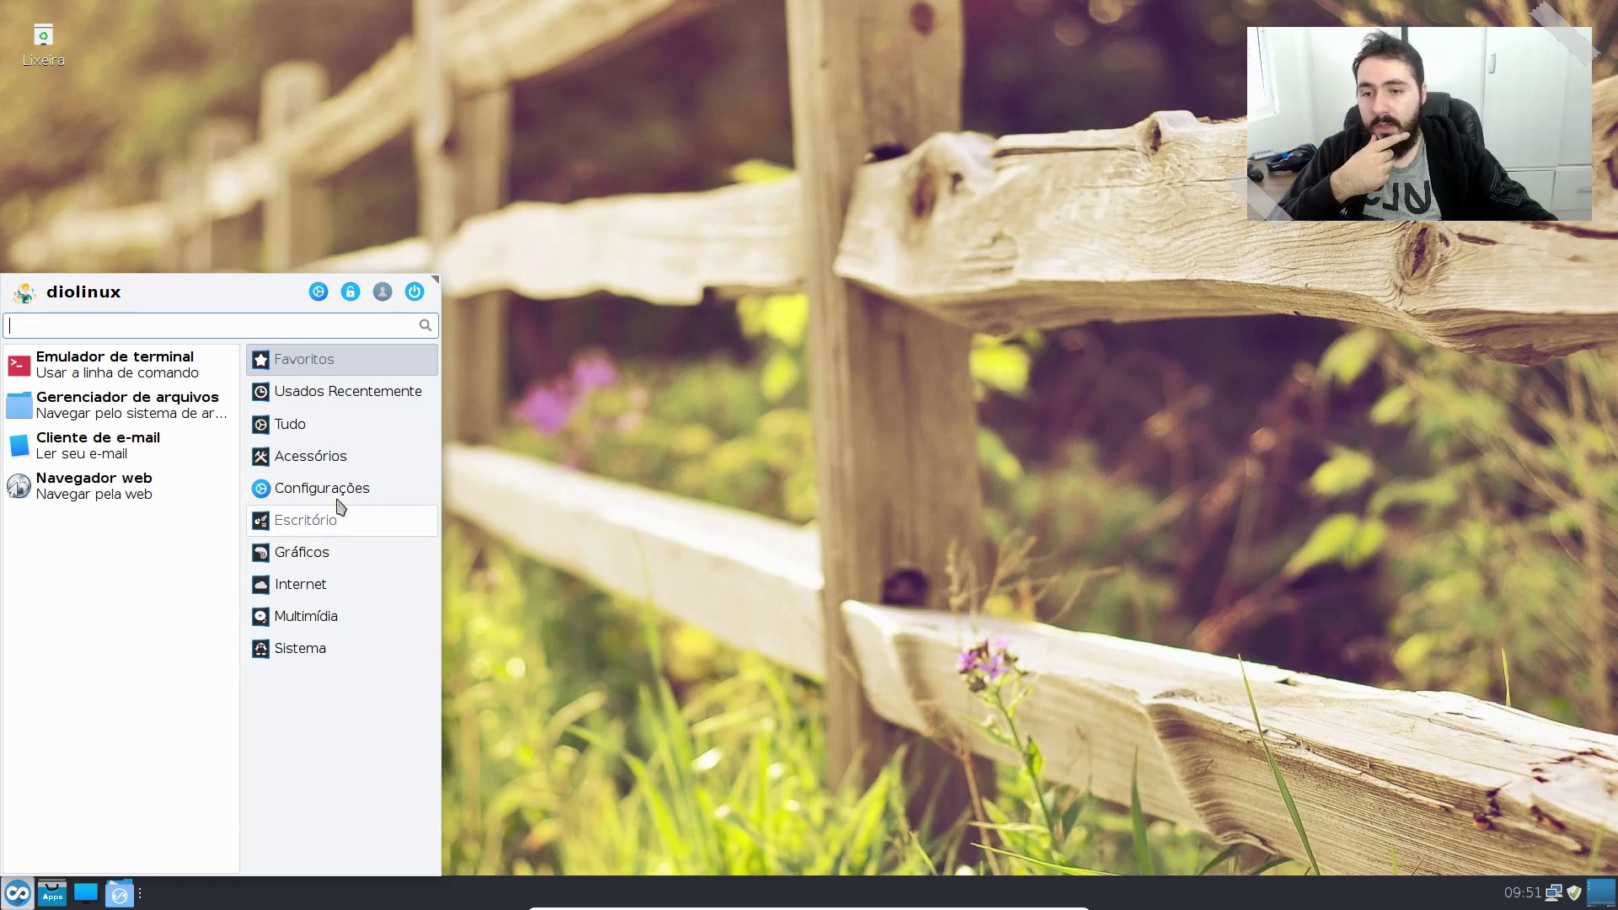
pyautogui.click(336, 459)
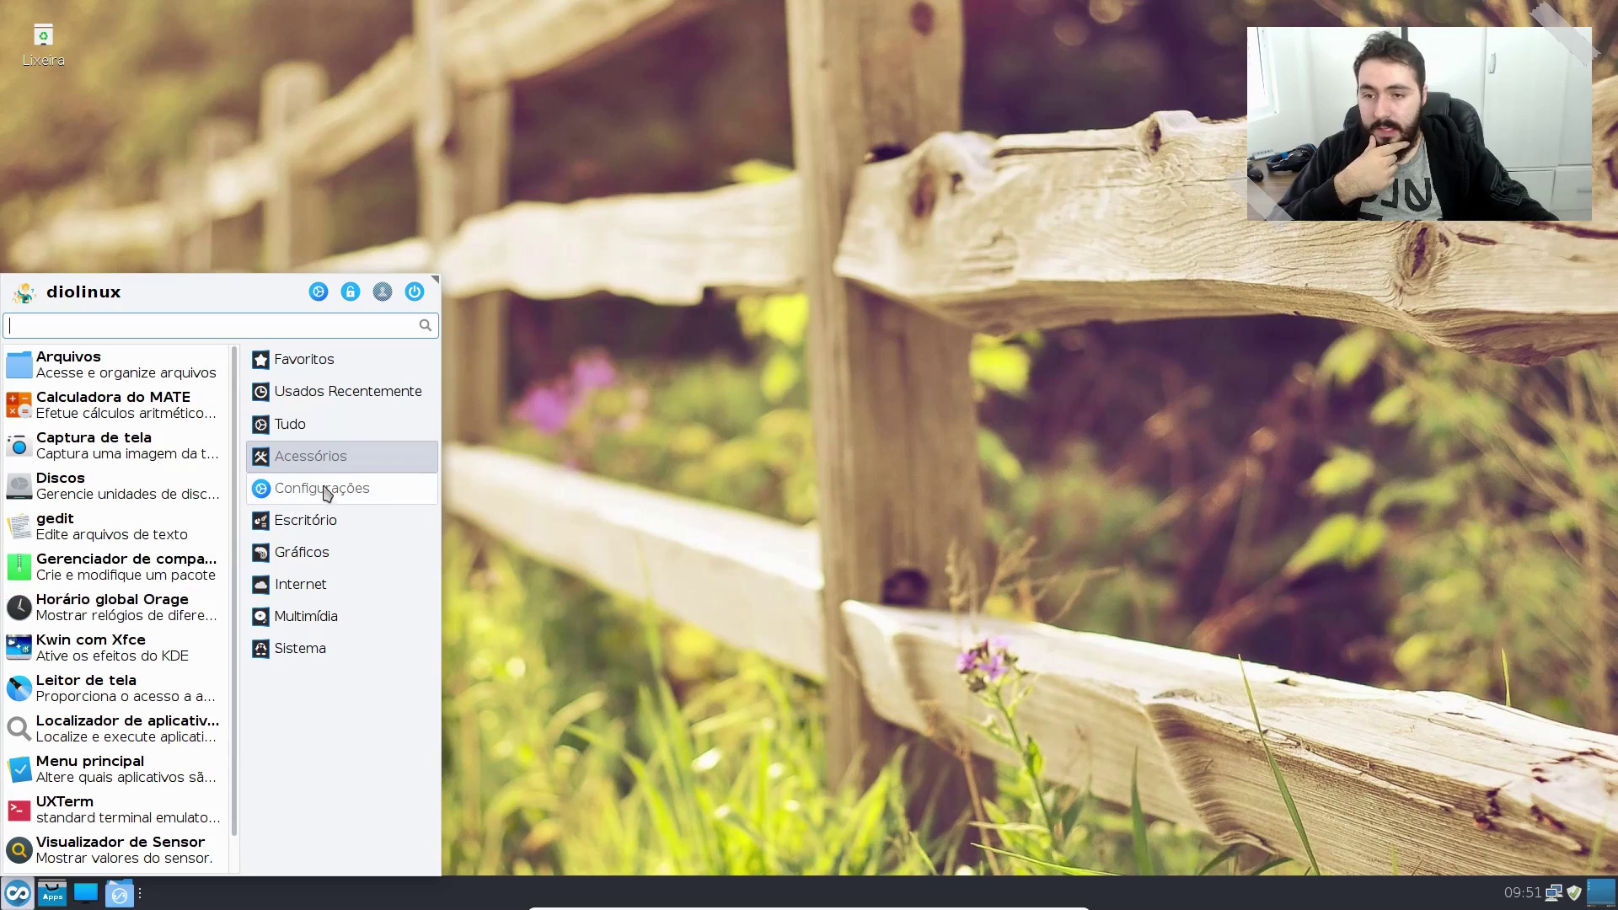
pyautogui.click(328, 491)
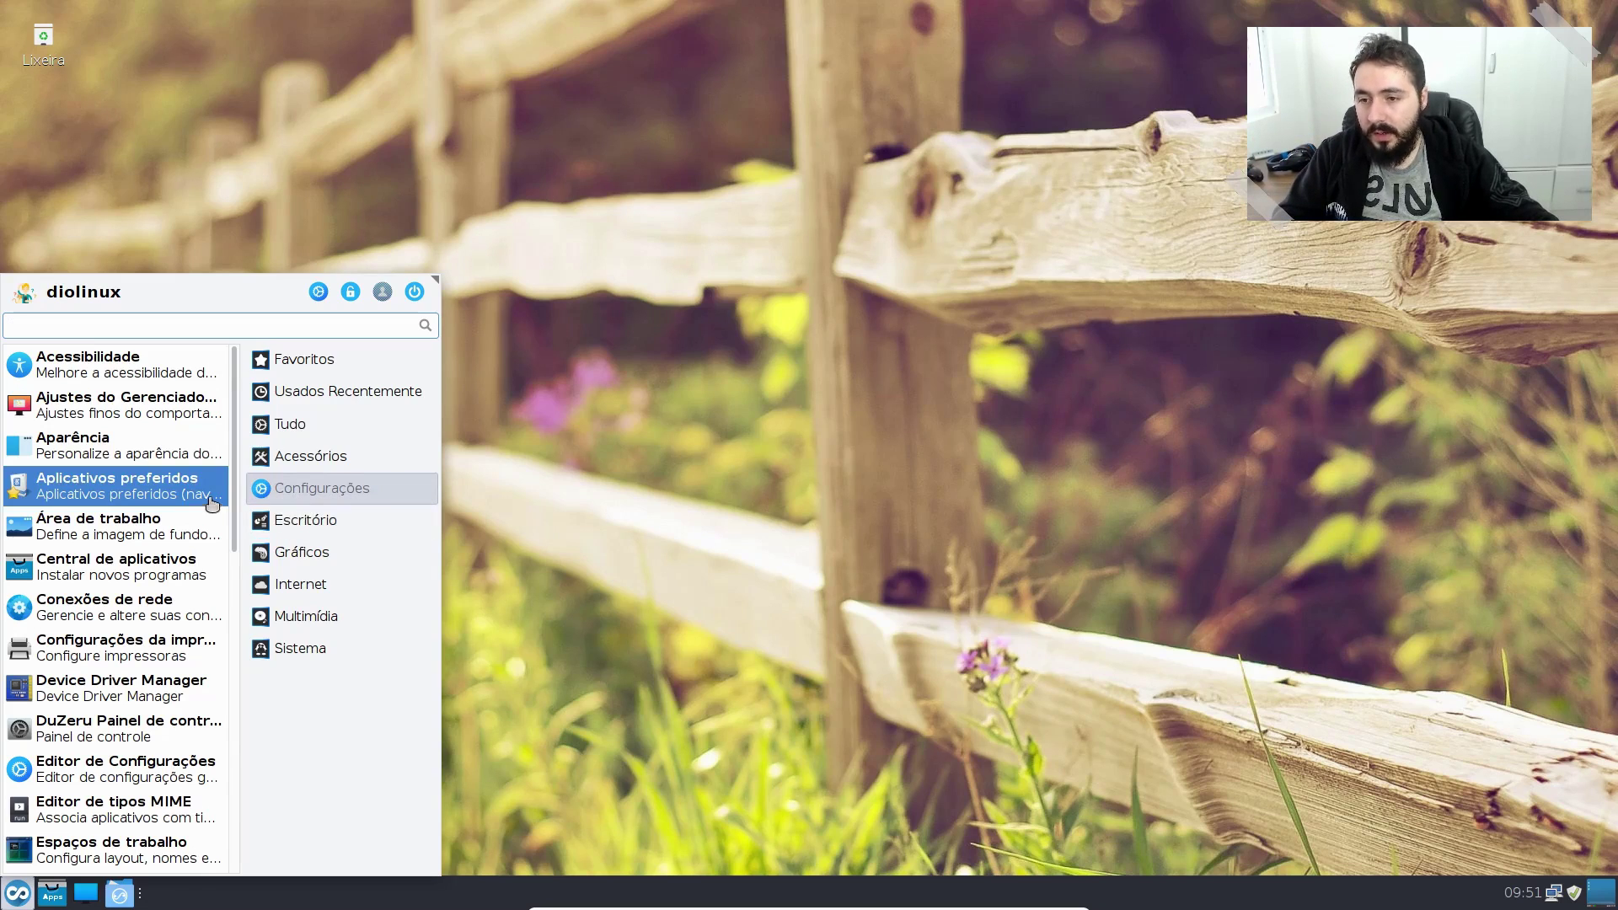
pyautogui.scroll(-3, 224, 498)
pyautogui.scroll(-9, 232, 501)
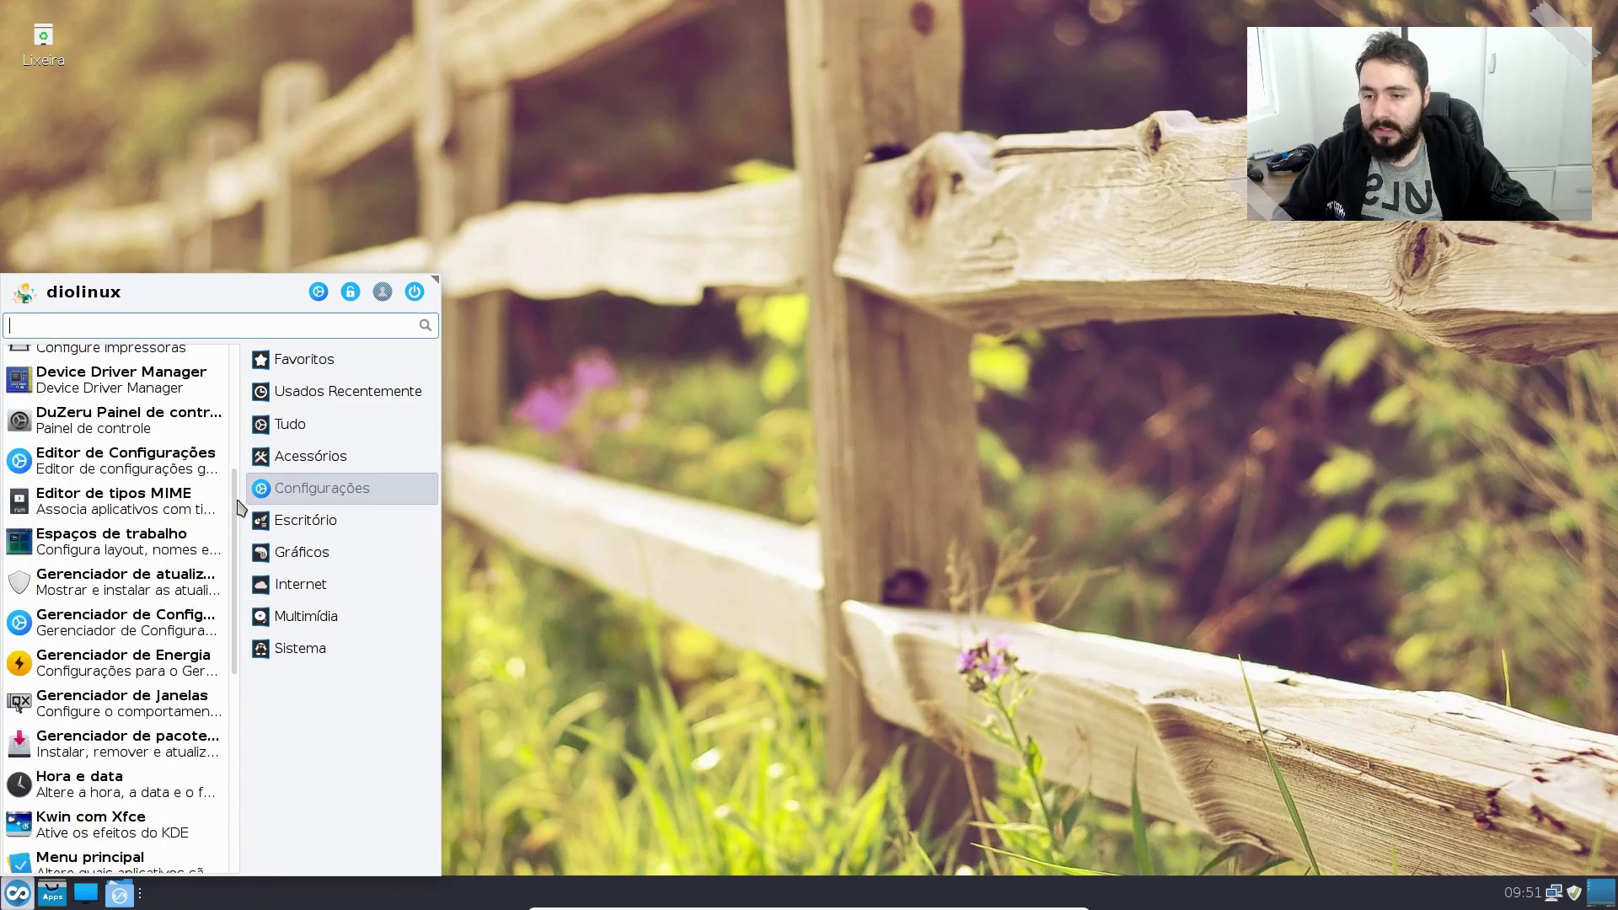
pyautogui.scroll(-8, 186, 603)
# Step: Examine the kernel version in the DuZeru Control Center's system summary and view its Ambiente de trabalho section
pyautogui.click(318, 292)
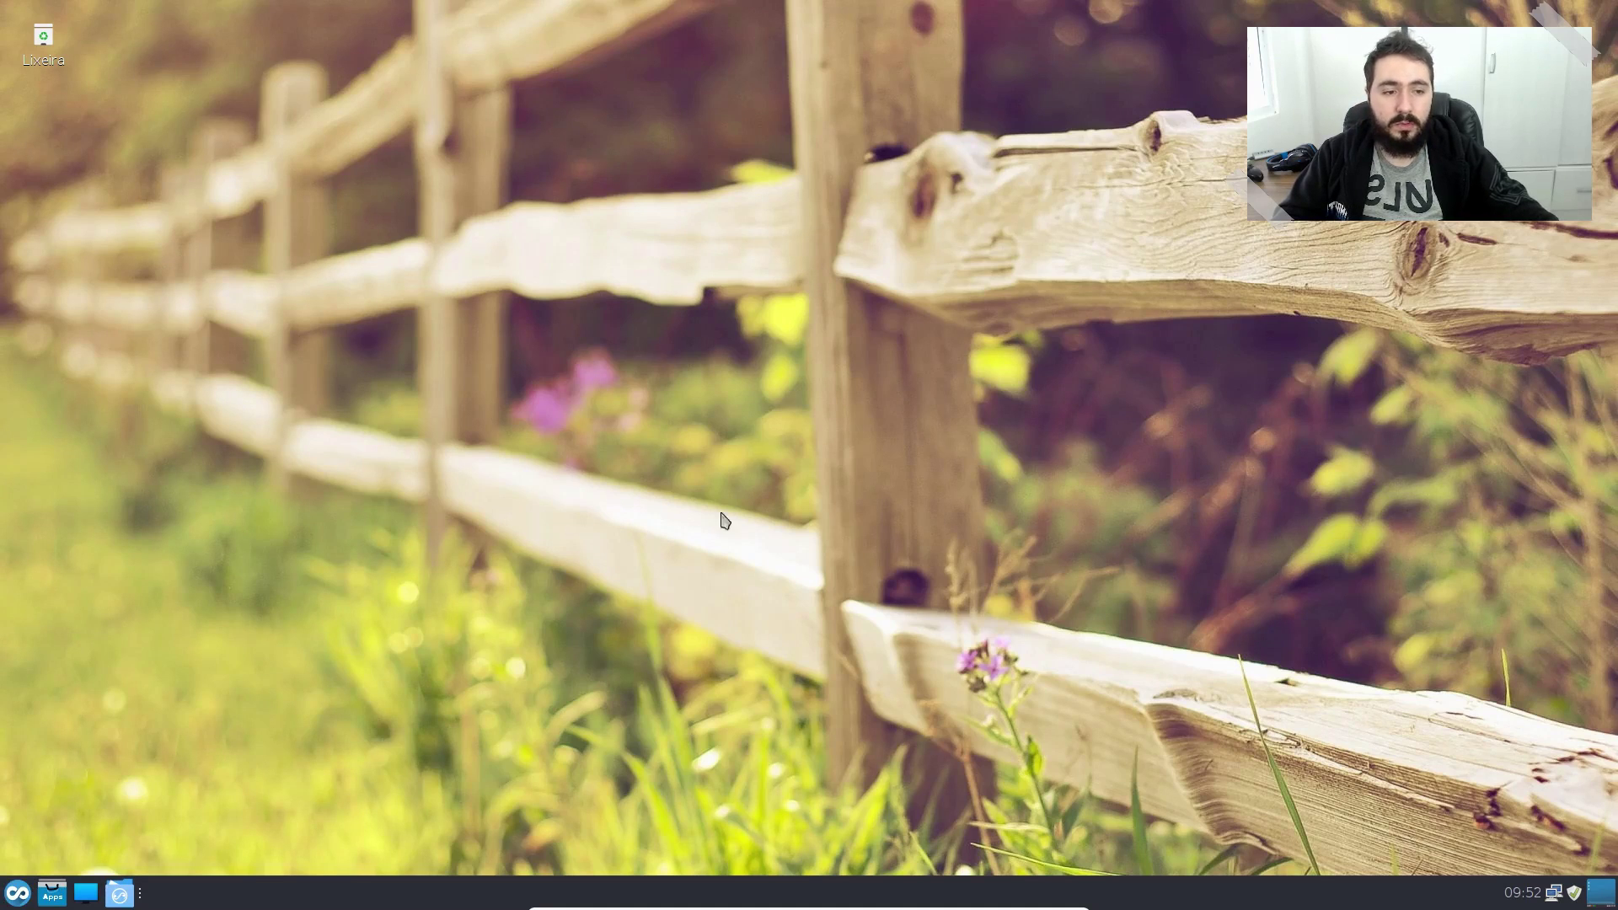
pyautogui.moveTo(869, 231); pyautogui.dragTo(811, 182)
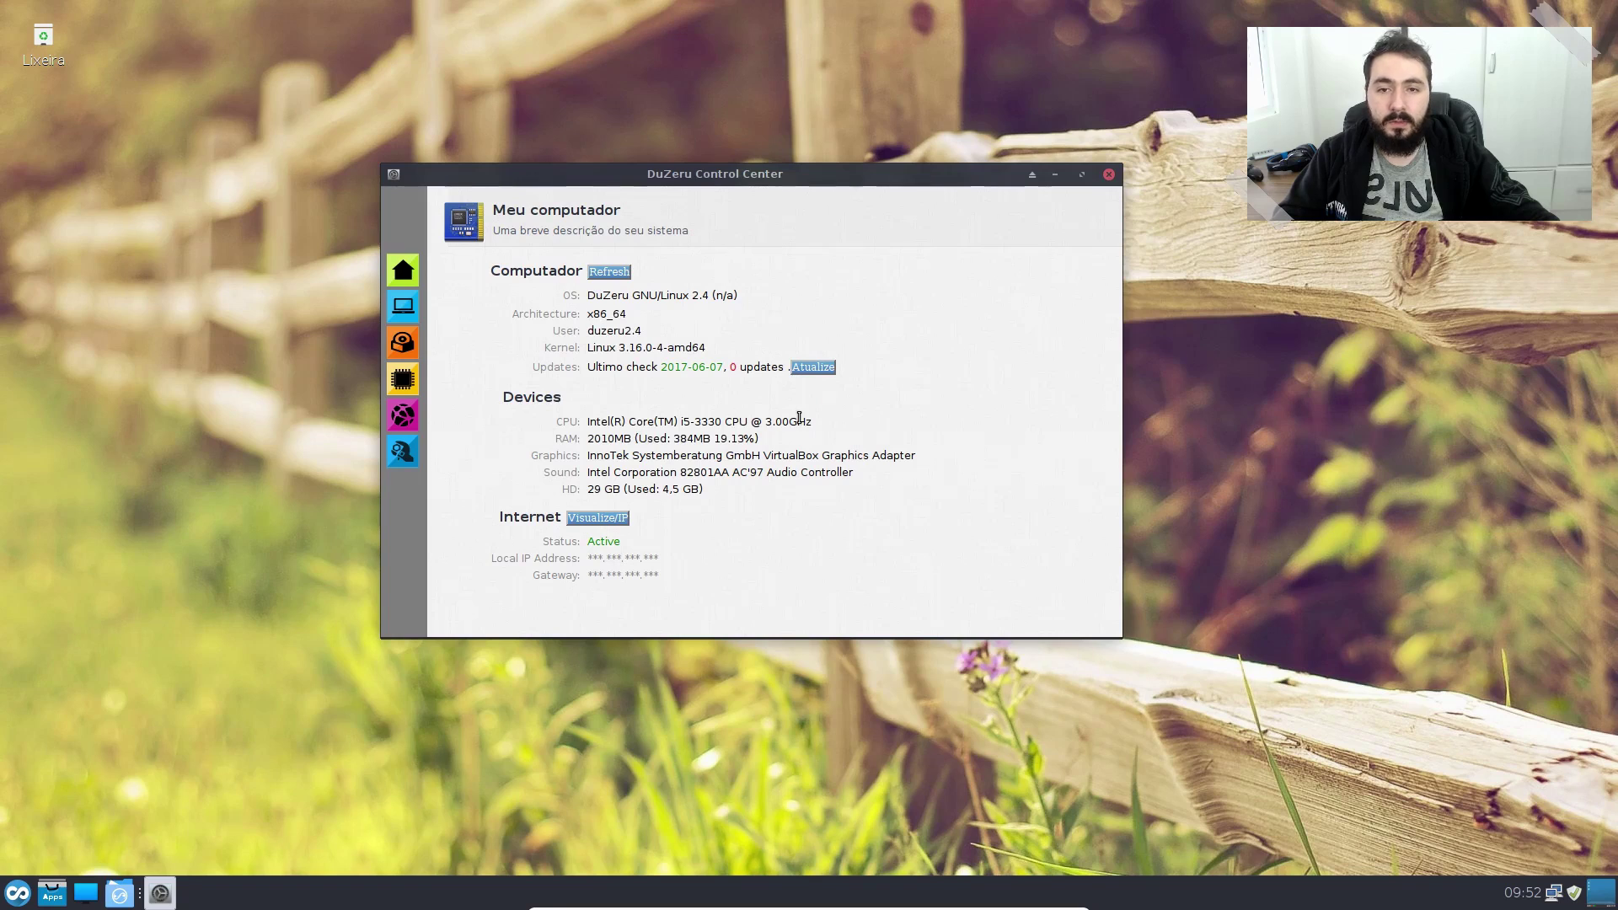
pyautogui.doubleClick(618, 346)
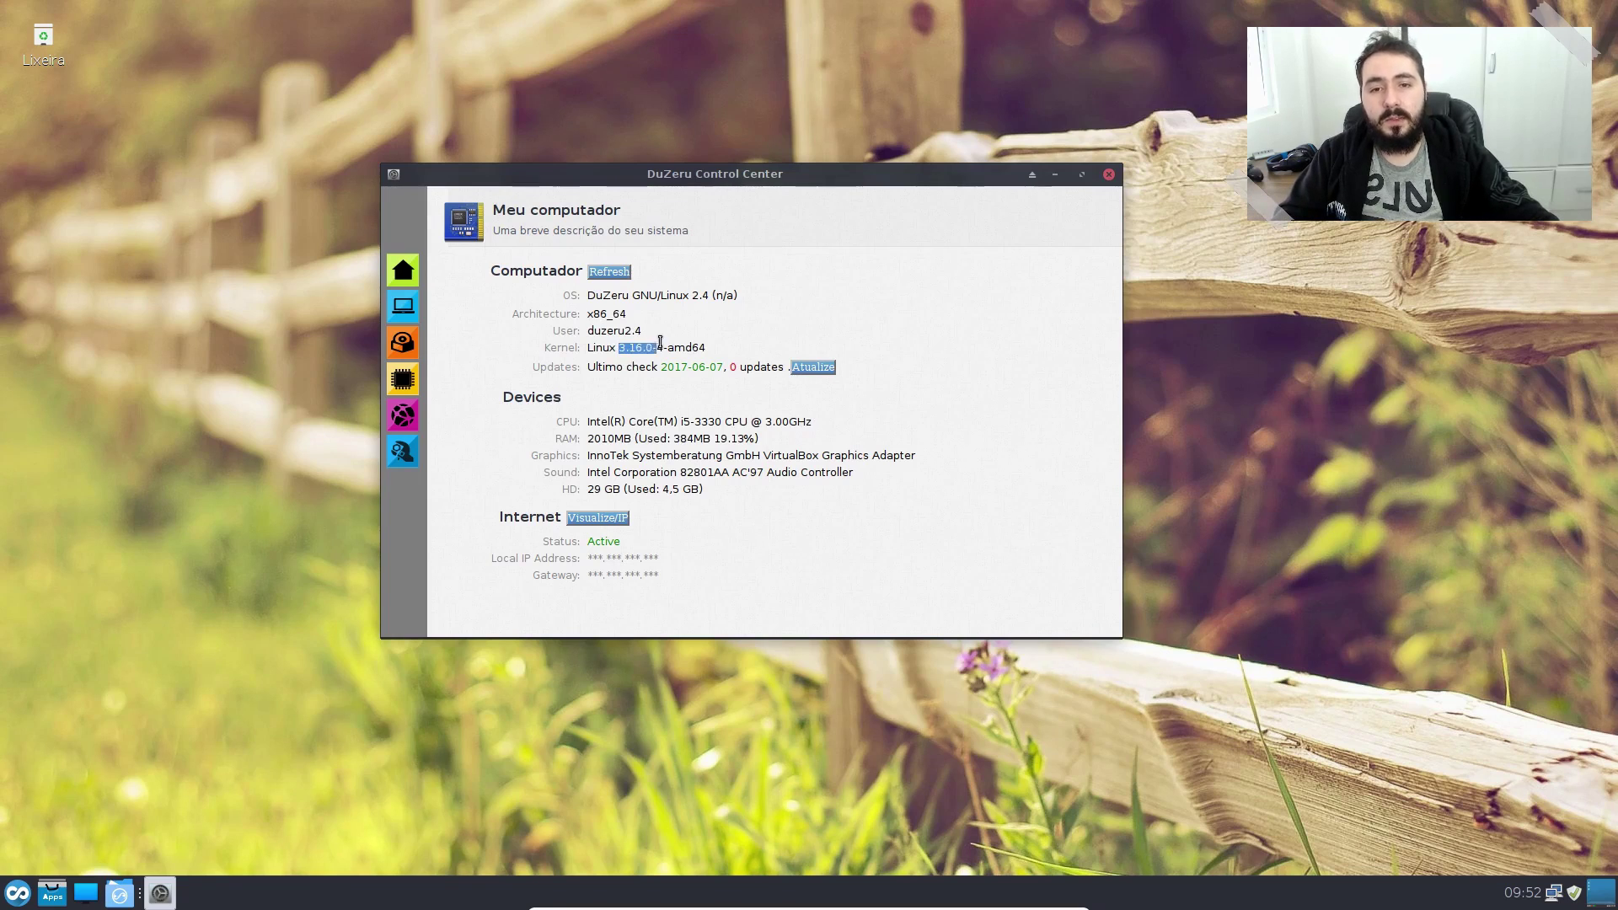
pyautogui.click(717, 348)
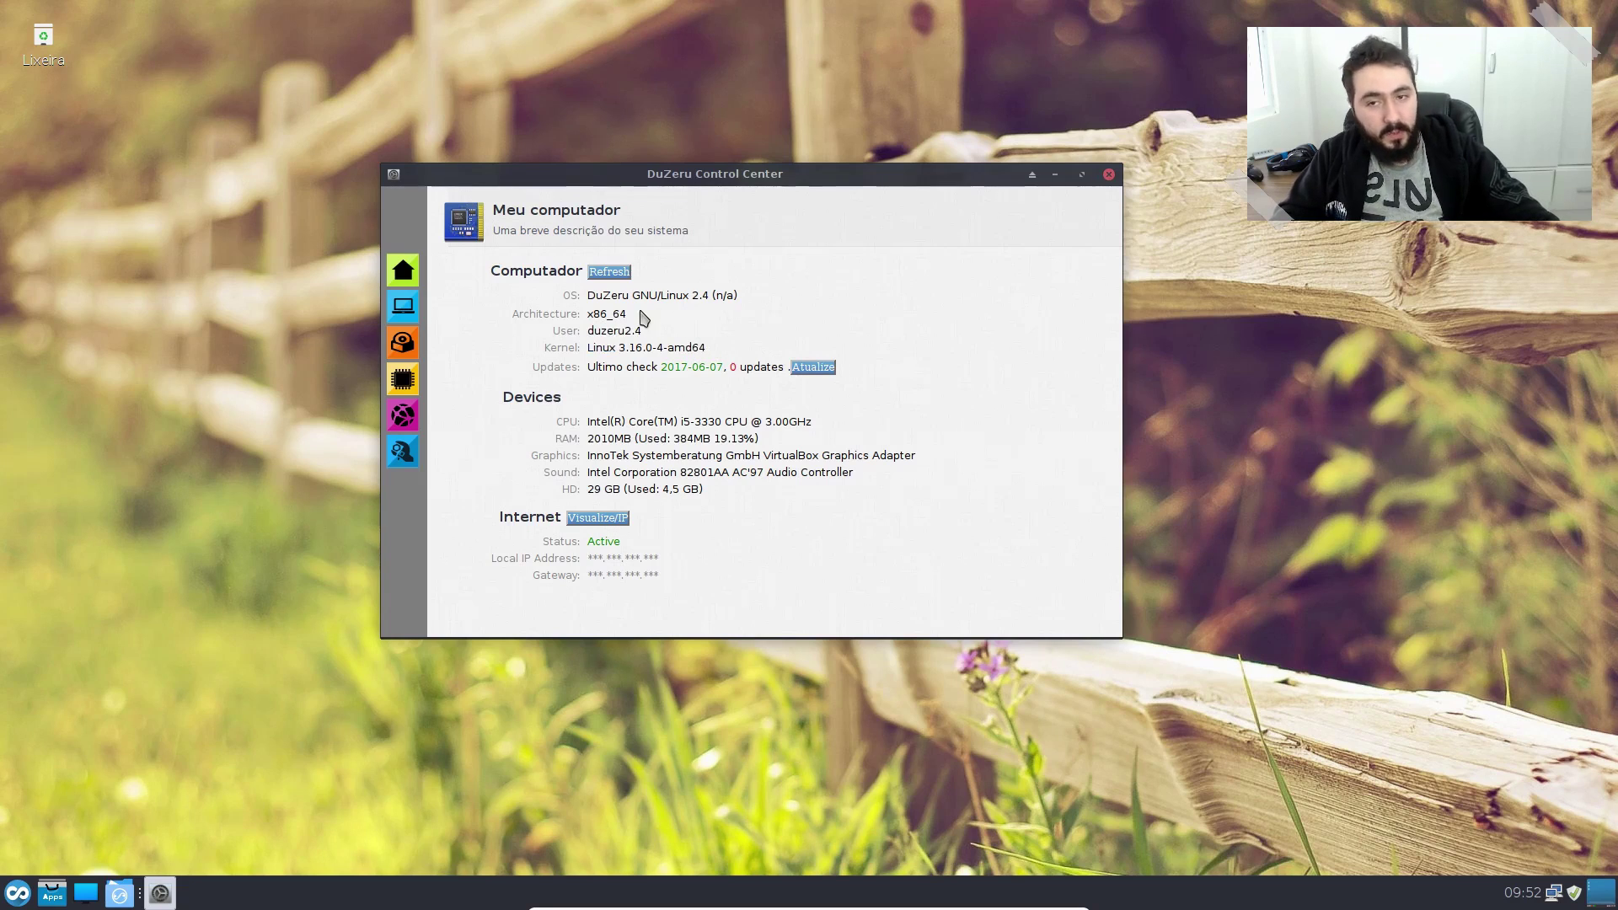
pyautogui.click(404, 306)
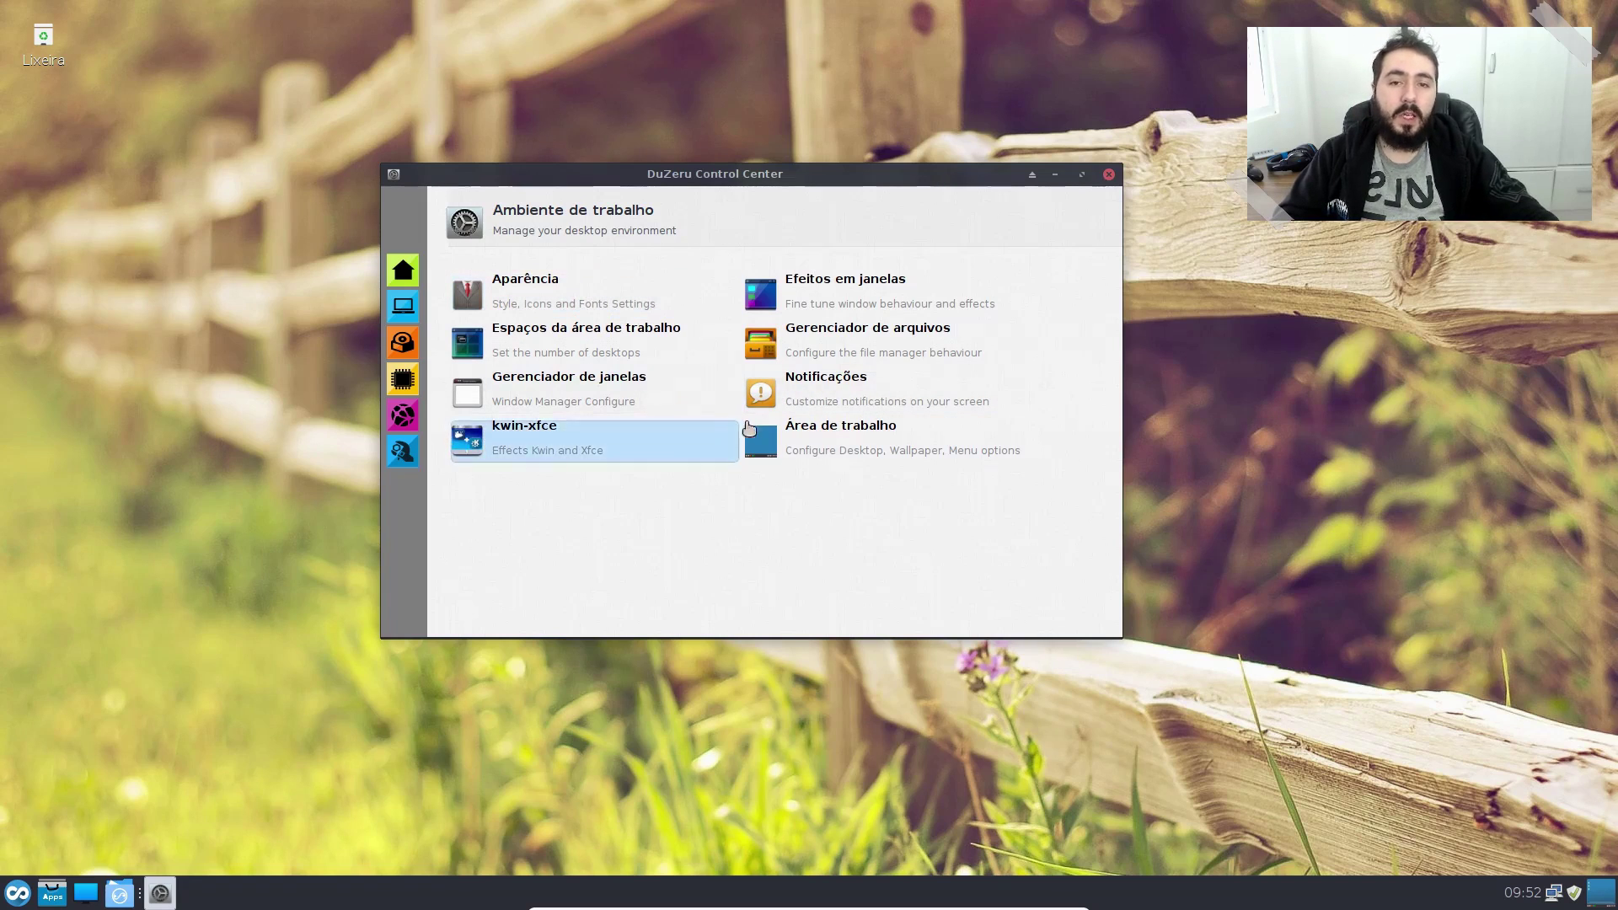
# Step: View the file manager preferences, and search the applications for thunar to view the file manager maximized, restored and closed
pyautogui.click(917, 353)
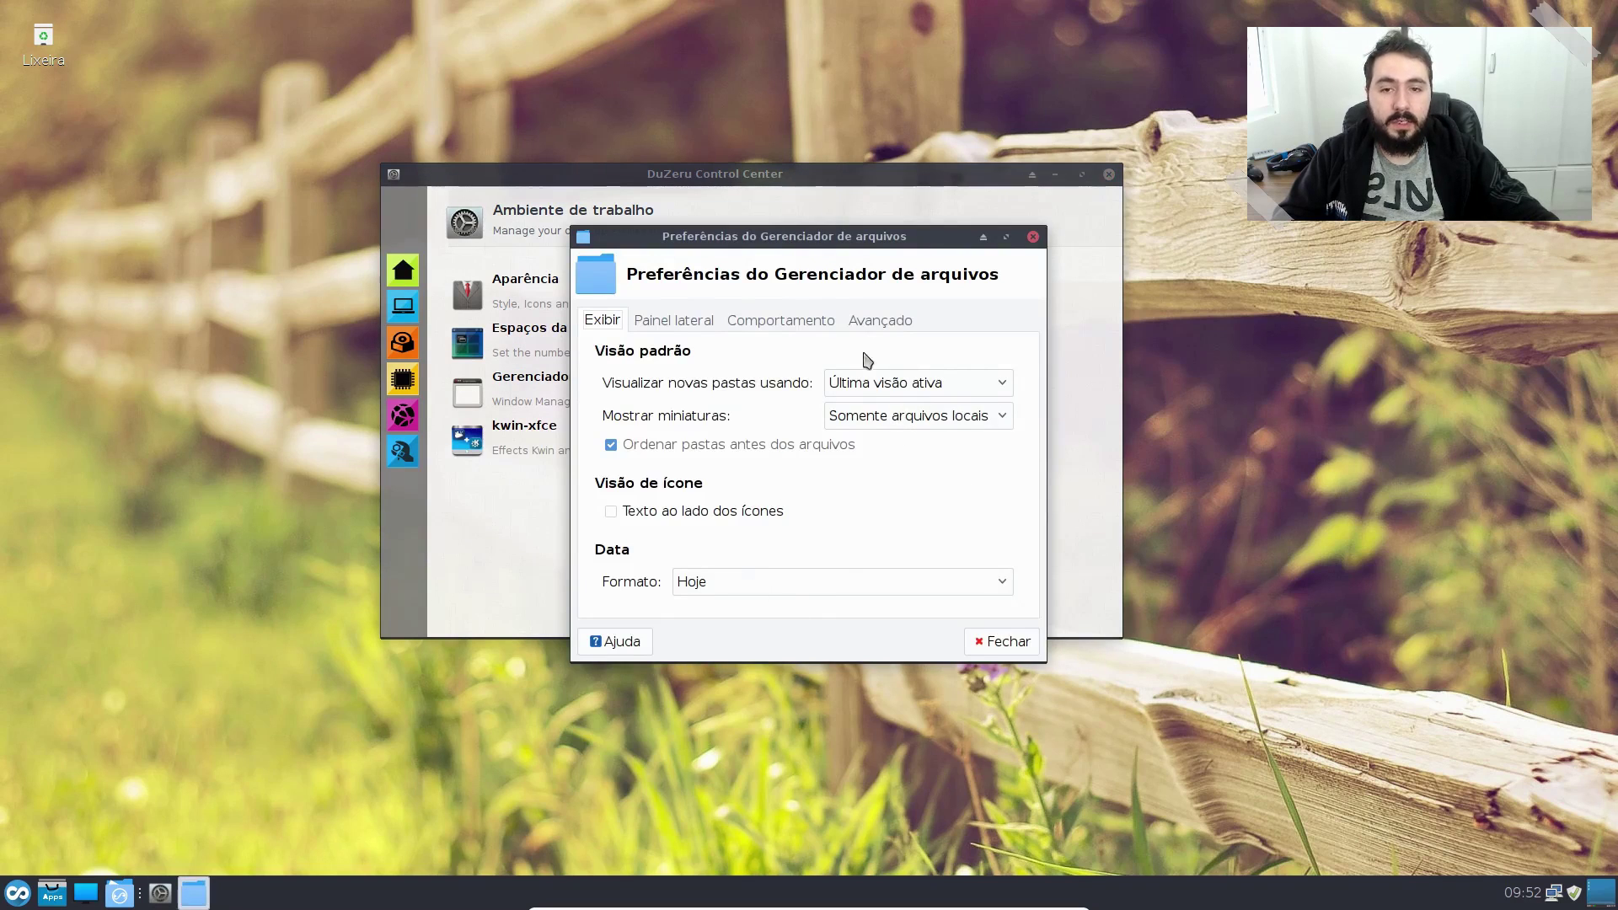
pyautogui.click(1032, 238)
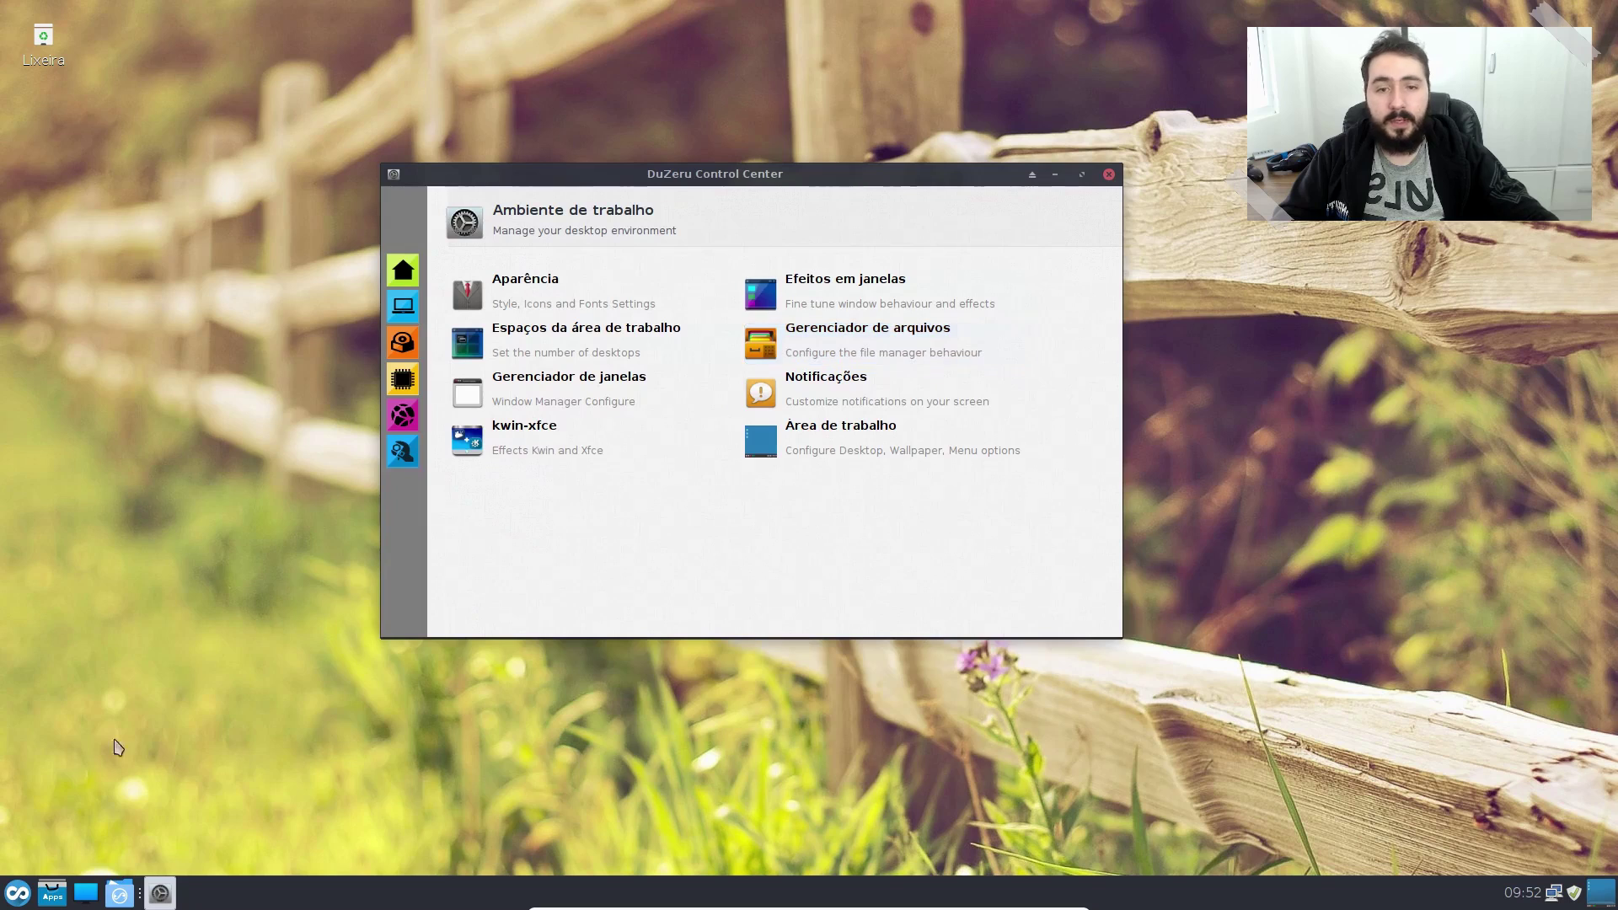
pyautogui.click(21, 893)
pyautogui.write('thun')
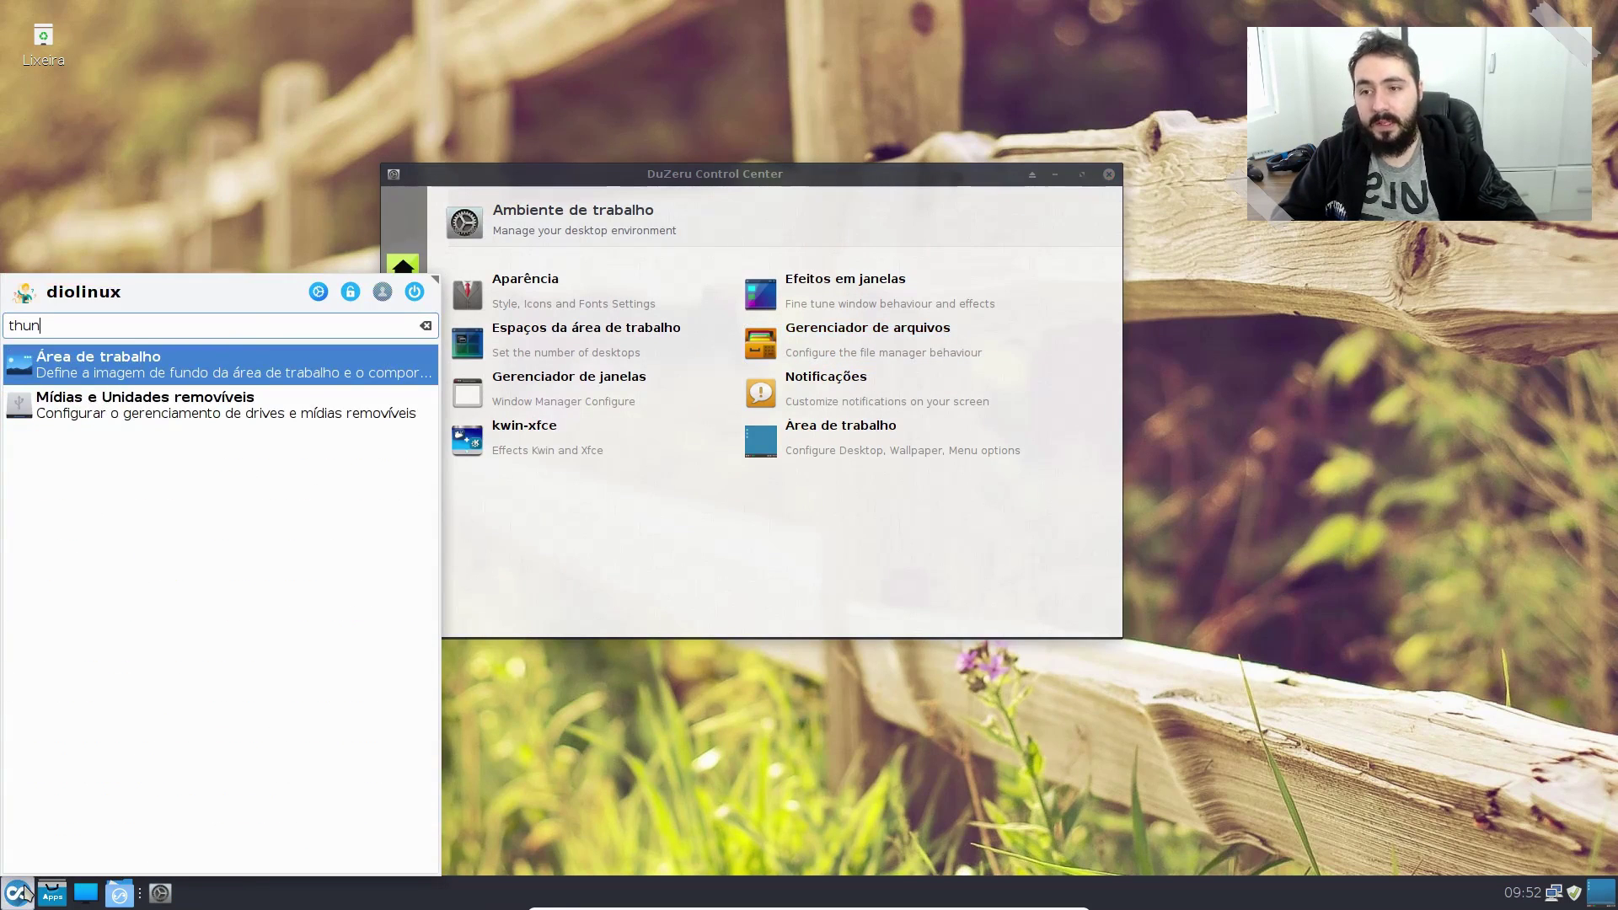
pyautogui.write('ar')
pyautogui.press('Return')
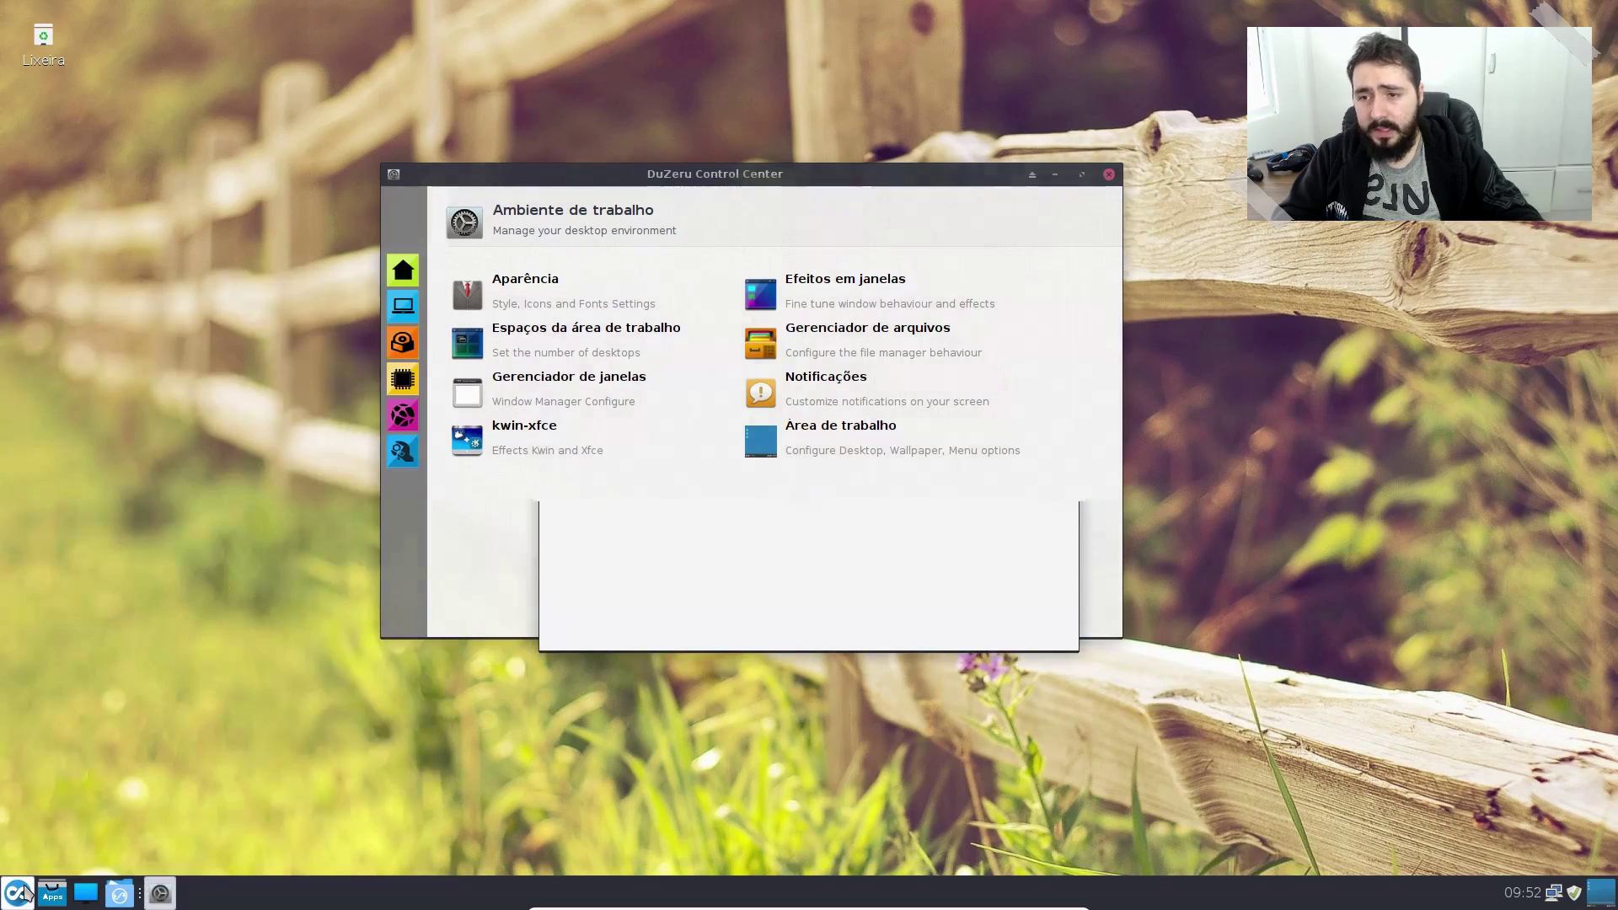
pyautogui.click(1038, 235)
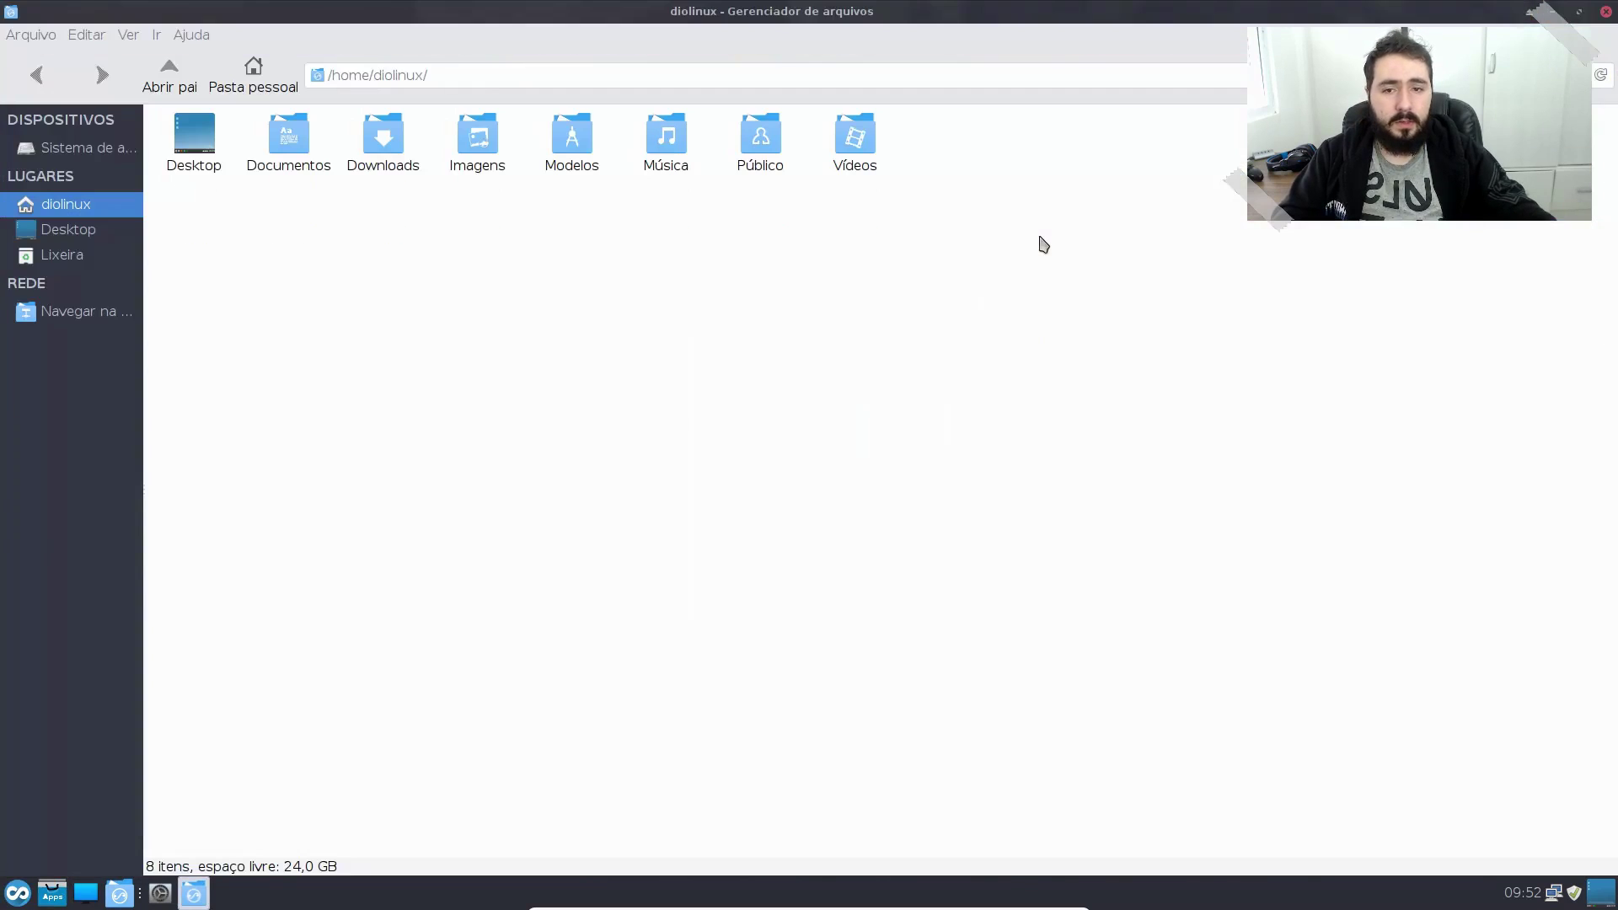
pyautogui.click(1581, 13)
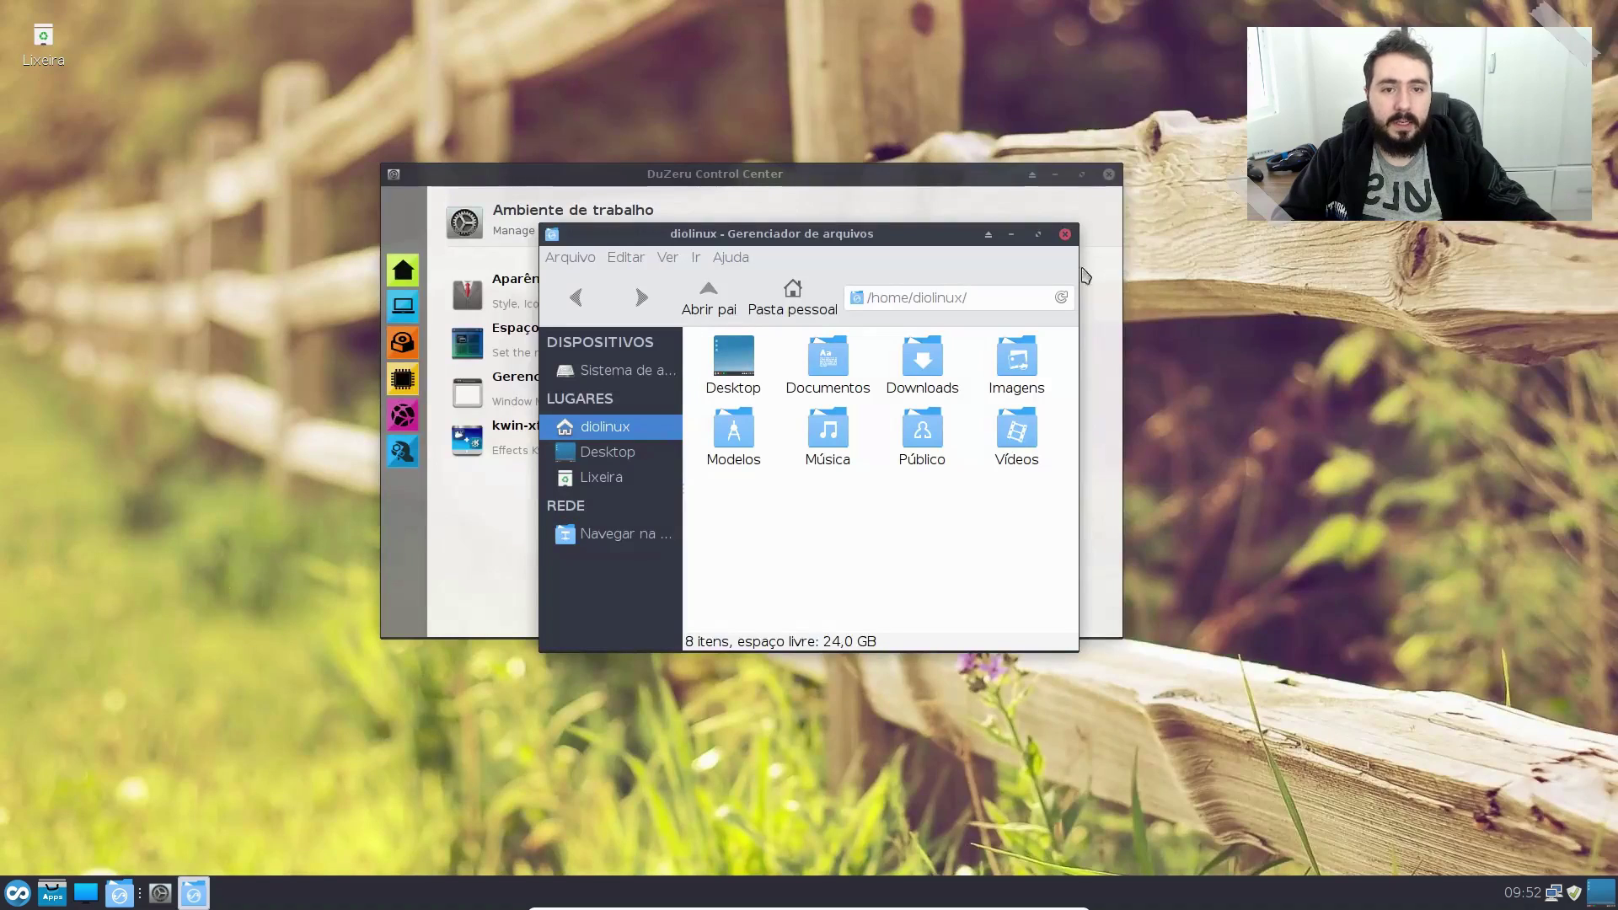
pyautogui.click(1066, 235)
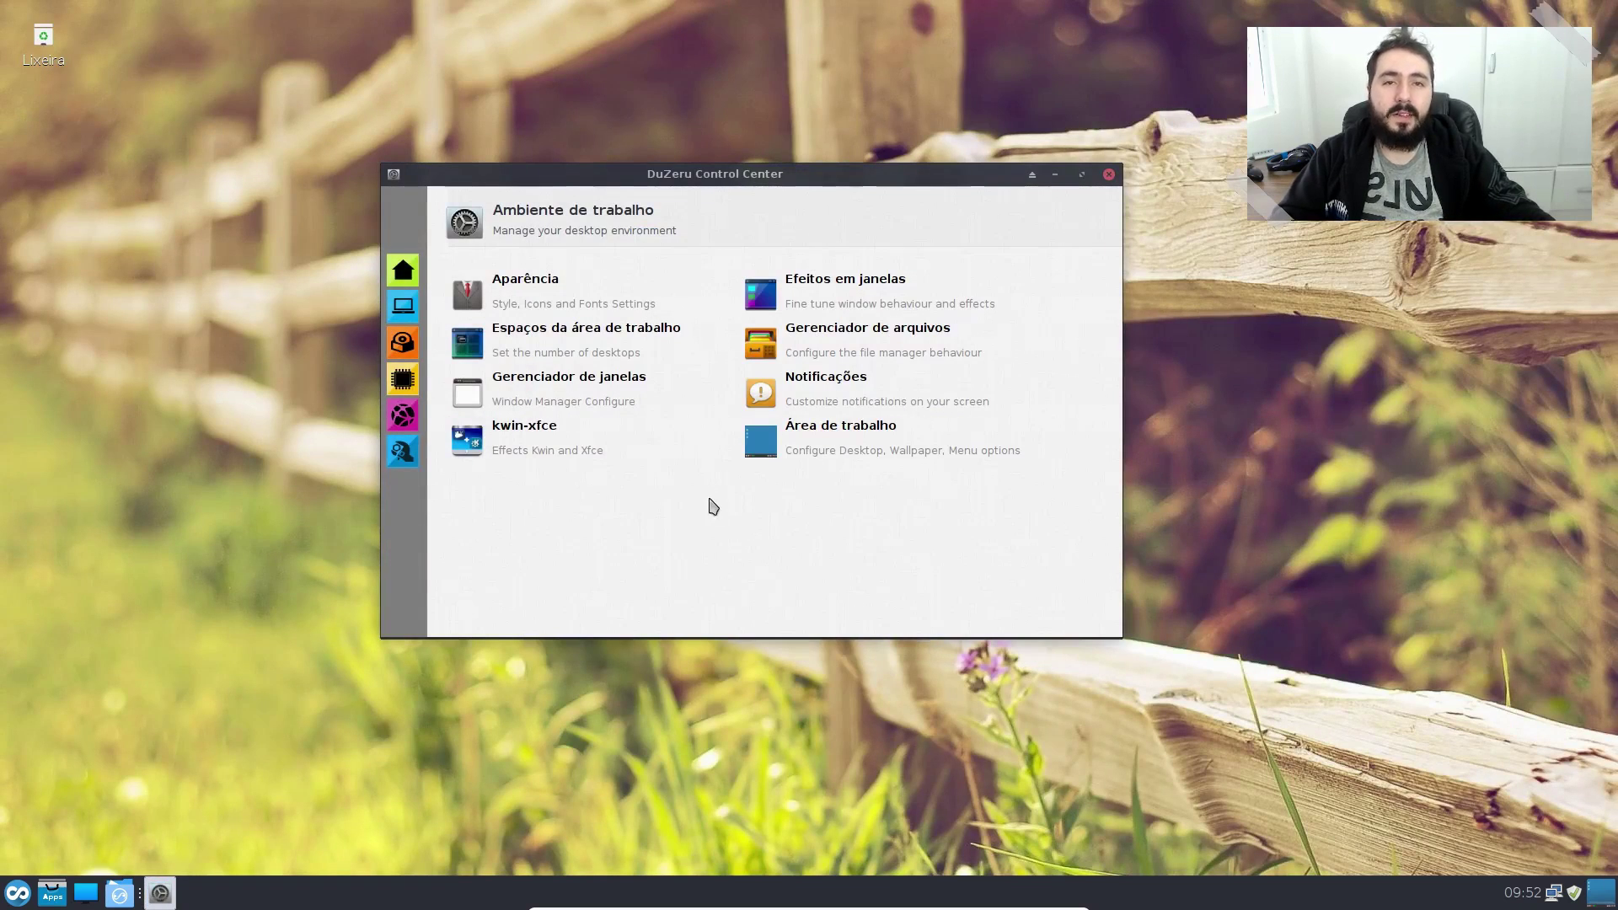
# Step: Open the preferred applications from the Software Center section and set Chromium as the default web browser
pyautogui.click(403, 342)
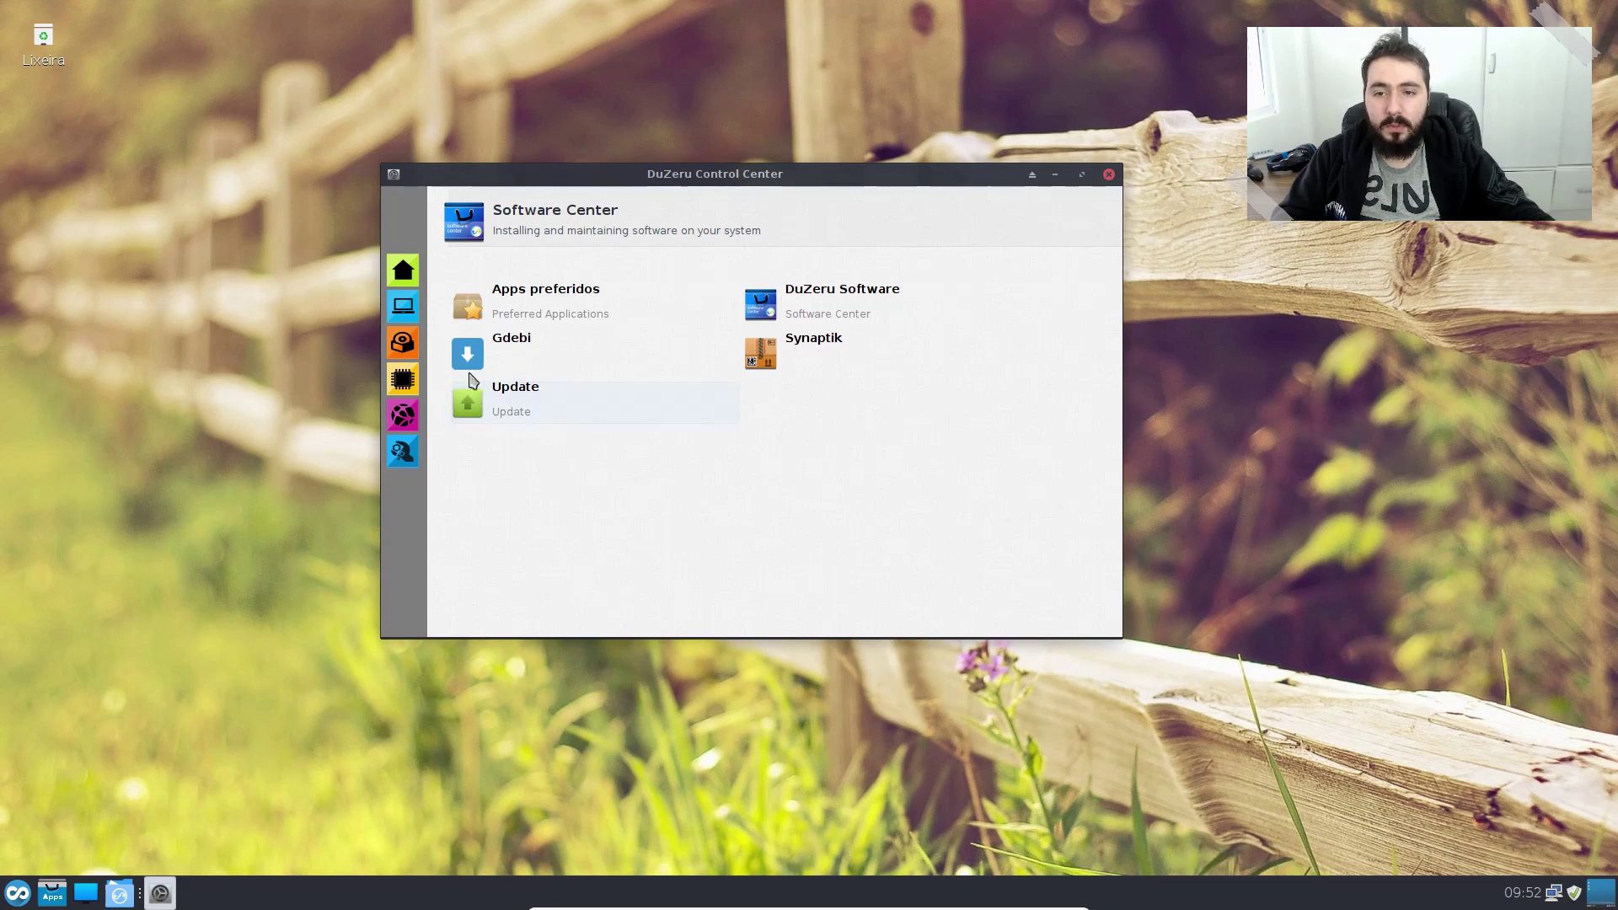
pyautogui.click(572, 312)
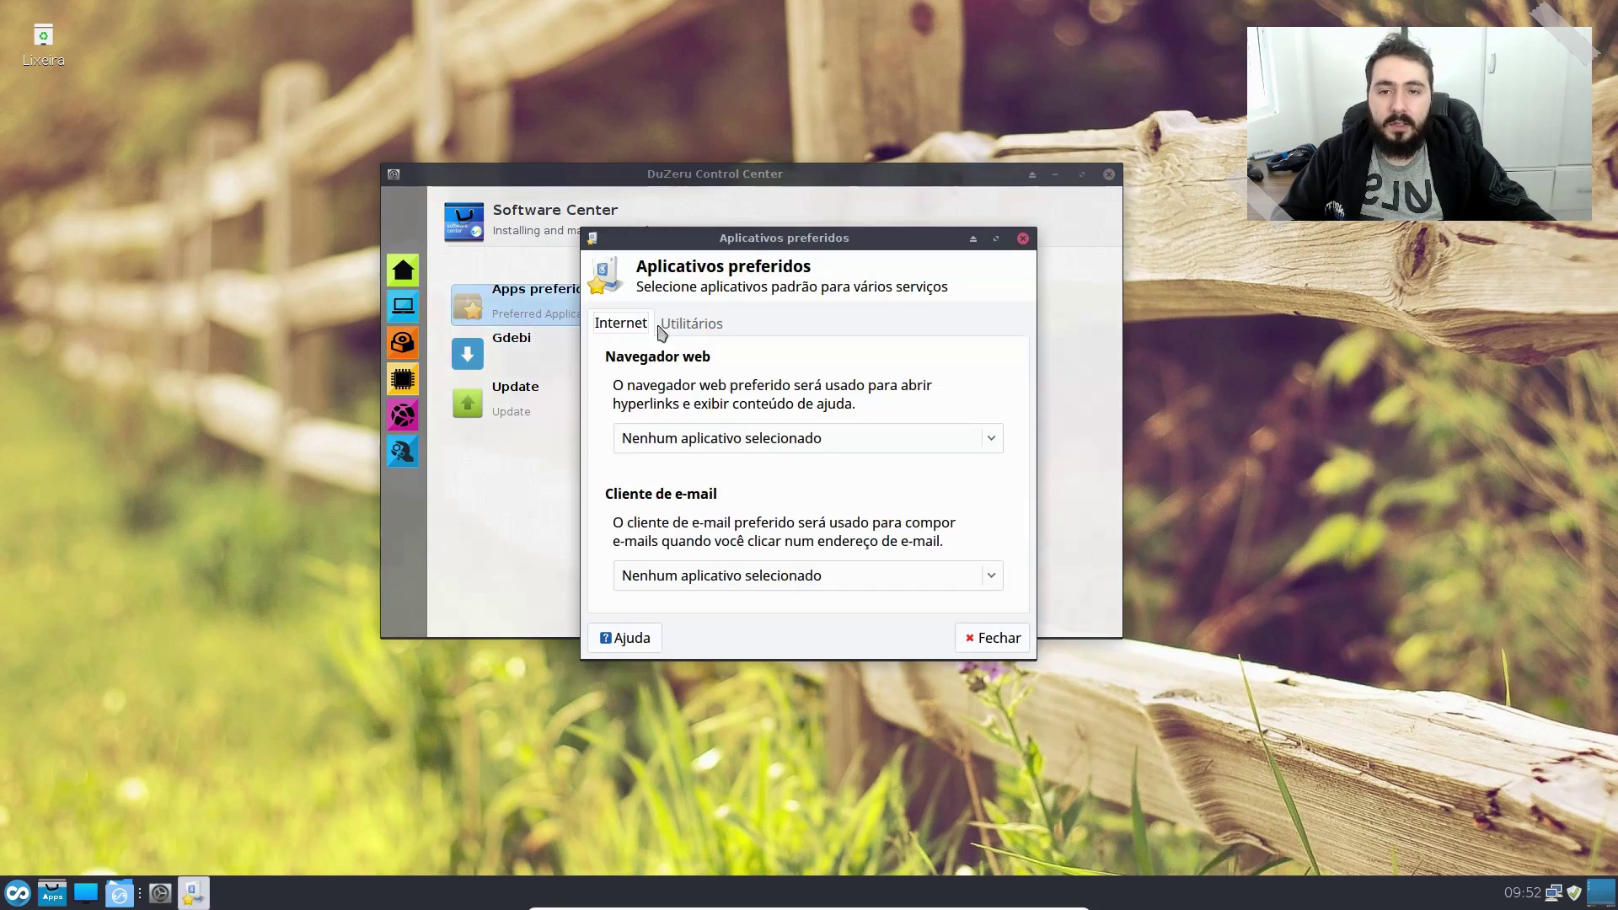
pyautogui.click(809, 436)
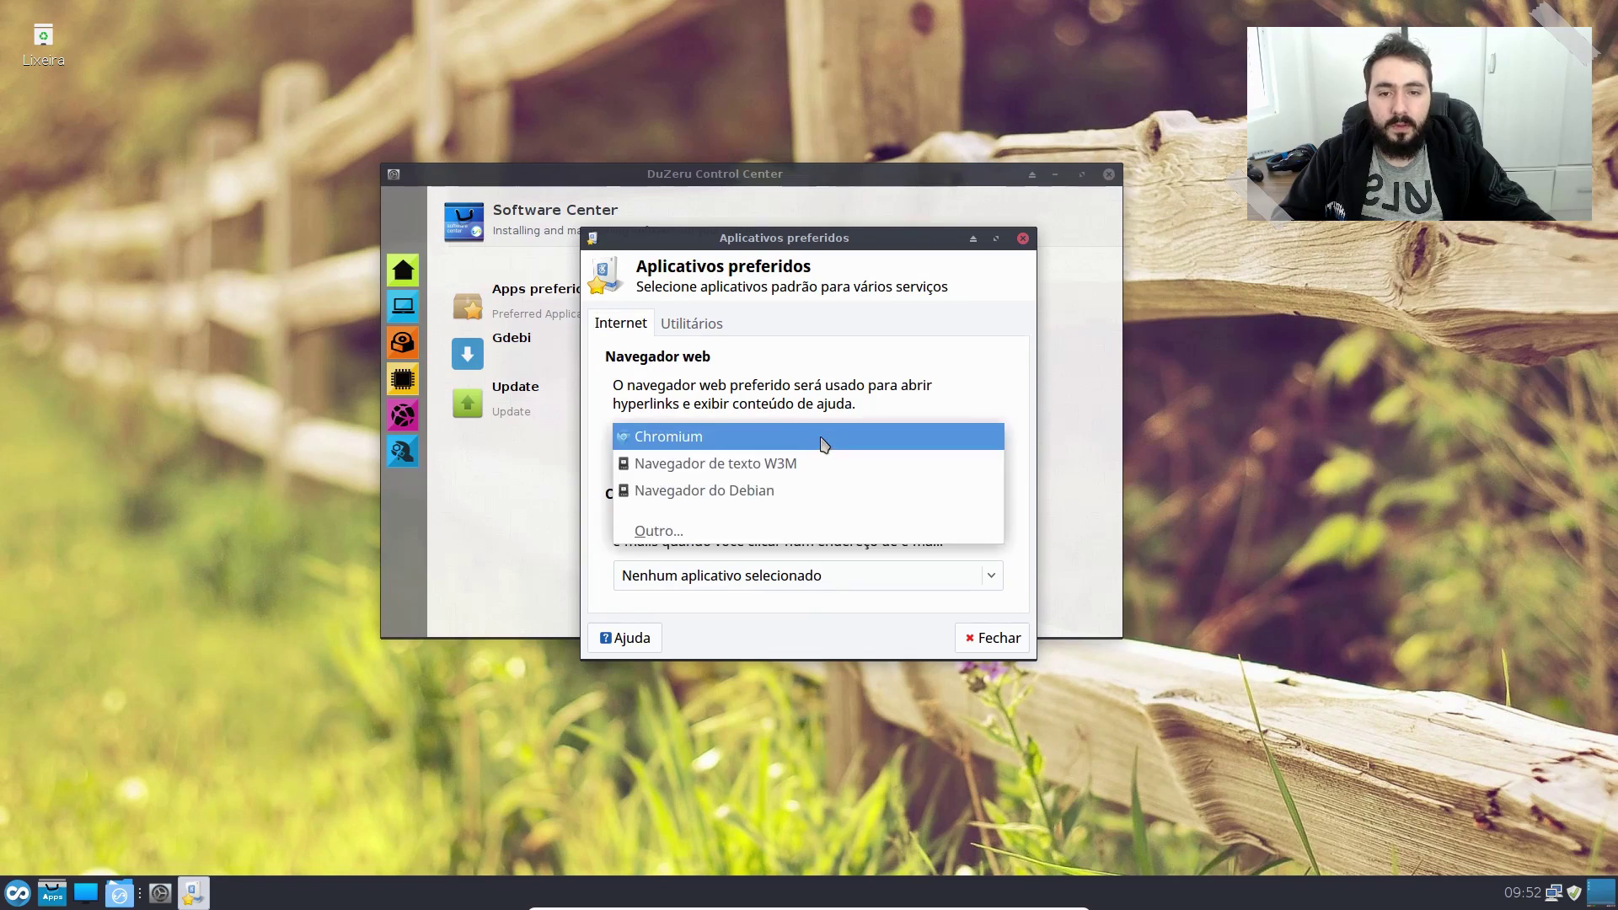
pyautogui.click(824, 437)
pyautogui.click(811, 439)
pyautogui.click(730, 334)
# Step: Look over the preferred utilities, recheck the web browser choice, and close the preferred applications
pyautogui.click(712, 329)
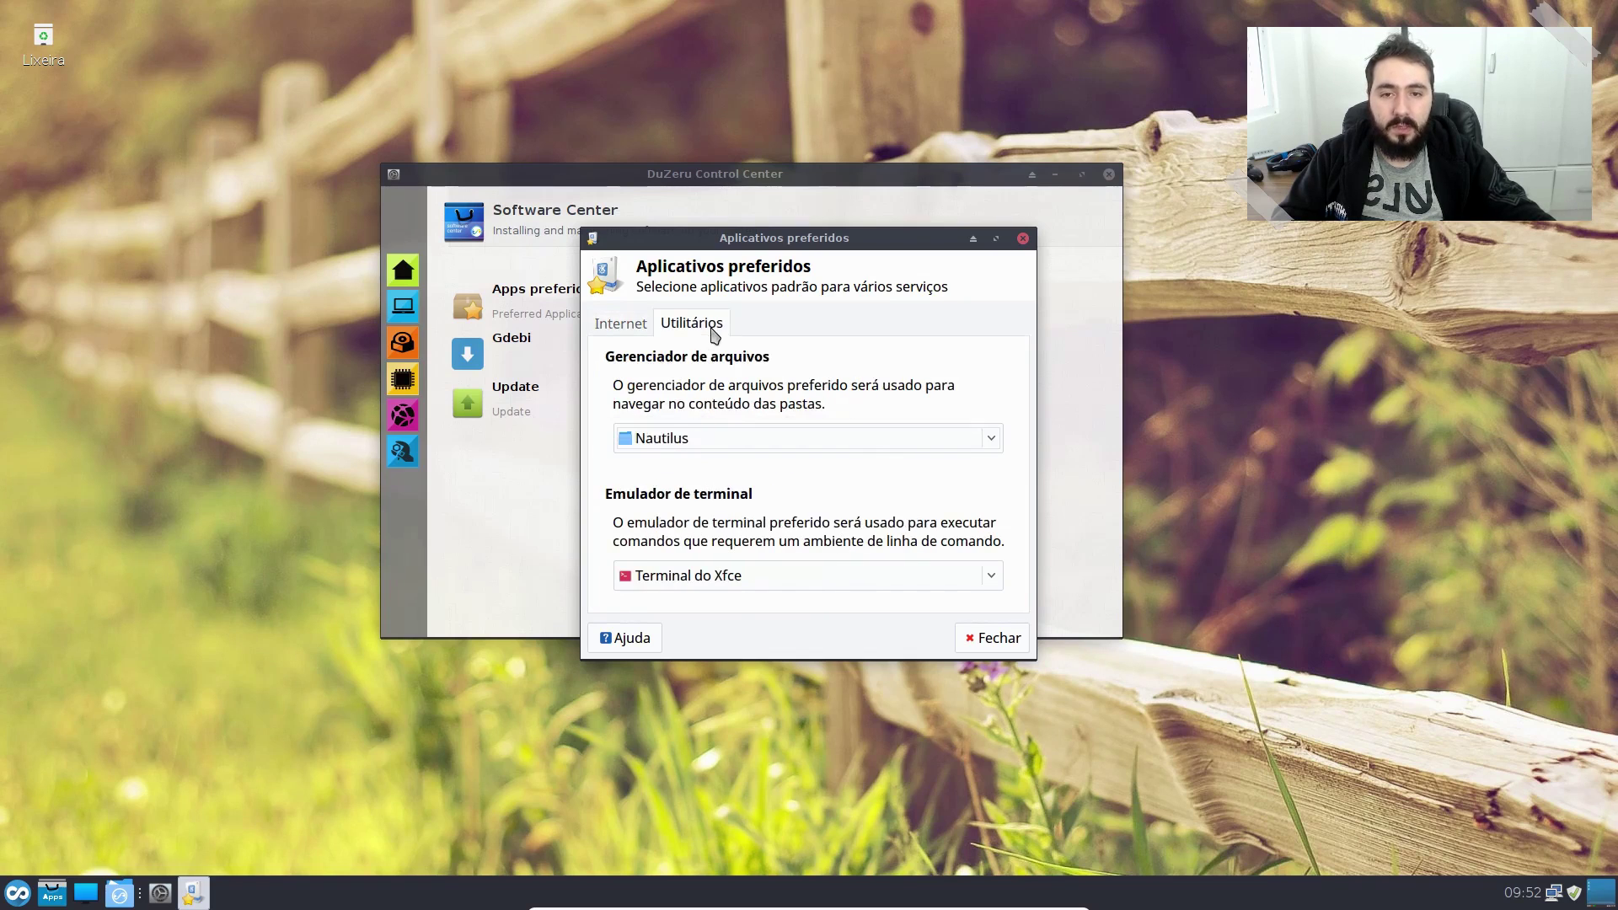
pyautogui.click(743, 437)
pyautogui.click(750, 419)
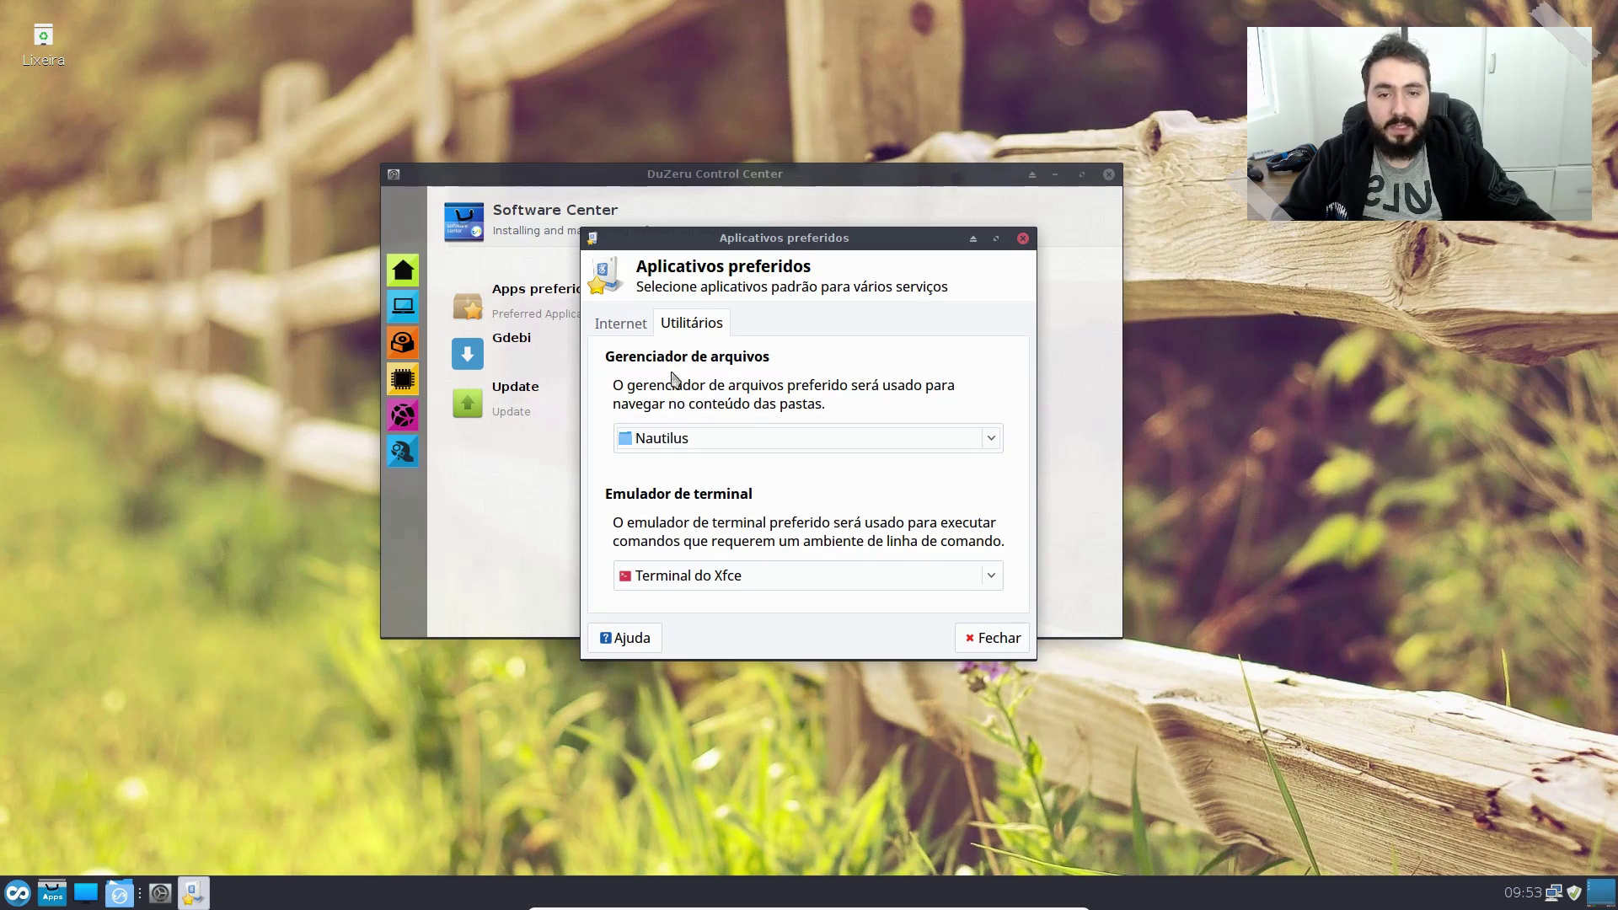
pyautogui.click(635, 327)
pyautogui.click(761, 429)
pyautogui.click(702, 357)
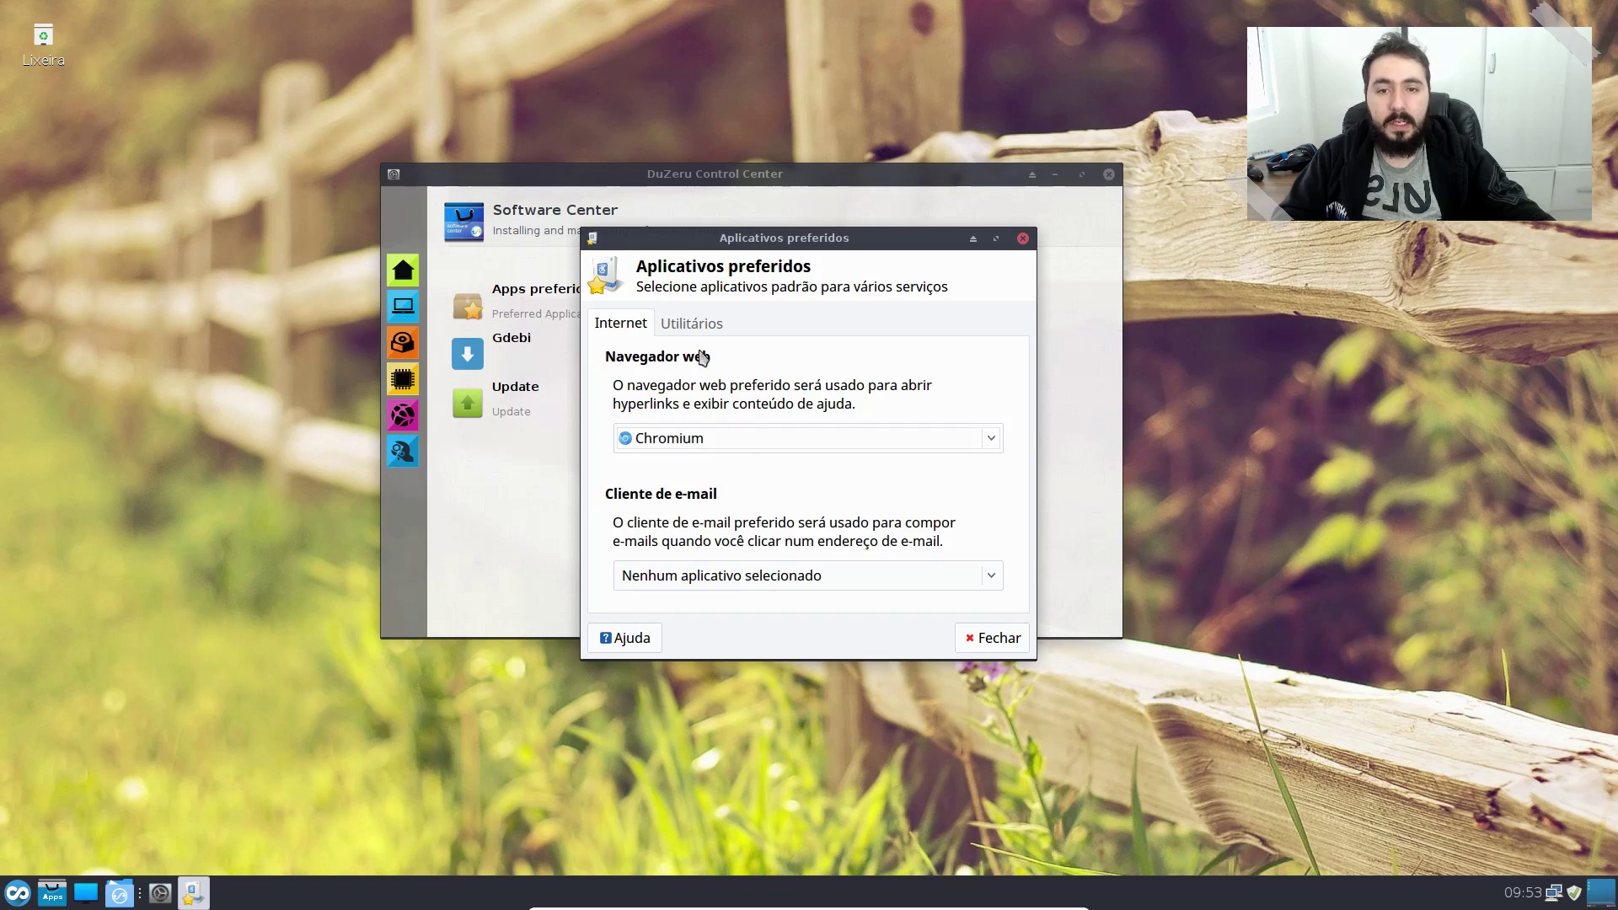
pyautogui.click(1023, 239)
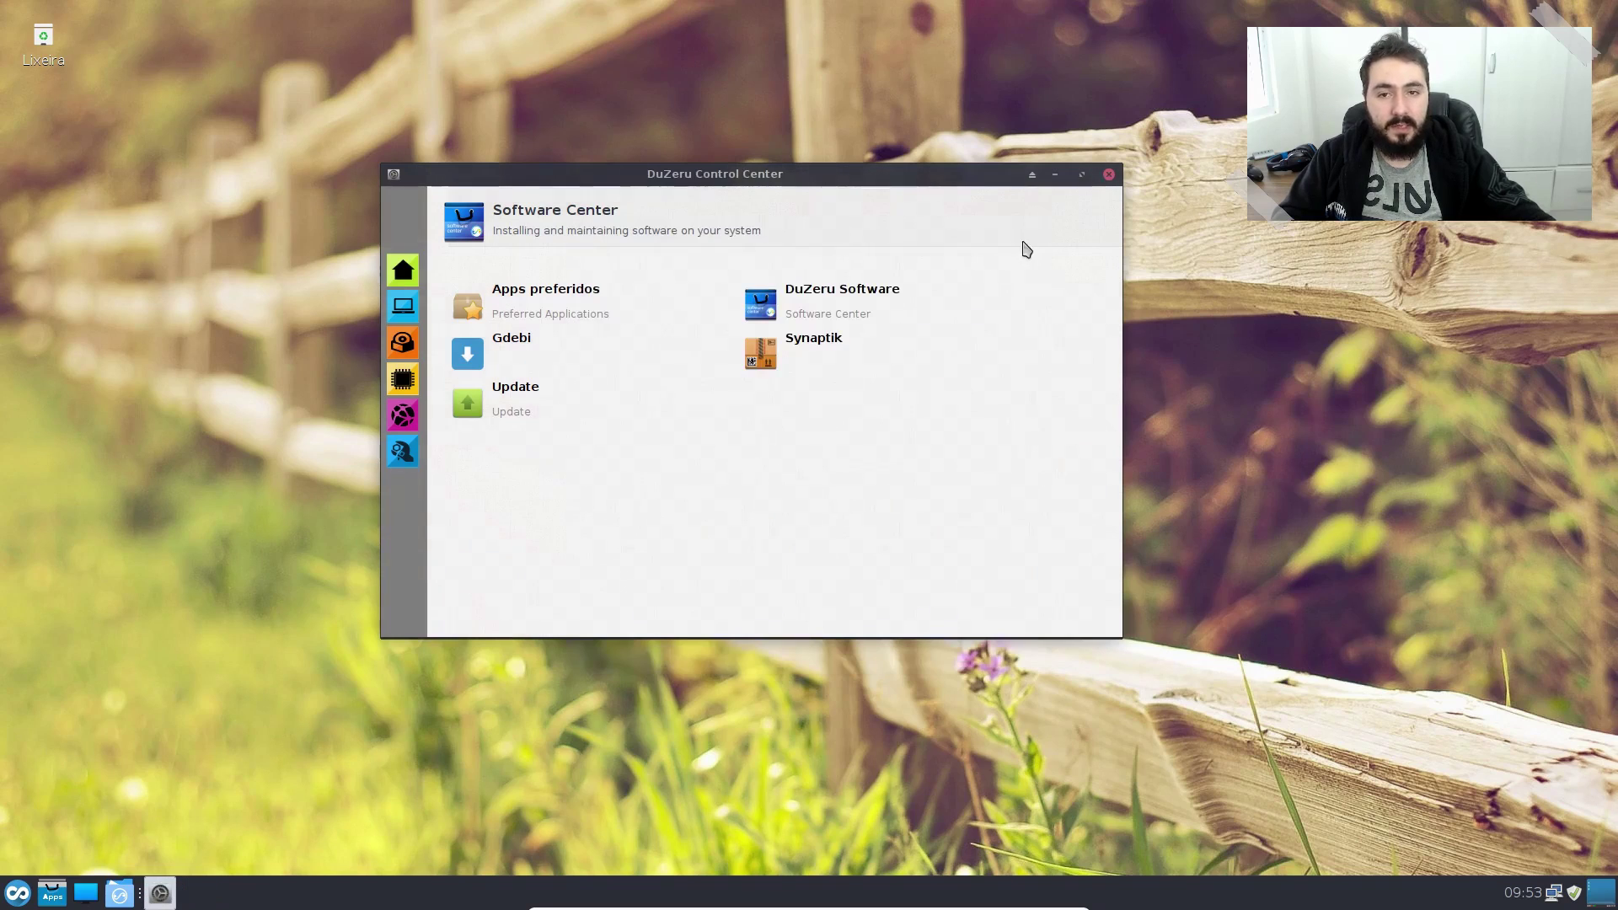
# Step: View and close Gdebi, and start Update, Synaptik and DuZeru Software, cancelling each password request
pyautogui.click(516, 354)
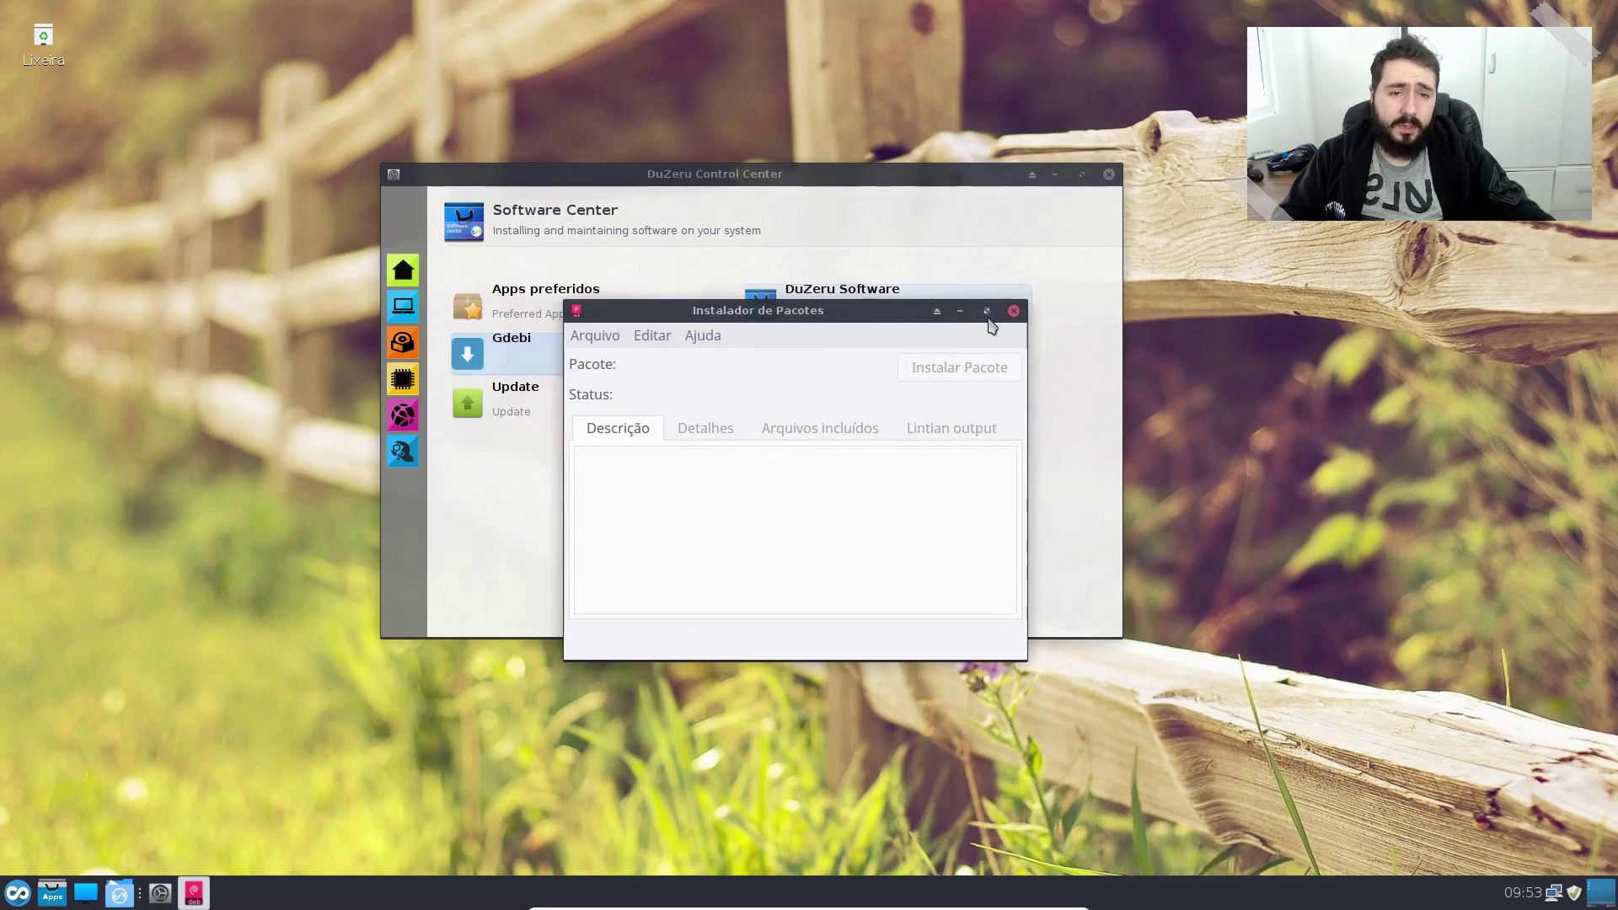
pyautogui.click(1015, 311)
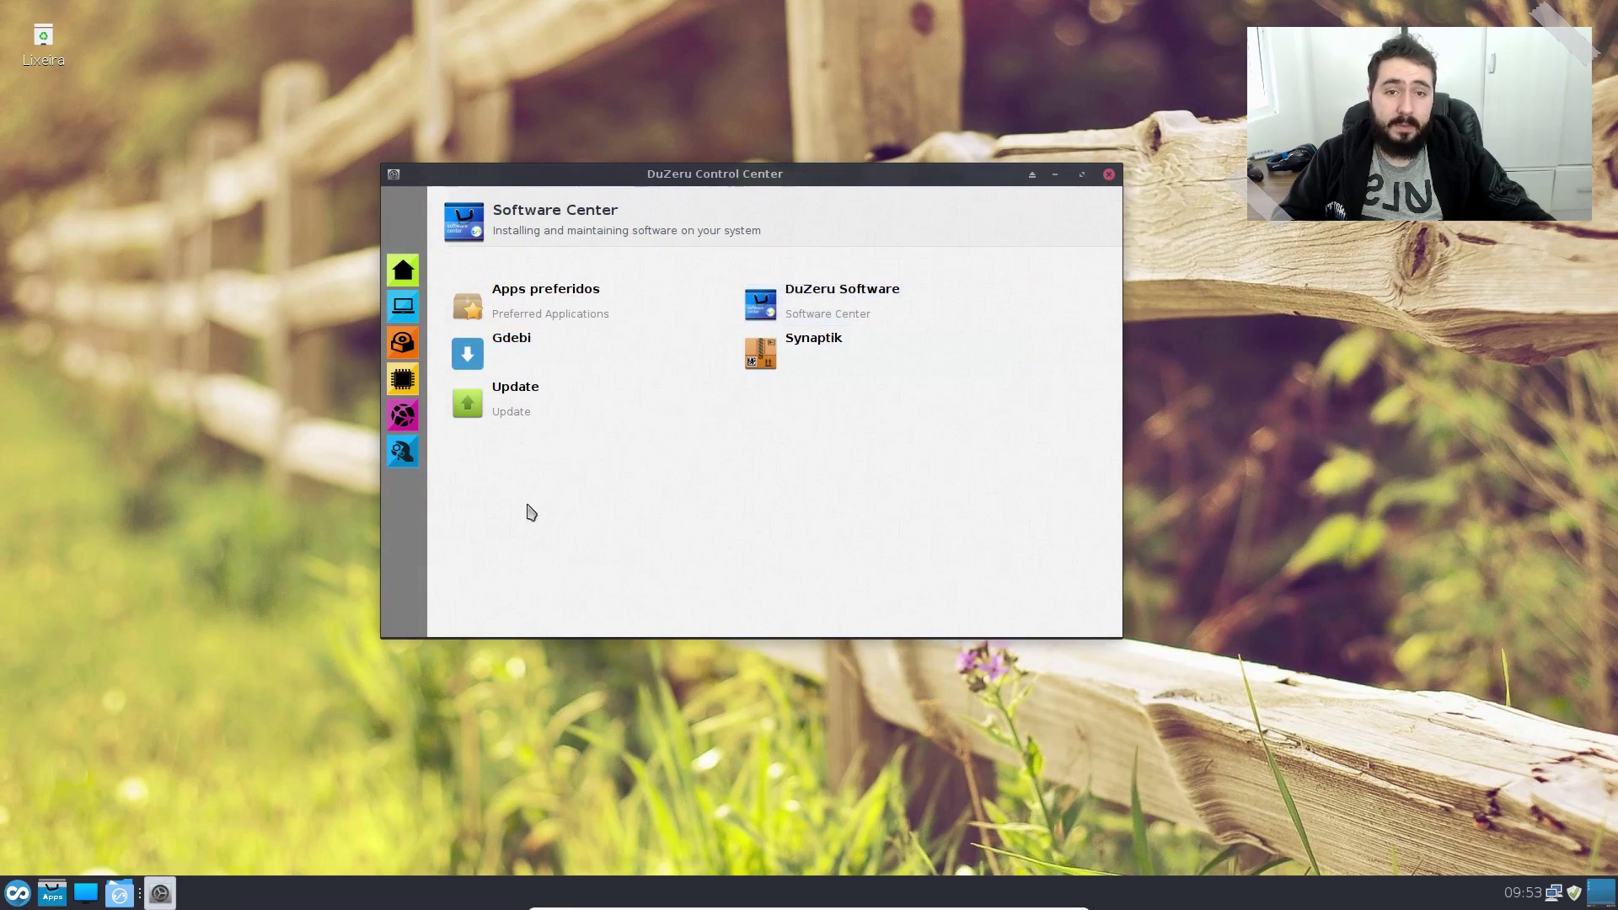
pyautogui.click(542, 408)
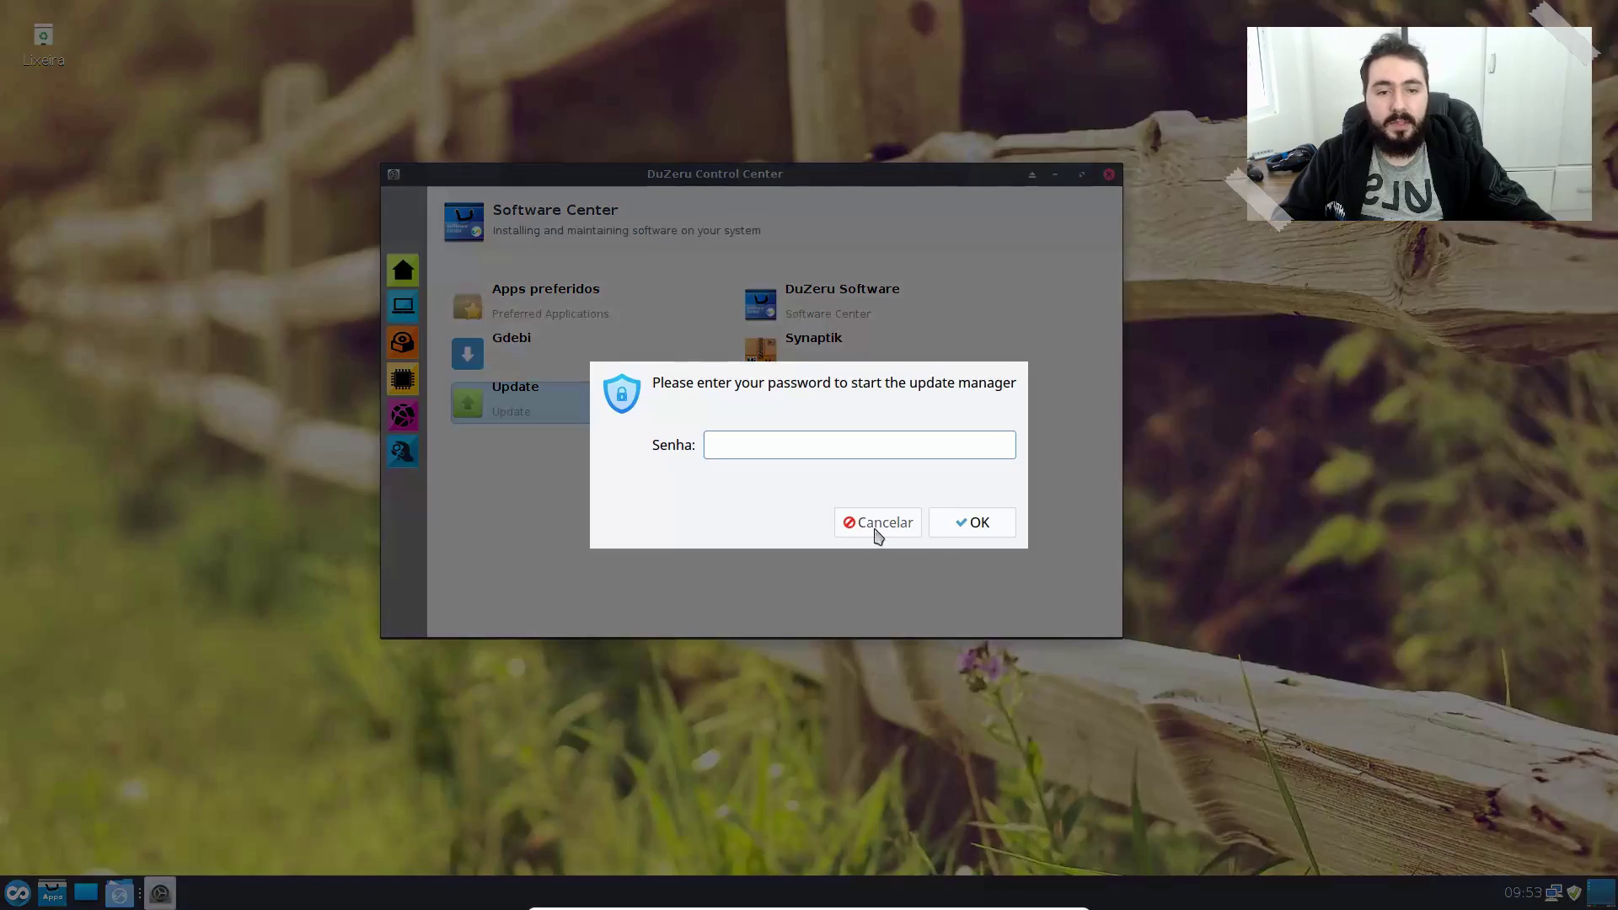
pyautogui.click(877, 523)
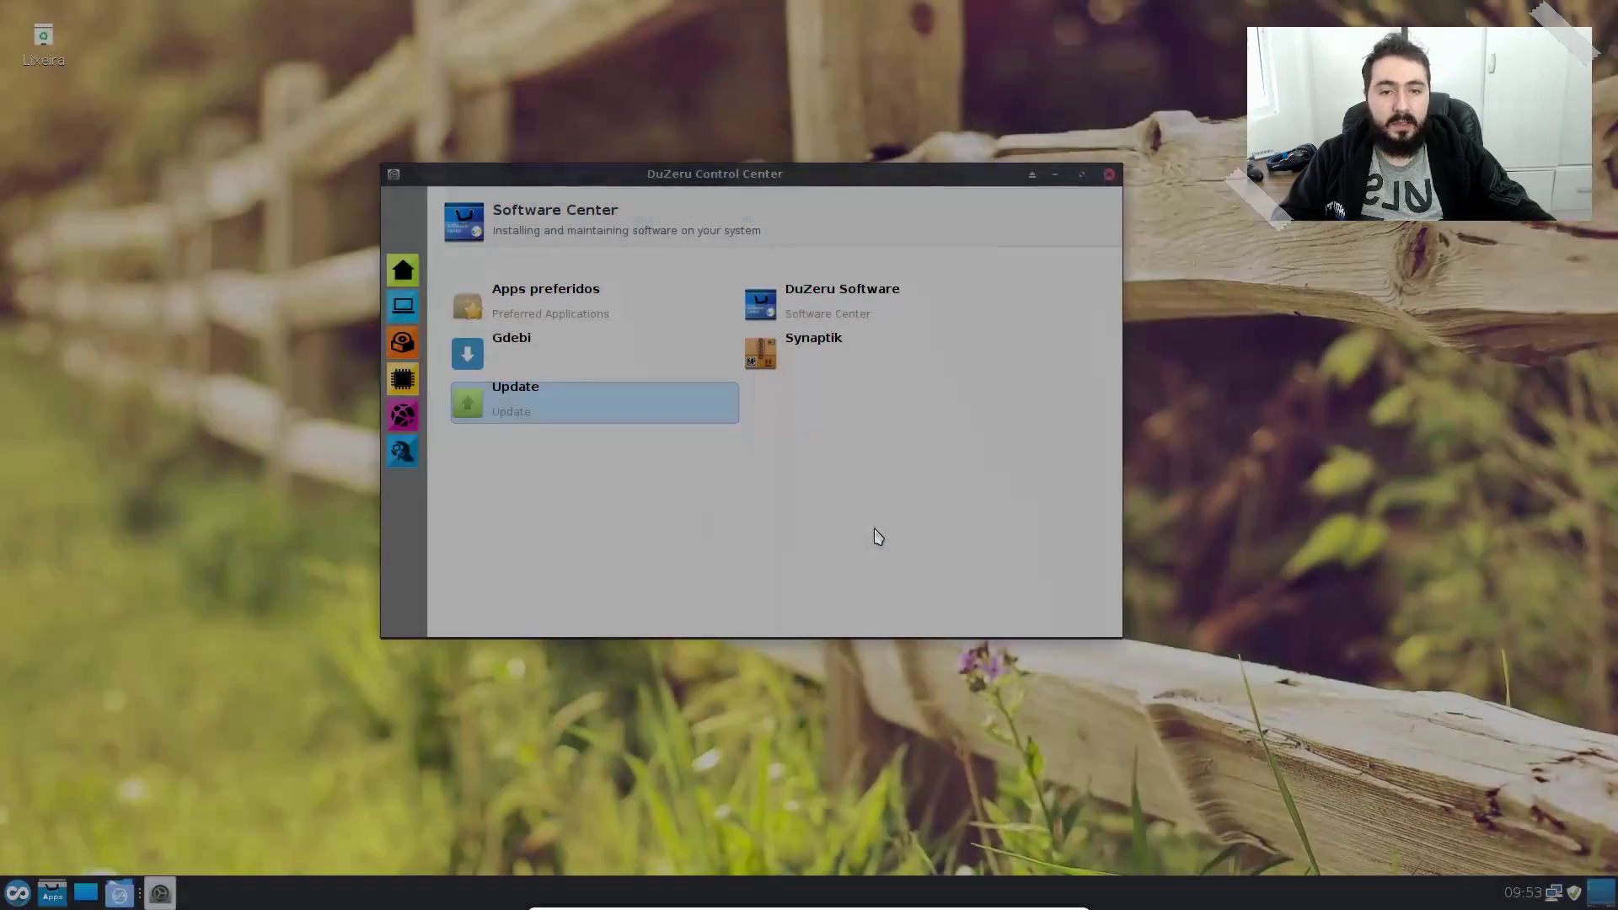
pyautogui.click(809, 366)
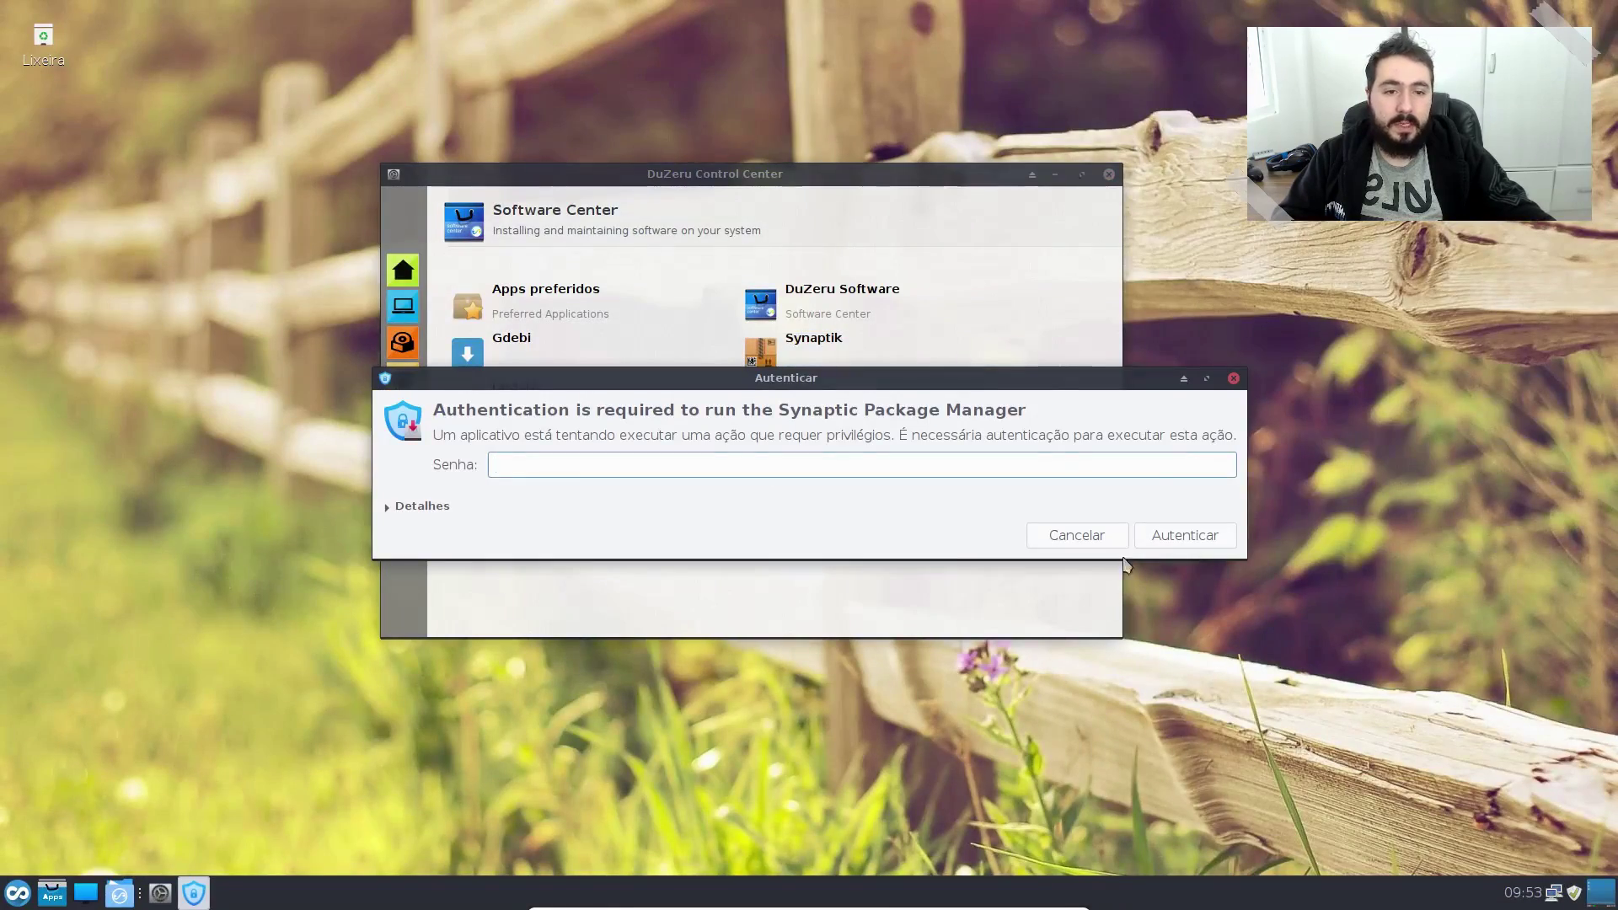
pyautogui.click(1096, 539)
pyautogui.click(869, 325)
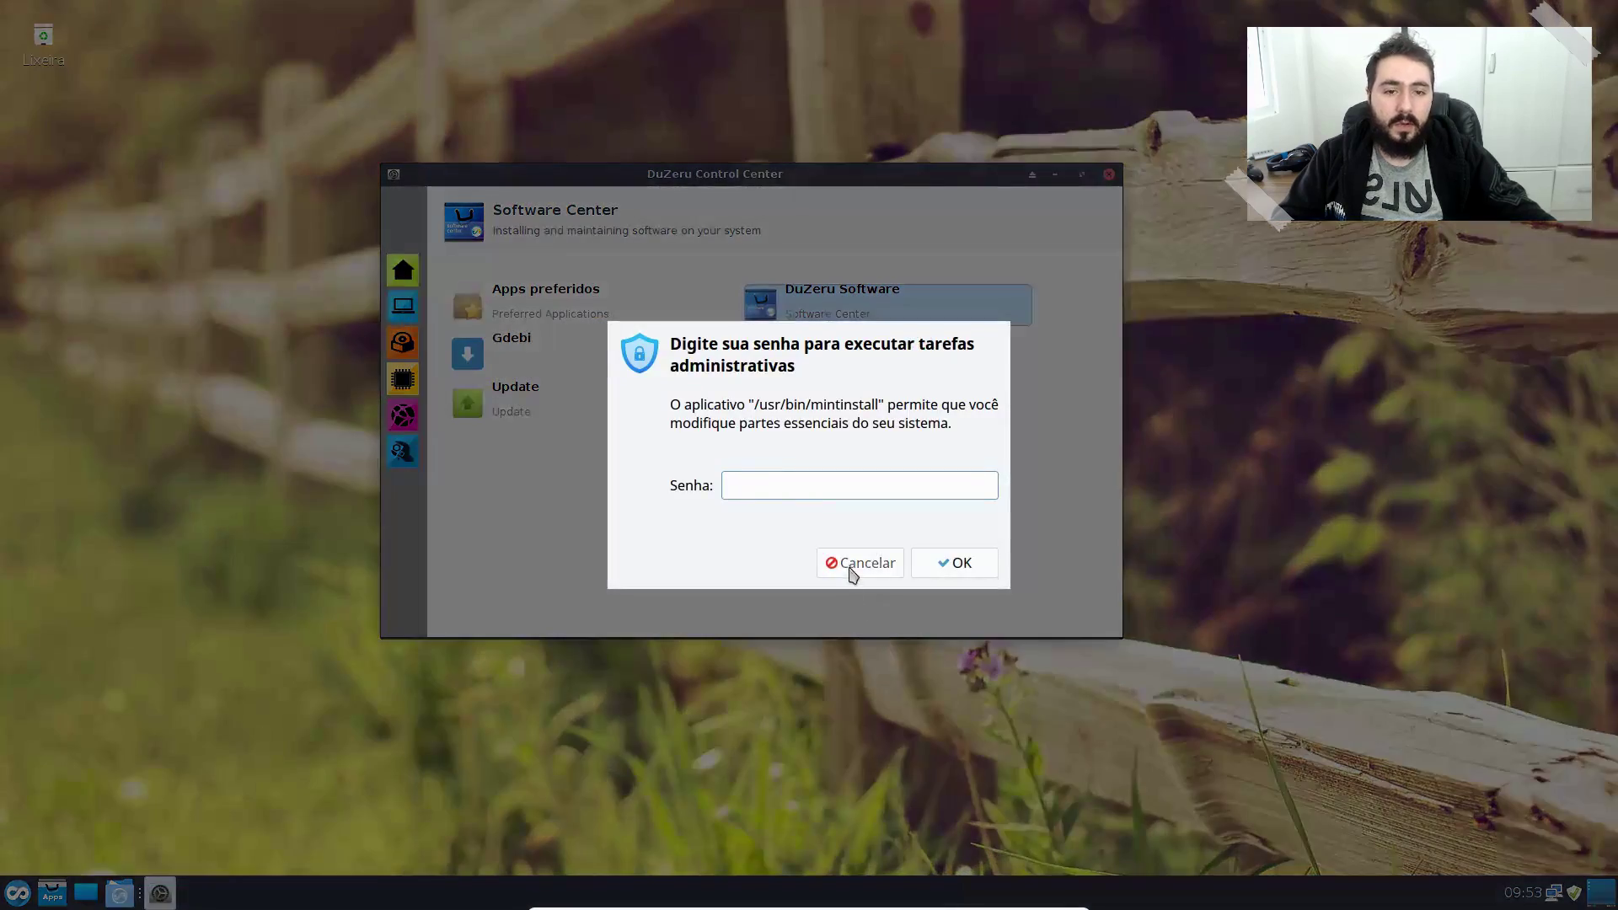
pyautogui.click(852, 566)
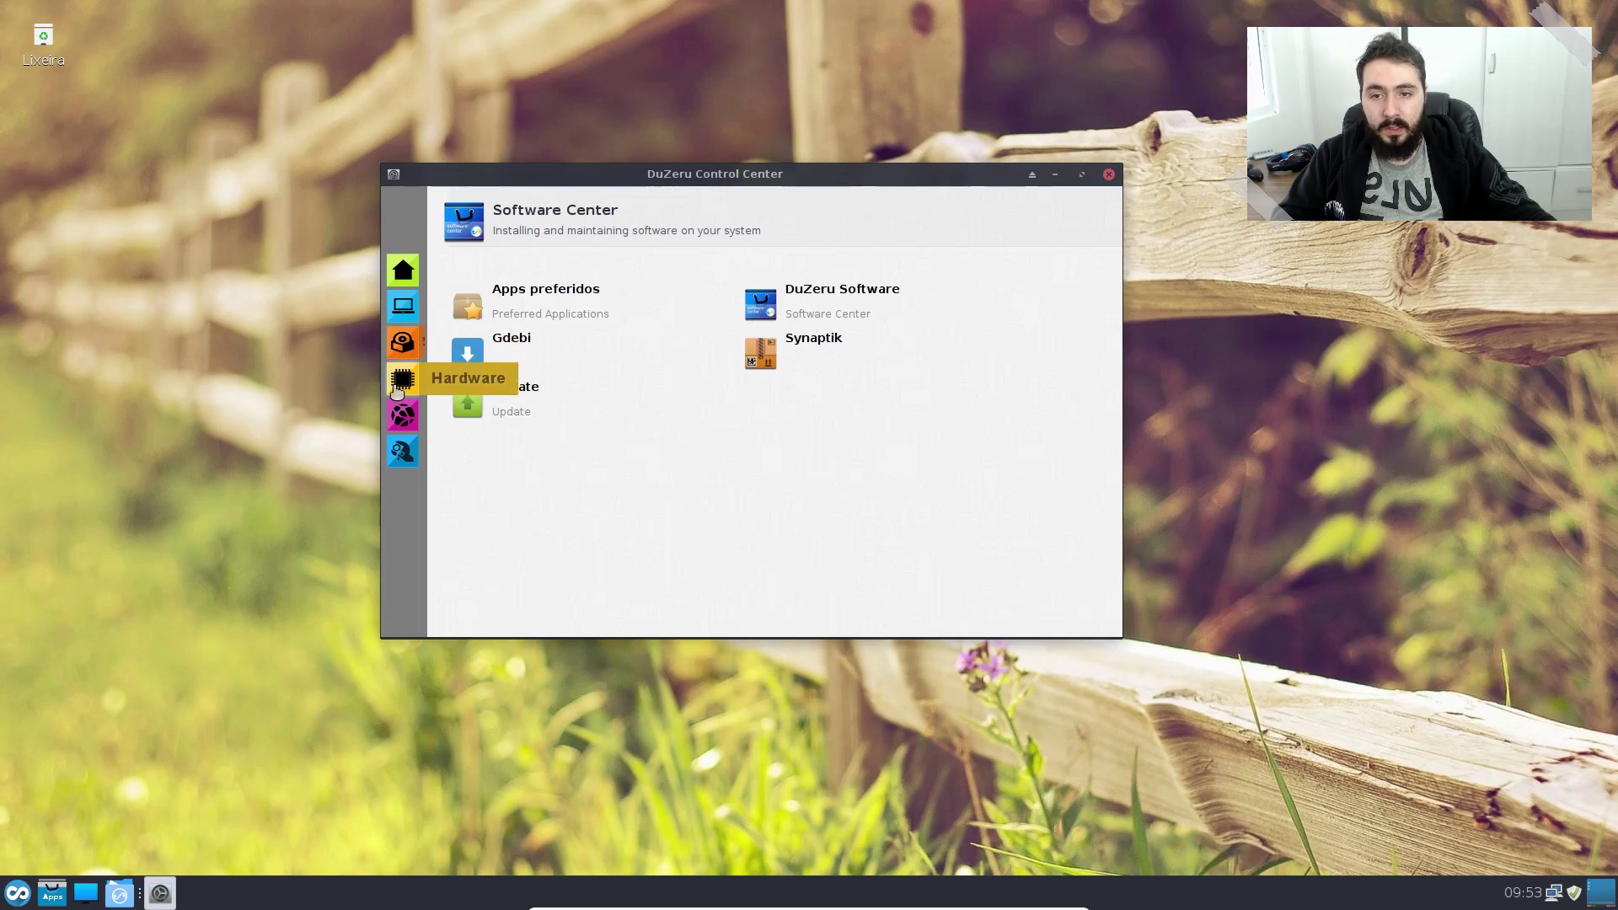
# Step: View the Control Center's Hardware section and try to open the printer configuration
pyautogui.click(404, 380)
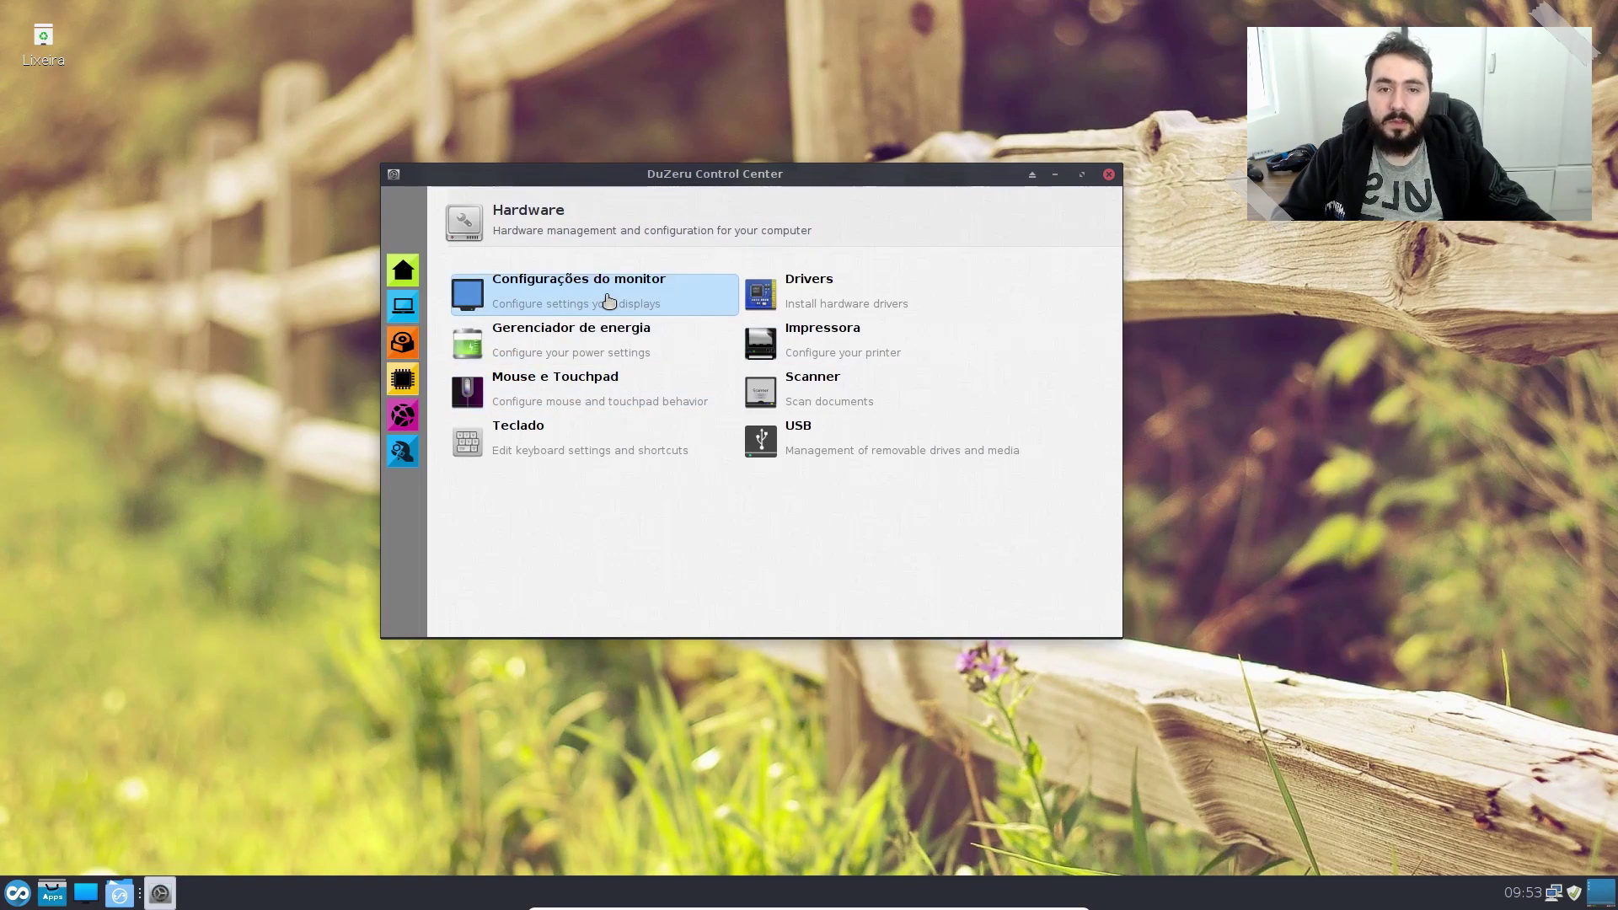
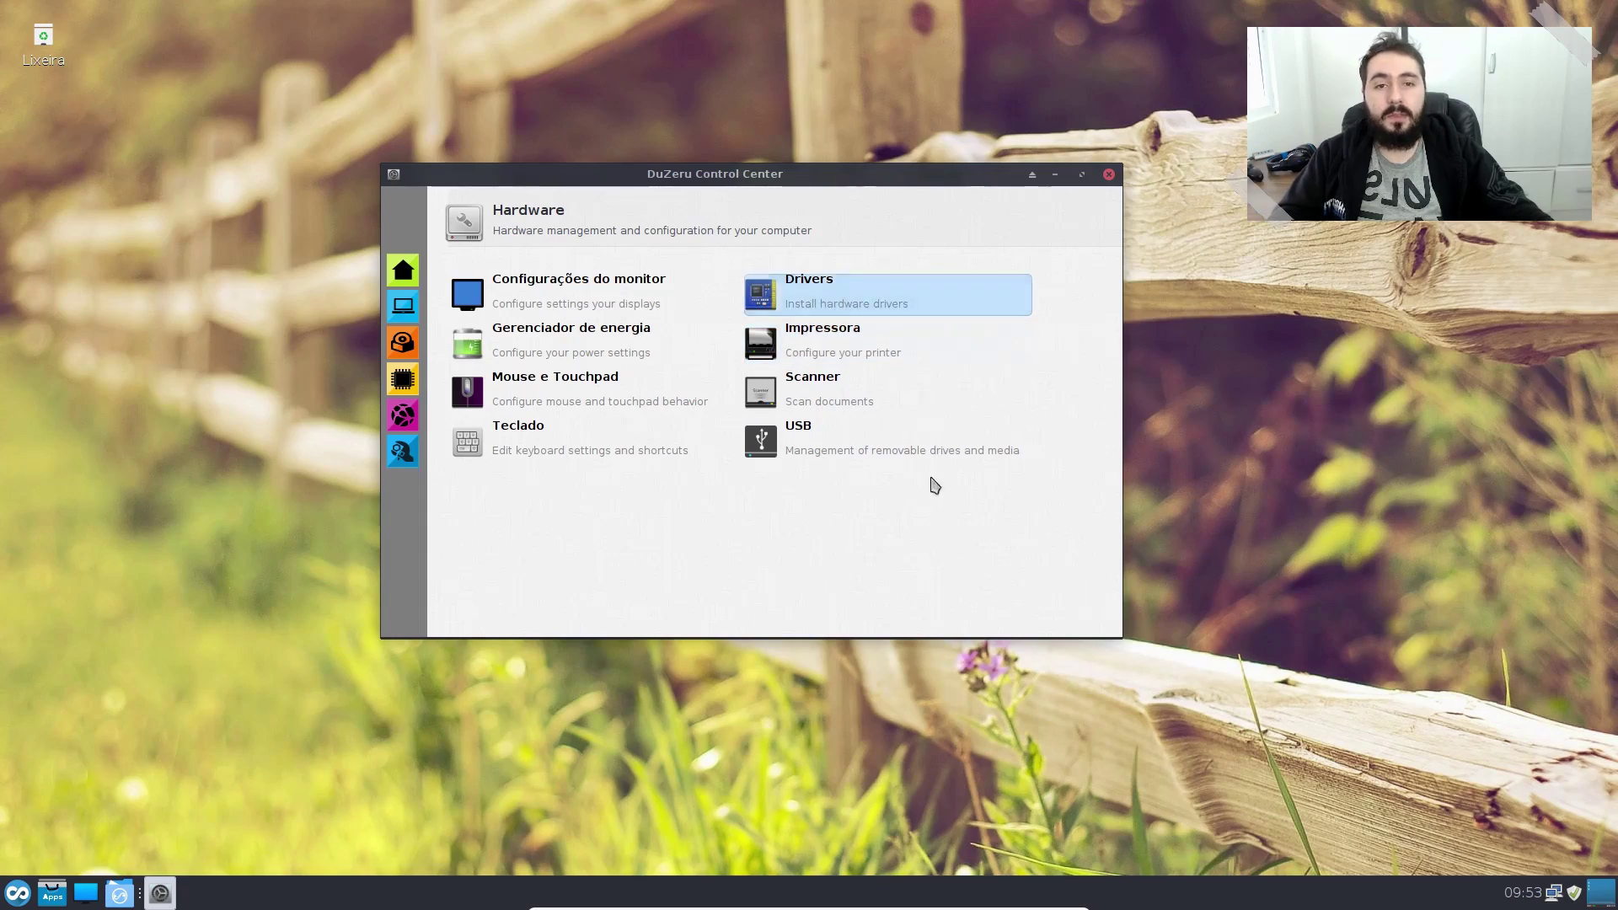
pyautogui.click(920, 350)
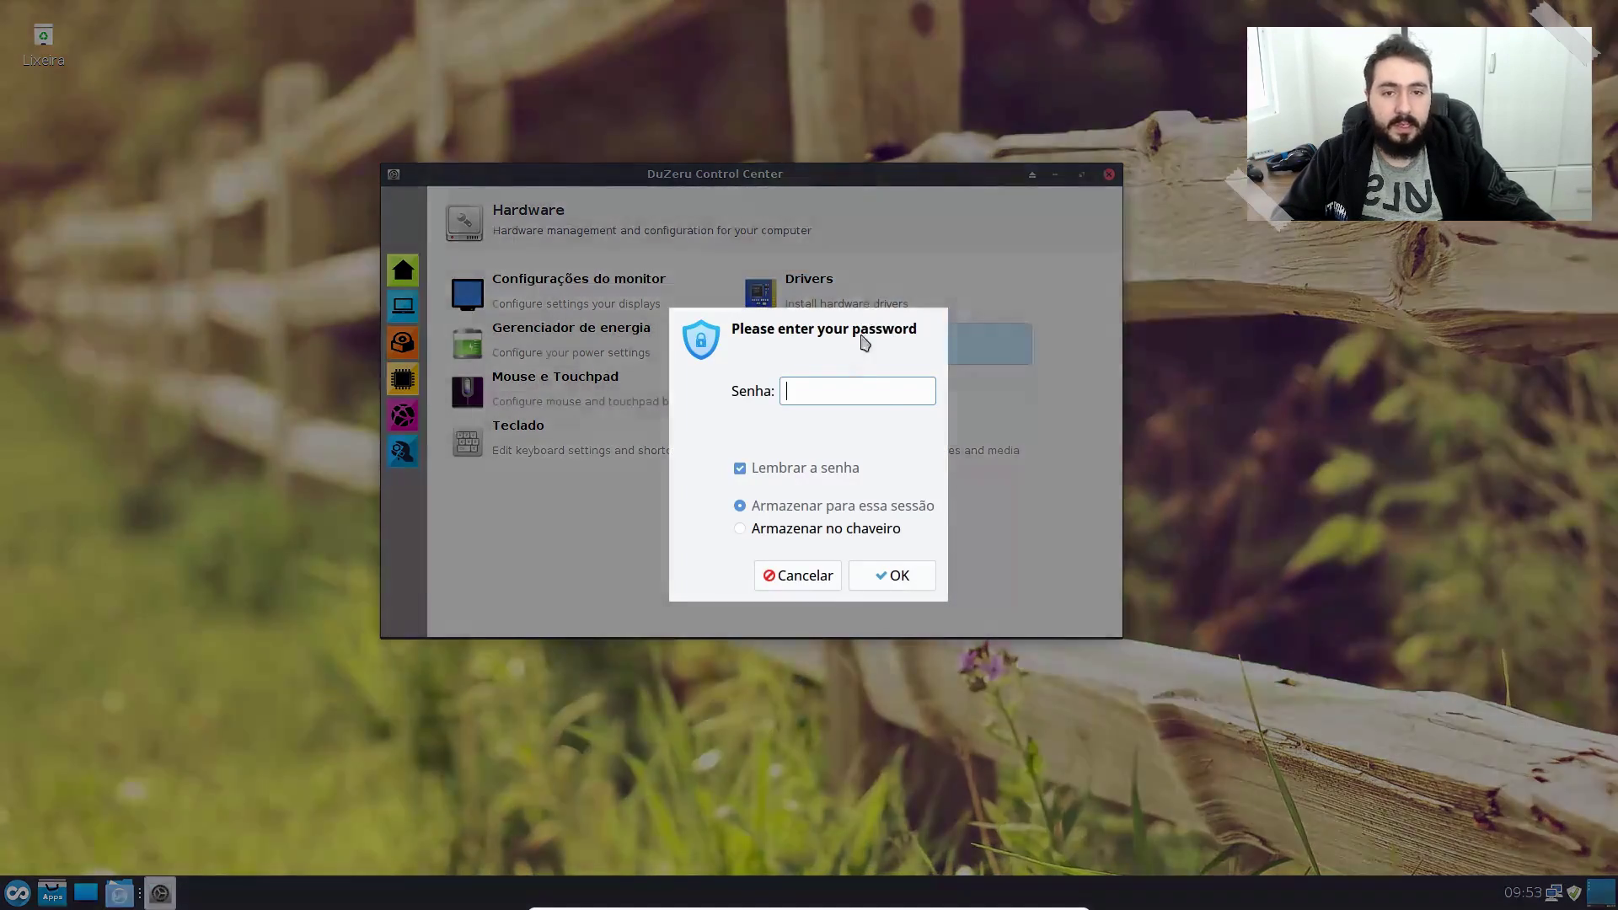
pyautogui.press('Return')
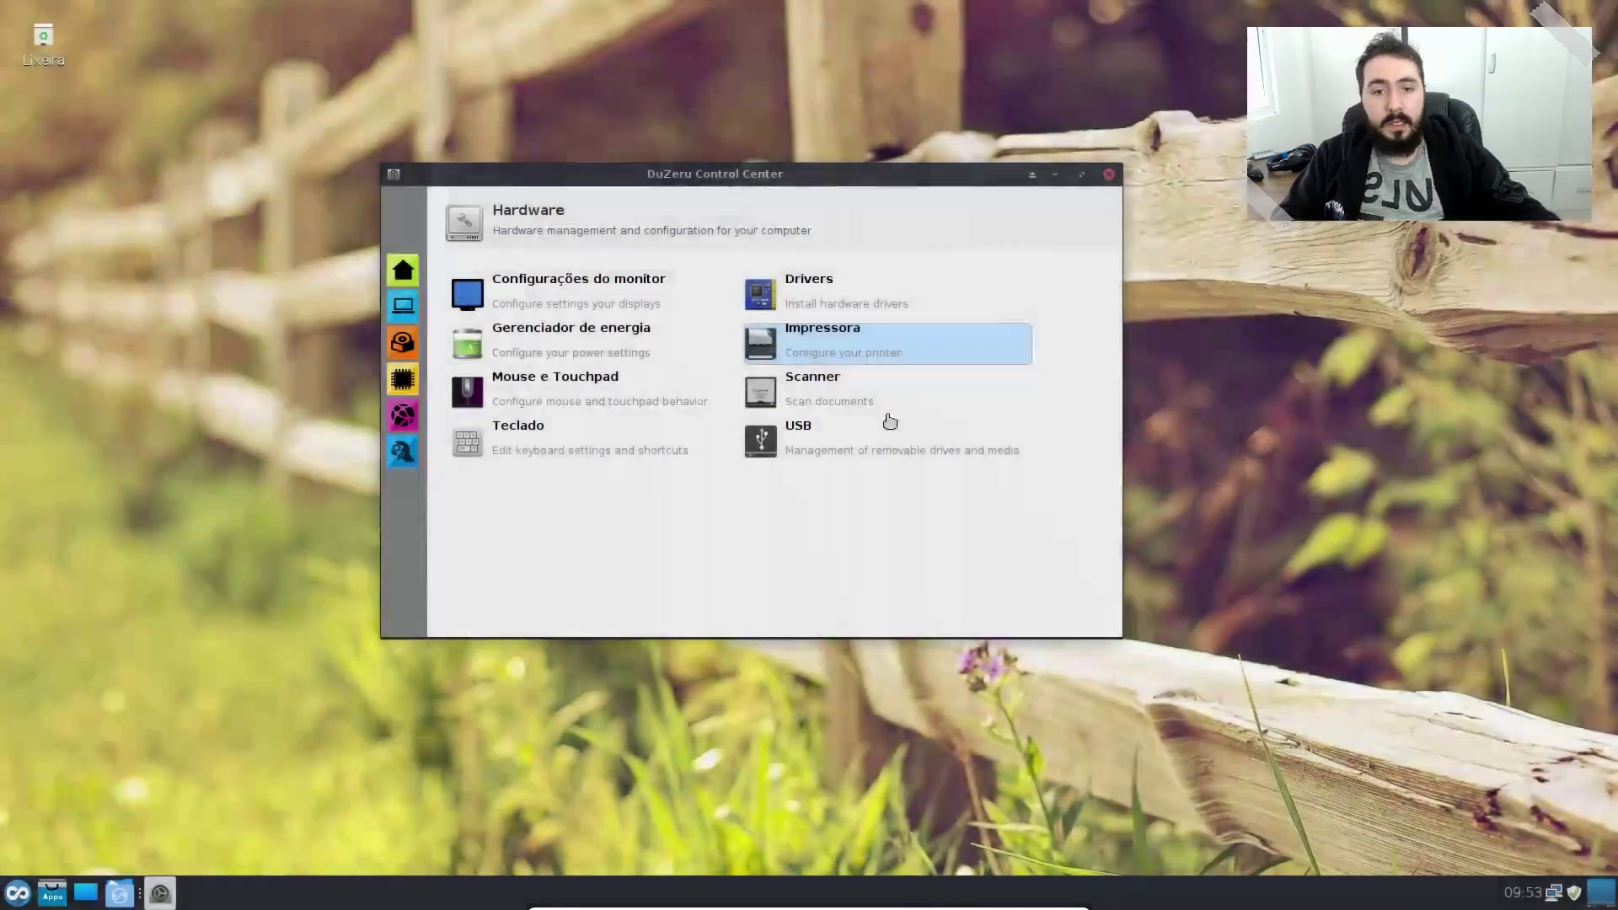
# Step: Open the Device Driver Manager, check its Wireless, Kernel and Graphics categories, and close it
pyautogui.moveTo(912, 277); pyautogui.dragTo(927, 264)
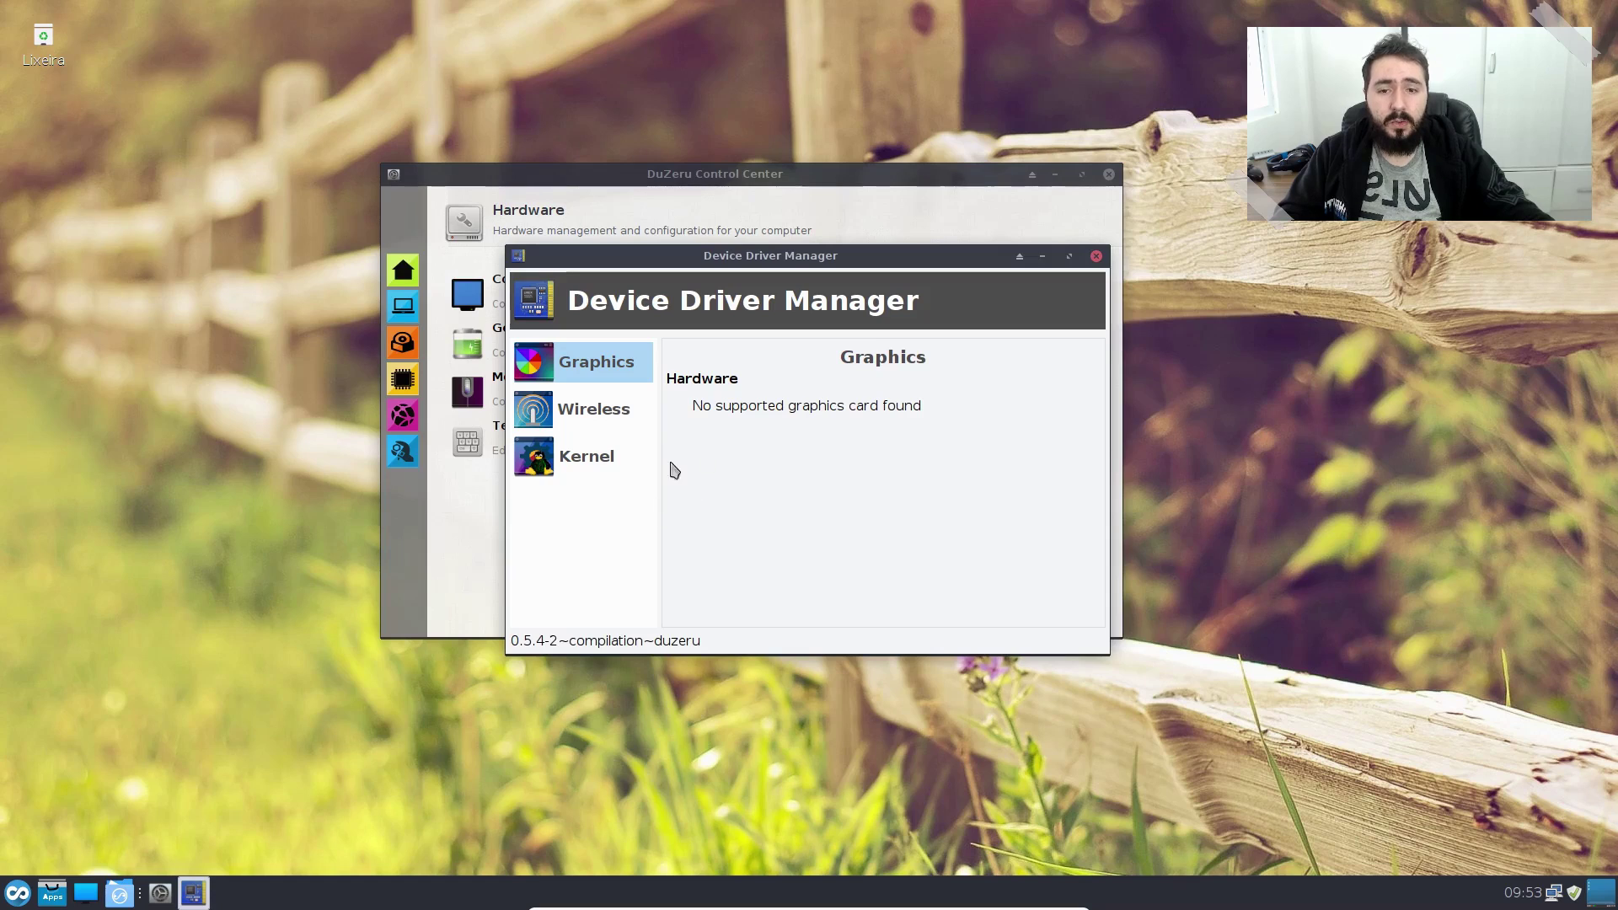
pyautogui.click(627, 419)
pyautogui.click(633, 462)
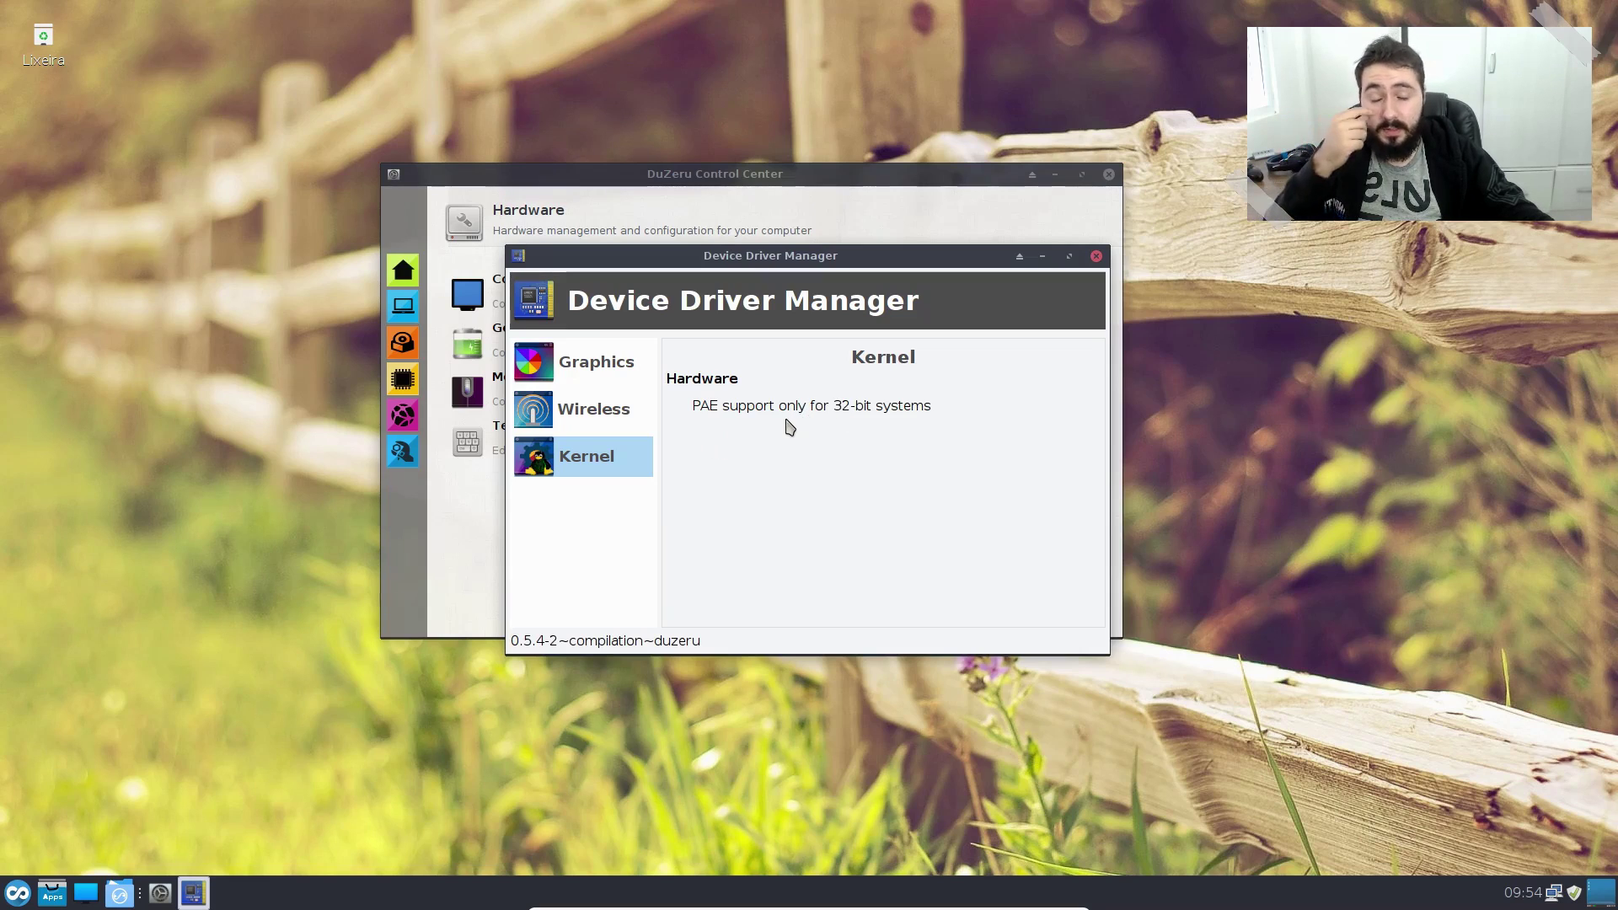
pyautogui.click(595, 412)
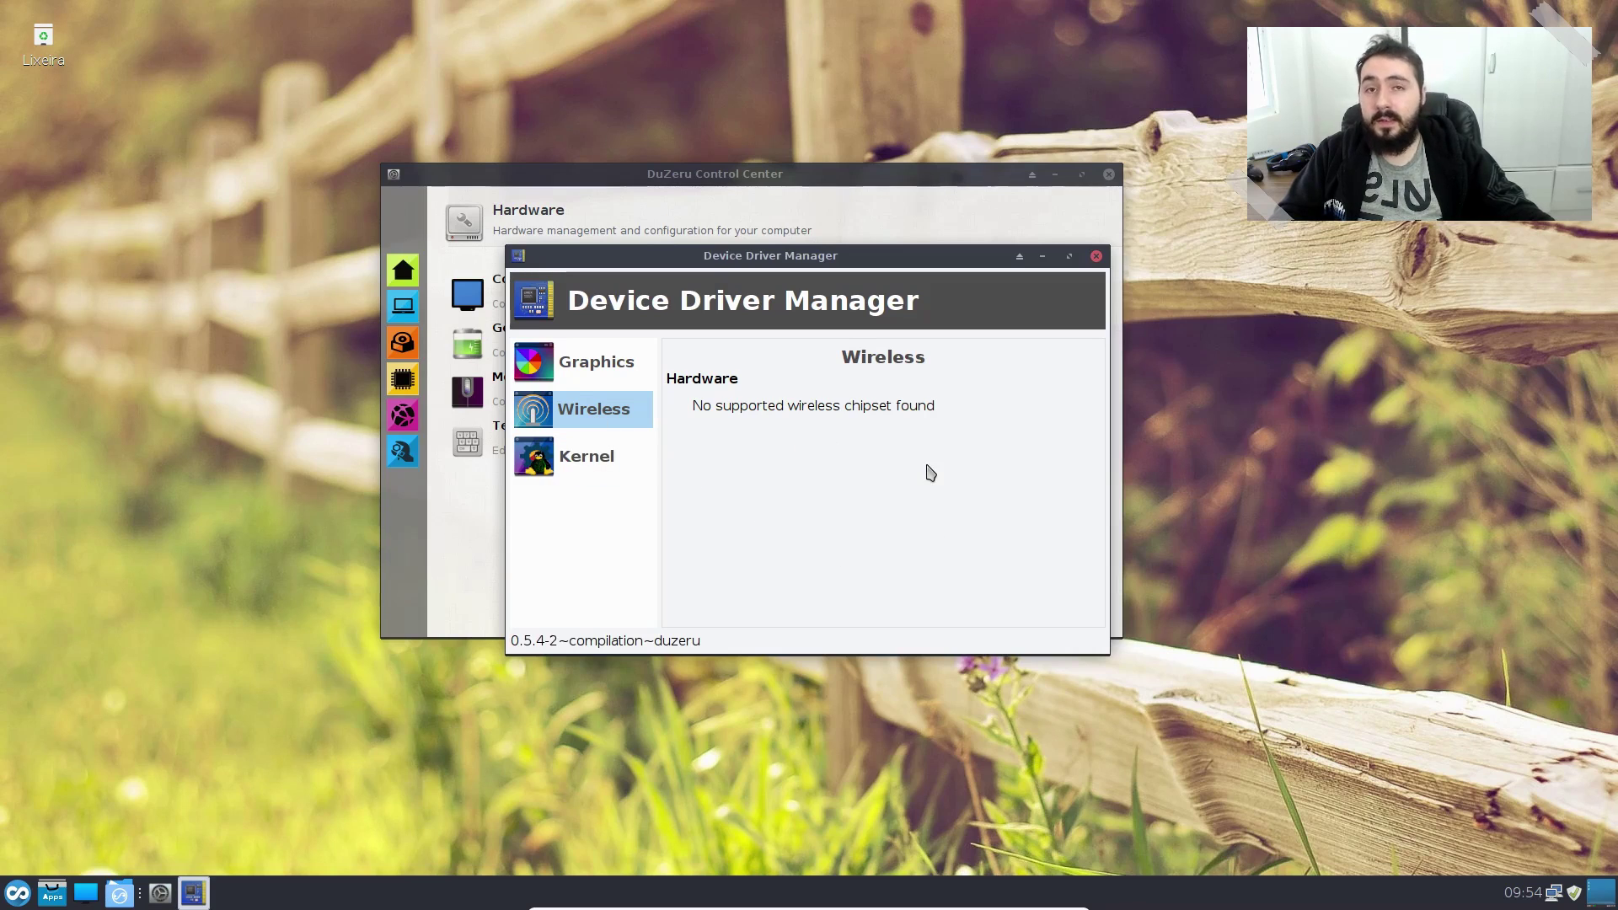
pyautogui.click(596, 363)
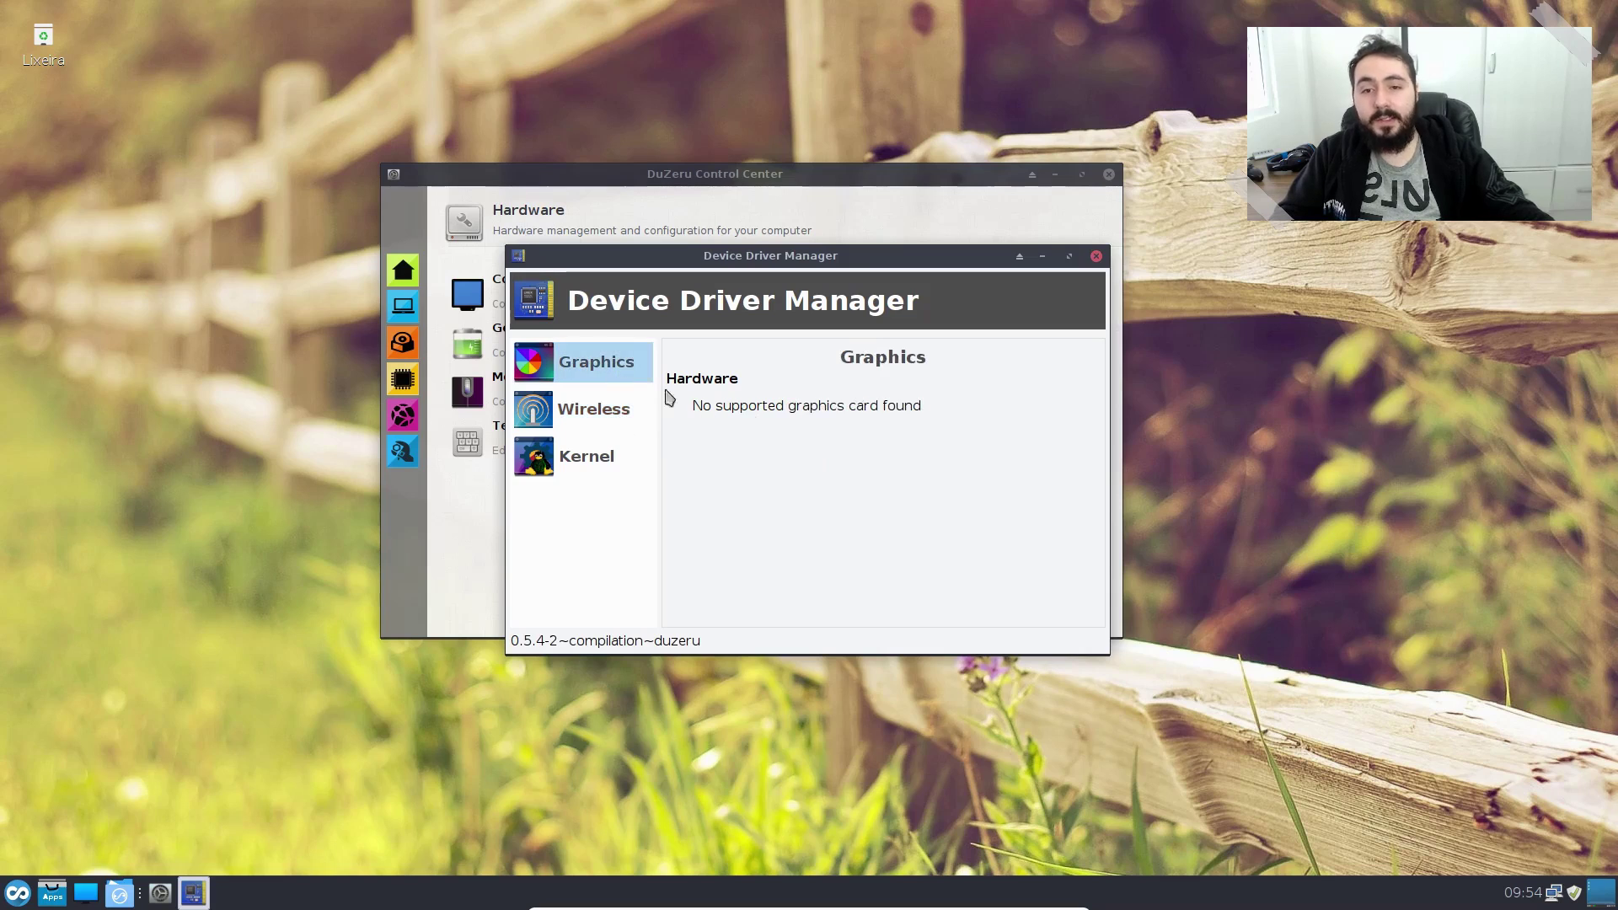
pyautogui.click(1096, 257)
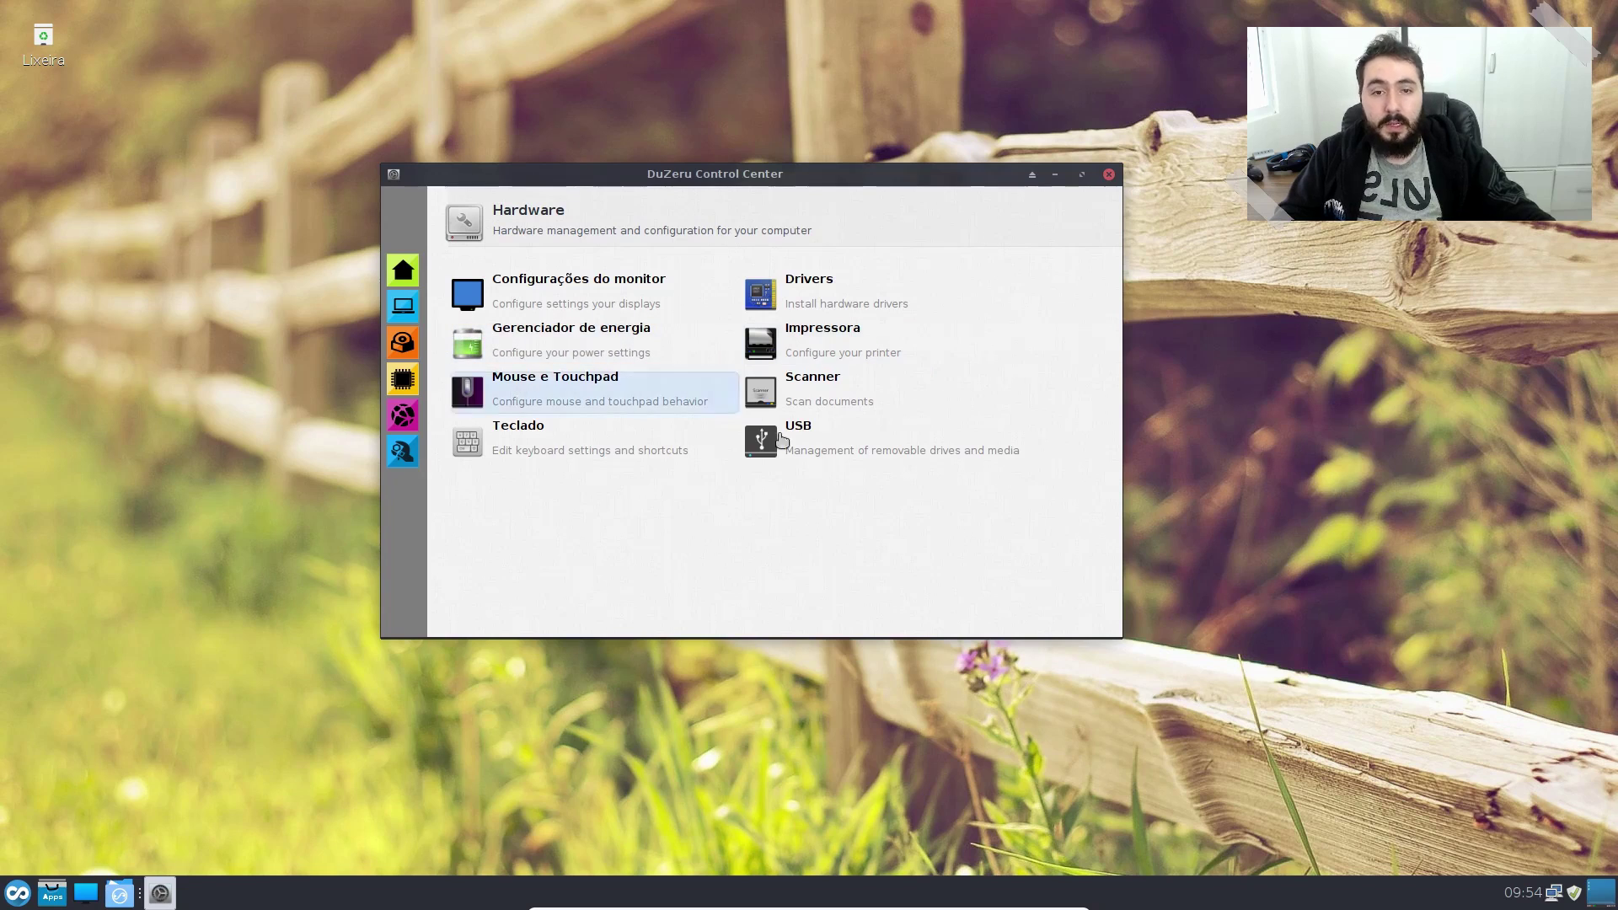
# Step: View the Redes and Sistema sections, and open Usuários e grupos to see the user details form before closing it
pyautogui.click(404, 413)
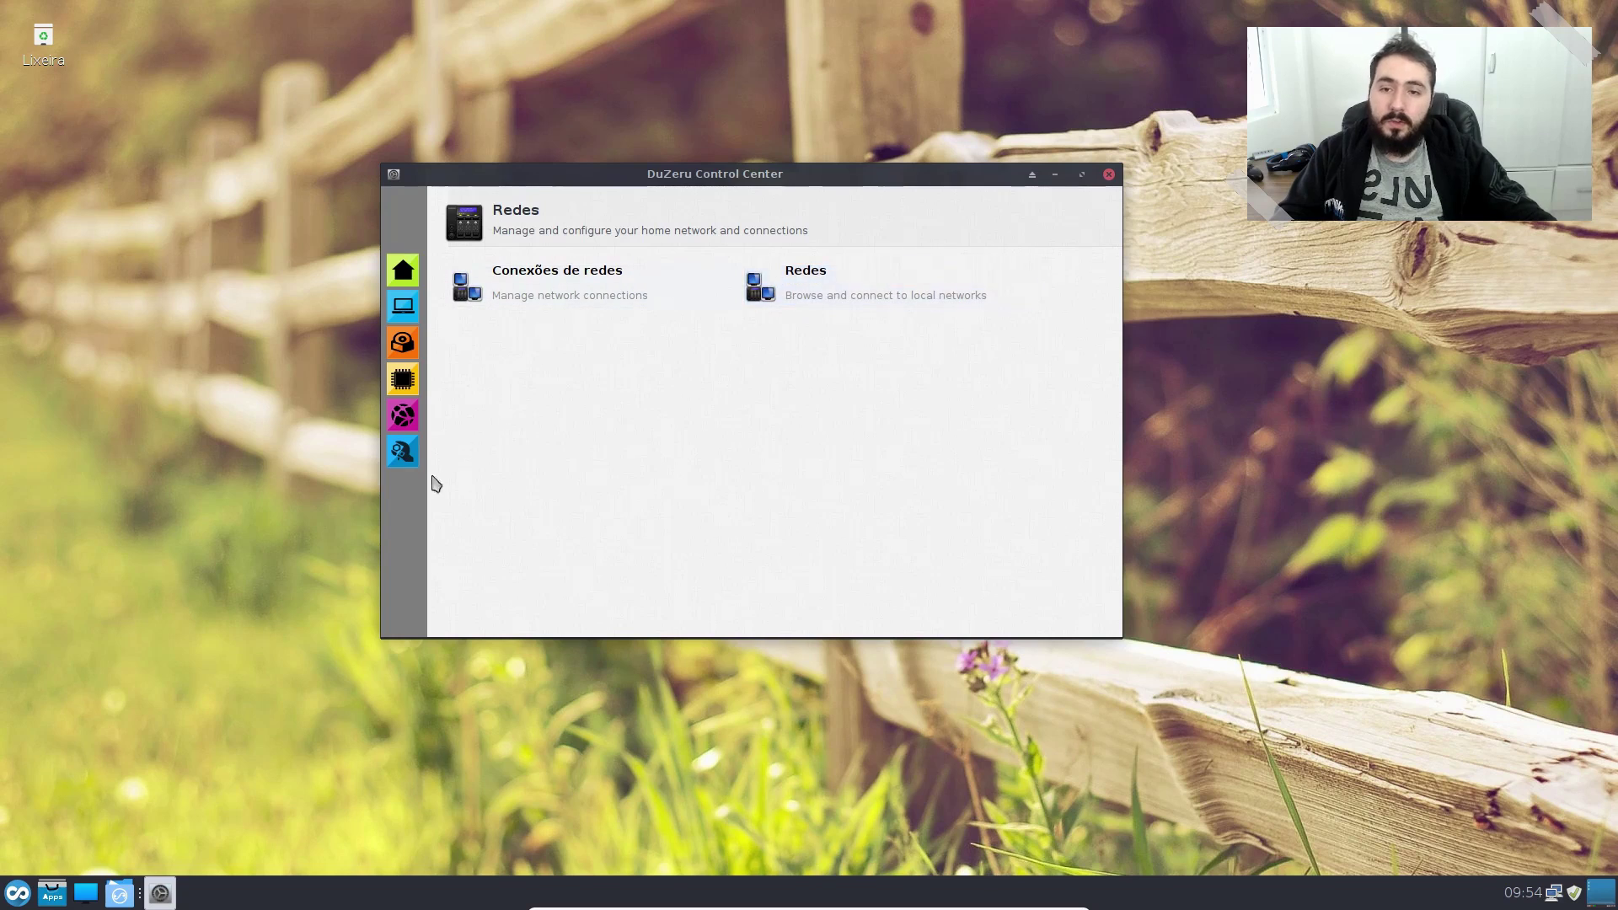
pyautogui.click(406, 456)
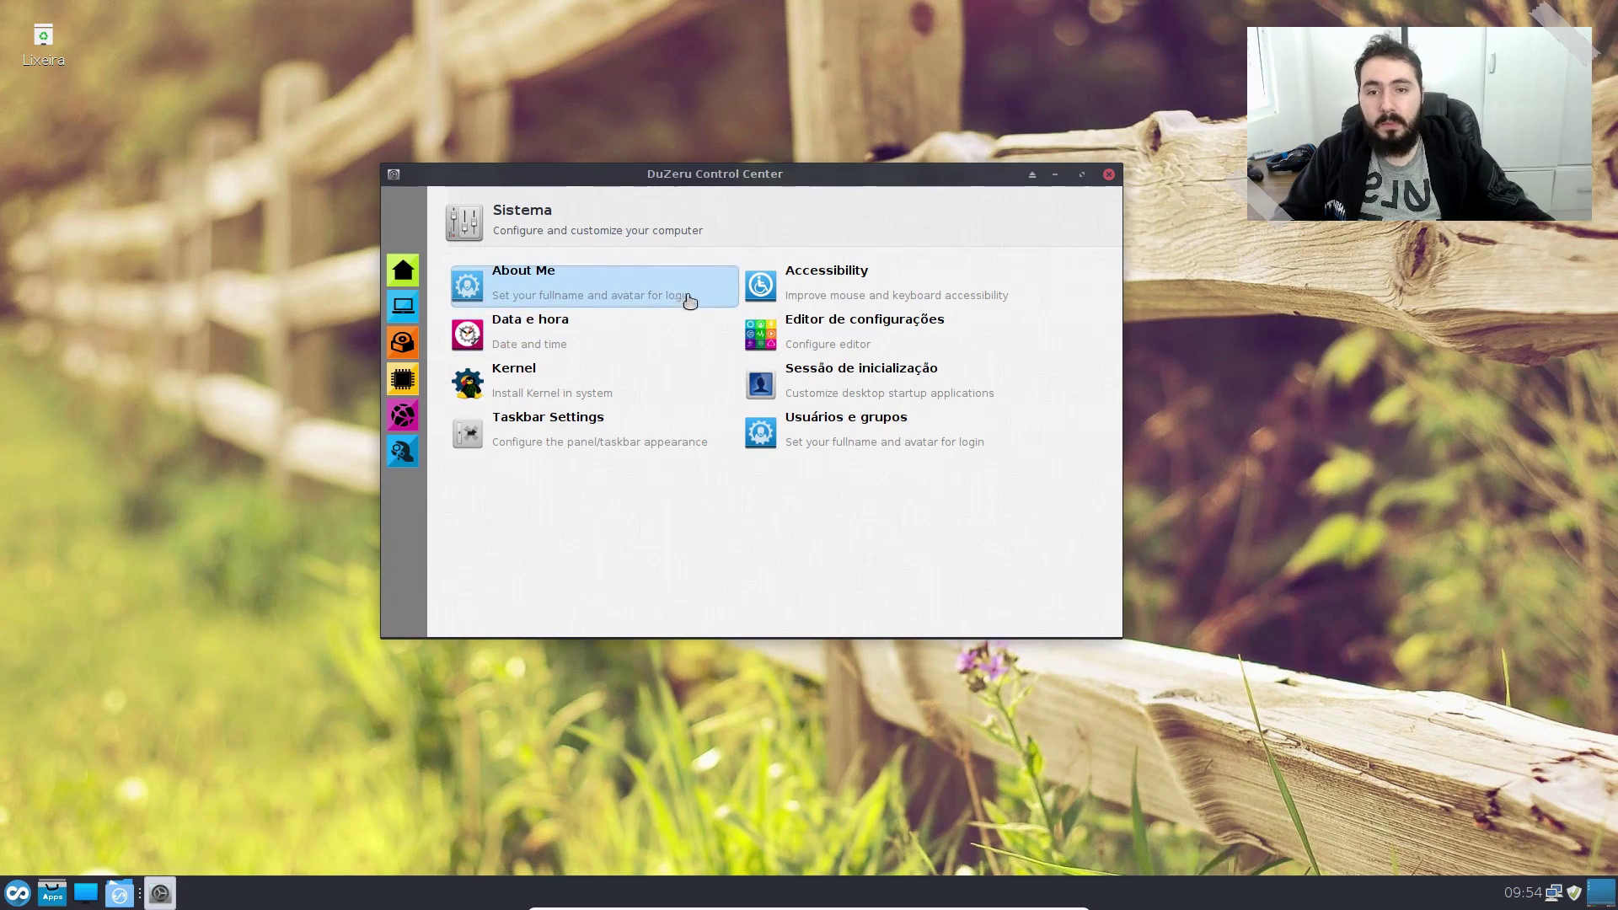
pyautogui.click(846, 421)
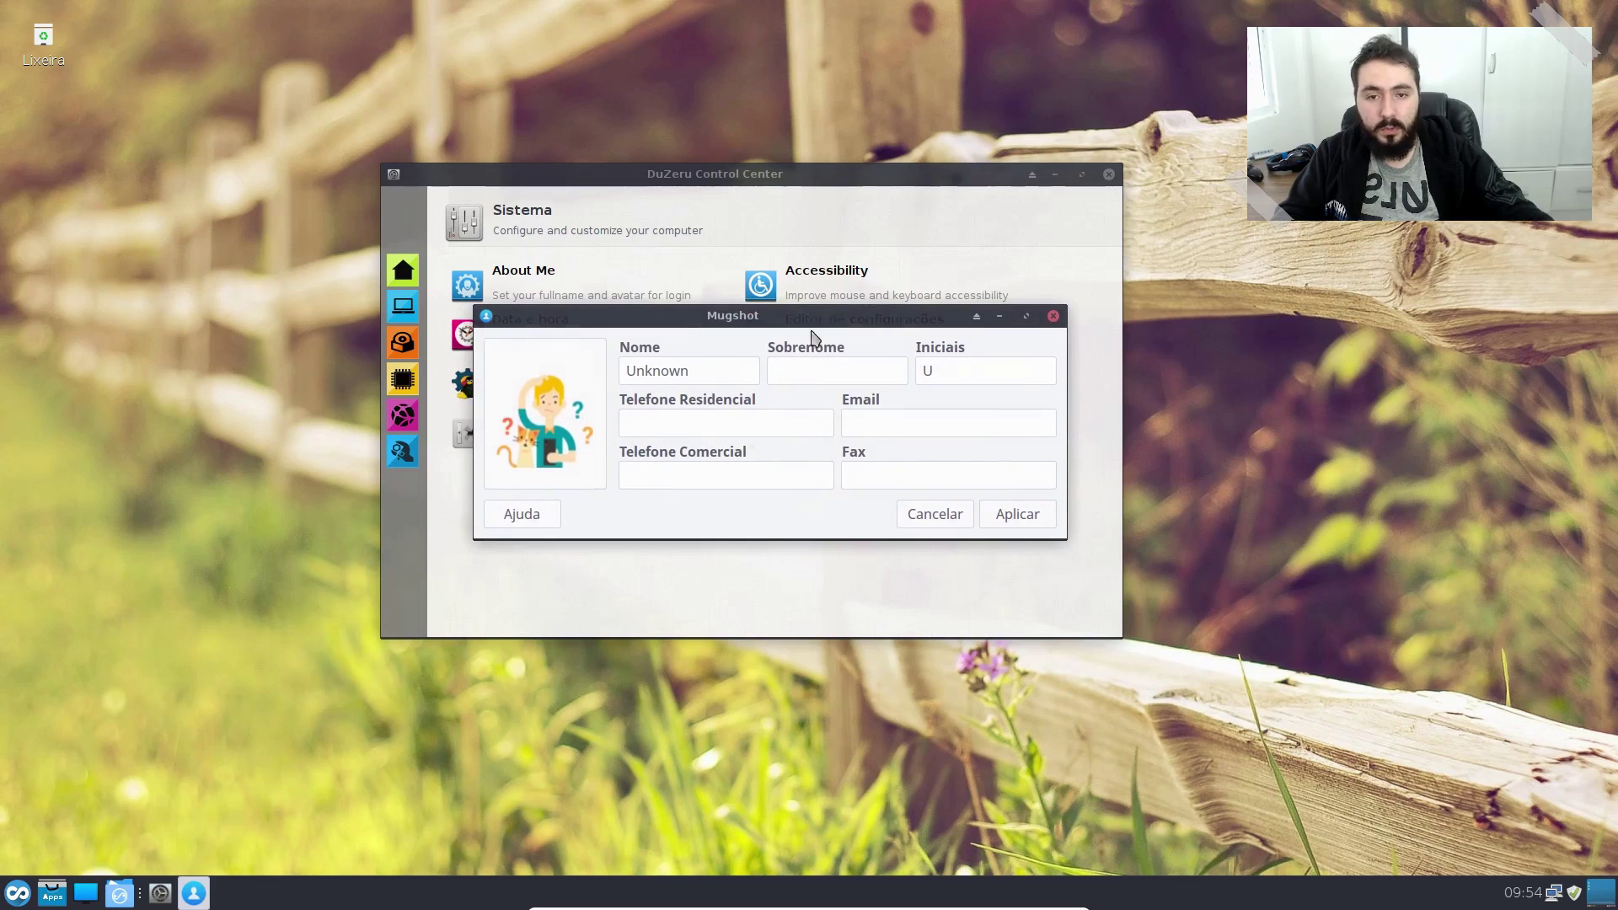
pyautogui.click(1053, 317)
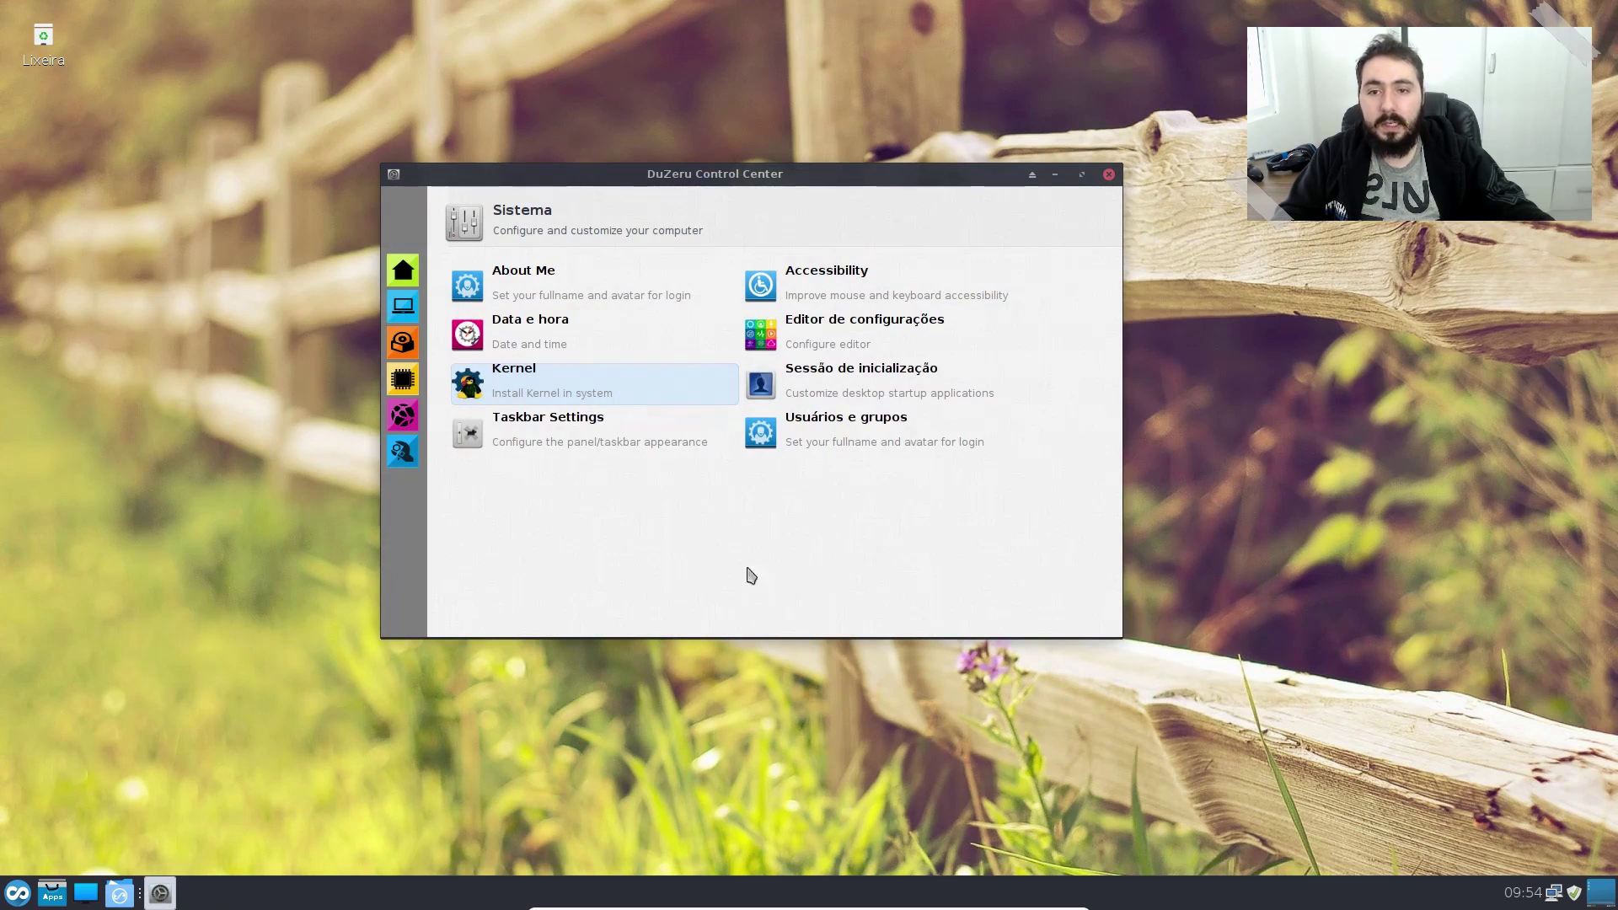
# Step: Open the Kernel tool in the Sistema section and start its Instala Kernel task
pyautogui.click(583, 390)
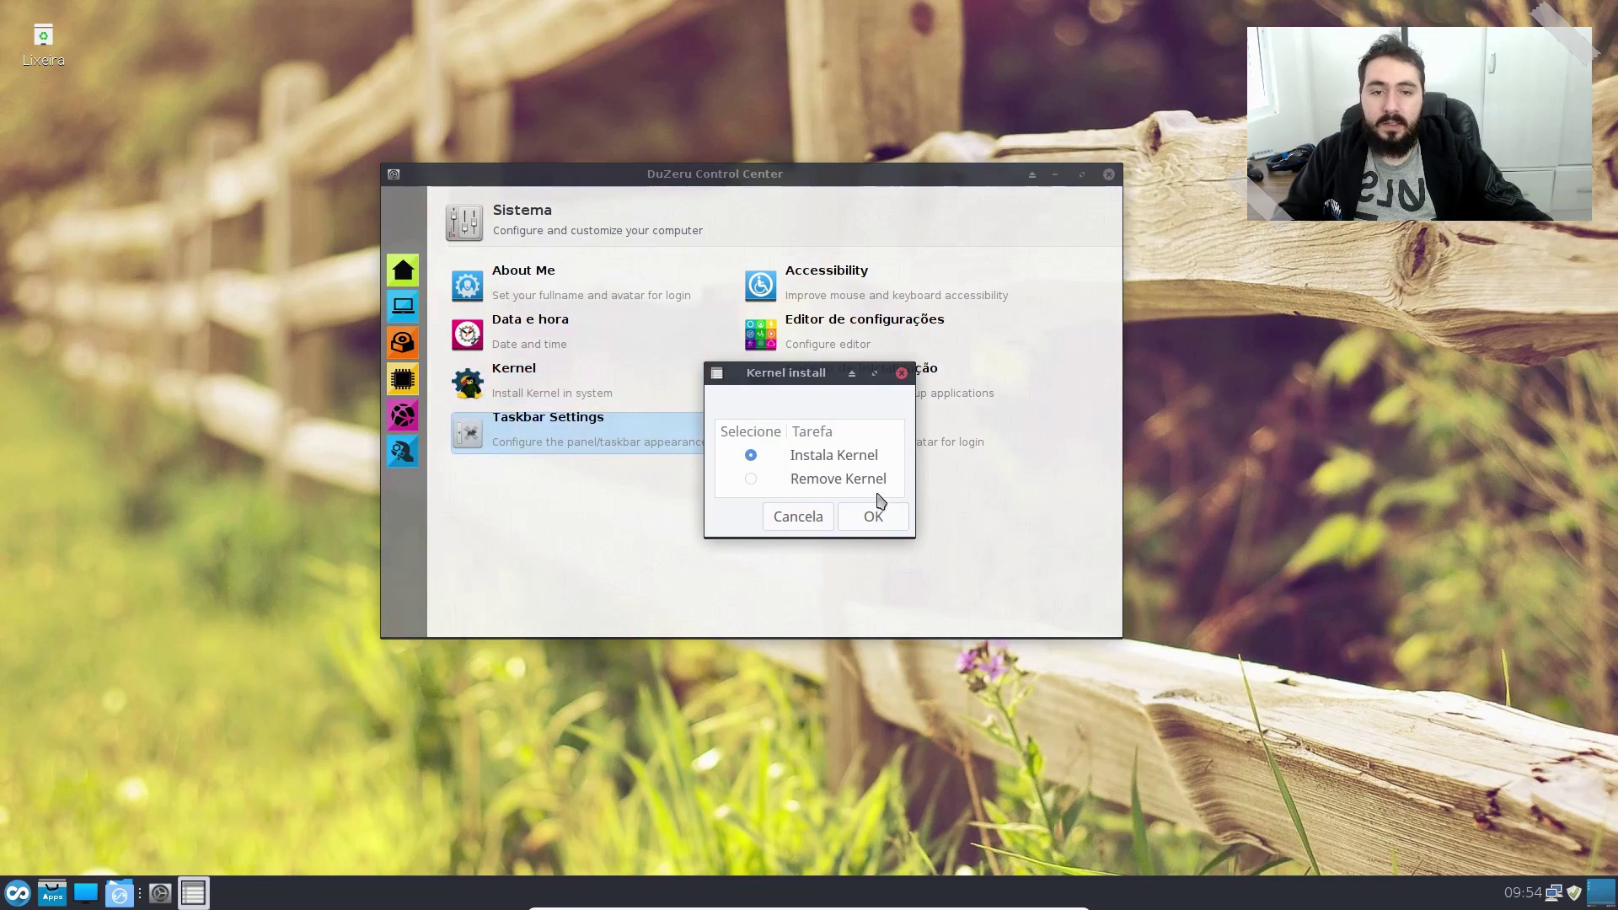
pyautogui.moveTo(813, 371); pyautogui.dragTo(866, 322)
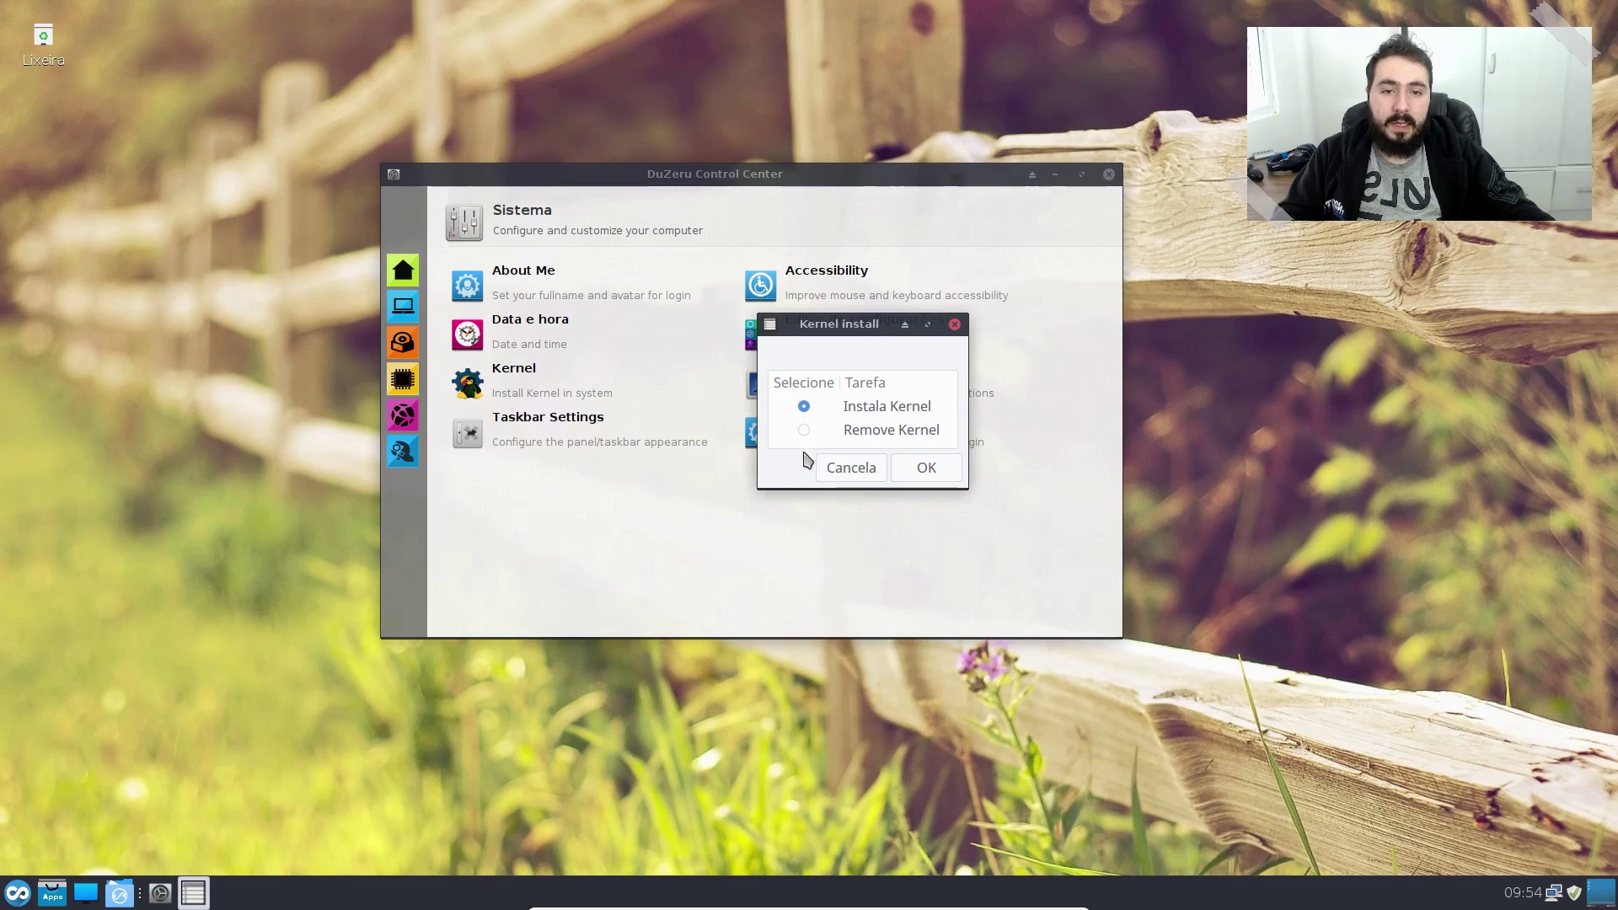
pyautogui.click(942, 475)
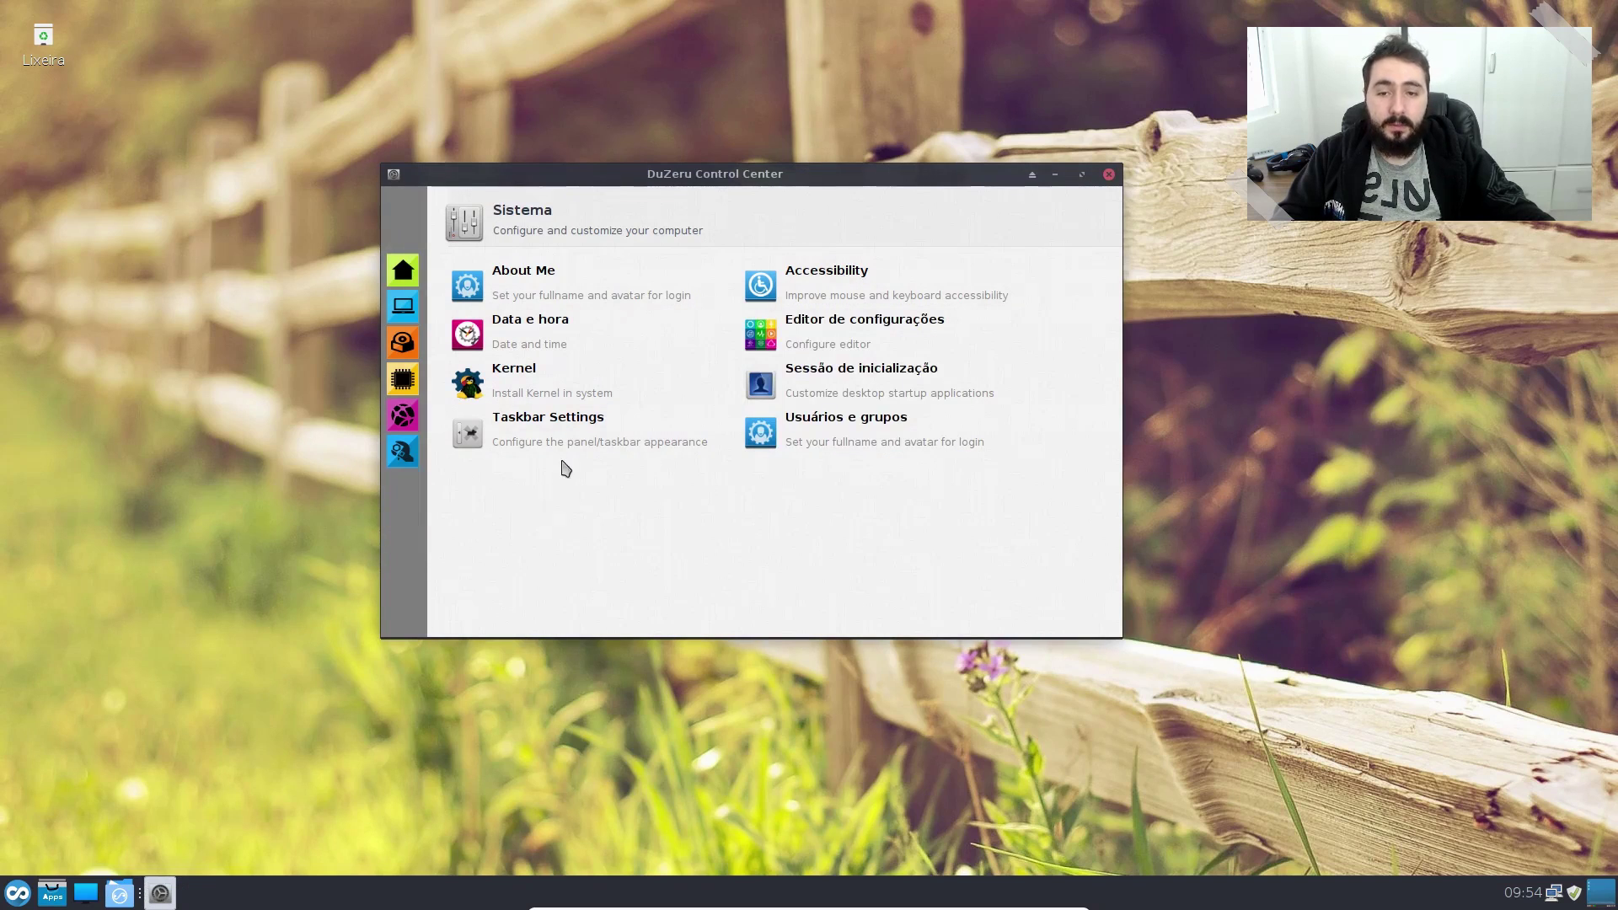
pyautogui.click(559, 386)
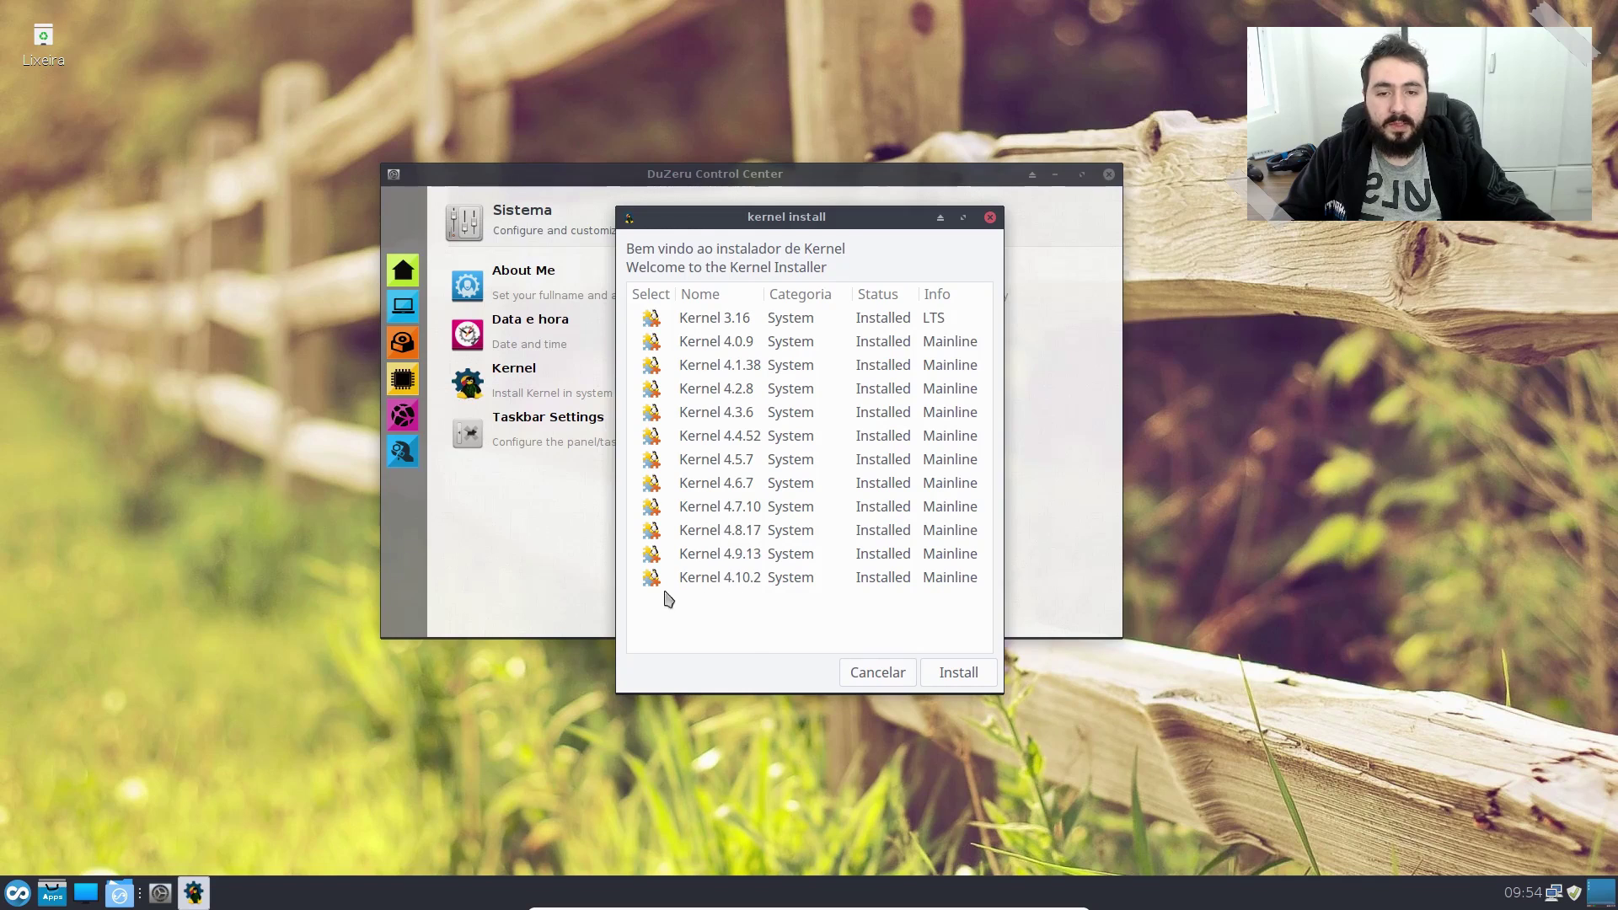
# Step: Examine the kernel versions offered by the installer, from 3.16 to 4.10.2, and close the list without installing any
pyautogui.click(708, 585)
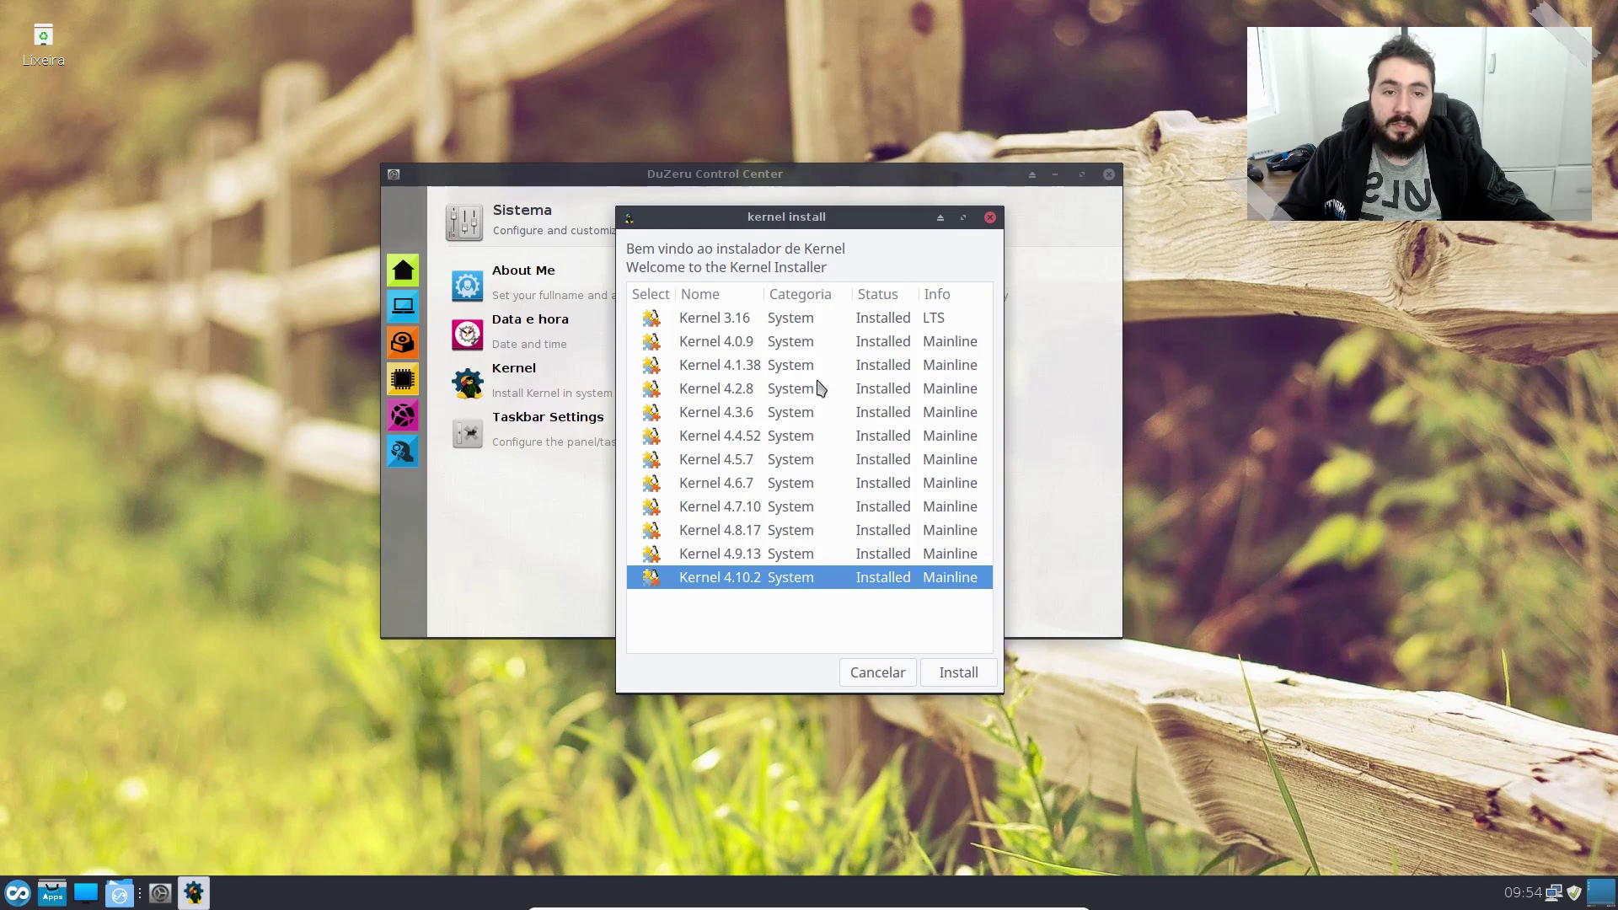
pyautogui.click(740, 322)
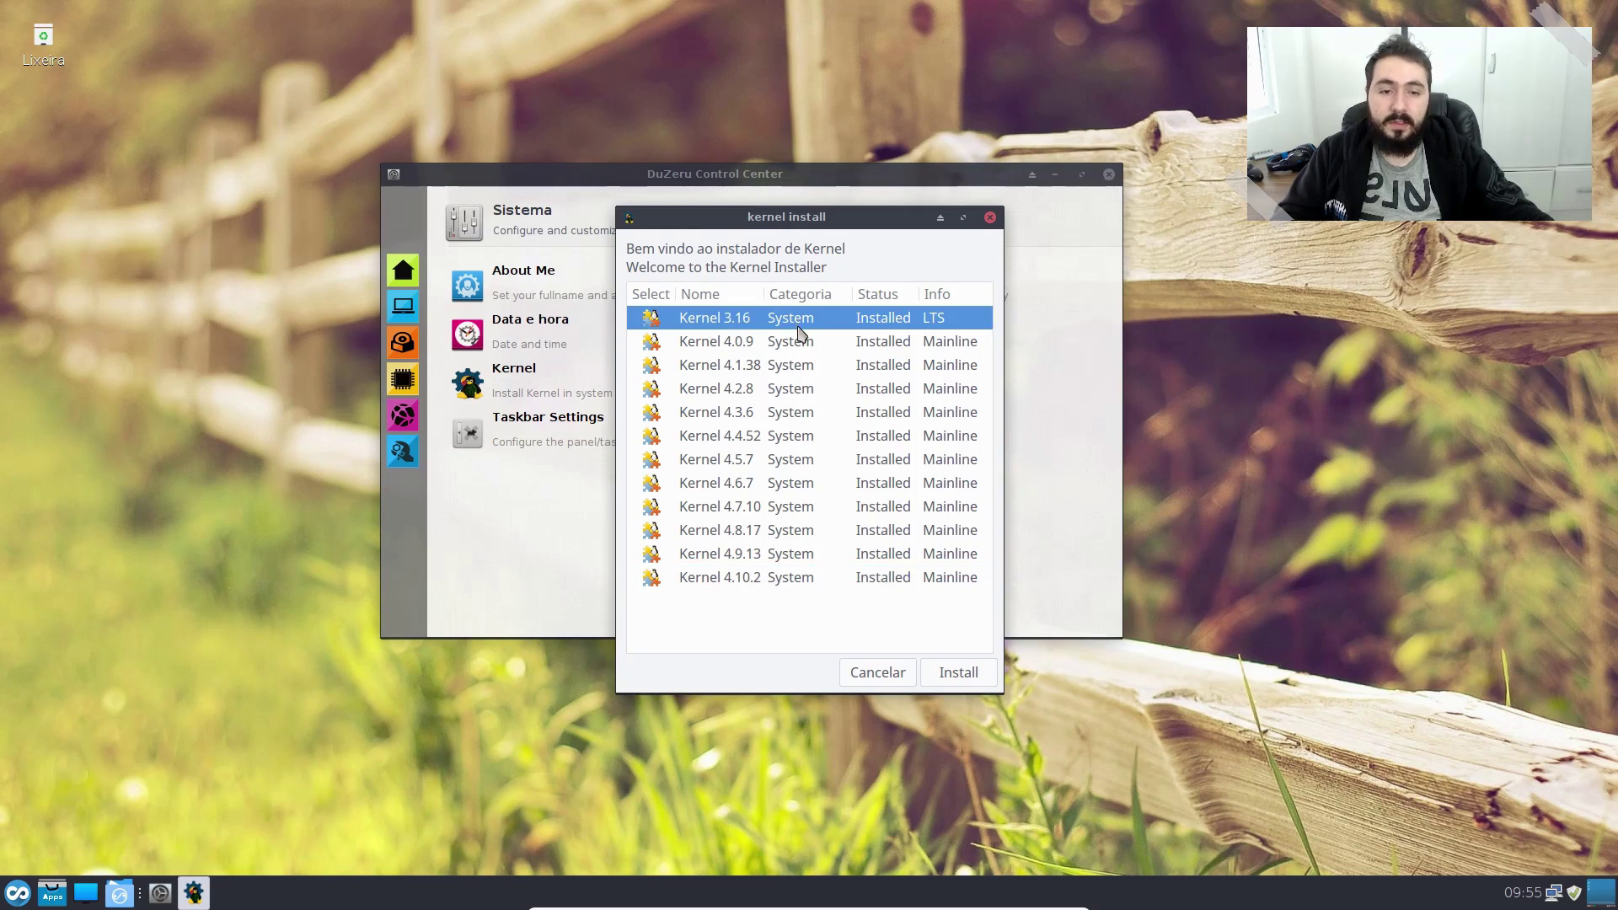
pyautogui.click(833, 538)
pyautogui.click(864, 580)
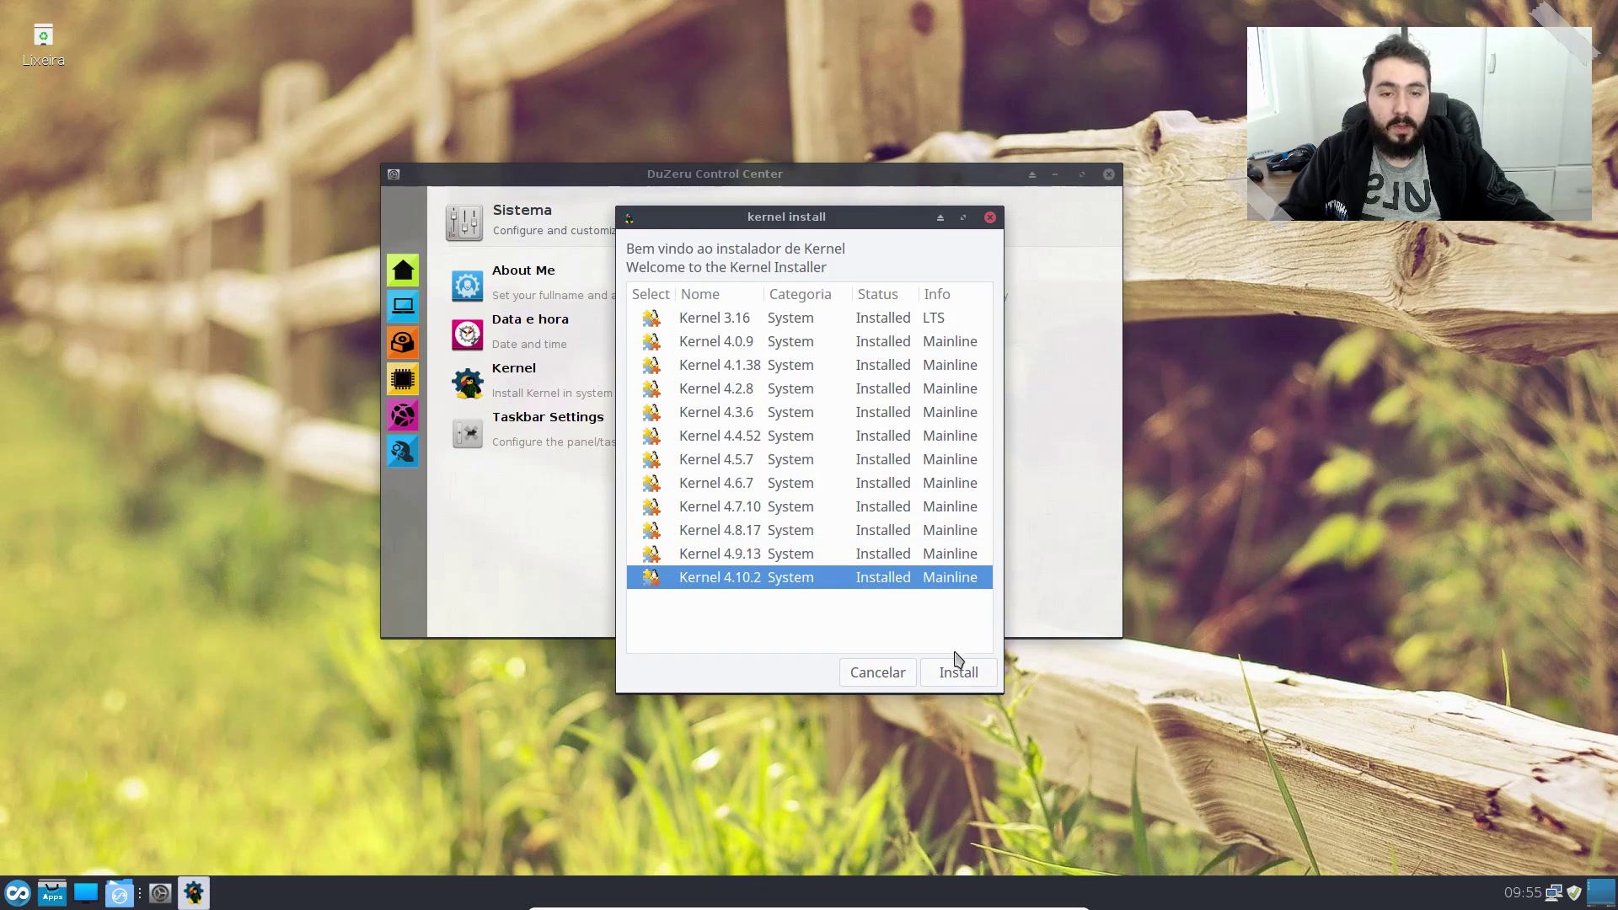
pyautogui.click(896, 553)
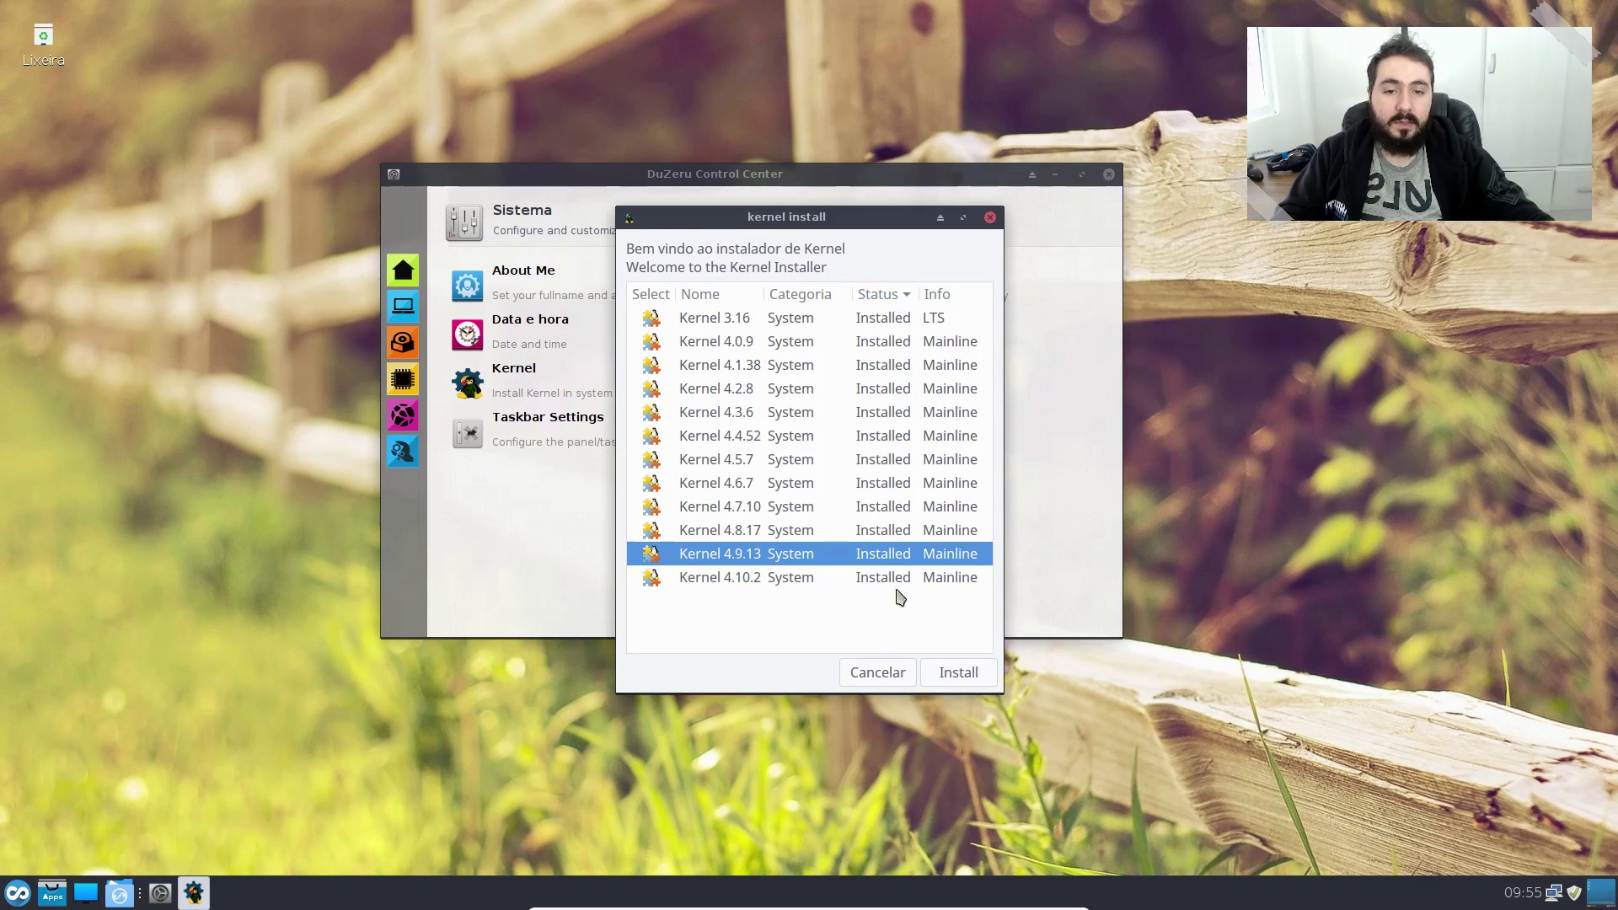
pyautogui.click(898, 530)
pyautogui.click(891, 462)
pyautogui.click(876, 436)
pyautogui.click(868, 328)
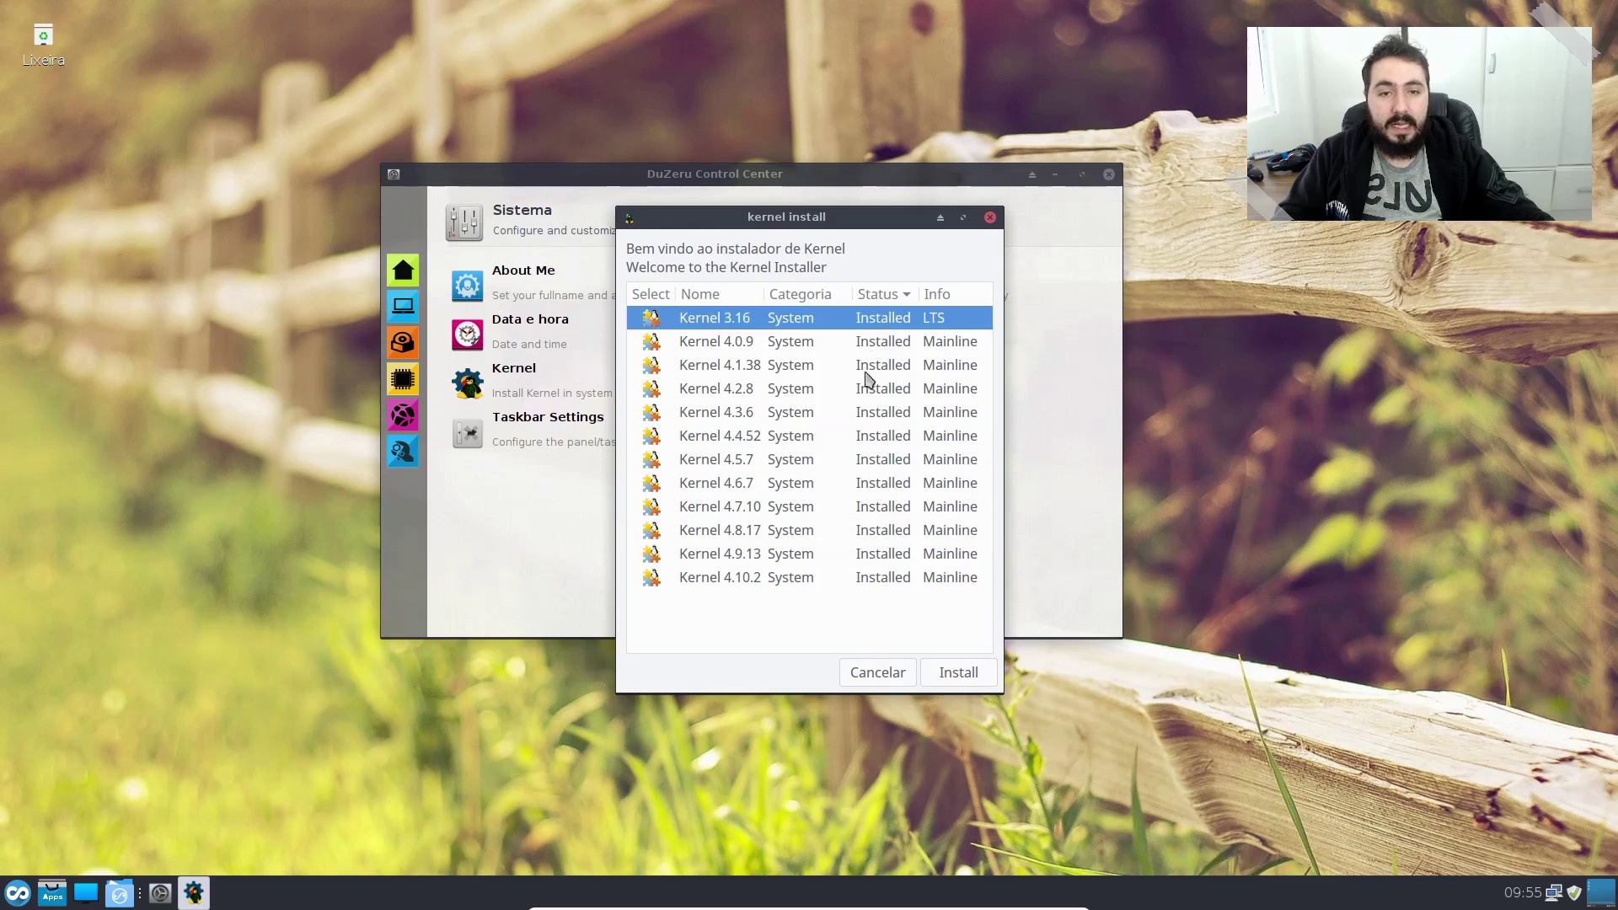
pyautogui.click(870, 415)
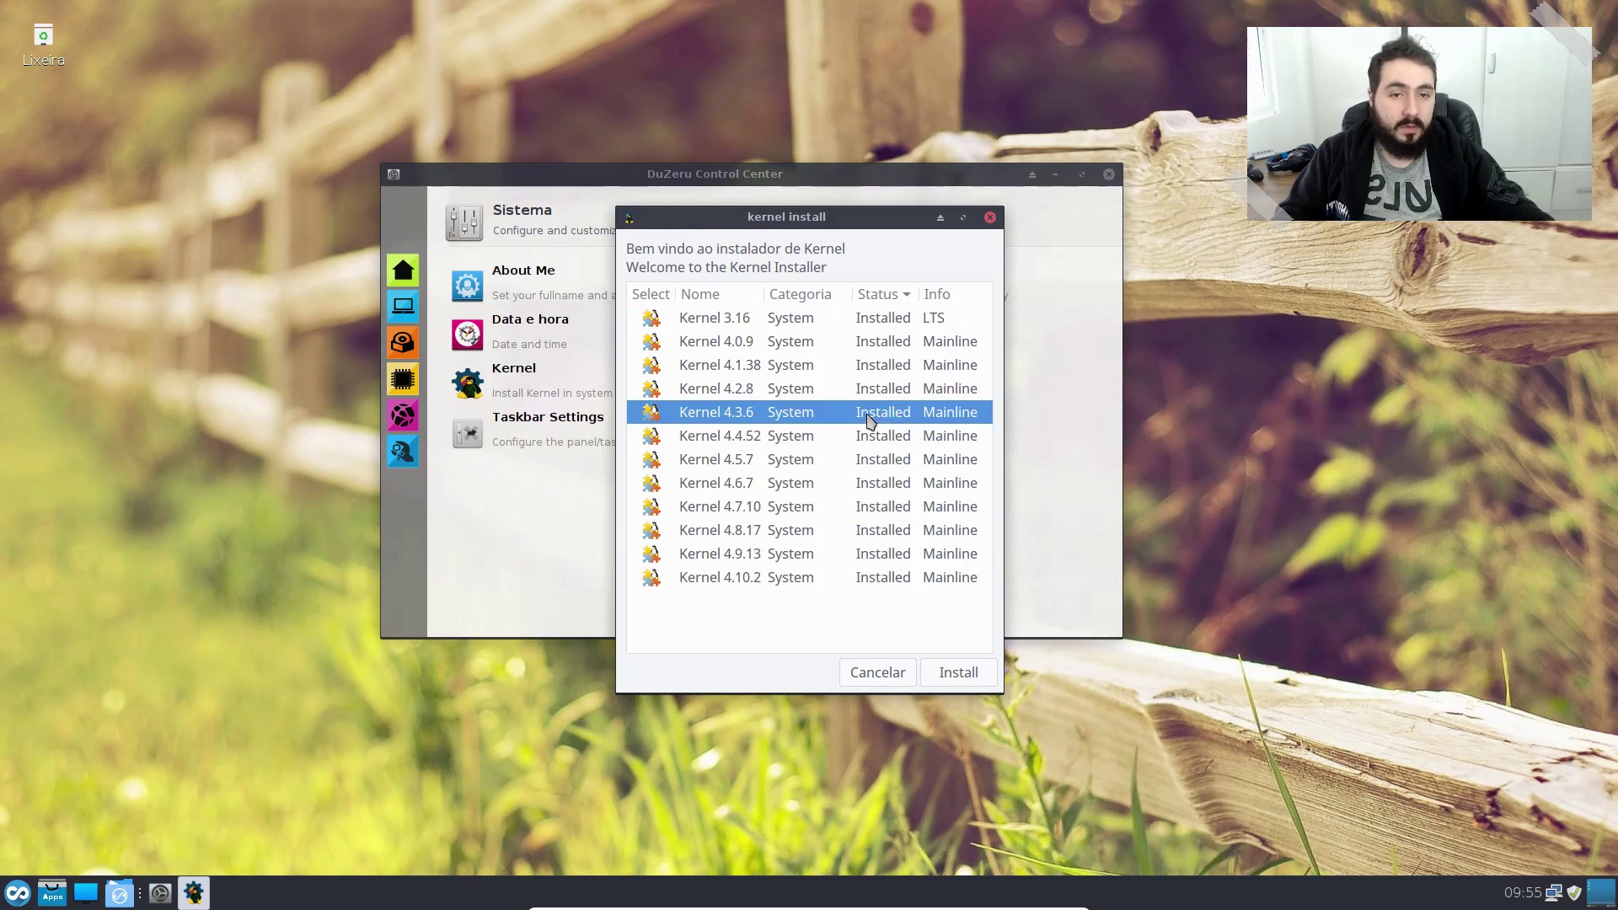
pyautogui.click(990, 218)
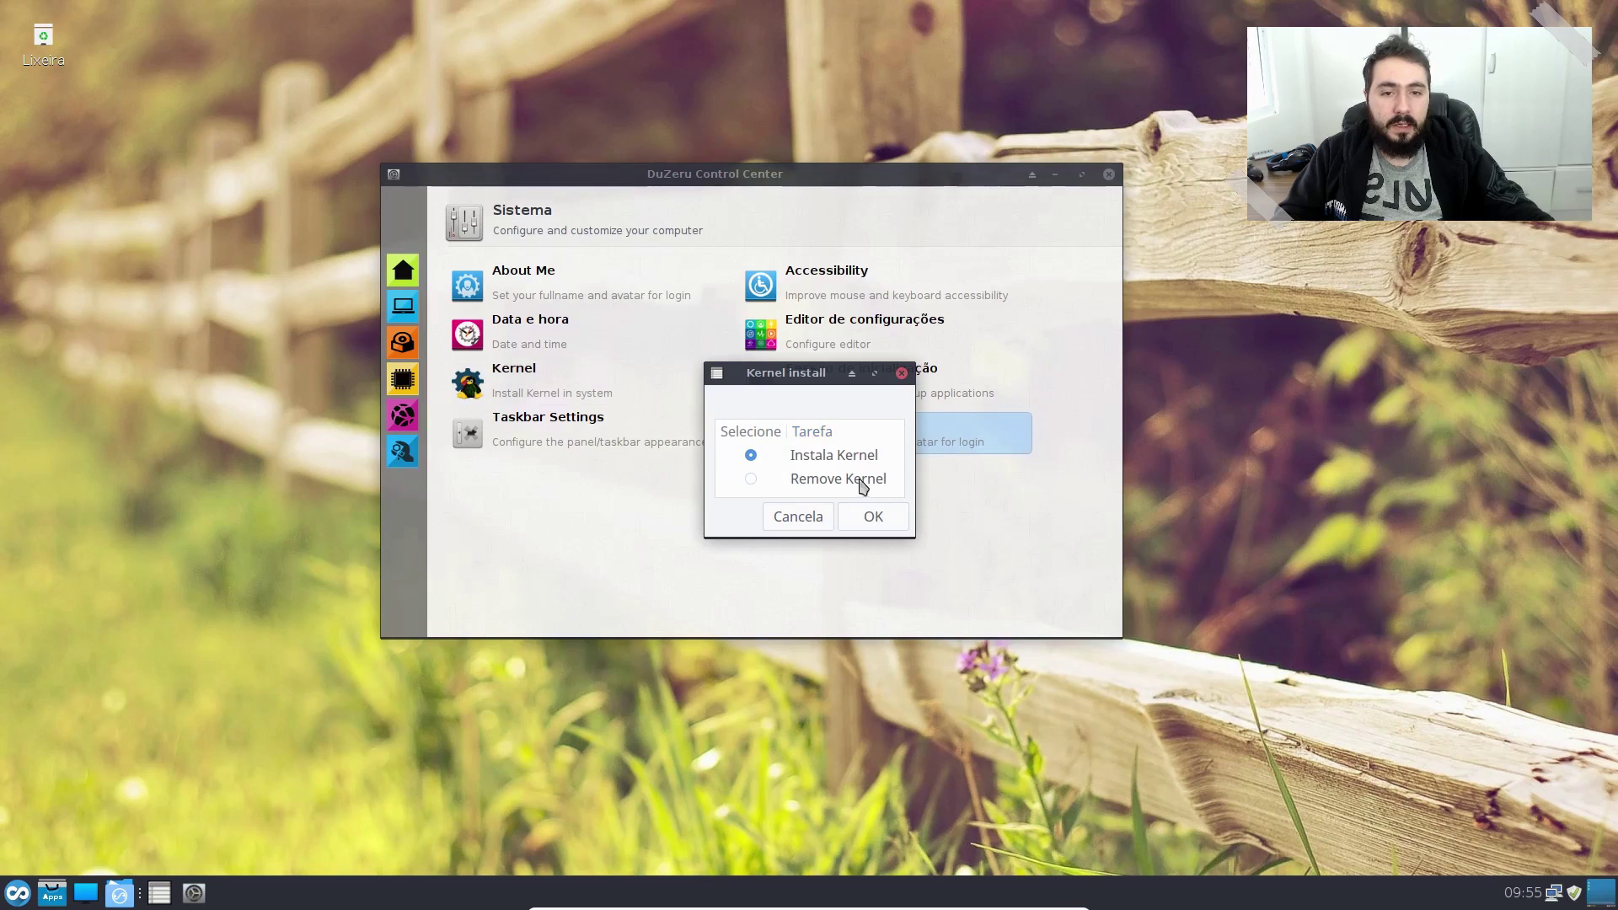
# Step: Start the Remove Kernel task, view the kernel uninstaller's list, and close it and the task selection dialog
pyautogui.click(751, 480)
pyautogui.click(874, 518)
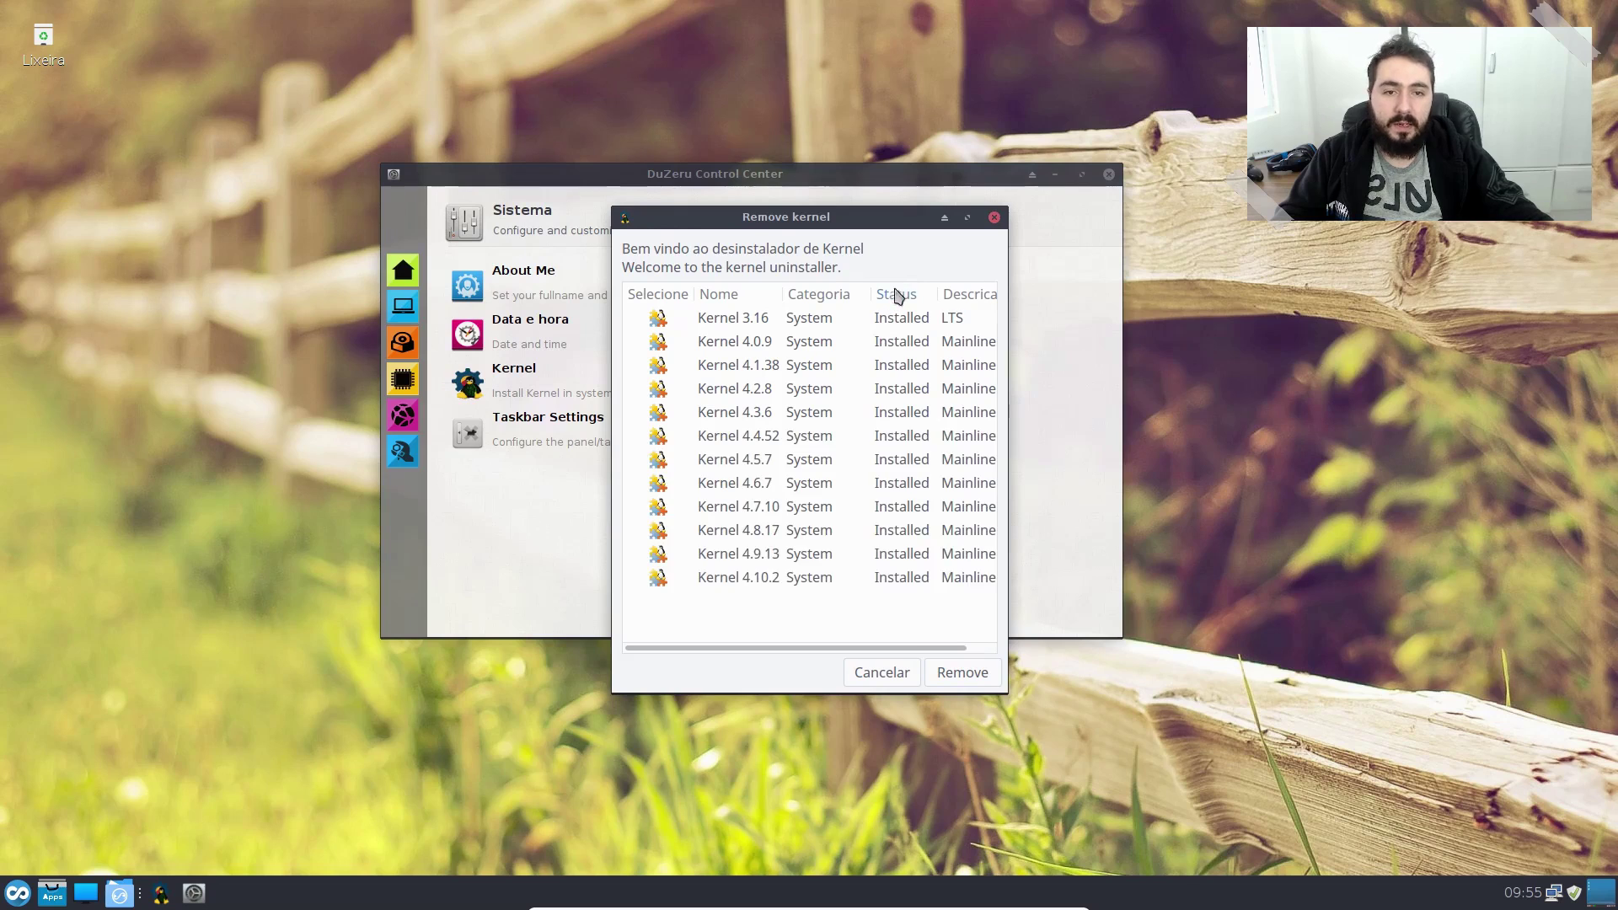
pyautogui.moveTo(788, 583); pyautogui.dragTo(857, 389)
pyautogui.click(995, 217)
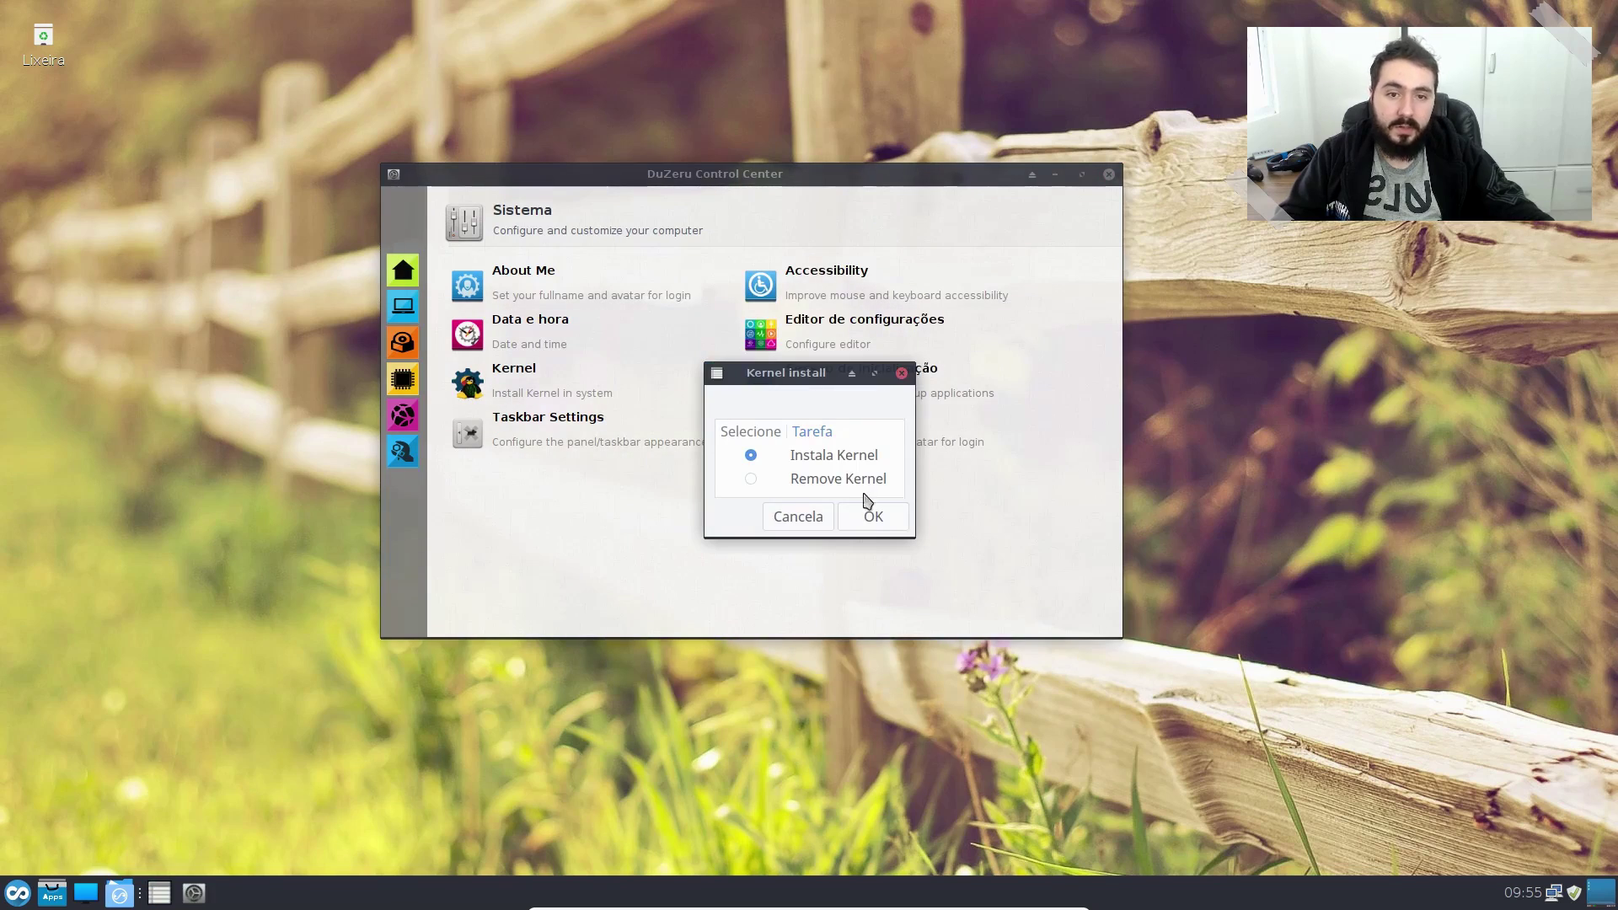
pyautogui.click(902, 372)
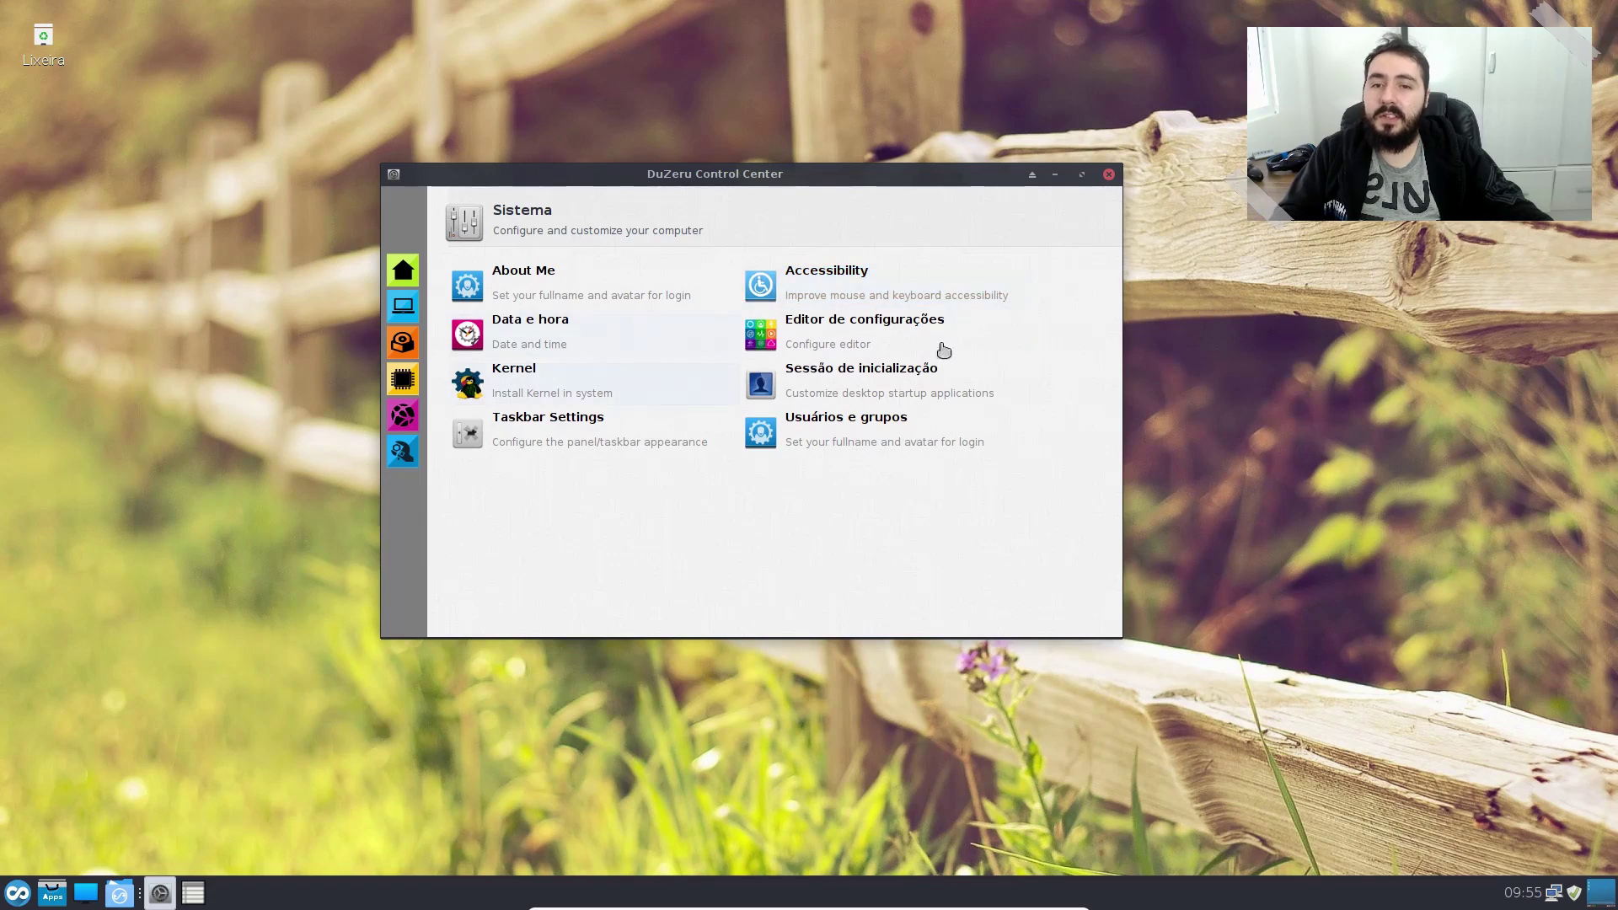
# Step: View the Meu computador overview, and close the Control Center and the remaining Kernel install dialog
pyautogui.click(403, 276)
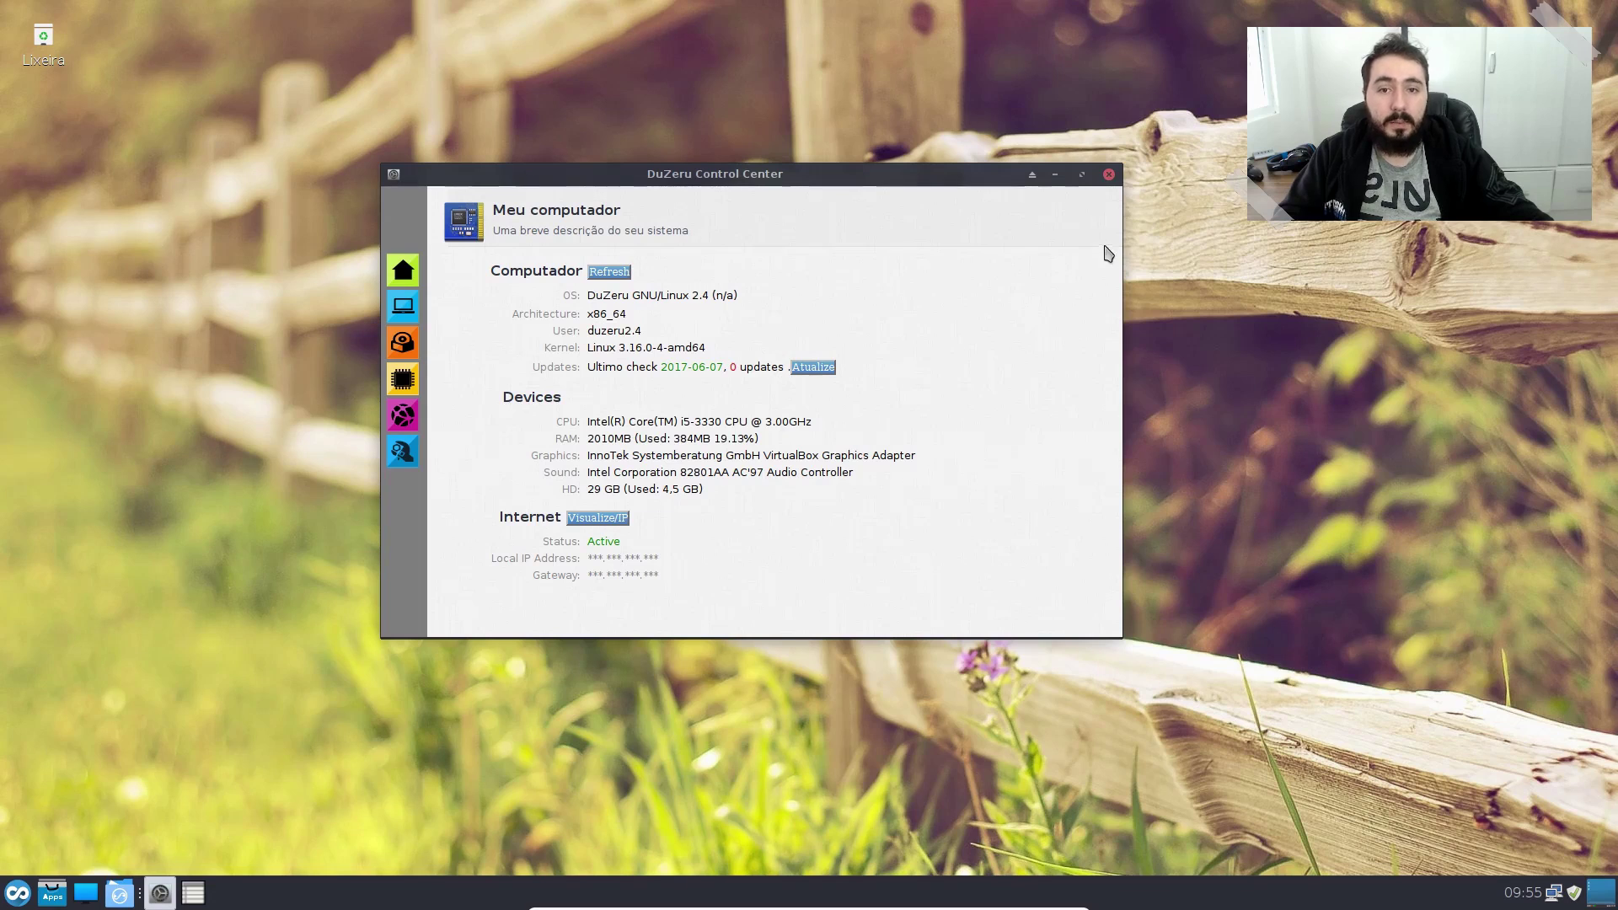
pyautogui.click(1109, 176)
pyautogui.click(900, 373)
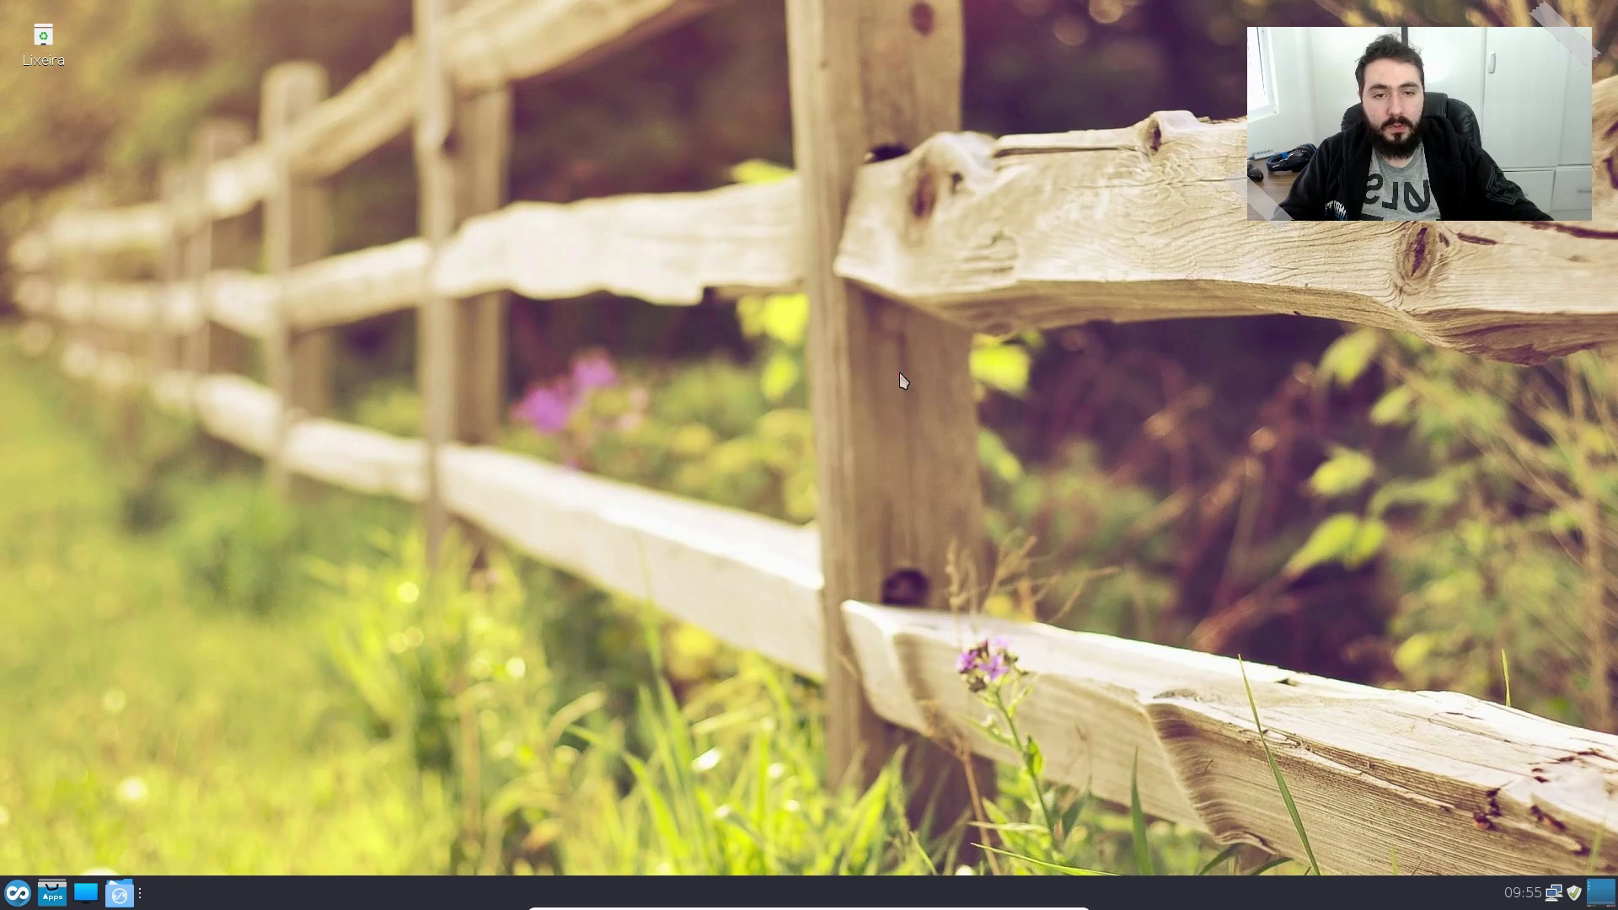
# Step: Start WPS Writer, dismiss the system check, create a blank document and close the Modelos Online page
pyautogui.click(17, 892)
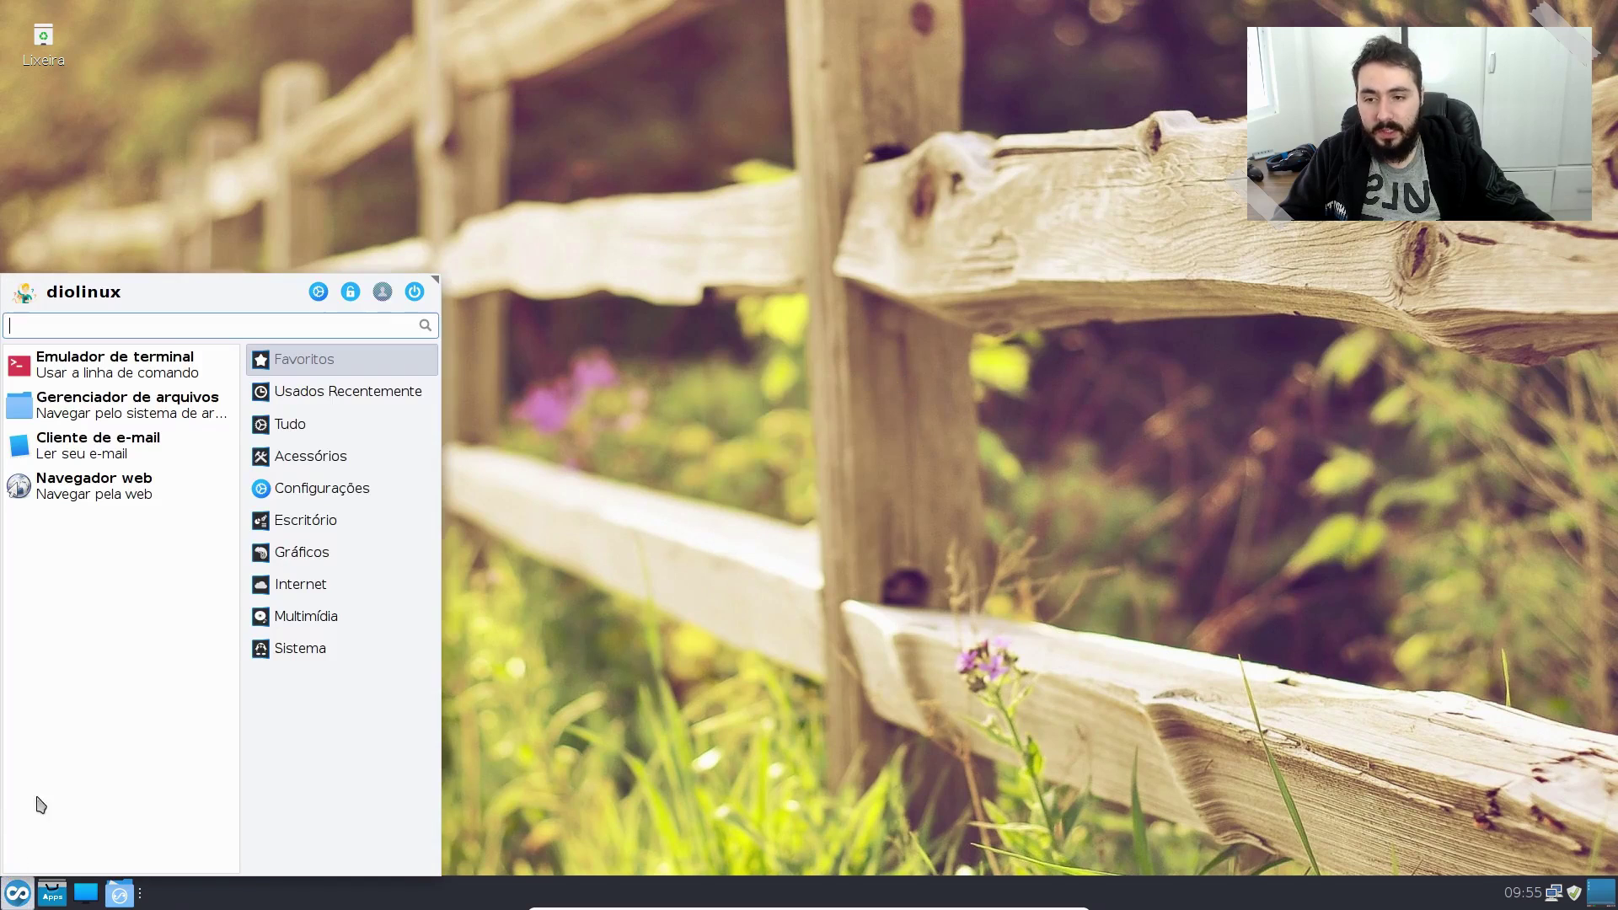
pyautogui.click(319, 524)
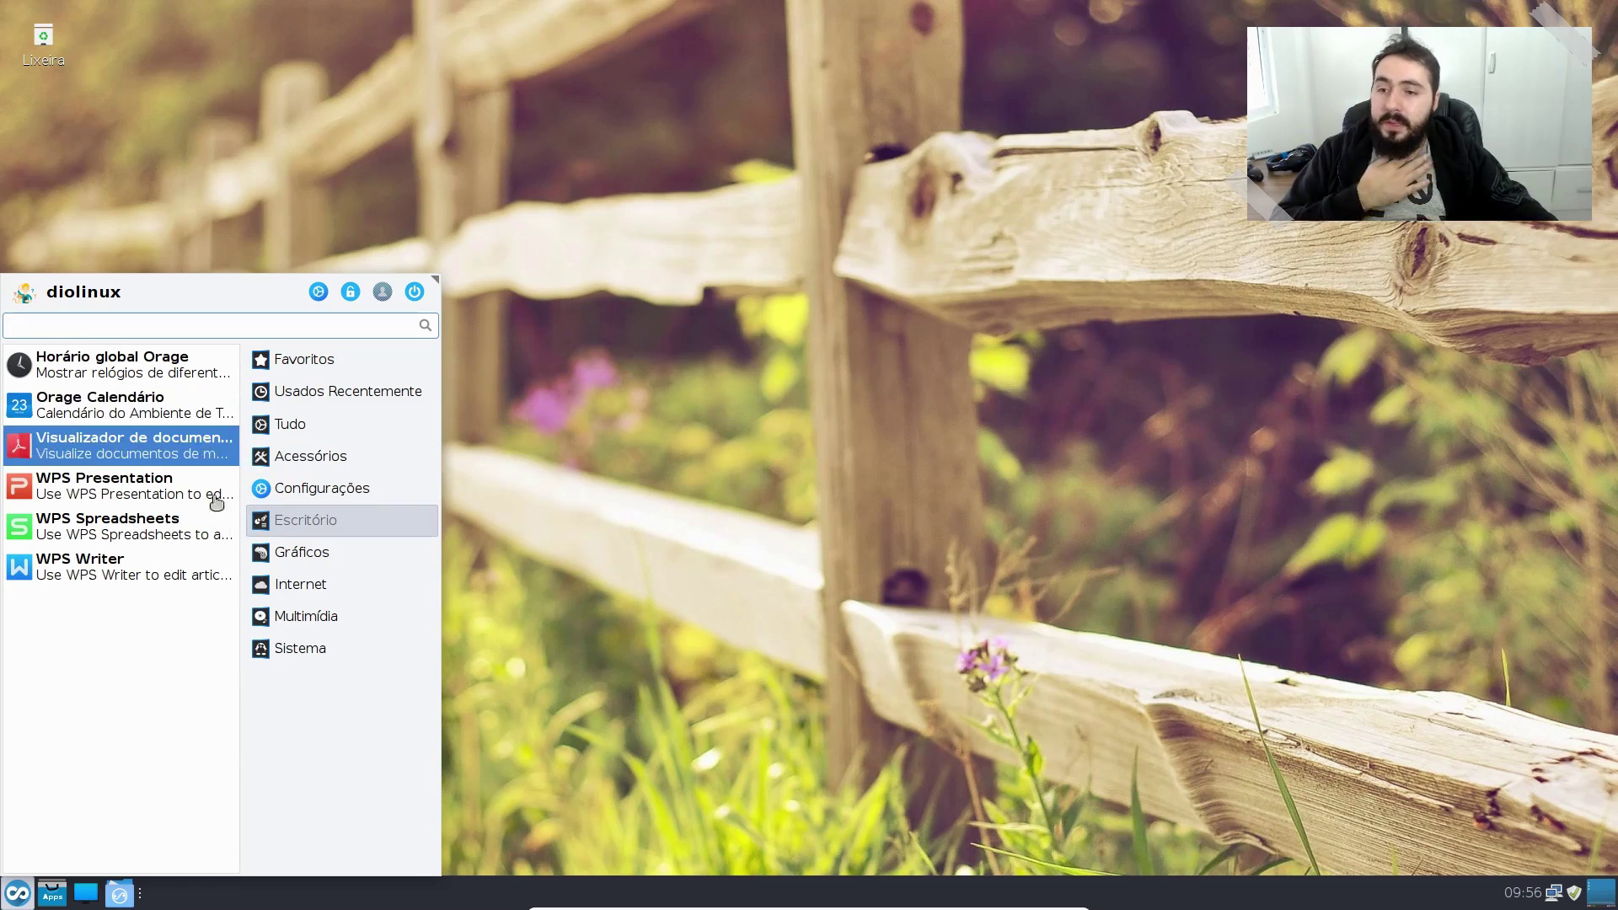
pyautogui.click(195, 580)
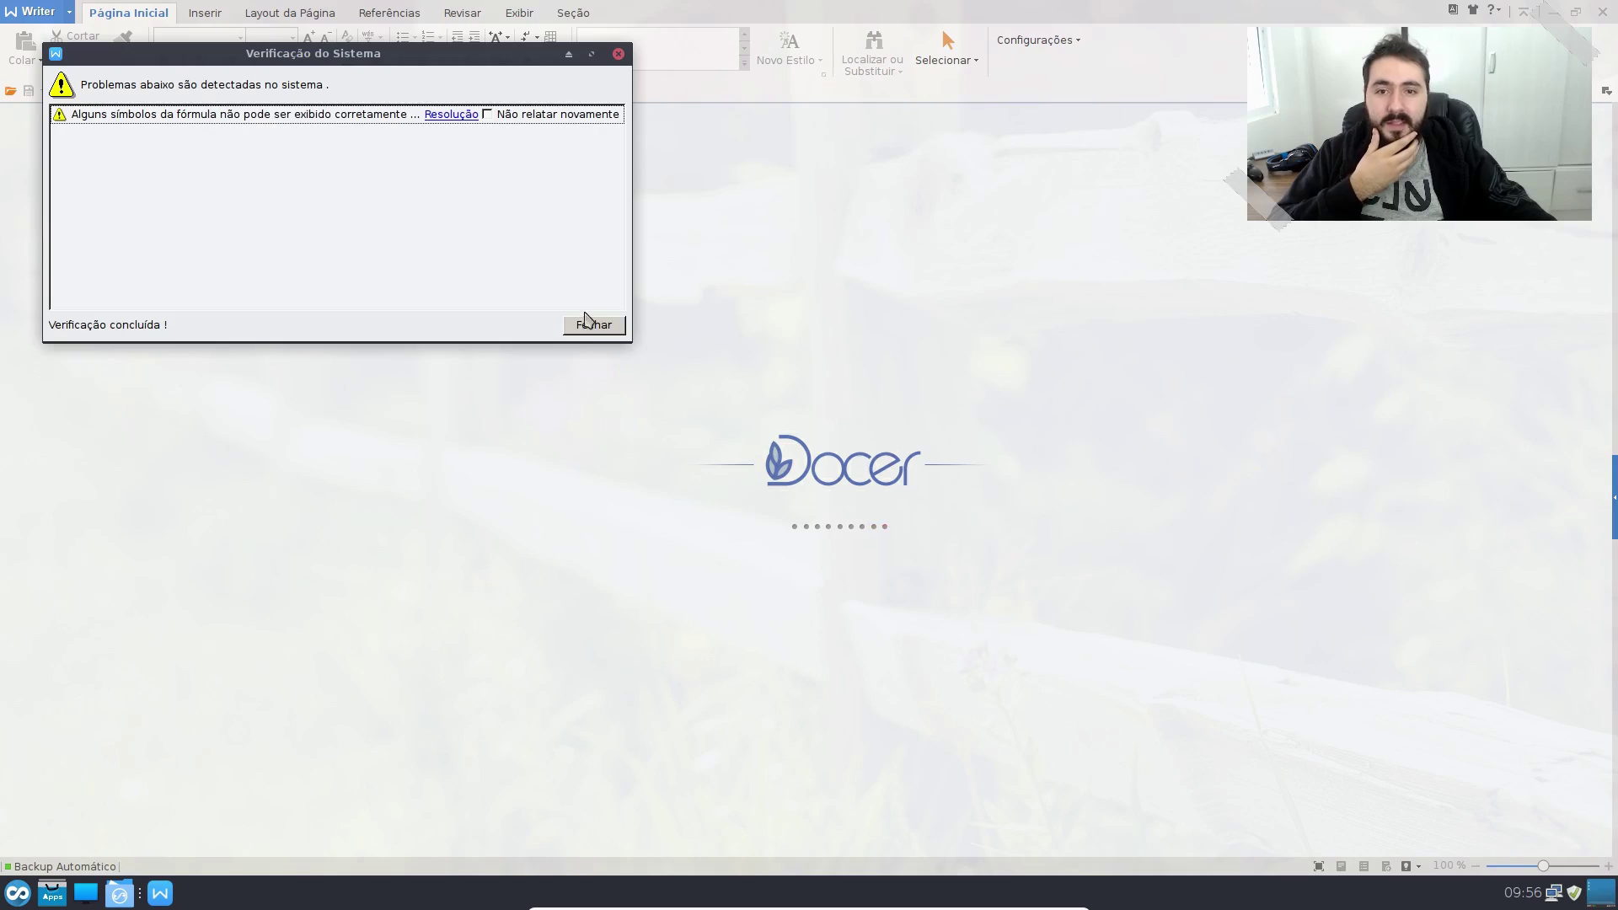
pyautogui.click(590, 325)
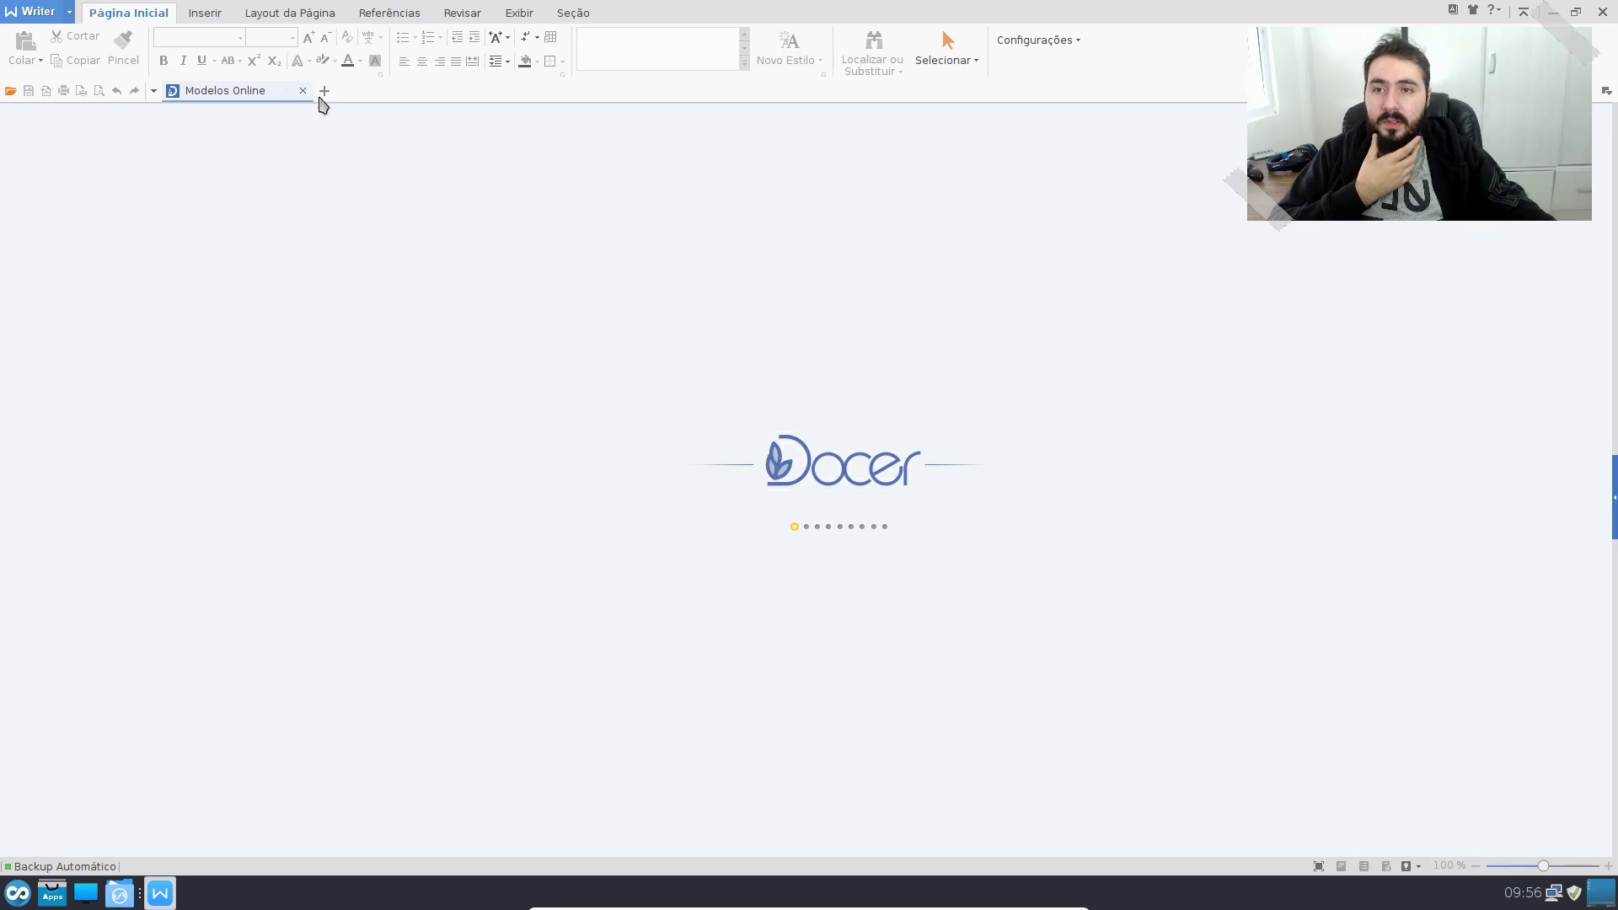
pyautogui.click(323, 92)
pyautogui.click(303, 90)
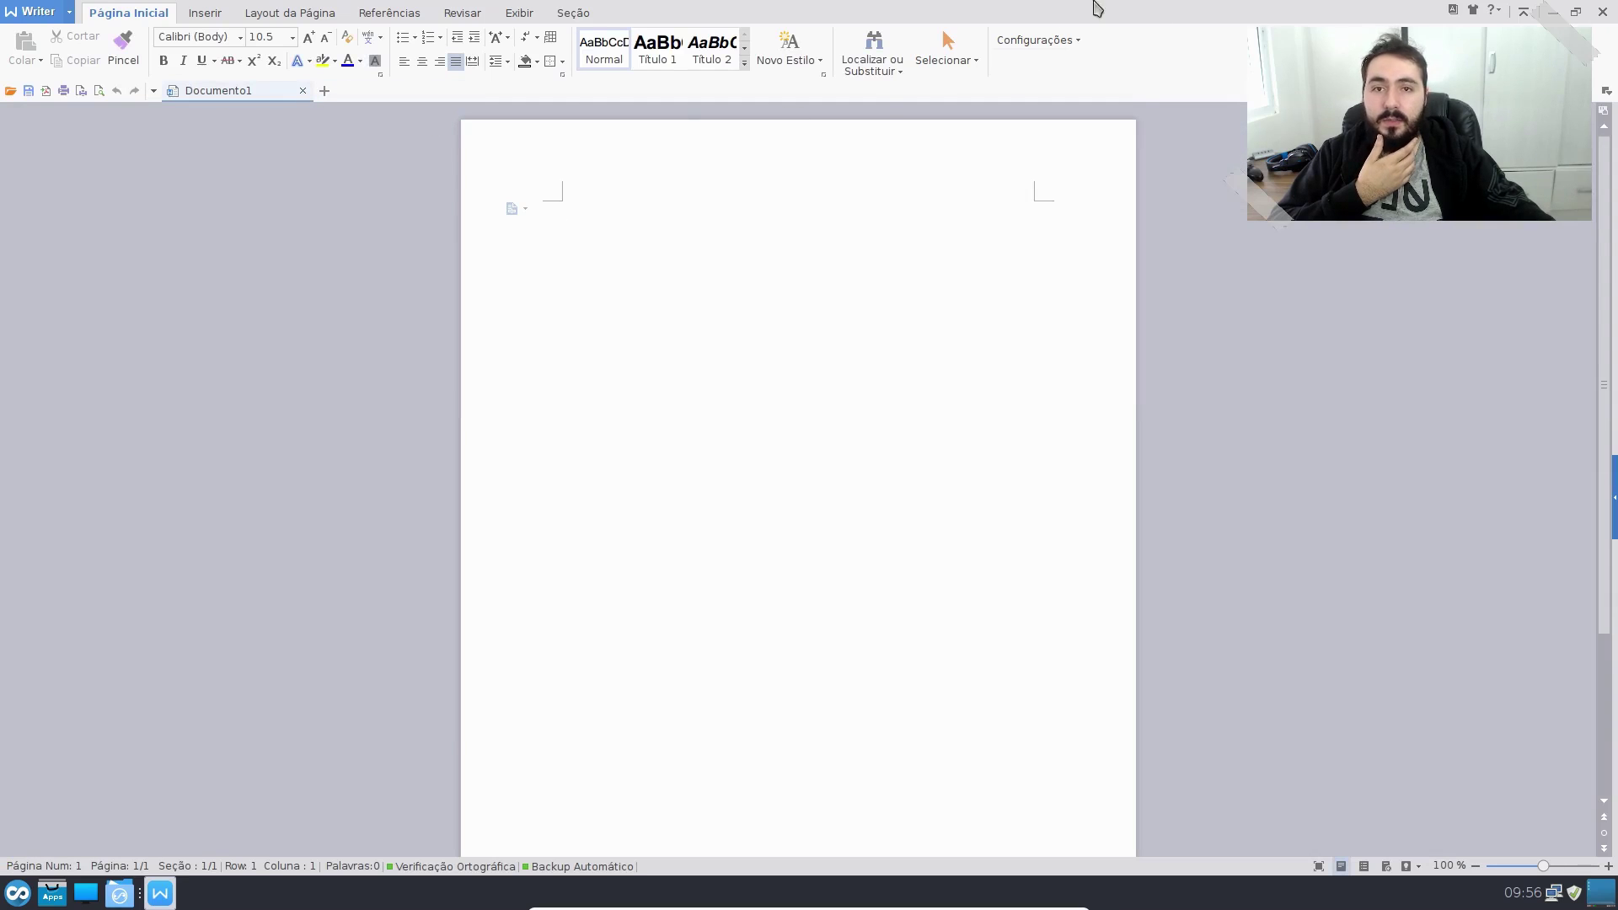
# Step: Restore the Writer window to its smaller size, move it away from the screen edges, and close it
pyautogui.click(1575, 12)
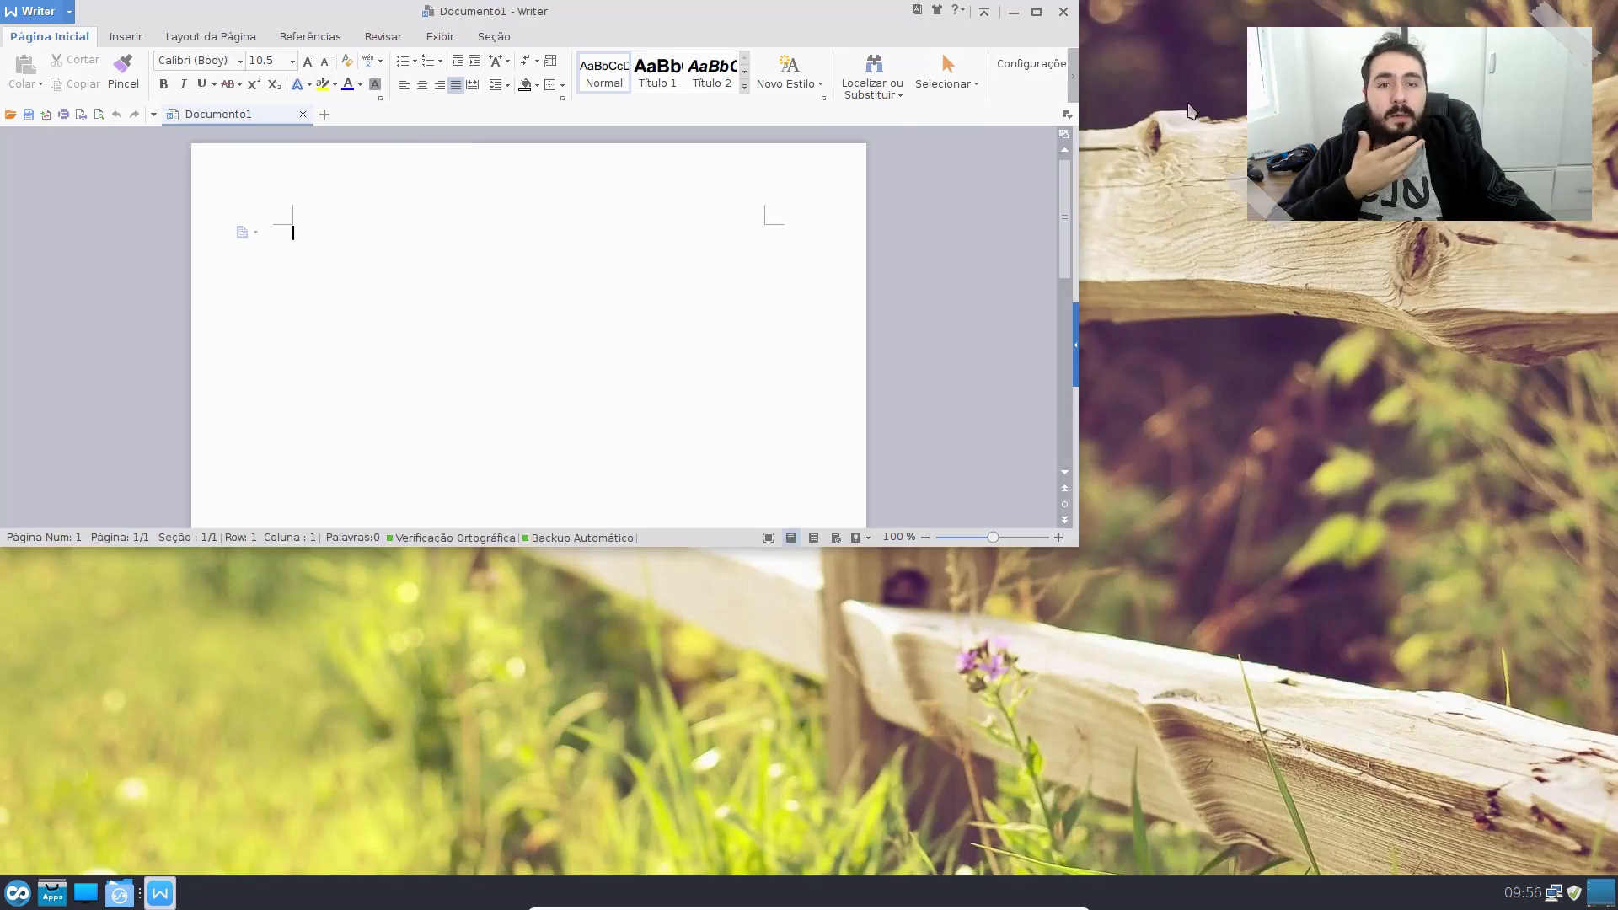
pyautogui.moveTo(910, 11); pyautogui.dragTo(990, 61)
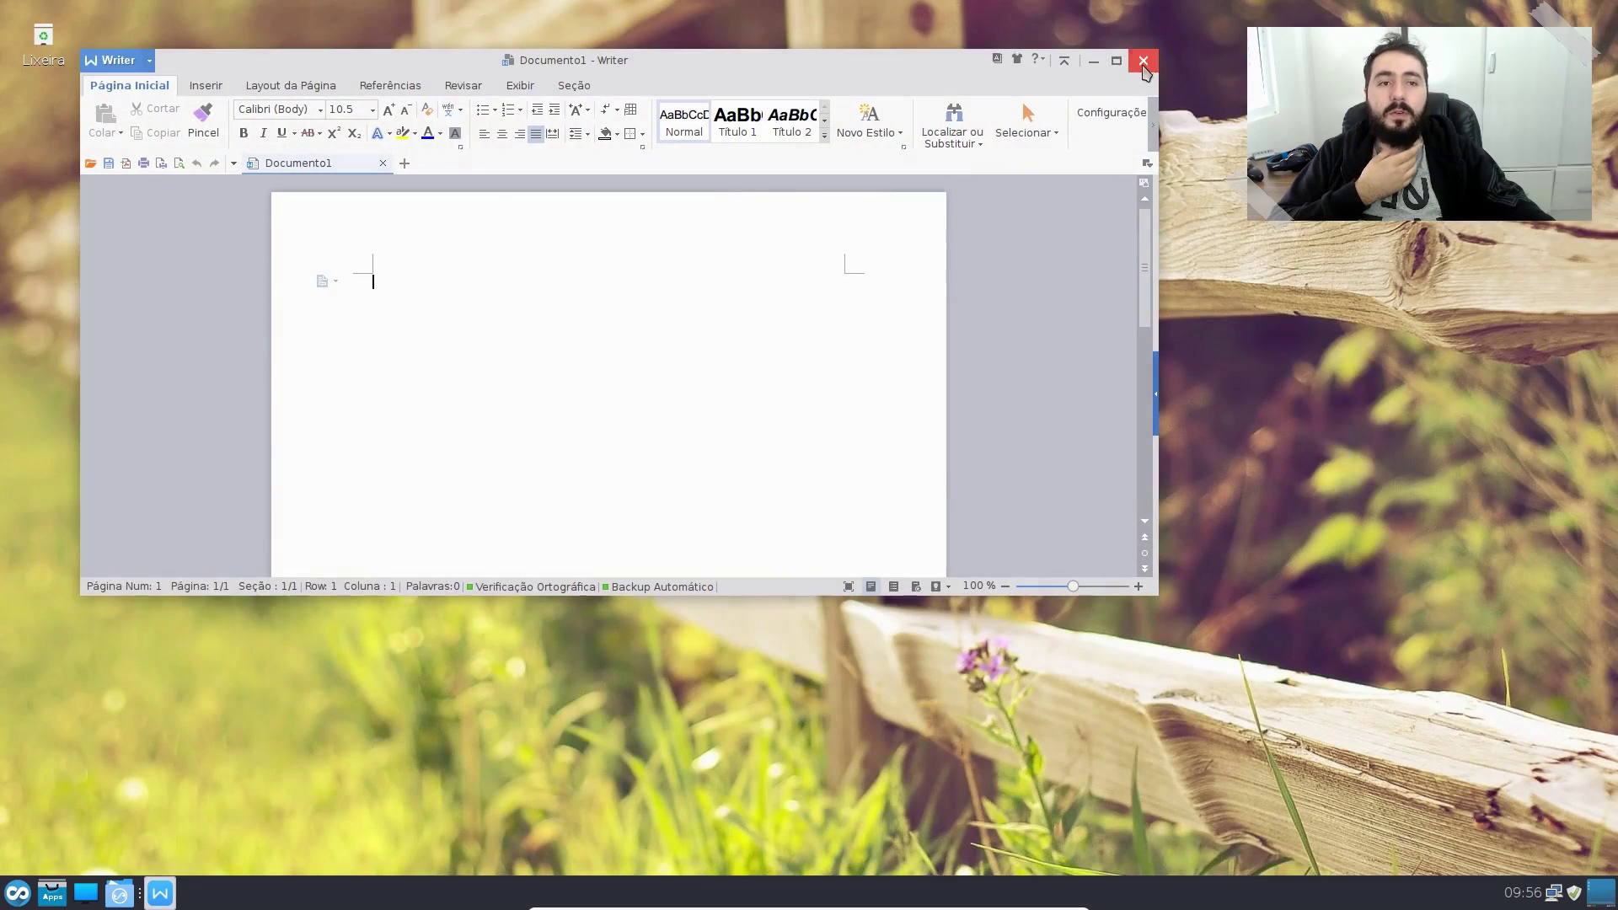
pyautogui.click(1143, 62)
# Step: Browse the programs in the Gráficos, Escritório and Internet categories of the applications menu
pyautogui.click(17, 891)
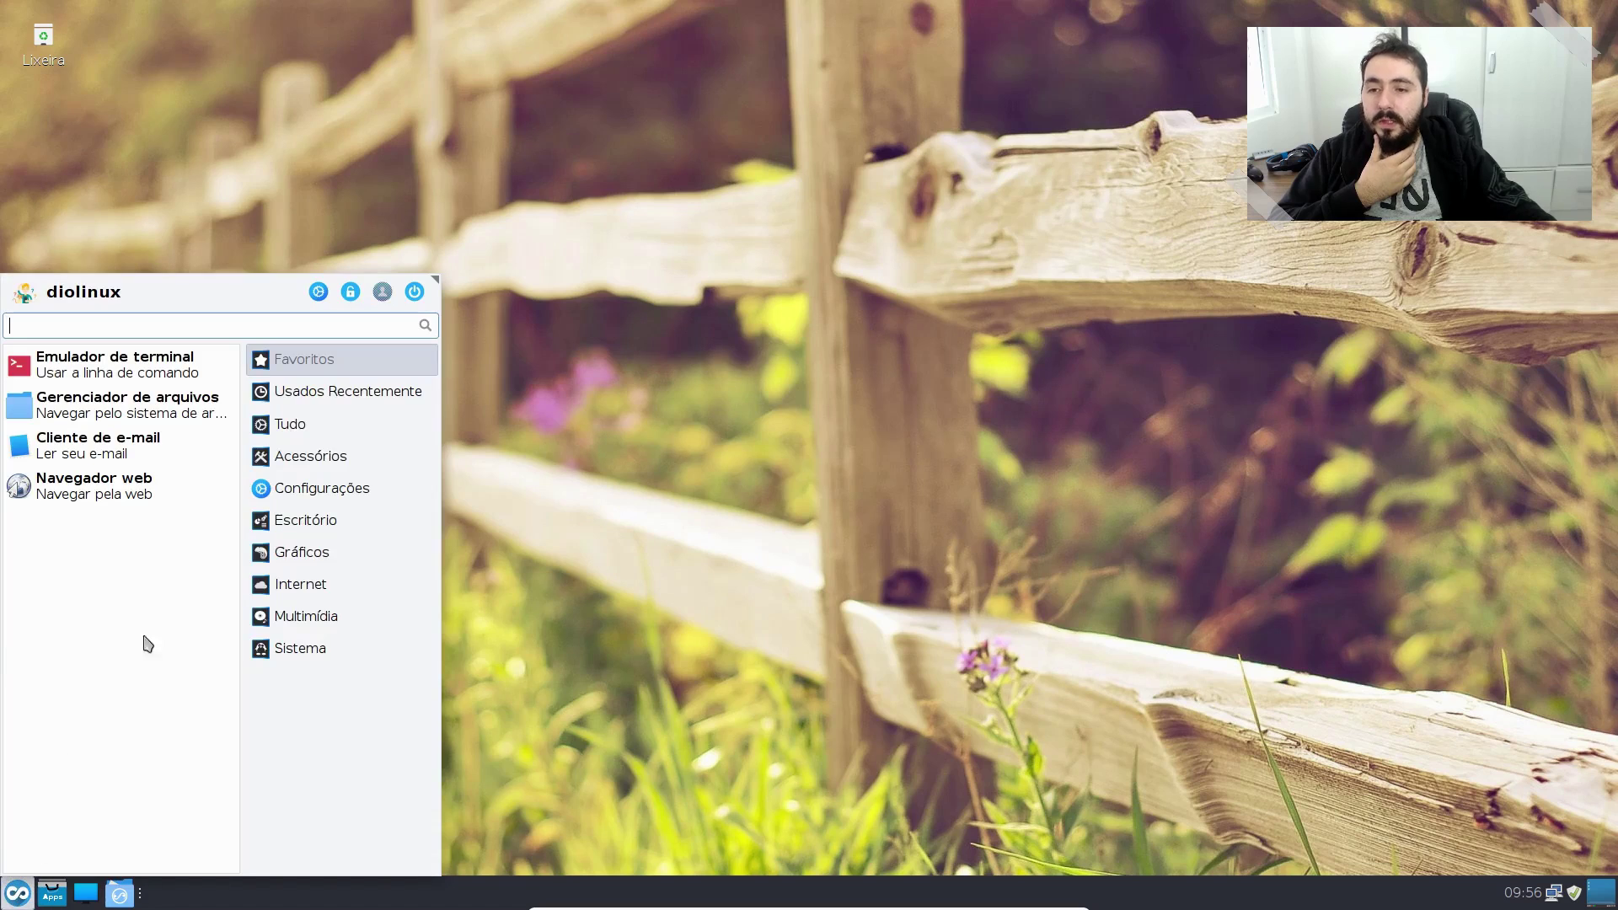
pyautogui.click(363, 590)
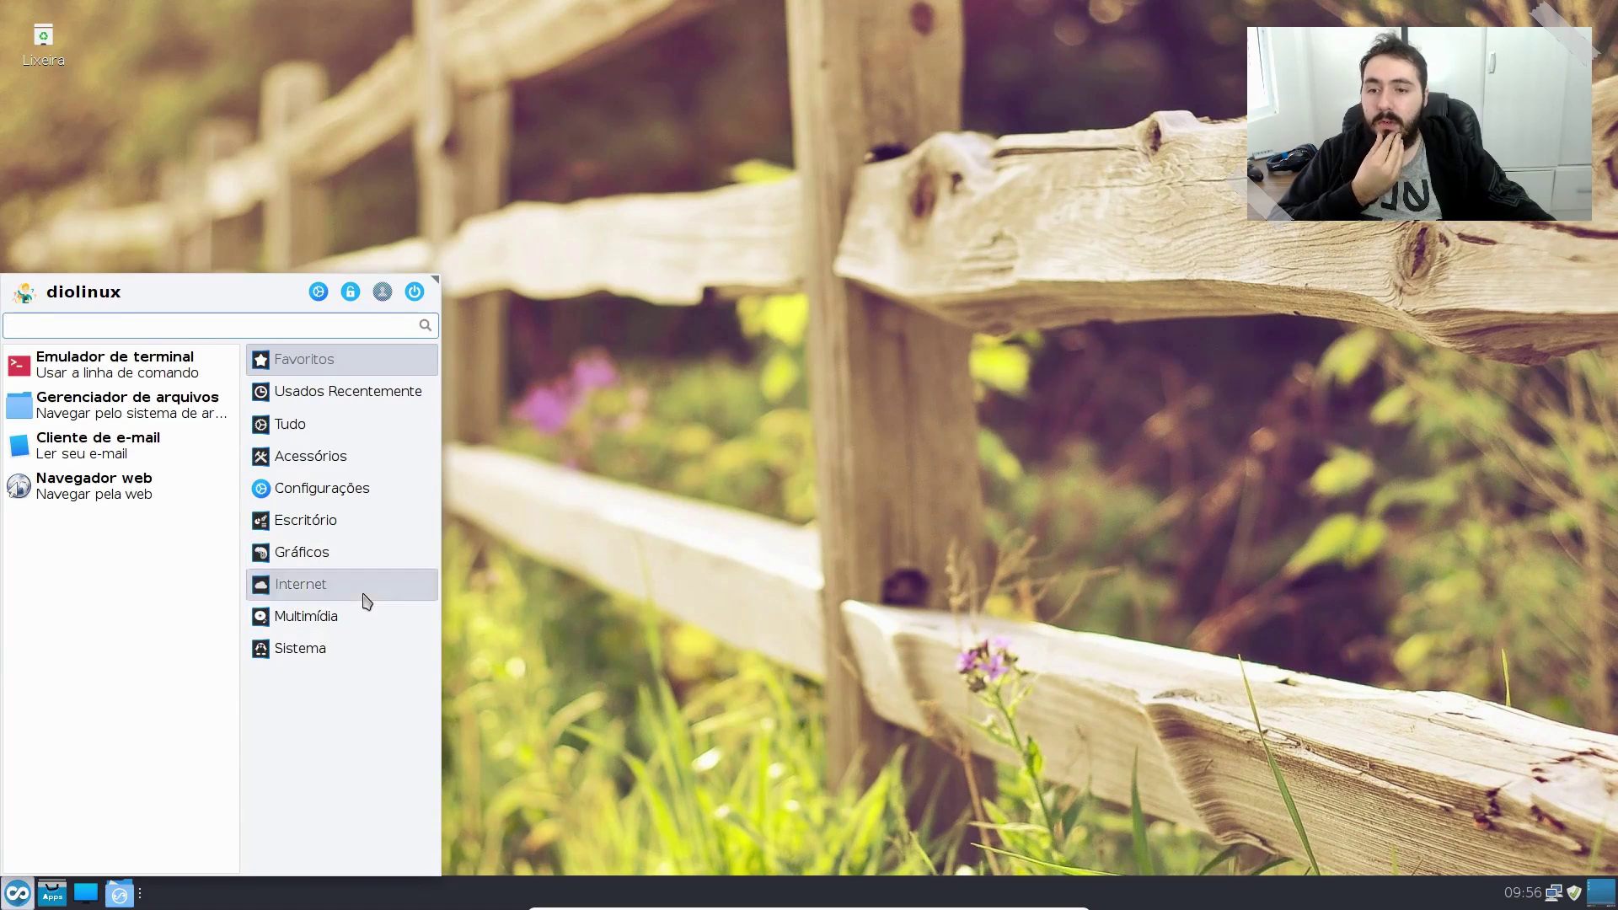
pyautogui.click(352, 555)
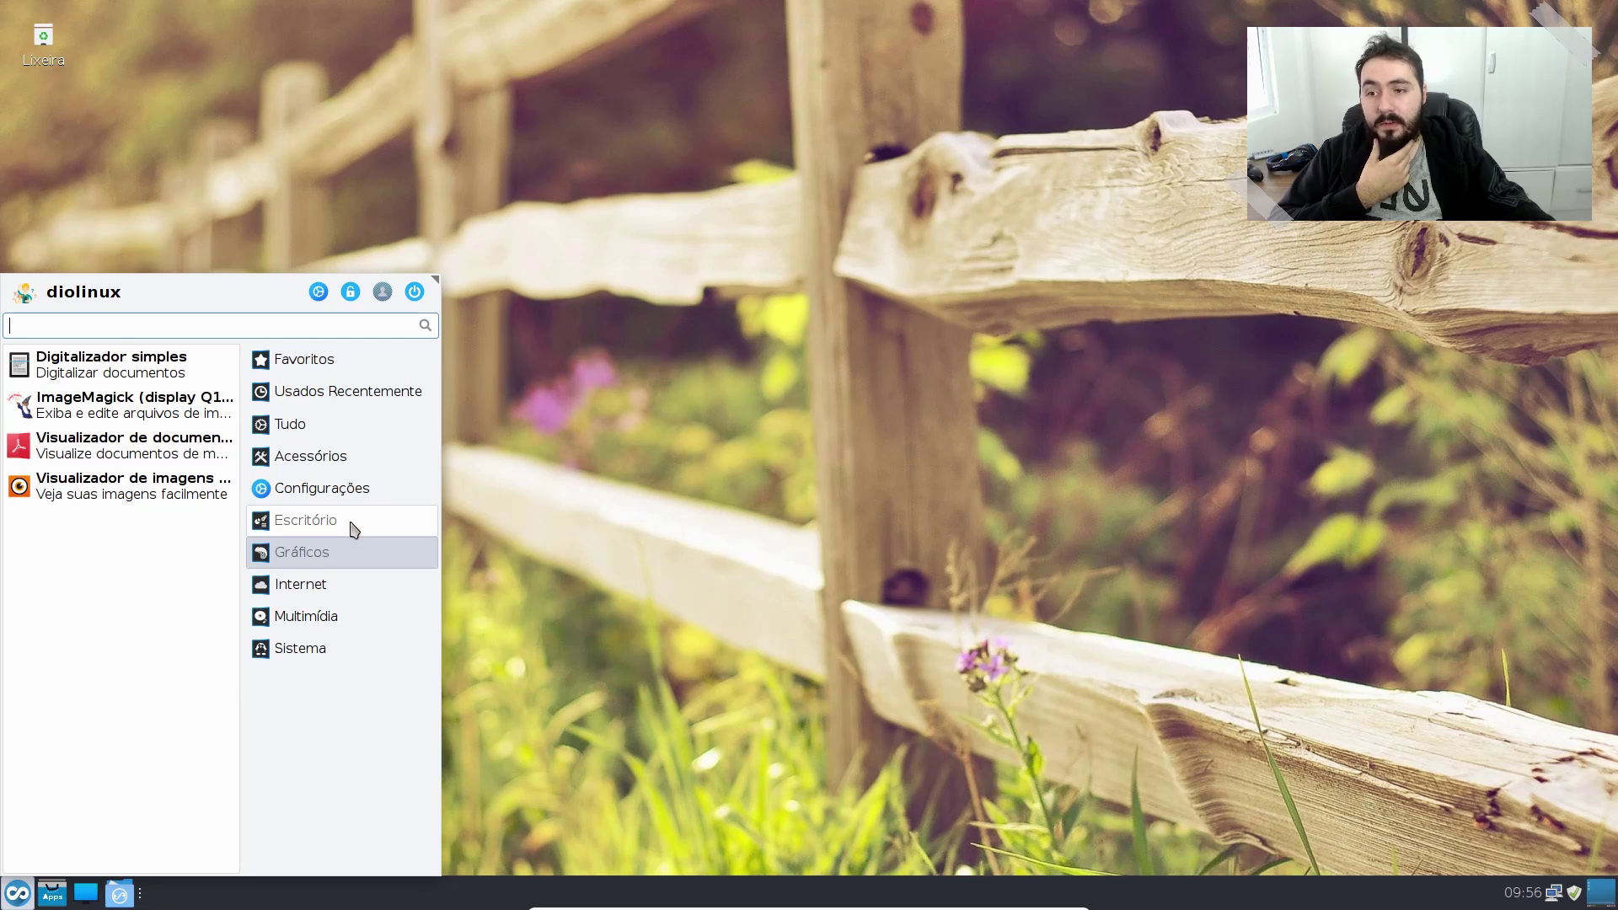
pyautogui.click(353, 527)
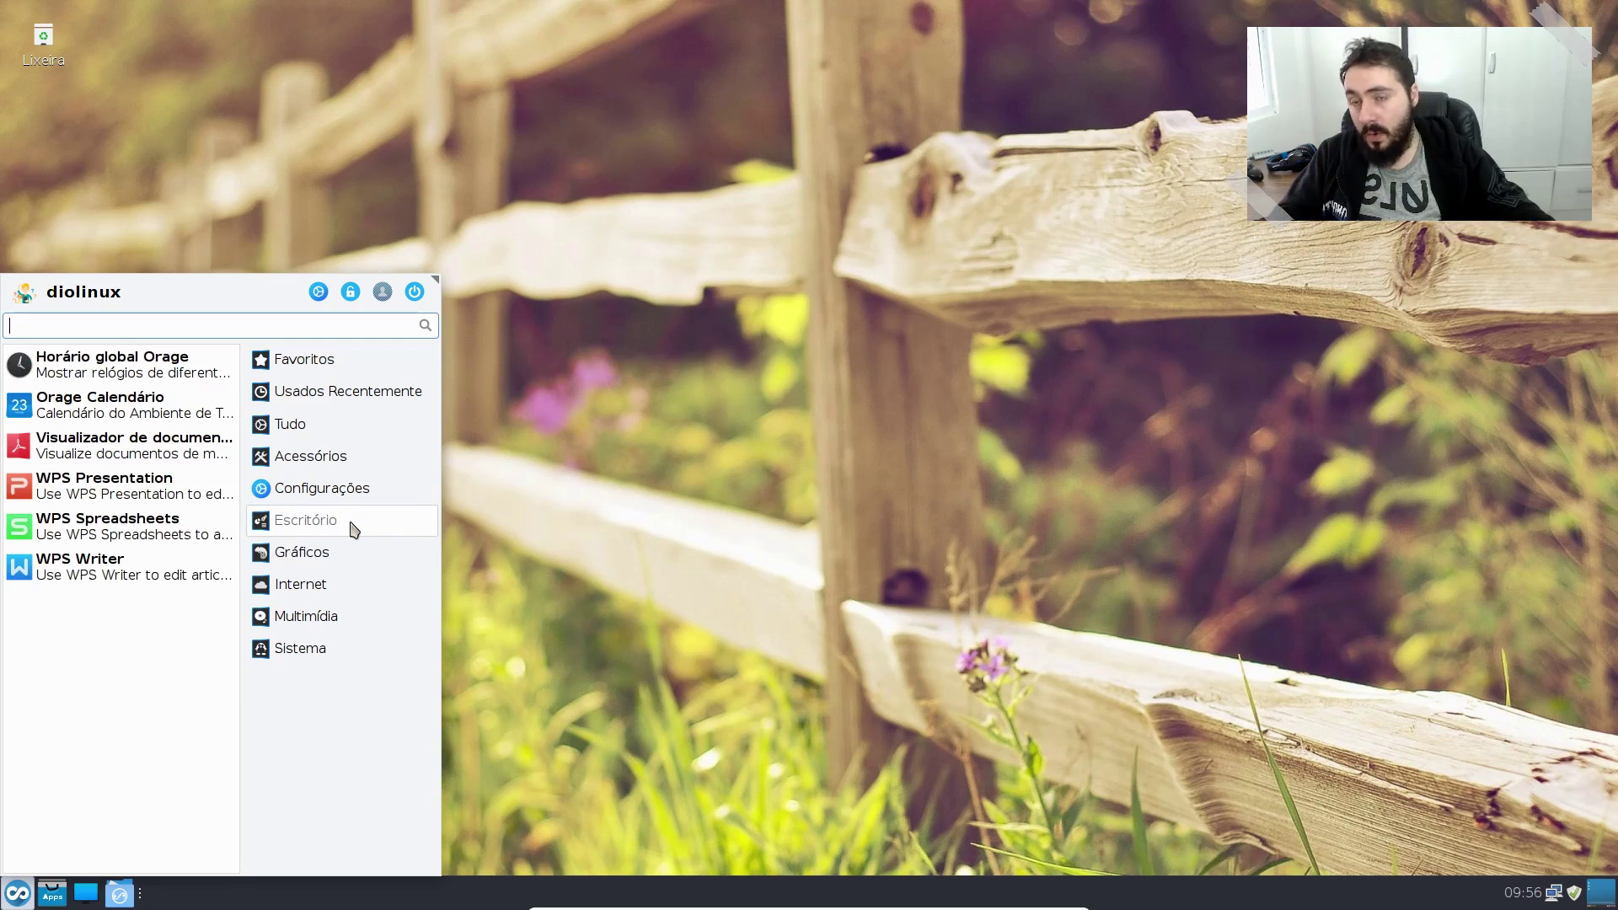
pyautogui.click(359, 560)
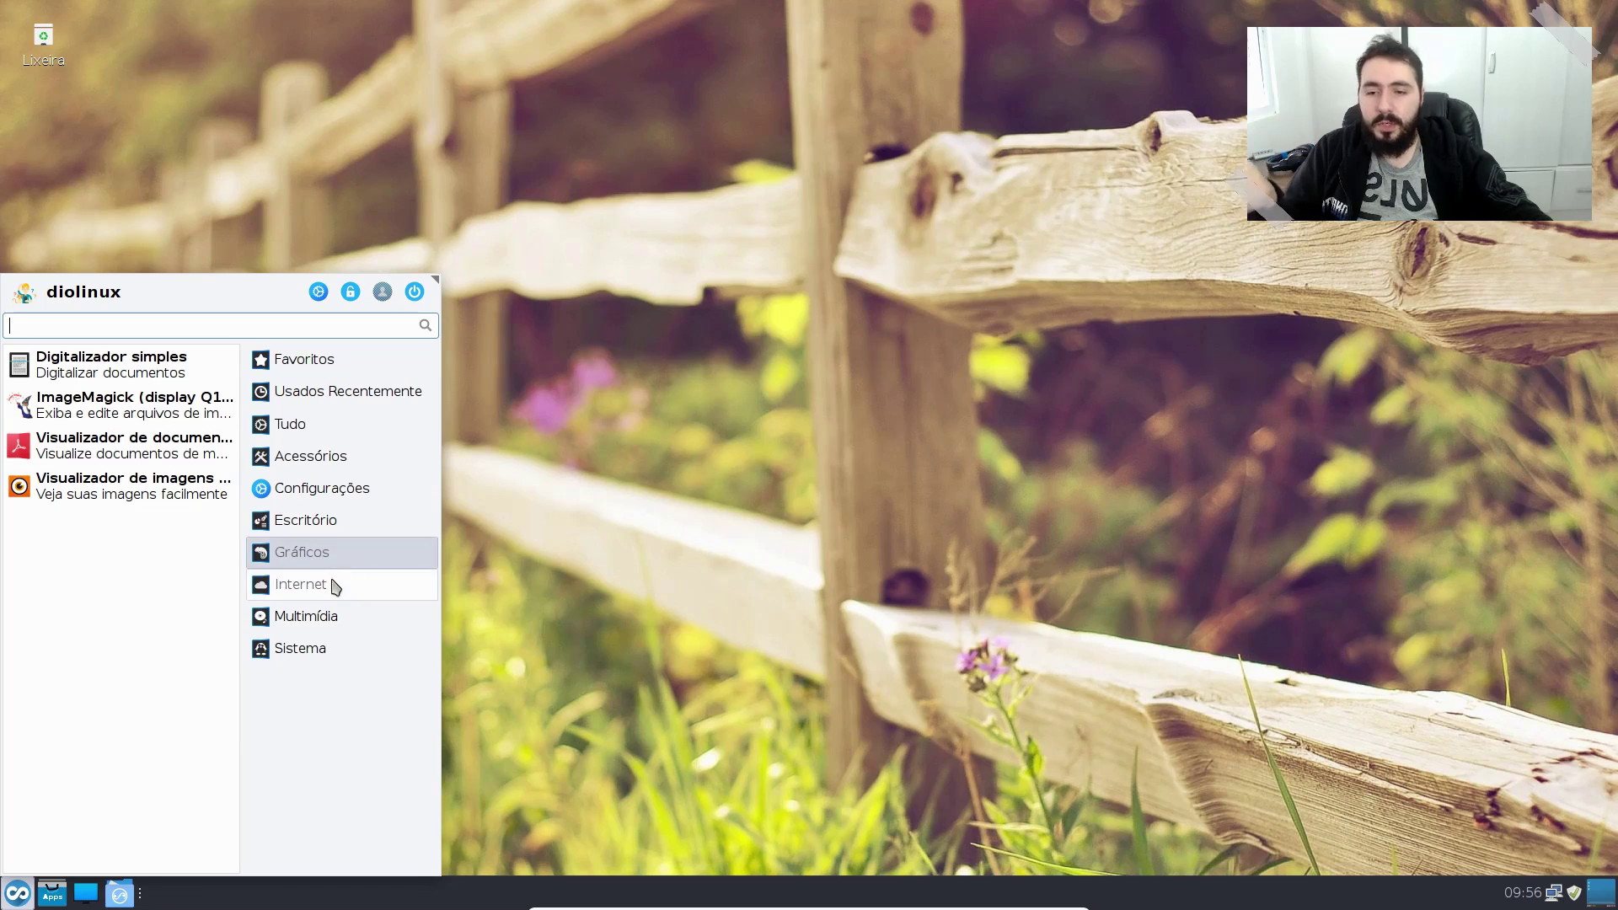
pyautogui.moveTo(342, 583)
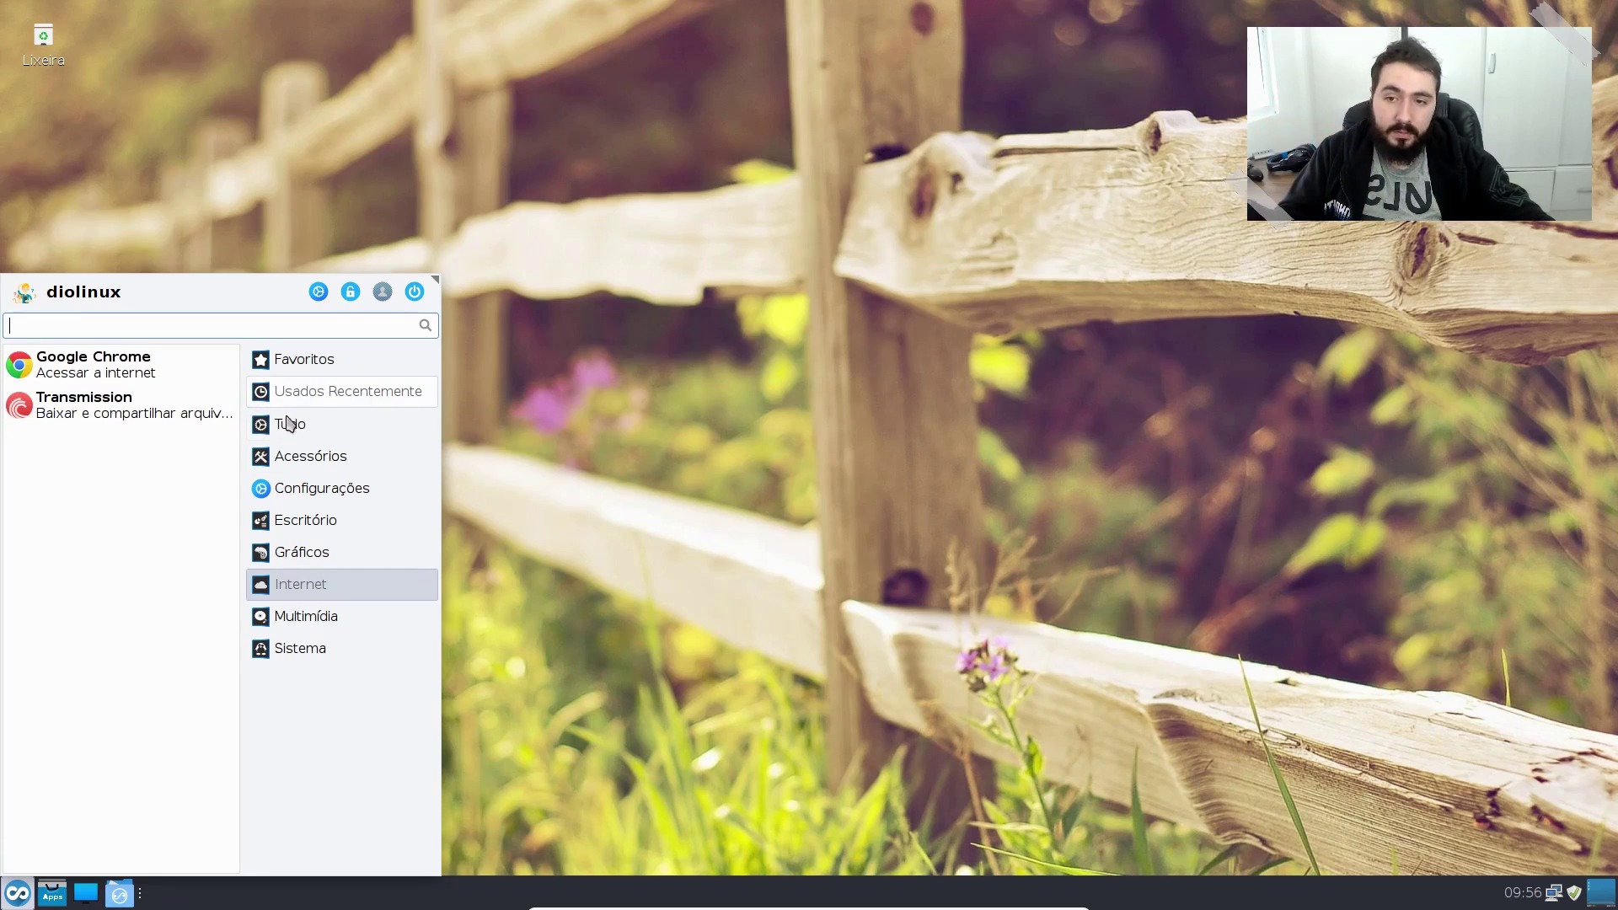
# Step: Open Gestor de som from the Multimídia applications to view the mixer, and close it
pyautogui.click(368, 621)
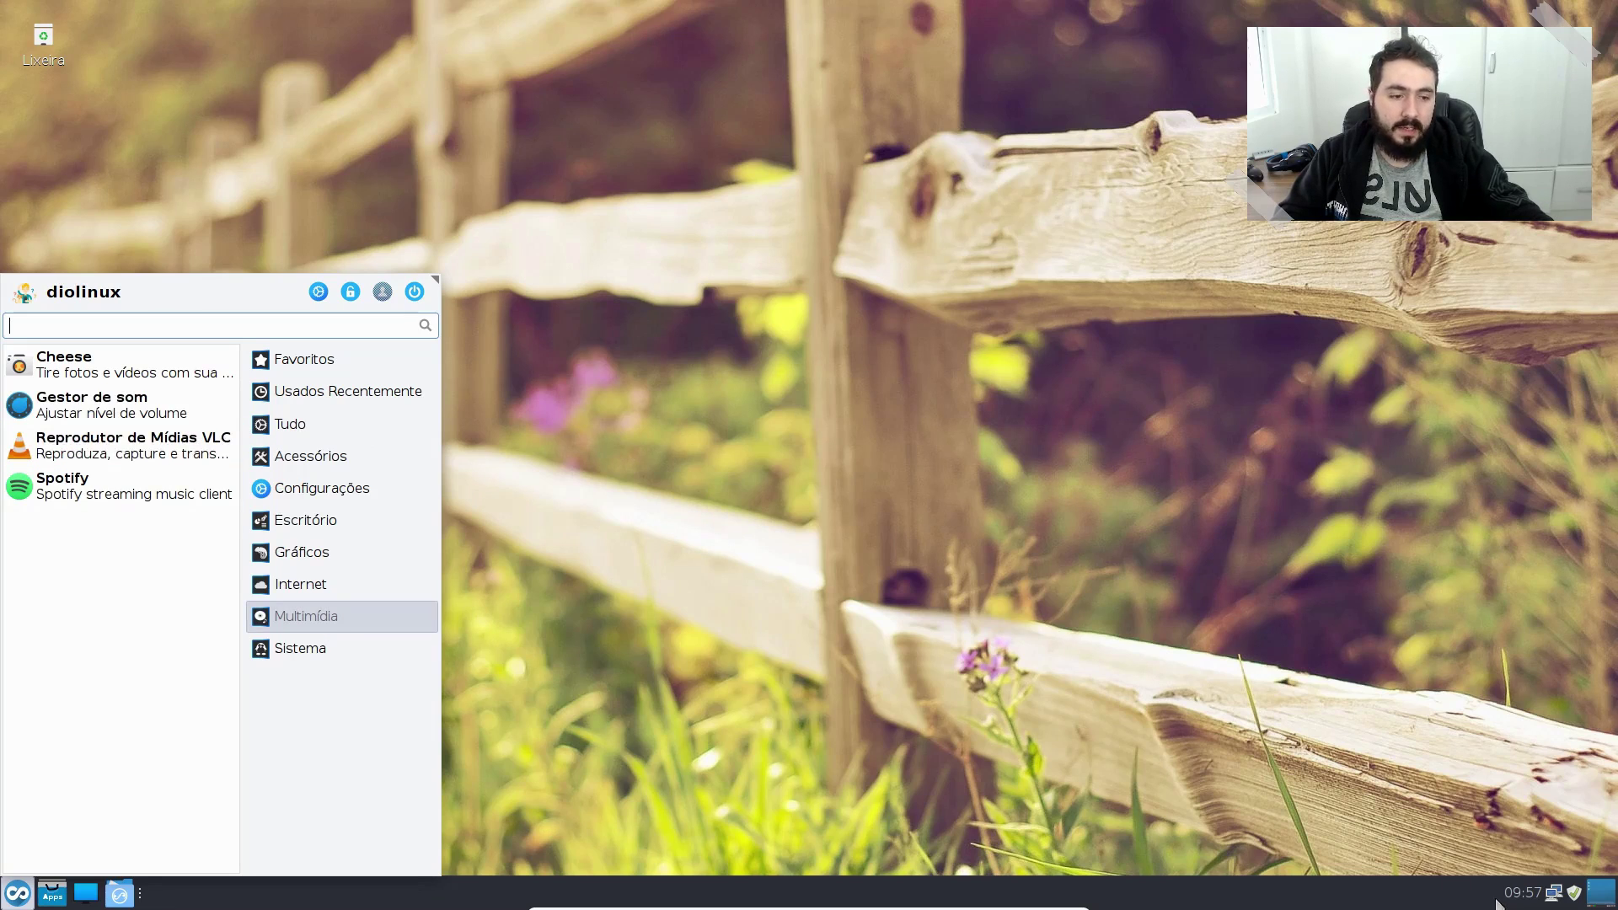
pyautogui.click(110, 404)
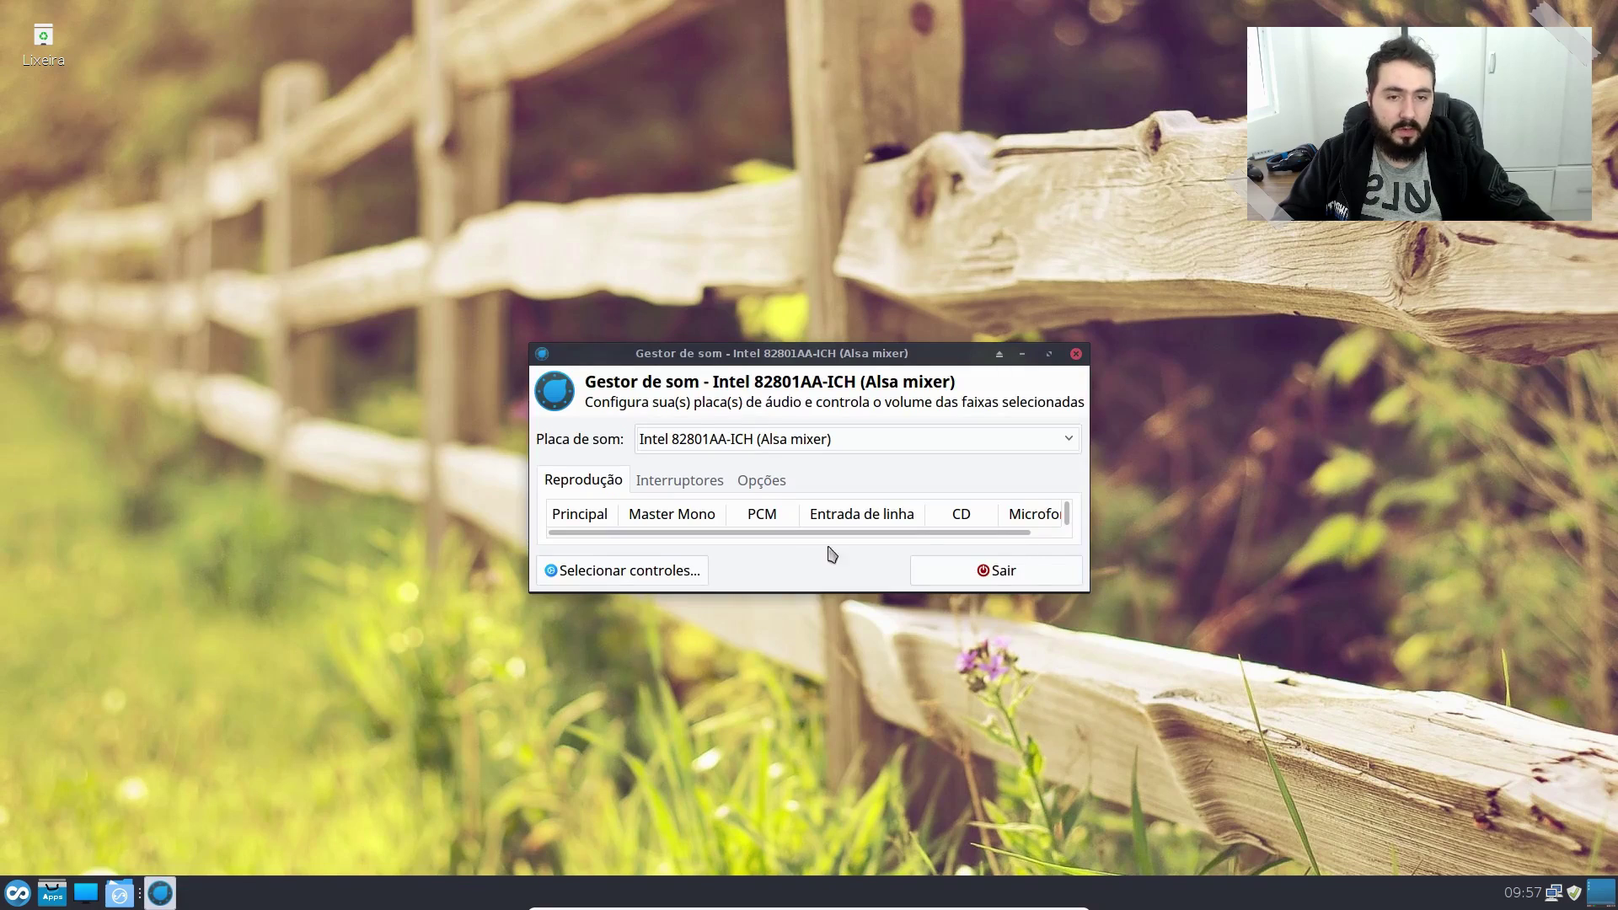
pyautogui.click(1076, 355)
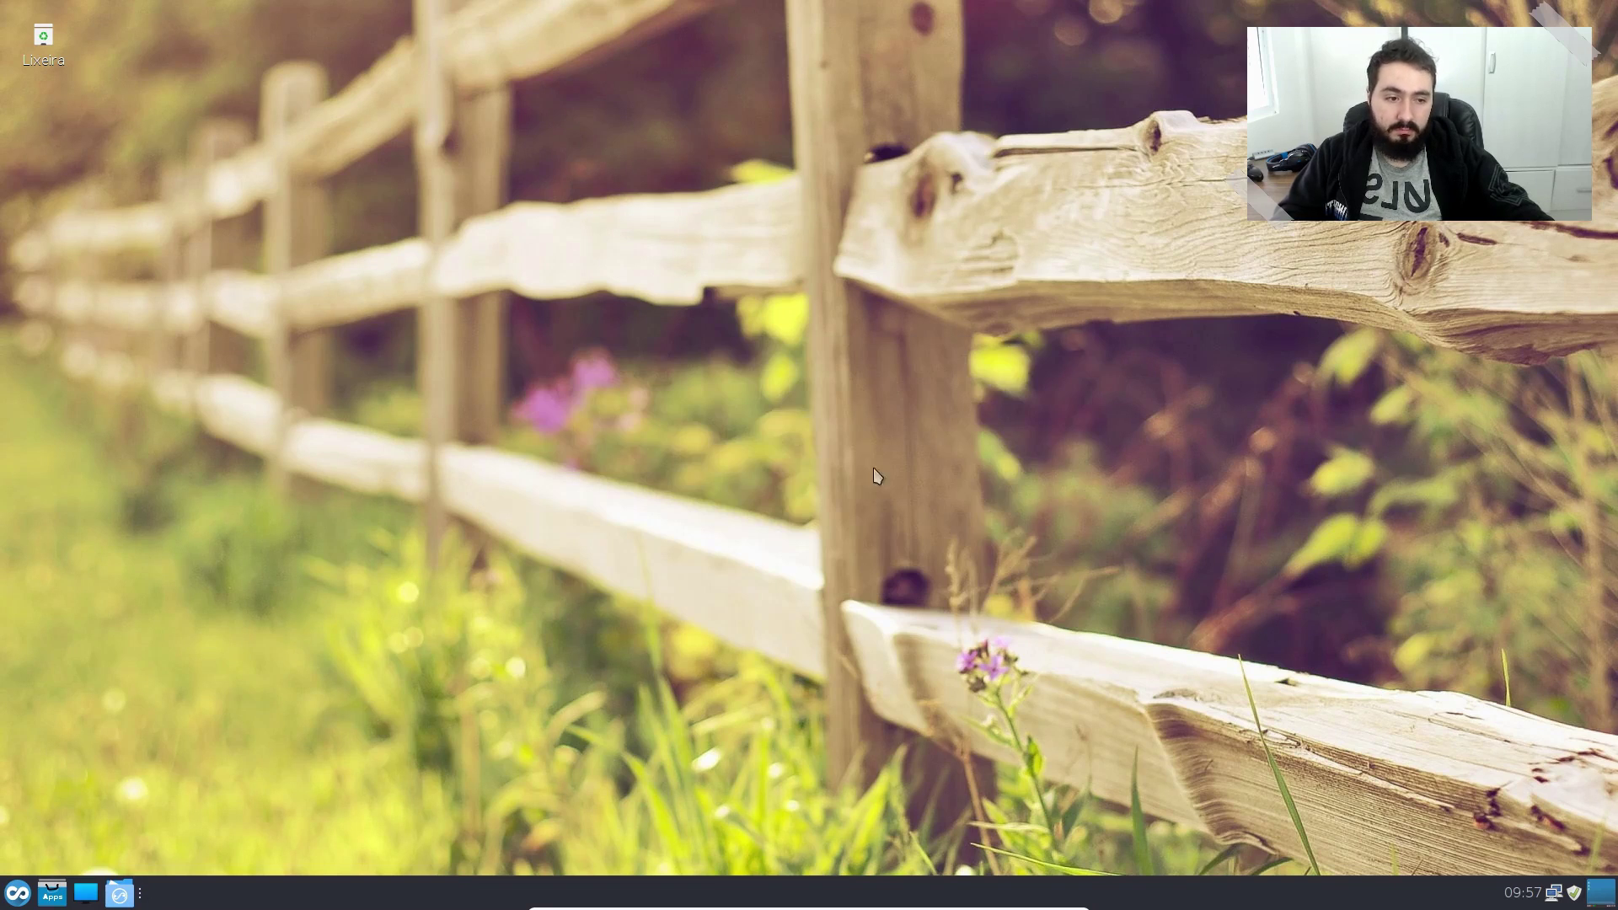
# Step: Review the Internet and Multimídia categories of the applications menu again
pyautogui.click(17, 892)
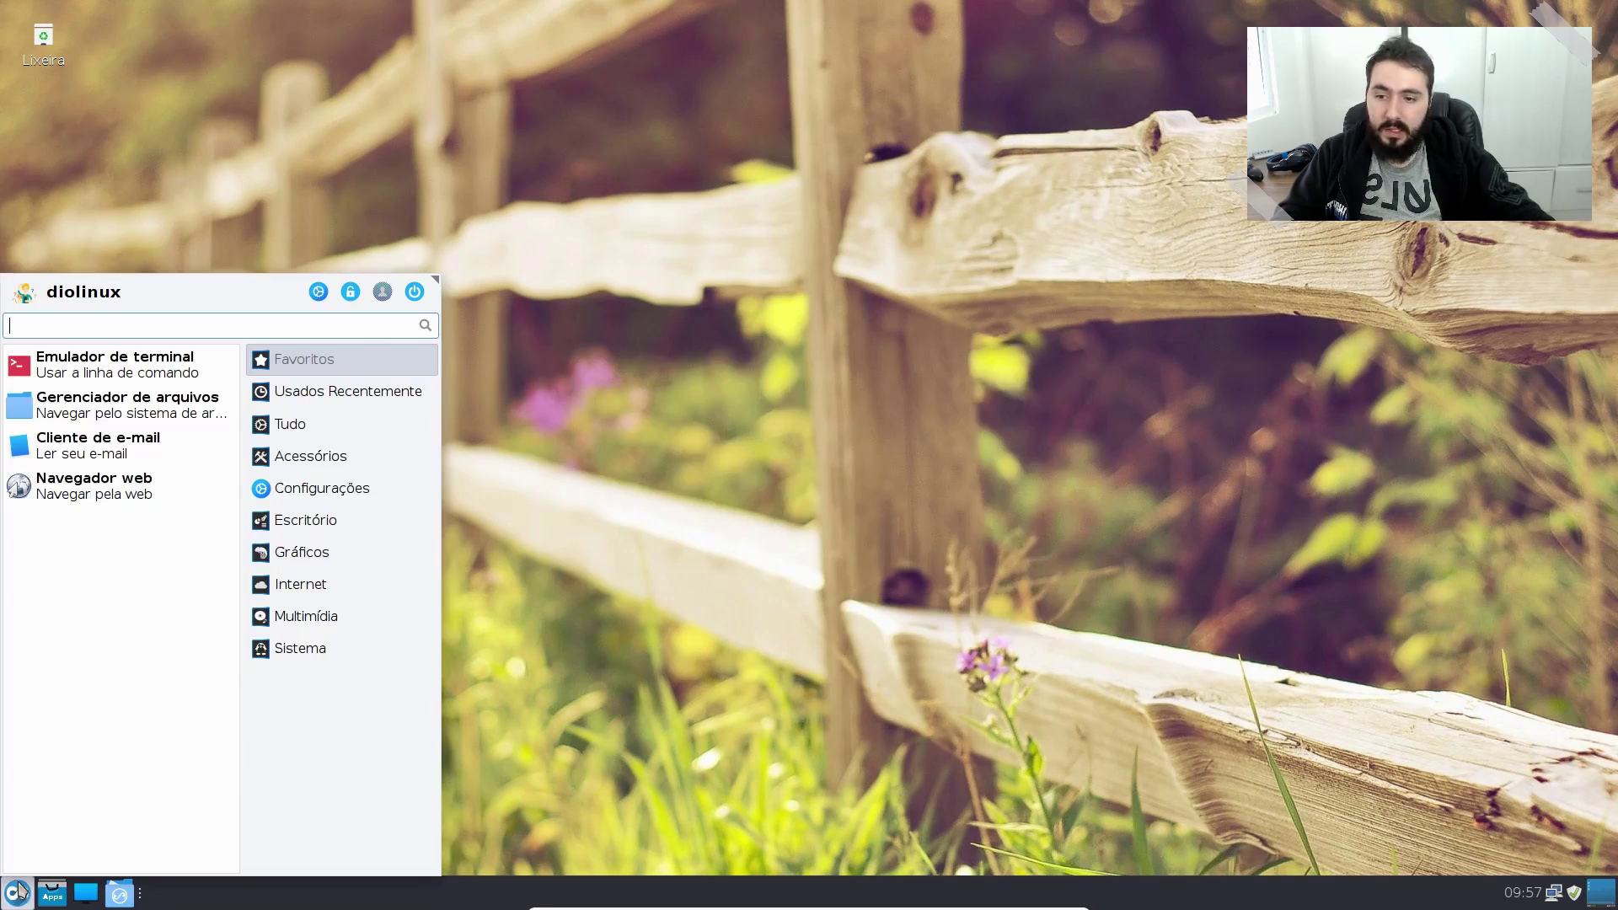
pyautogui.click(360, 588)
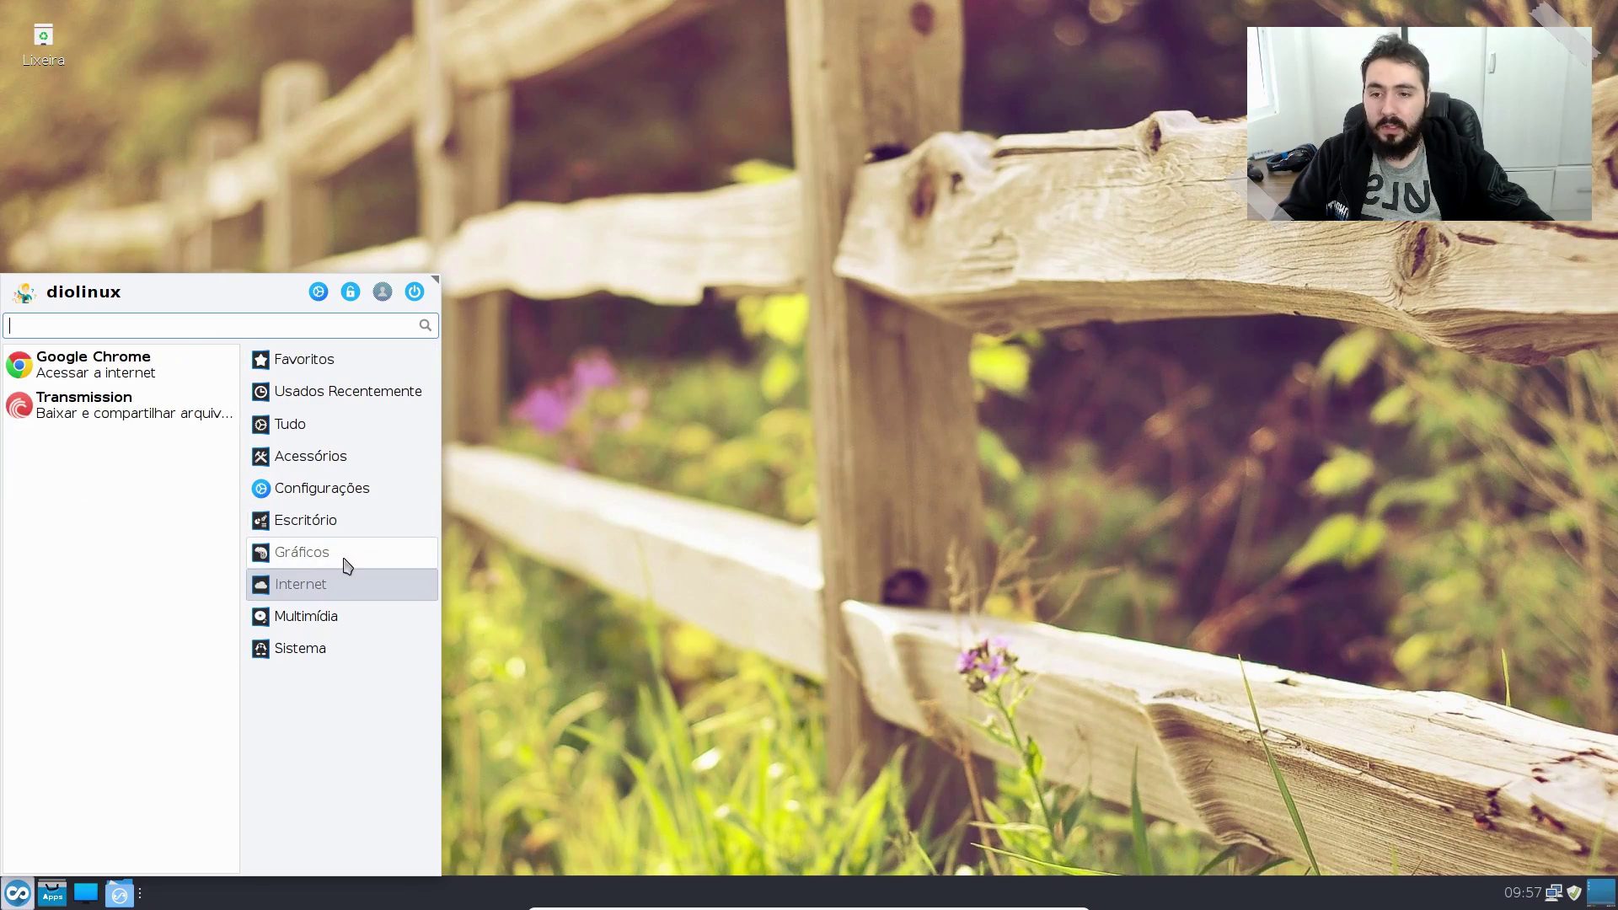
pyautogui.click(338, 618)
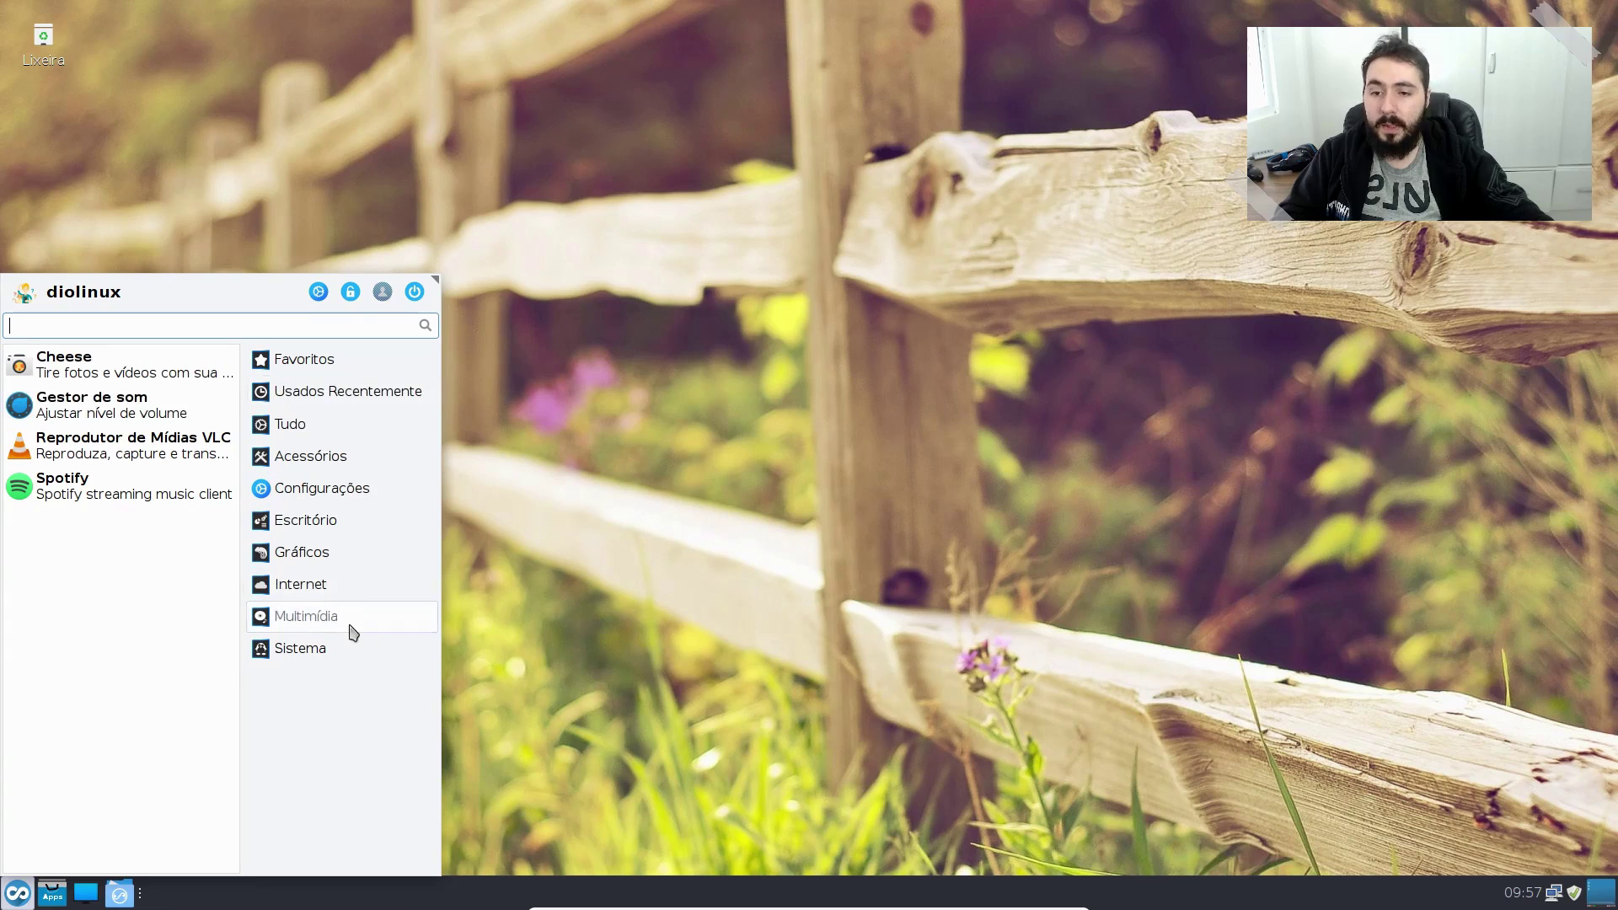
# Step: Browse the programs in the Sistema category of the applications menu
pyautogui.click(312, 656)
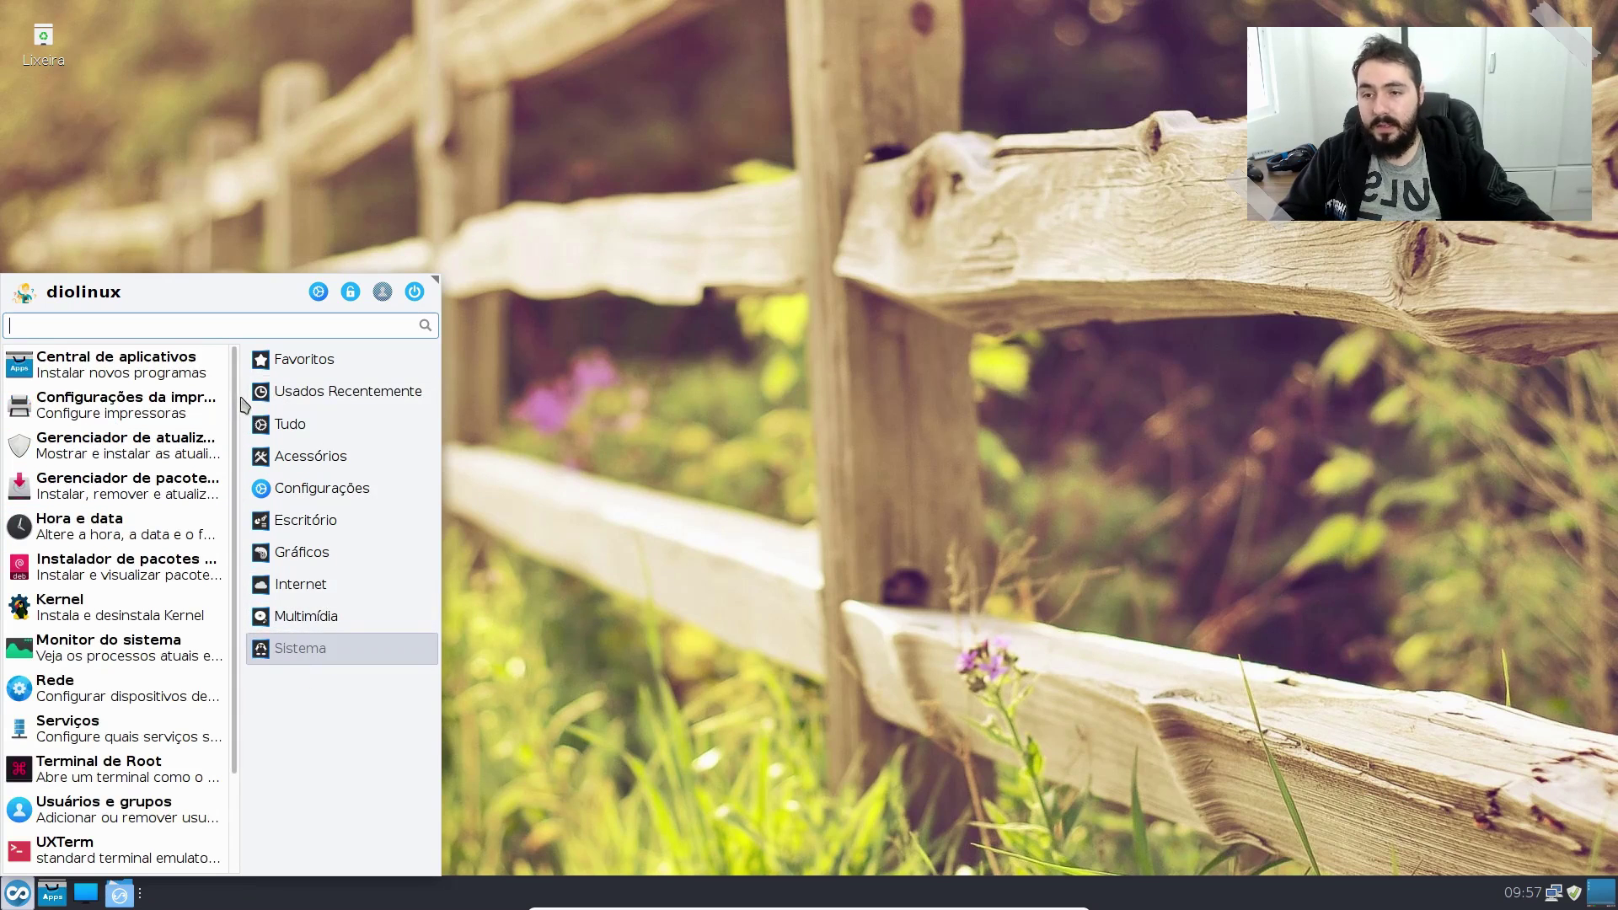
pyautogui.scroll(-3, 242, 446)
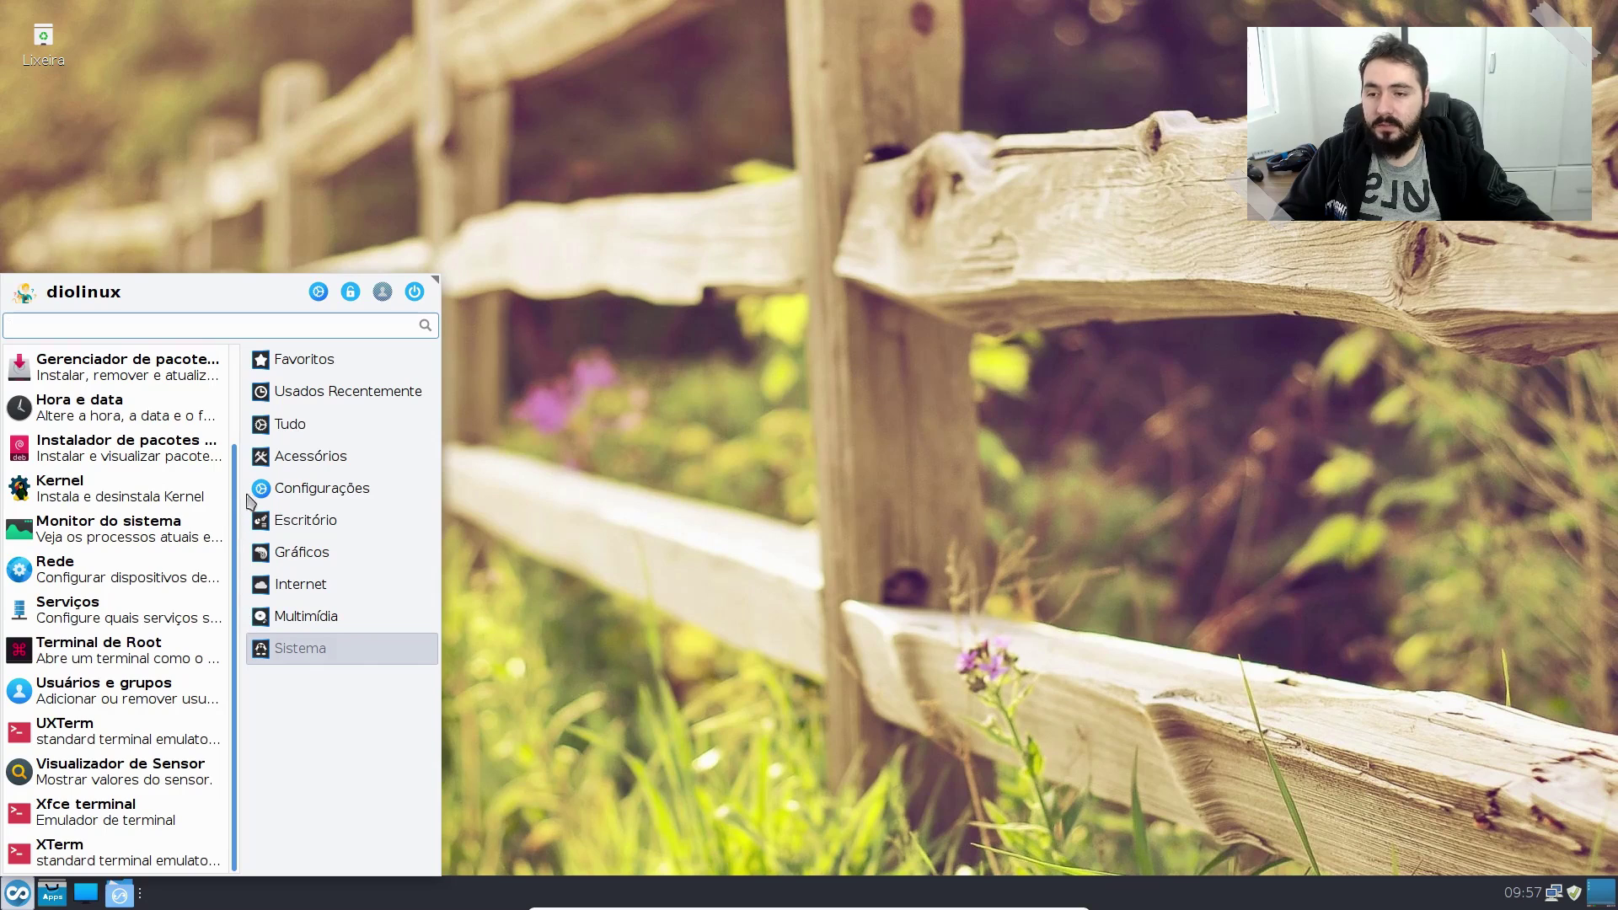
pyautogui.scroll(3, 241, 448)
pyautogui.scroll(-3, 211, 581)
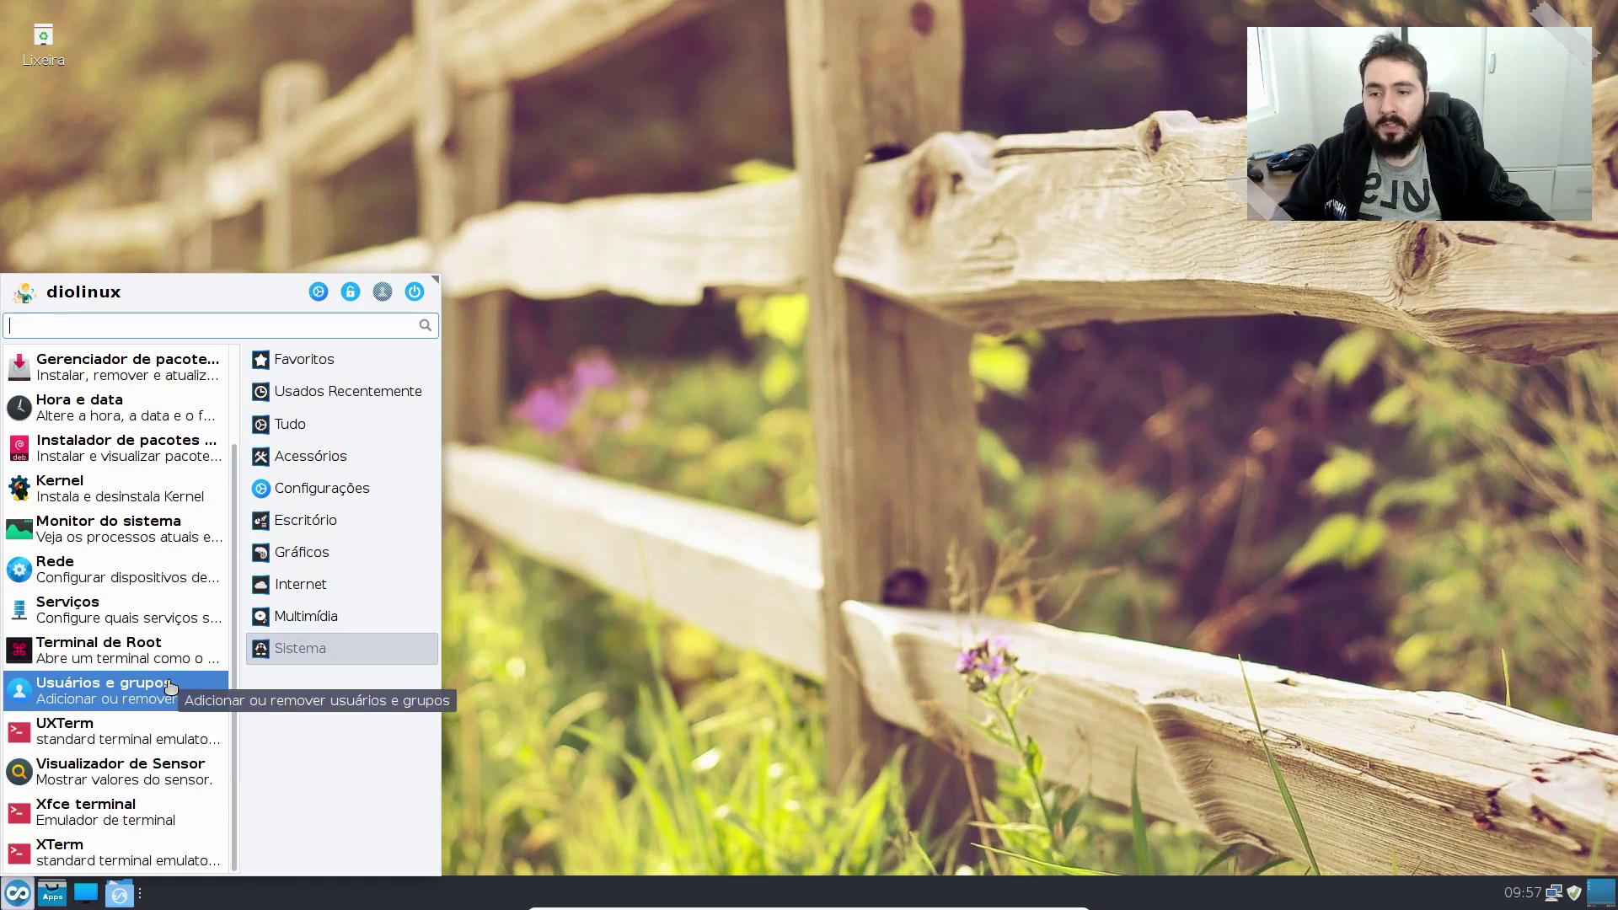
pyautogui.scroll(3, 235, 739)
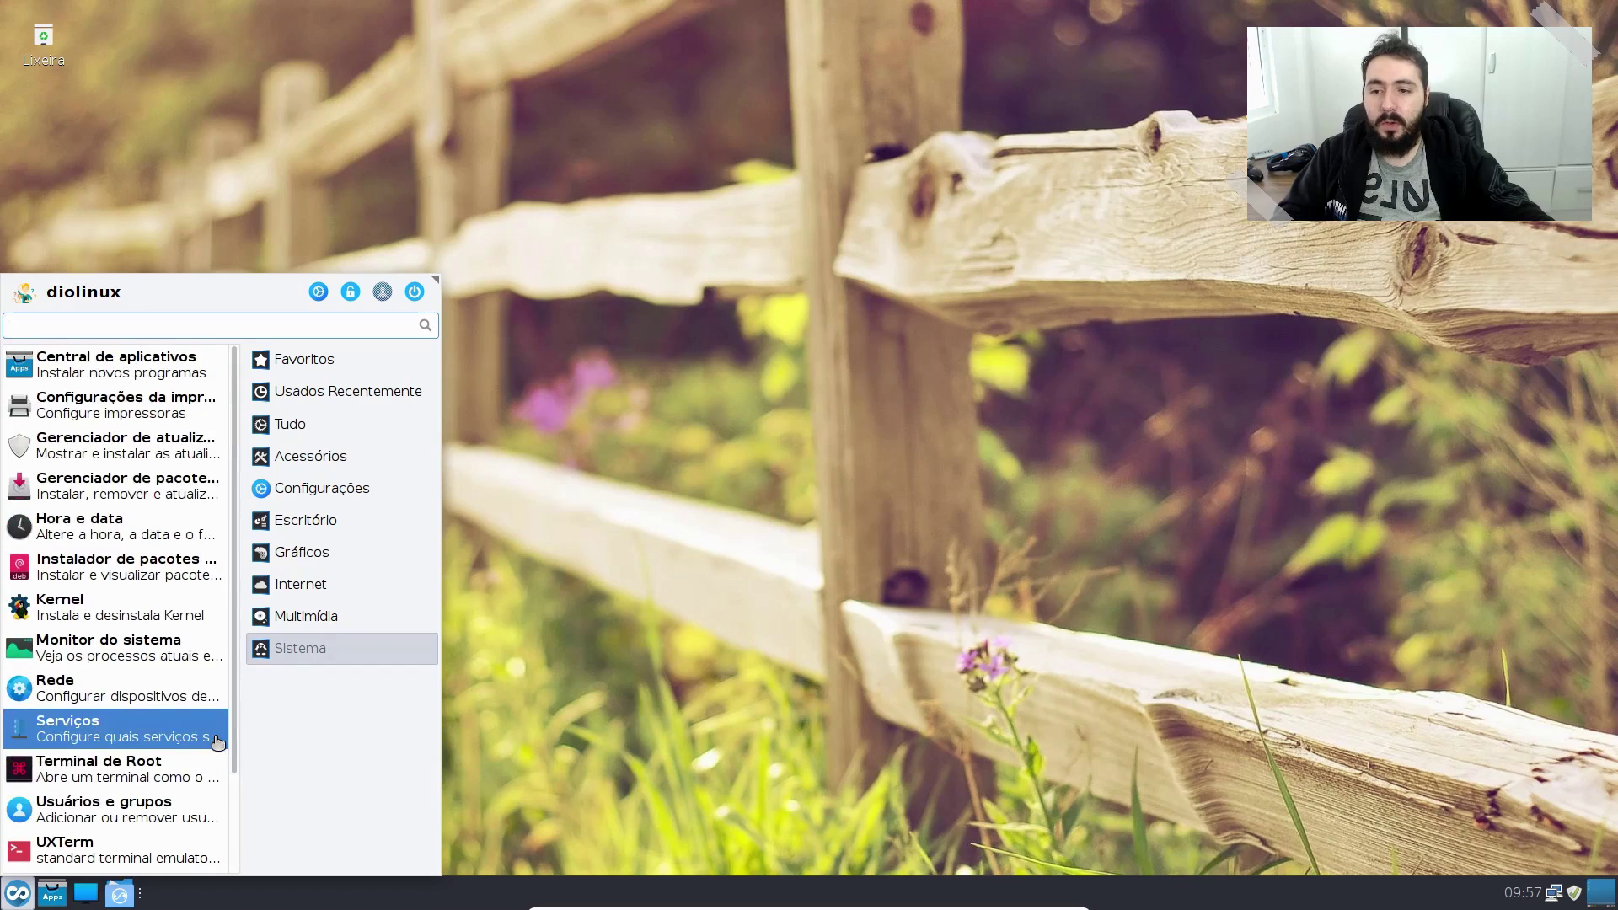
pyautogui.scroll(-3, 235, 738)
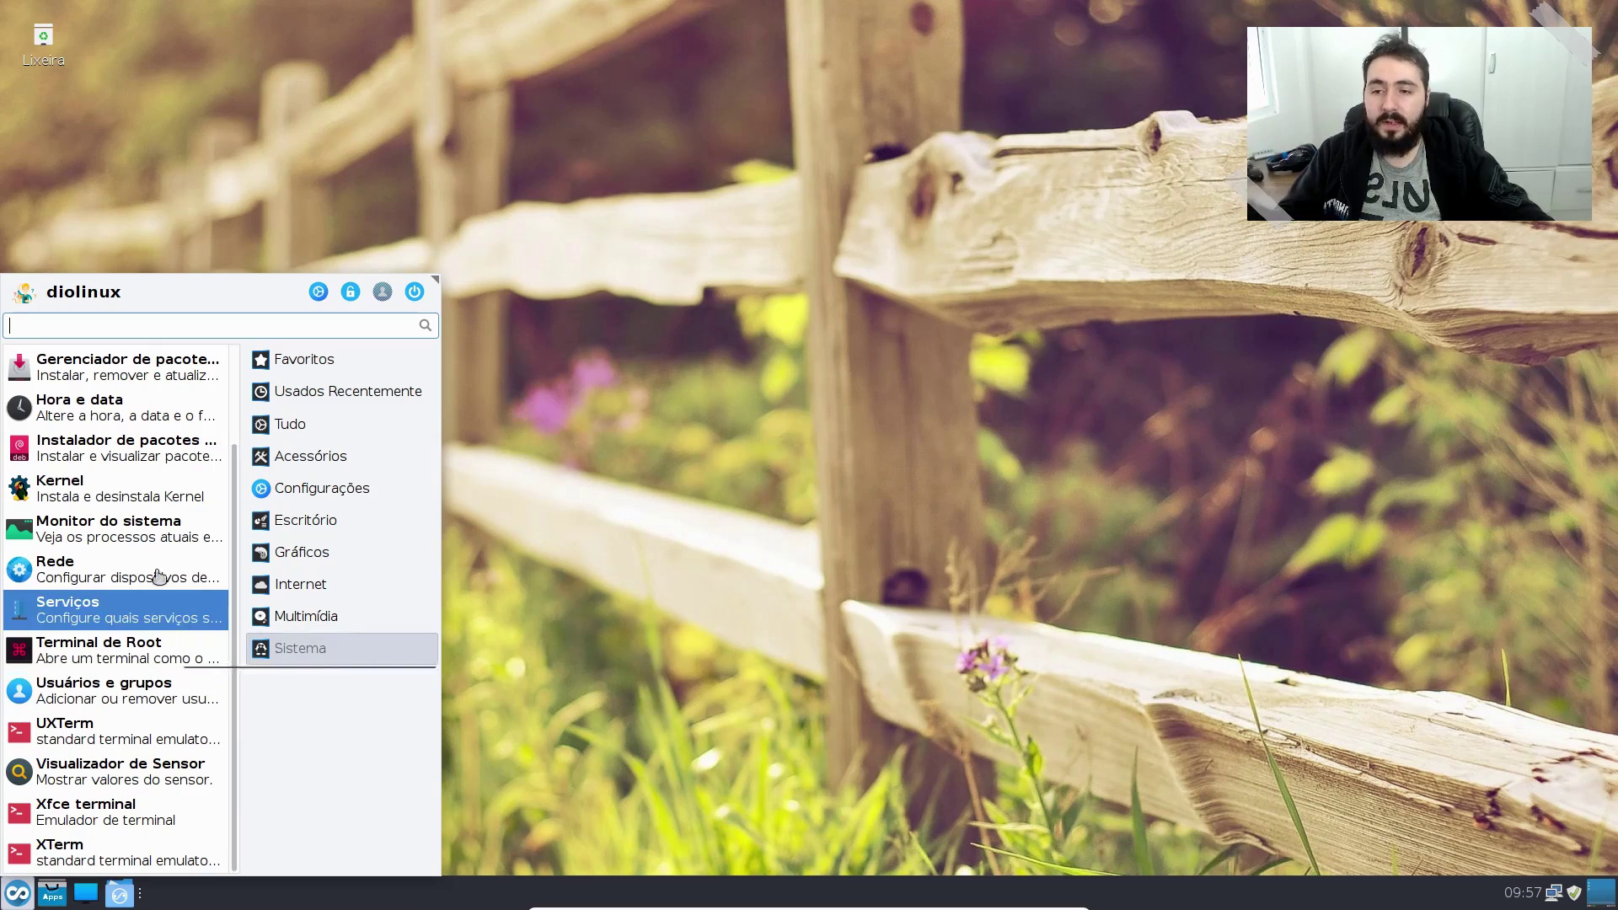
# Step: Open Monitor do sistema, move its window, and view the resources, processes and system information
pyautogui.click(165, 543)
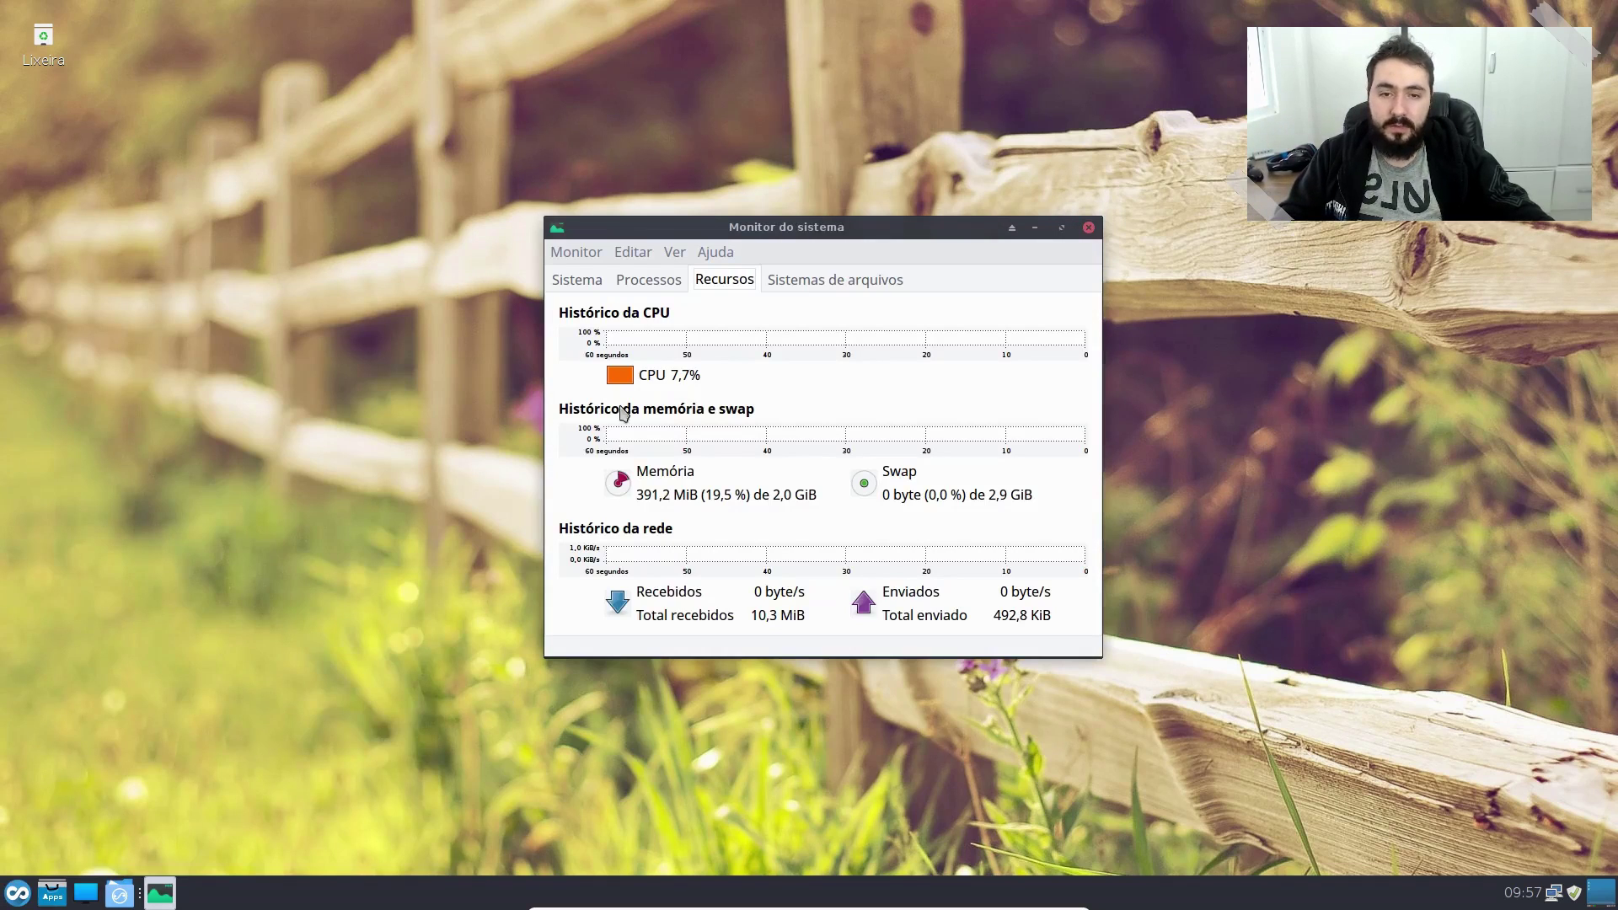
pyautogui.moveTo(840, 235); pyautogui.dragTo(794, 210)
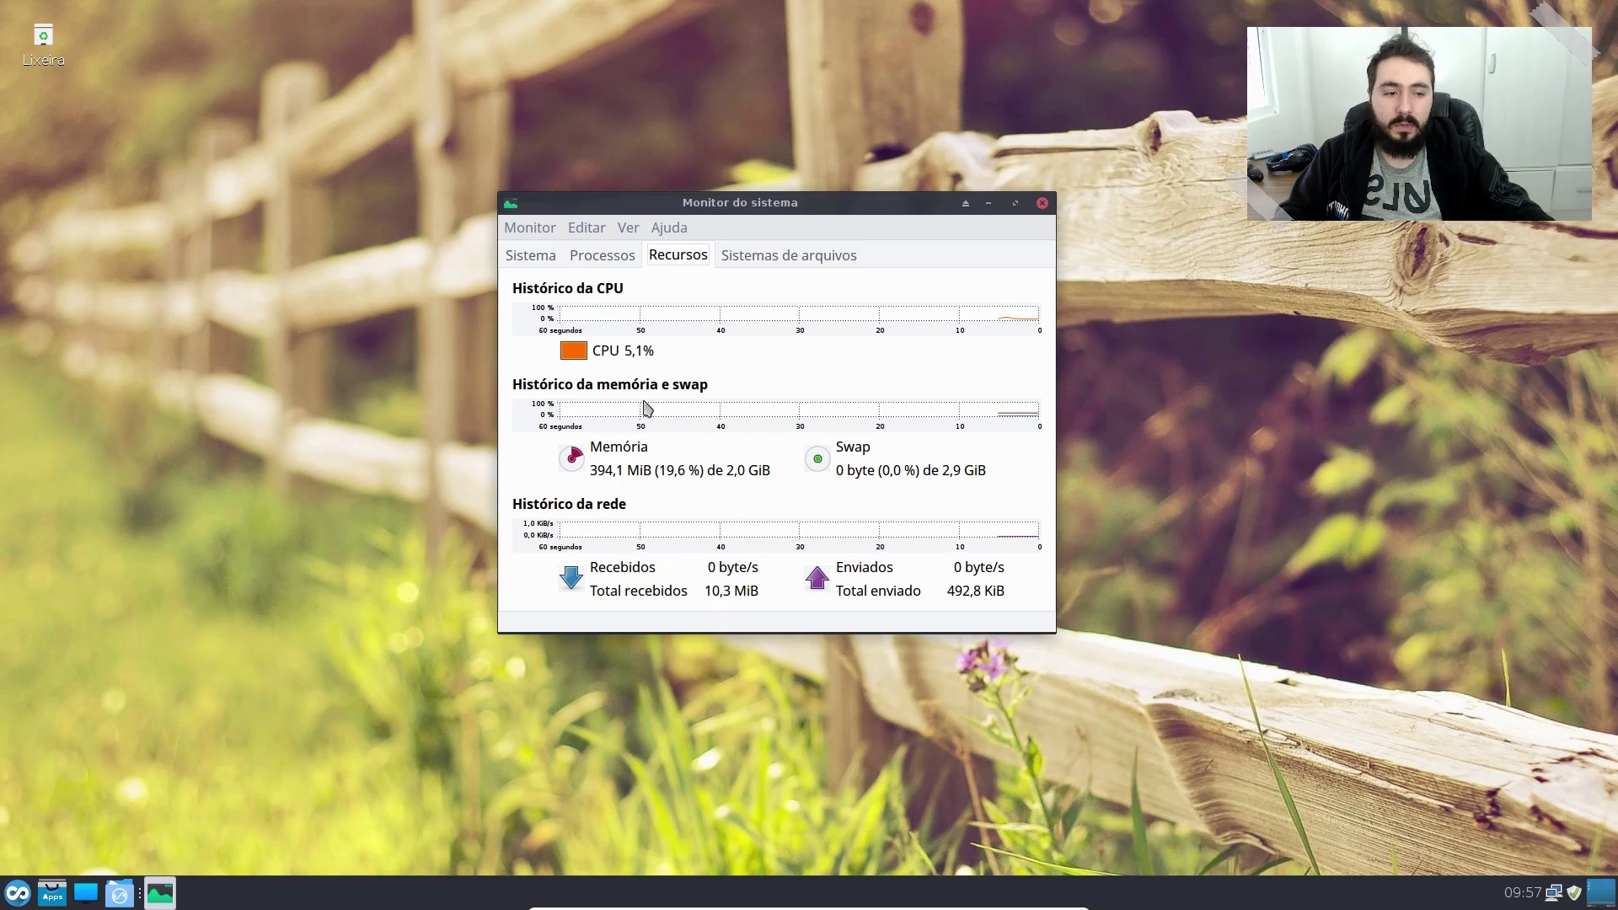
pyautogui.click(615, 257)
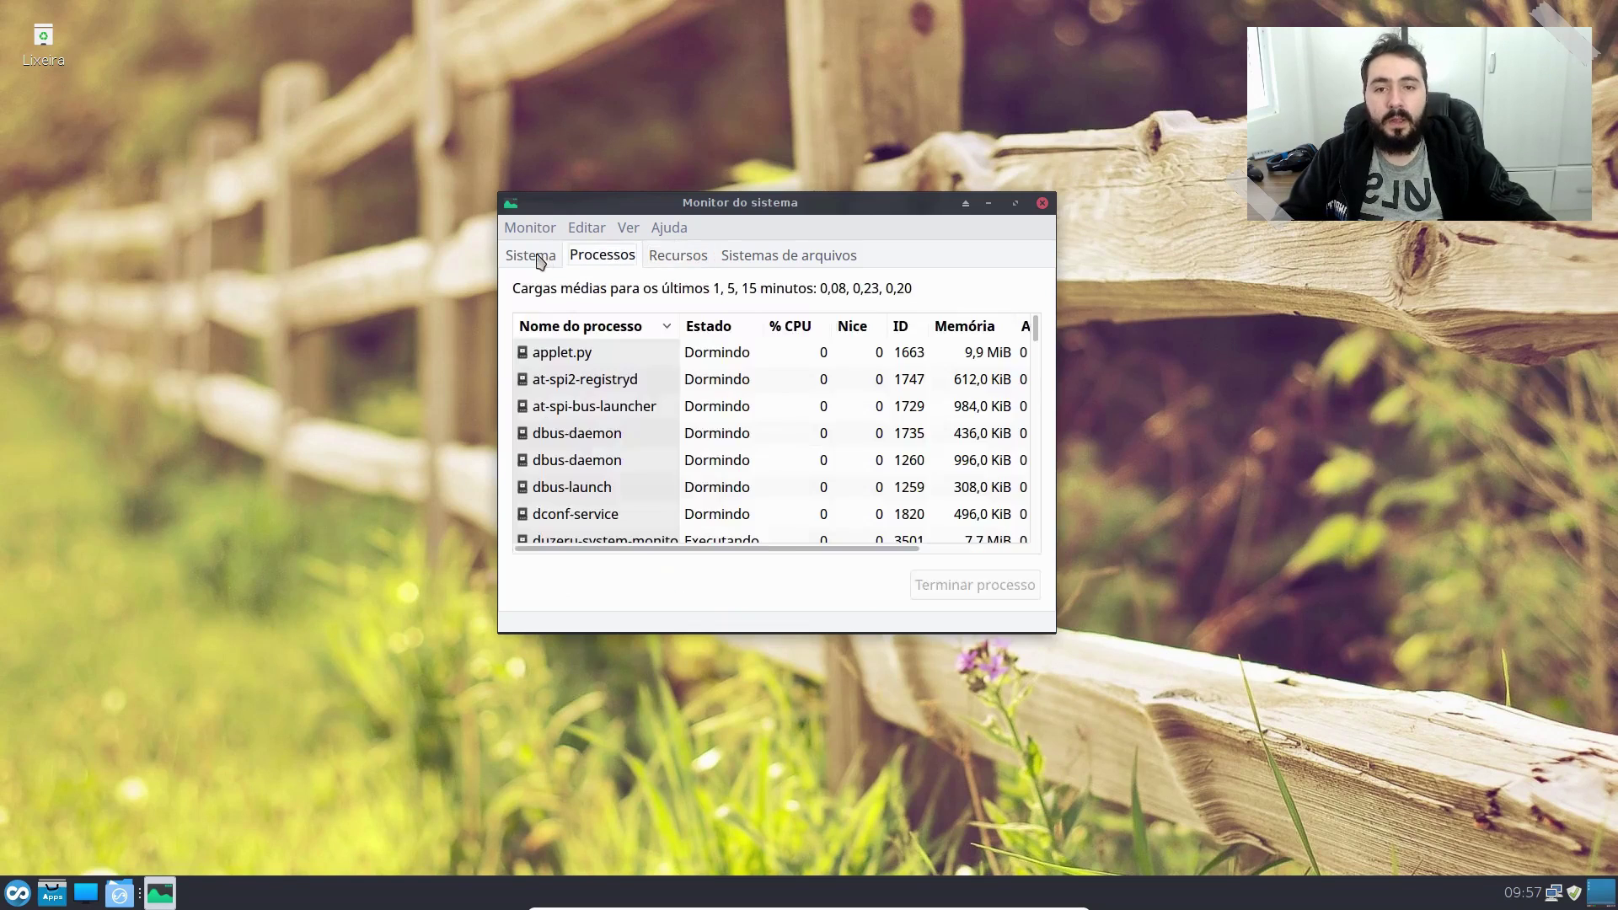
pyautogui.click(546, 257)
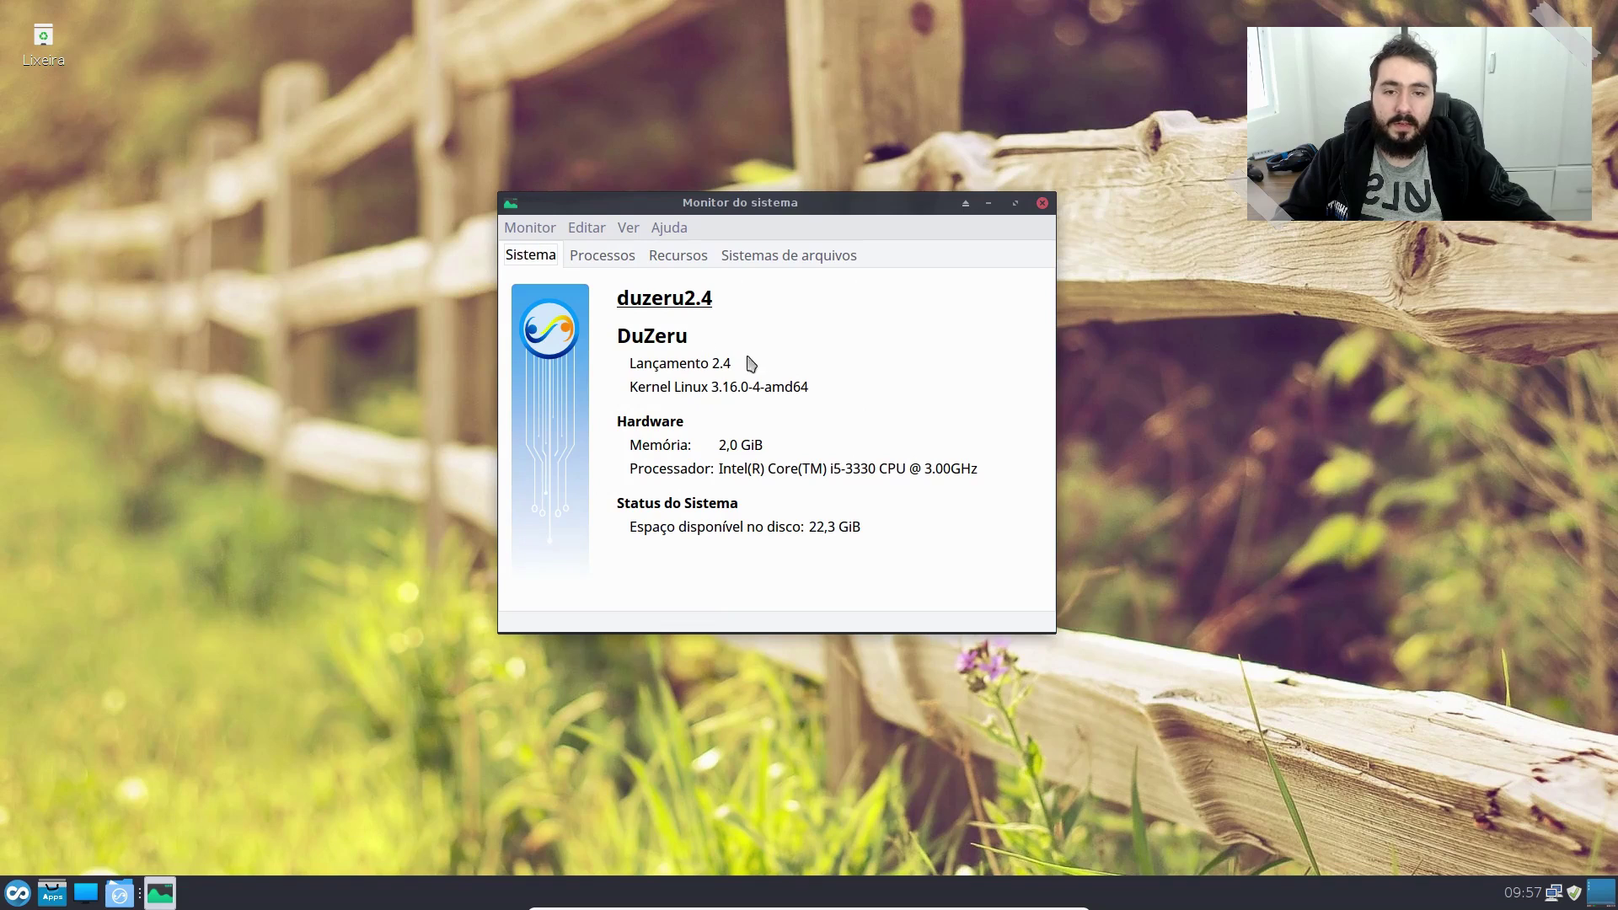
# Step: View the Sobre information for Monitor do sistema, and close both the dialog and the program
pyautogui.click(669, 228)
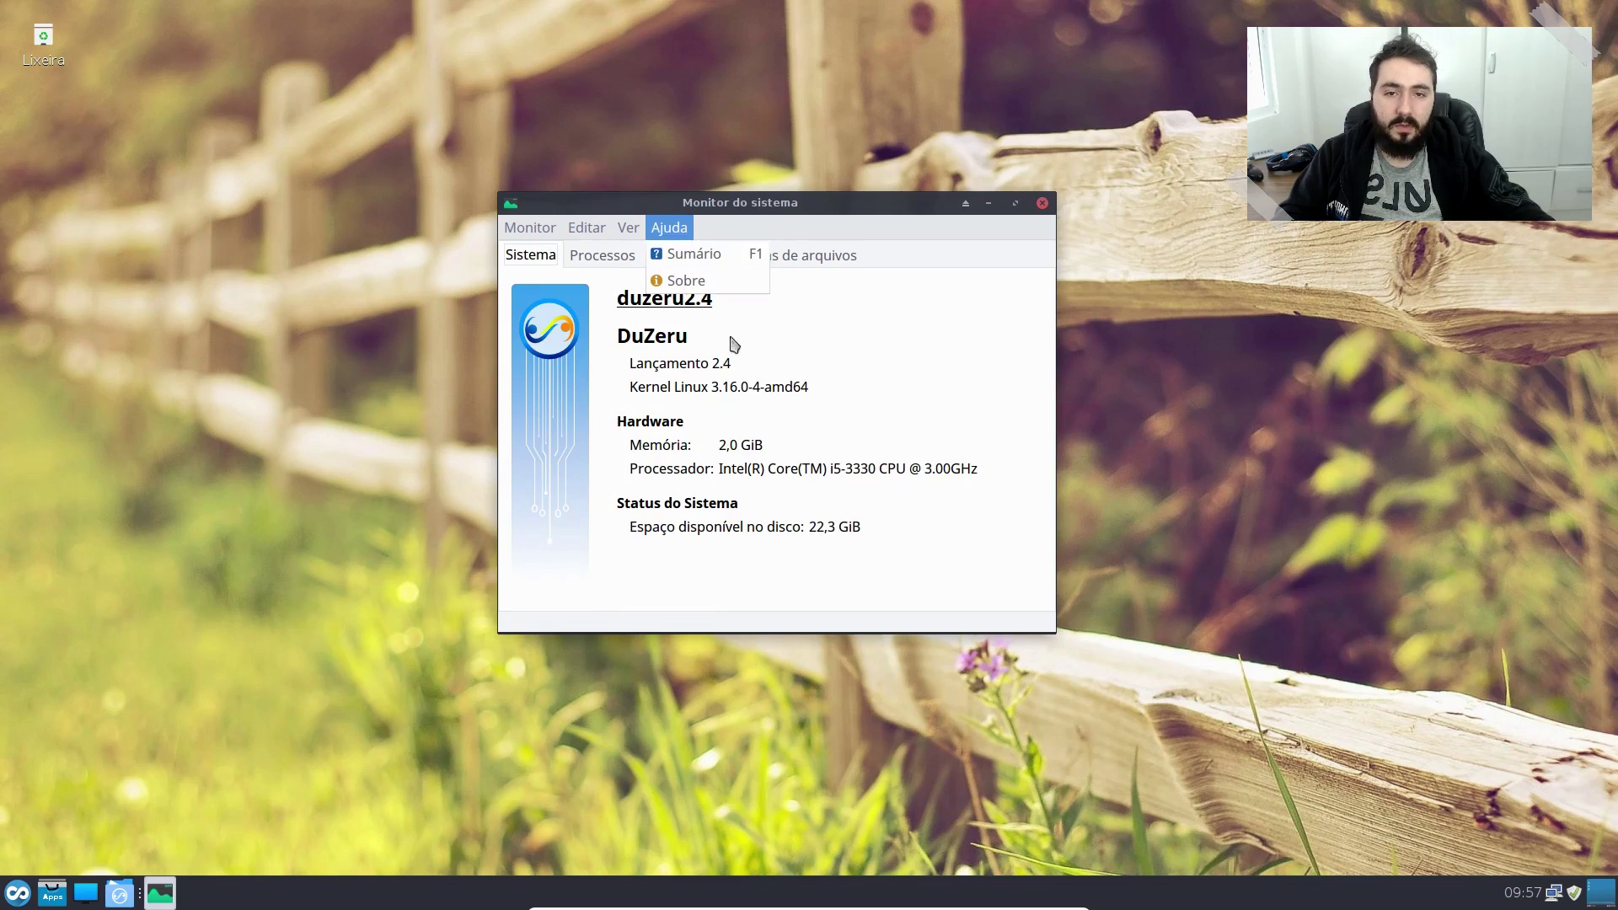
pyautogui.click(716, 283)
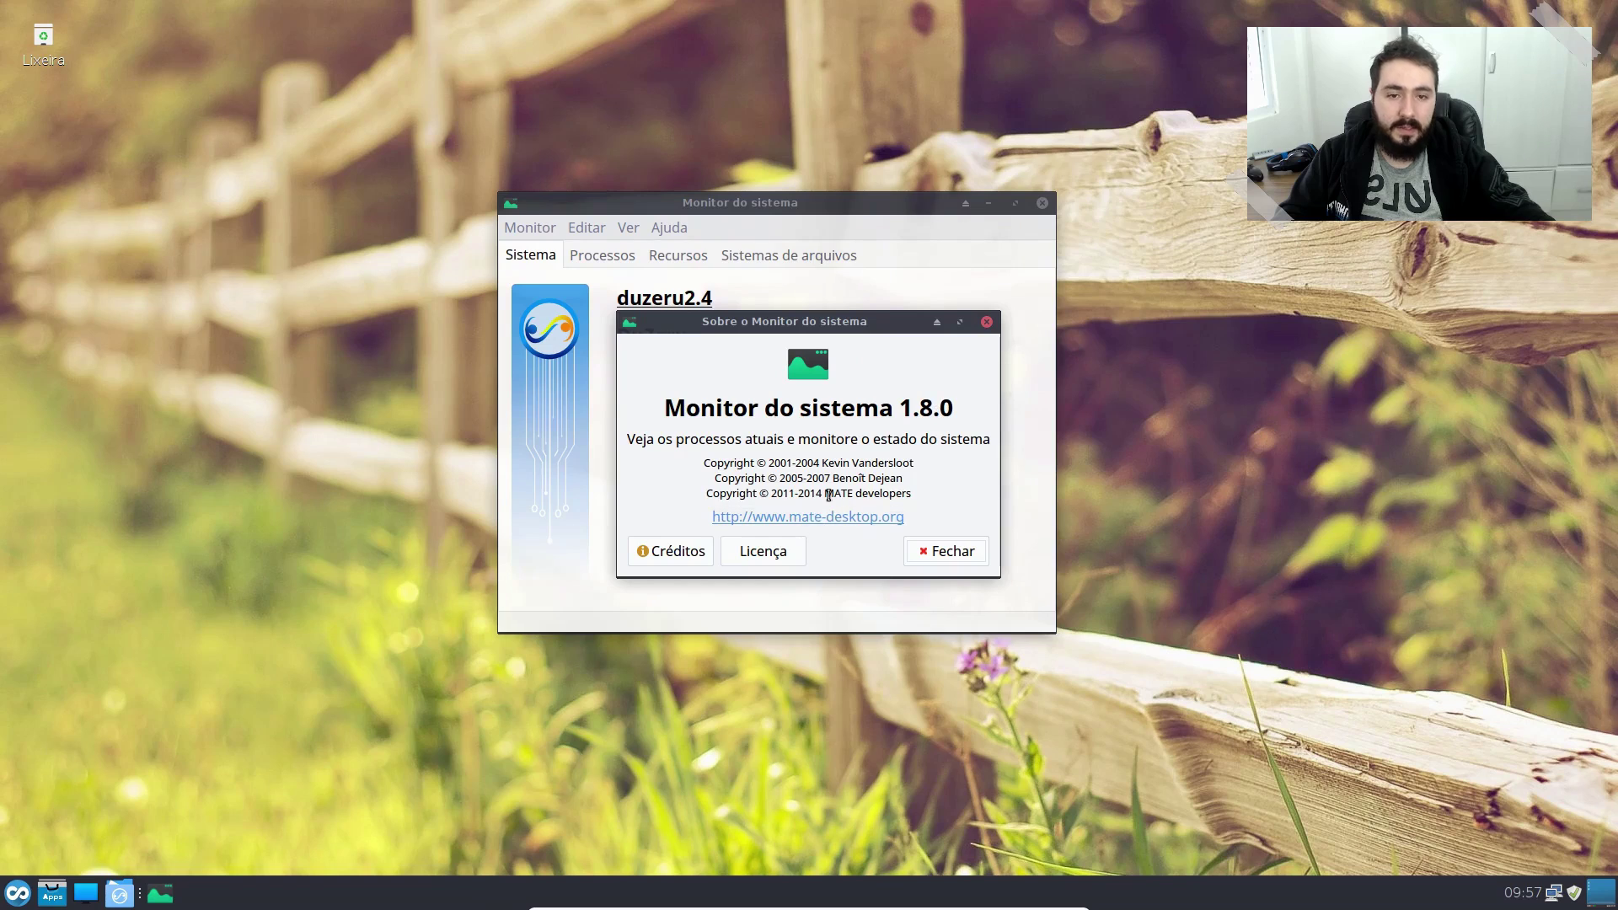
pyautogui.click(986, 323)
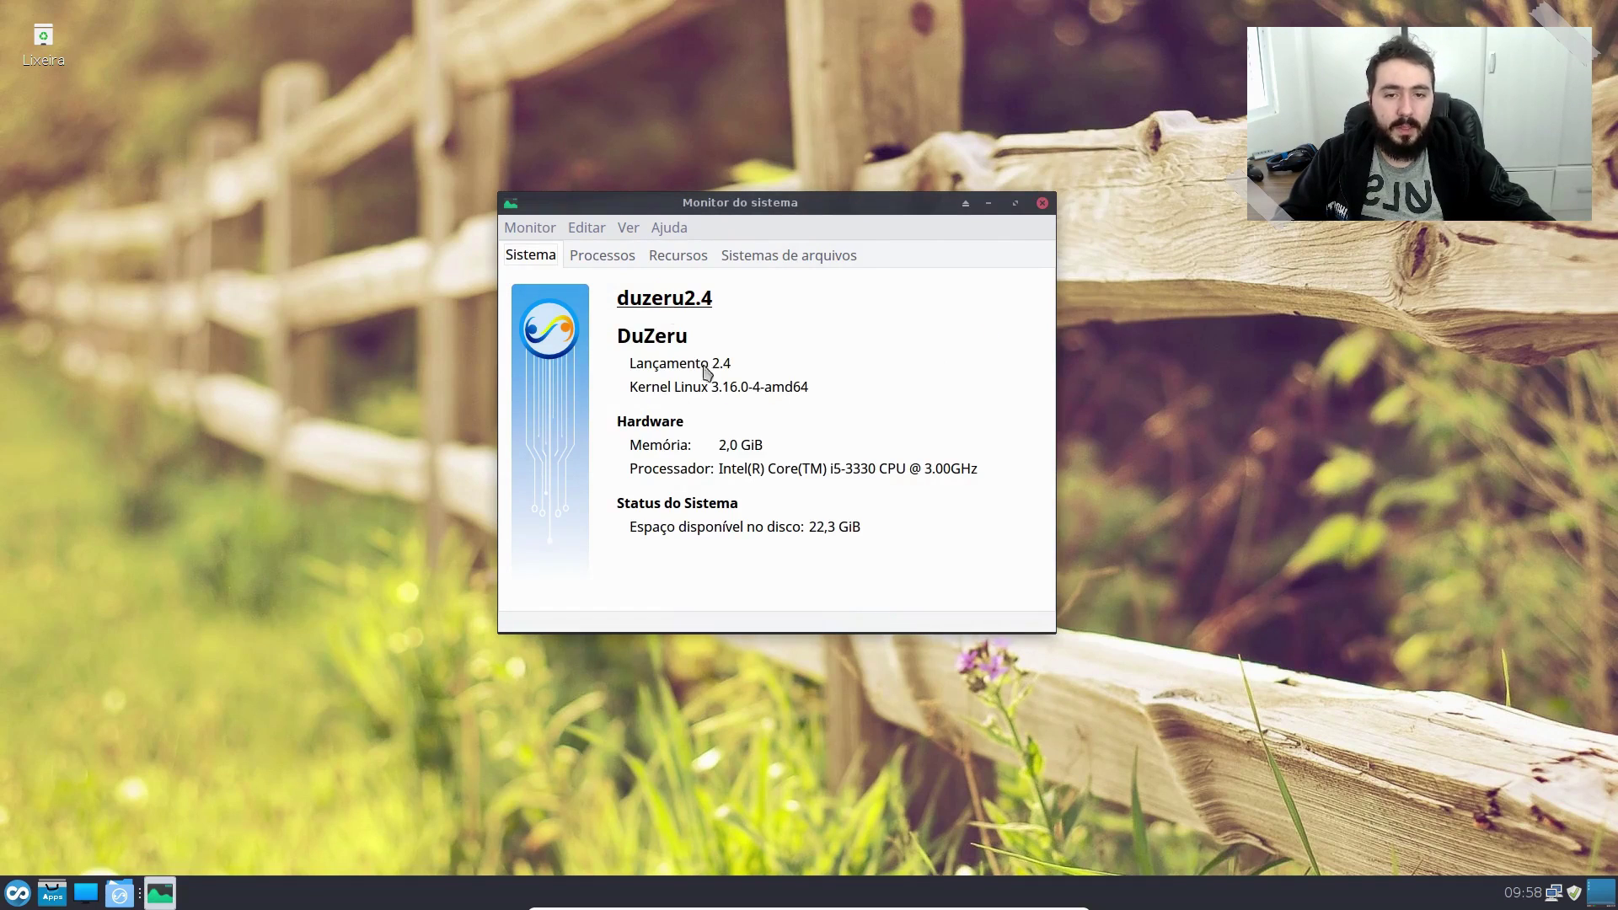
pyautogui.click(1046, 202)
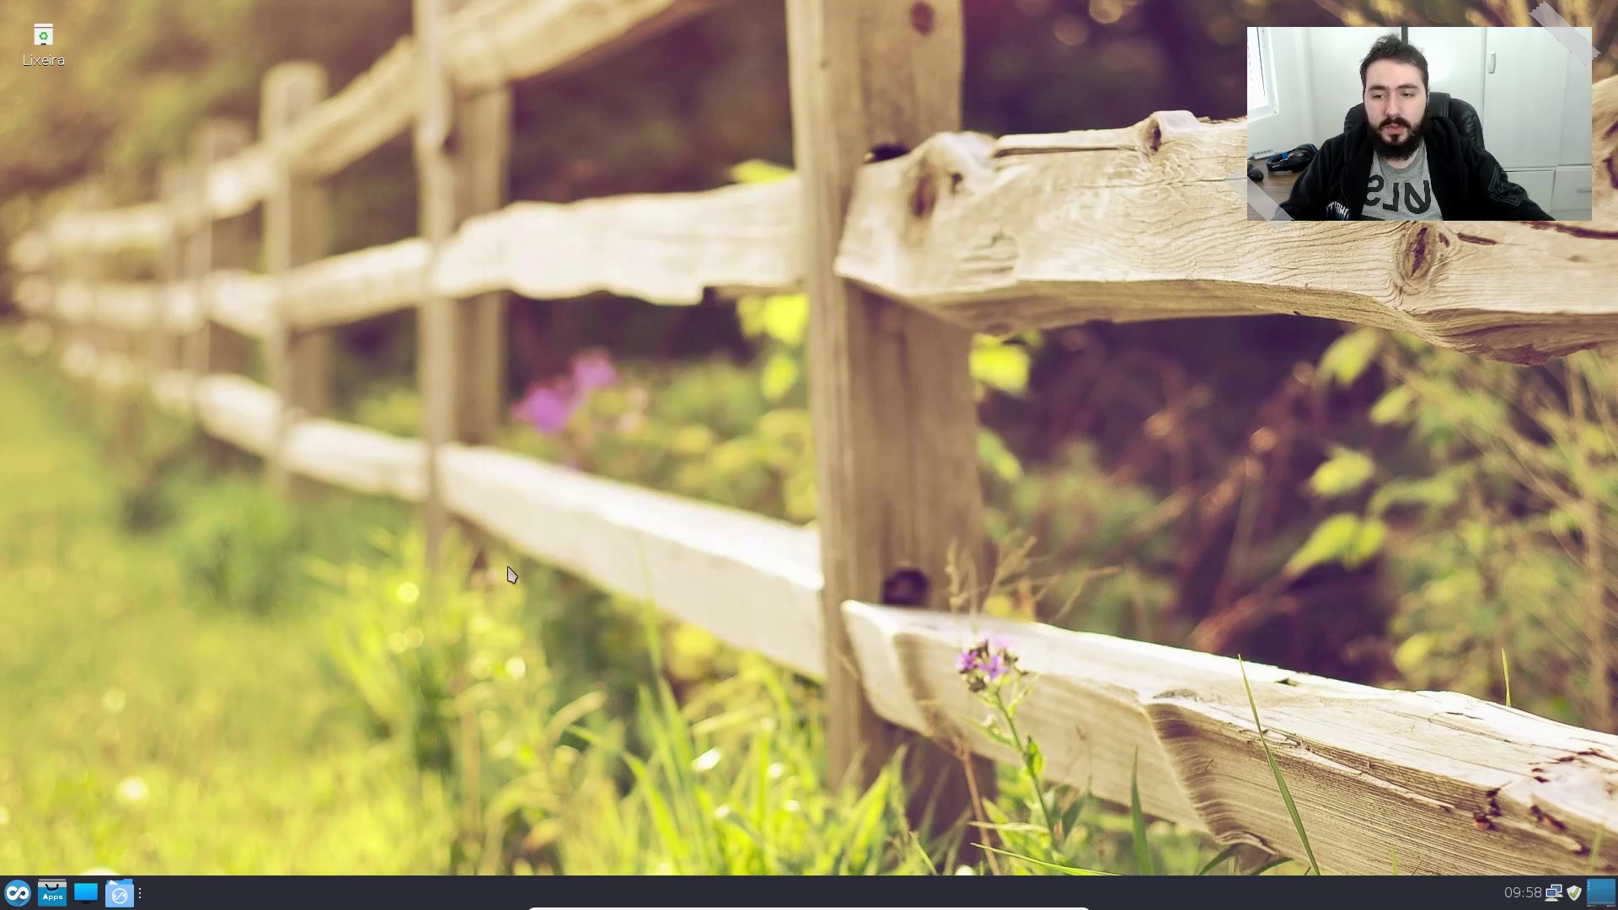
# Step: Find the Synaptic package manager with the search term "synap", launch it, and authenticate with the account password
pyautogui.click(18, 893)
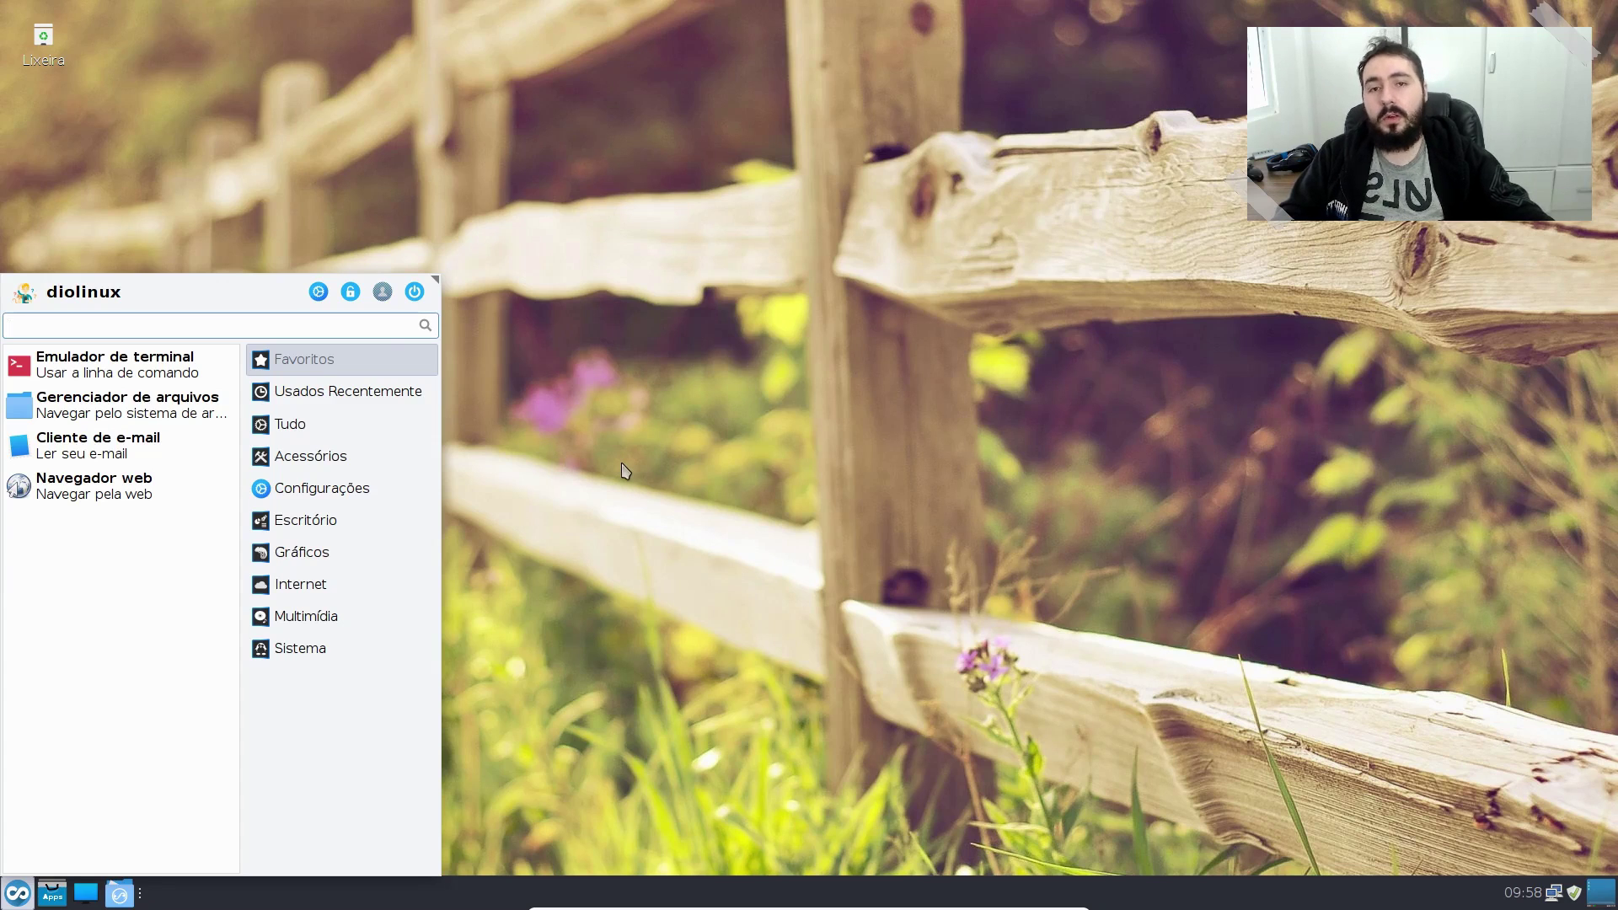
pyautogui.write('synap')
pyautogui.press('Return')
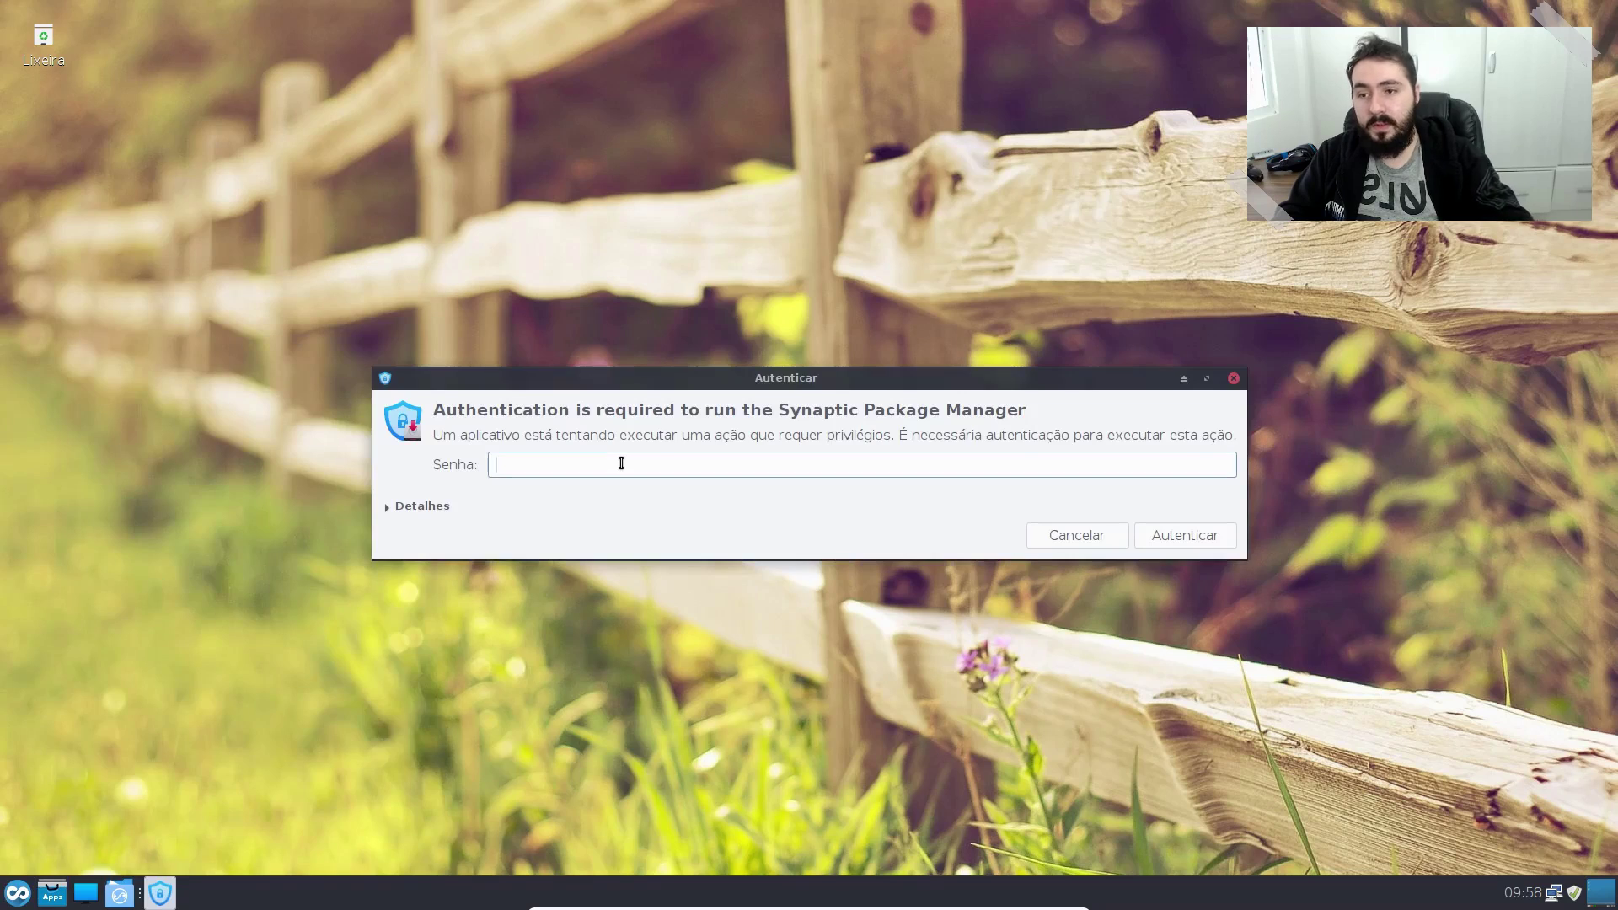
pyautogui.write('•••')
pyautogui.press('Return')
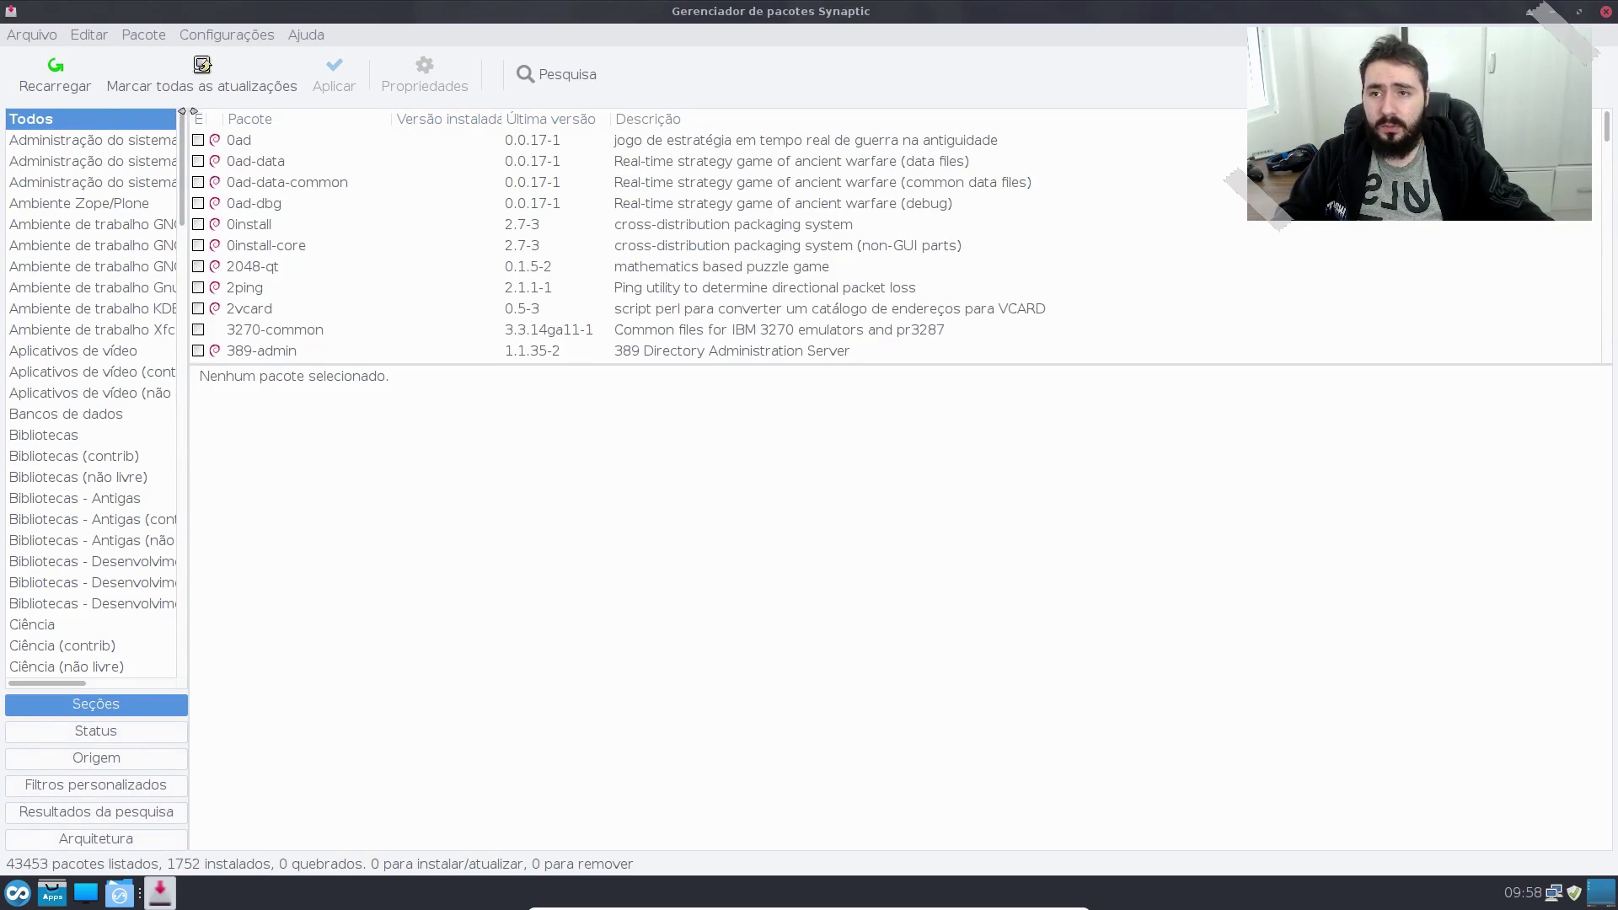
# Step: Search the package descriptions and names for nvenc, and view the description of the libnvidia-encode1 package
pyautogui.click(539, 85)
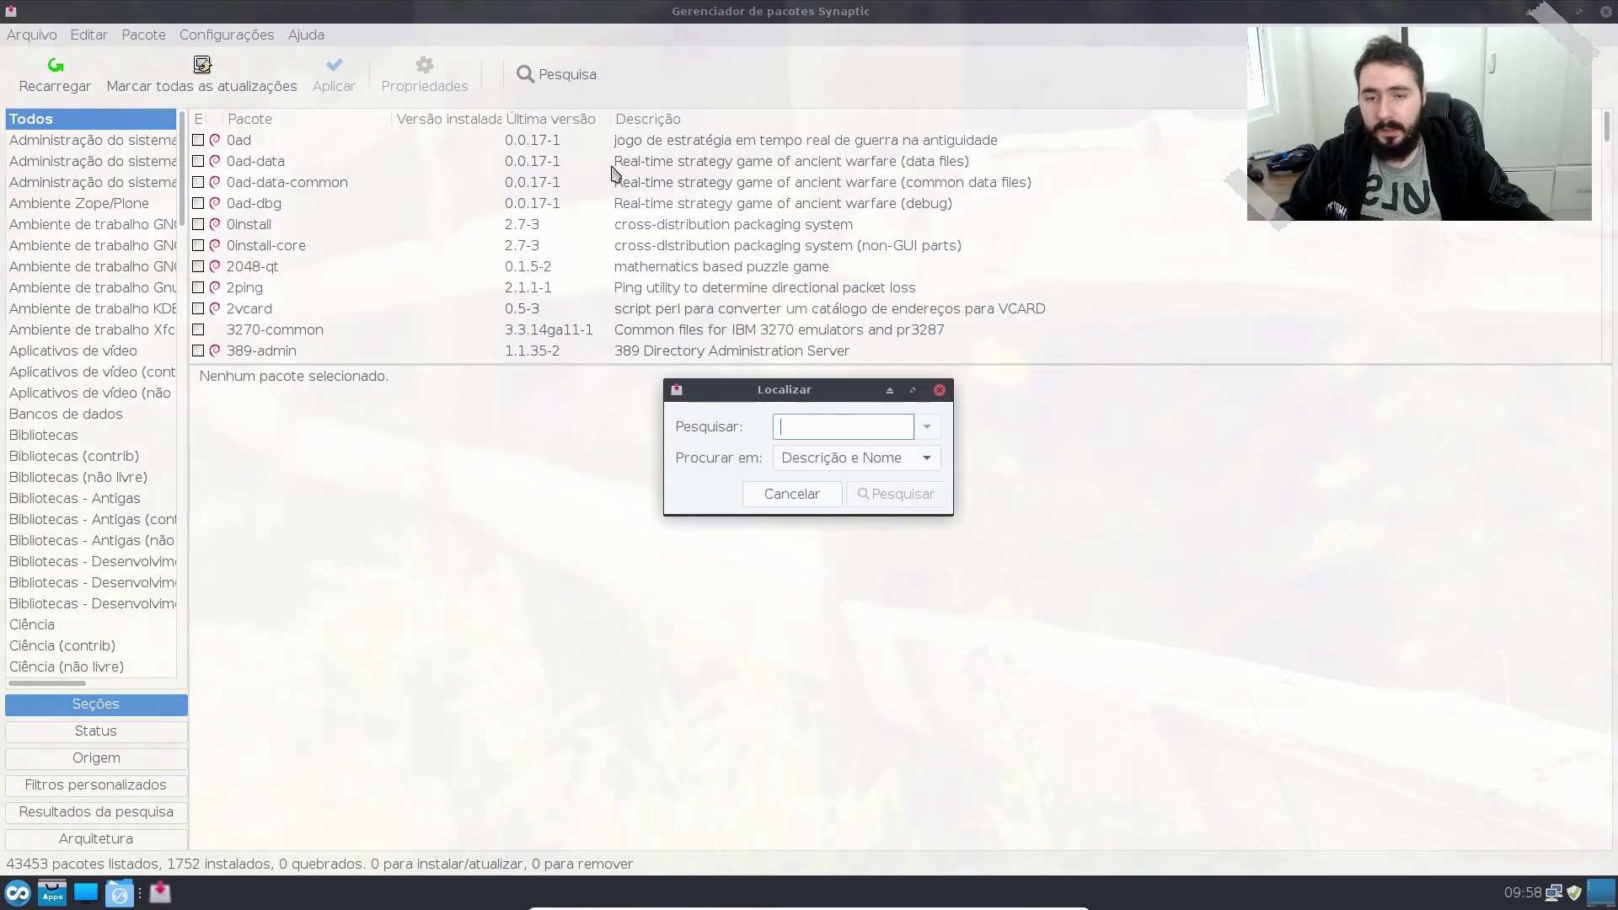
pyautogui.write('nano')
pyautogui.press('Return')
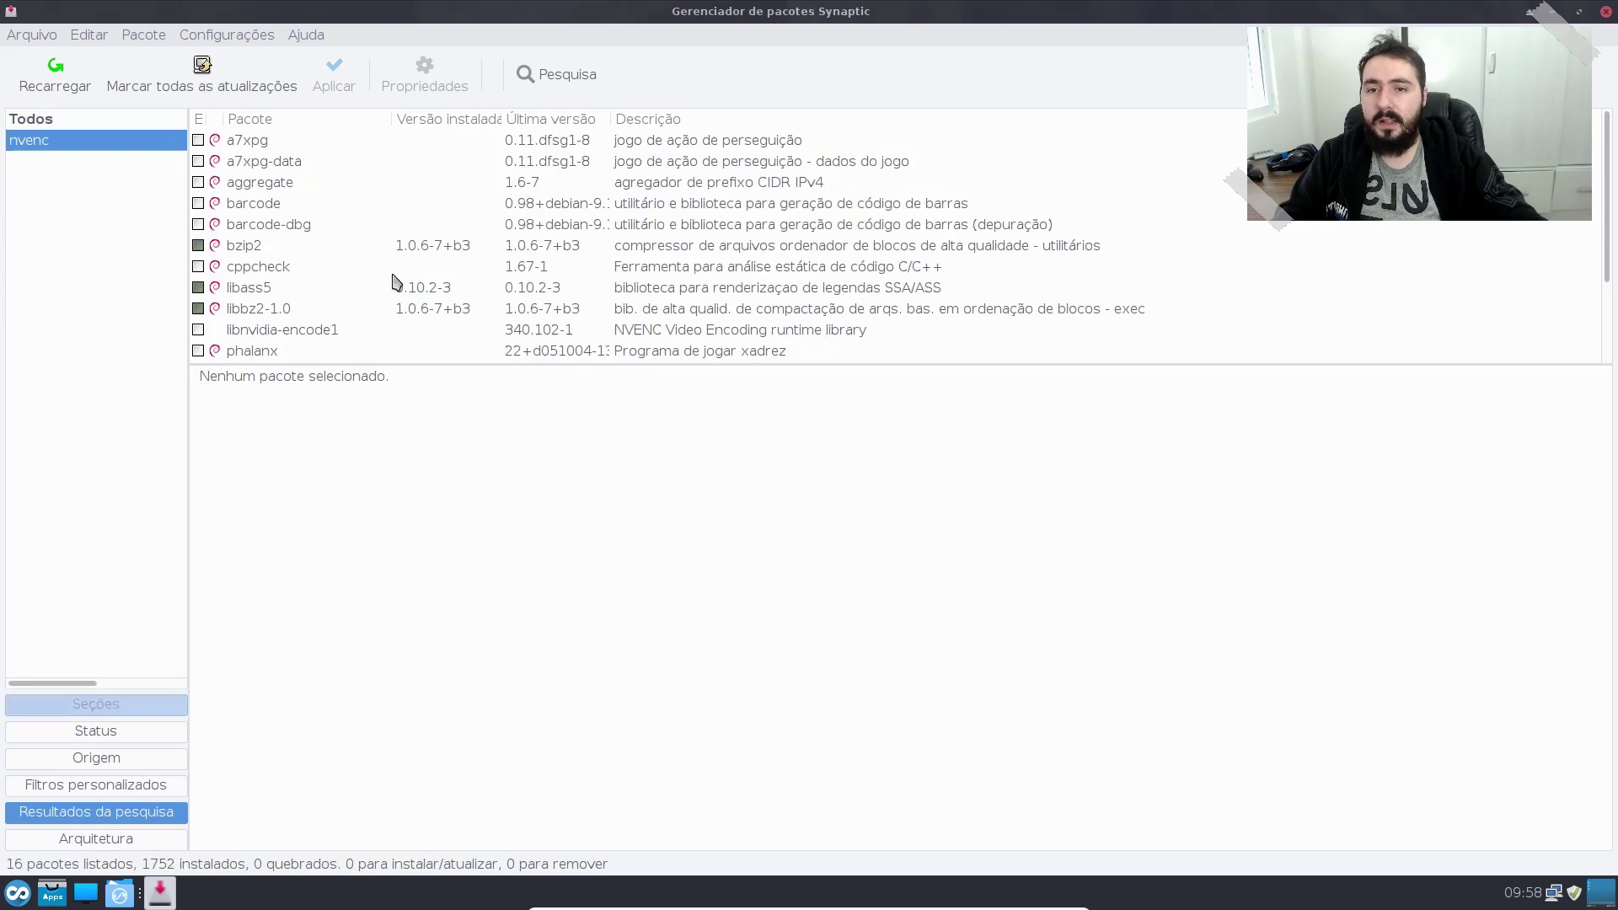
pyautogui.scroll(-2, 307, 263)
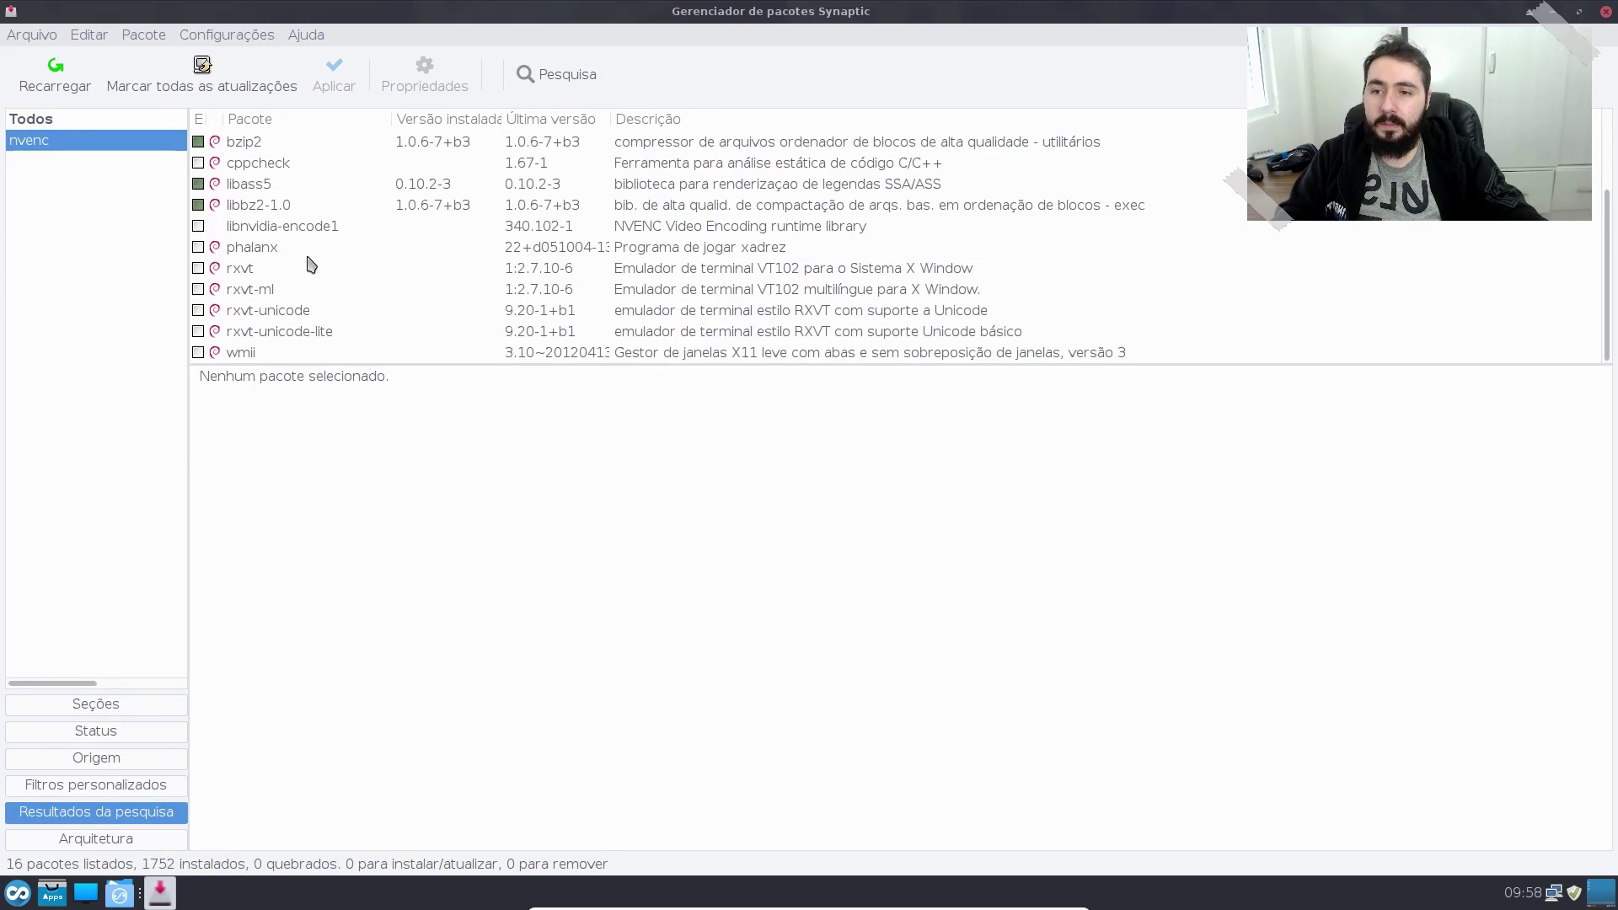
pyautogui.click(301, 227)
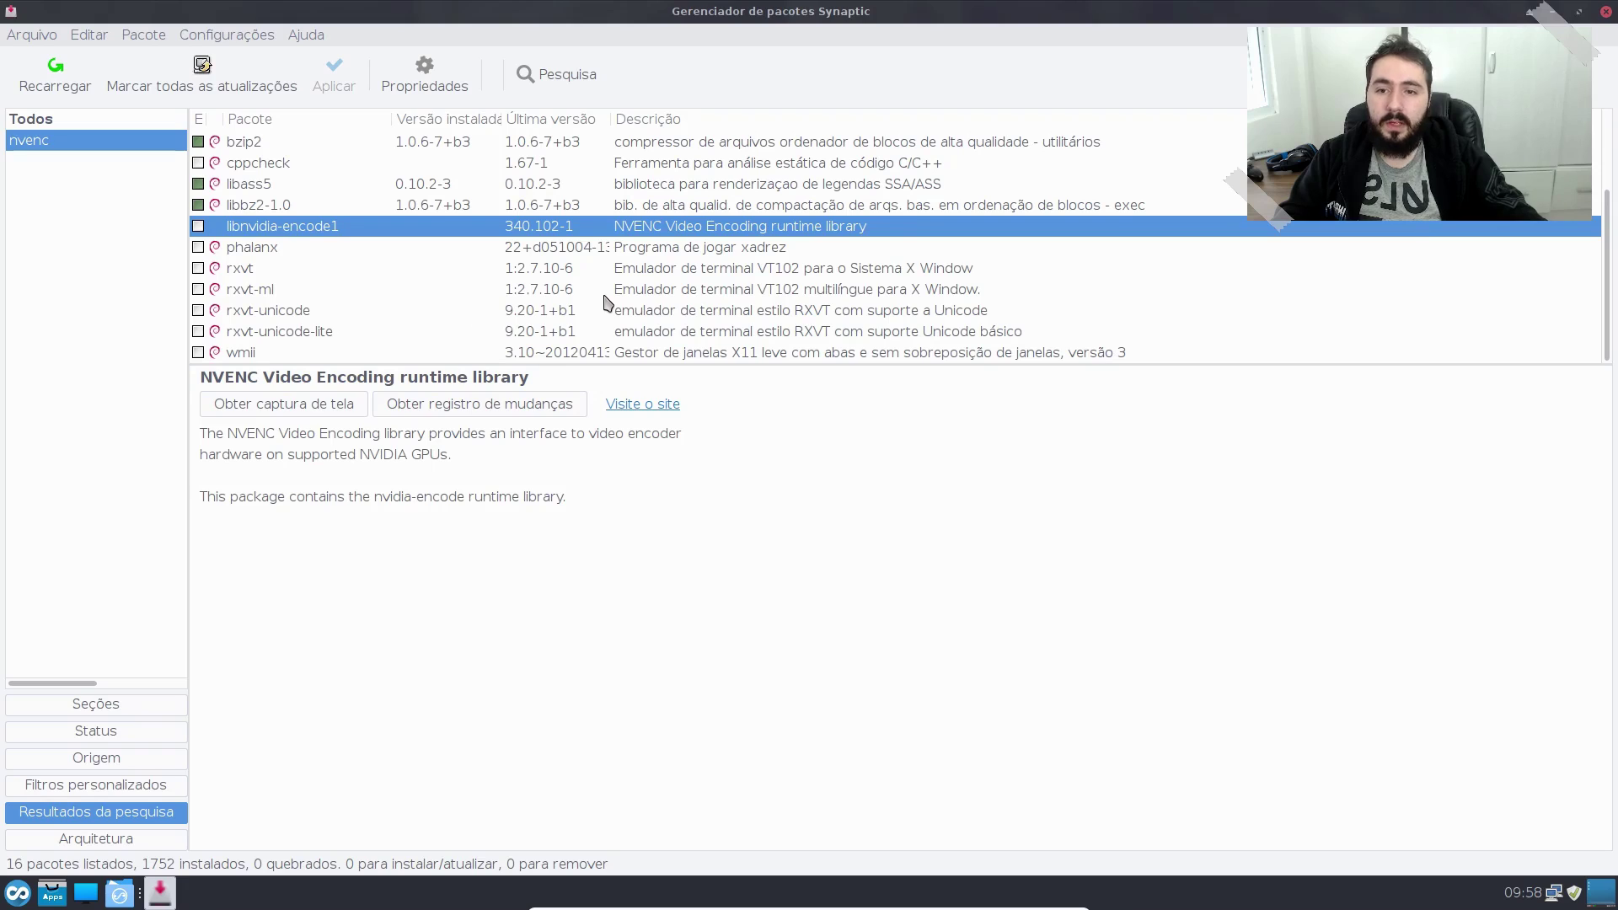
pyautogui.scroll(2, 604, 301)
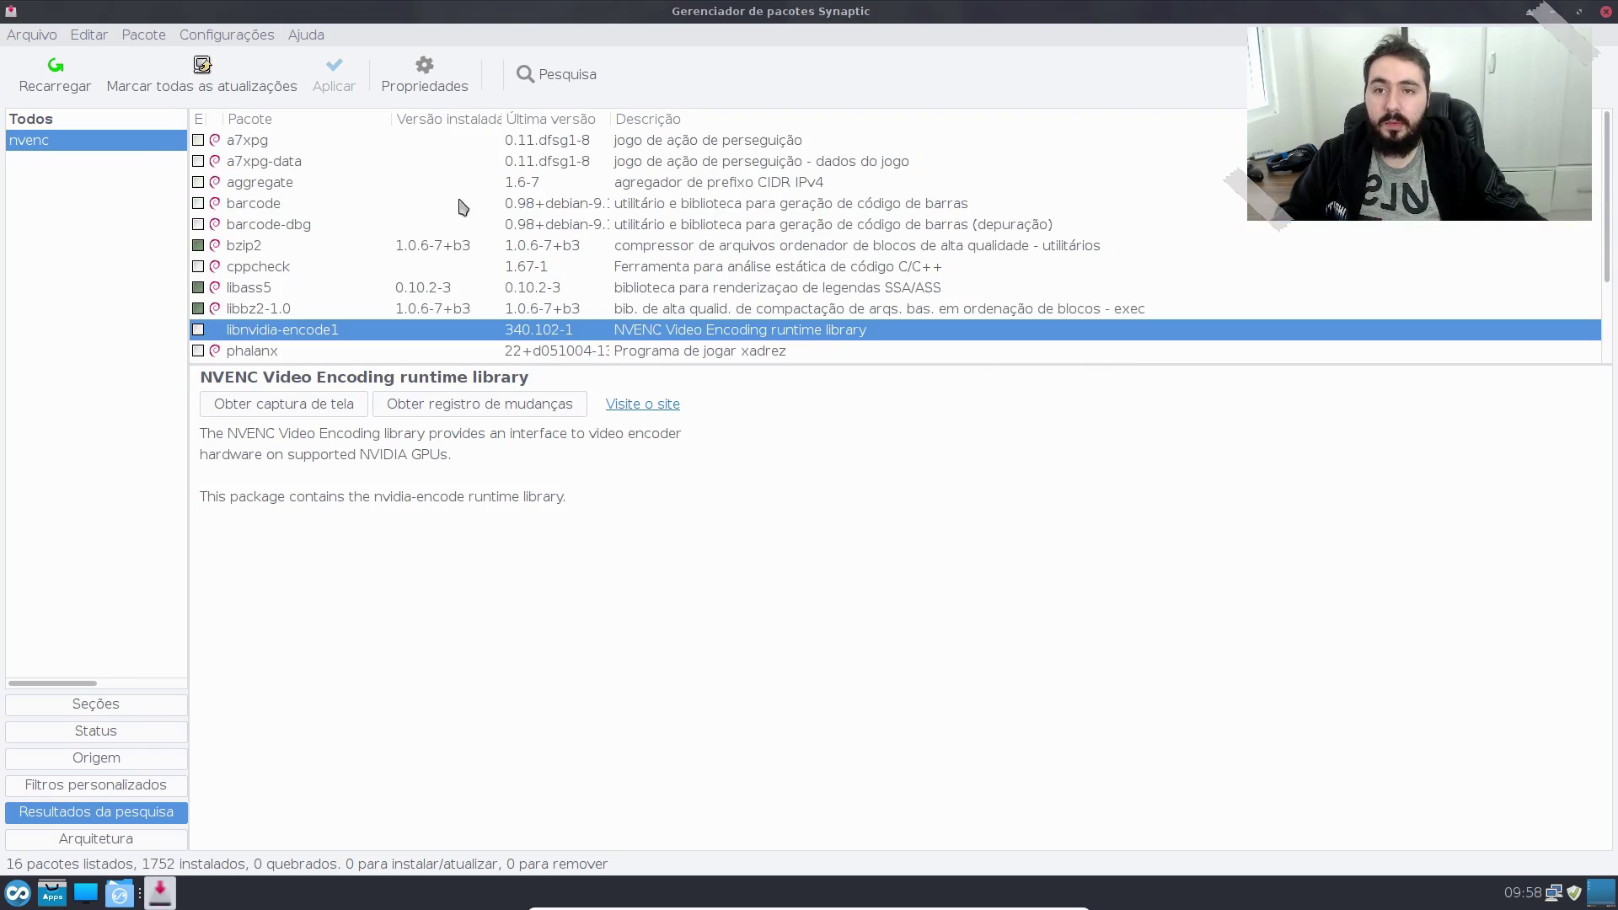
# Step: Search the package descriptions and names for kdenlive, and view the details of the kdenlive package
pyautogui.click(587, 91)
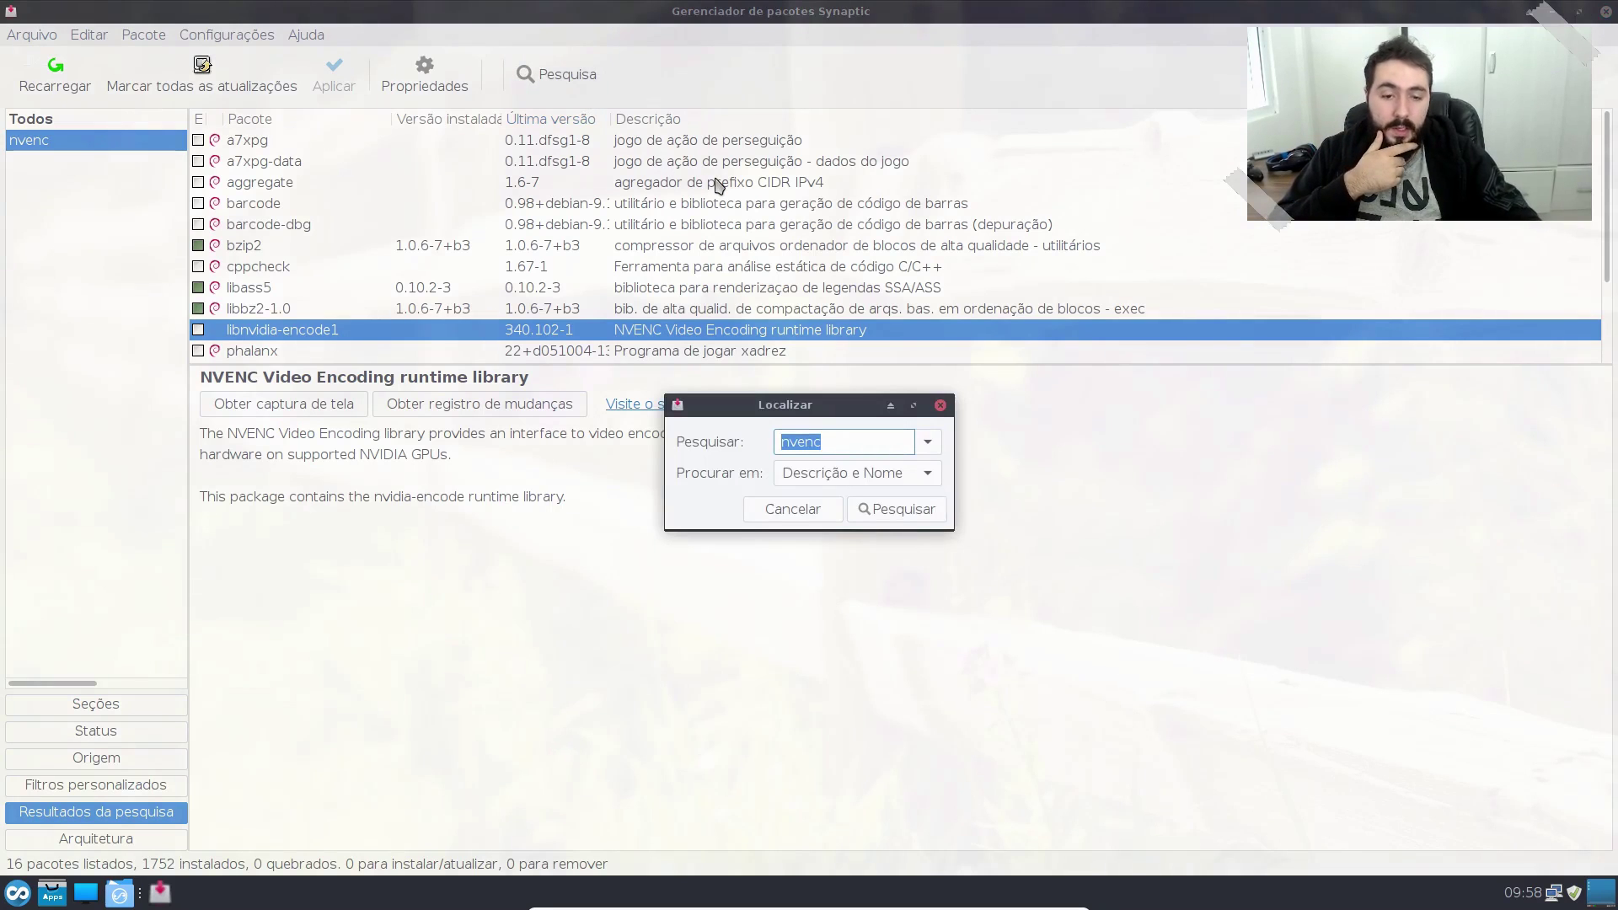
pyautogui.press('BackSpace')
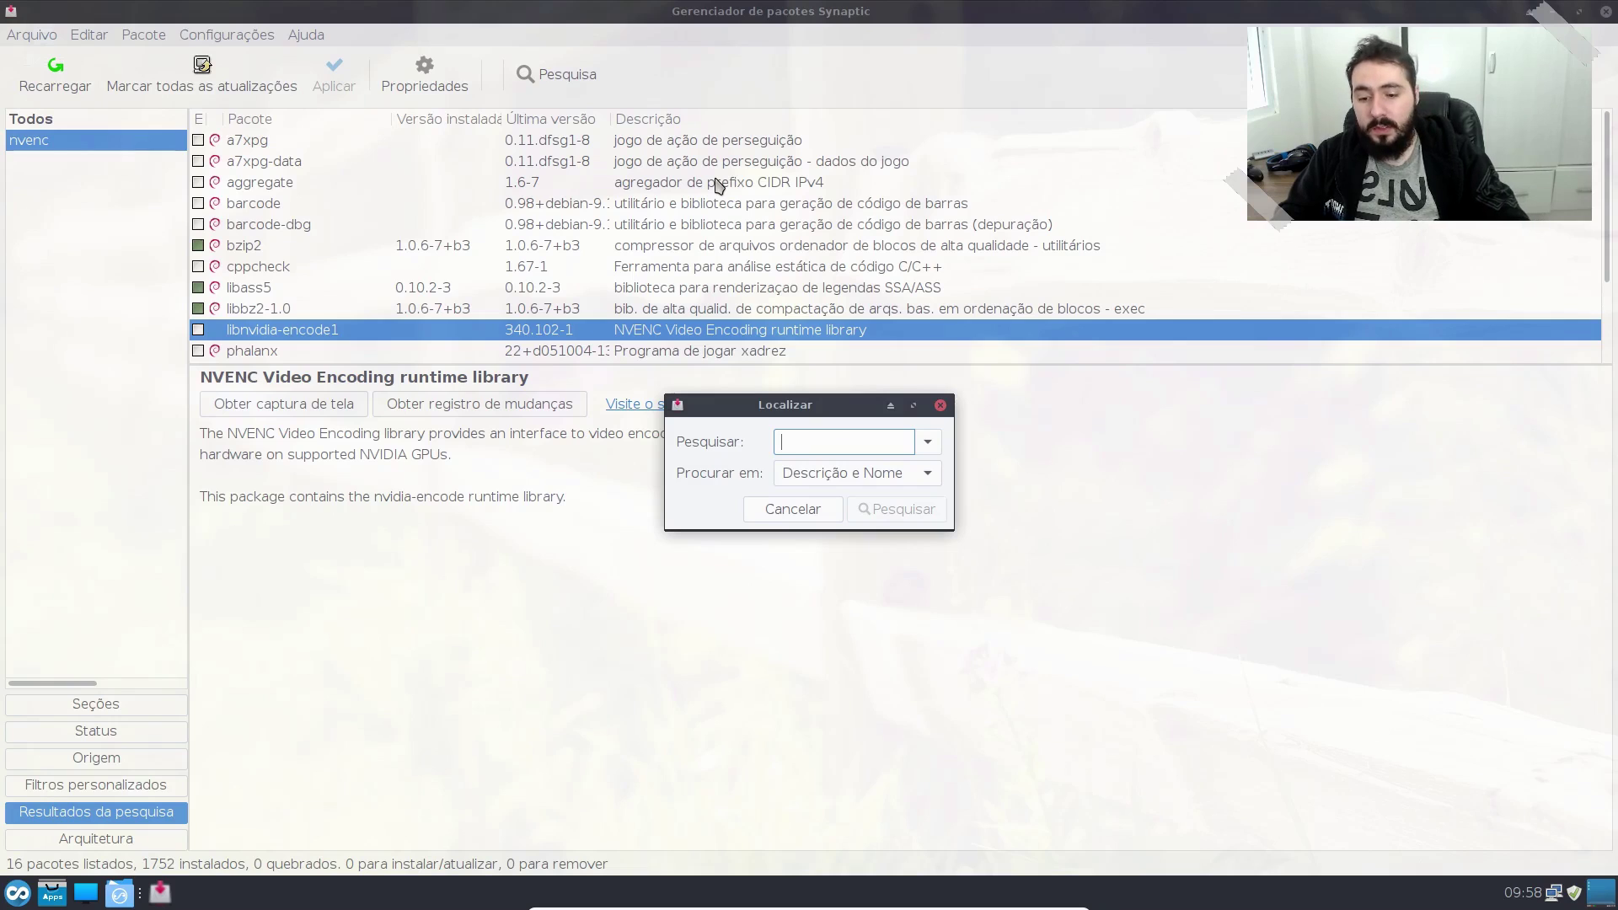
pyautogui.write('kdenlive')
pyautogui.press('Return')
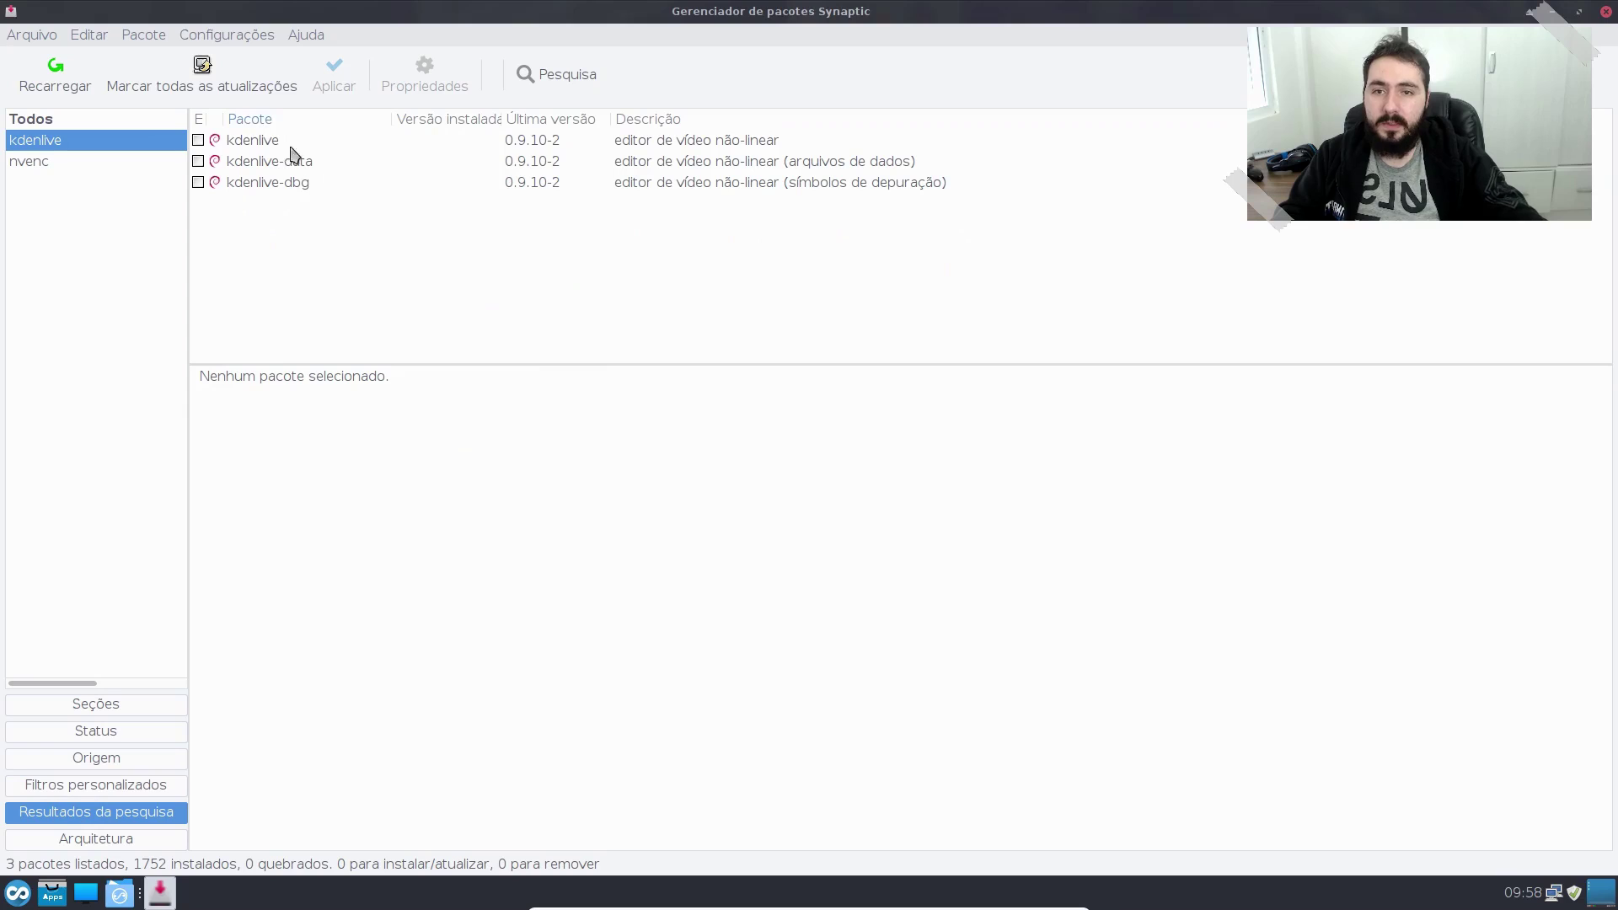
pyautogui.click(523, 144)
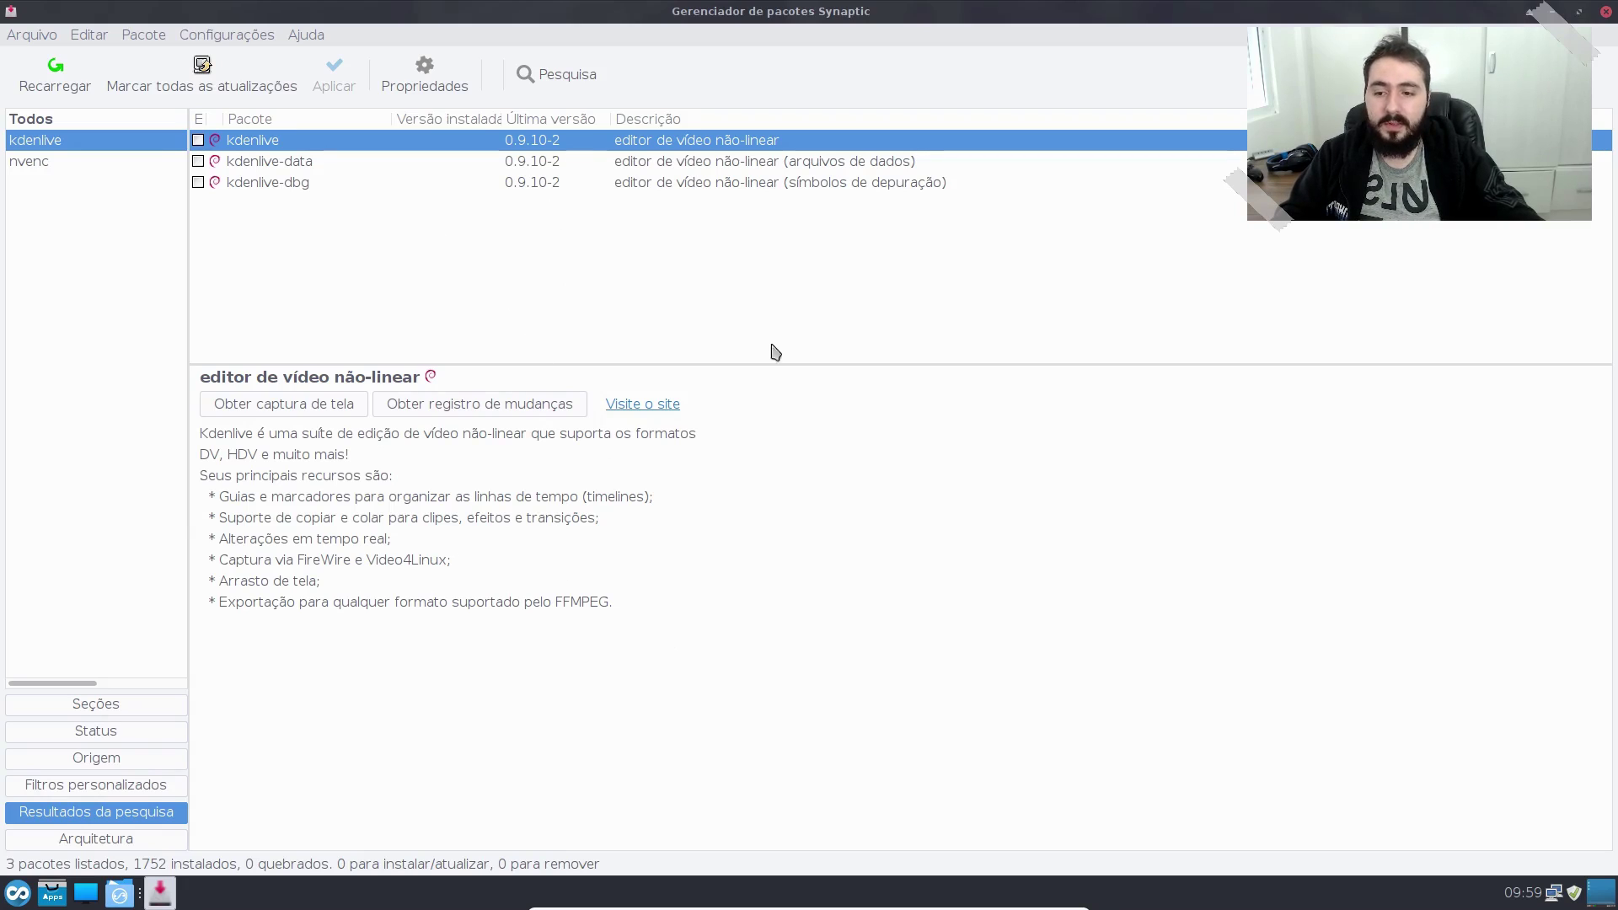
pyautogui.click(1579, 12)
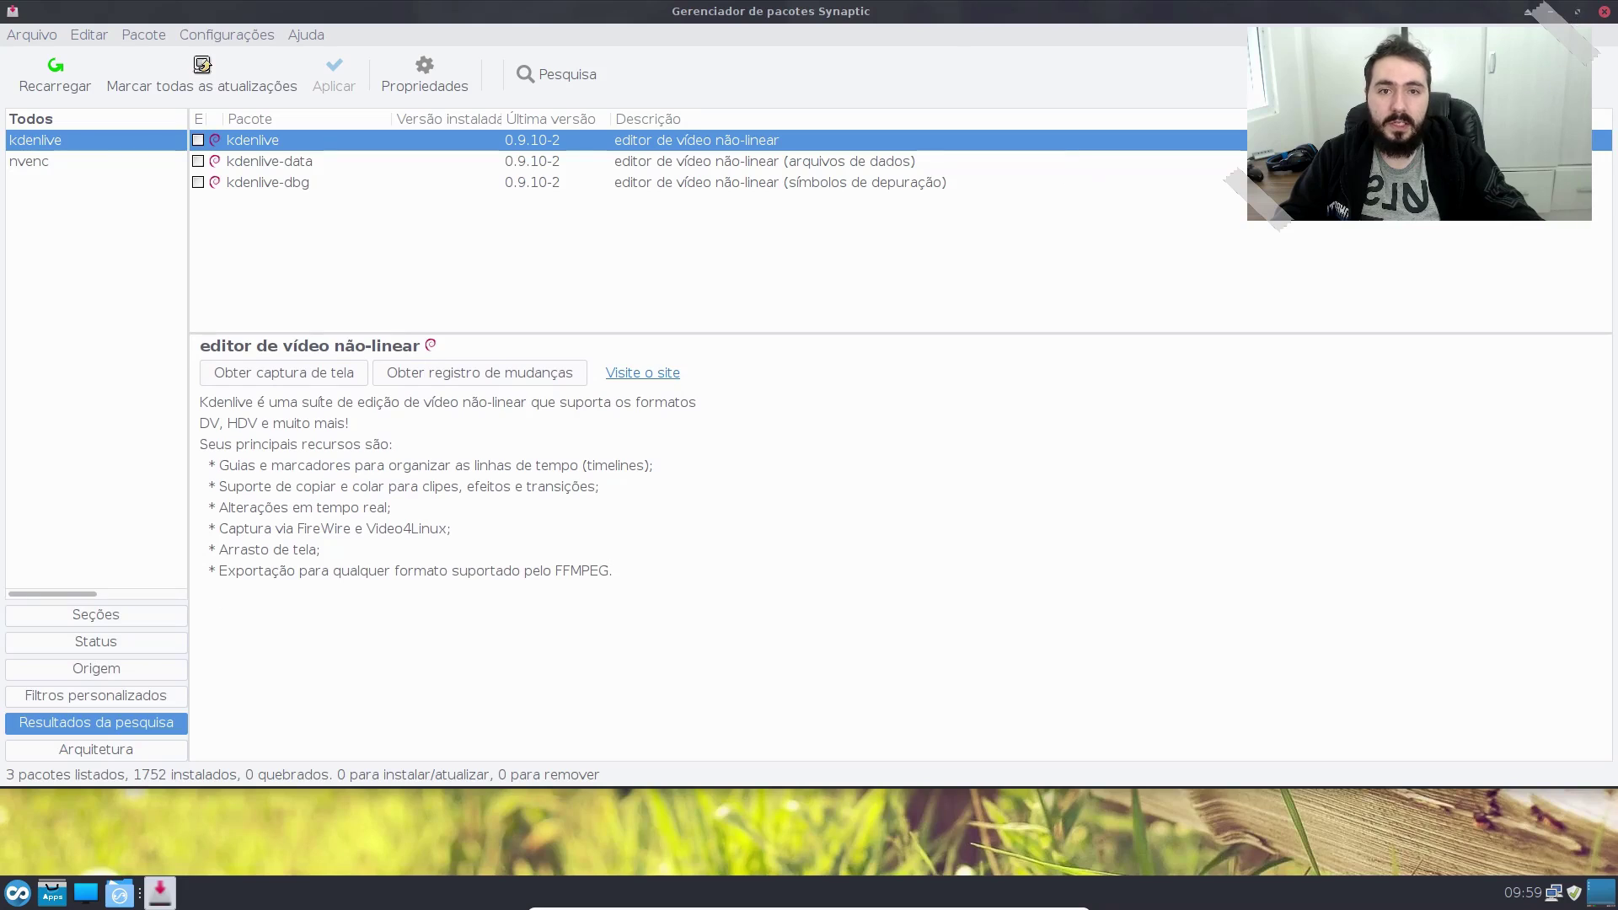
pyautogui.click(1578, 13)
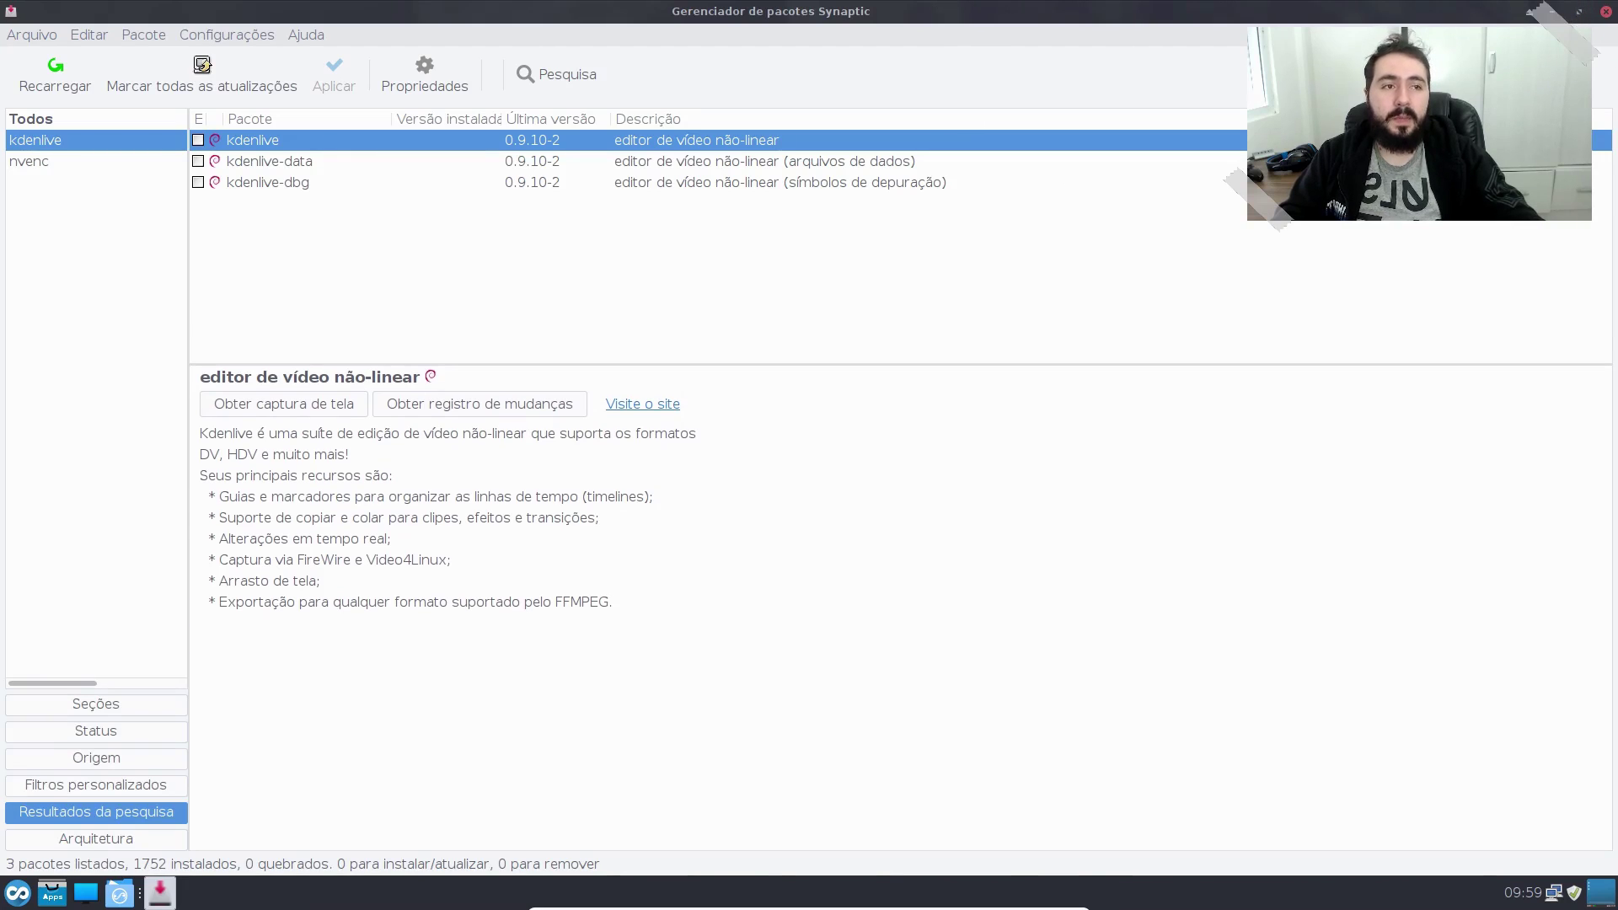
# Step: Search the package descriptions and names for snapd
pyautogui.click(578, 79)
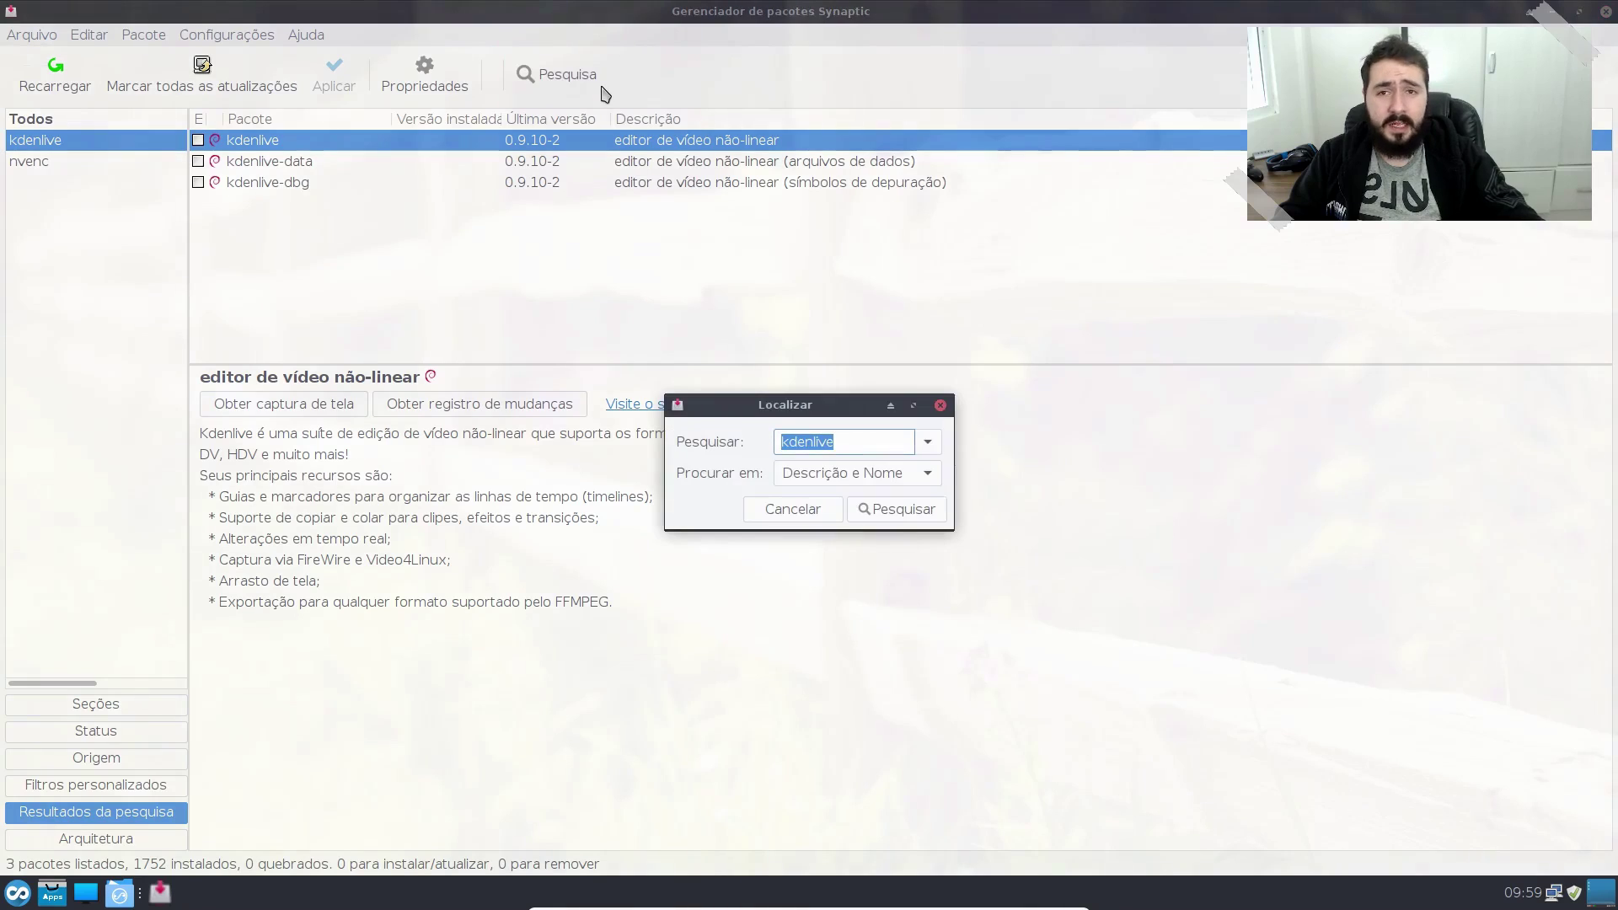
pyautogui.write('snapd')
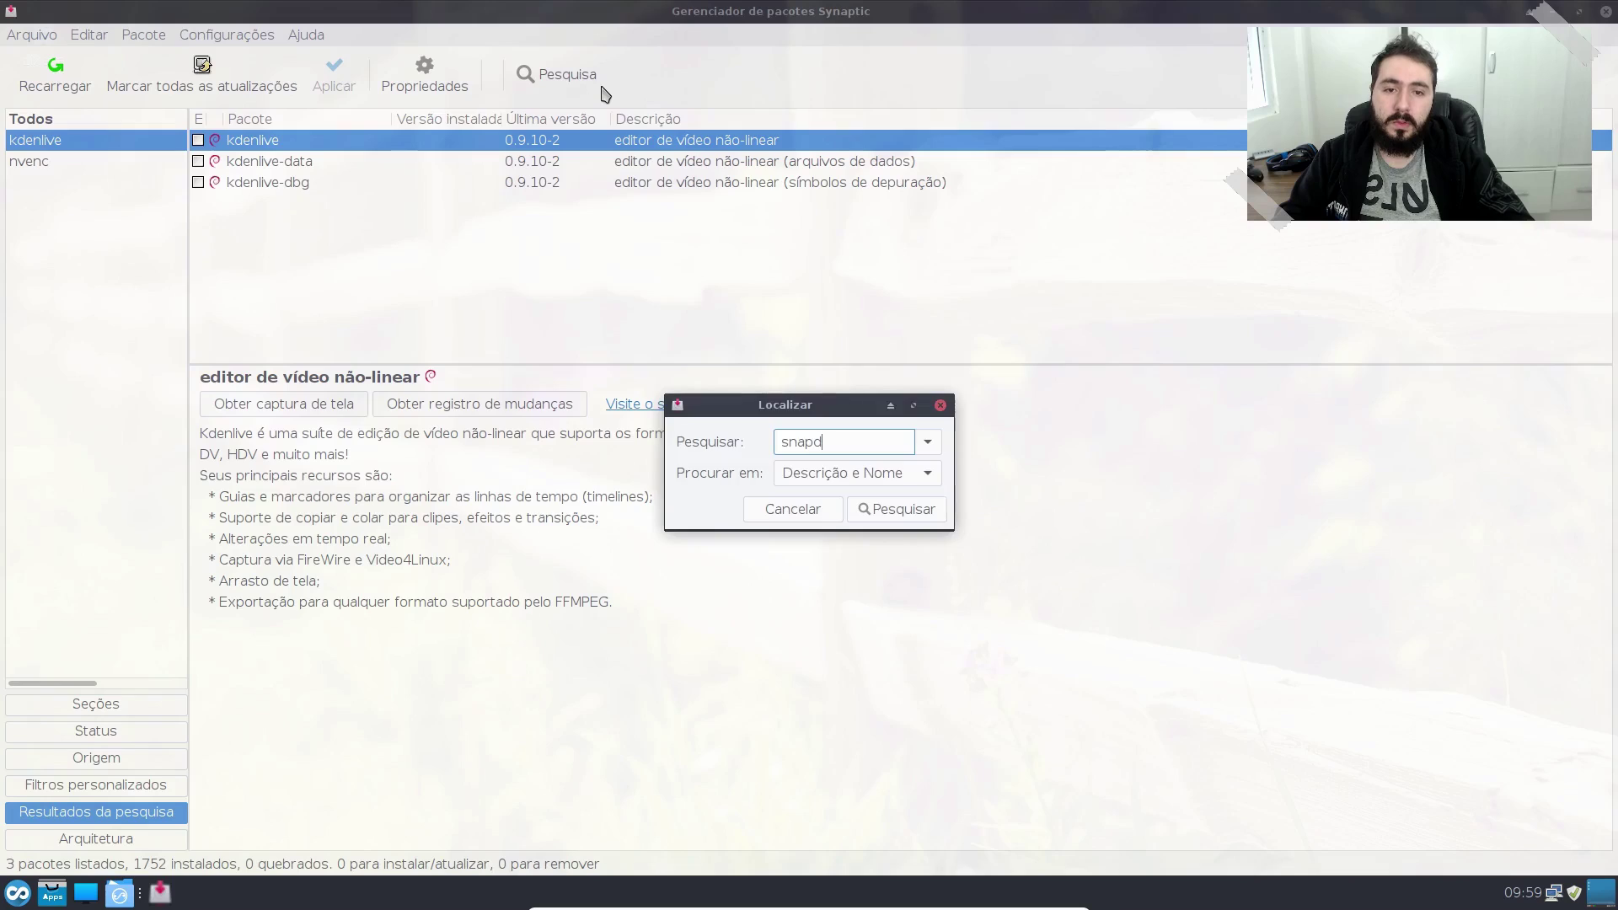
pyautogui.press('Return')
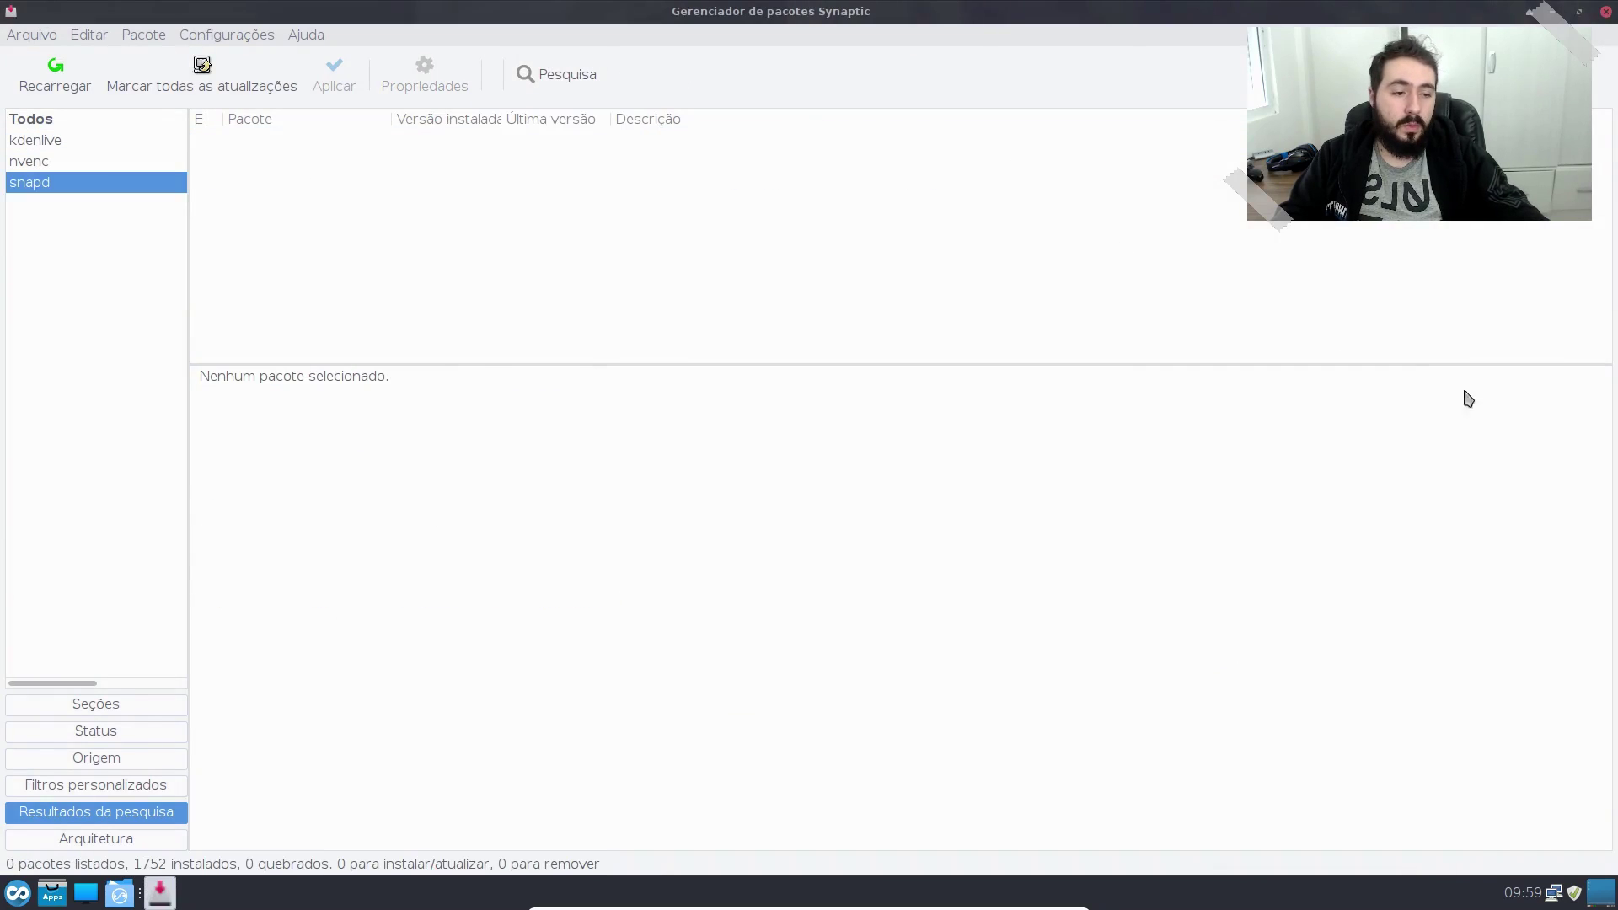
pyautogui.click(1581, 12)
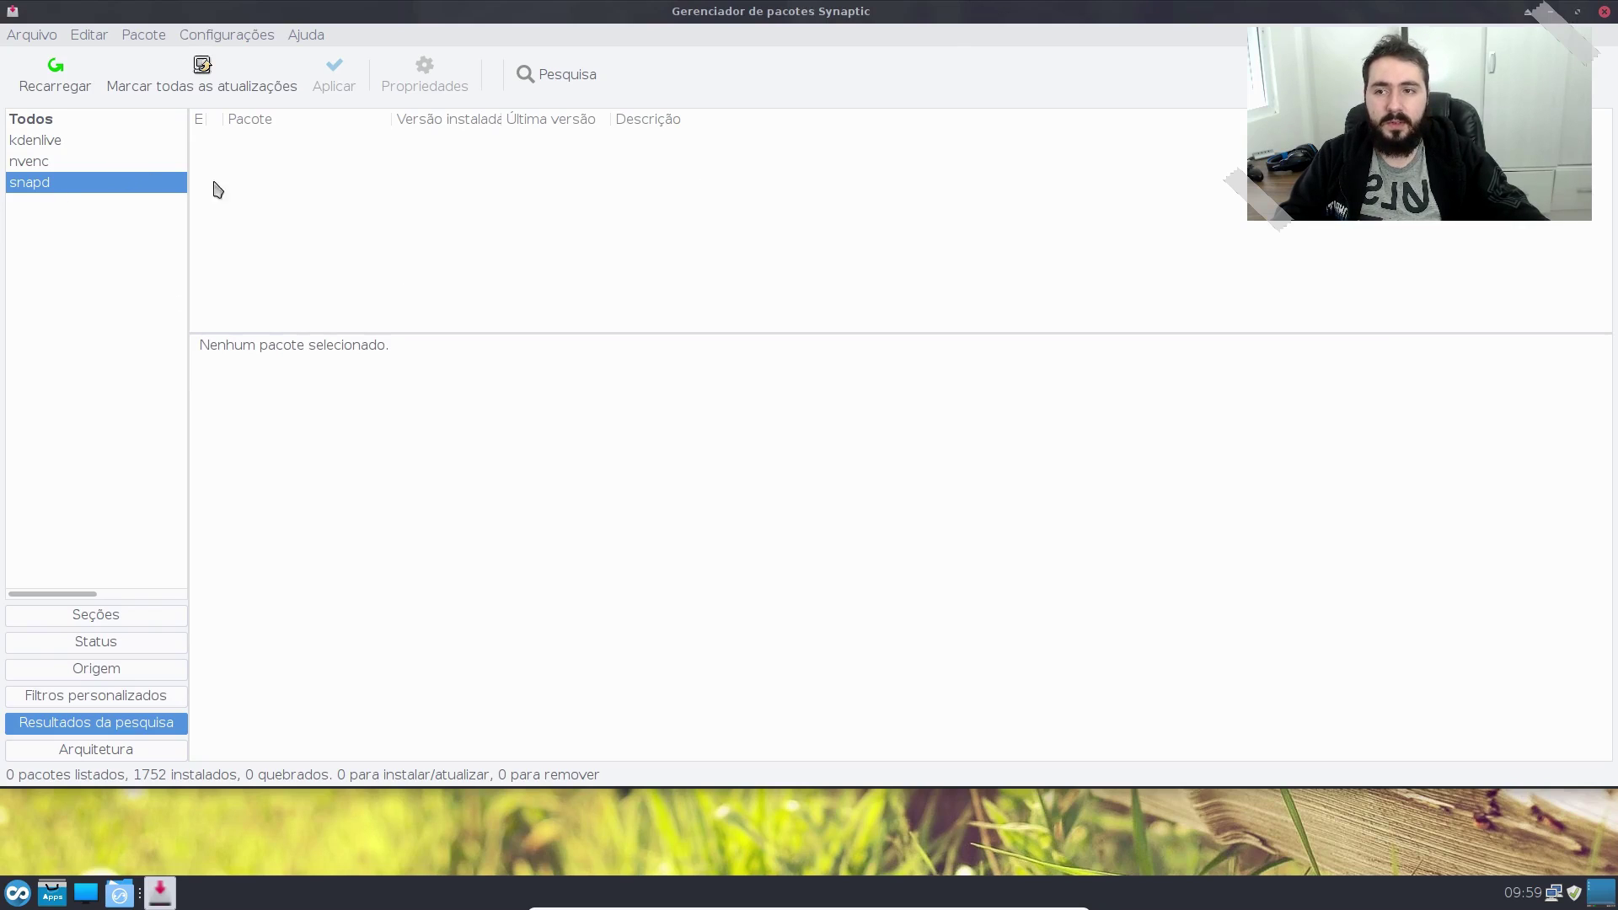
pyautogui.click(544, 91)
pyautogui.press('BackSpace')
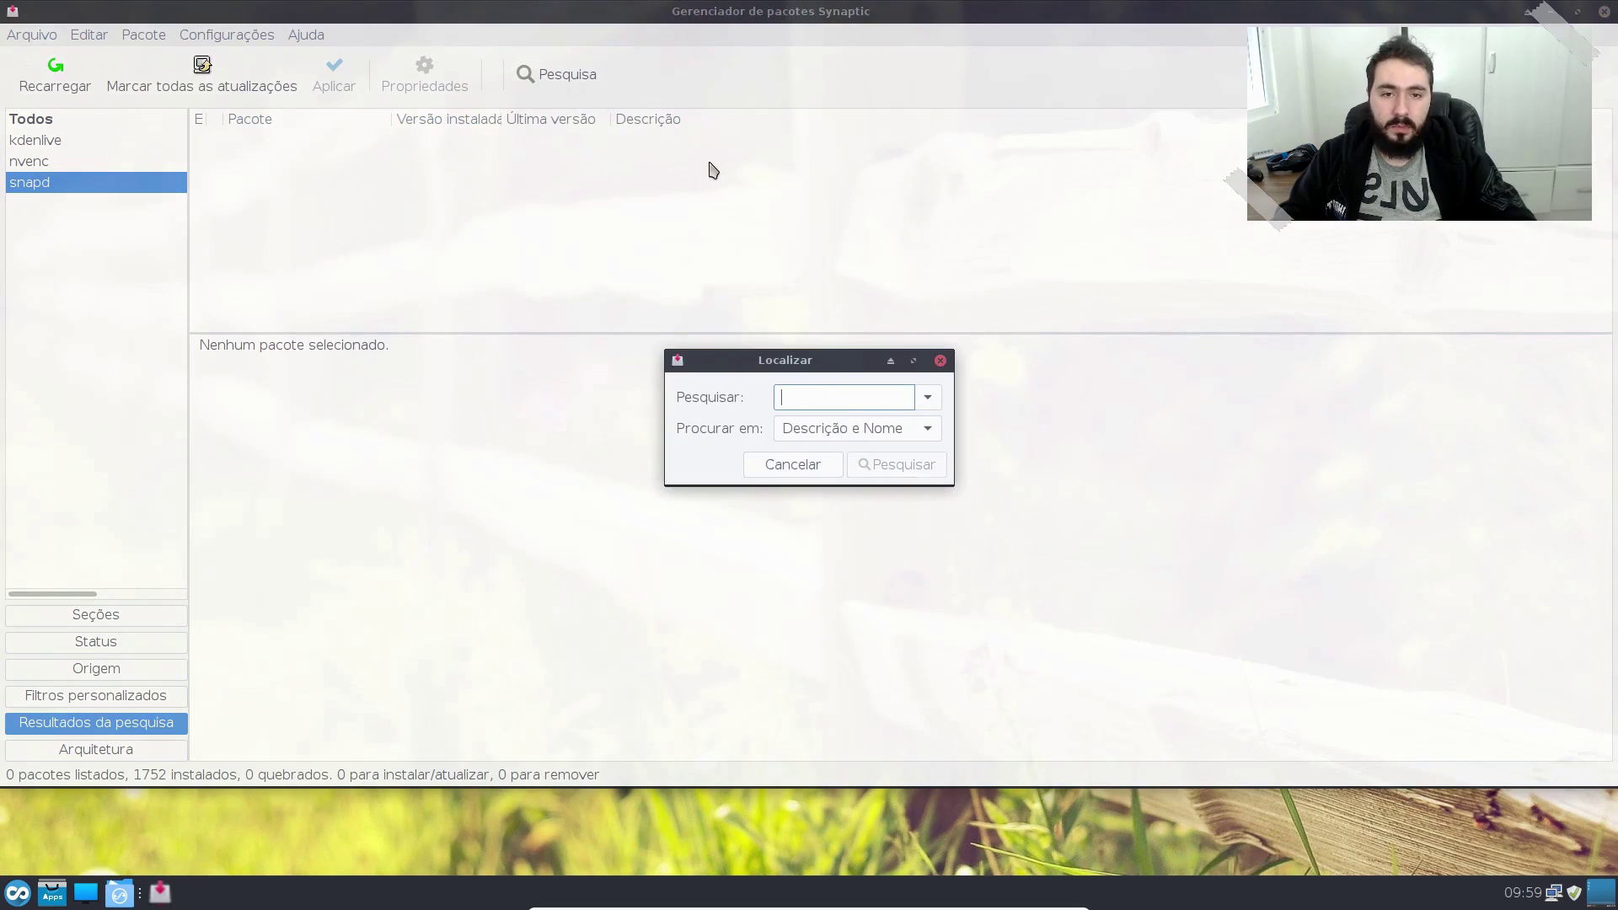
pyautogui.click(1578, 12)
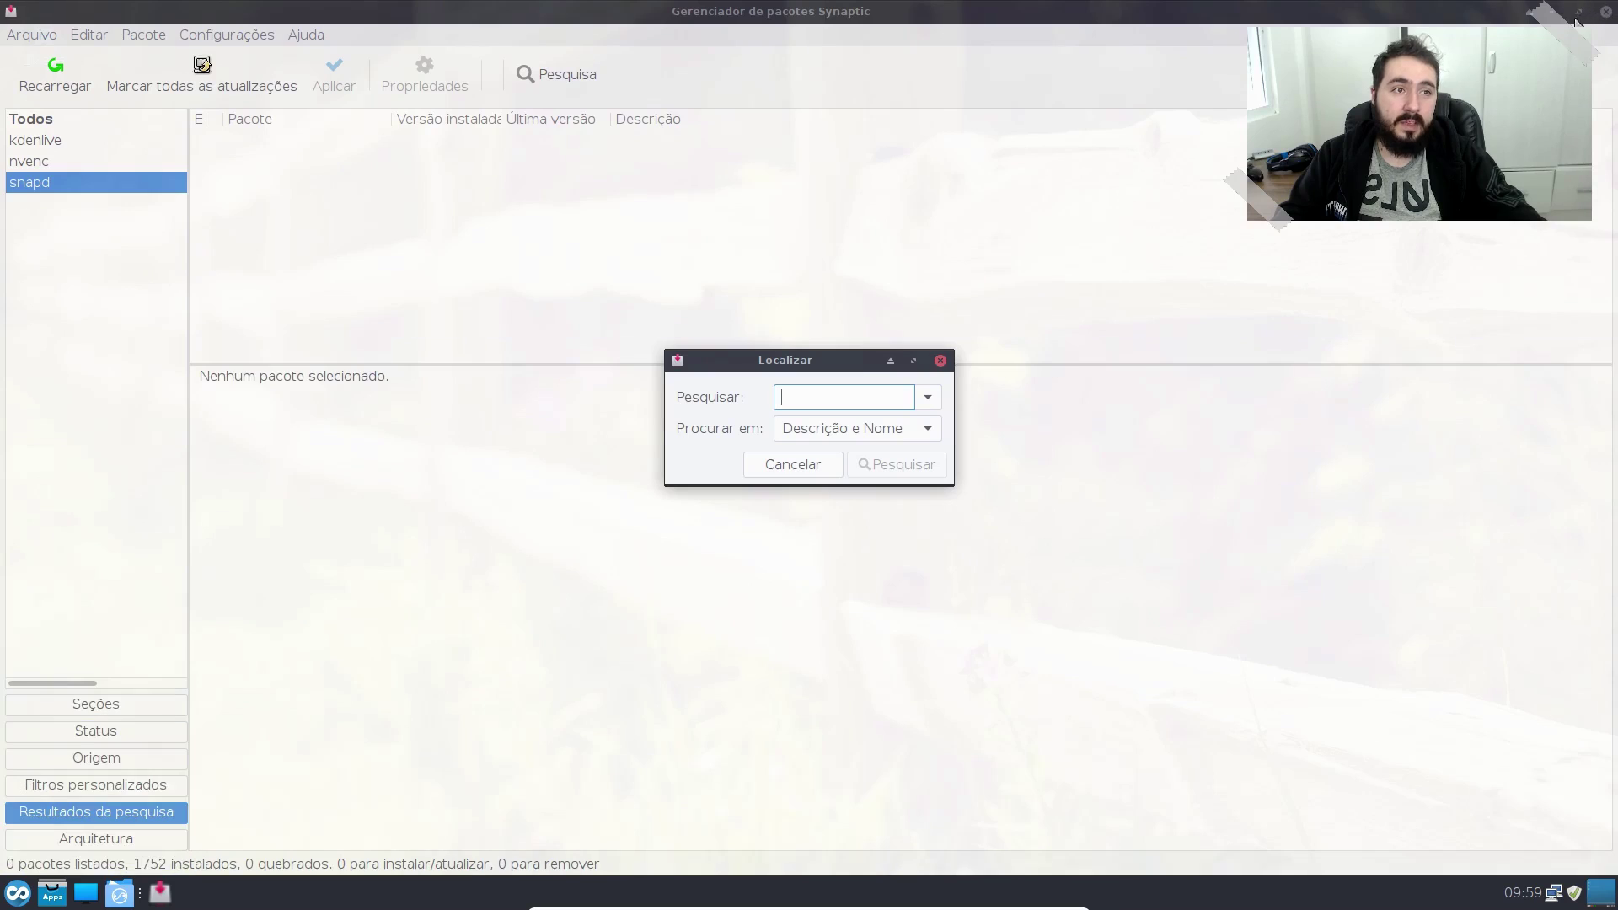
pyautogui.click(940, 360)
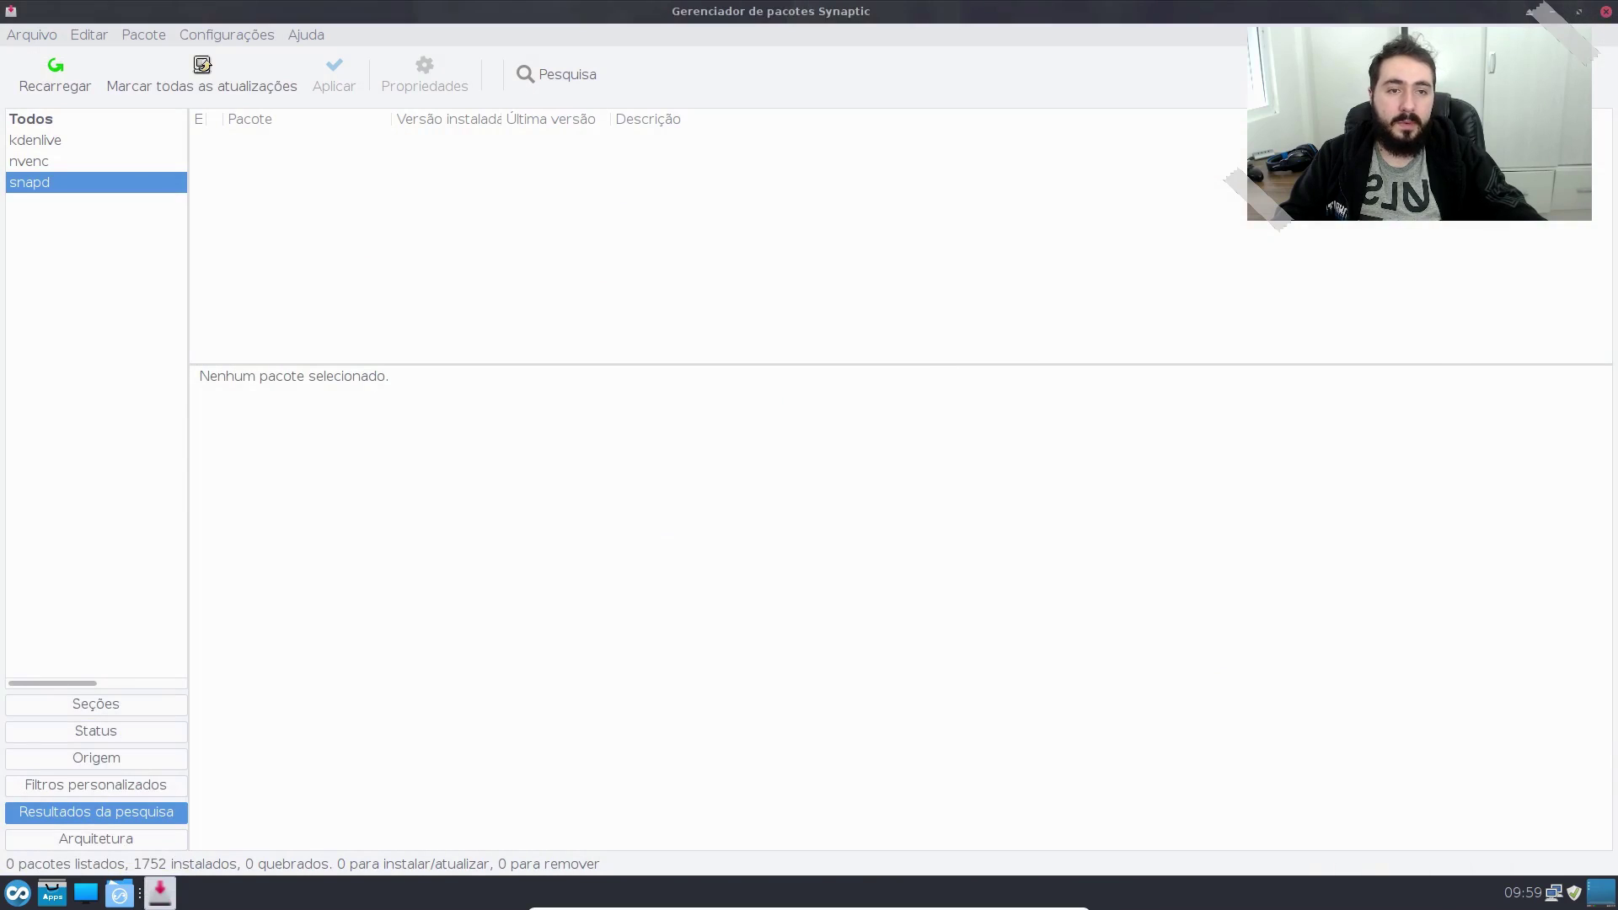
# Step: Restore the maximized Synaptic window to a smaller size and reposition it on the desktop
pyautogui.click(1581, 18)
pyautogui.moveTo(1213, 21); pyautogui.dragTo(181, 60)
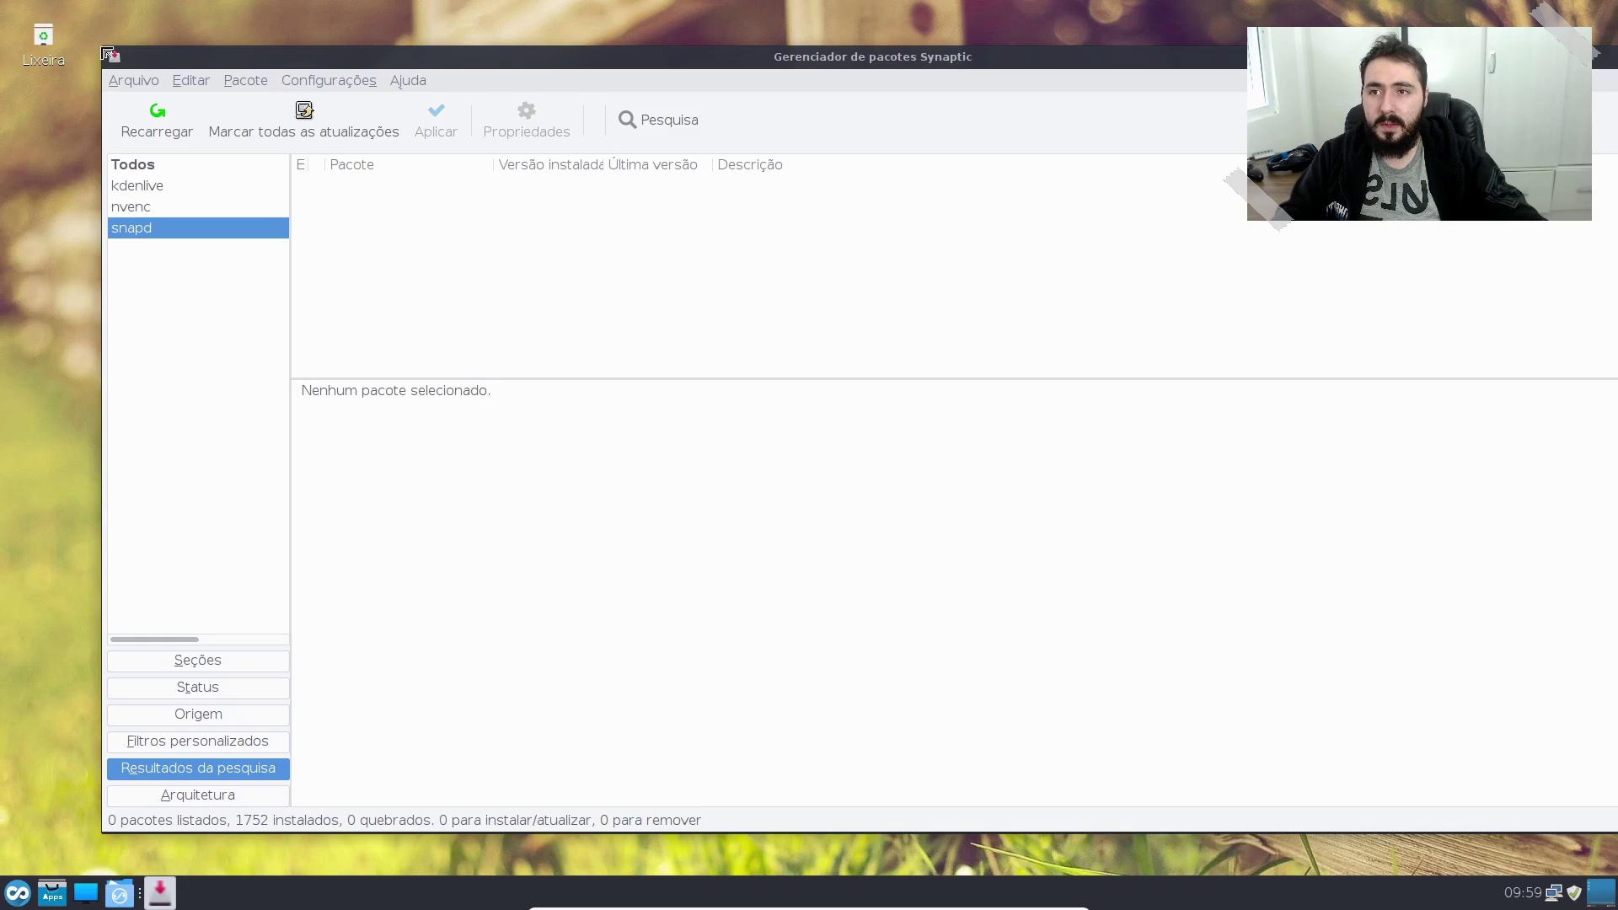
pyautogui.moveTo(1078, 60); pyautogui.dragTo(1005, 82)
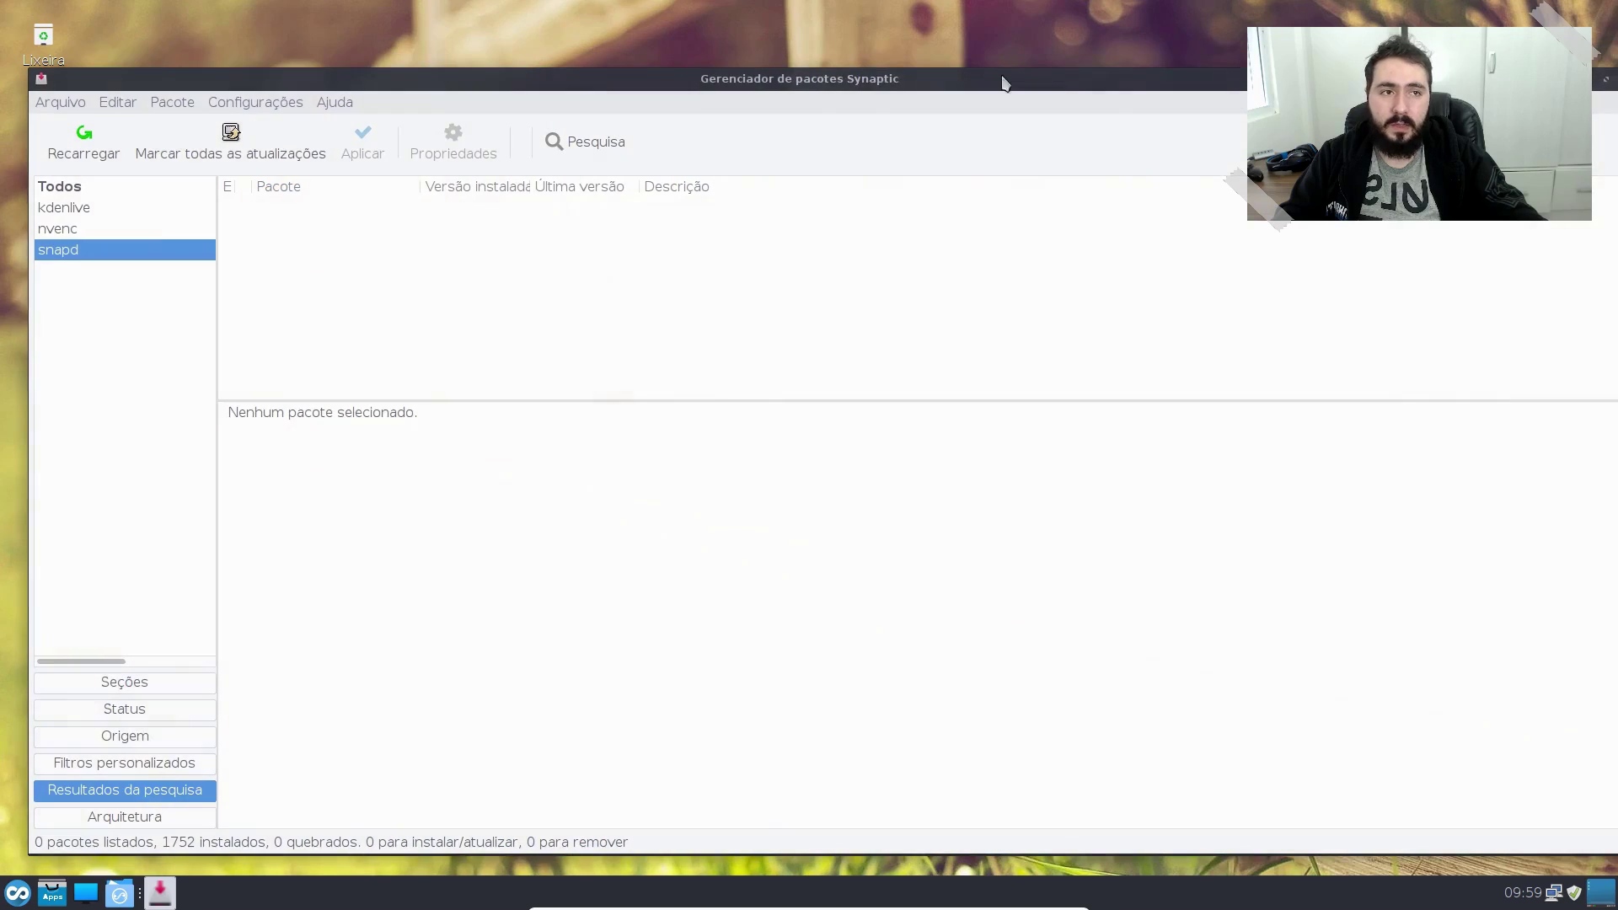
pyautogui.moveTo(1483, 78); pyautogui.dragTo(1427, 64)
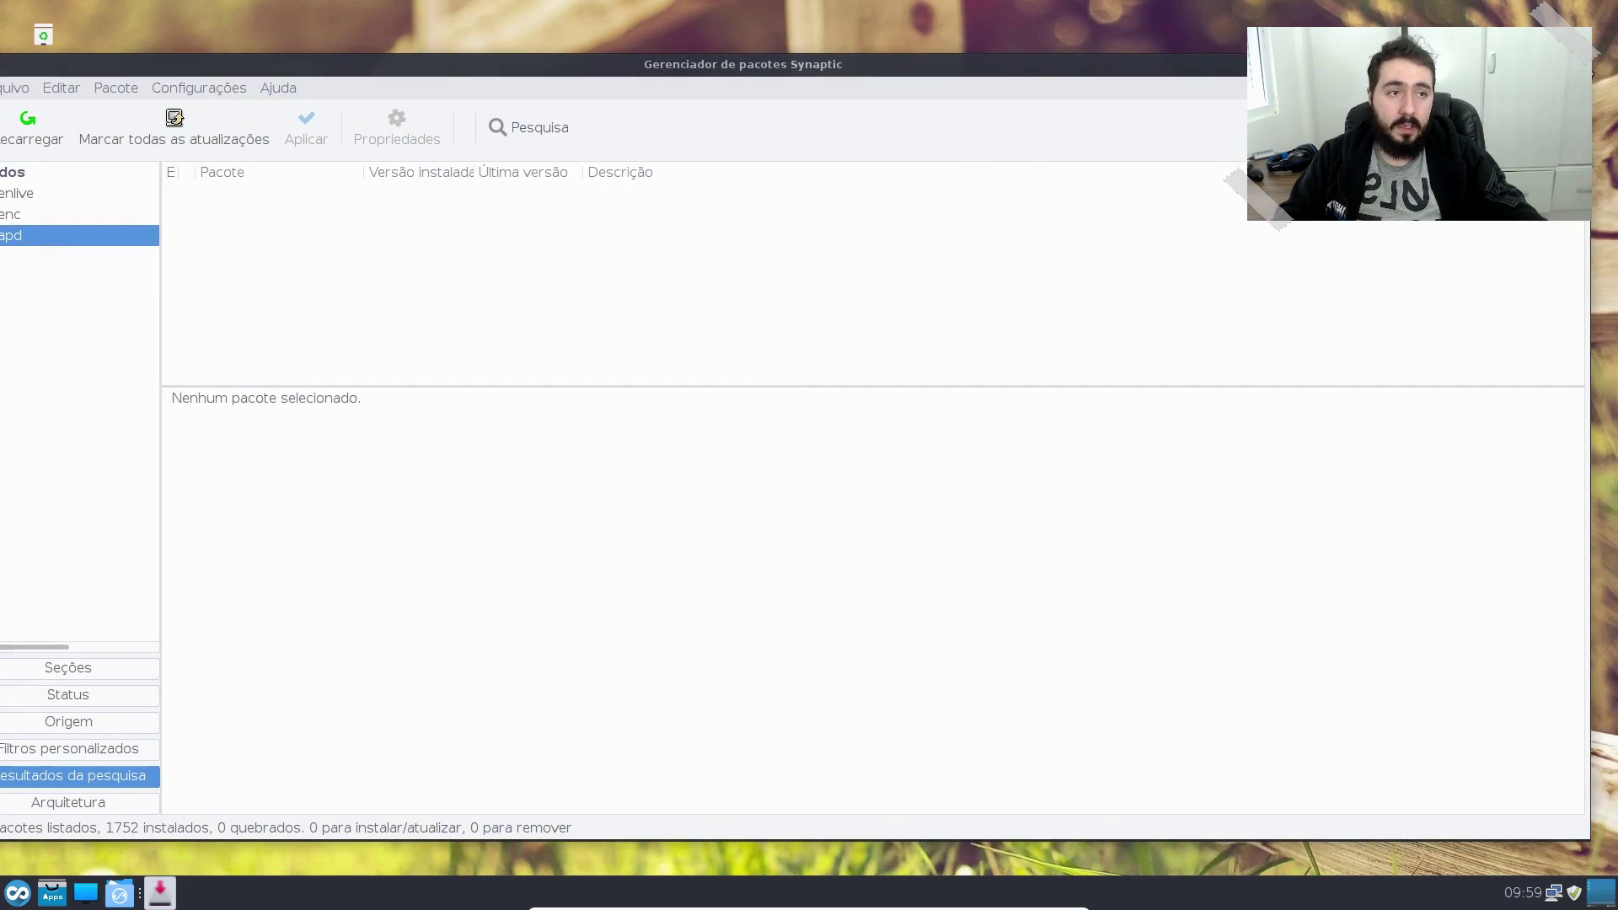
# Step: Search the package descriptions and names for photogimp, and view the description of the photogimp package
pyautogui.click(534, 142)
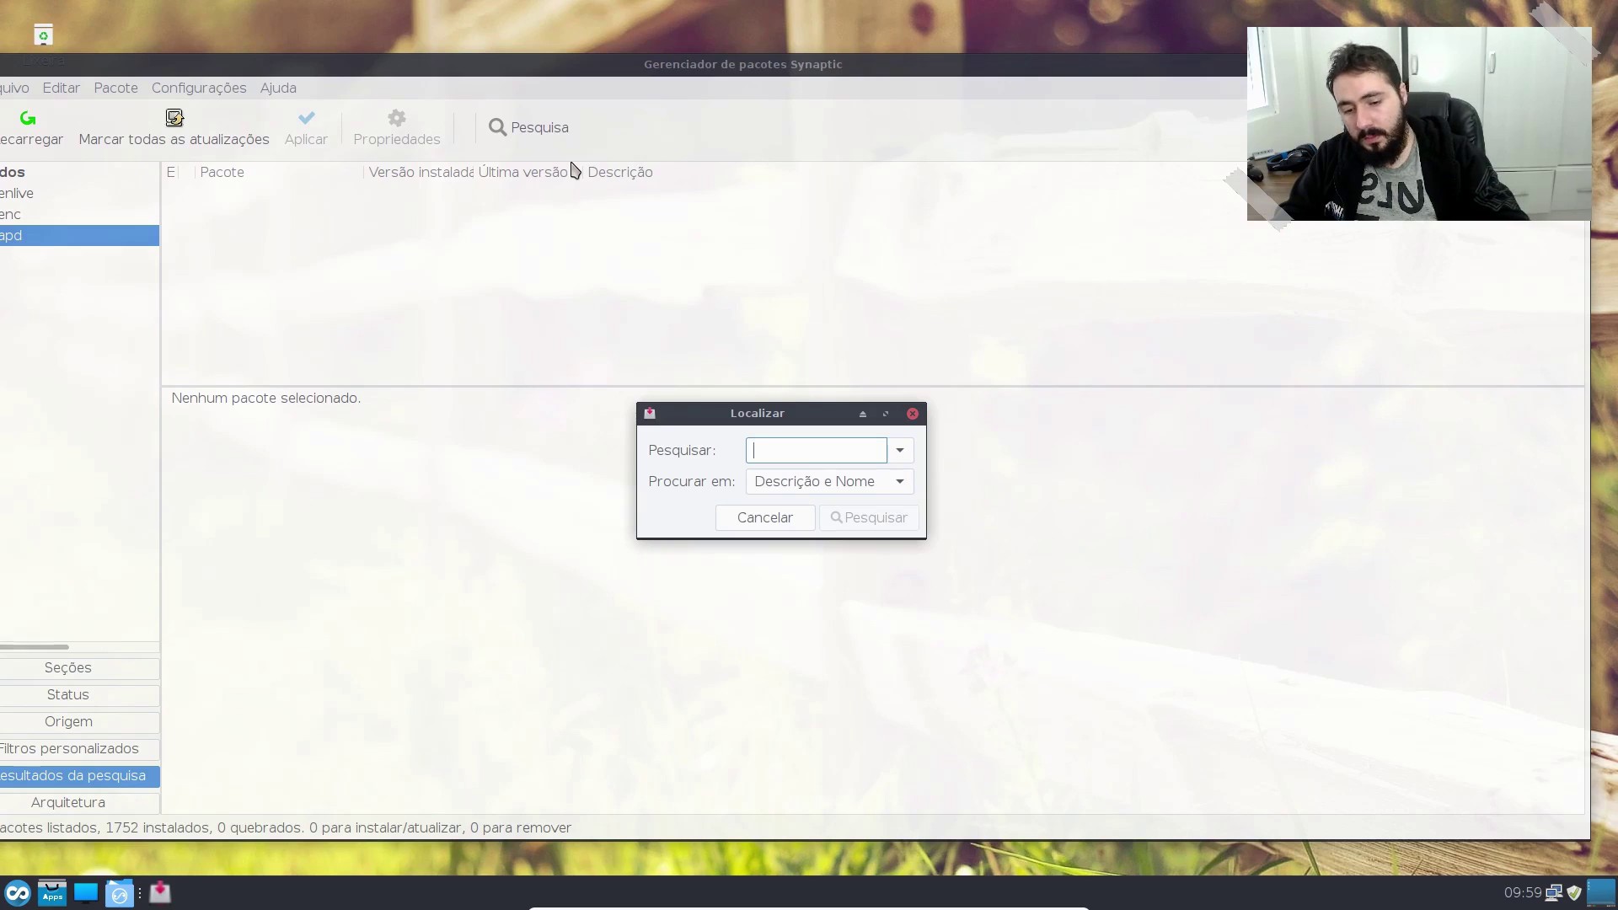
pyautogui.write('photogimp')
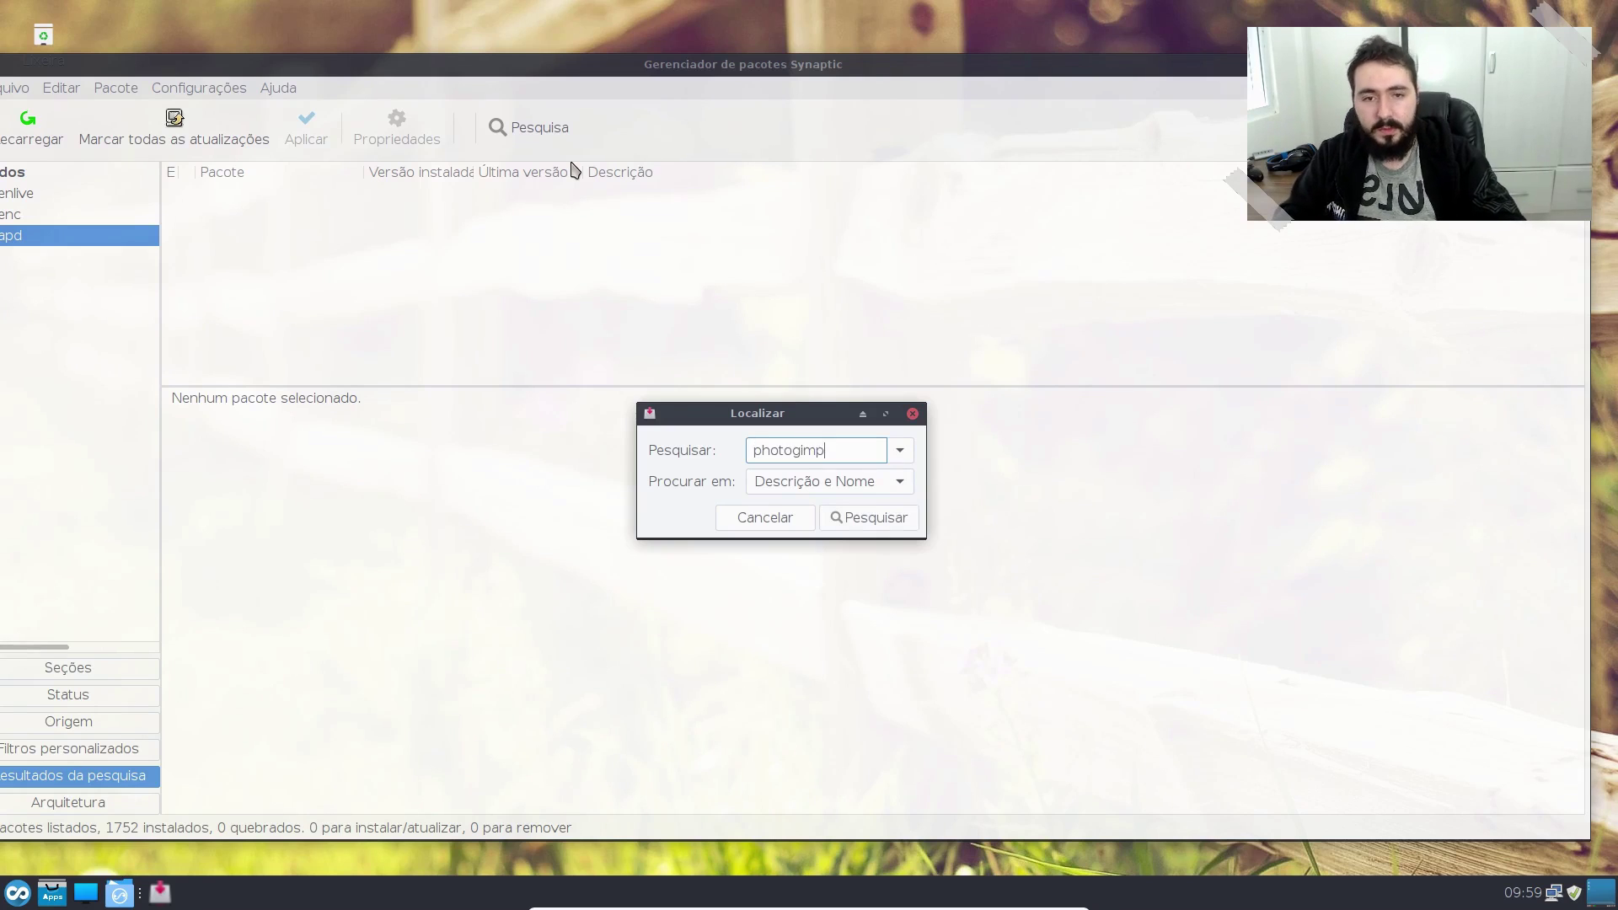
pyautogui.press('Return')
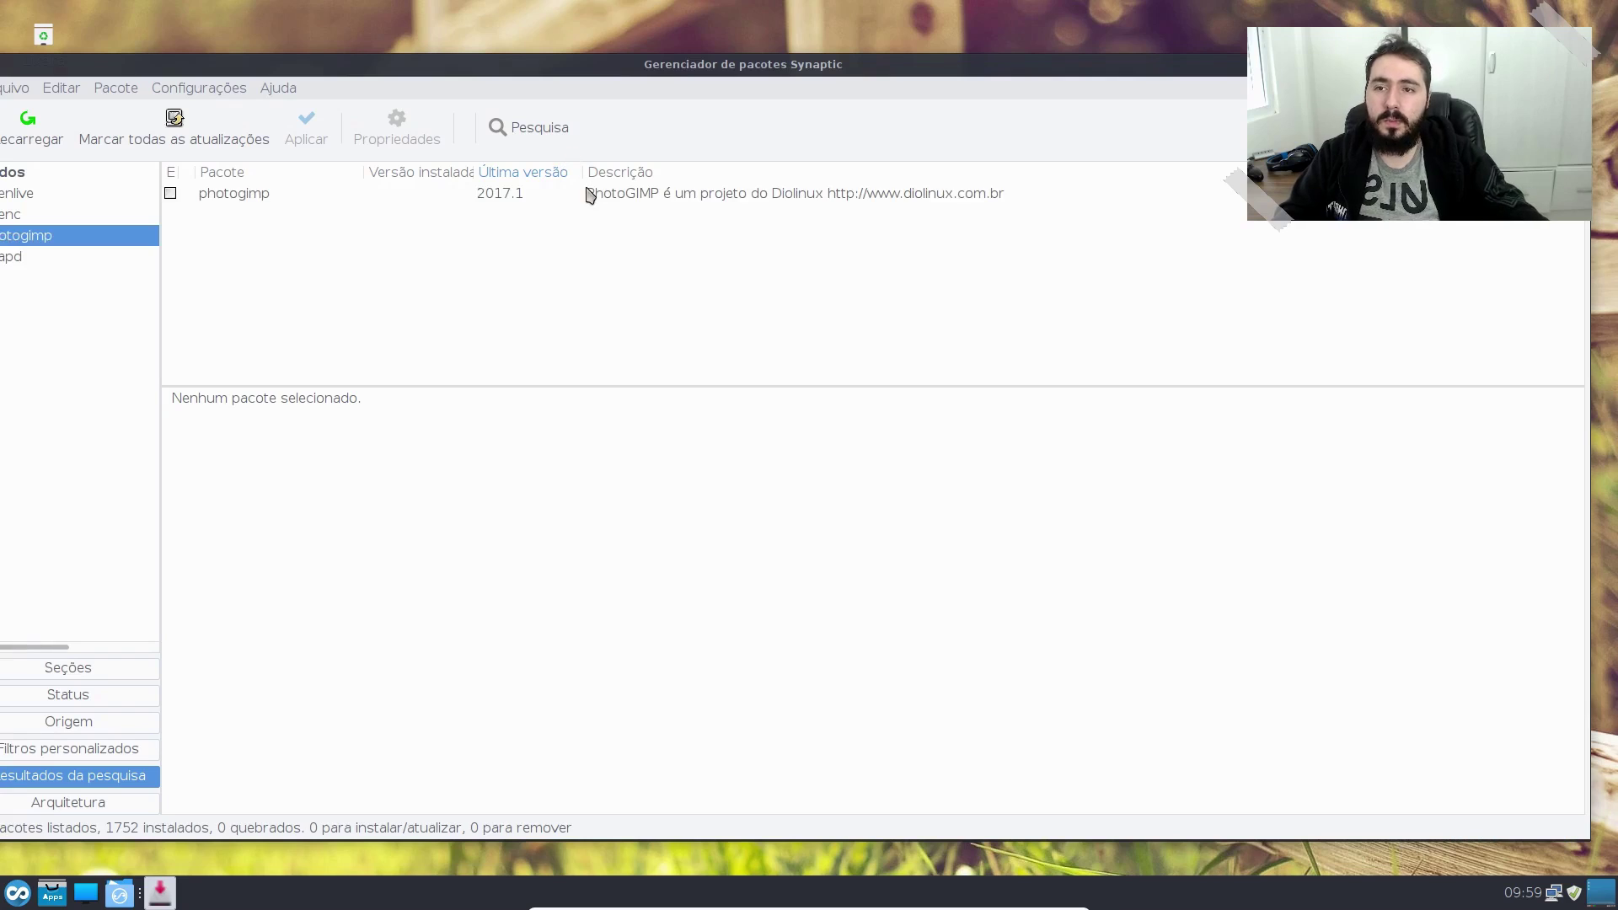
pyautogui.click(596, 199)
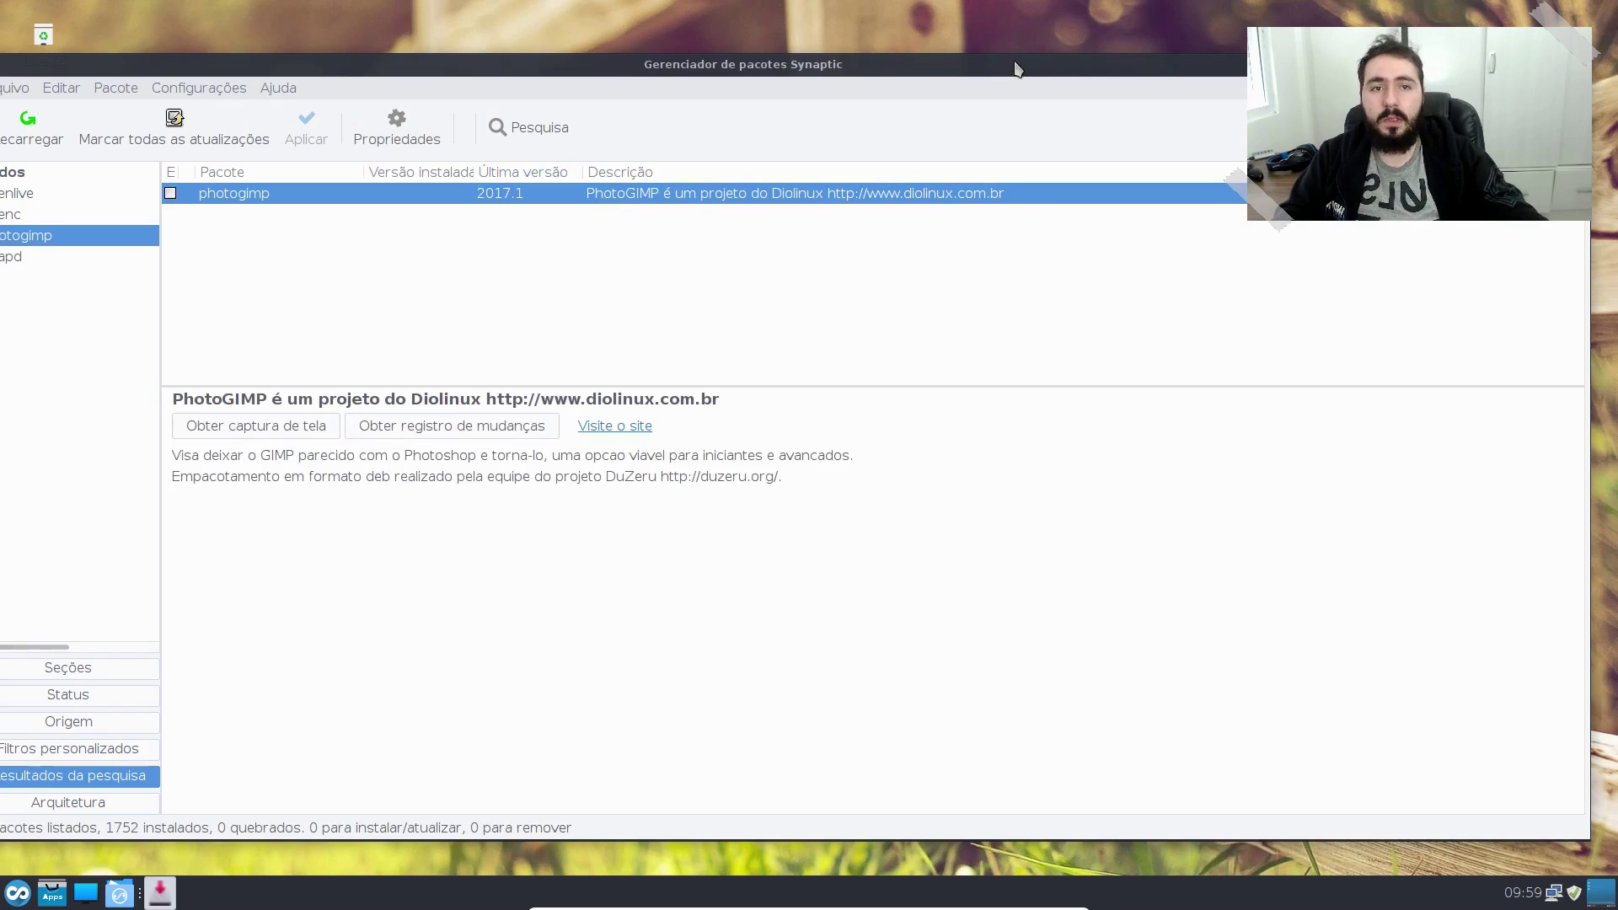
# Step: Move the Synaptic window around the desktop and close it
pyautogui.moveTo(1017, 69); pyautogui.dragTo(1120, 62)
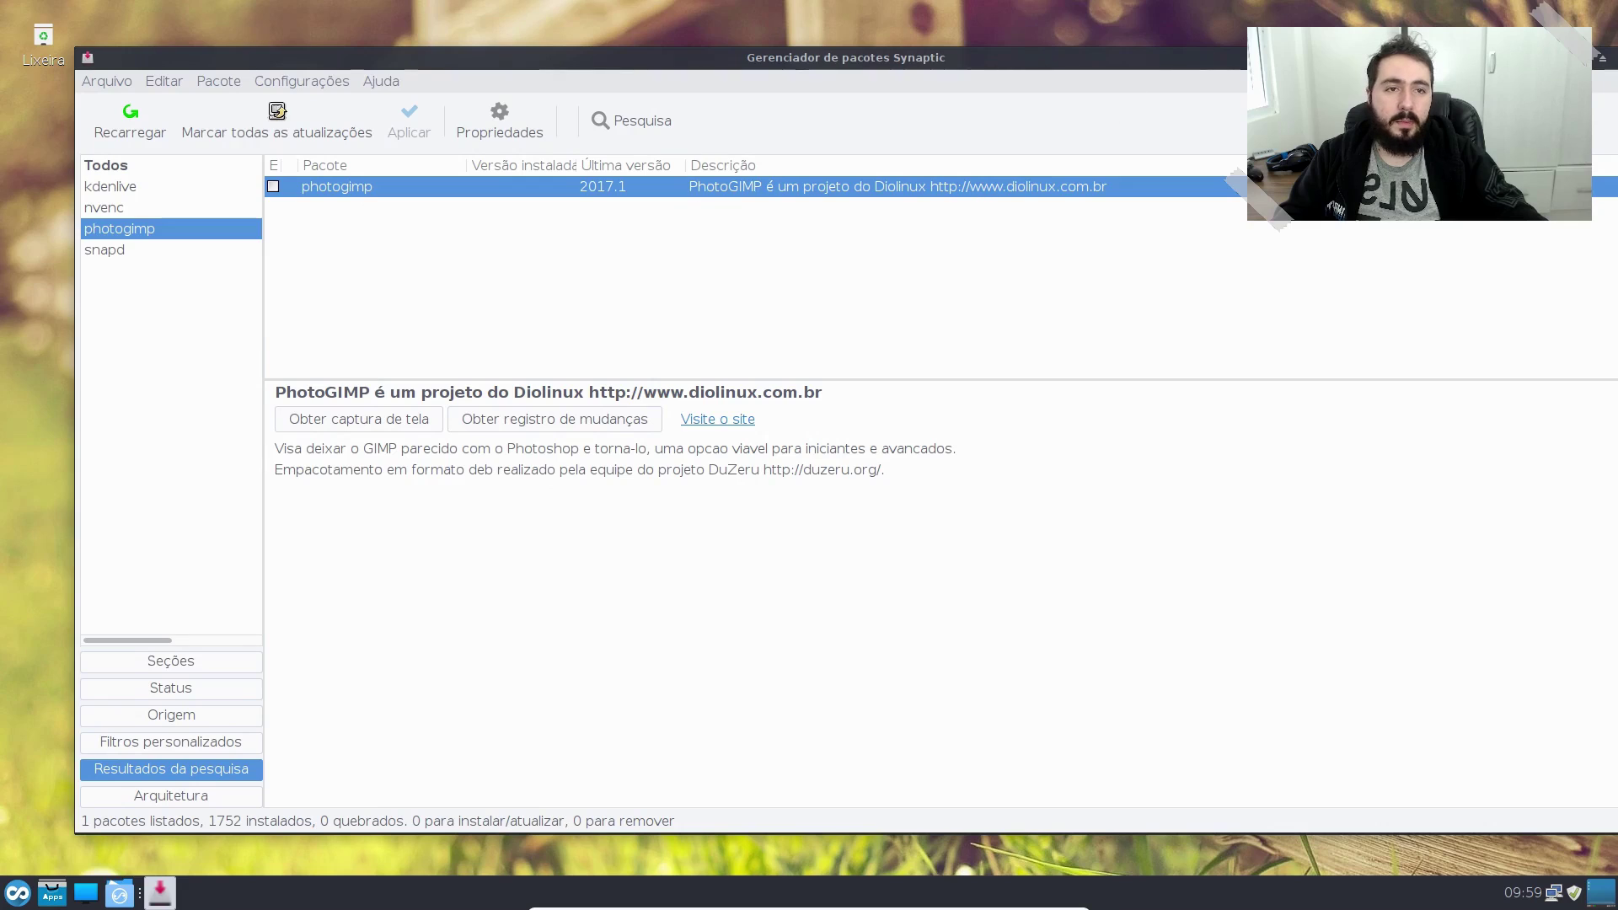
pyautogui.moveTo(1388, 77); pyautogui.dragTo(1195, 90)
pyautogui.hotkey('alt', 'F4')
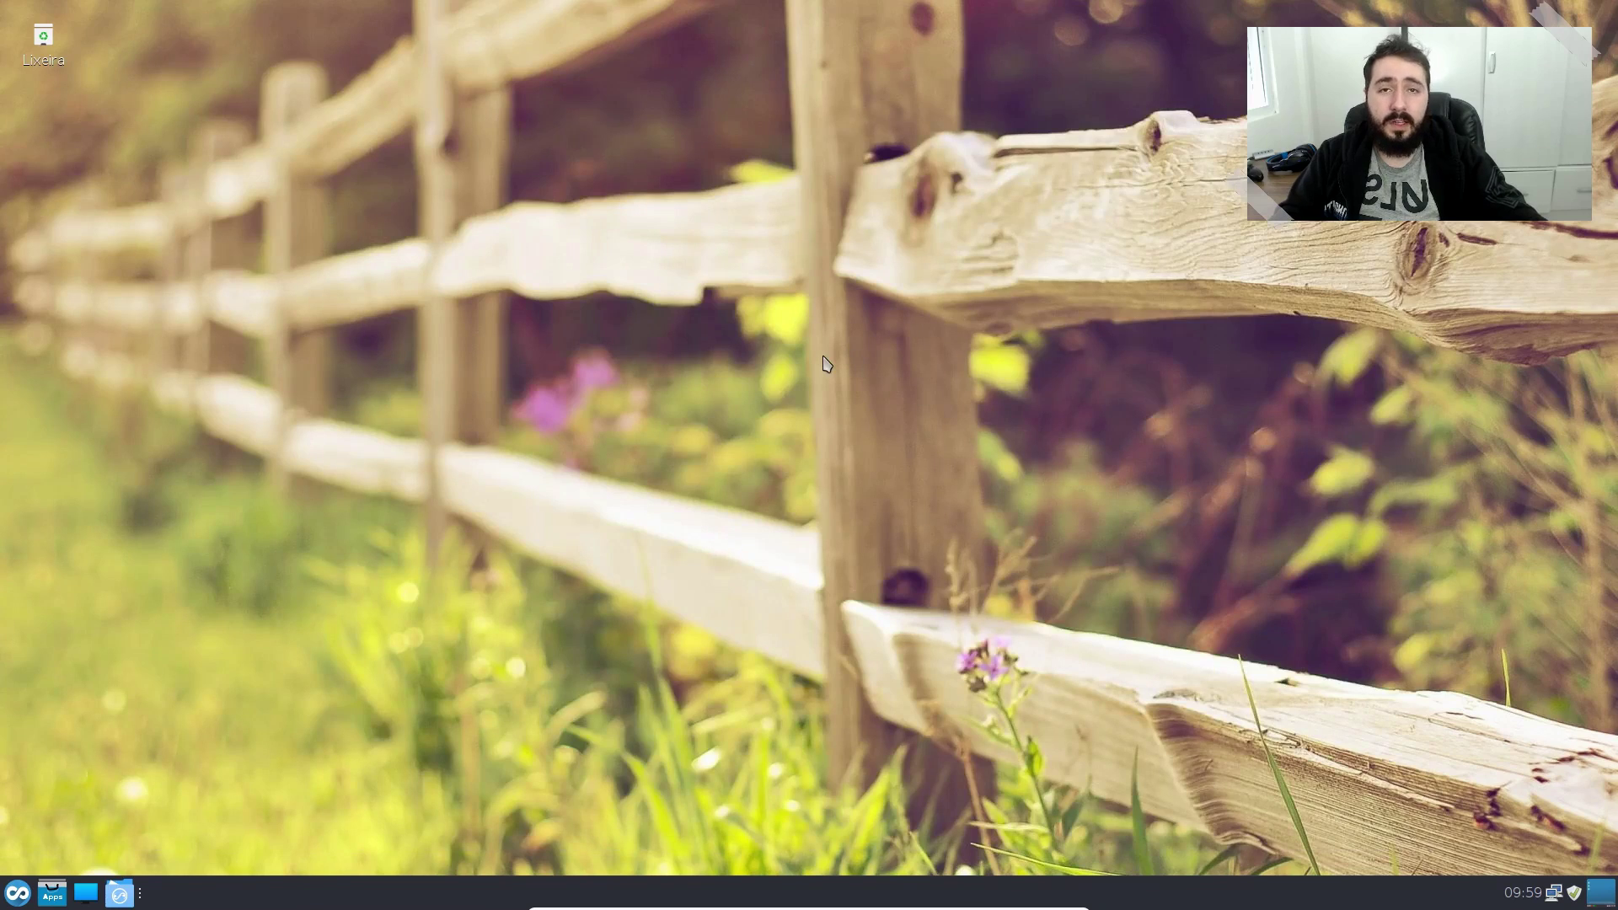